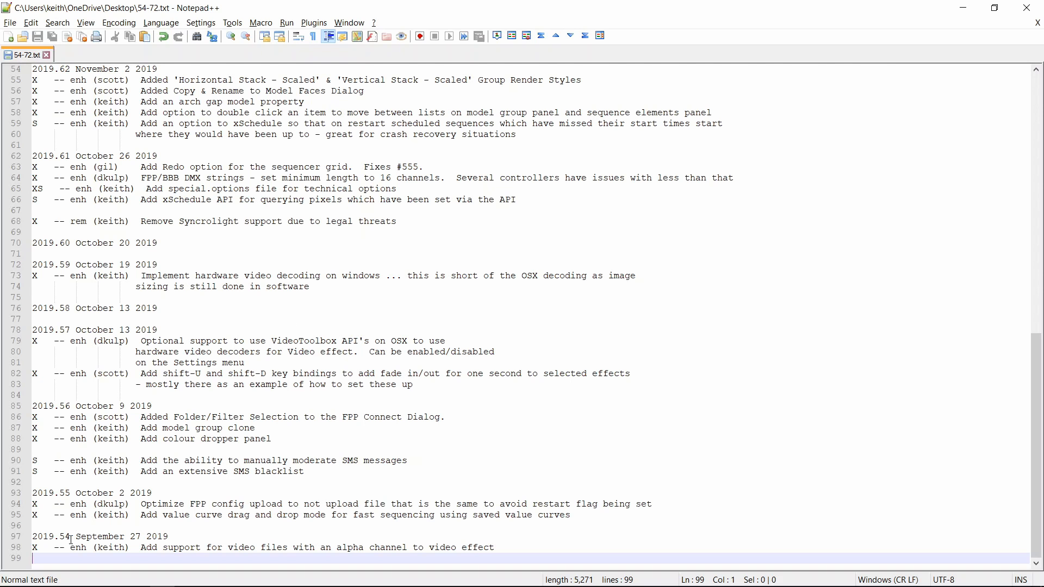
# Step: Skim the release notes in 54-72.txt from version 2019.72 down to 2019.54
pyautogui.scroll(18, 73, 540)
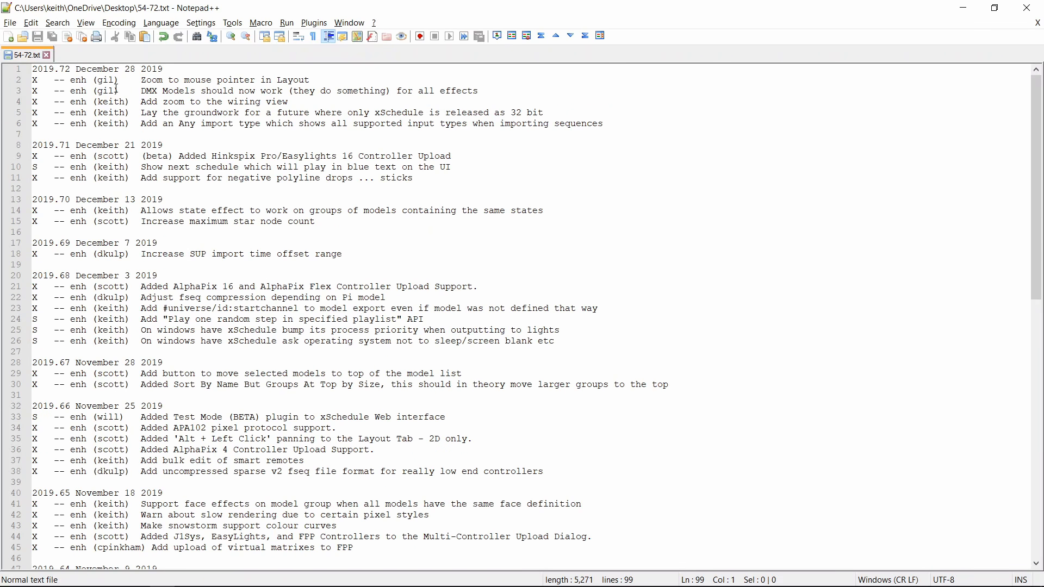
pyautogui.scroll(-18, 116, 88)
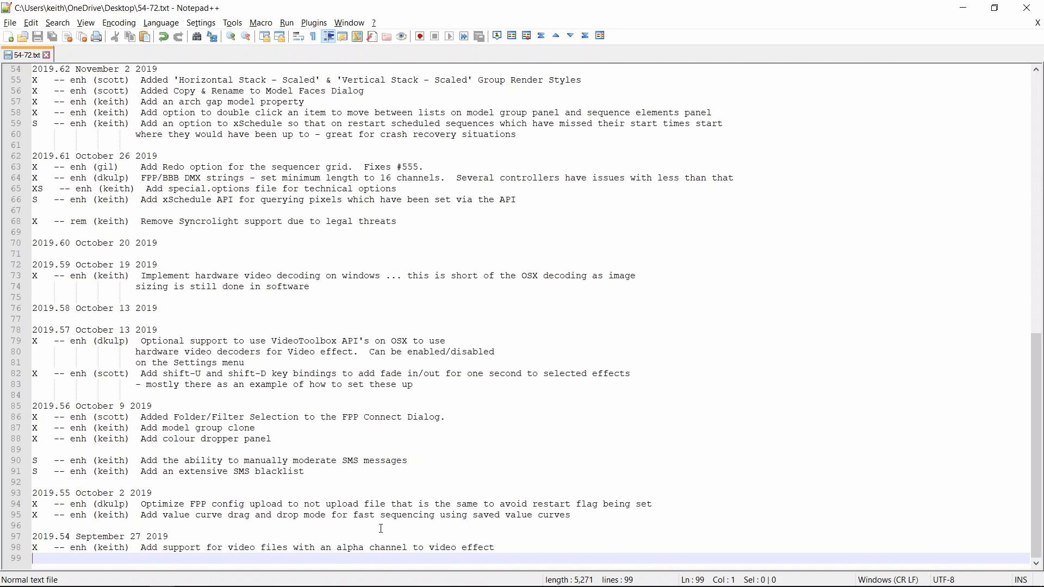
# Step: Switch to xLights and move the Video effect on the Matrix row to the start of the timeline, above the layer 2 effect
pyautogui.hotkey('alt', 'Tab')
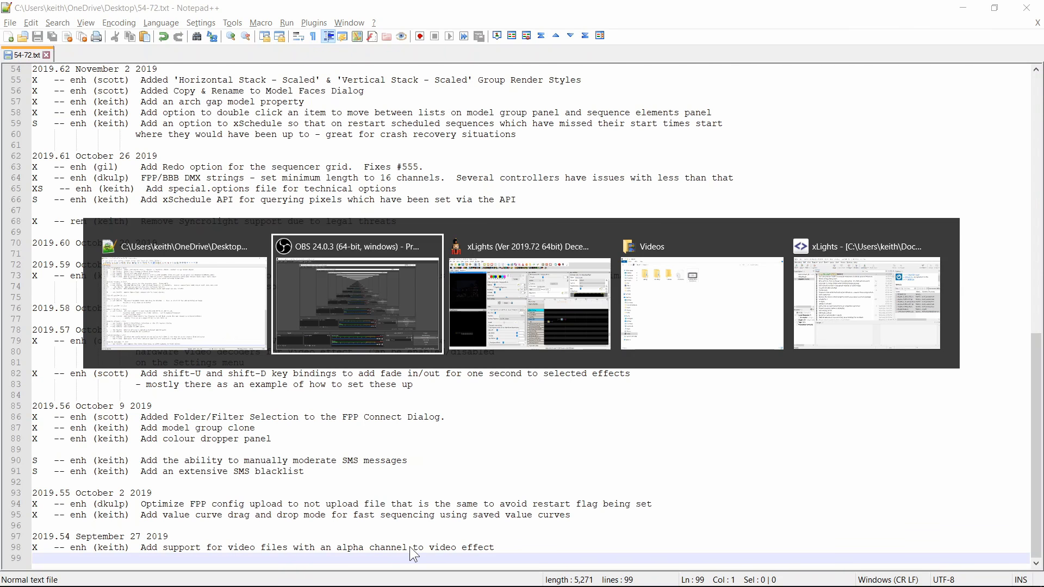
pyautogui.hotkey('alt', 'Tab')
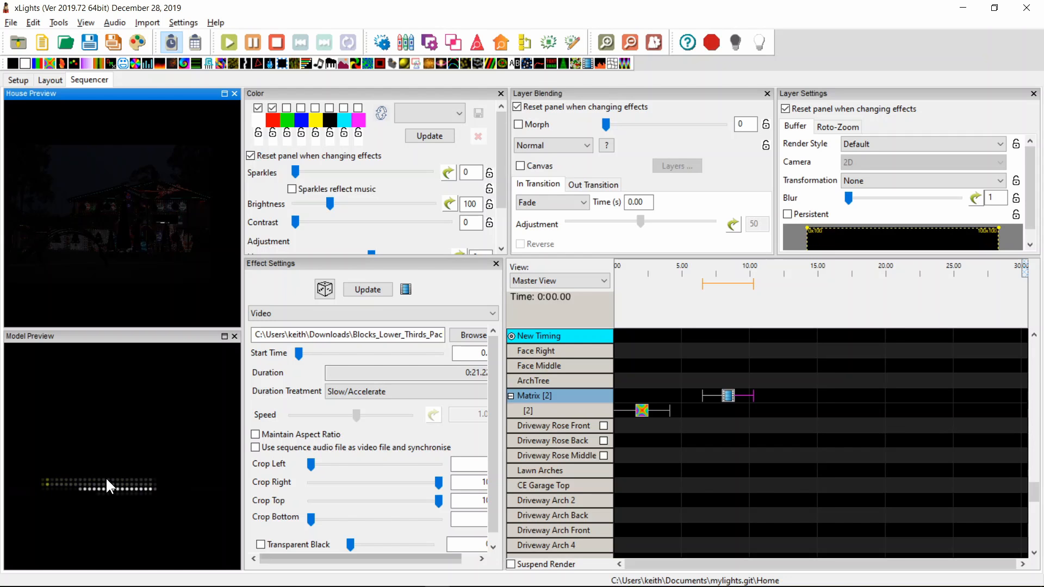
pyautogui.click(727, 395)
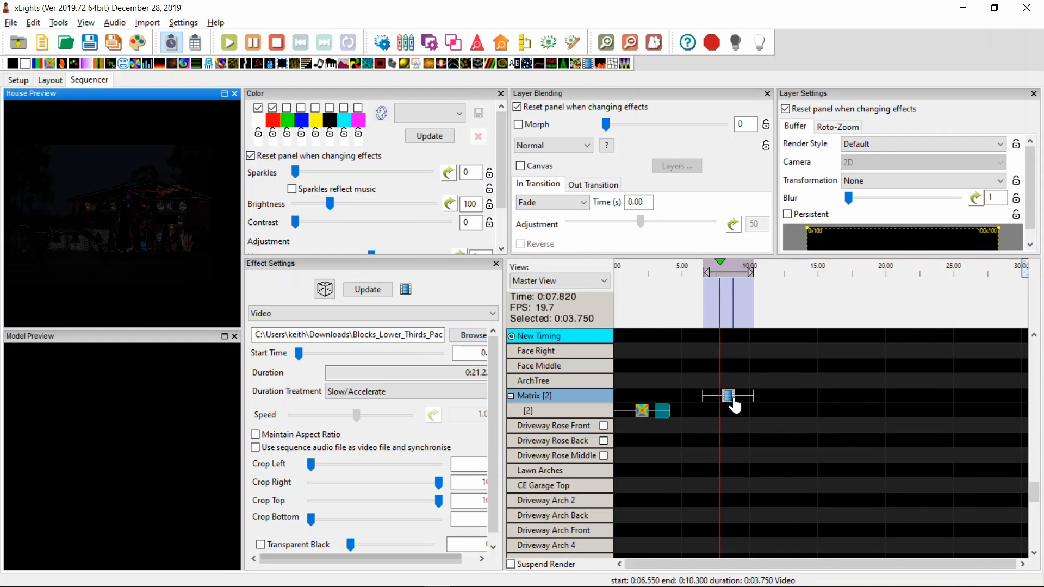
pyautogui.moveTo(727, 399); pyautogui.dragTo(639, 408)
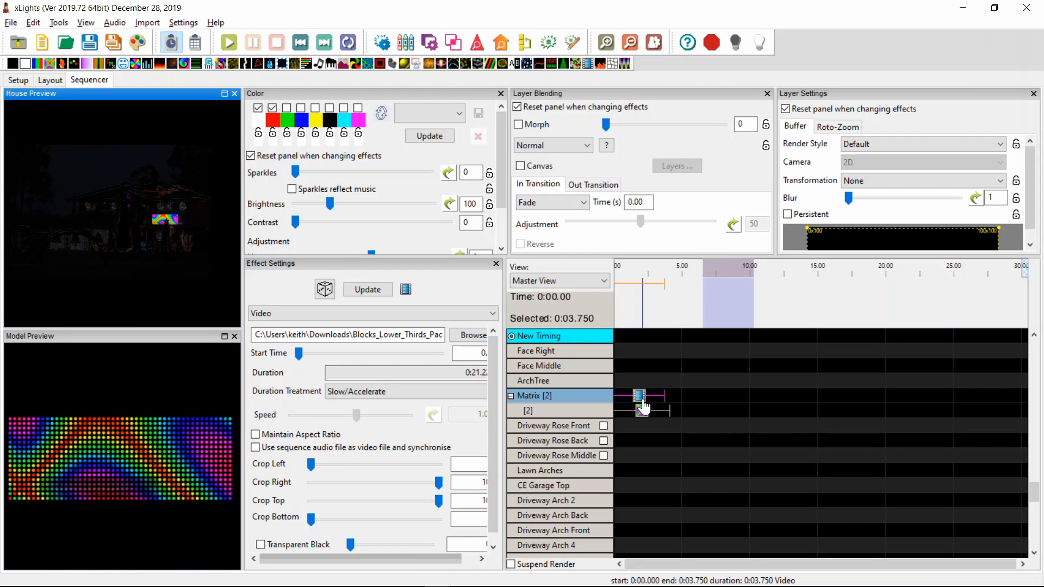
# Step: Look over the program settings for the Hardware Video Decoder option, and switch back to the release notes in Notepad++
pyautogui.click(183, 22)
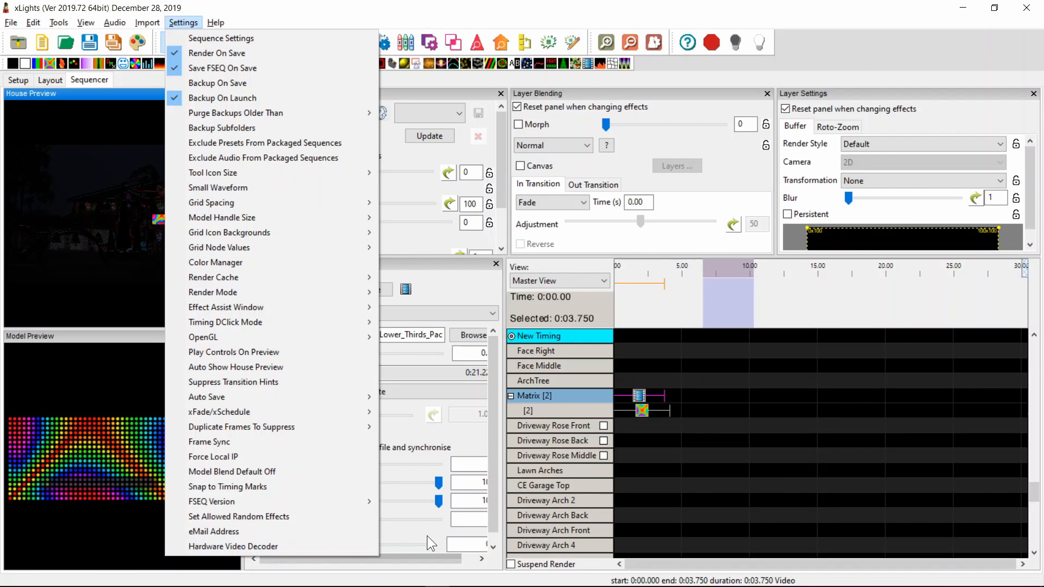
pyautogui.click(674, 467)
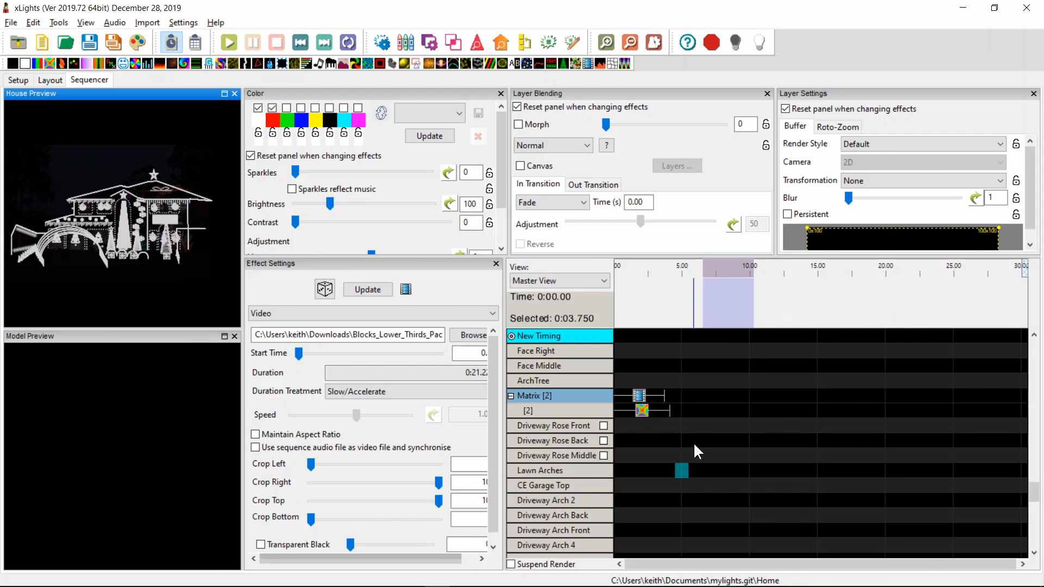
pyautogui.hotkey('alt', 'Tab')
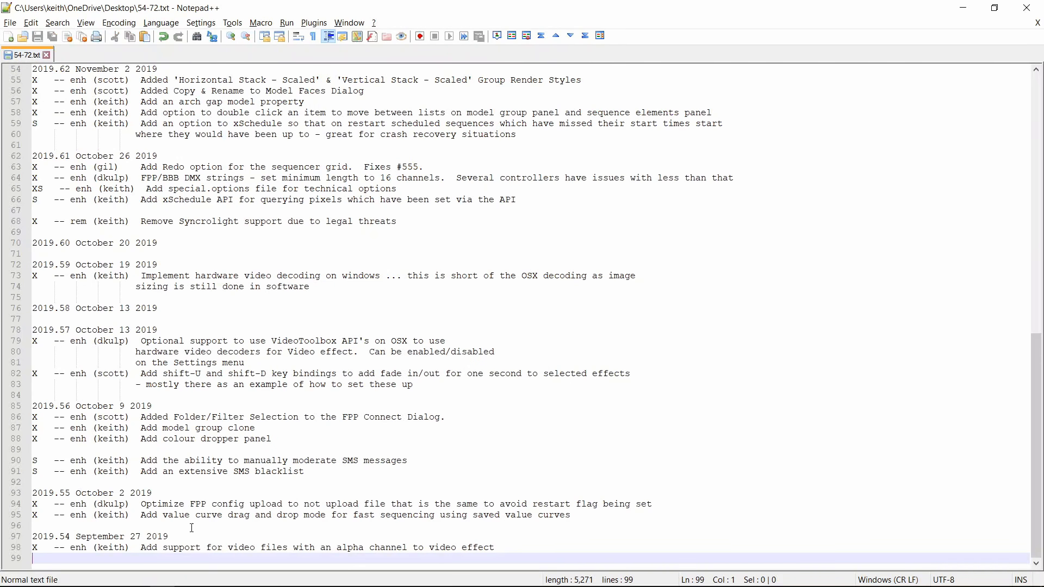
# Step: Switch to xLights and look through the available windows, including Value Curves and Color Dropper
pyautogui.hotkey('alt', 'Tab')
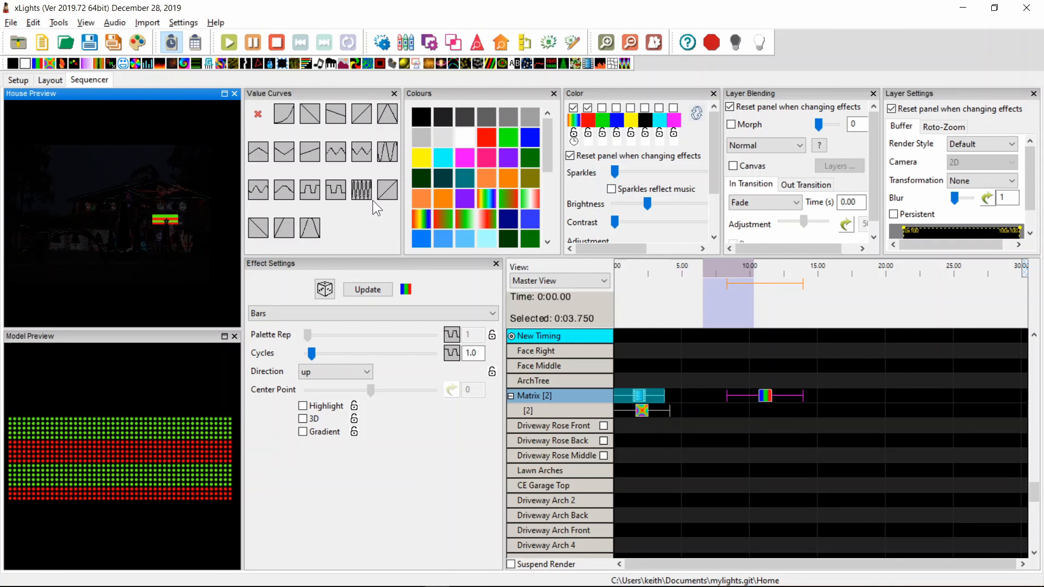
pyautogui.click(80, 23)
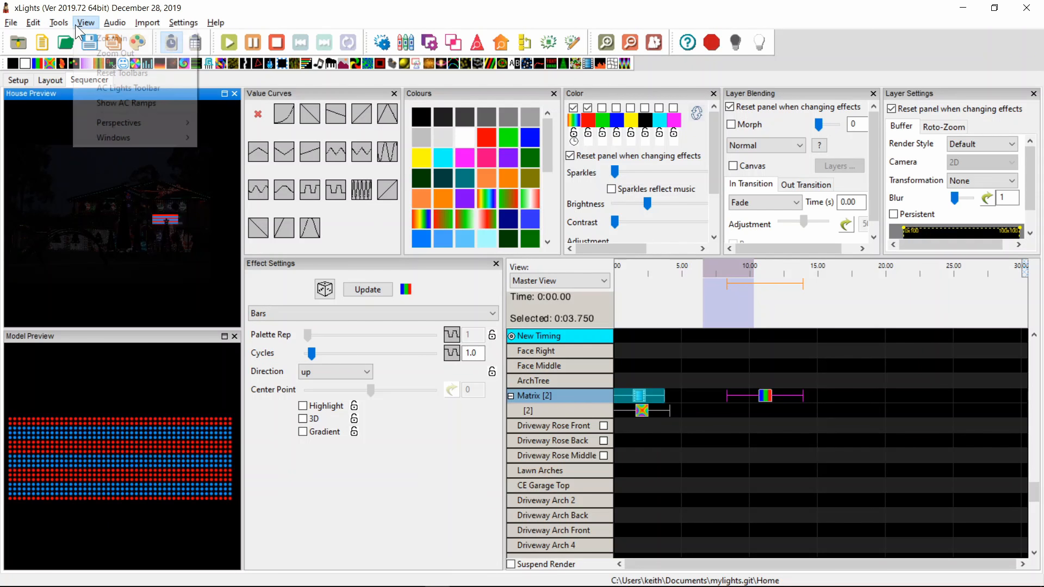
pyautogui.moveTo(117, 136)
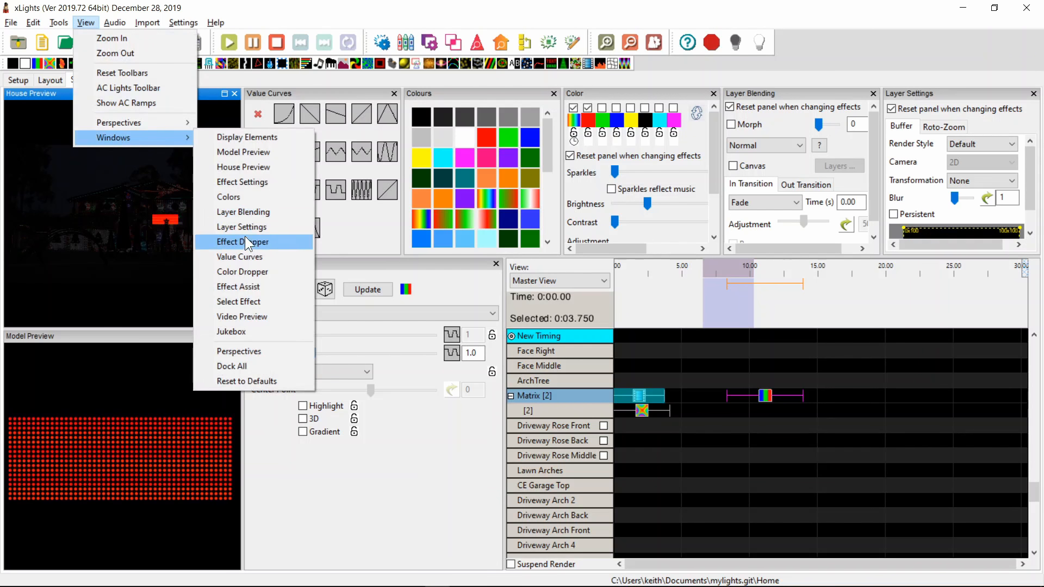
pyautogui.click(412, 468)
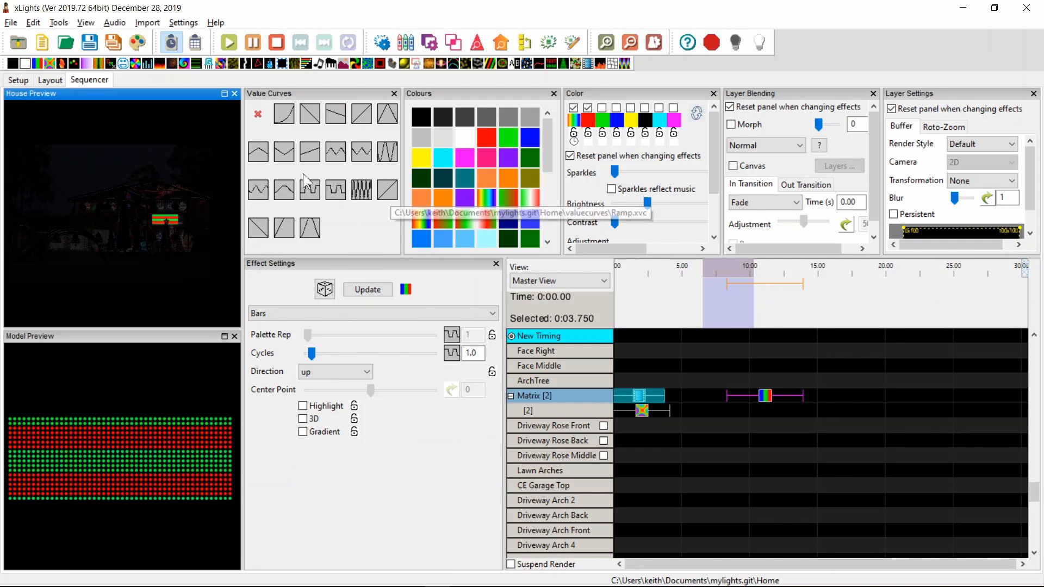
# Step: Clear the Bars effect's Palette Rep value curve and apply the saved square curve from the Value Curves collection to it
pyautogui.click(451, 334)
pyautogui.click(451, 334)
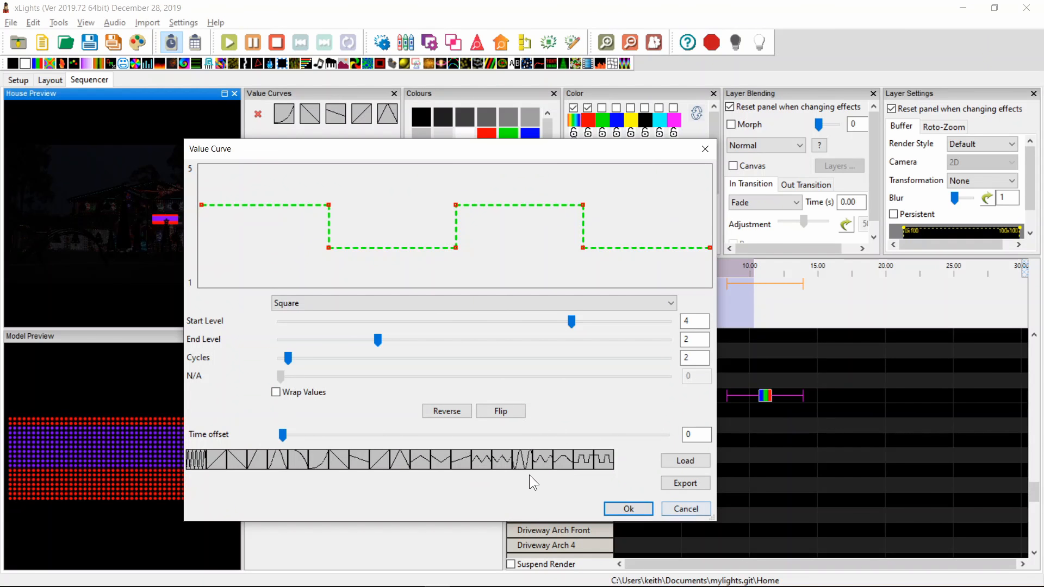
pyautogui.click(672, 503)
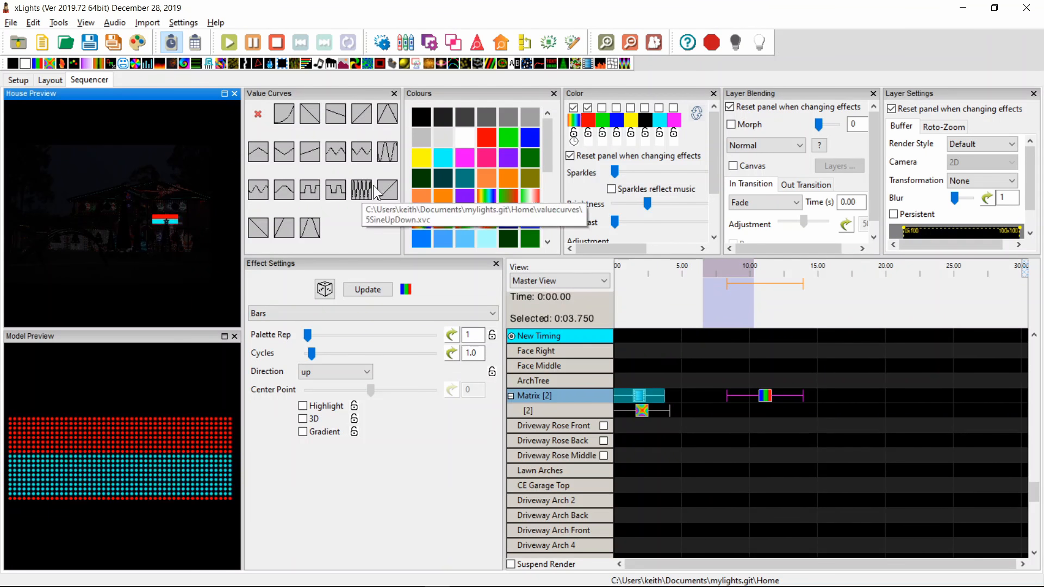
pyautogui.moveTo(384, 189); pyautogui.dragTo(446, 333)
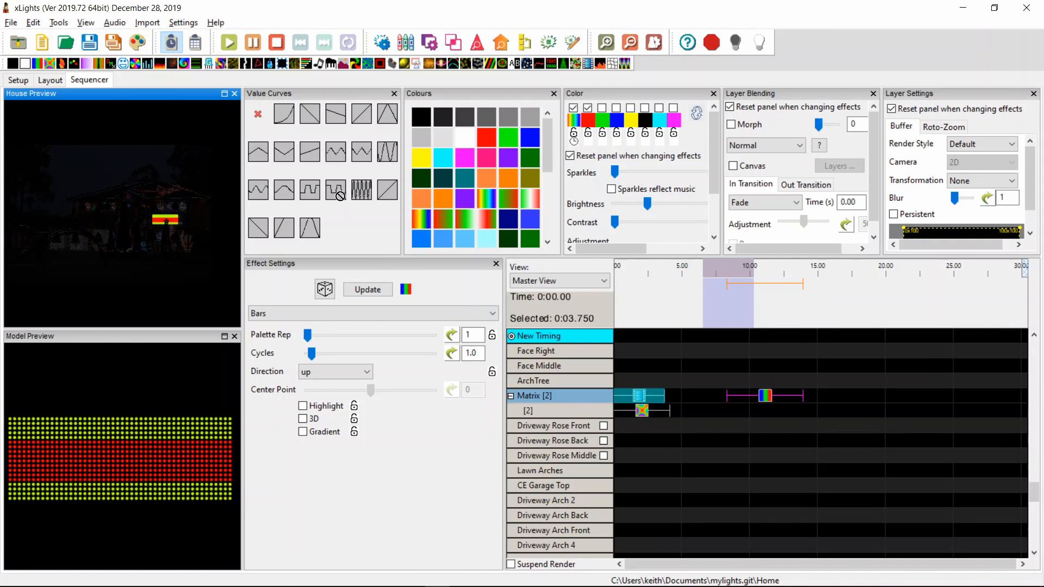
pyautogui.moveTo(341, 196); pyautogui.dragTo(450, 334)
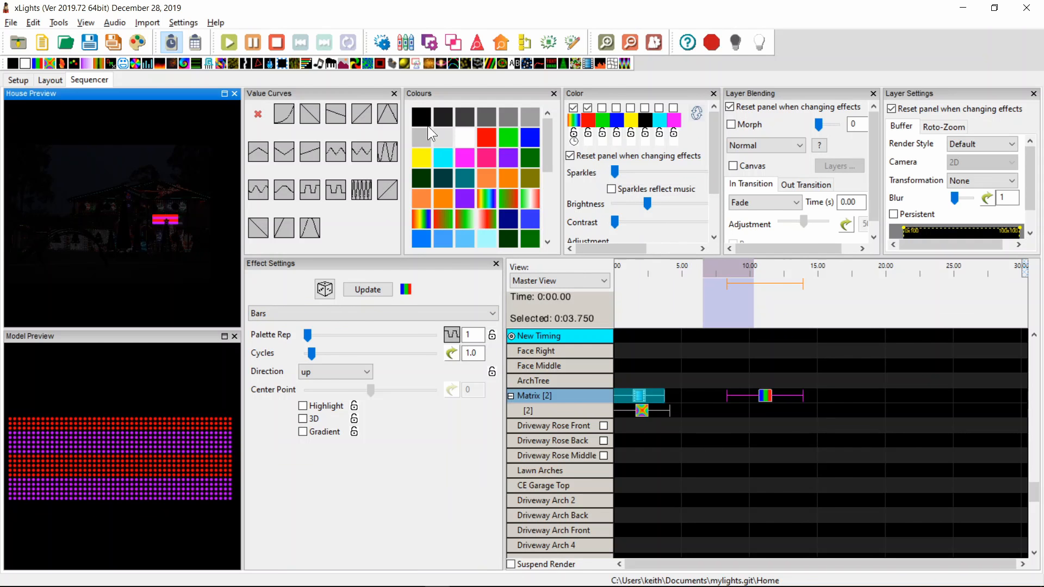
# Step: Replace the Bars effect's first palette colour with blue and then with orange from the Colours collection
pyautogui.moveTo(548, 139)
pyautogui.mouseDown()
pyautogui.moveTo(549, 220)
pyautogui.moveTo(550, 130)
pyautogui.mouseUp()
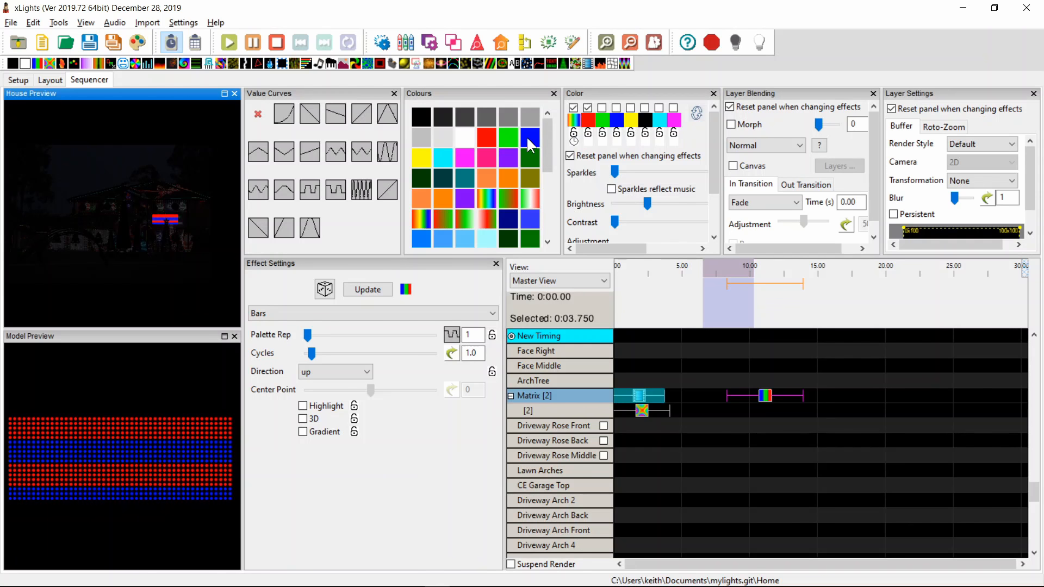
pyautogui.moveTo(526, 136); pyautogui.dragTo(572, 119)
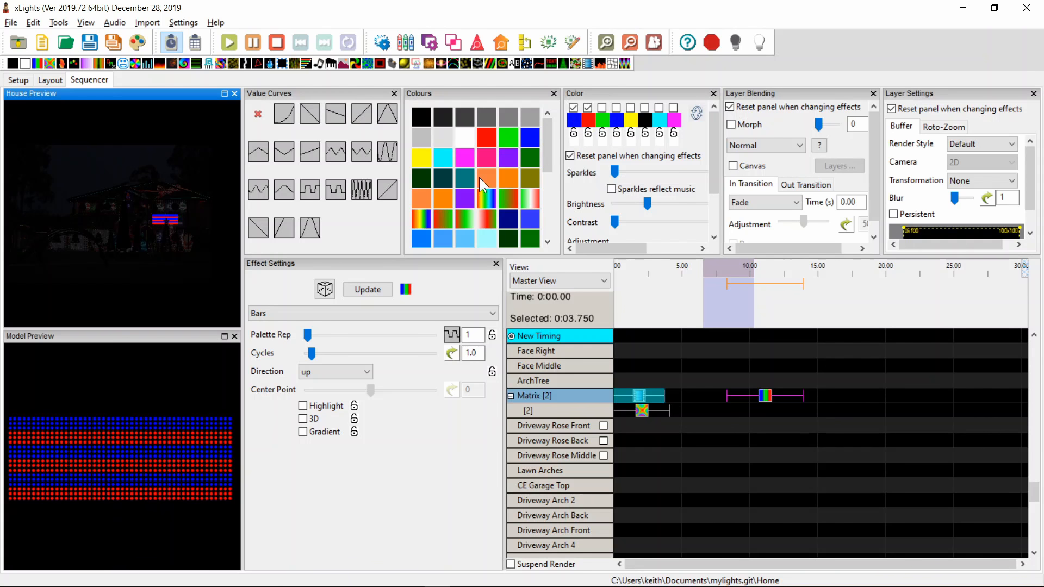
pyautogui.moveTo(487, 179); pyautogui.dragTo(569, 118)
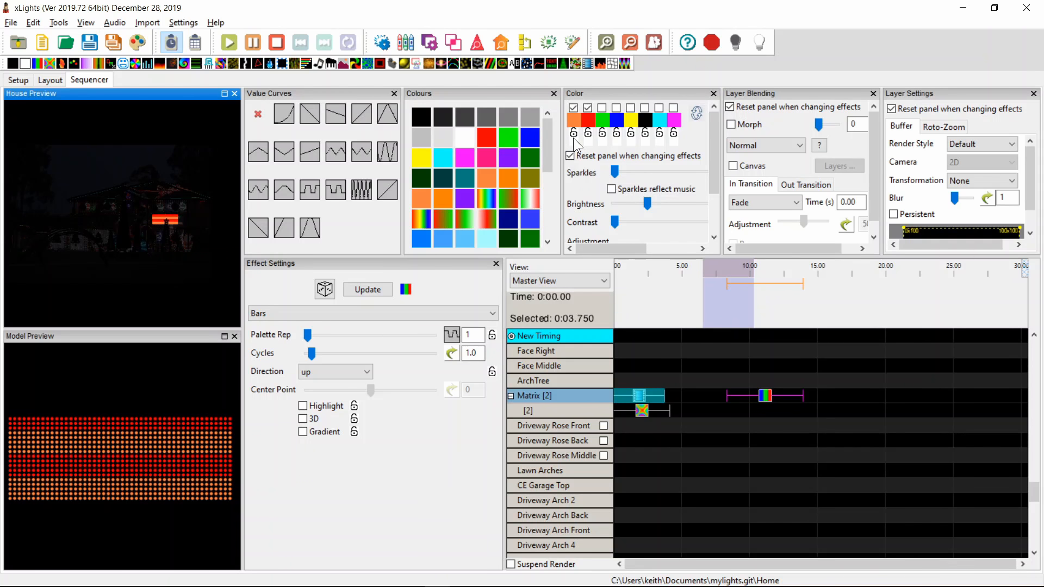
# Step: Inspect the export options of the Palette Rep value curve and the green palette colour's Color Curve, cancelling both dialogs
pyautogui.hotkey('alt', 'Tab')
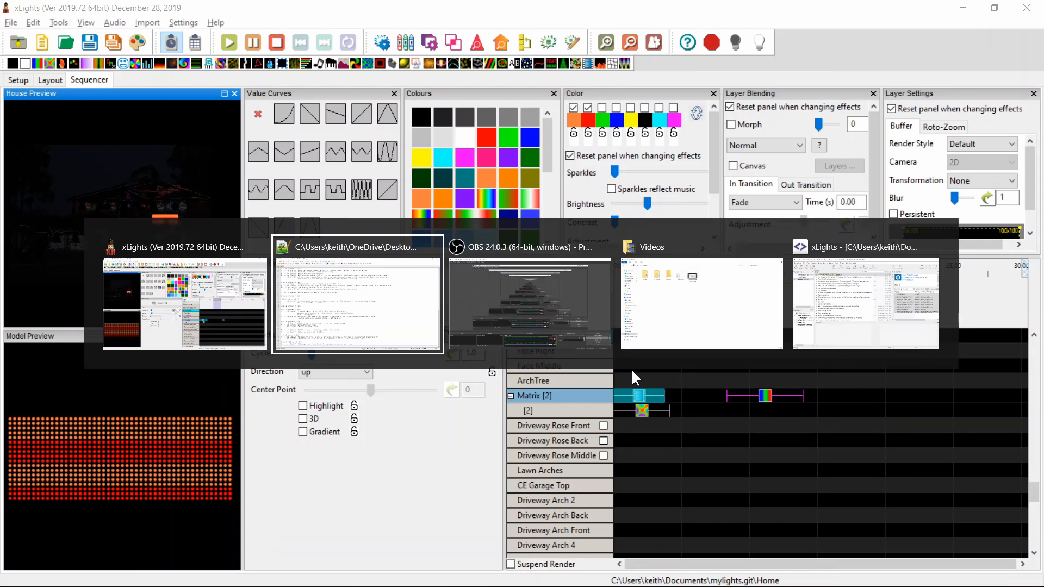
pyautogui.hotkey('alt', 'Tab')
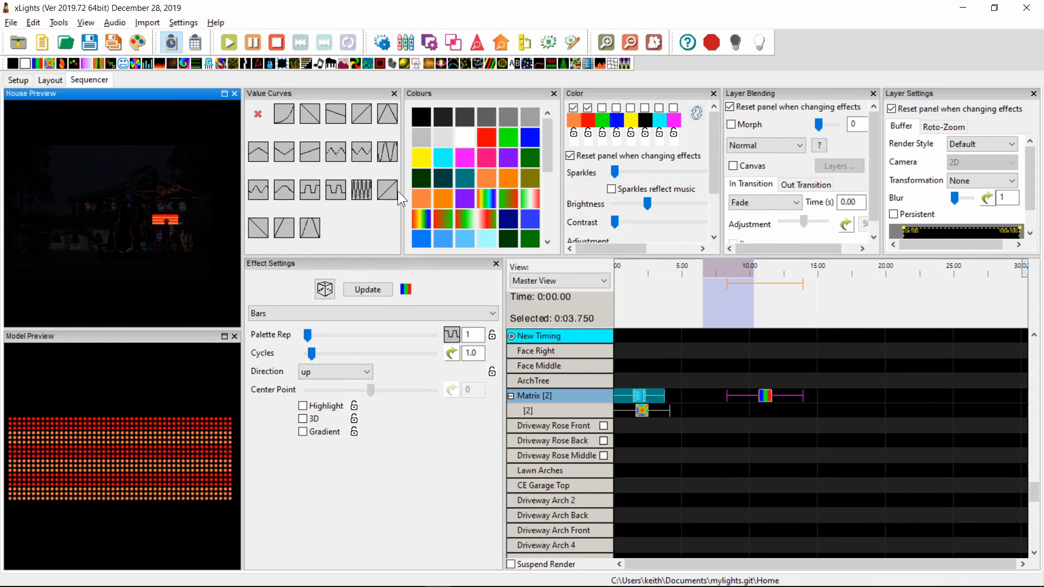
pyautogui.click(454, 342)
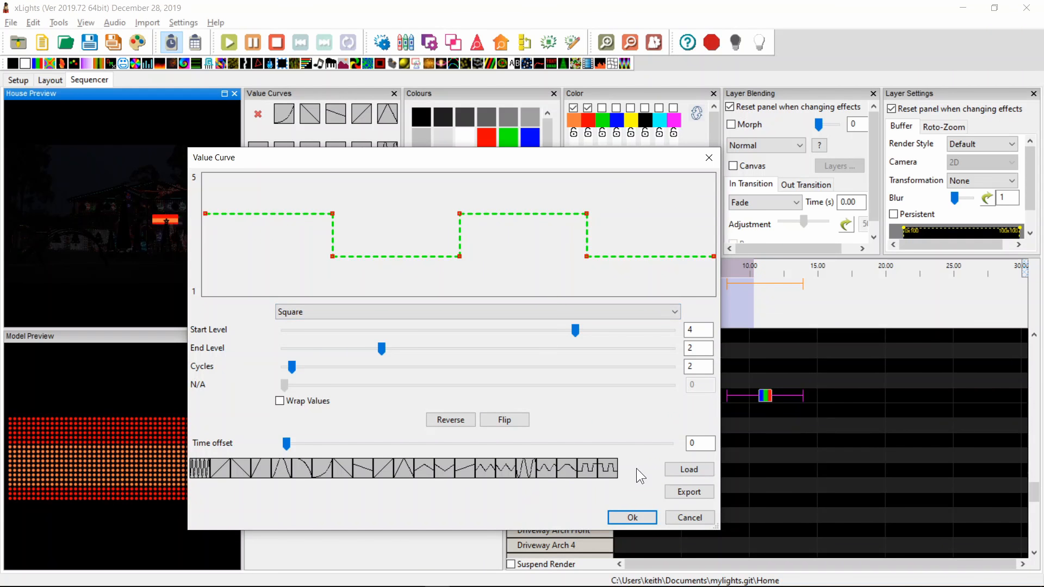
pyautogui.click(678, 519)
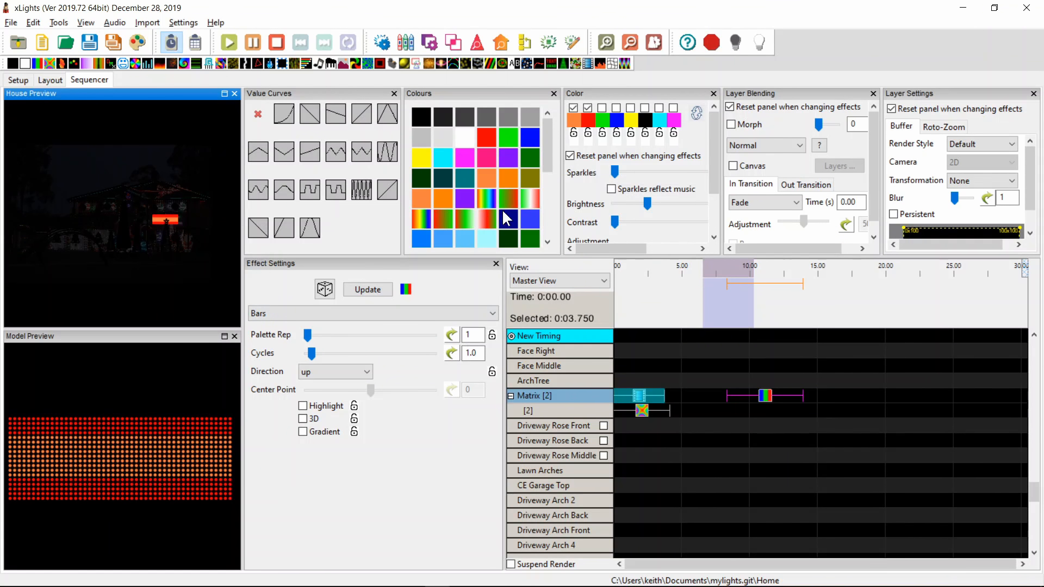
pyautogui.click(602, 120)
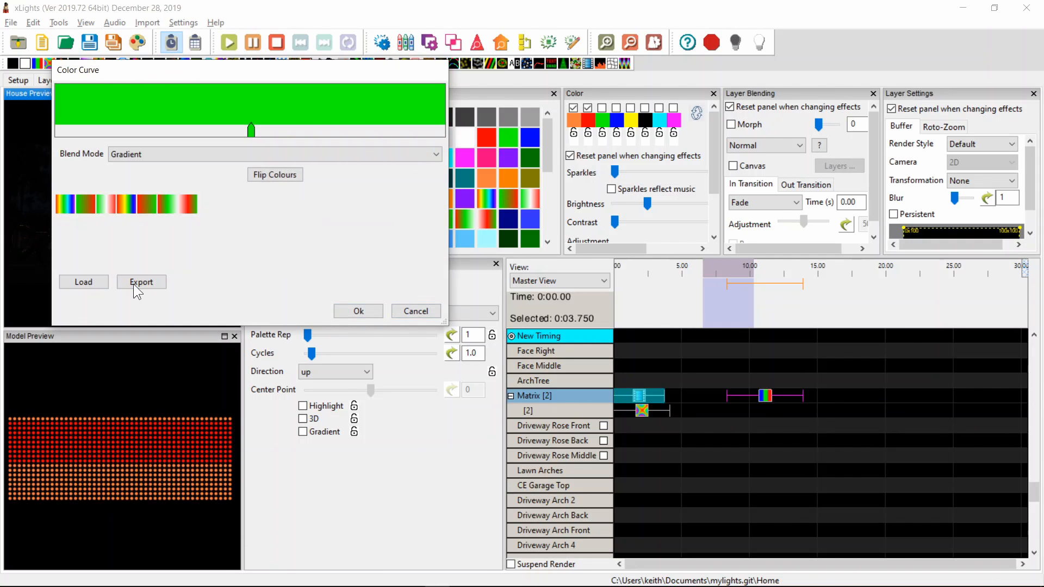
pyautogui.click(419, 310)
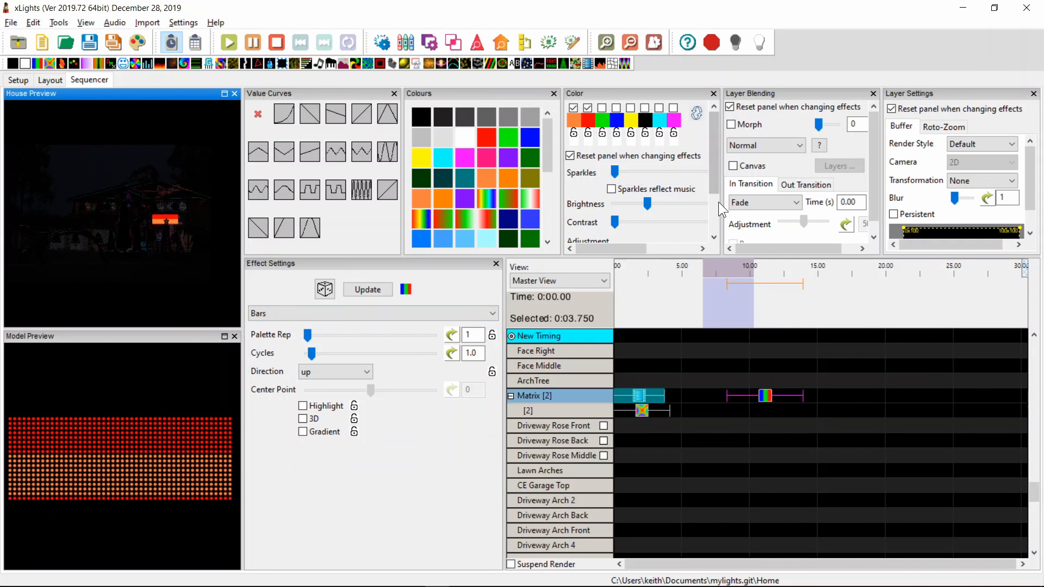
# Step: Widen the Color panel to examine its saved palette controls, and narrow it again
pyautogui.moveTo(718, 201); pyautogui.dragTo(777, 187)
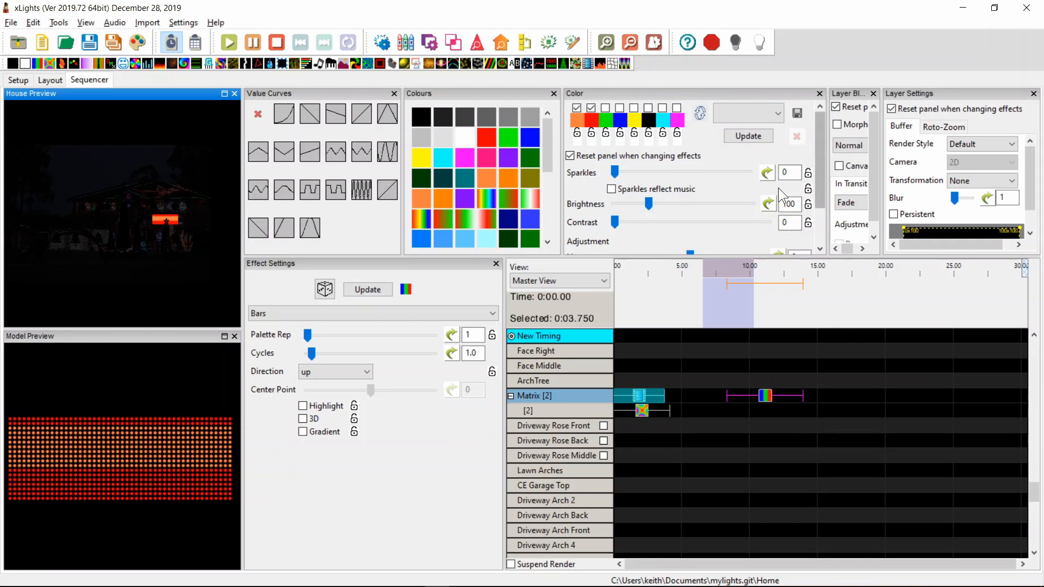
pyautogui.click(761, 117)
pyautogui.click(804, 147)
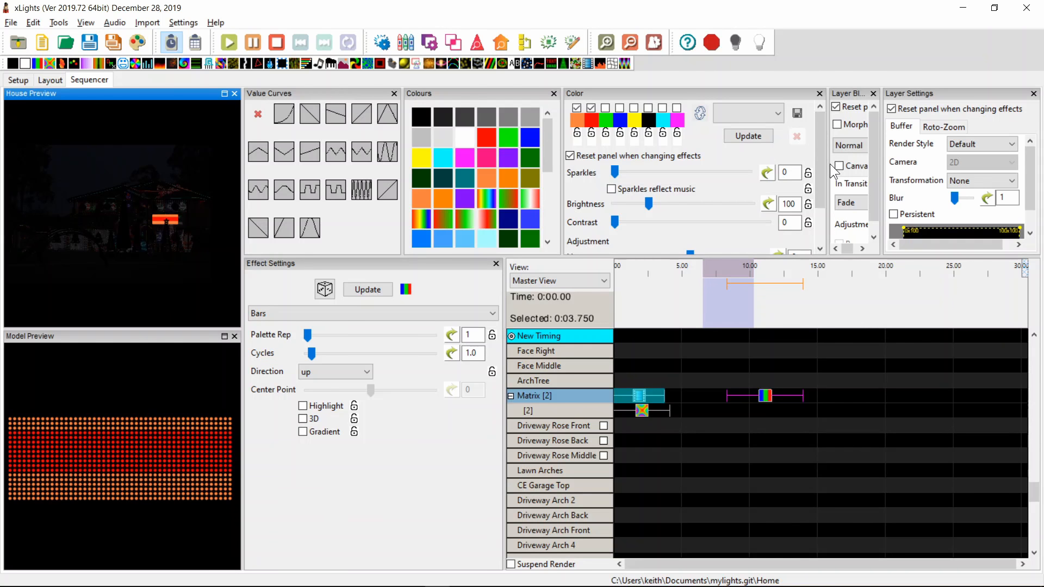
pyautogui.moveTo(827, 169); pyautogui.dragTo(712, 163)
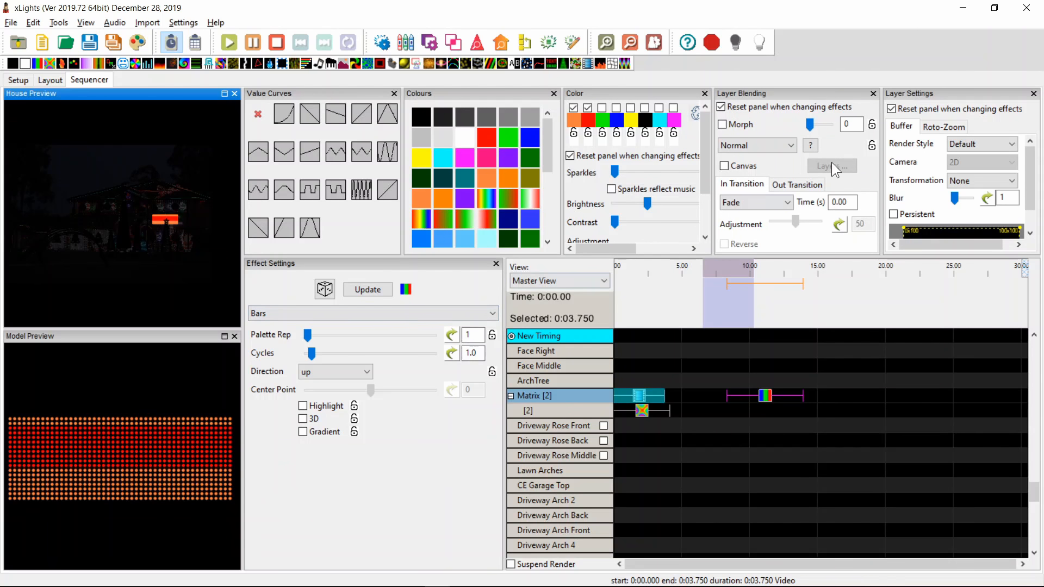
# Step: Switch to Notepad++ and highlight the 2019.55 note on FPP config upload and the 2019.56 note on the SMS blacklist
pyautogui.hotkey('alt', 'Tab')
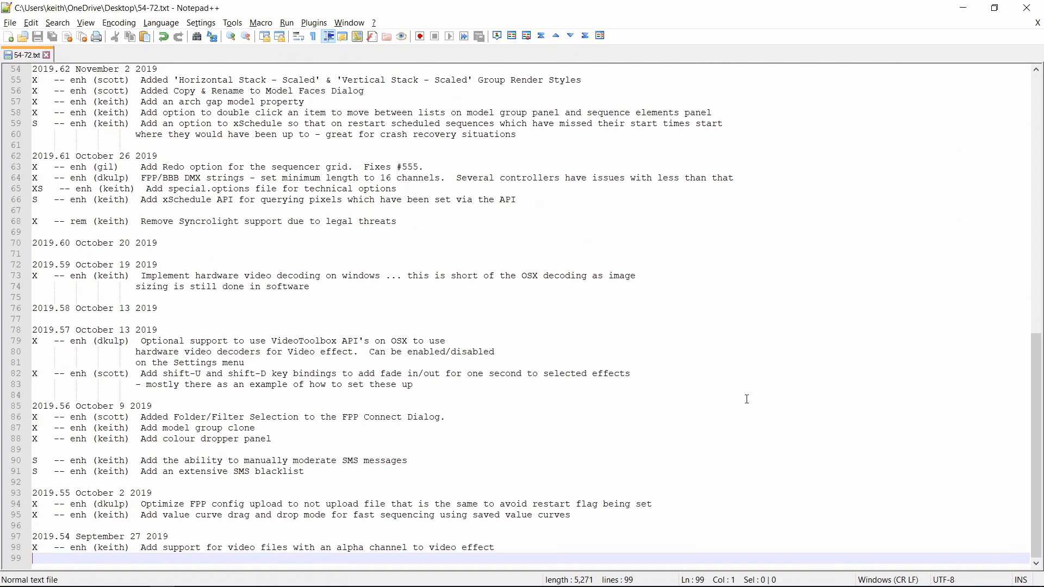
pyautogui.moveTo(195, 505); pyautogui.dragTo(280, 490)
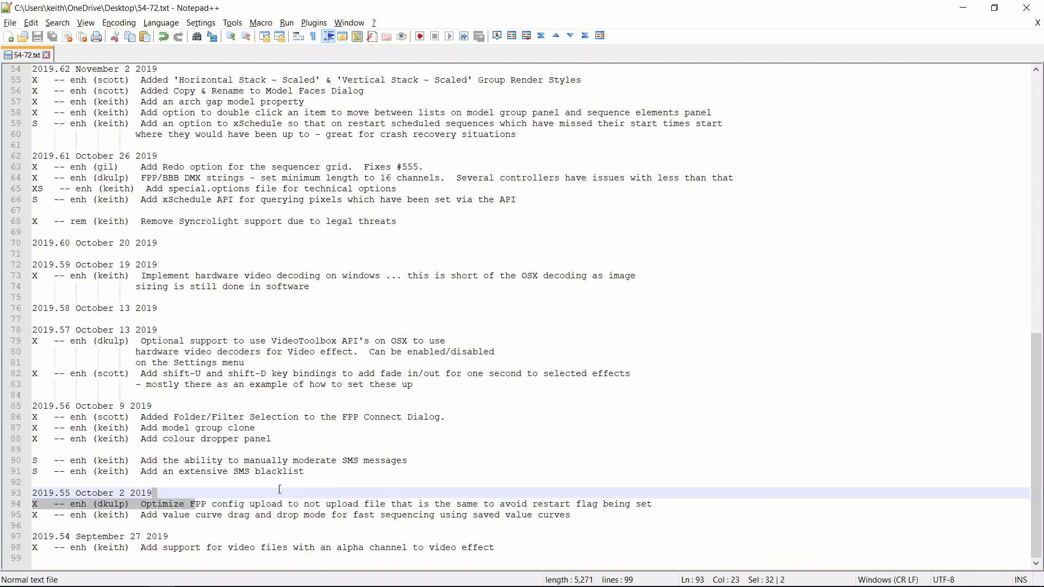
pyautogui.moveTo(400, 496); pyautogui.dragTo(656, 501)
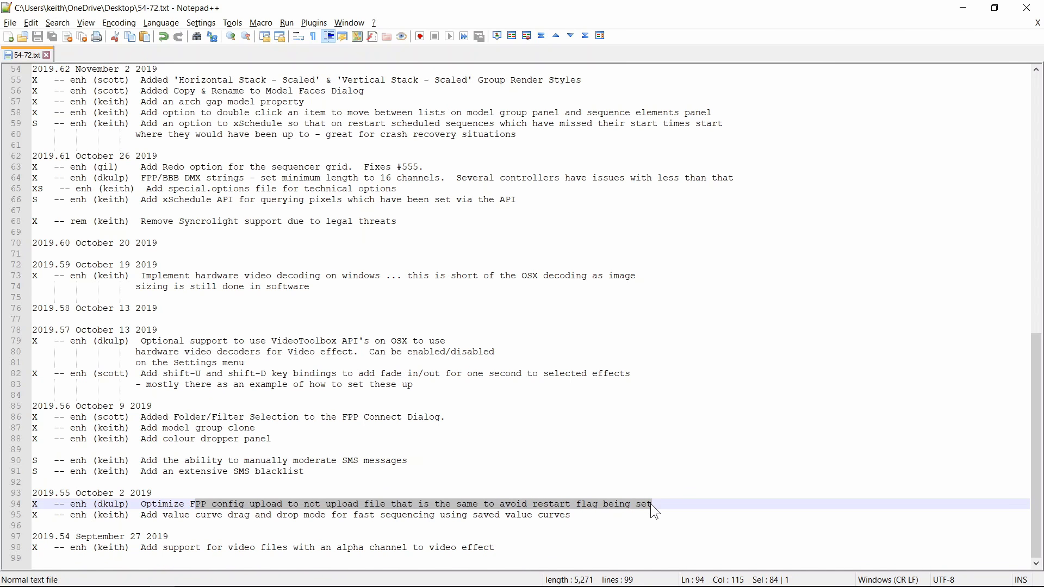
pyautogui.moveTo(651, 504); pyautogui.dragTo(2, 505)
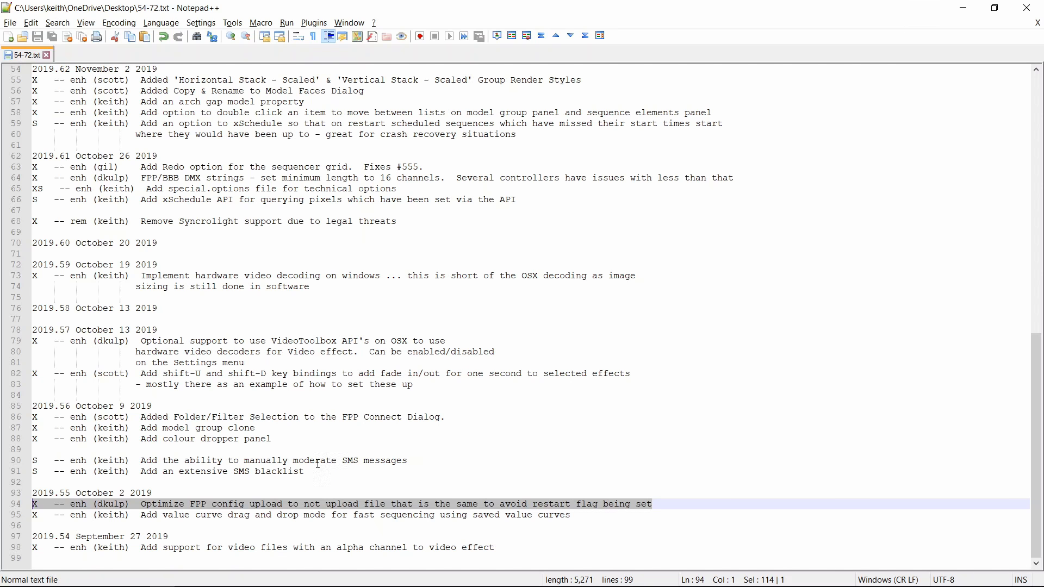
pyautogui.moveTo(307, 472); pyautogui.dragTo(32, 471)
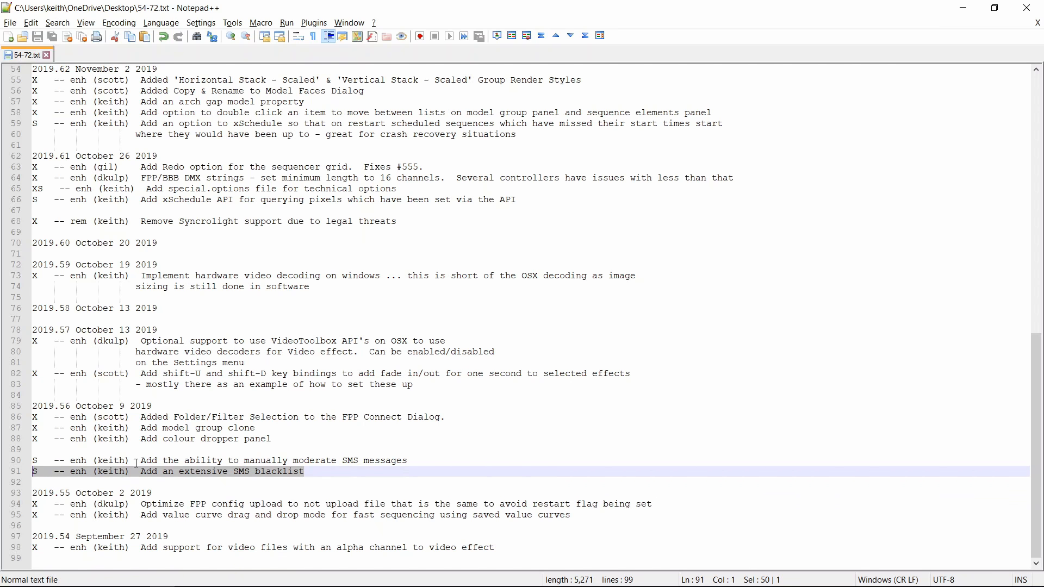
# Step: Switch to xLights Scheduler, dismiss the firewall alert and open the SMS Daemon plugin
pyautogui.hotkey('alt', 'Tab')
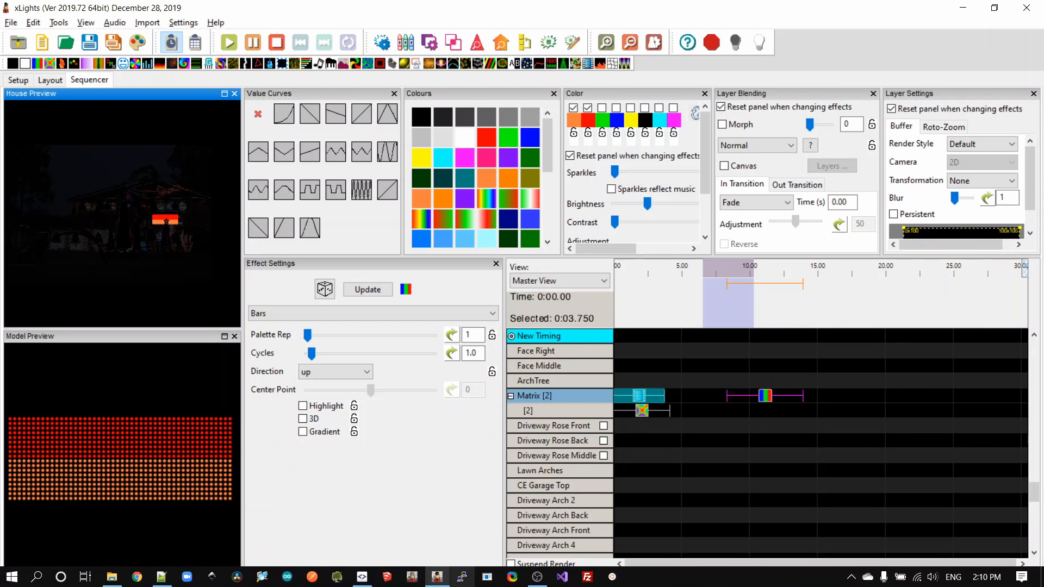
pyautogui.click(413, 577)
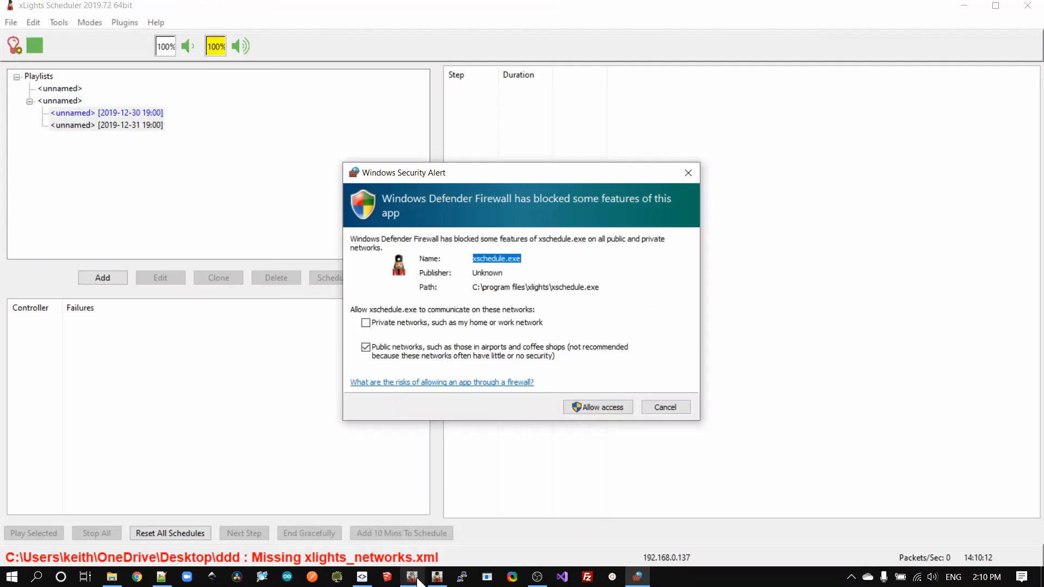
pyautogui.click(439, 318)
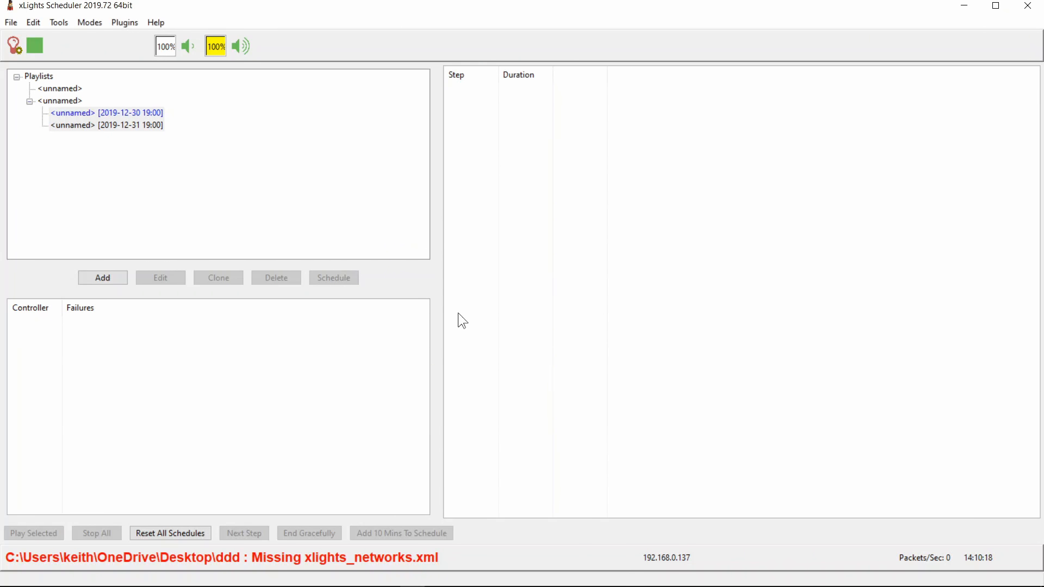
pyautogui.click(120, 25)
pyautogui.click(131, 40)
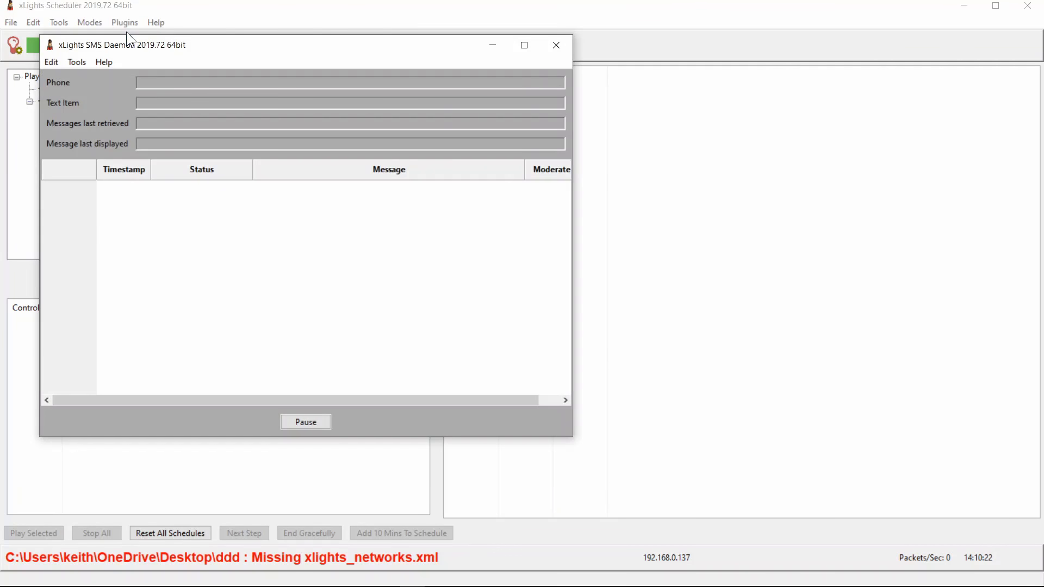
# Step: Examine the SMS Daemon options for message filtering and blacklists, cancelling without changes
pyautogui.click(51, 65)
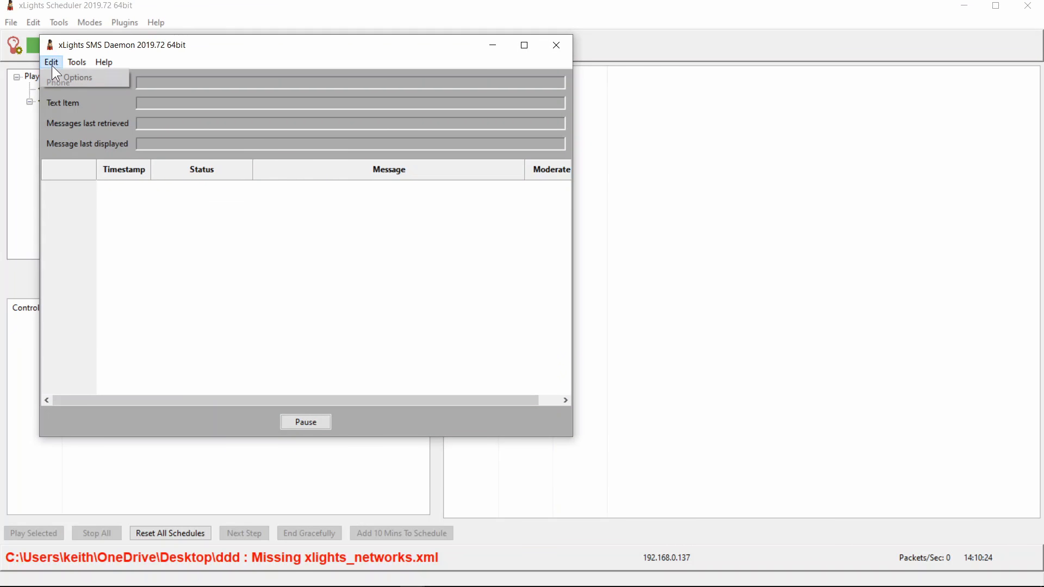
pyautogui.click(61, 75)
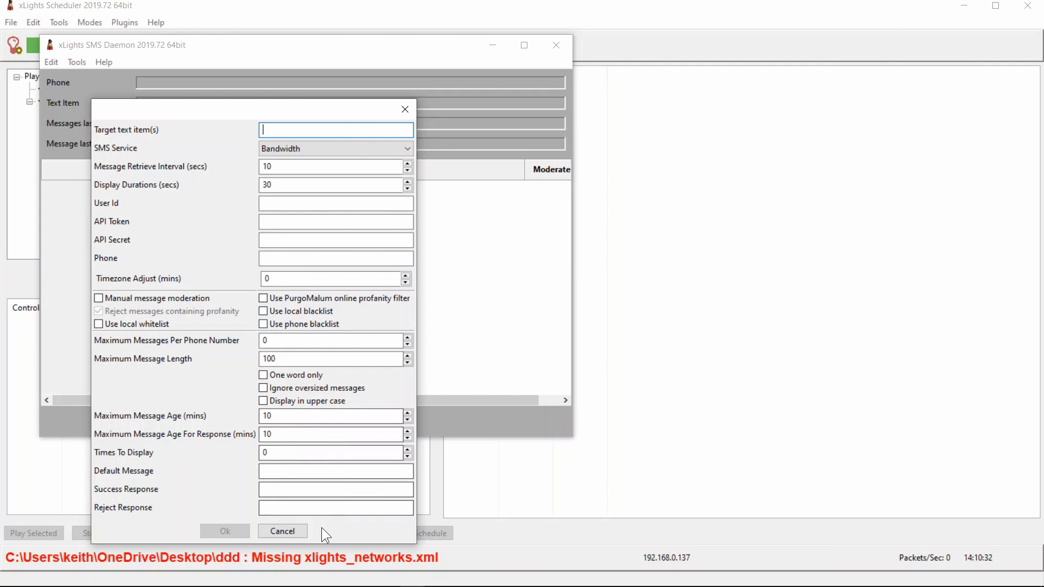
pyautogui.click(304, 531)
# Step: Locate Blacklist.txt in C:\Program Files\xLights with File Explorer, and minimise the window
pyautogui.press('super+e')
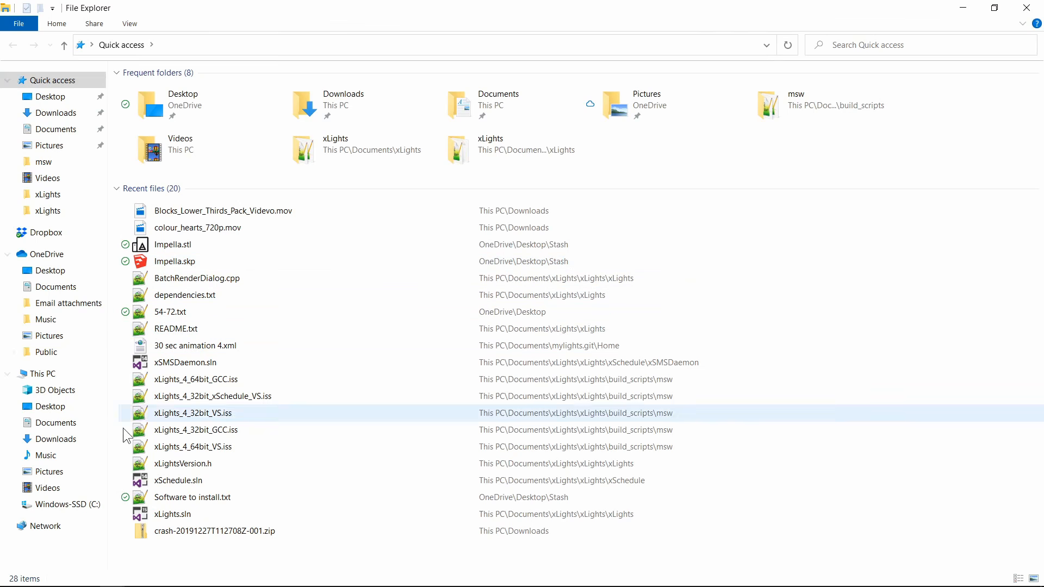
pyautogui.click(90, 505)
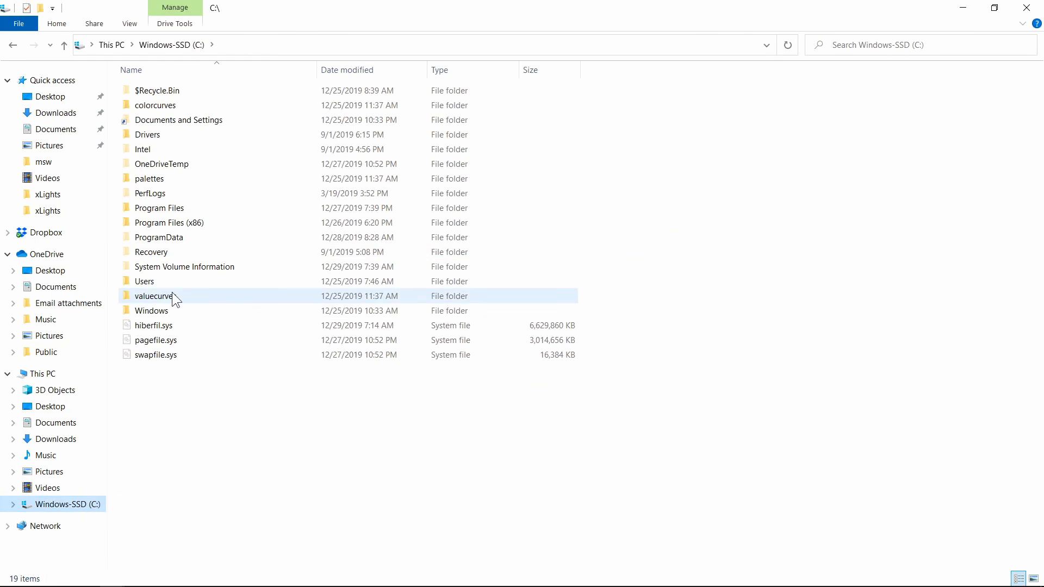
pyautogui.doubleClick(169, 209)
pyautogui.press('x')
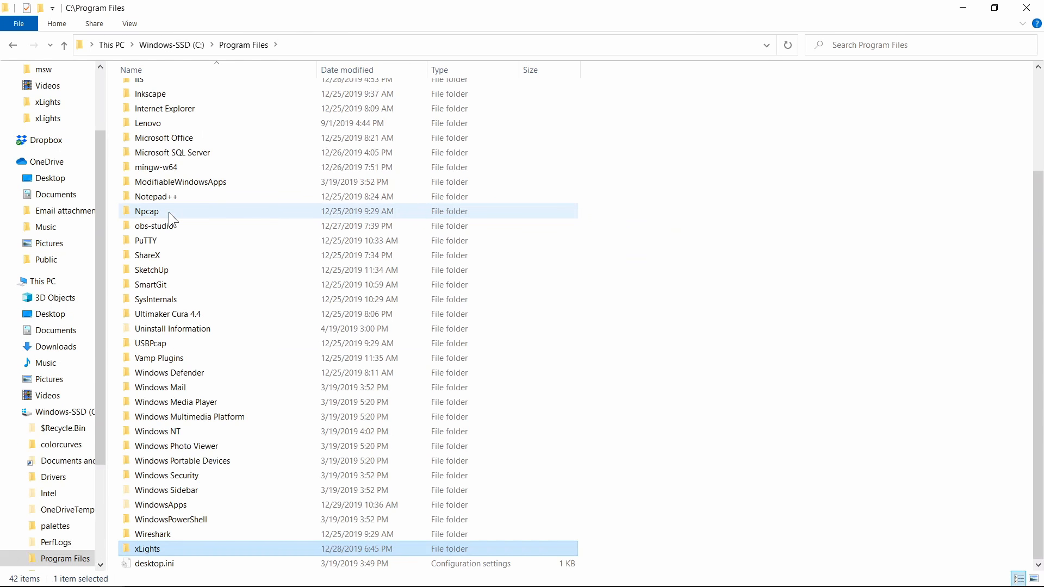
pyautogui.doubleClick(181, 547)
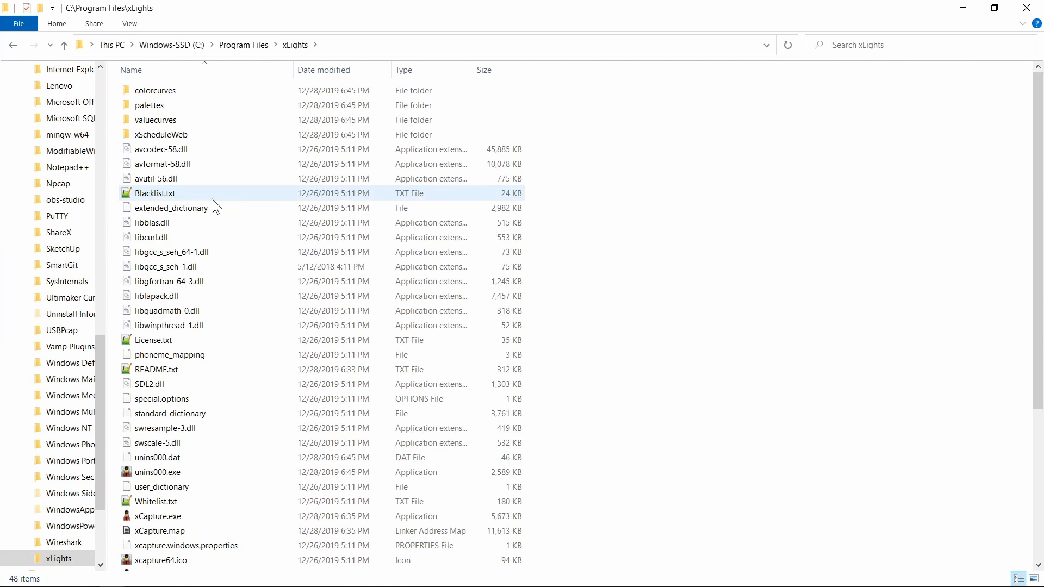
pyautogui.click(197, 195)
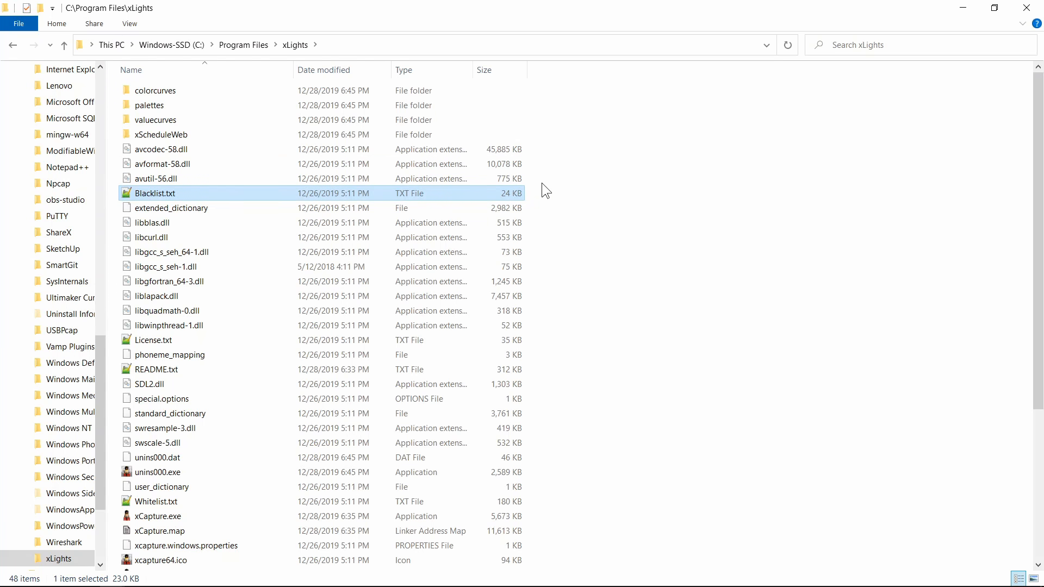
pyautogui.click(960, 9)
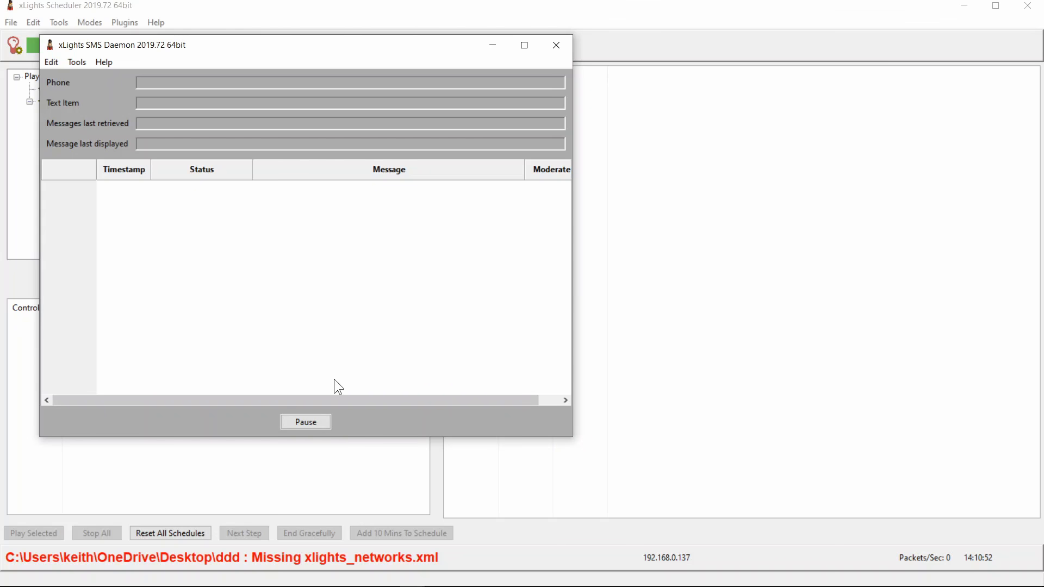
# Step: Switch to Notepad++ and highlight the 2019.56 note on manually moderating SMS messages
pyautogui.hotkey('alt', 'Tab')
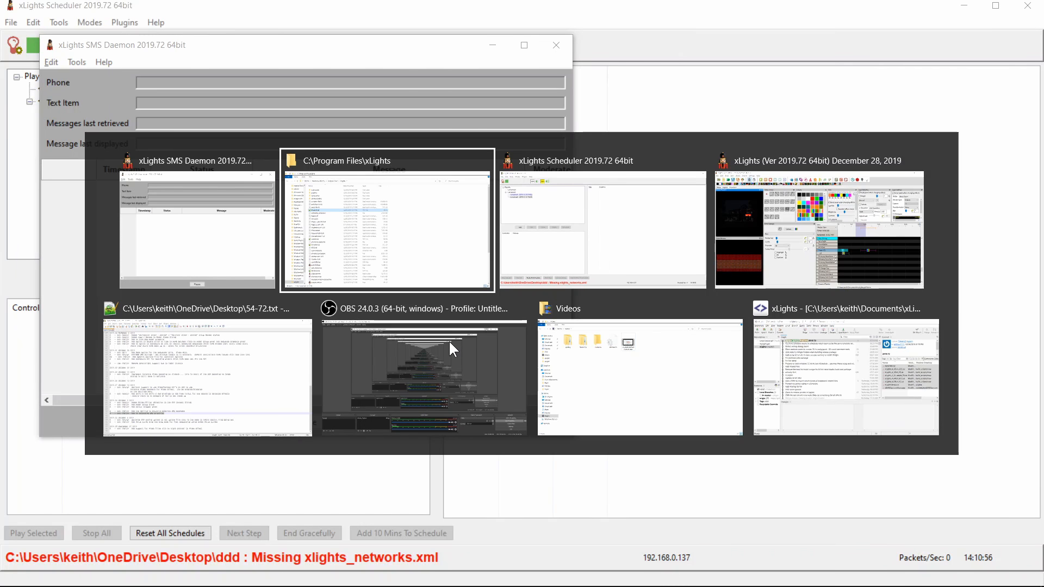
pyautogui.hotkey('alt', 'Tab')
pyautogui.hotkey('alt', 'Tab')
pyautogui.hotkey('alt', 'Tab')
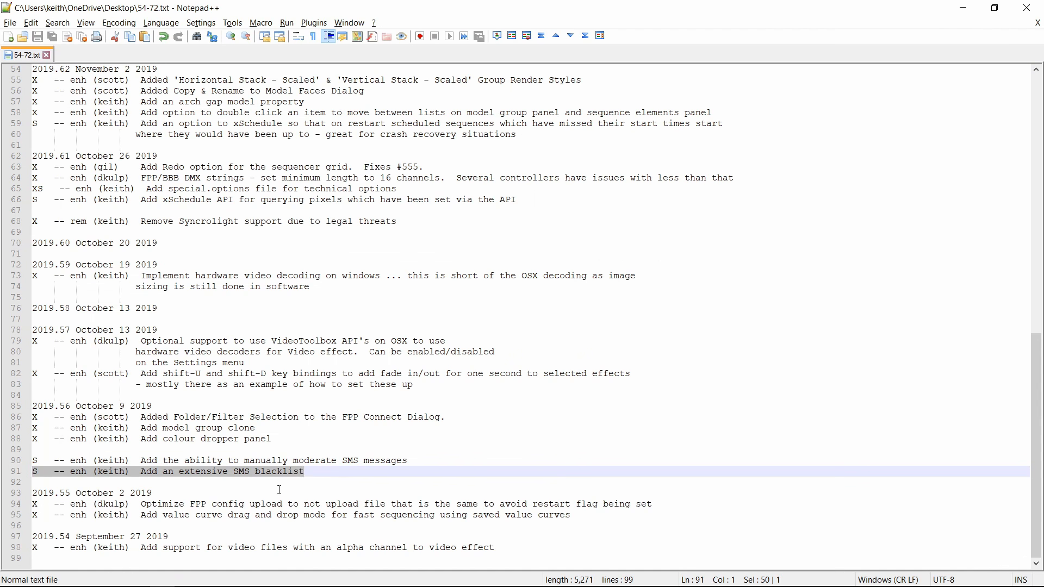
pyautogui.click(314, 472)
pyautogui.press('Down')
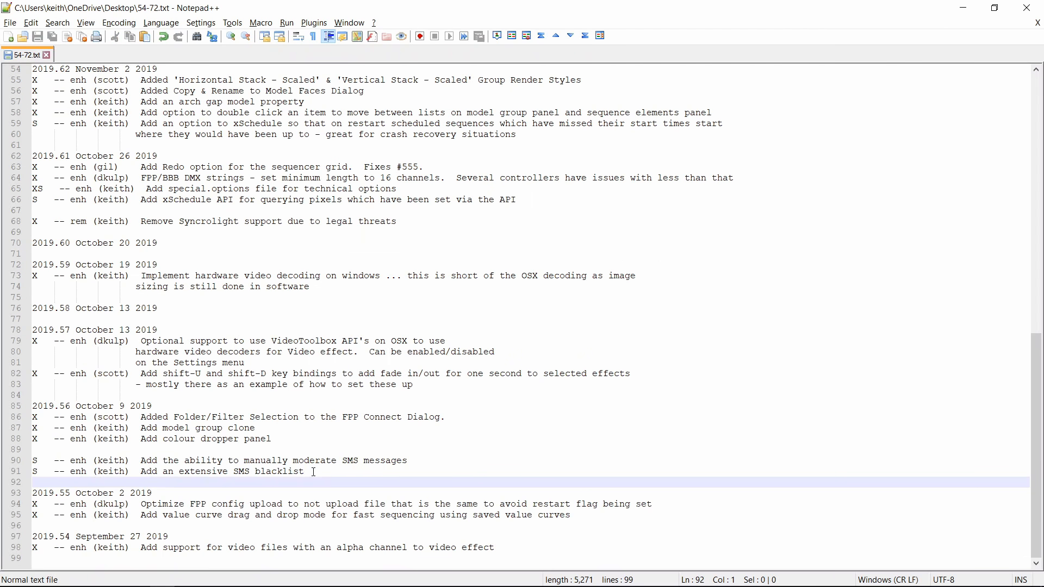
pyautogui.press('Up')
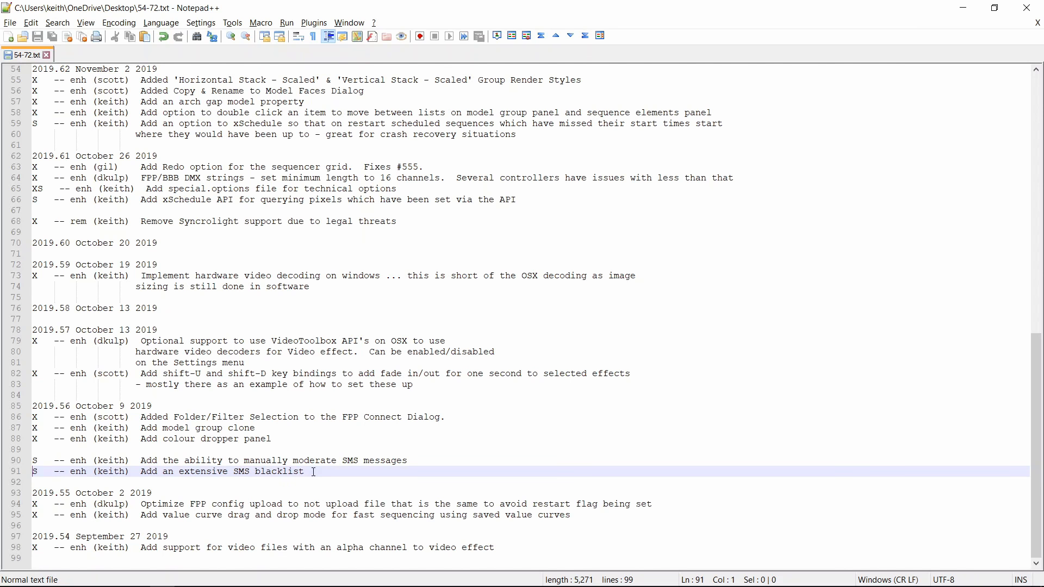
pyautogui.hotkey('shift', 'Up')
# Step: In the SMS Daemon options, enable manual message moderation, set the target text item to dsfsdf and choose the Test SMS service
pyautogui.hotkey('alt', 'Tab')
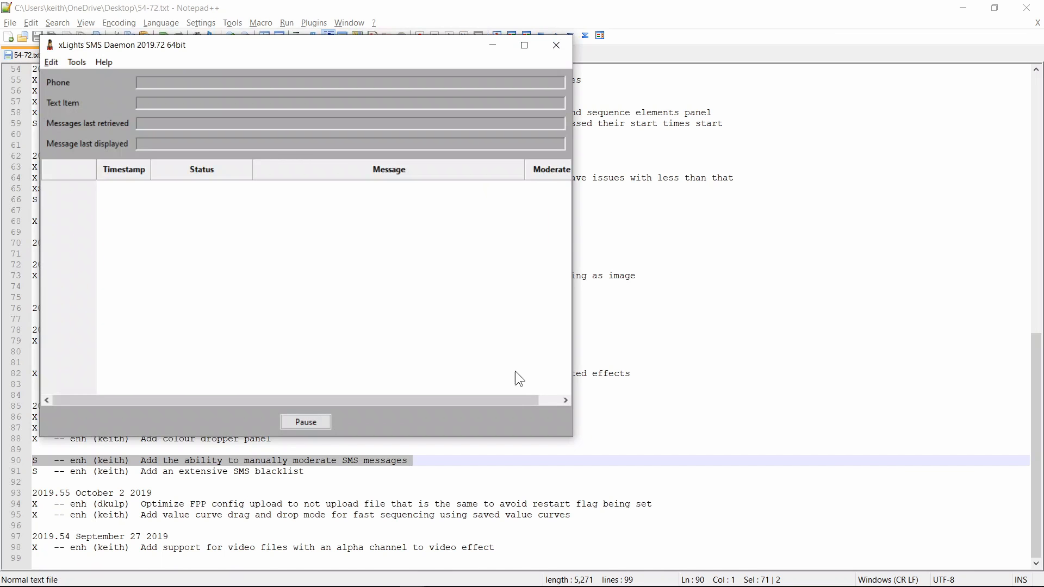
pyautogui.click(56, 67)
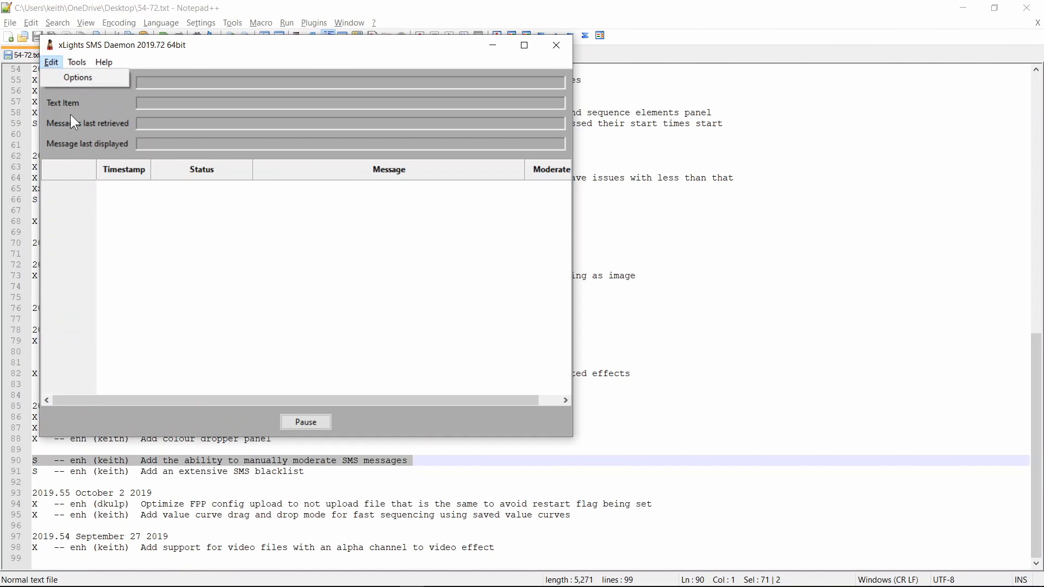
pyautogui.click(87, 73)
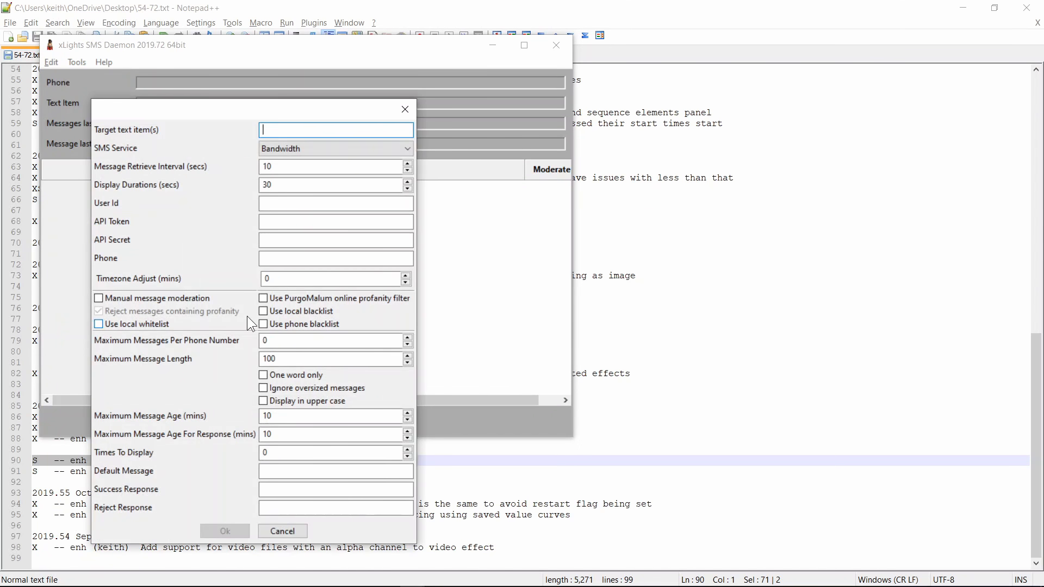
pyautogui.click(115, 297)
pyautogui.click(341, 131)
pyautogui.write('dsfsdf')
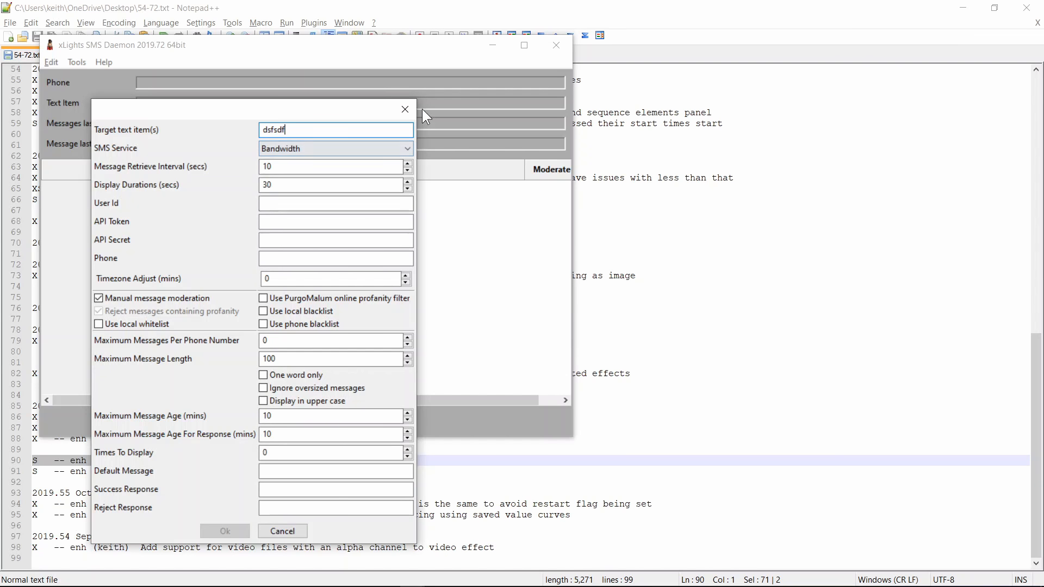
pyautogui.click(408, 149)
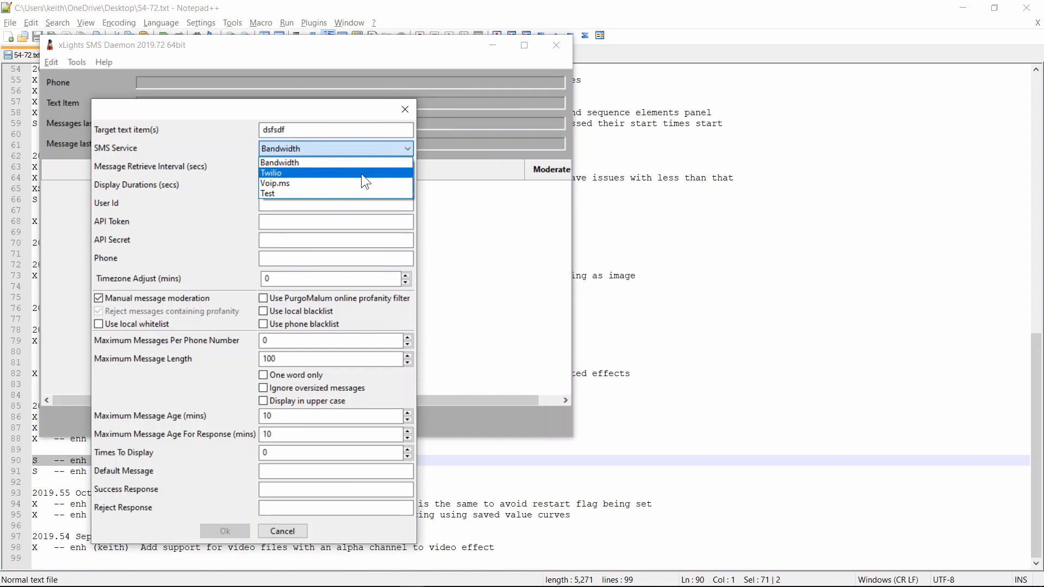
pyautogui.click(345, 194)
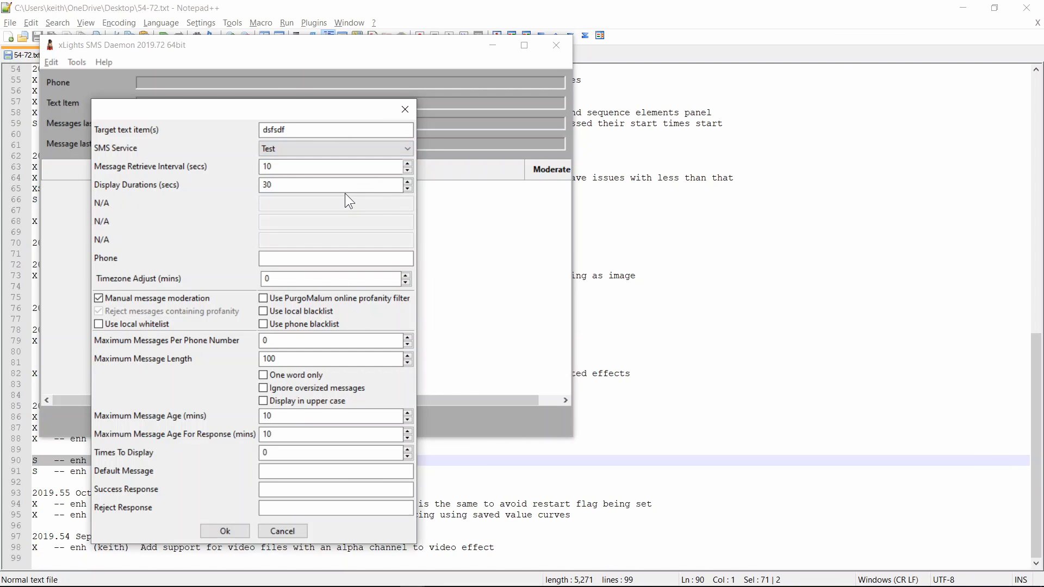
pyautogui.click(239, 532)
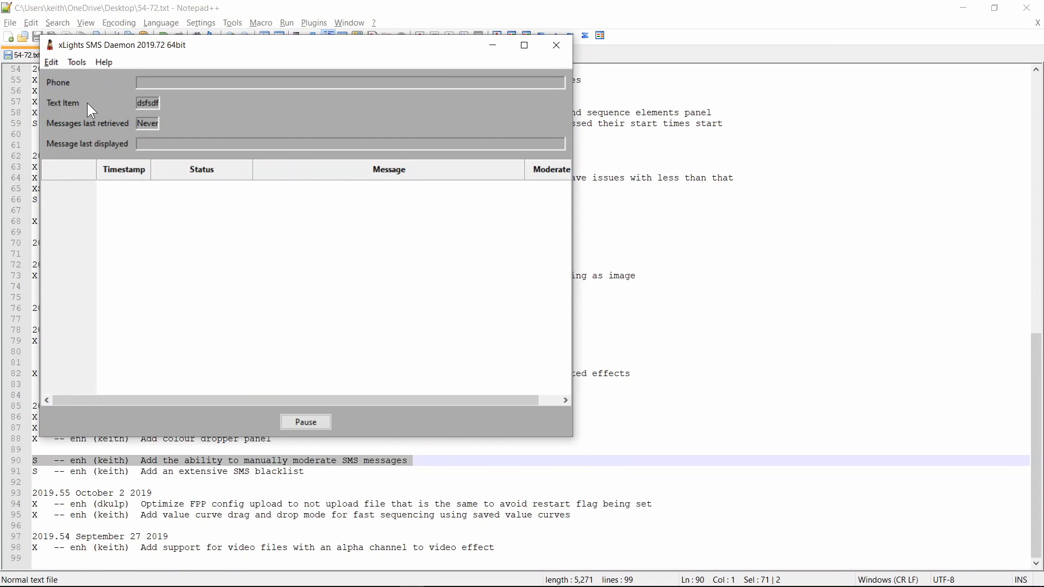
# Step: Insert the test messages dsfsd, fsdfgs, gas and dgs into the SMS Daemon
pyautogui.click(77, 62)
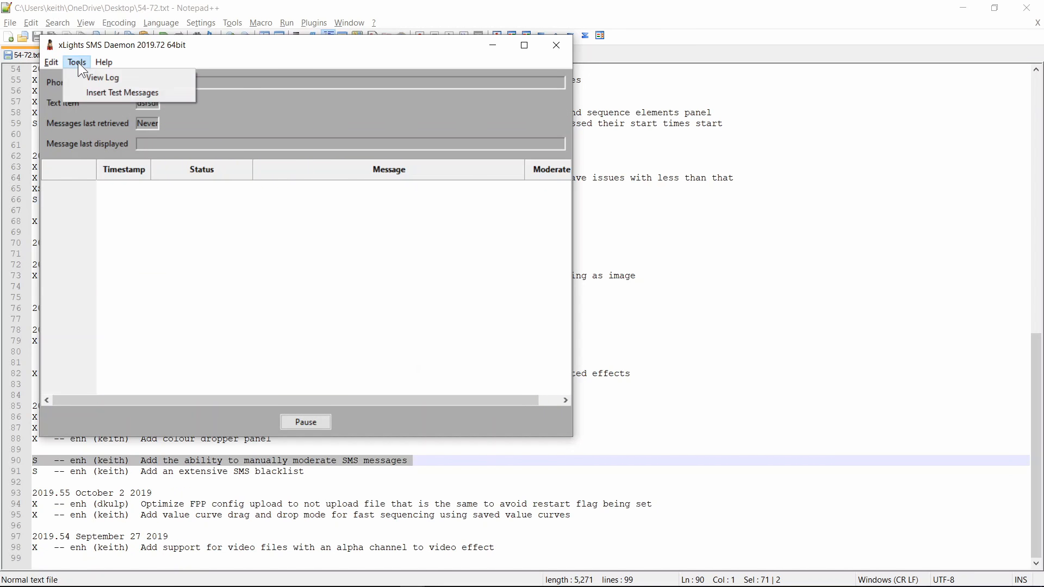
pyautogui.click(96, 89)
pyautogui.write('dsfsd')
pyautogui.press('Return')
pyautogui.write('fsdfgs')
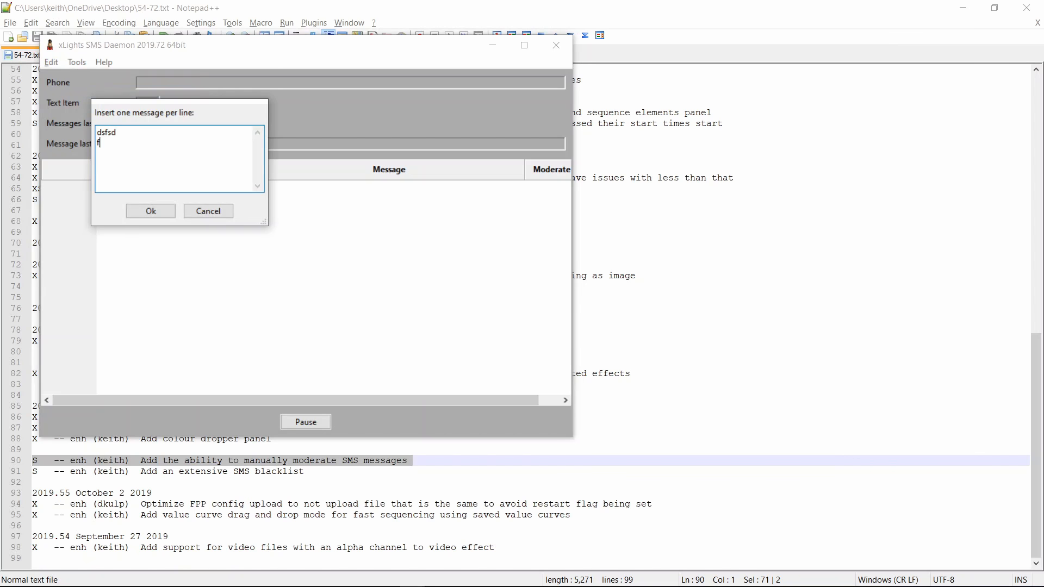
pyautogui.press('Return')
pyautogui.write('gas')
pyautogui.press('Return')
pyautogui.write('dgs')
pyautogui.press('Return')
pyautogui.click(150, 212)
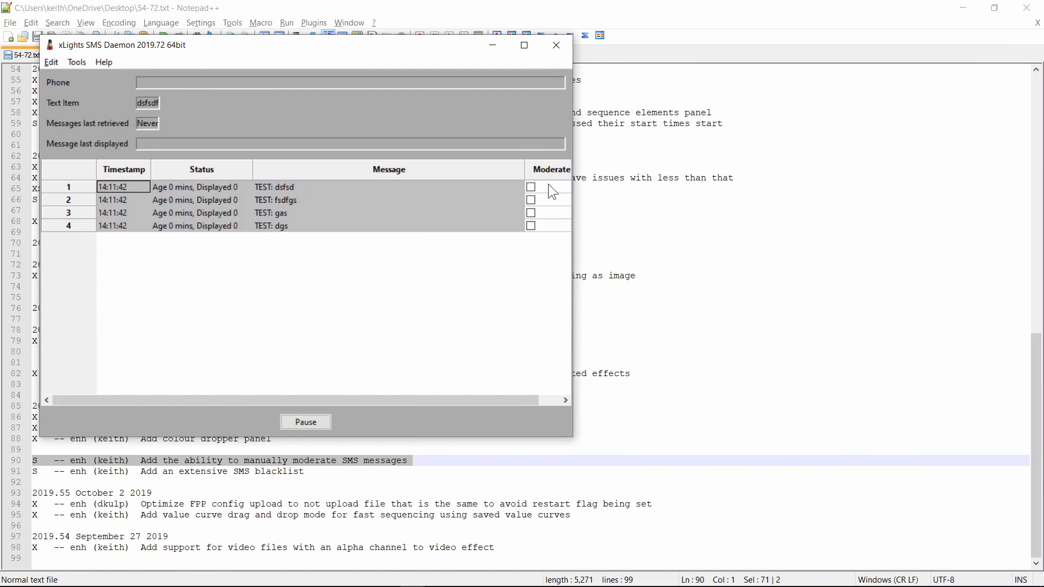
# Step: Widen the SMS Daemon window and mark the dsfsd and fsdfgs messages as moderated
pyautogui.moveTo(575, 204); pyautogui.dragTo(830, 190)
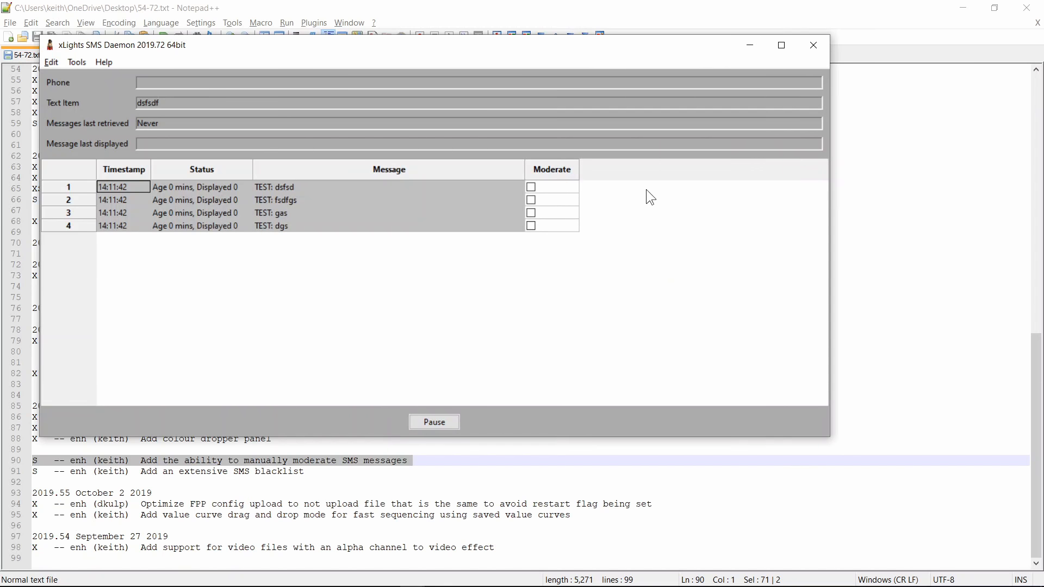
pyautogui.click(533, 188)
pyautogui.click(531, 188)
pyautogui.click(532, 200)
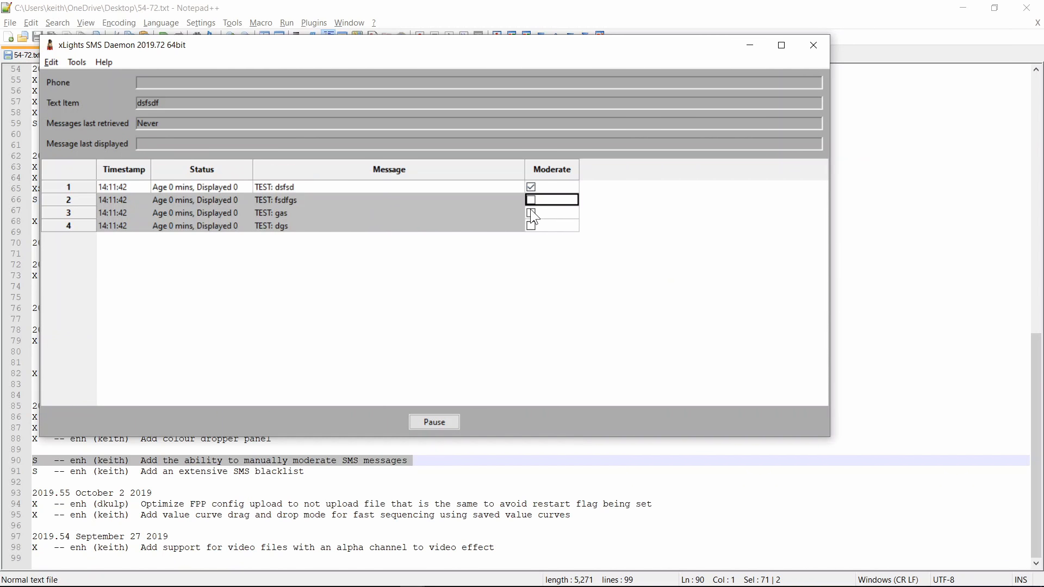
pyautogui.click(529, 201)
# Step: Switch to xLights Scheduler, launch its web interface and open the SMS plugin page
pyautogui.hotkey('alt', 'Tab')
pyautogui.hotkey('alt', 'Tab')
pyautogui.hotkey('alt', 'Tab')
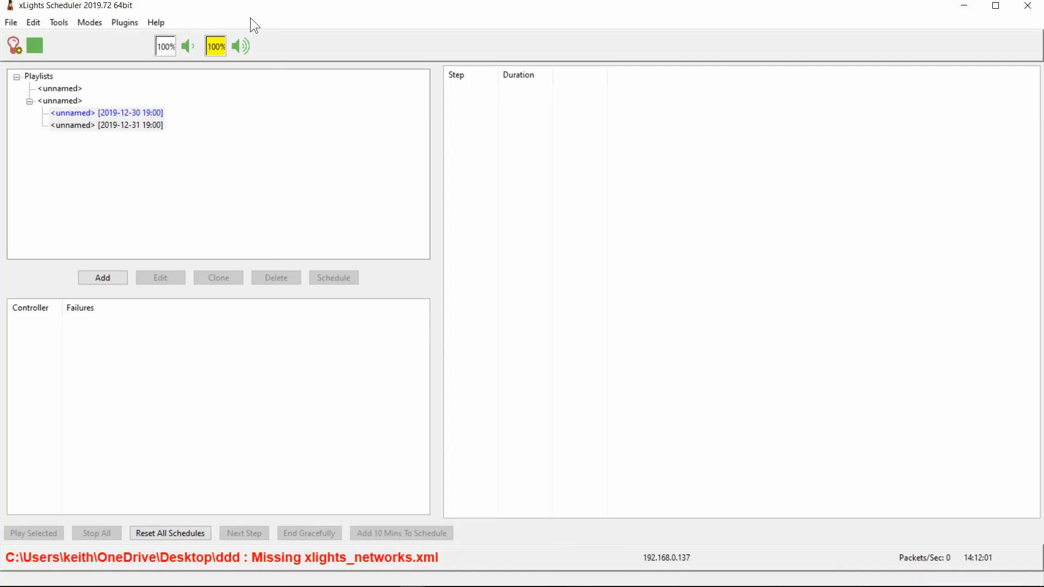
pyautogui.click(80, 24)
pyautogui.moveTo(53, 24)
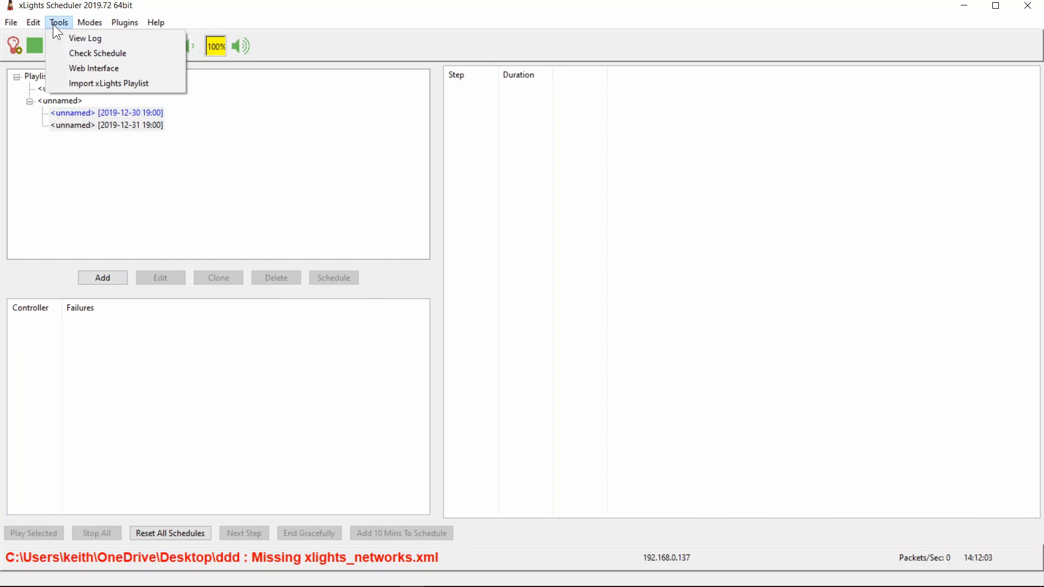
pyautogui.click(77, 63)
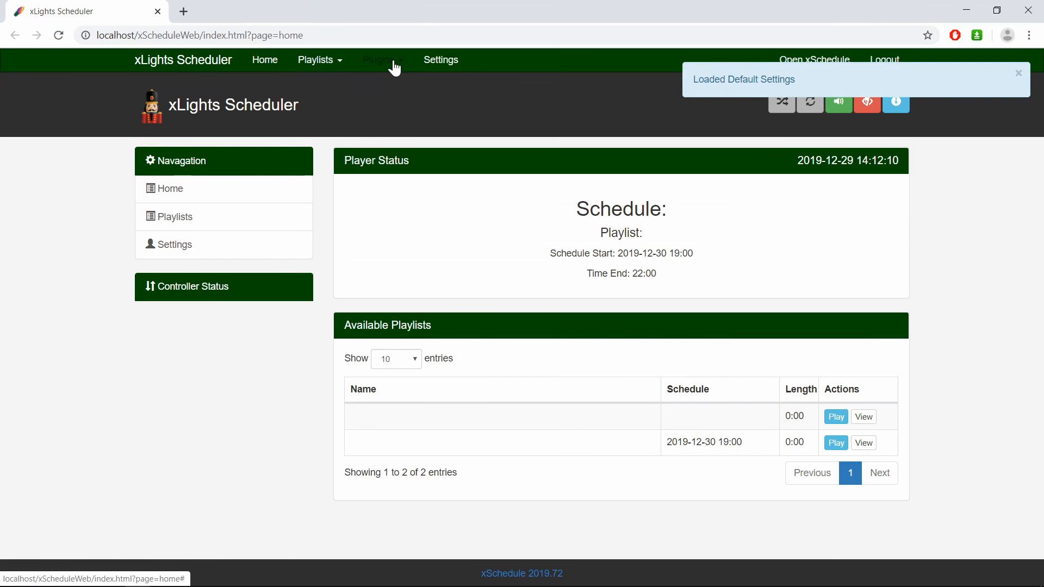
pyautogui.click(391, 67)
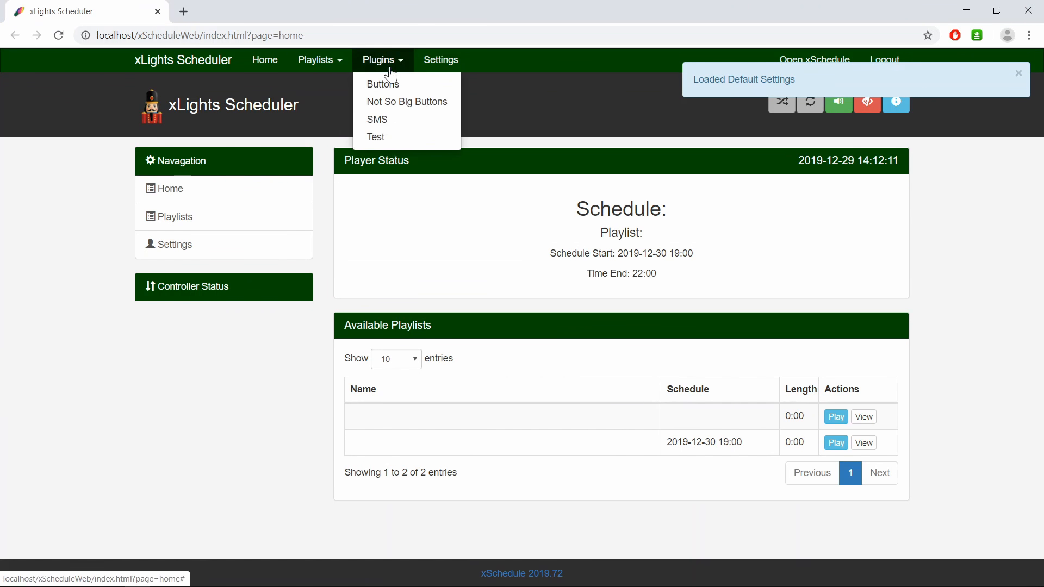
pyautogui.click(387, 125)
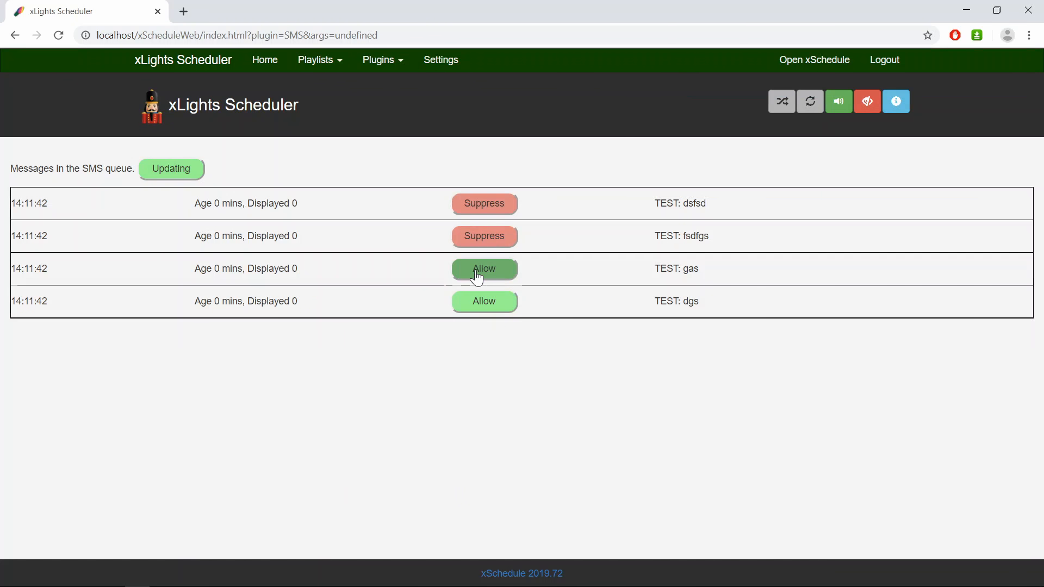
# Step: Allow the gas and dgs messages in the web SMS queue, and suppress dsfsd
pyautogui.click(478, 270)
pyautogui.click(477, 305)
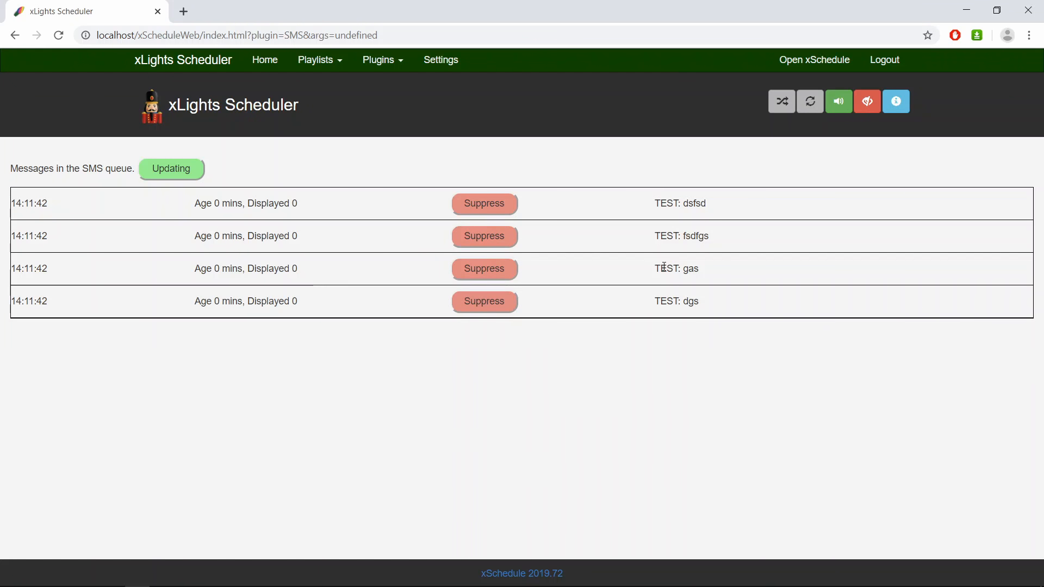
pyautogui.click(490, 205)
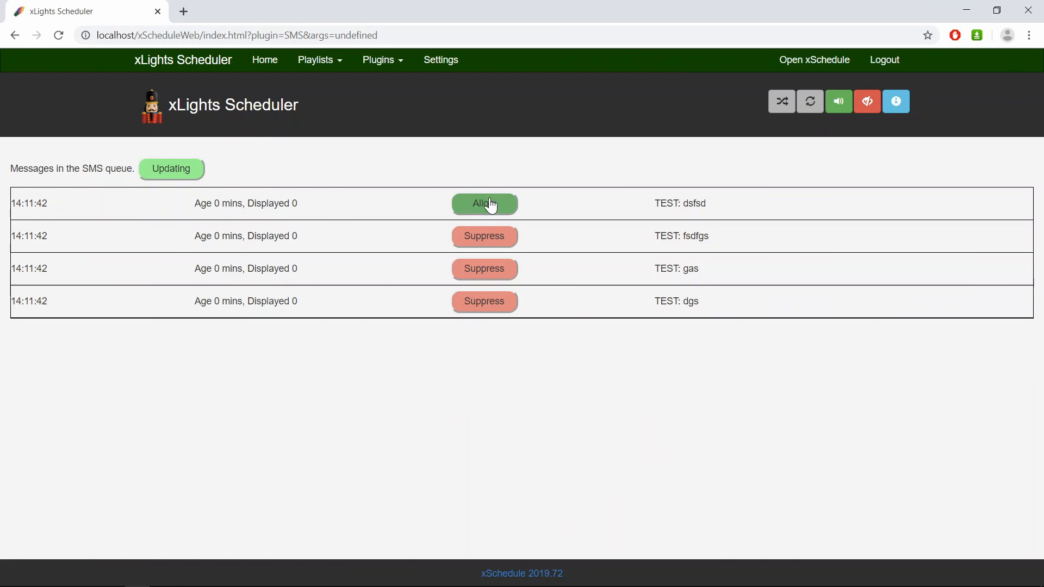
# Step: Suppress the fsdfgs, gas and dgs messages in the web SMS queue
pyautogui.click(492, 244)
pyautogui.click(489, 272)
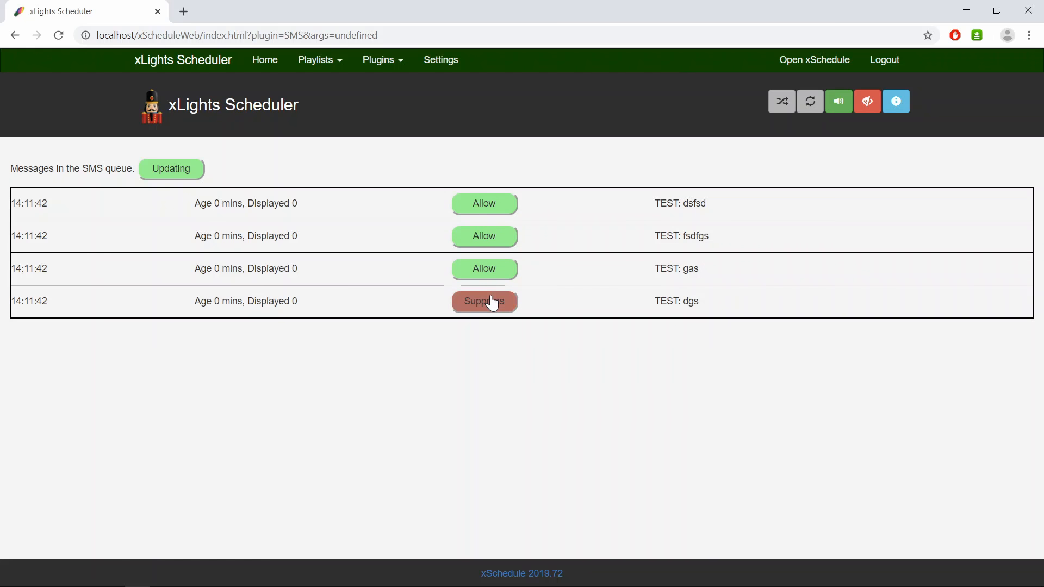
pyautogui.click(494, 303)
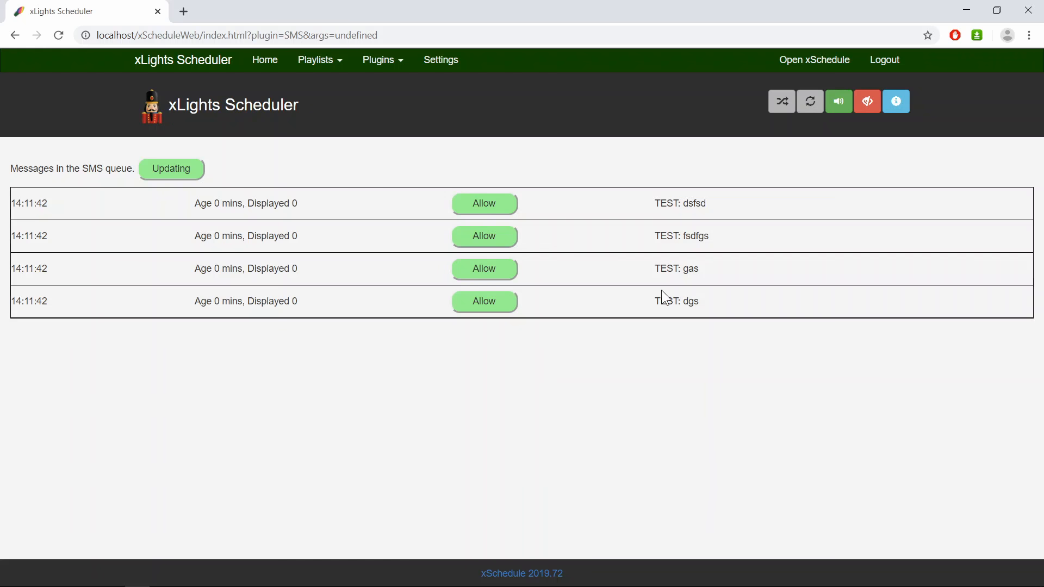
# Step: Close the browser and xLights Scheduler, and highlight the model group clone and colour dropper panel lines in the release notes
pyautogui.click(1028, 10)
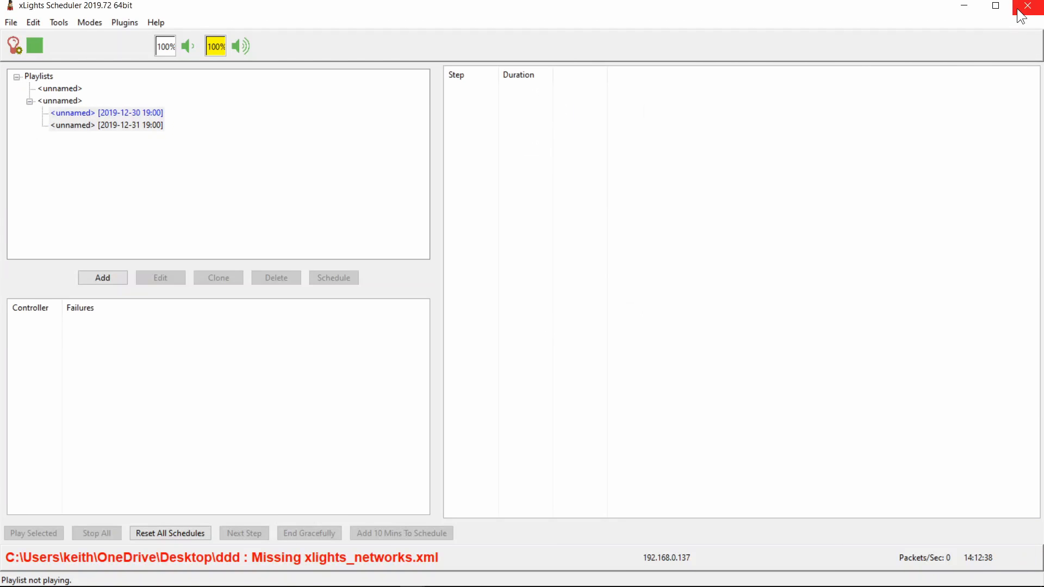
pyautogui.click(1027, 7)
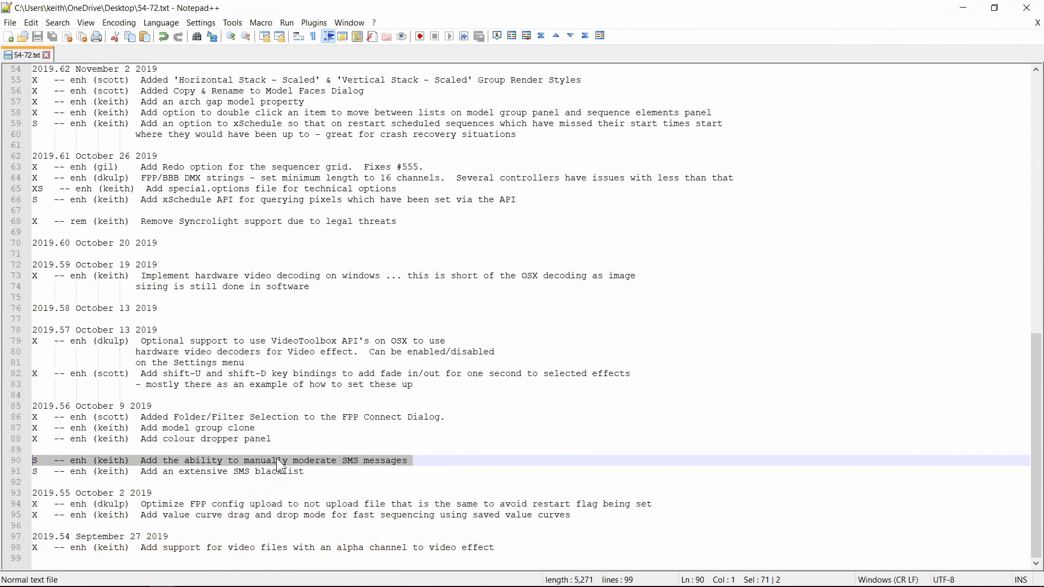
pyautogui.moveTo(287, 439); pyautogui.dragTo(32, 428)
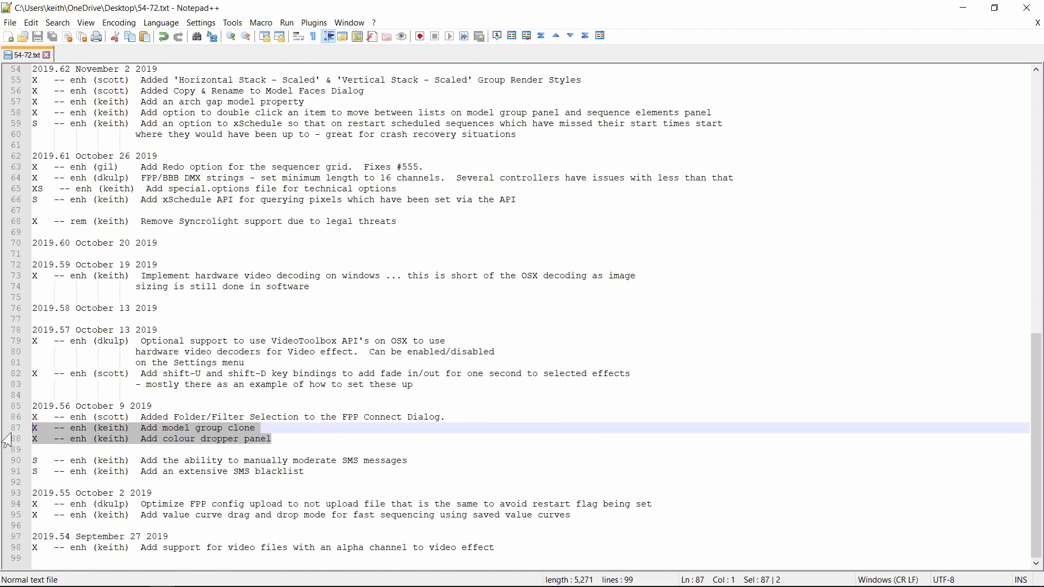
# Step: Switch to xLights, clone the All Arches model group in the layout and select the clone
pyautogui.hotkey('alt', 'Tab')
pyautogui.press('Tab')
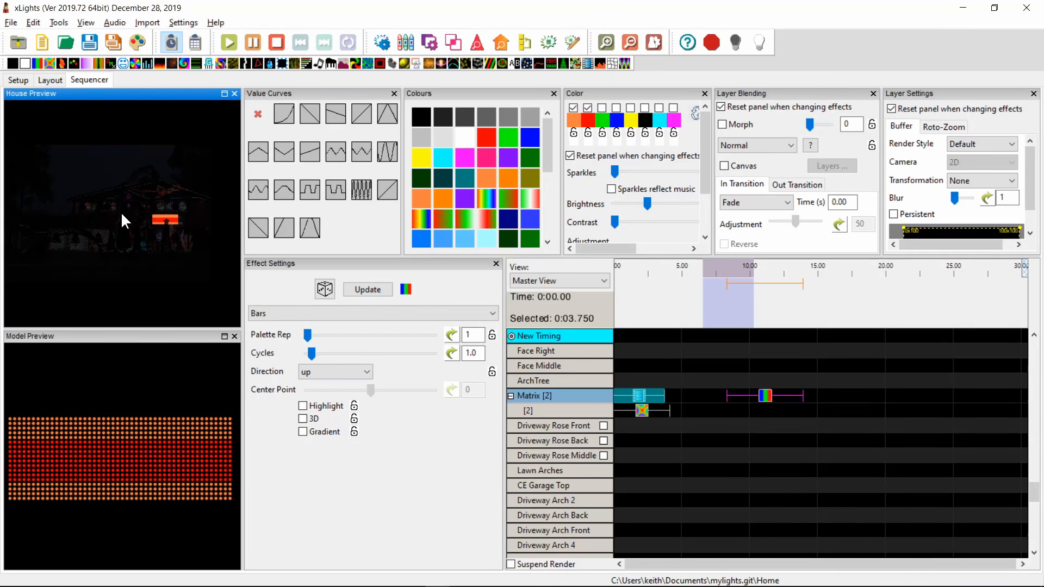
pyautogui.click(53, 83)
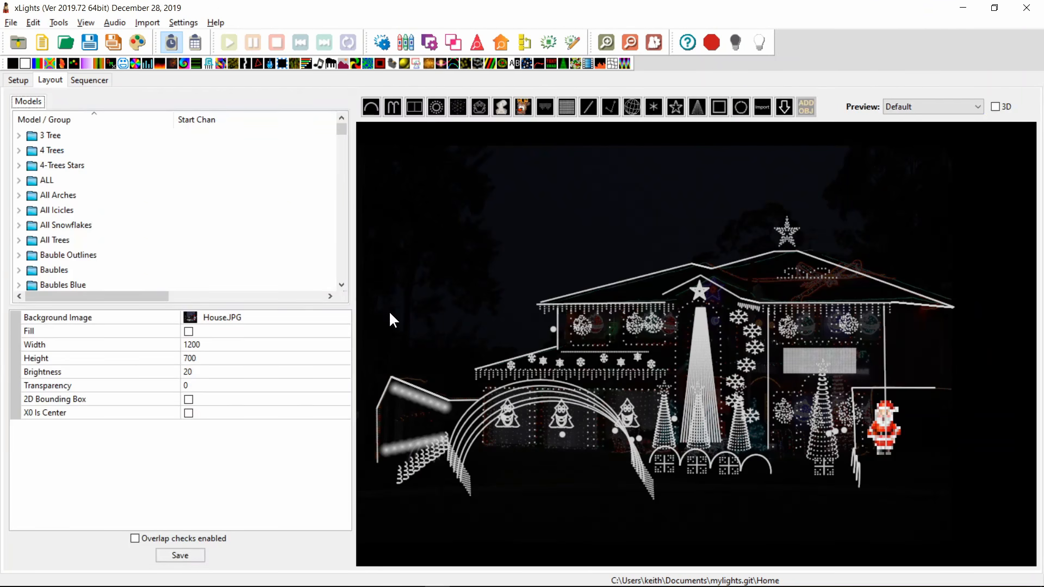
pyautogui.click(58, 198)
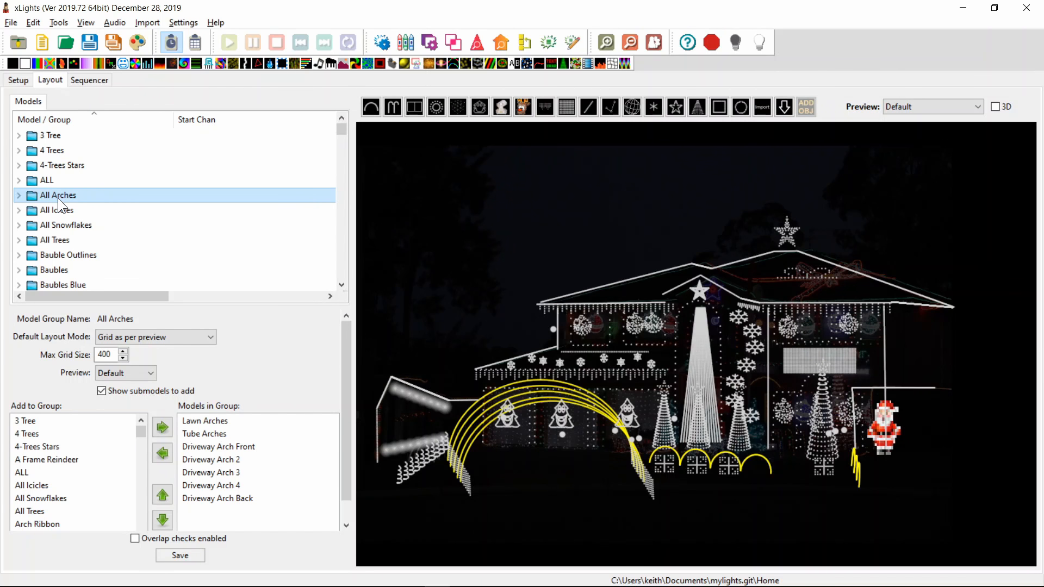
pyautogui.rightClick(58, 198)
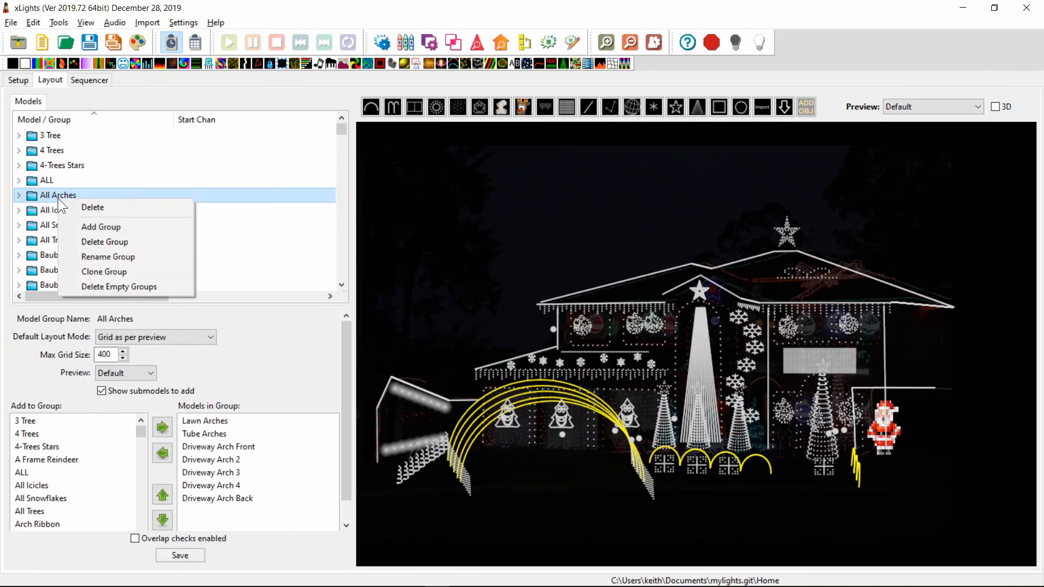
pyautogui.click(98, 268)
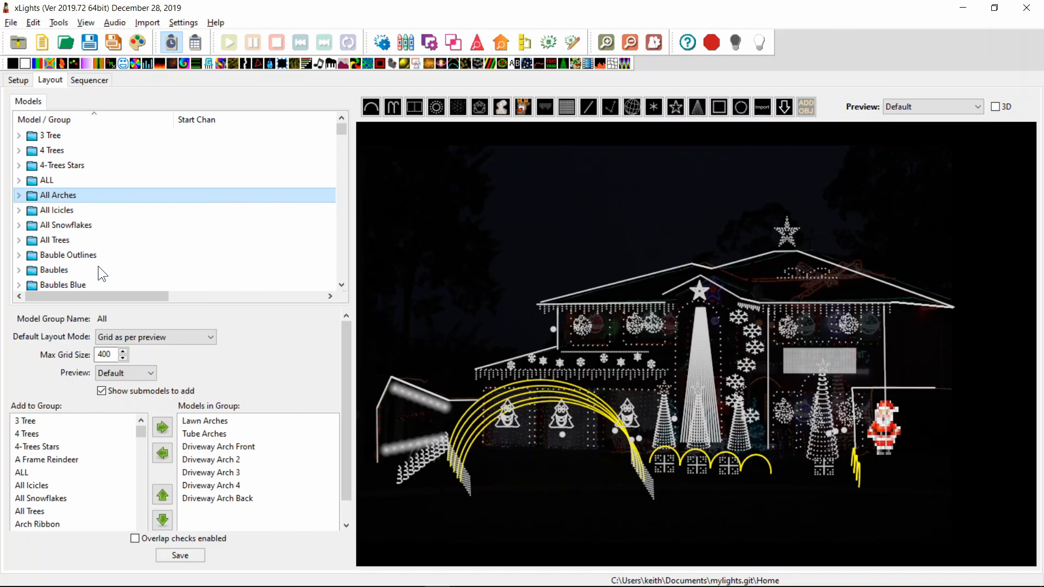
pyautogui.click(71, 213)
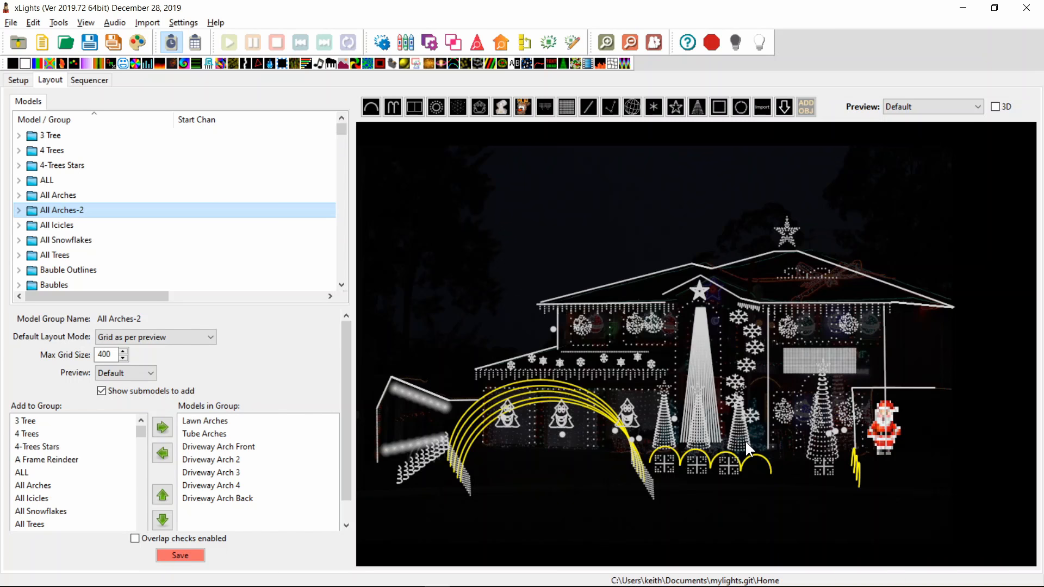
# Step: Open FPP Connect and allow xlights.exe through the Windows firewall on private networks as well
pyautogui.hotkey('alt', 'Tab')
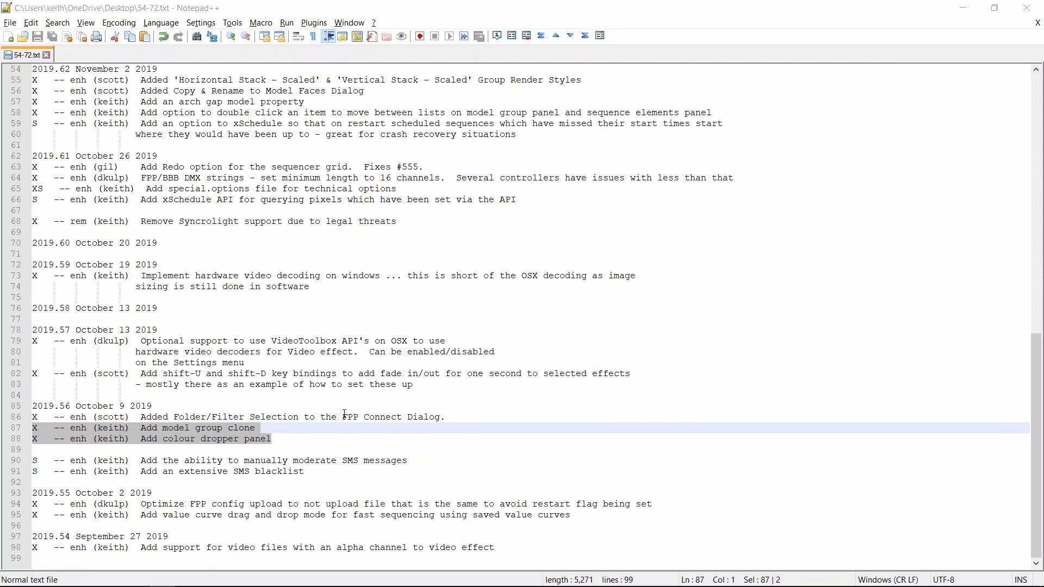
pyautogui.hotkey('alt', 'Tab')
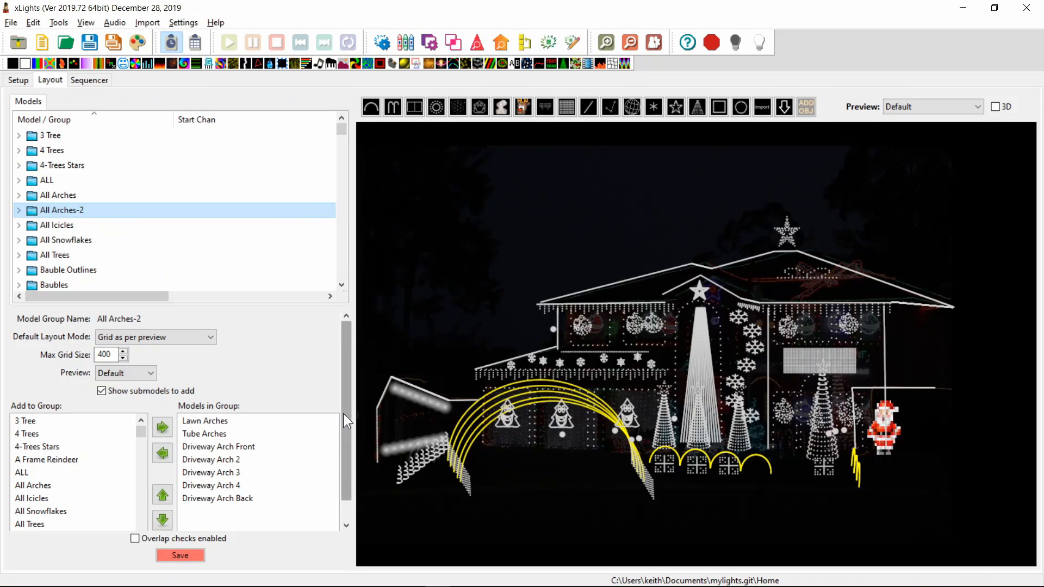
pyautogui.click(42, 24)
pyautogui.moveTo(52, 24)
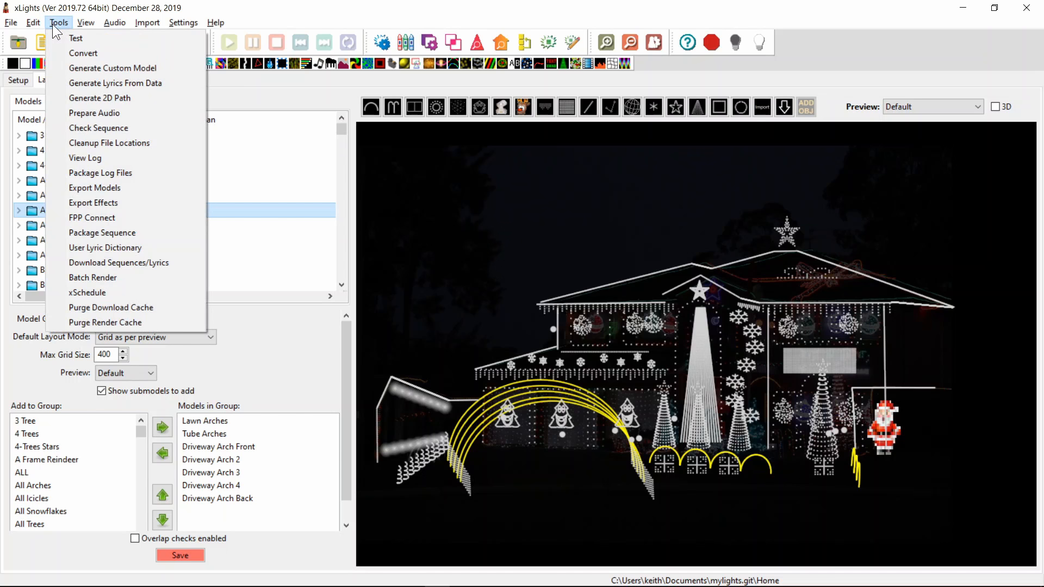
pyautogui.click(102, 216)
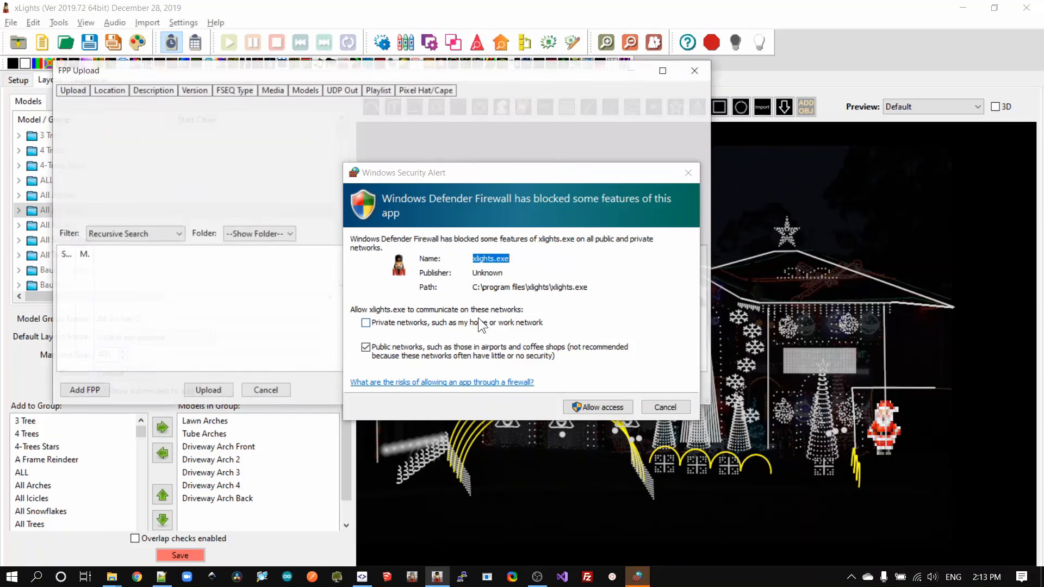
pyautogui.click(478, 323)
pyautogui.click(605, 406)
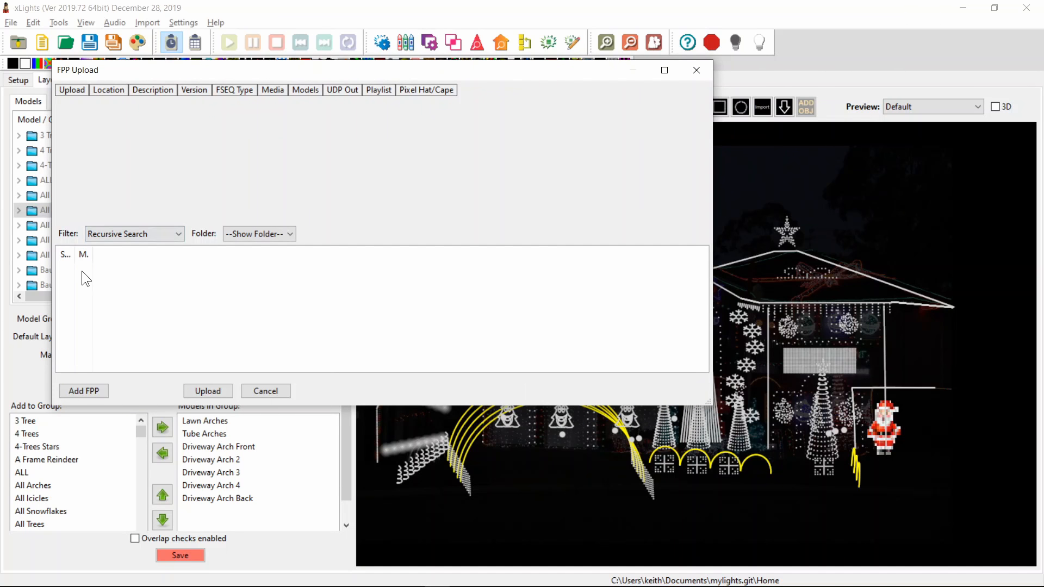
# Step: Examine the Filter and Folder choices of the FPP Upload dialog and close it without uploading
pyautogui.click(148, 238)
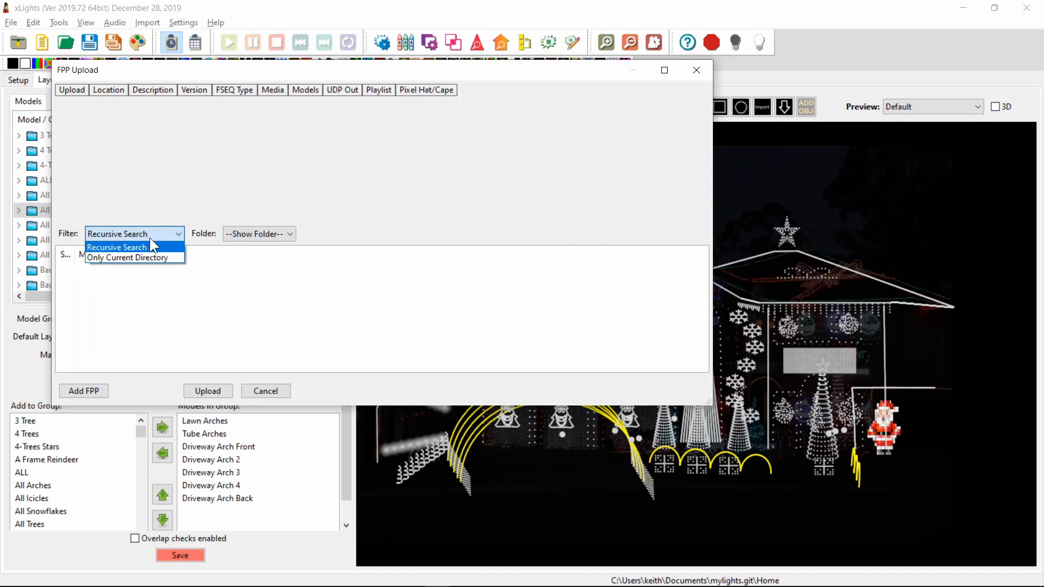
pyautogui.click(232, 262)
pyautogui.click(252, 233)
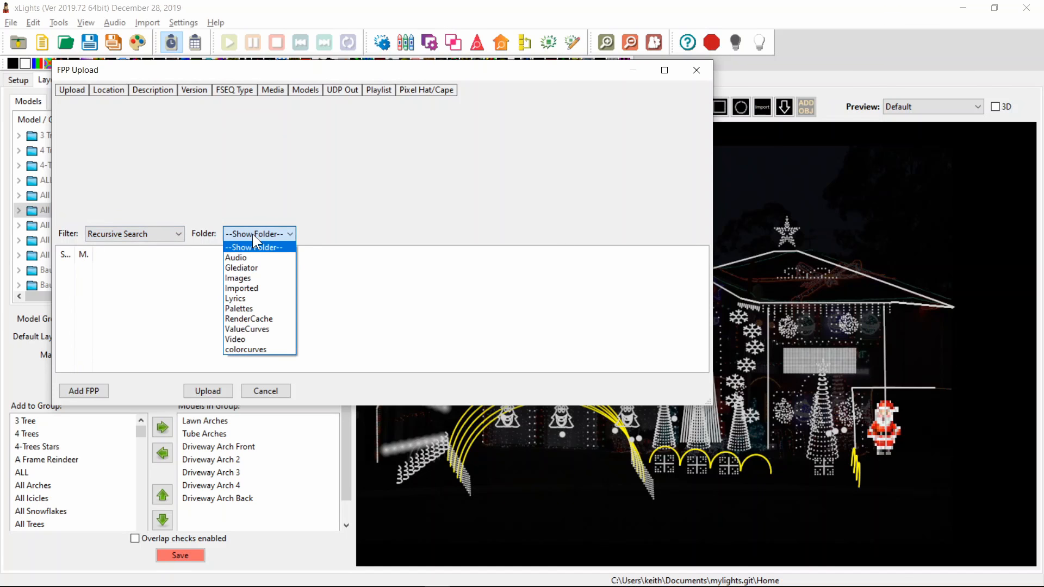
pyautogui.scroll(-1, 247, 238)
pyautogui.click(188, 318)
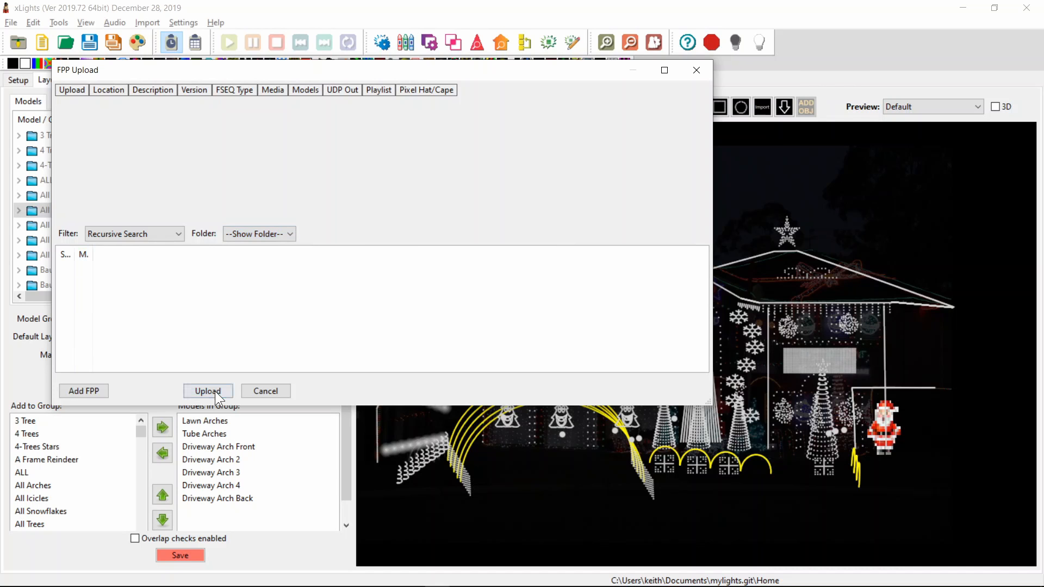
pyautogui.click(266, 397)
# Step: Switch to Notepad++ and highlight the release note about folder and filter selection in the FPP Connect dialog
pyautogui.hotkey('alt', 'Tab')
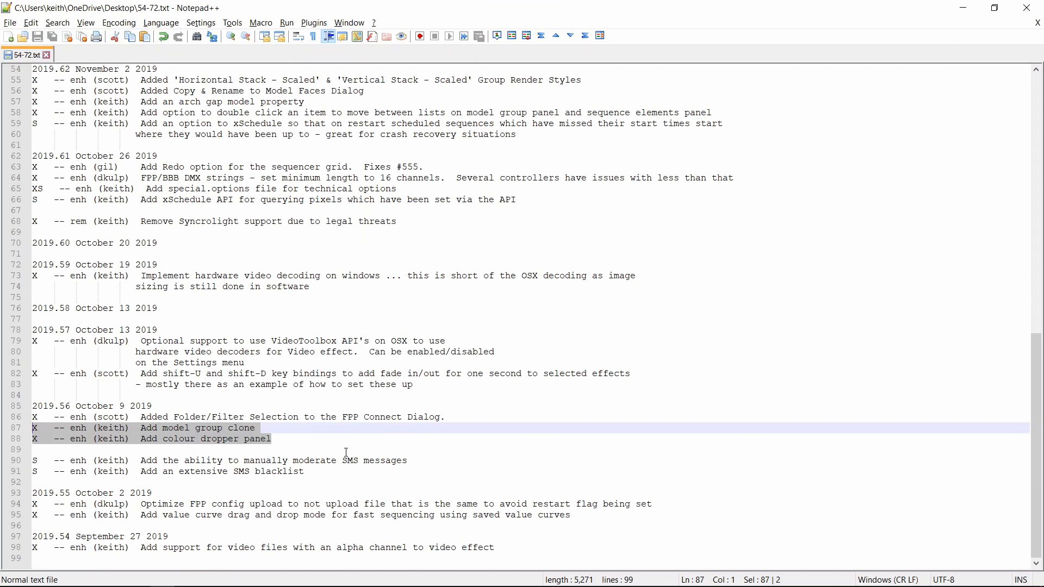
pyautogui.press('Up')
pyautogui.hotkey('shift', 'Down')
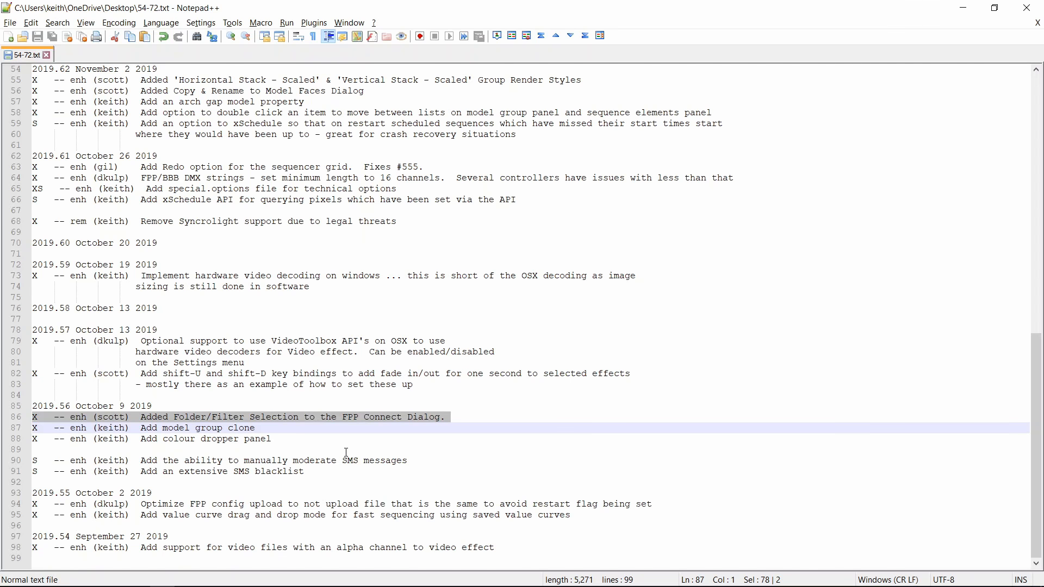
pyautogui.press('Down')
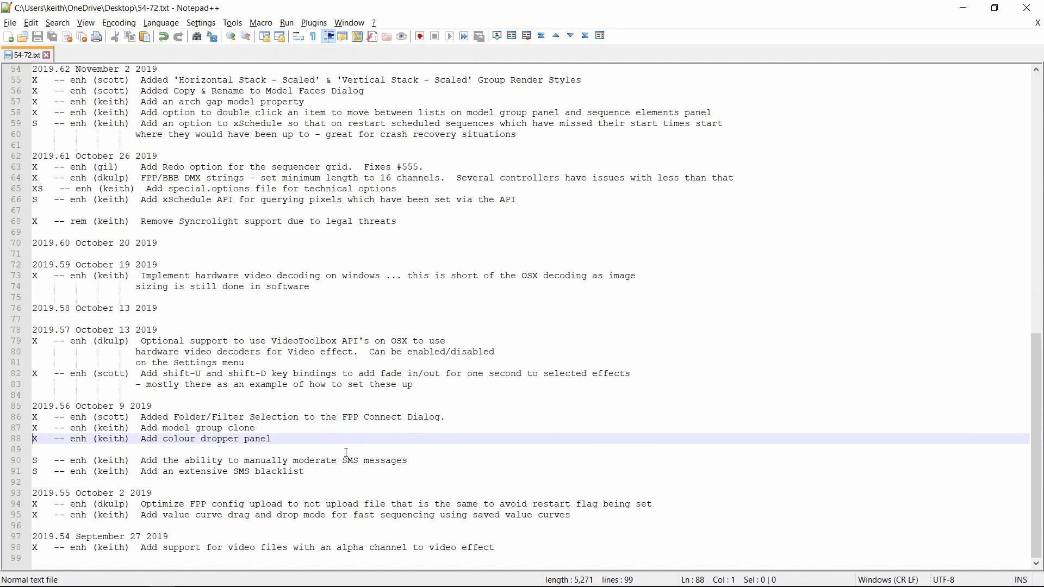
# Step: Highlight the 2019.57 release note about the shift-U and shift-D fade key bindings
pyautogui.press('Up')
pyautogui.press('Up')
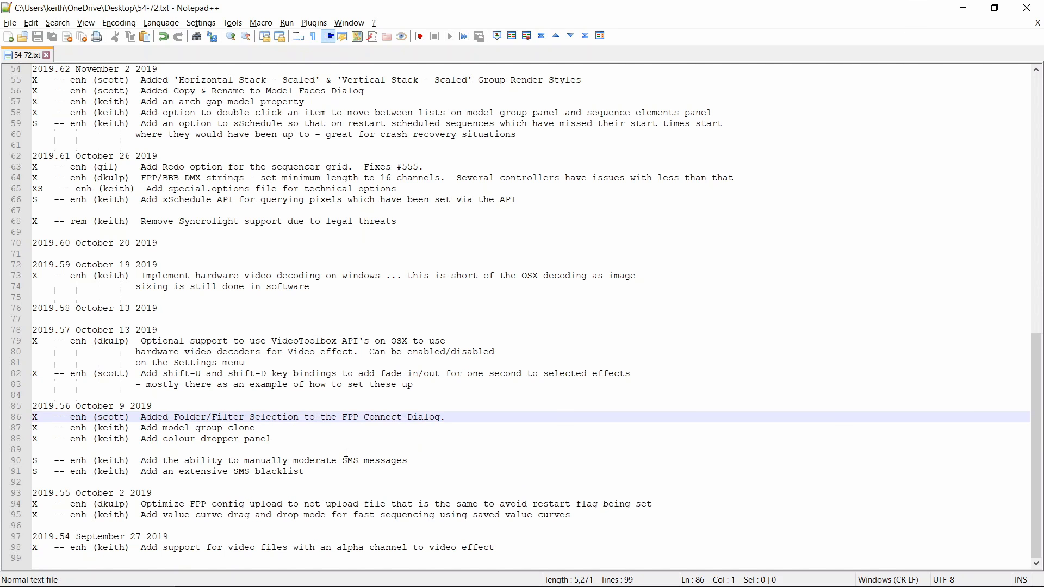
pyautogui.press('Up')
pyautogui.press('Up')
pyautogui.click(229, 438)
pyautogui.click(116, 393)
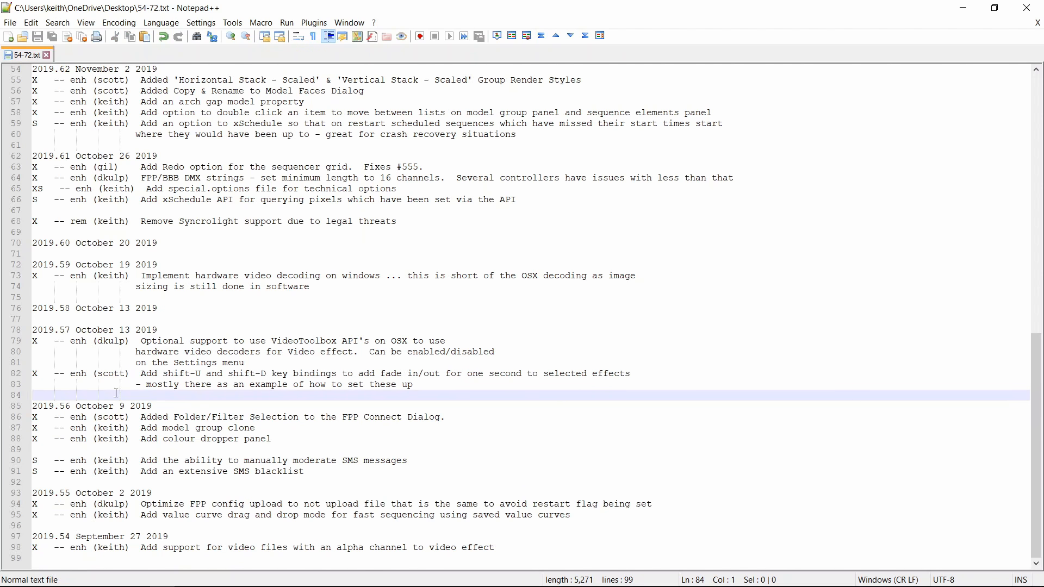
pyautogui.moveTo(49, 393); pyautogui.dragTo(20, 373)
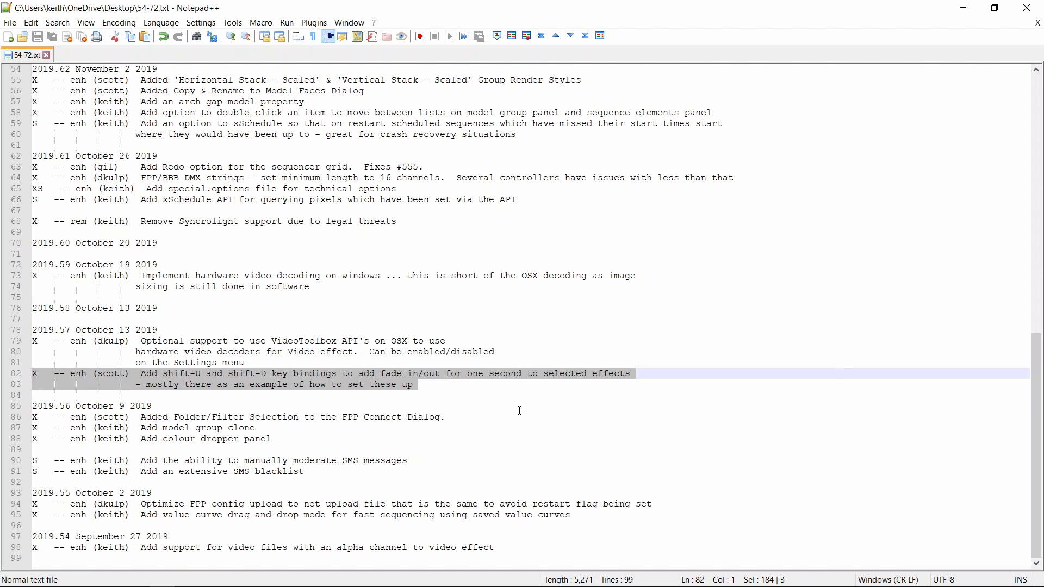
# Step: Switch back to the xLights sequencer and place a Curtain effect on Garage Doors from about 7.4 to 12.15 s
pyautogui.hotkey('alt', 'Tab')
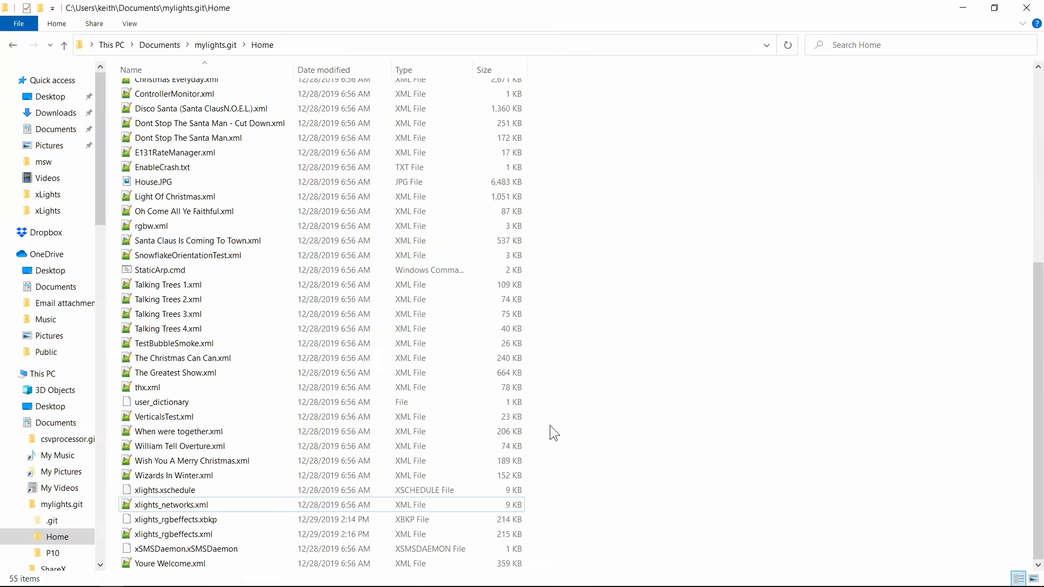
pyautogui.hotkey('alt', 'Tab')
pyautogui.hotkey('alt', 'Tab')
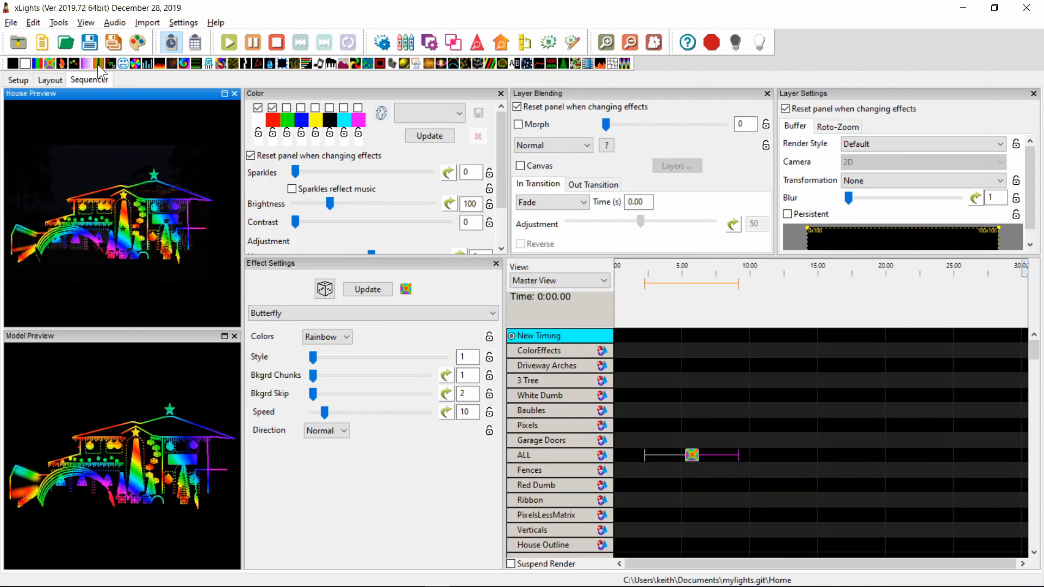
pyautogui.moveTo(97, 64); pyautogui.dragTo(778, 435)
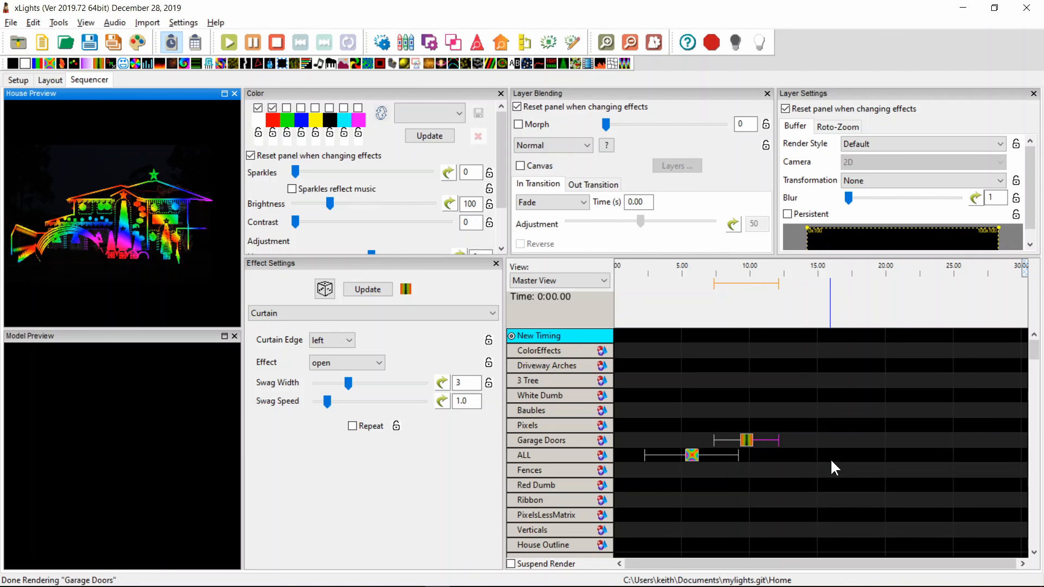
# Step: Box-select the Butterfly and Curtain effects, and give the Butterfly effect on ALL a one-second fade-in
pyautogui.moveTo(832, 469); pyautogui.dragTo(631, 394)
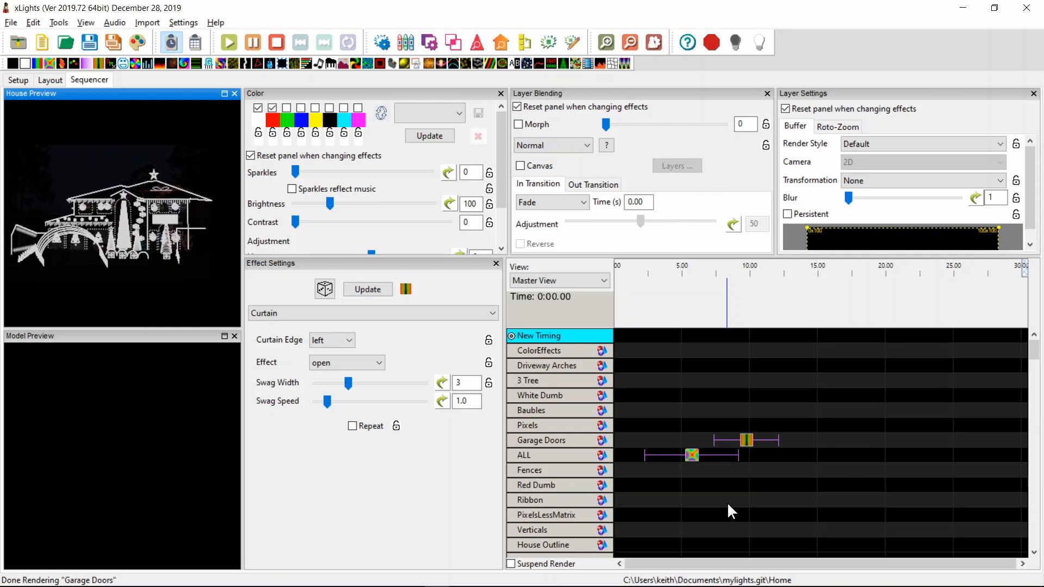
pyautogui.press('[')
pyautogui.moveTo(798, 493); pyautogui.dragTo(636, 410)
pyautogui.click(657, 482)
pyautogui.click(692, 461)
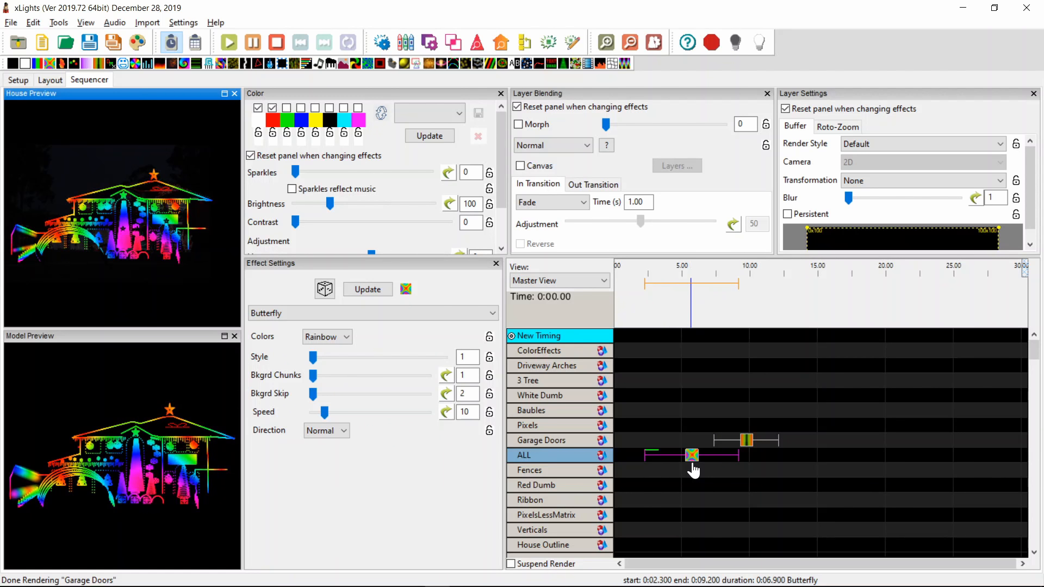
# Step: Add a fade-out and a one-second fade-in to the Curtain effect on Garage Doors
pyautogui.moveTo(788, 472); pyautogui.dragTo(619, 393)
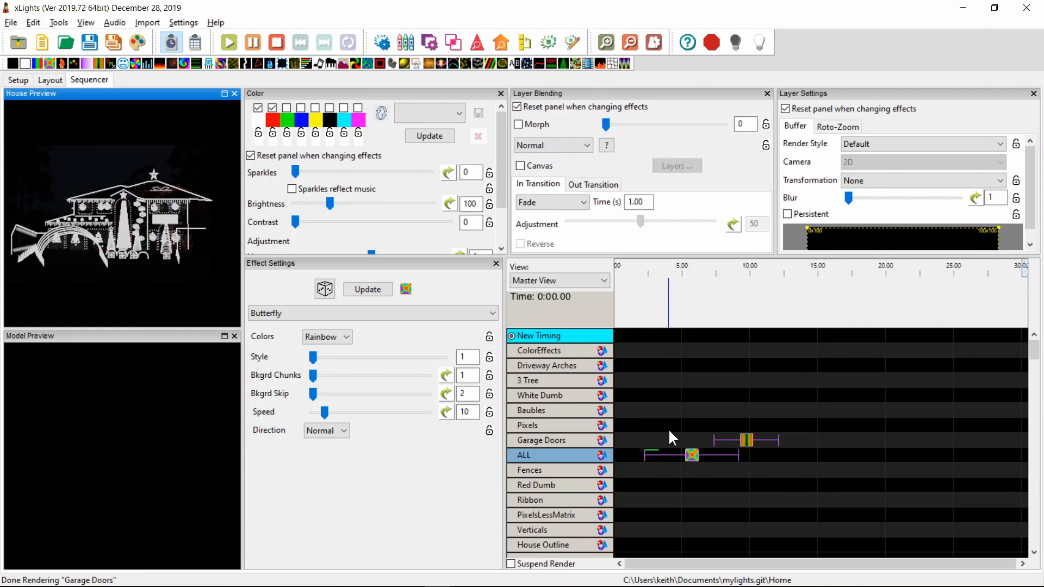
pyautogui.click(746, 441)
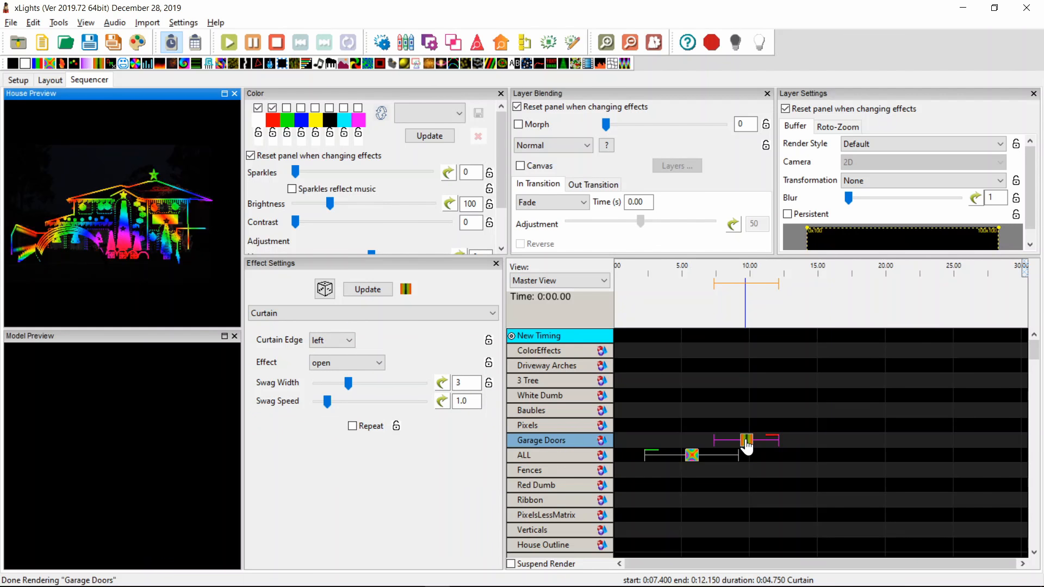
pyautogui.press('[')
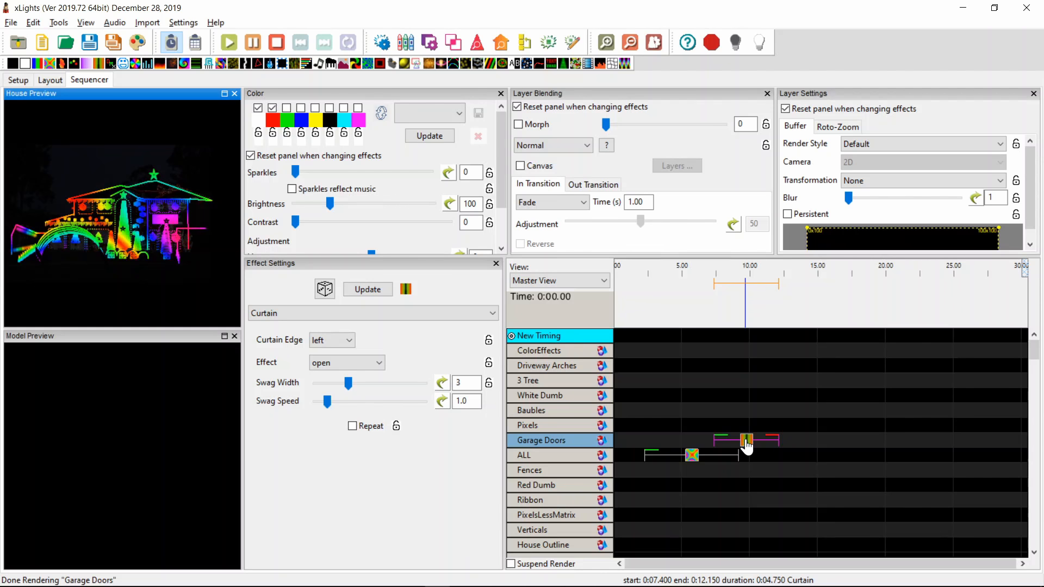
# Step: Dismiss the effect options and box-select the Butterfly and Curtain effects together in the sequencer grid
pyautogui.click(707, 466)
pyautogui.rightClick(703, 491)
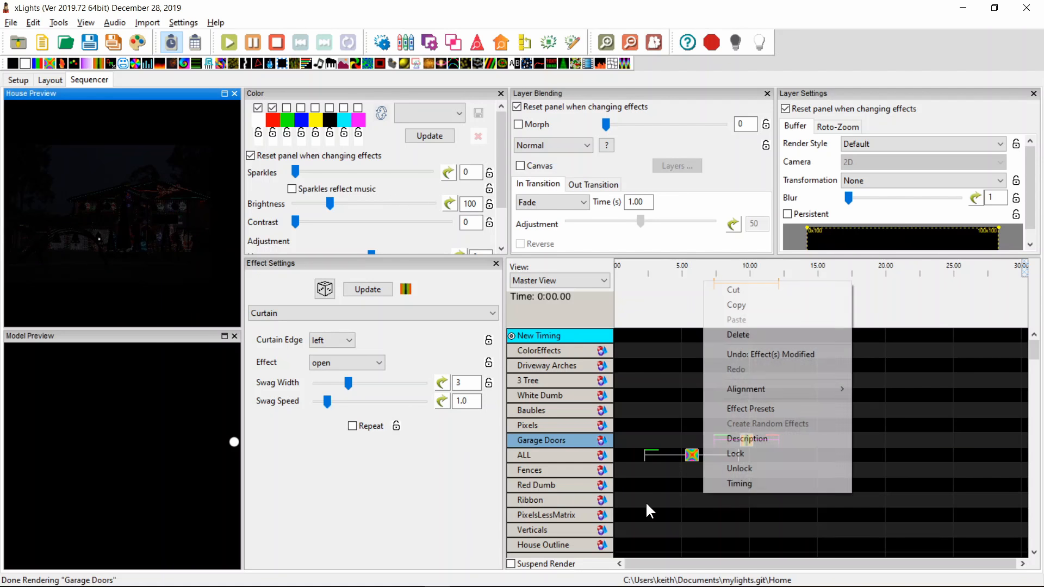
pyautogui.click(624, 498)
pyautogui.moveTo(625, 498)
pyautogui.mouseDown()
pyautogui.moveTo(811, 354)
pyautogui.moveTo(821, 365)
pyautogui.mouseUp()
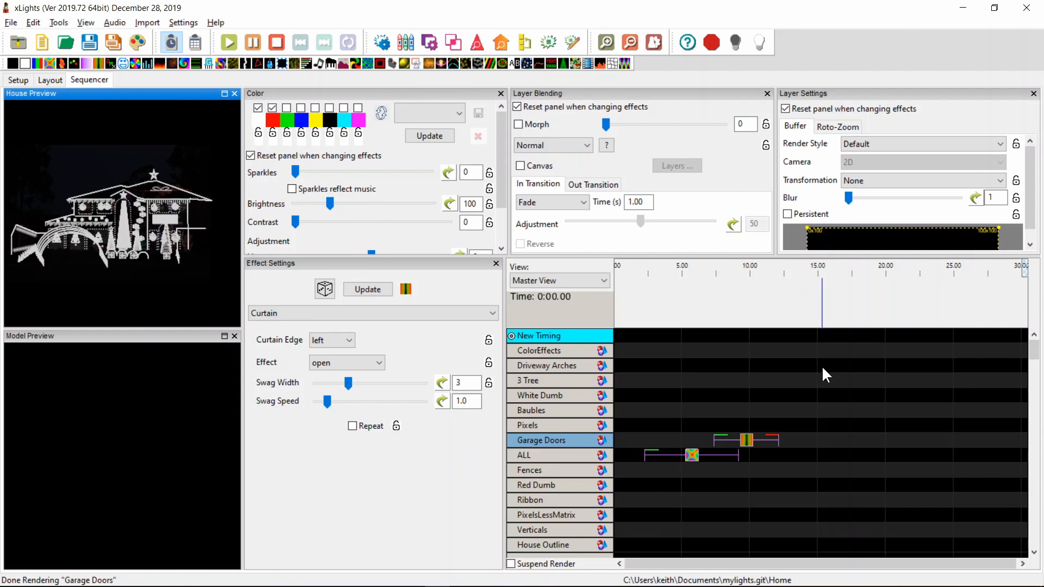
# Step: Add a fade-out to the Butterfly effect on ALL and place a Fire effect on Baubles from about 7.8 to 8.9 s
pyautogui.click(694, 460)
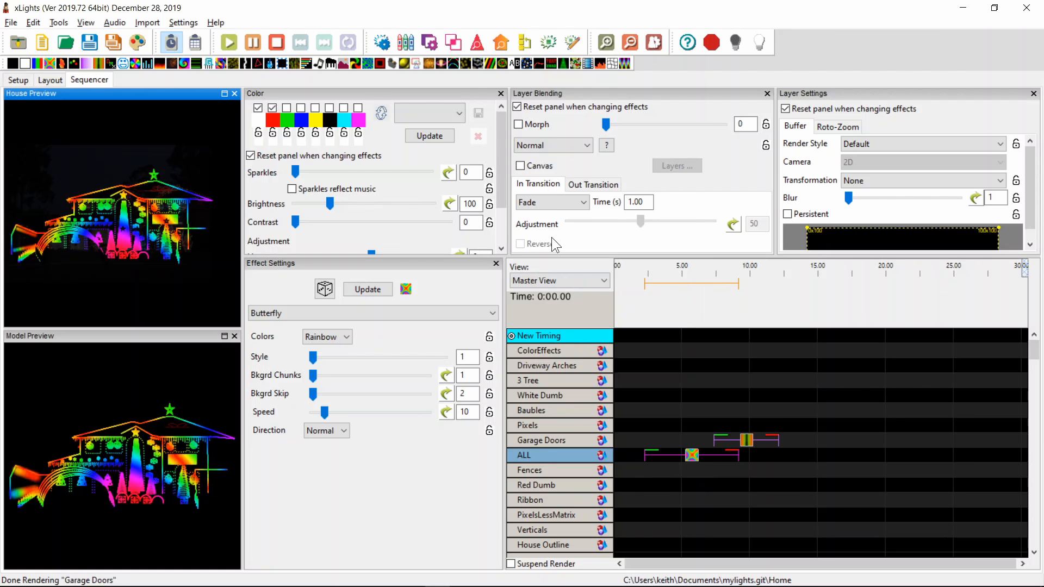
pyautogui.moveTo(158, 63); pyautogui.dragTo(727, 411)
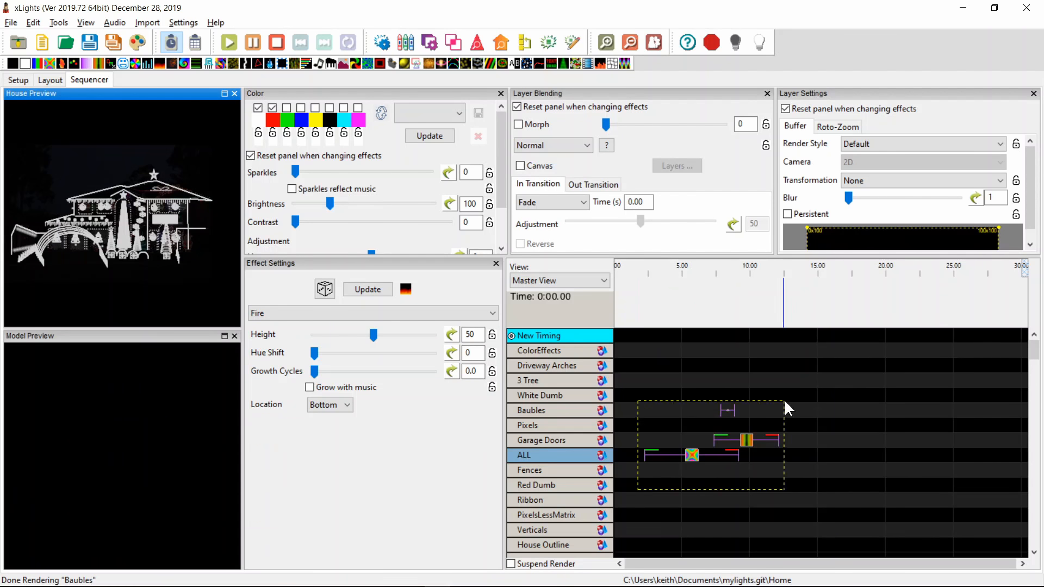
pyautogui.click(693, 459)
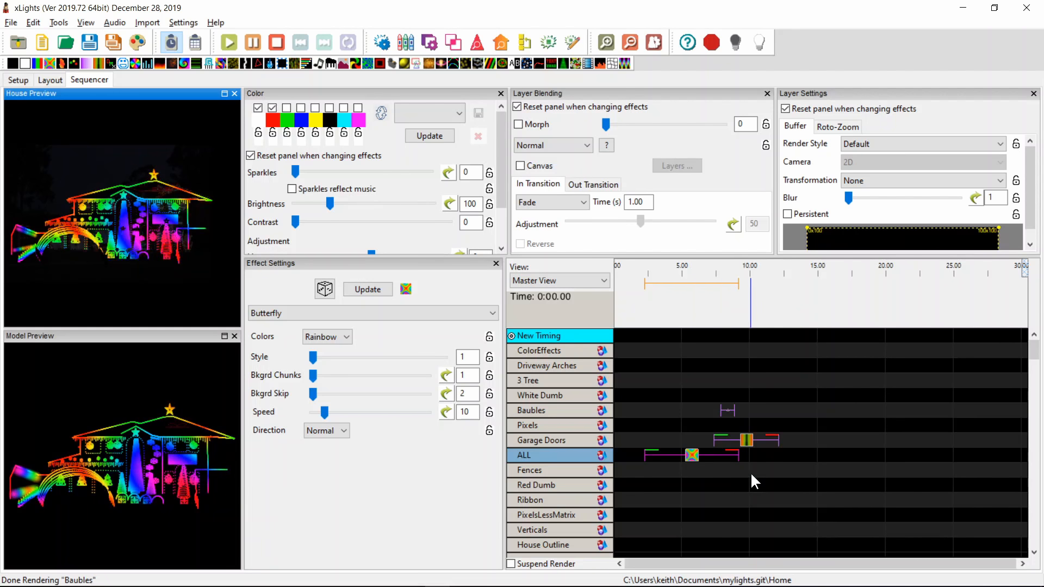
# Step: Switch to the release notes in Notepad++ and highlight the 2019.57 entry on optional VideoToolbox hardware video decoding
pyautogui.hotkey('alt', 'Tab')
pyautogui.hotkey('alt', 'Tab')
pyautogui.hotkey('alt', 'Tab')
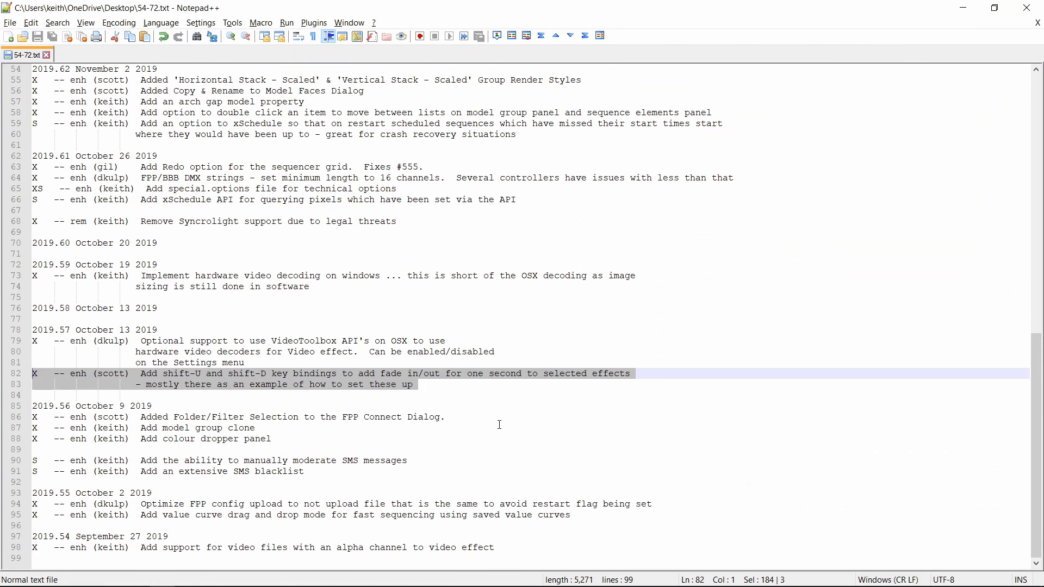
pyautogui.click(240, 395)
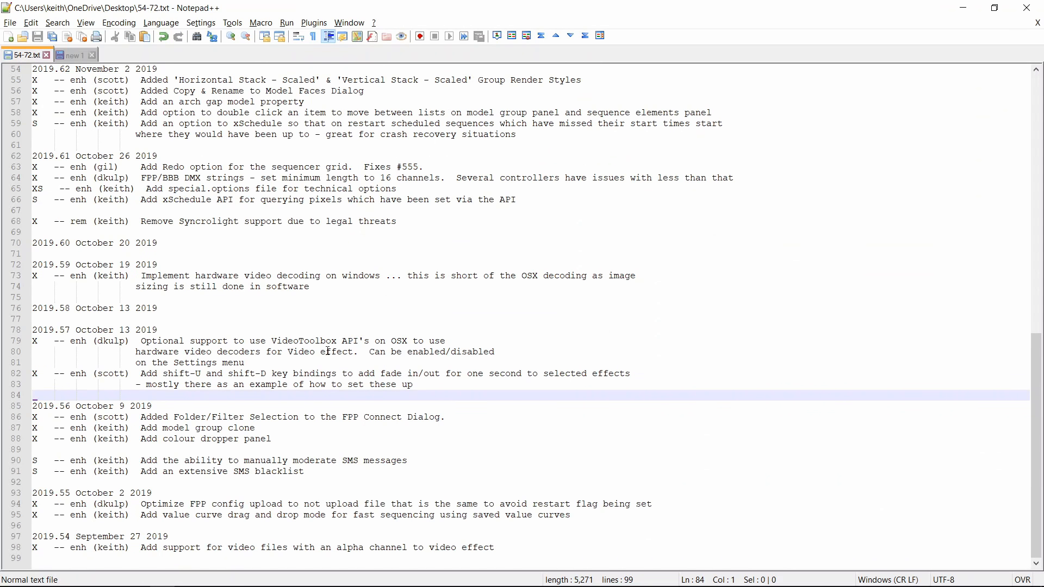
pyautogui.moveTo(290, 363); pyautogui.dragTo(25, 339)
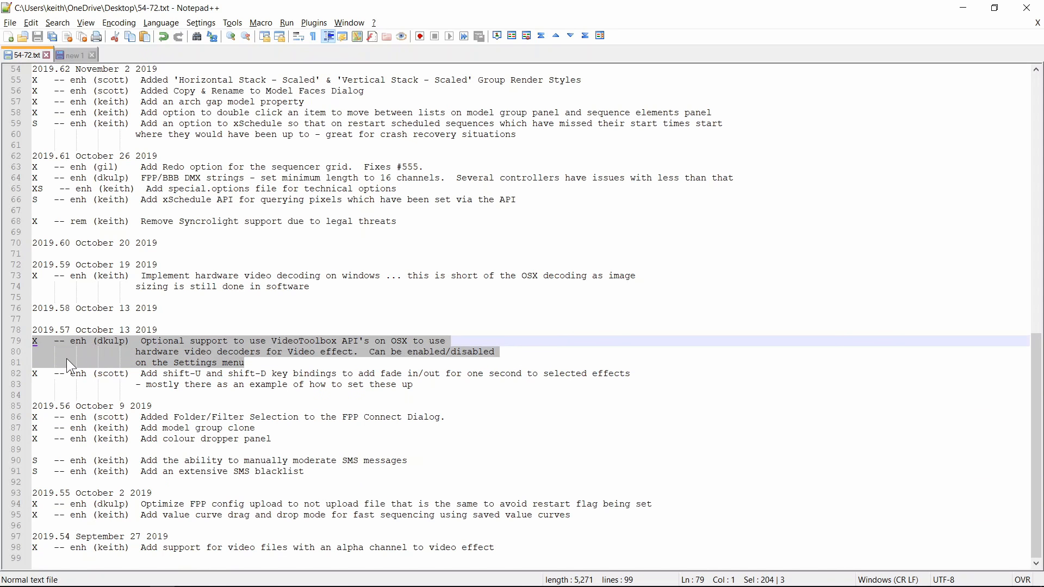
pyautogui.click(197, 417)
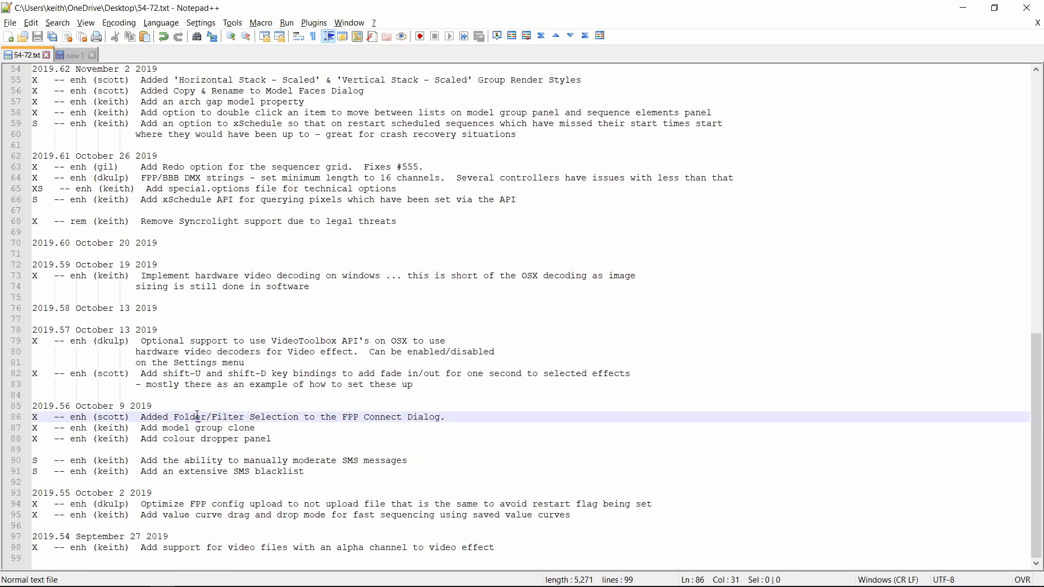
# Step: Switch to xLights and locate the Hardware Video Decoder setting without changing it
pyautogui.hotkey('alt', 'Tab')
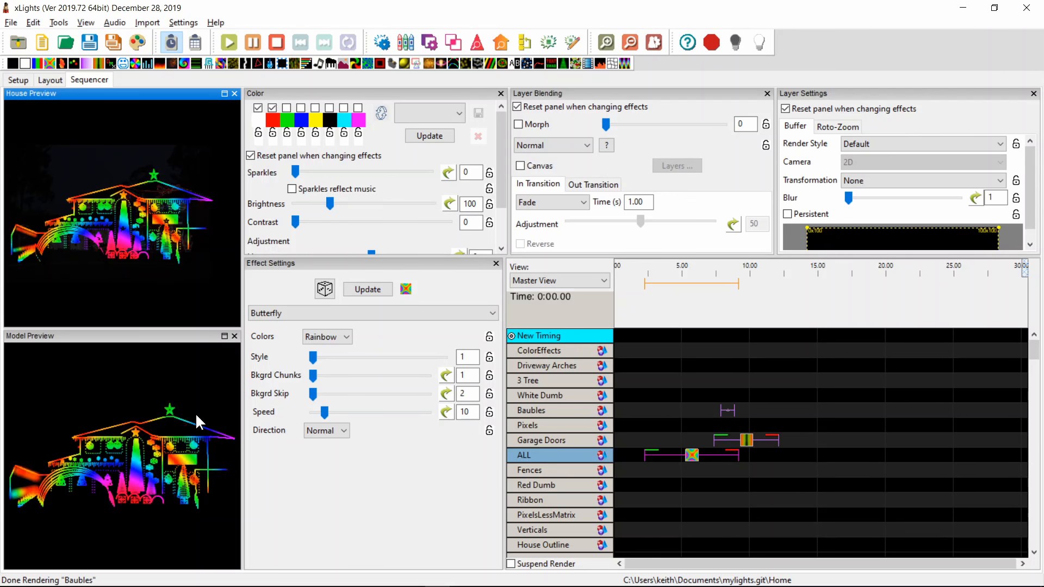
pyautogui.click(183, 22)
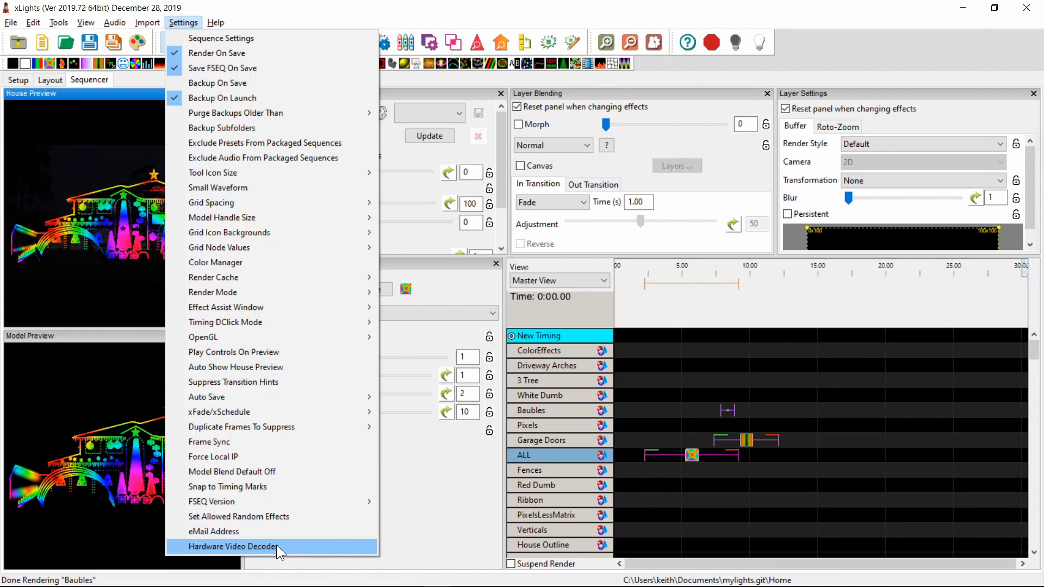
pyautogui.hotkey('alt', 'Tab')
pyautogui.hotkey('alt', 'Tab')
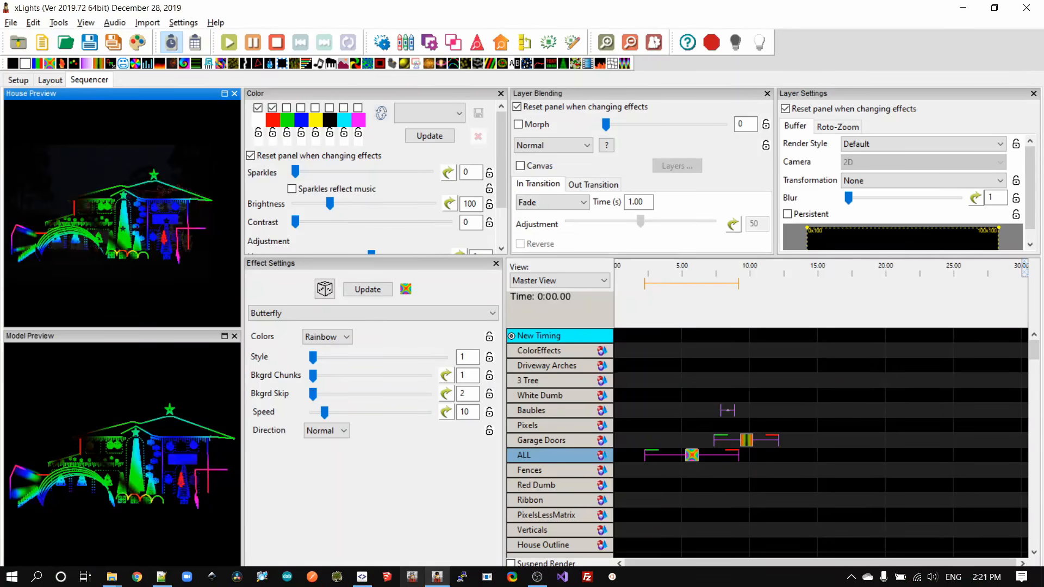
# Step: Switch to xSchedule, review the hardware accelerated video option in its Options, and close them without changes
pyautogui.click(411, 576)
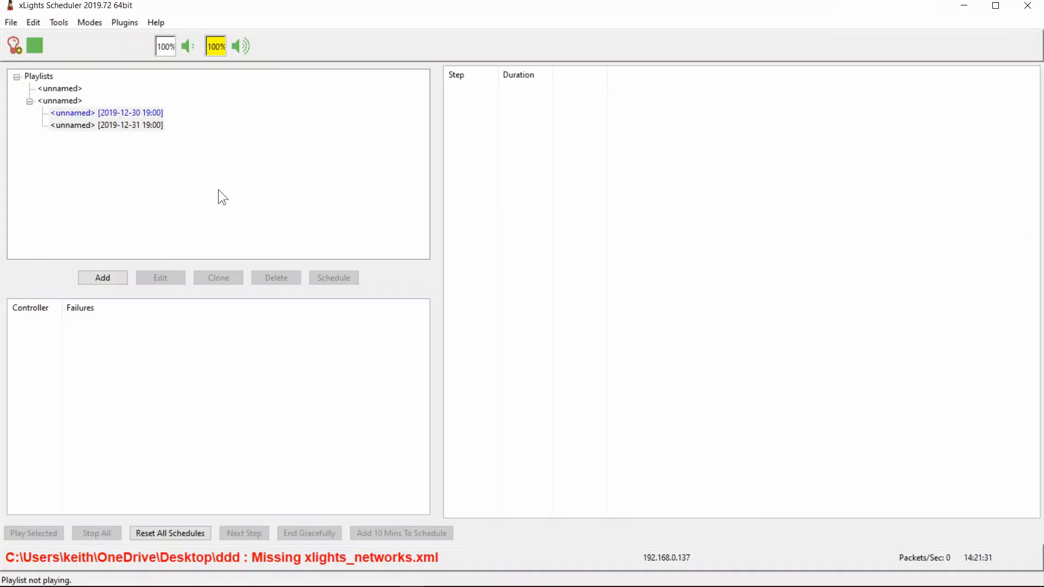
pyautogui.click(36, 23)
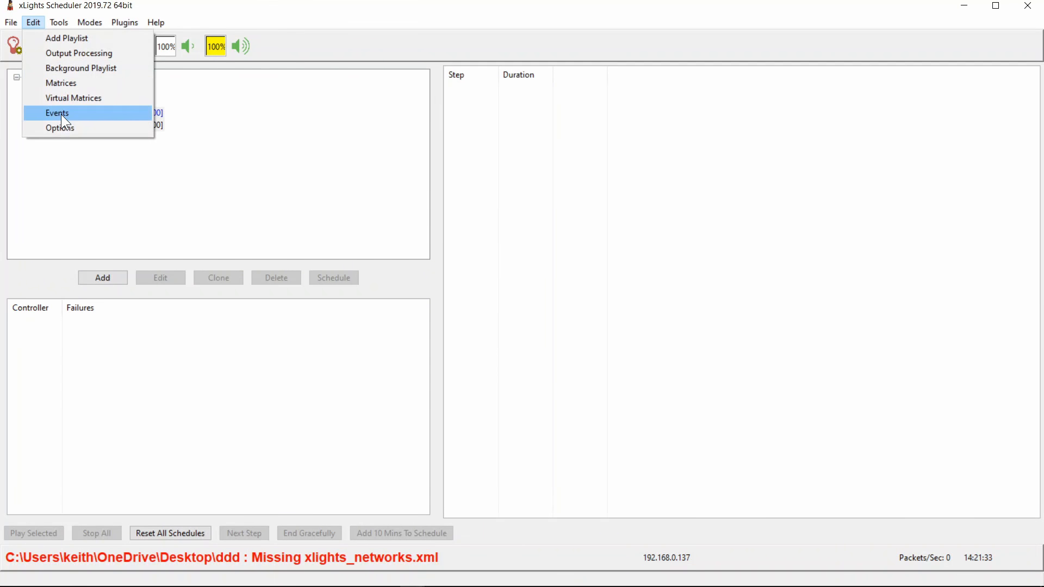
pyautogui.click(61, 128)
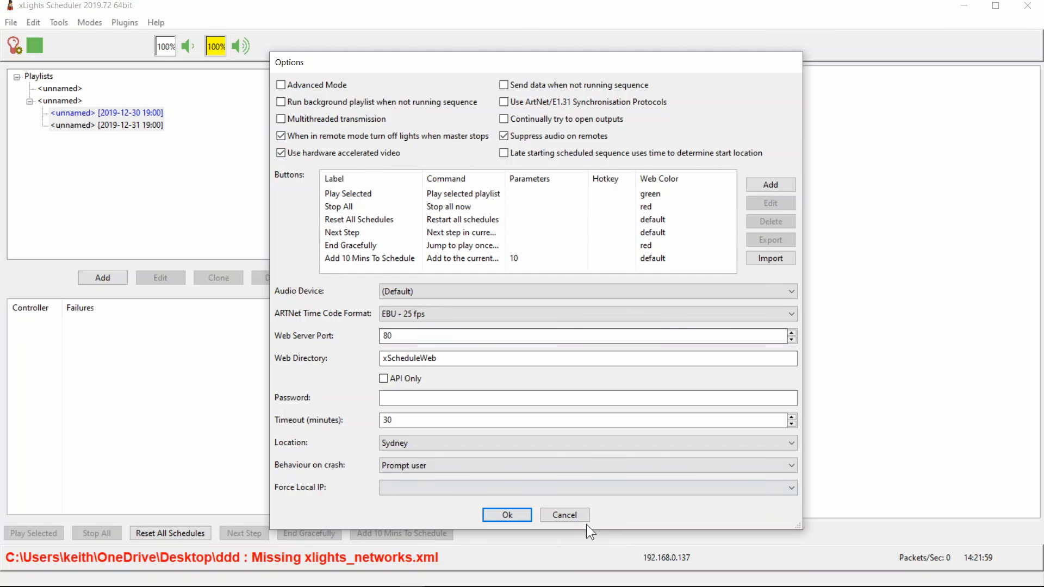
pyautogui.click(563, 515)
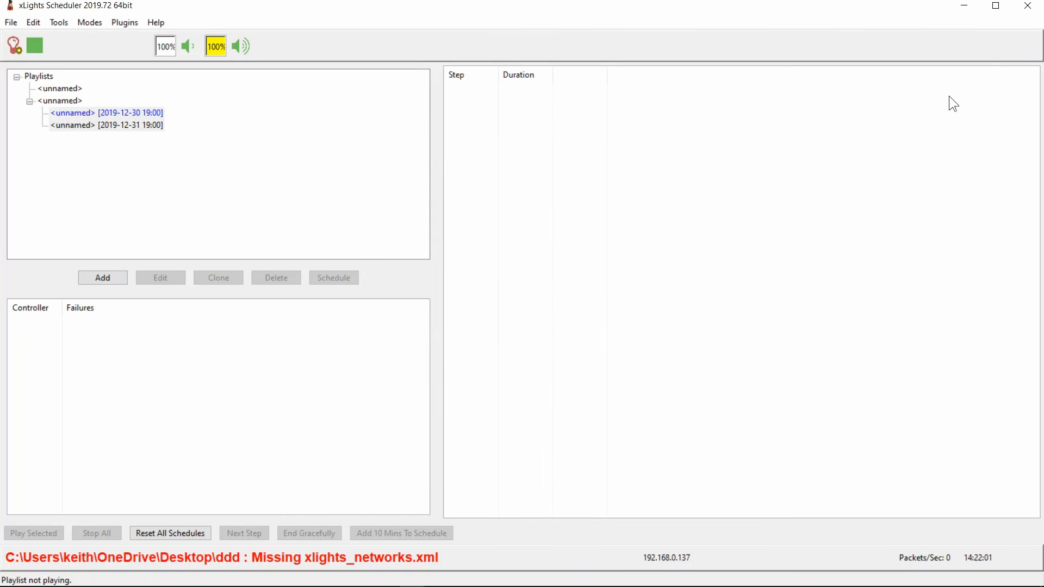
# Step: Turn off the SMS plugin in xSchedule and minimize the scheduler window
pyautogui.click(961, 9)
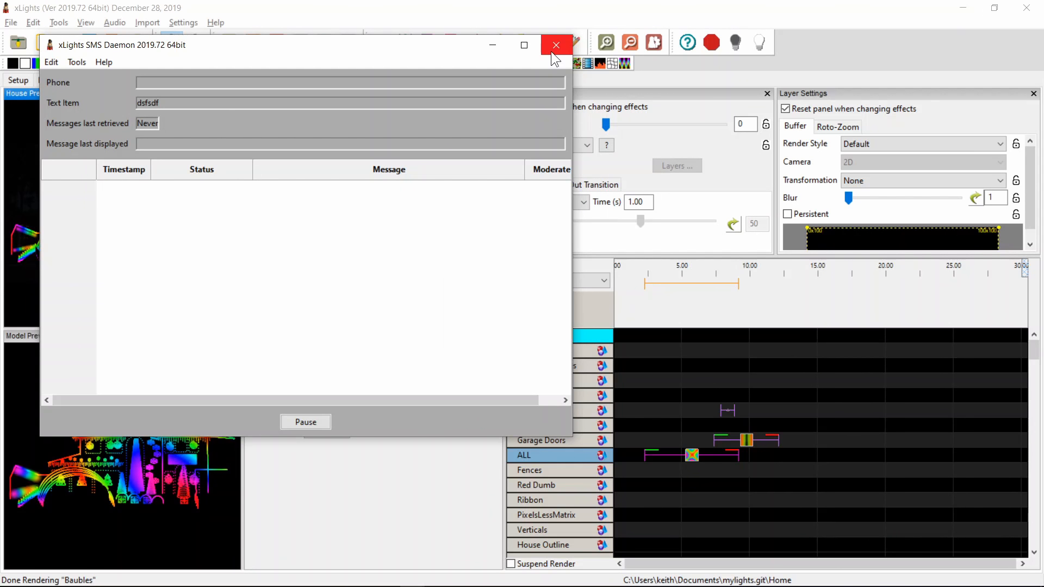
pyautogui.hotkey('alt', 'Tab')
pyautogui.click(382, 230)
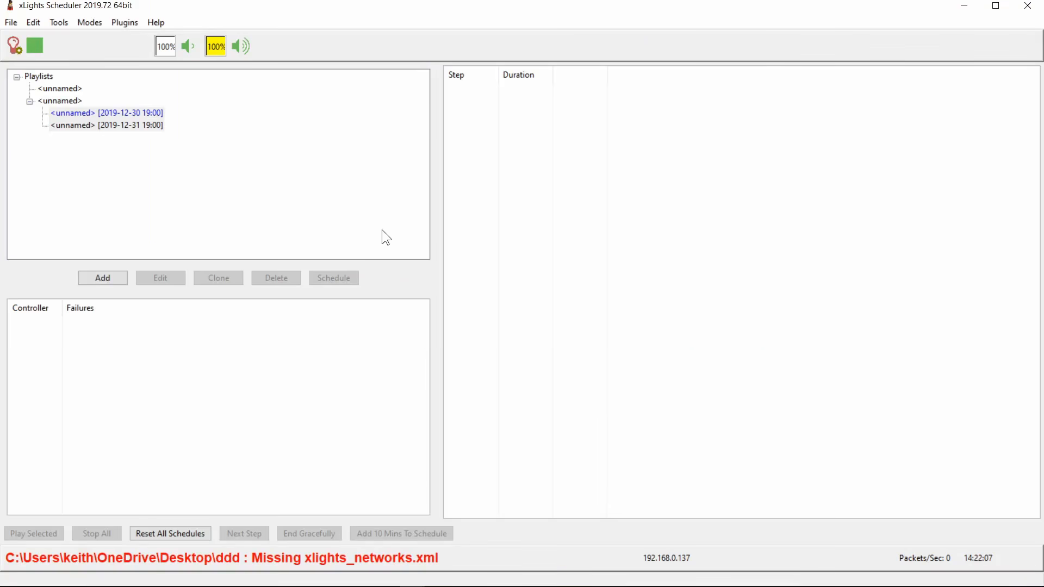
pyautogui.click(125, 22)
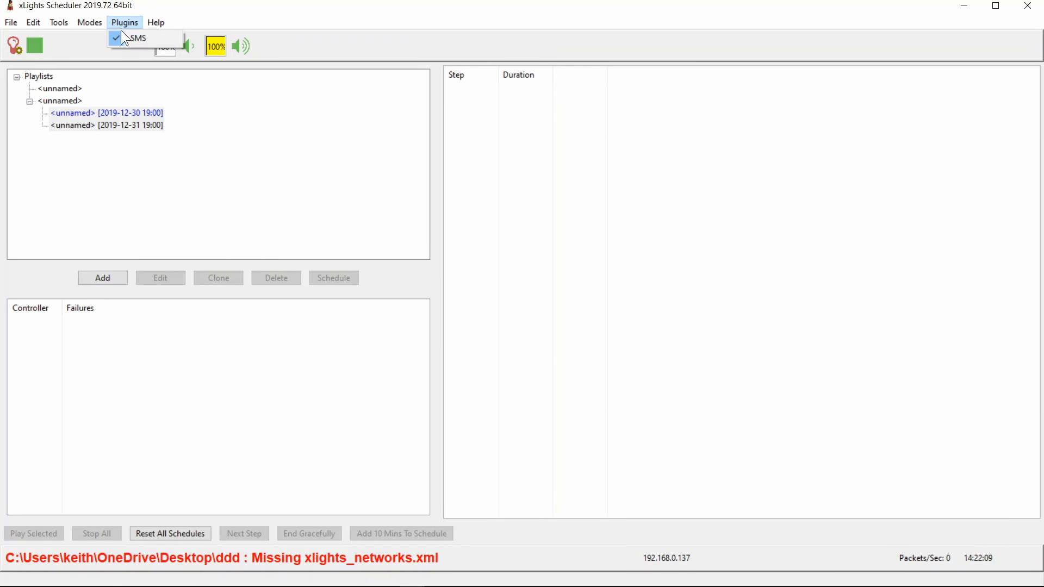
pyautogui.click(123, 35)
pyautogui.click(963, 6)
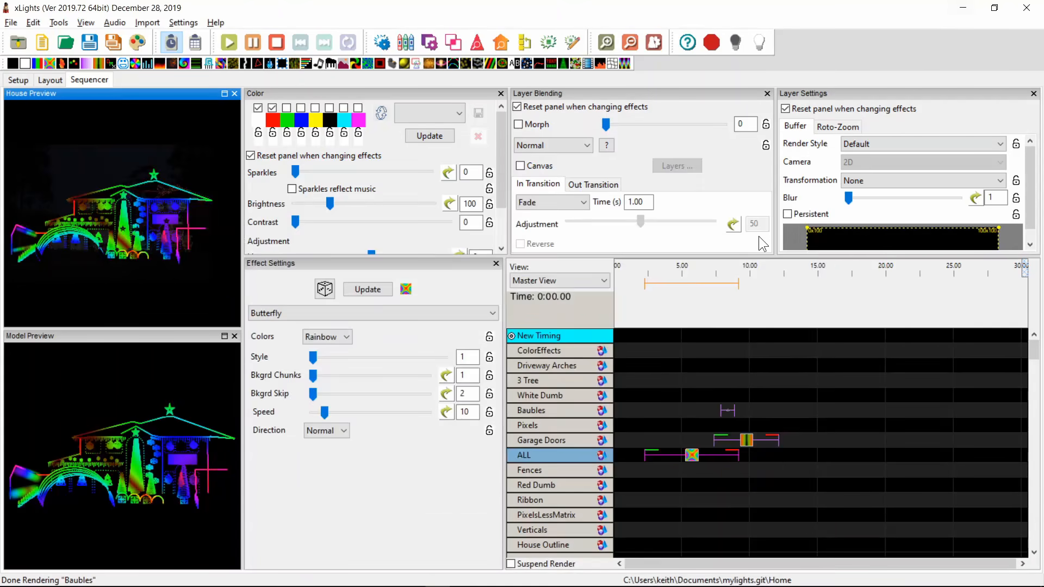
# Step: Switch back to the release notes and highlight the 2019.61 entry about removing Syncrolight support
pyautogui.hotkey('alt', 'Tab')
pyautogui.click(758, 236)
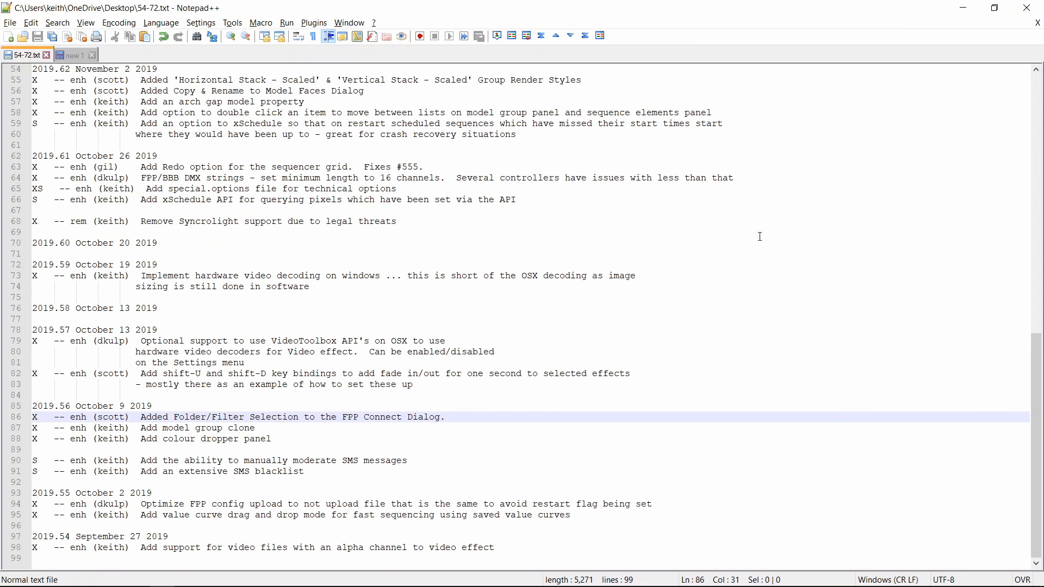
pyautogui.click(354, 275)
pyautogui.press('Up')
pyautogui.press('Up')
pyautogui.press('Up')
pyautogui.press('Up')
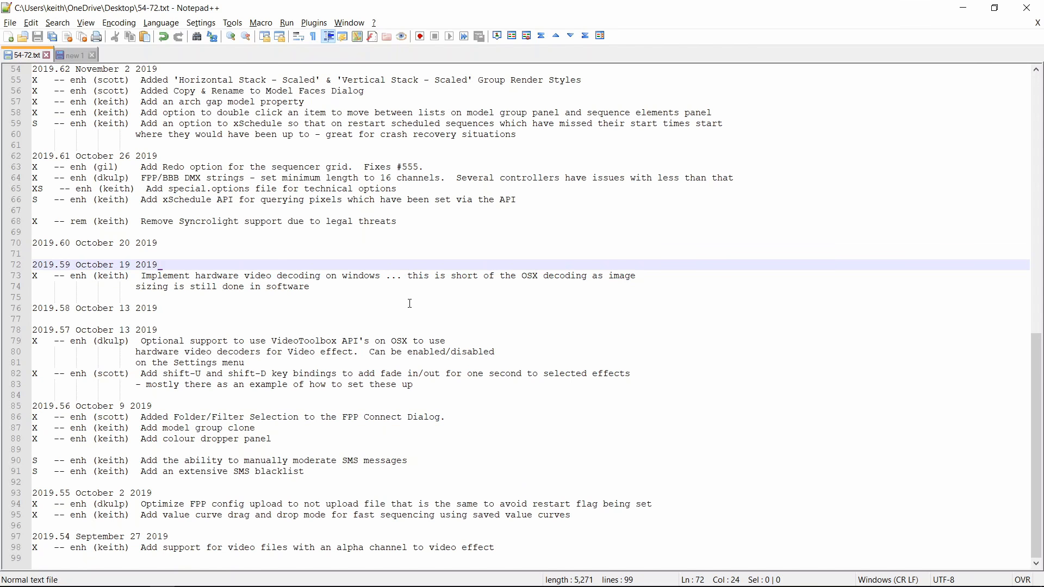
pyautogui.hotkey('shift', 'Up')
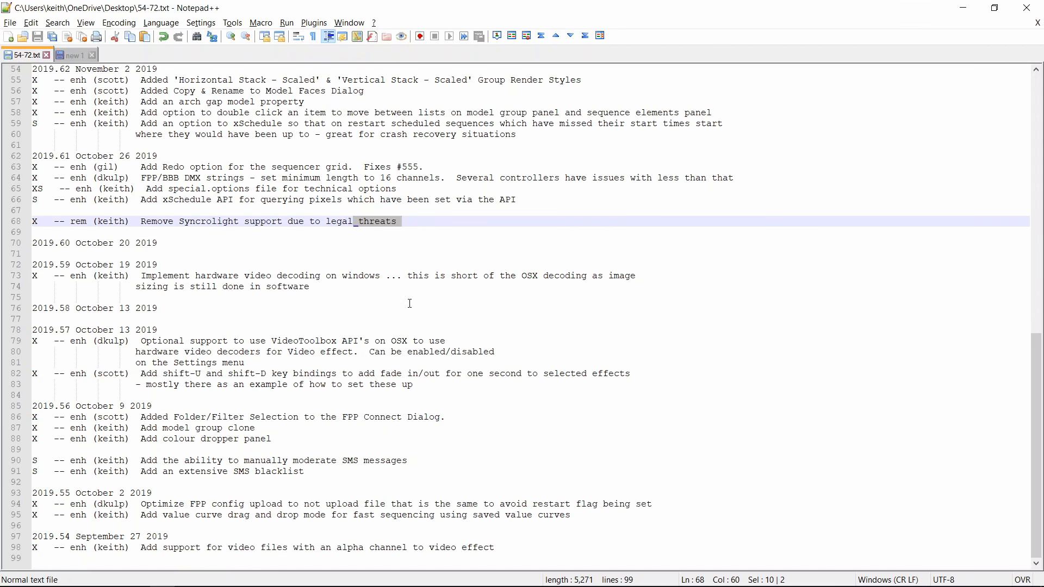
pyautogui.press('Home')
pyautogui.hotkey('shift', 'Down')
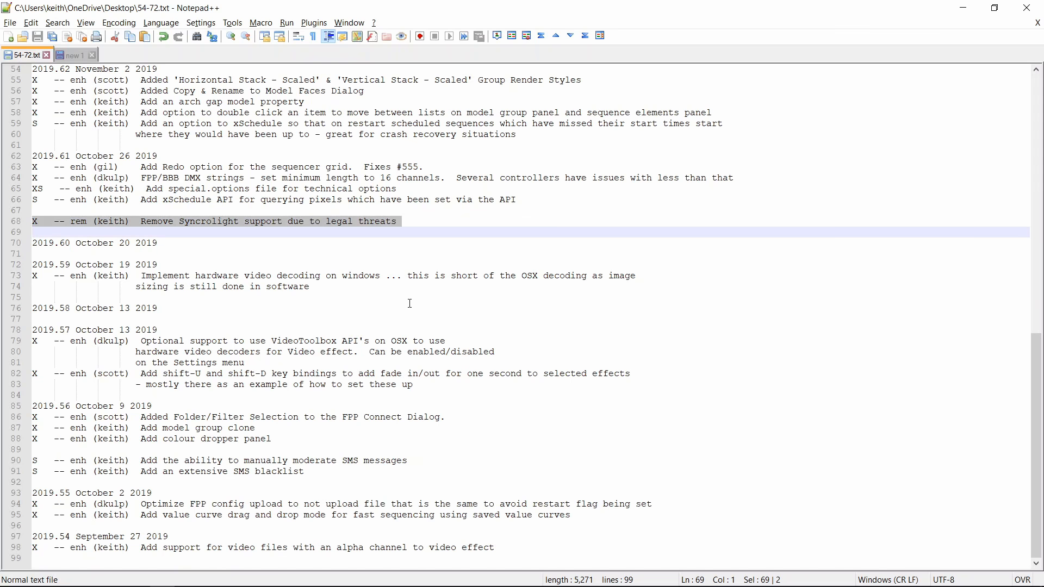
pyautogui.press('Down')
pyautogui.press('Up')
pyautogui.hotkey('shift', 'Up')
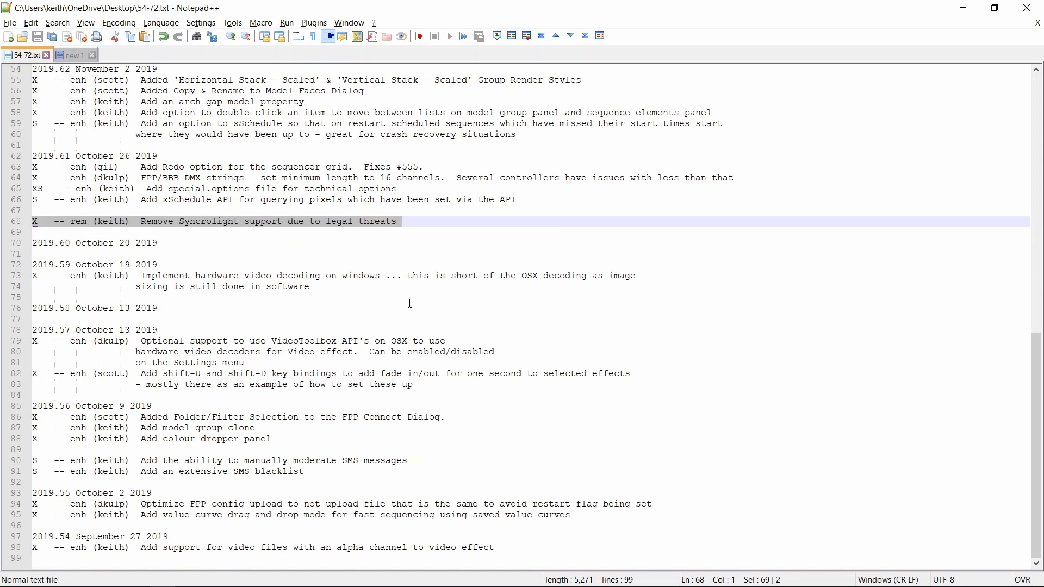
# Step: Return the editor to insert mode and reselect the Syncrolight removal line
pyautogui.press('Down')
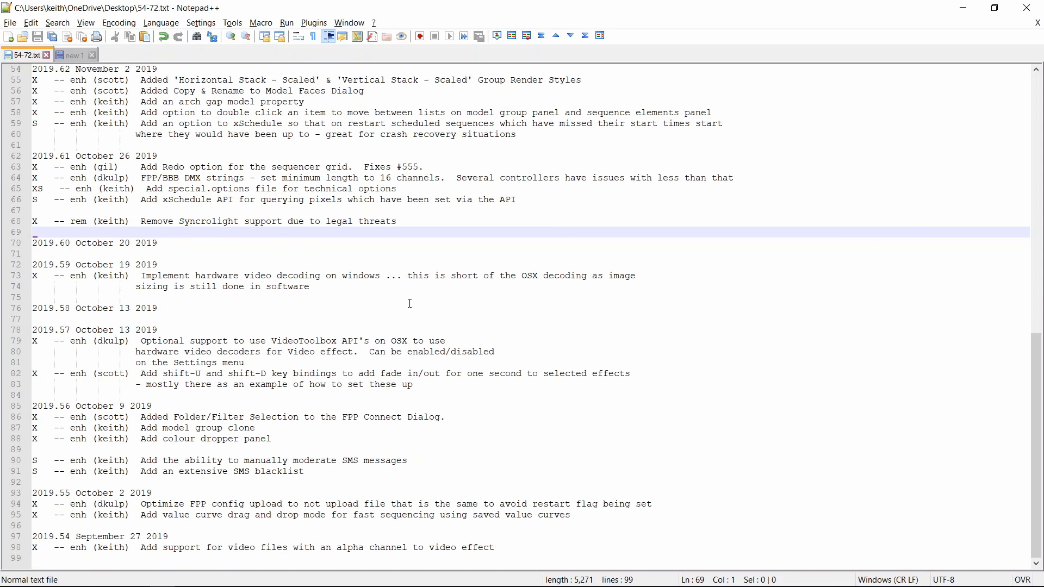
pyautogui.press('Insert')
pyautogui.hotkey('shift', 'Up')
pyautogui.press('Down')
pyautogui.hotkey('shift', 'Up')
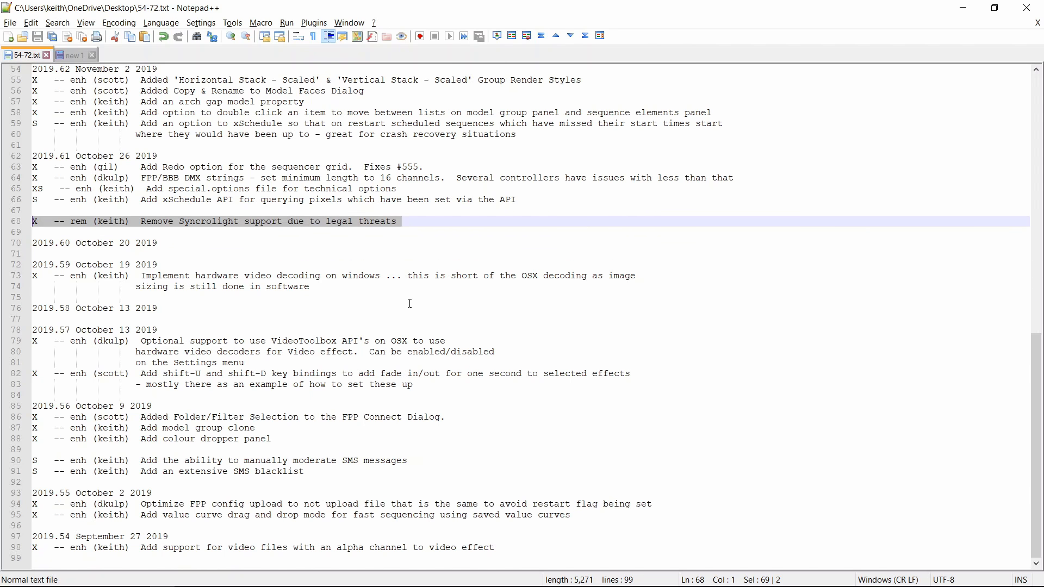
pyautogui.press('Down')
pyautogui.hotkey('shift', 'Up')
pyautogui.press('Down')
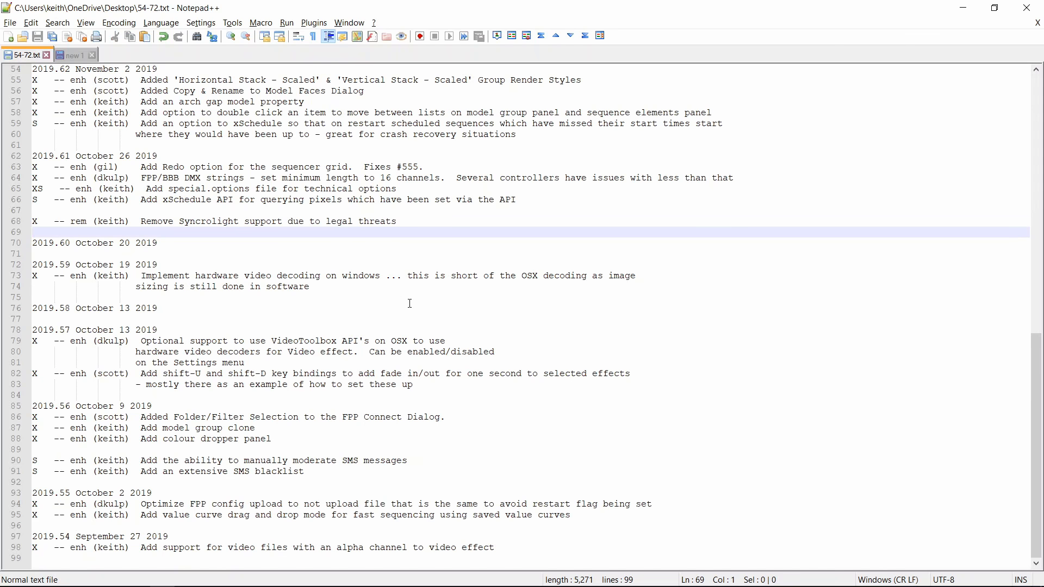
pyautogui.hotkey('shift', 'Up')
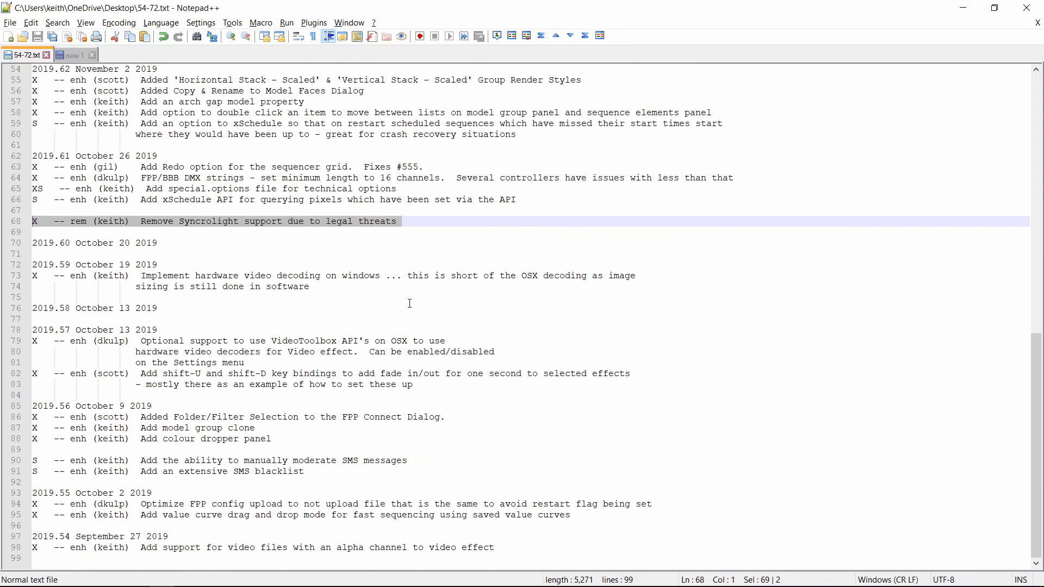
pyautogui.press('Down')
pyautogui.hotkey('shift', 'Up')
pyautogui.press('Down')
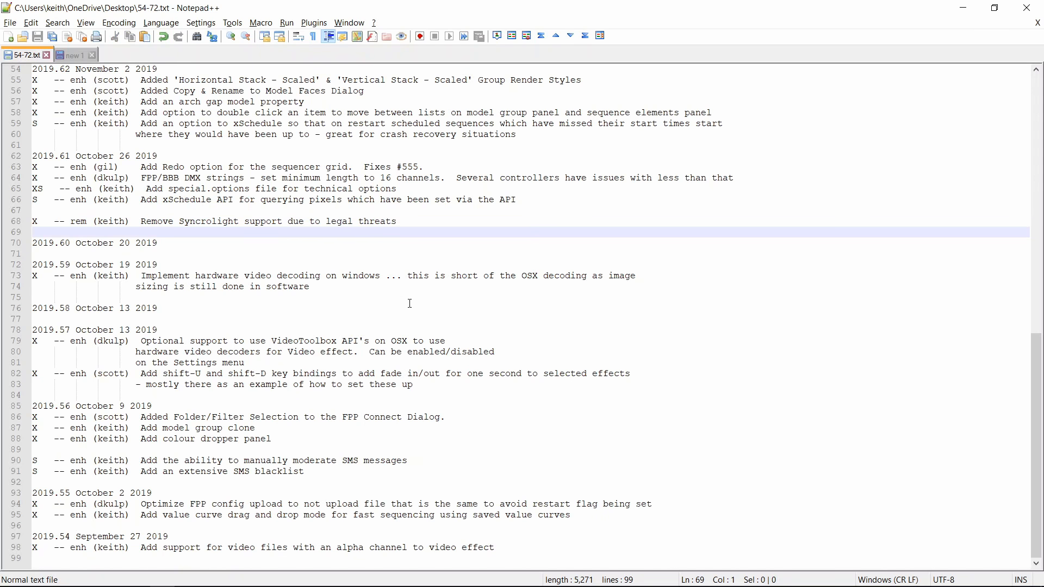
pyautogui.hotkey('shift', 'Up')
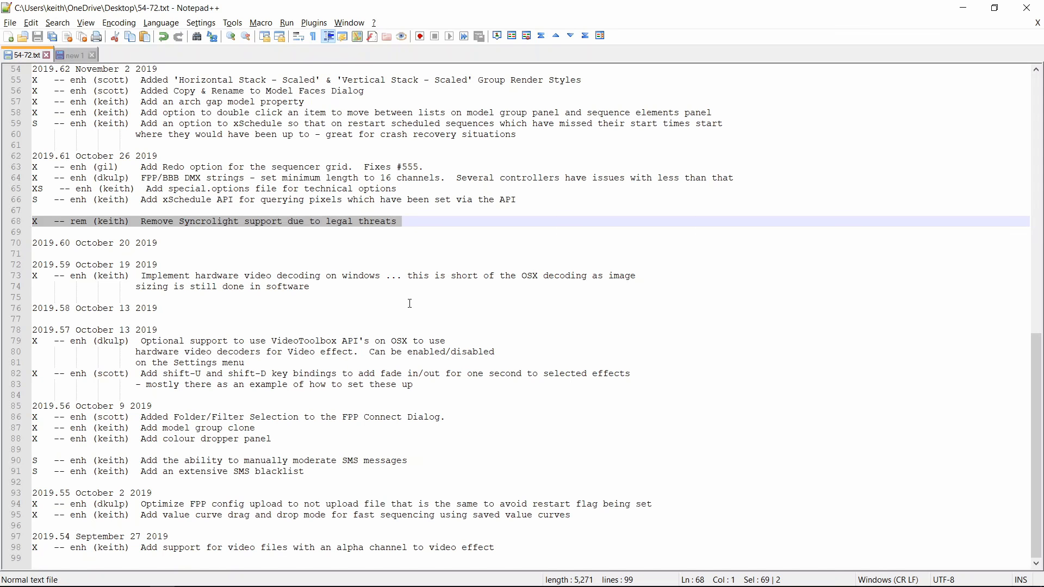
# Step: Highlight the 2019.61 entry on the xSchedule API for querying pixels and switch to the Home folder in File Explorer
pyautogui.press('Up')
pyautogui.hotkey('shift', 'Up')
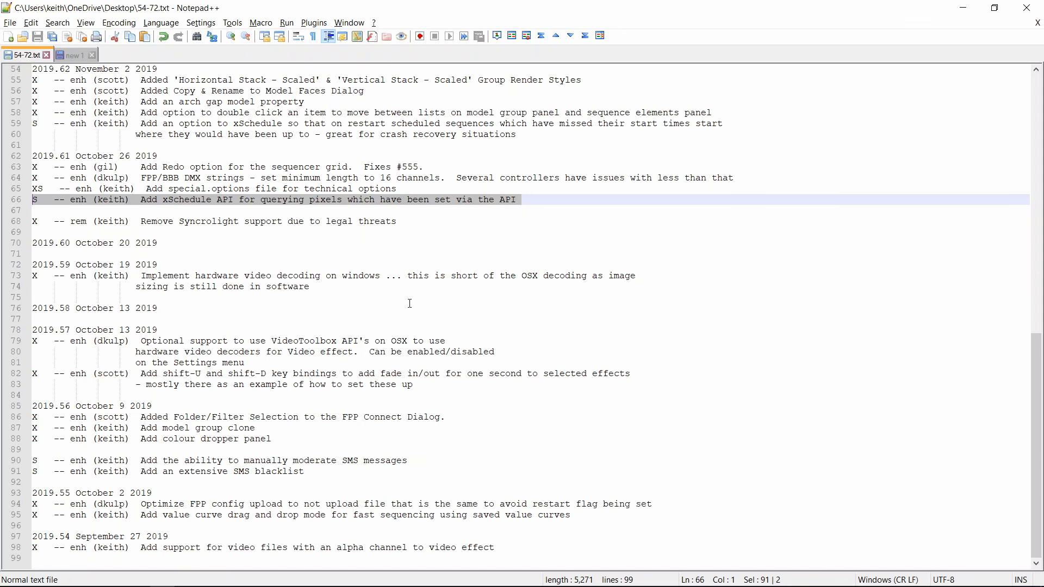
pyautogui.hotkey('alt', 'Tab')
pyautogui.hotkey('alt', 'Tab')
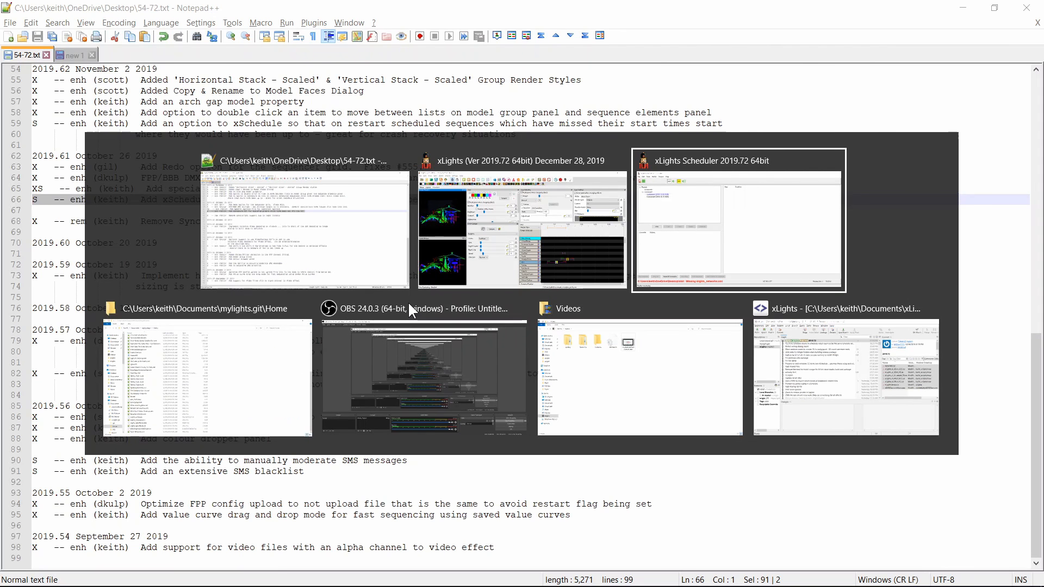
pyautogui.hotkey('alt', 'Tab')
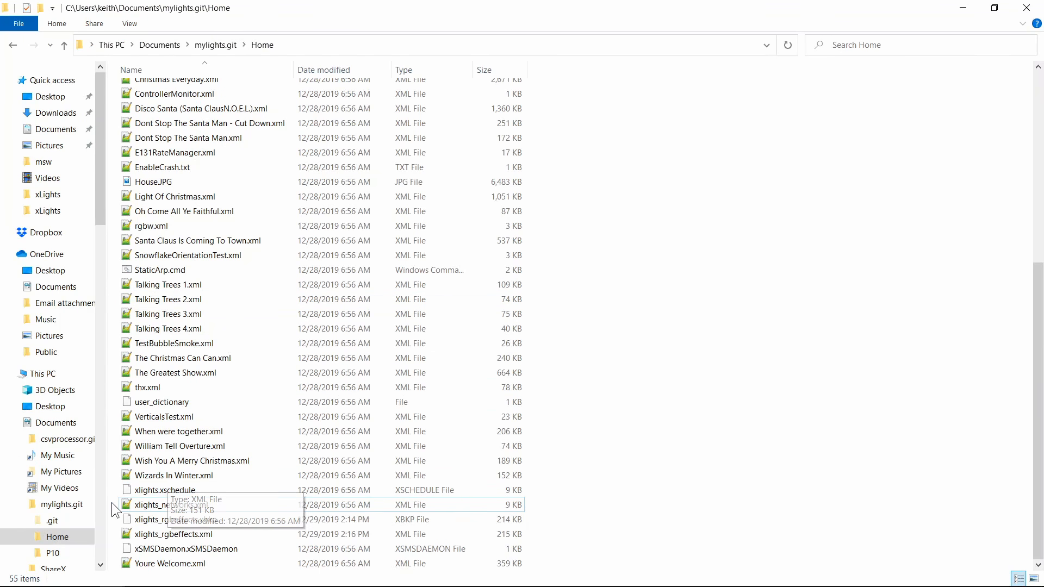
# Step: Look through the Program Files entries in the File Explorer folder tree and switch to the xLights Scheduler window
pyautogui.click(99, 481)
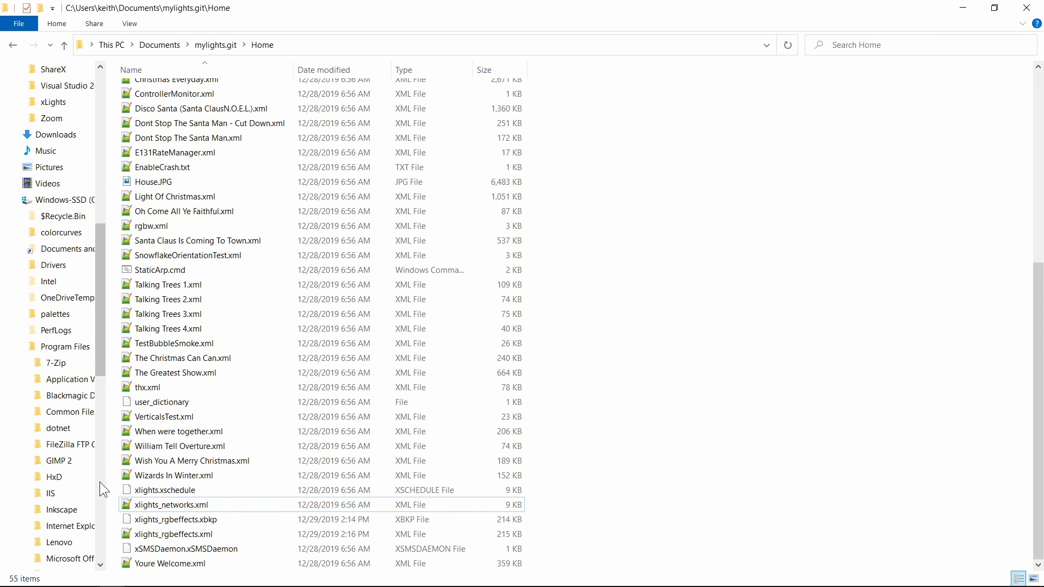
pyautogui.click(99, 482)
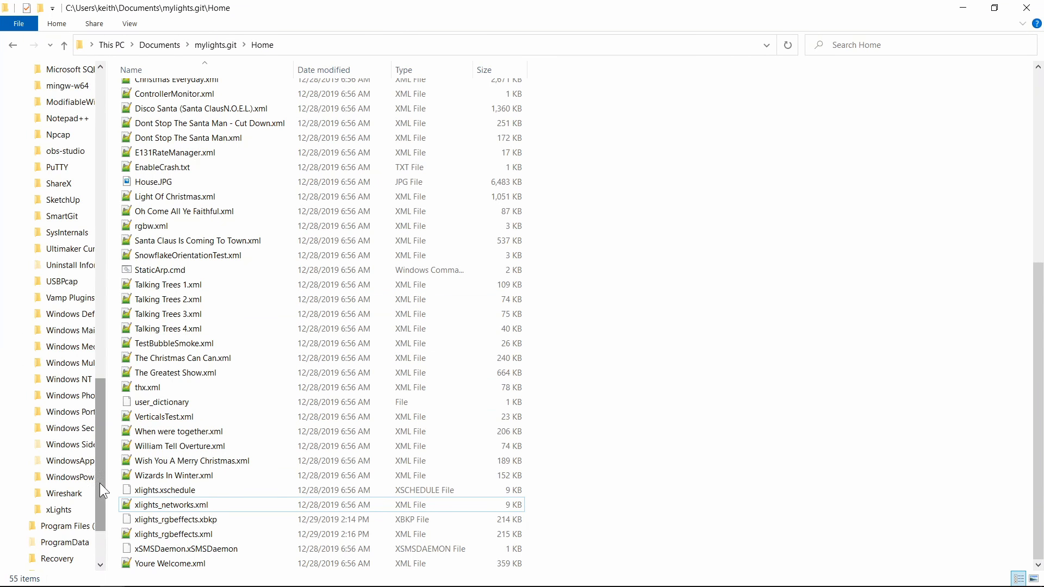
pyautogui.hotkey('alt', 'Tab')
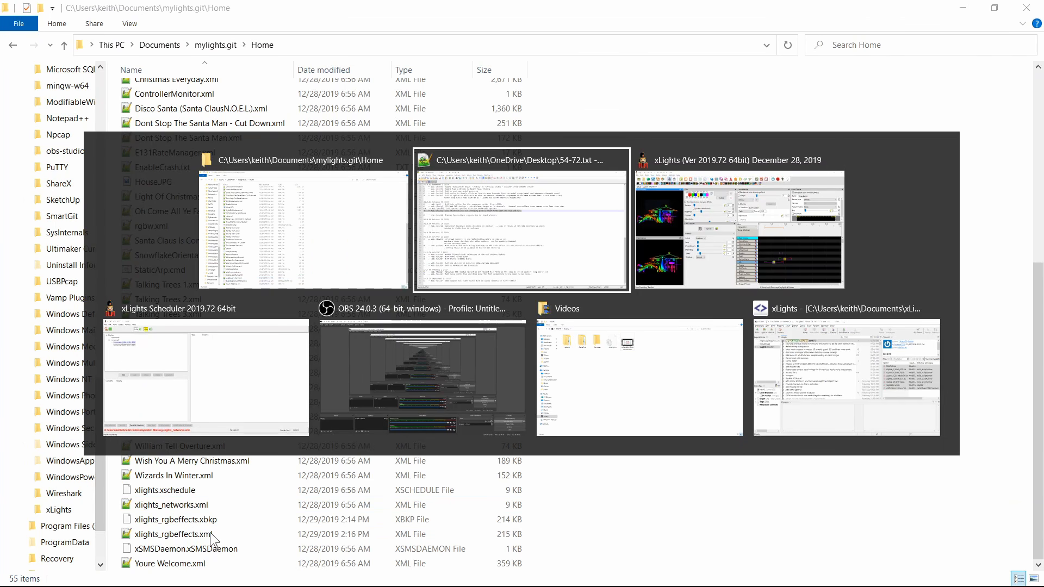
pyautogui.hotkey('alt', 'Tab')
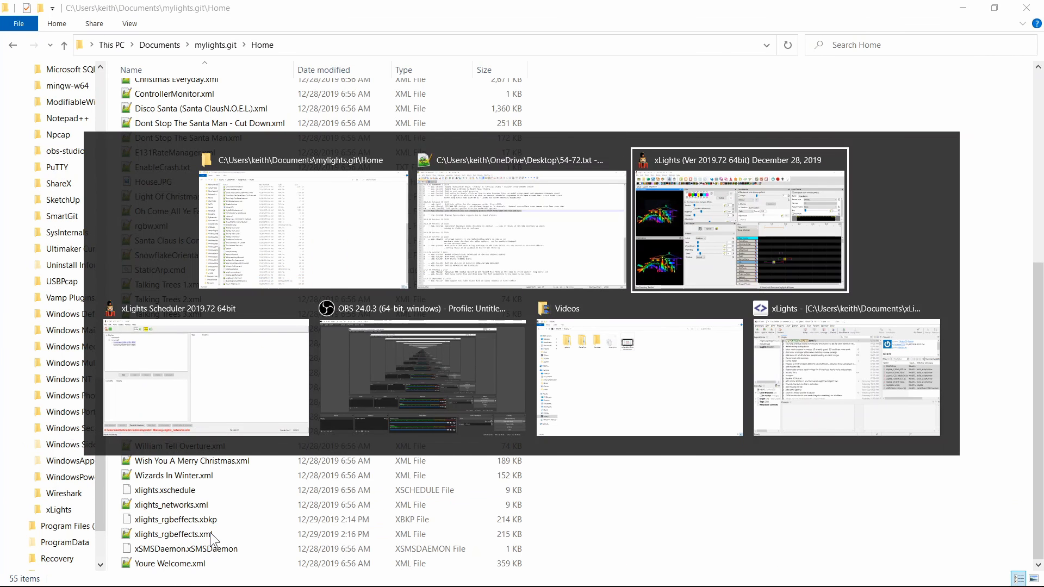
pyautogui.hotkey('alt', 'Tab')
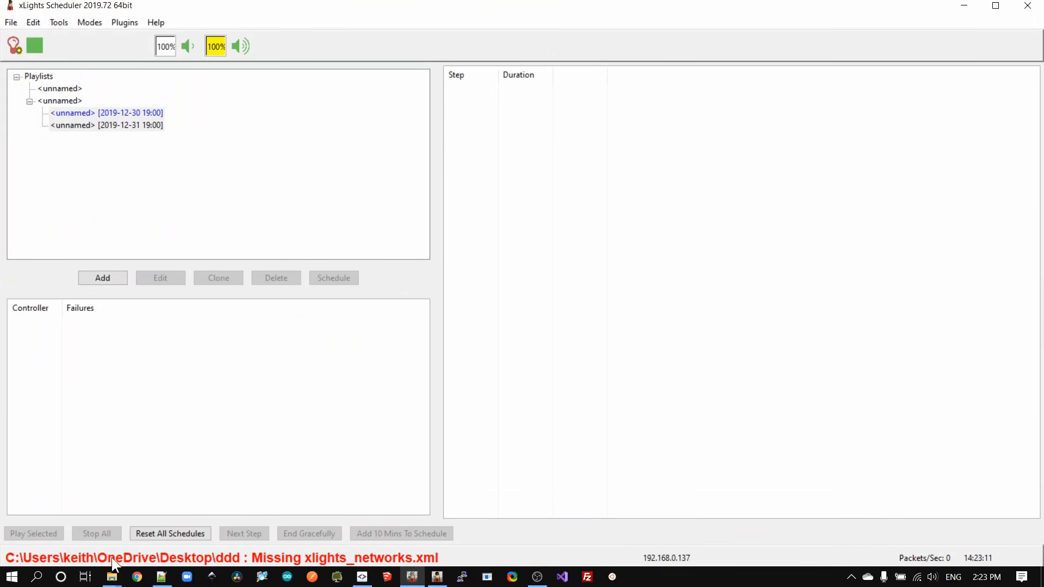
# Step: Switch to Chrome and open the issues page of the xLights GitHub repository
pyautogui.click(137, 577)
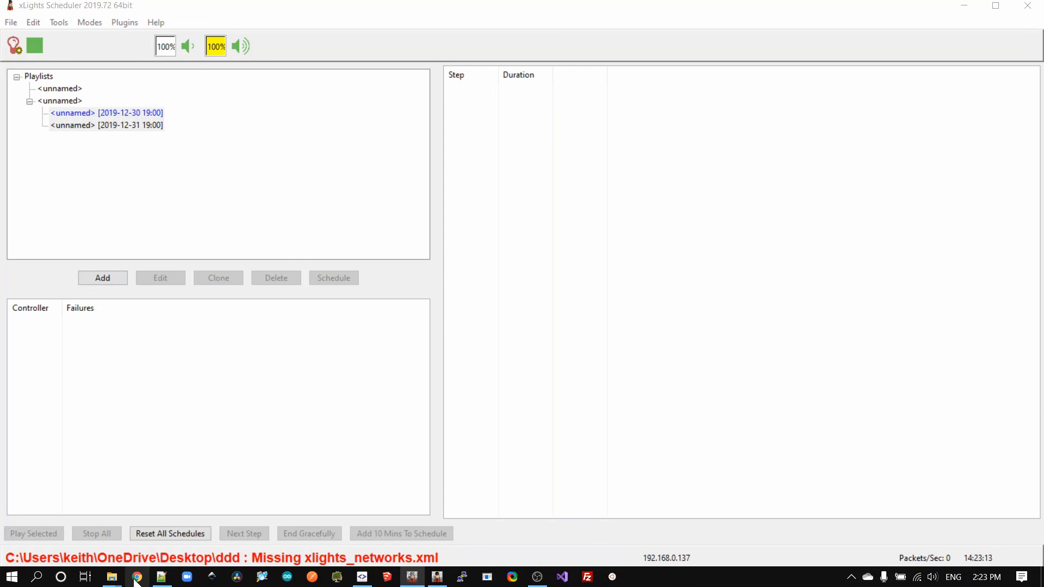
pyautogui.write('git')
pyautogui.press('Return')
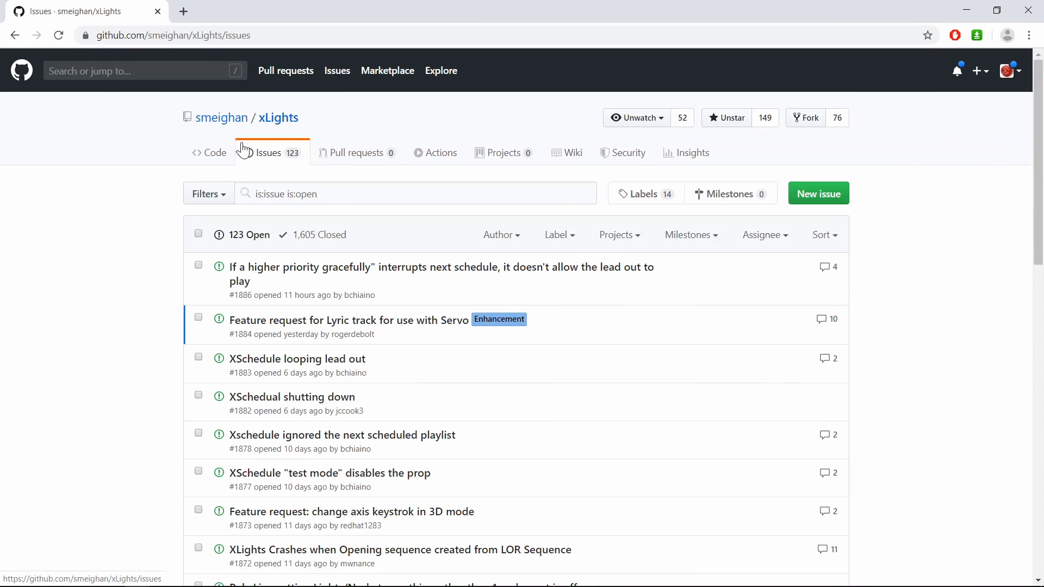
# Step: Open API Documentation.txt from the xSchedule folder in the repository's code
pyautogui.click(217, 155)
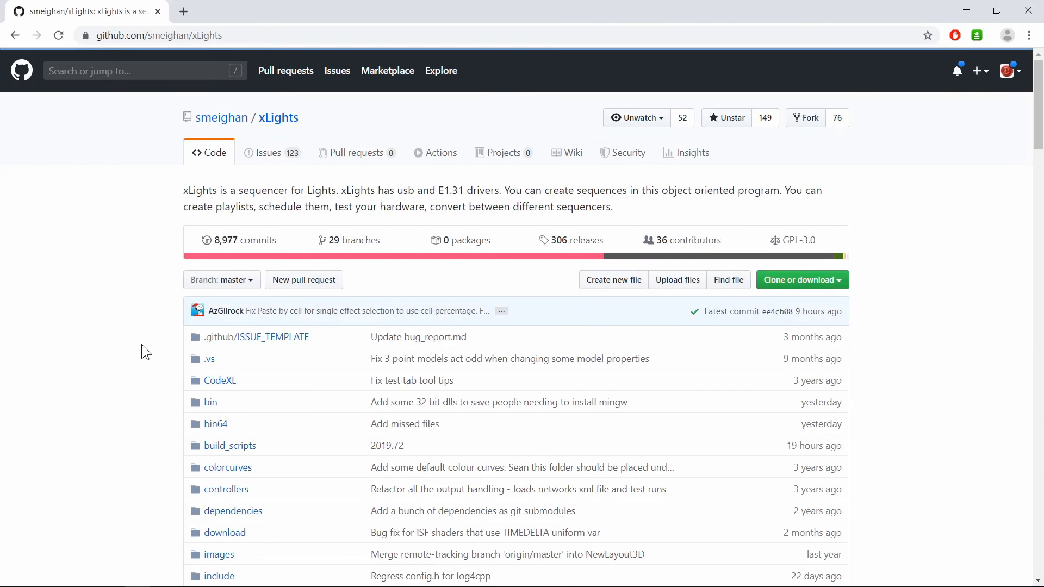
pyautogui.scroll(-6, 141, 344)
pyautogui.click(237, 392)
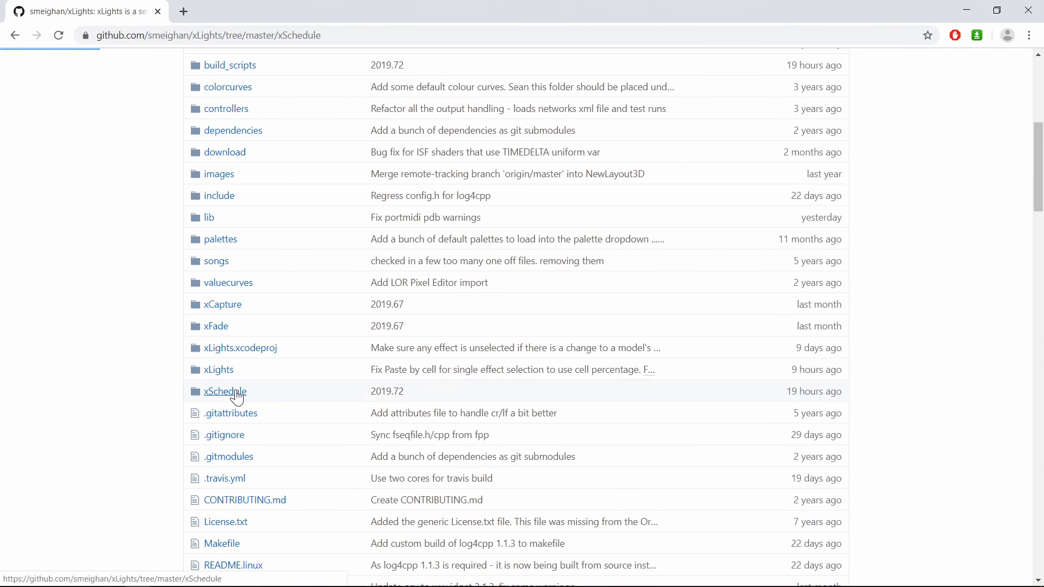
pyautogui.scroll(-3, 292, 481)
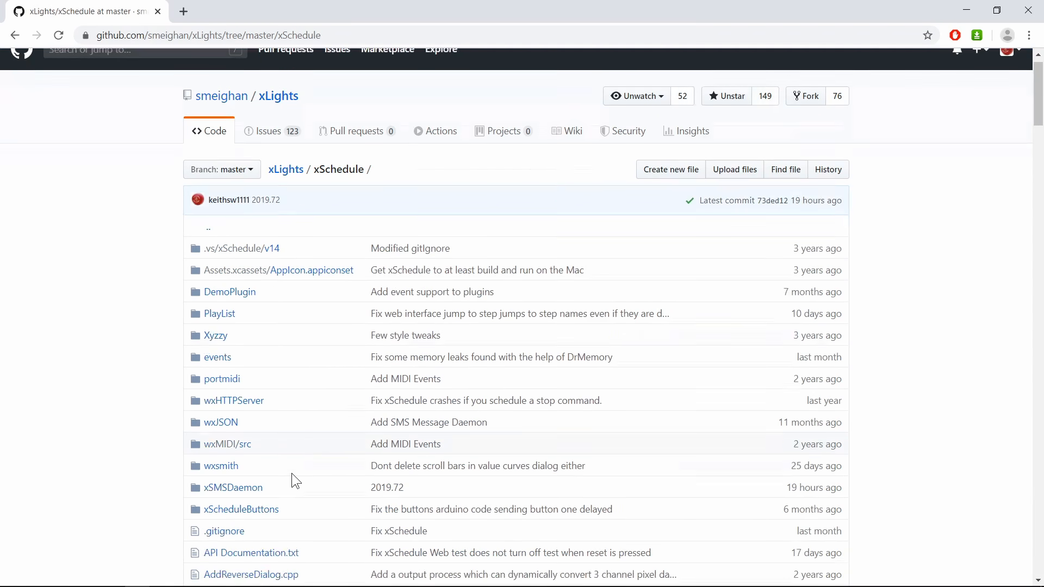
pyautogui.click(286, 369)
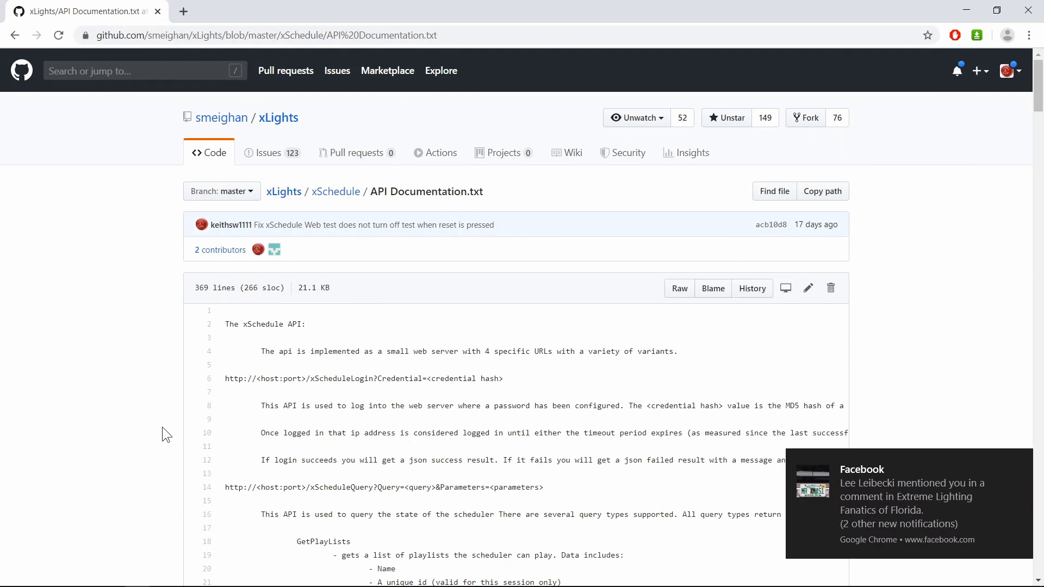
# Step: Examine the command section of the xSchedule API documentation for the entries that set pixels
pyautogui.scroll(-20, 162, 426)
pyautogui.scroll(7, 162, 427)
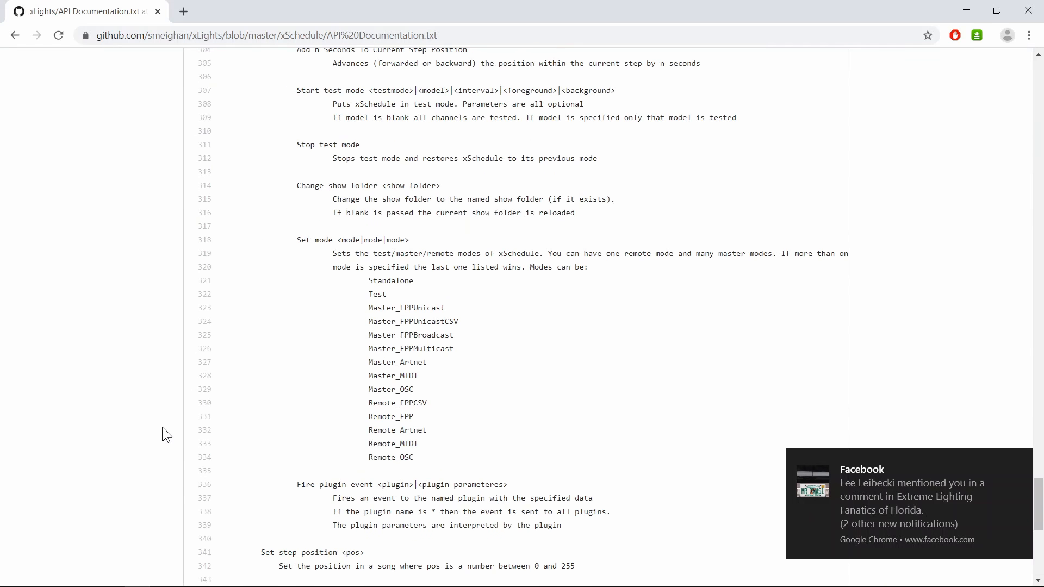
pyautogui.scroll(-9, 162, 426)
pyautogui.scroll(4, 162, 427)
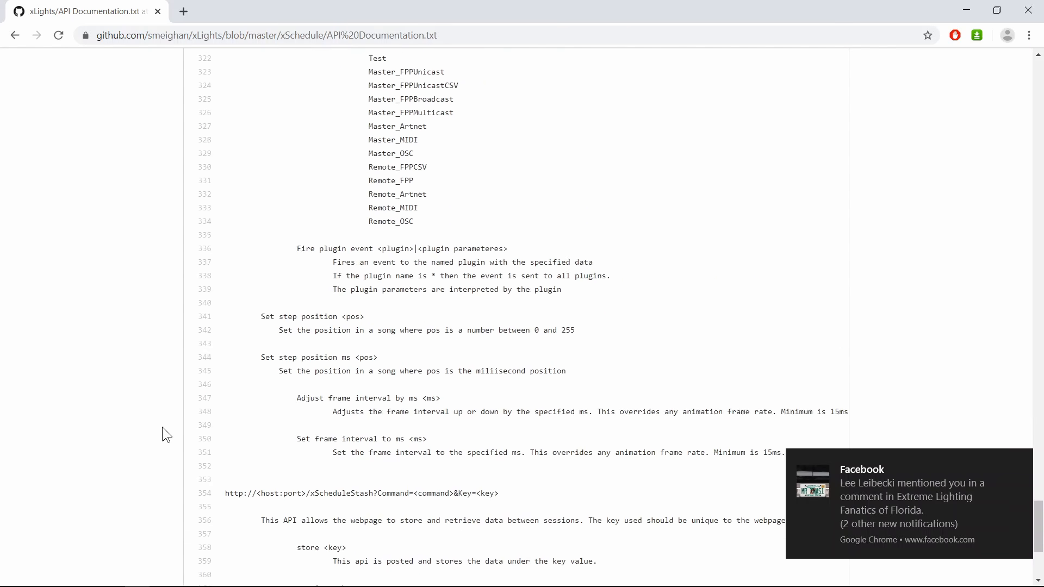
pyautogui.scroll(7, 162, 427)
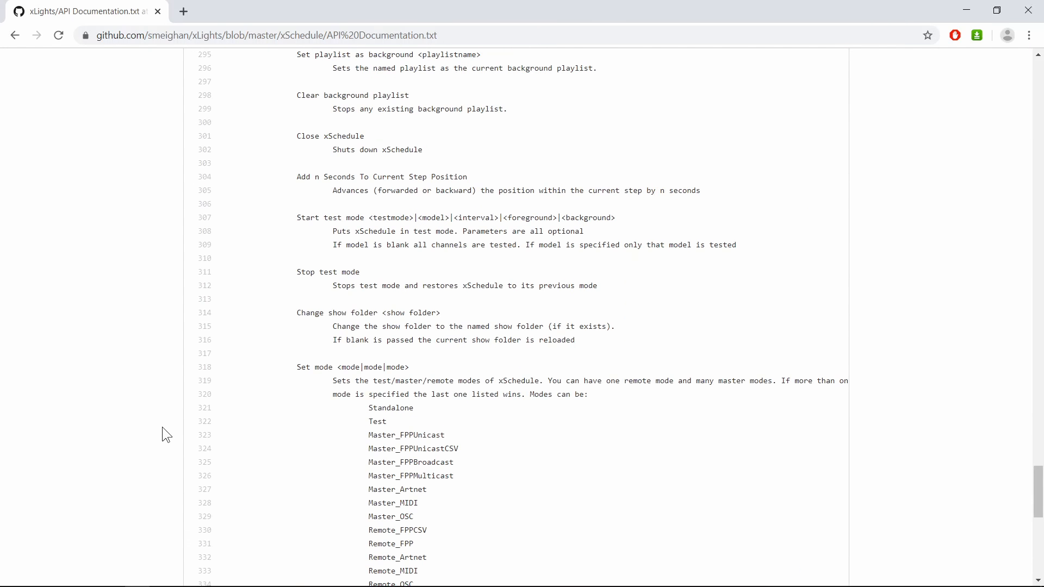
pyautogui.scroll(-3, 162, 426)
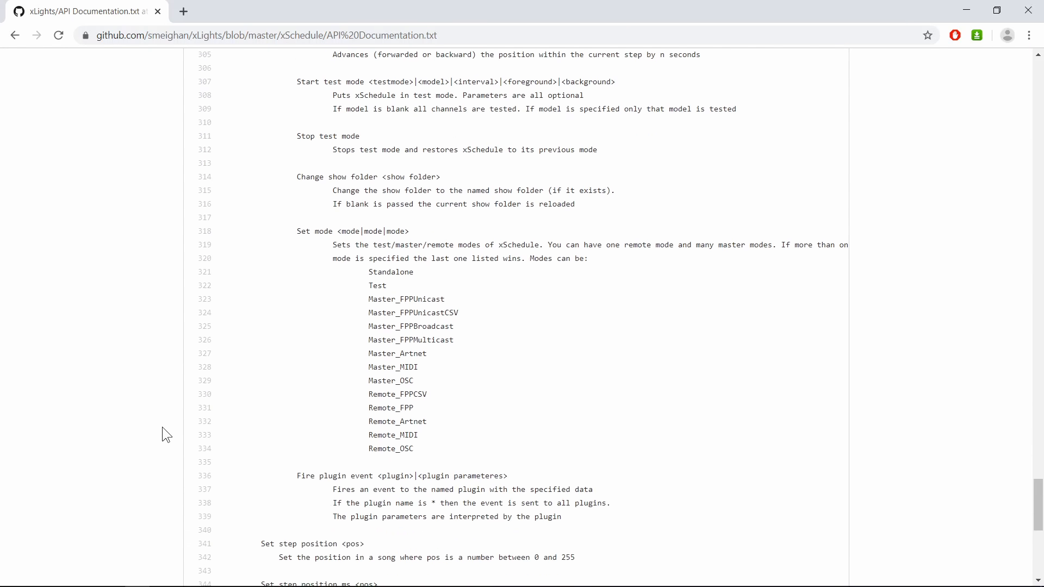
pyautogui.scroll(9, 162, 426)
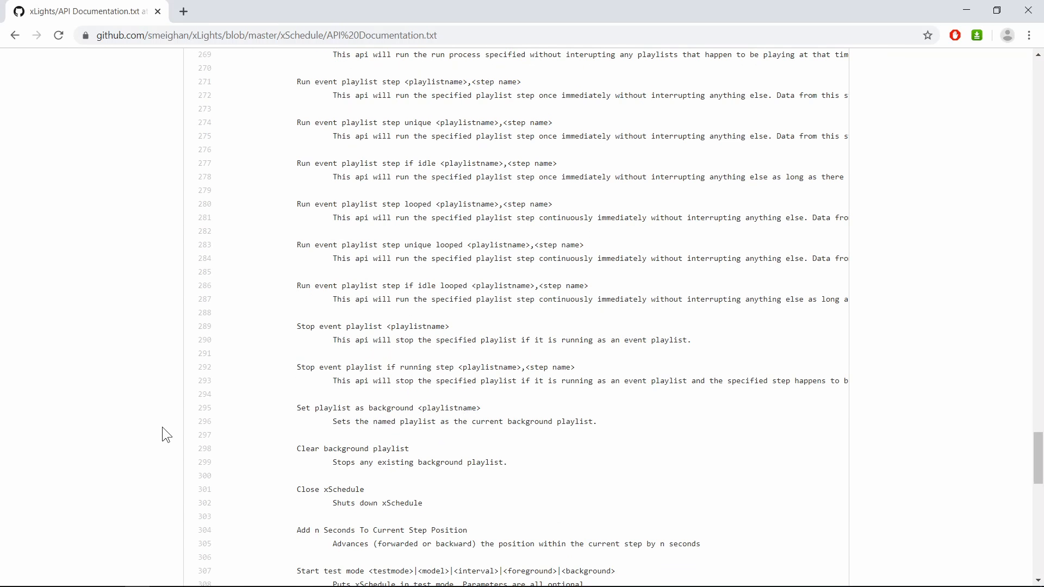
pyautogui.scroll(3, 162, 427)
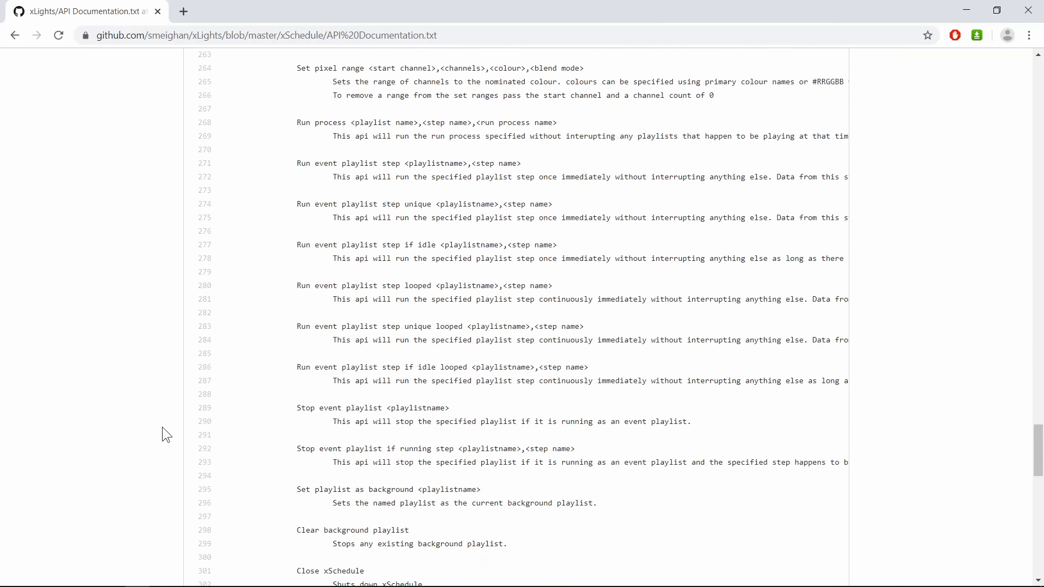
pyautogui.scroll(5, 162, 427)
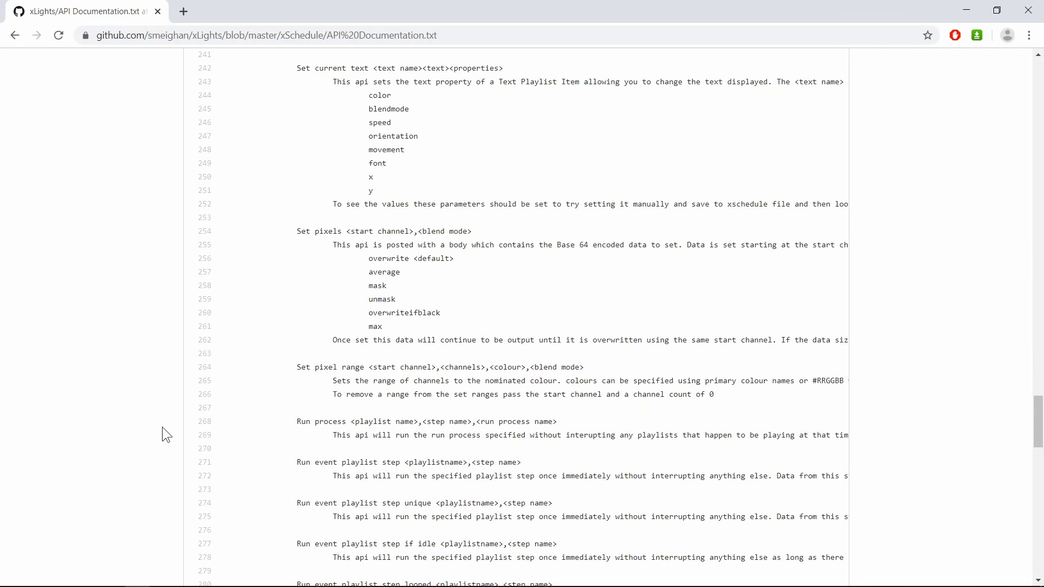
pyautogui.scroll(-2, 162, 426)
pyautogui.scroll(1, 162, 426)
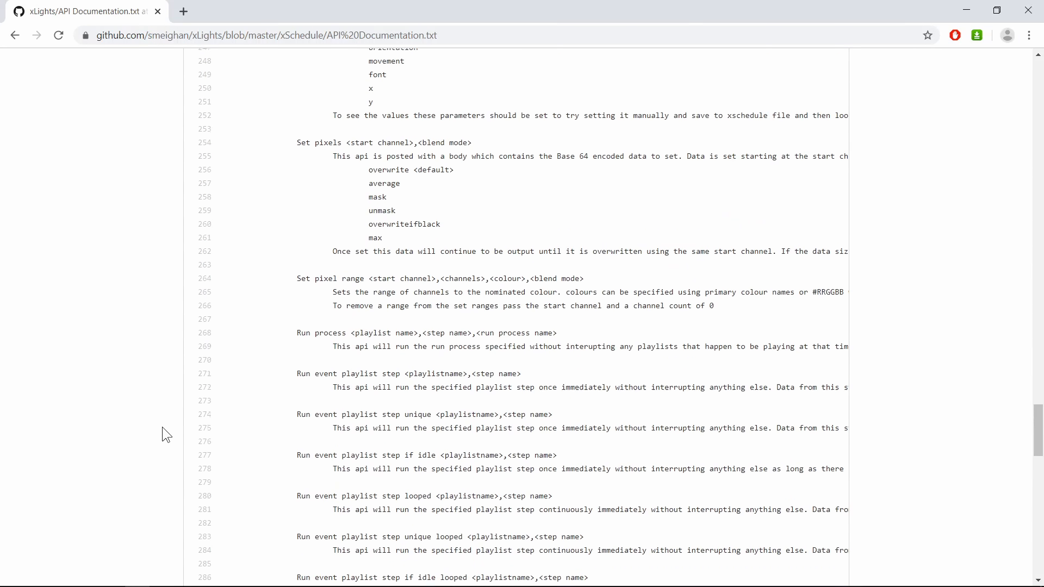
pyautogui.scroll(-4, 162, 427)
pyautogui.scroll(4, 162, 426)
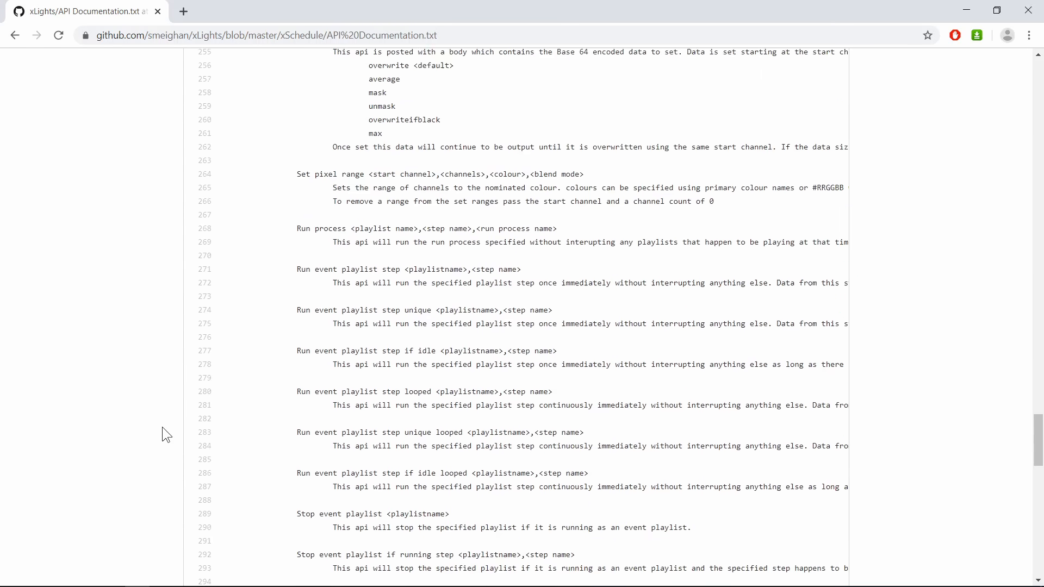
pyautogui.scroll(-4, 162, 426)
pyautogui.scroll(2, 162, 426)
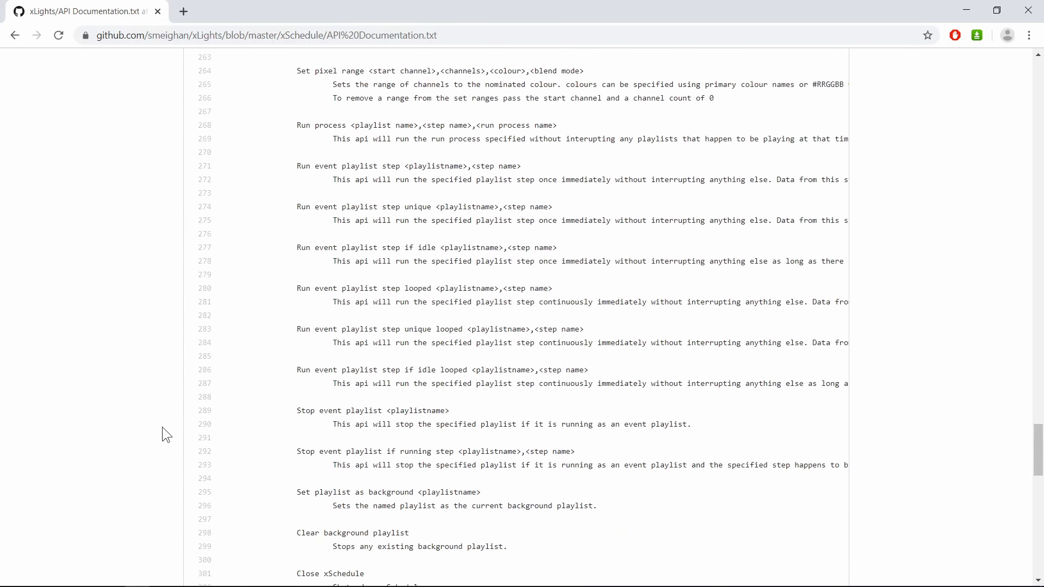
# Step: Highlight the Set pixels and Set pixel range commands in the API documentation, and clear the selection
pyautogui.scroll(3, 162, 427)
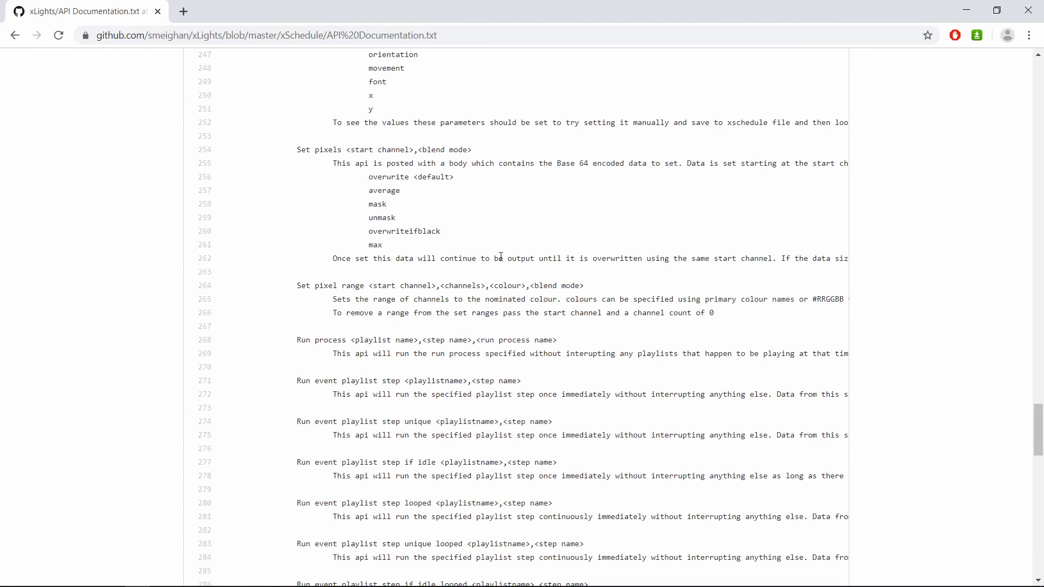
pyautogui.moveTo(729, 305); pyautogui.dragTo(473, 158)
pyautogui.click(484, 203)
# Step: Find the GetRangesSet query in the xSchedule API documentation and highlight its name and description
pyautogui.scroll(-9, 484, 204)
pyautogui.scroll(-8, 484, 204)
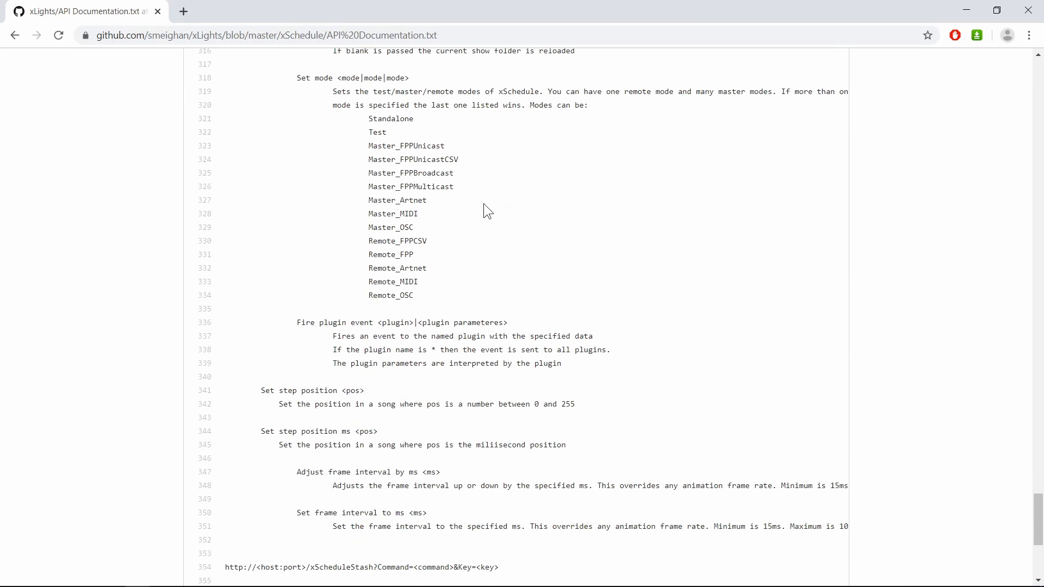
pyautogui.scroll(-6, 484, 203)
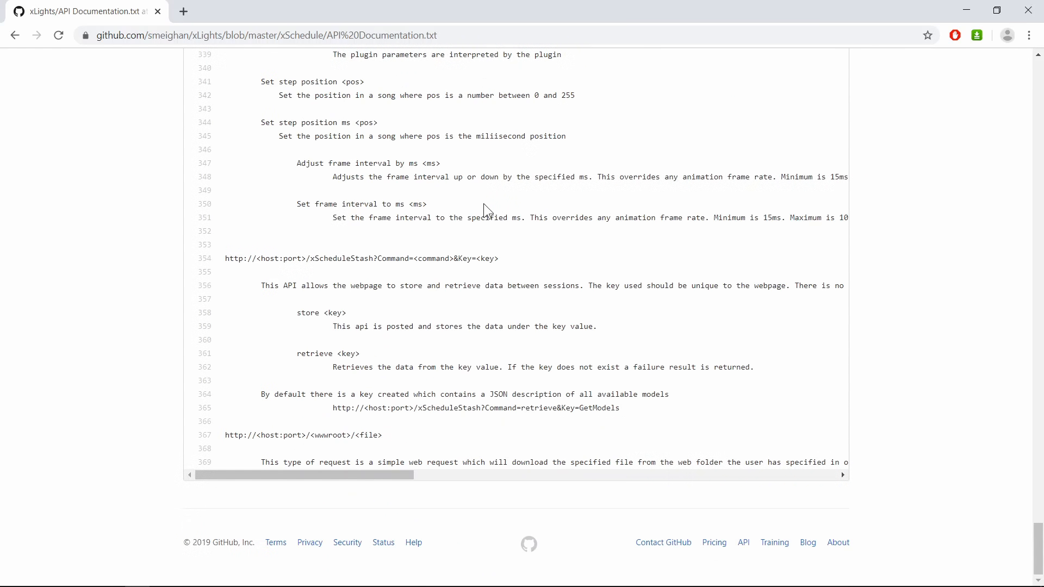
pyautogui.scroll(9, 484, 203)
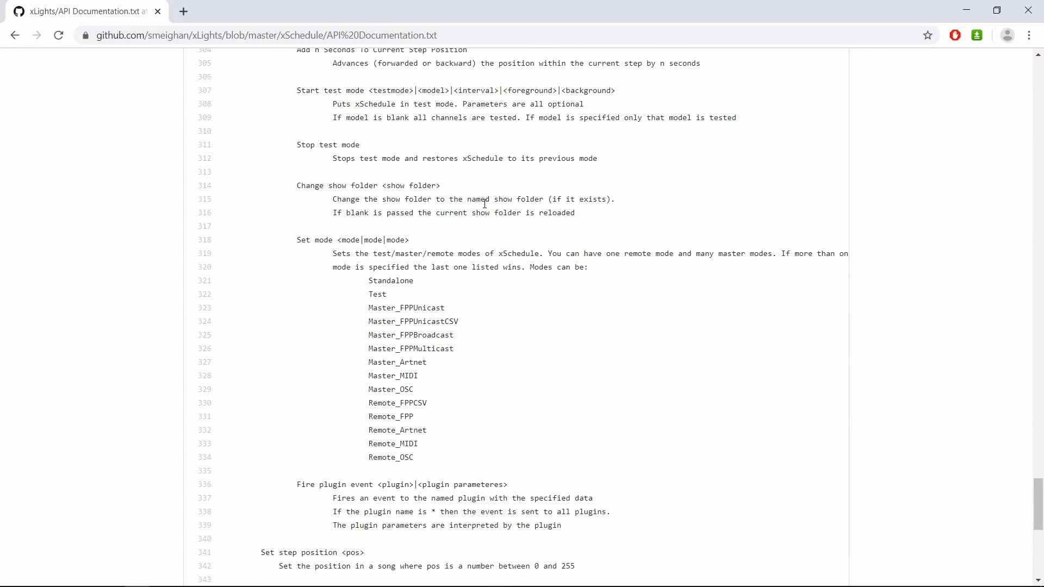
pyautogui.scroll(20, 484, 203)
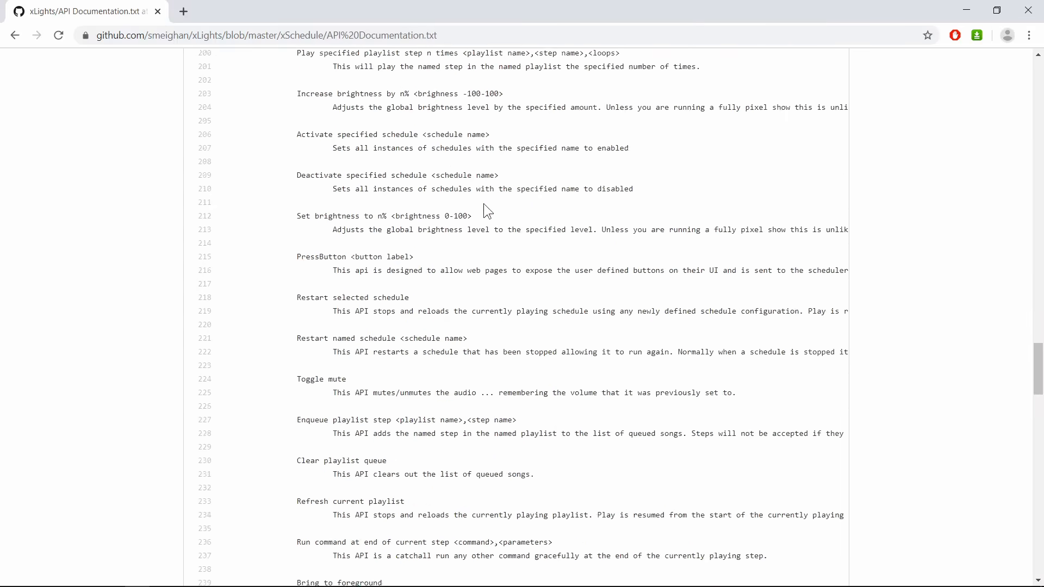
pyautogui.scroll(-8, 484, 204)
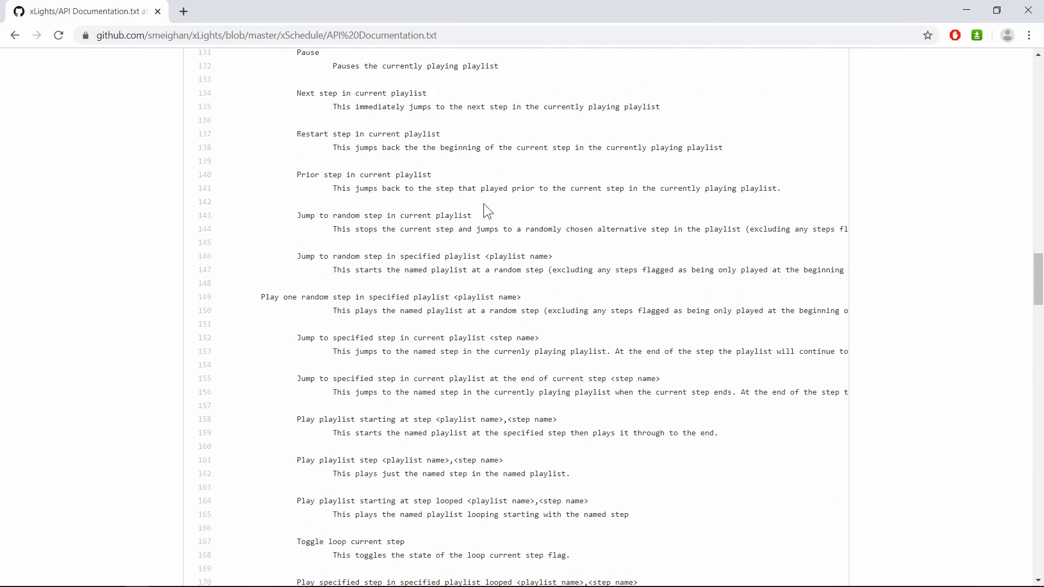
pyautogui.scroll(17, 484, 204)
pyautogui.scroll(9, 484, 203)
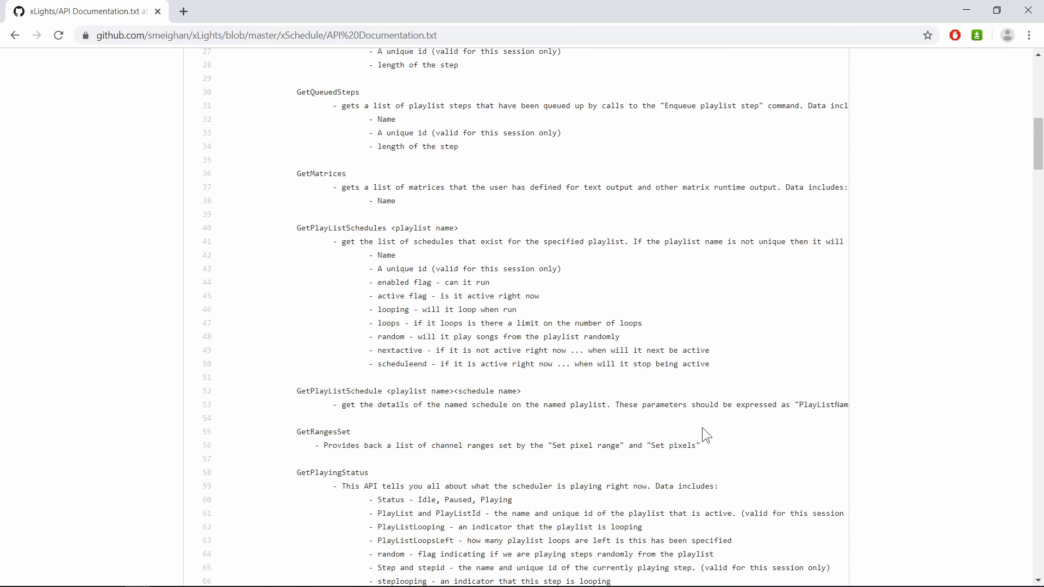
pyautogui.moveTo(725, 439); pyautogui.dragTo(217, 441)
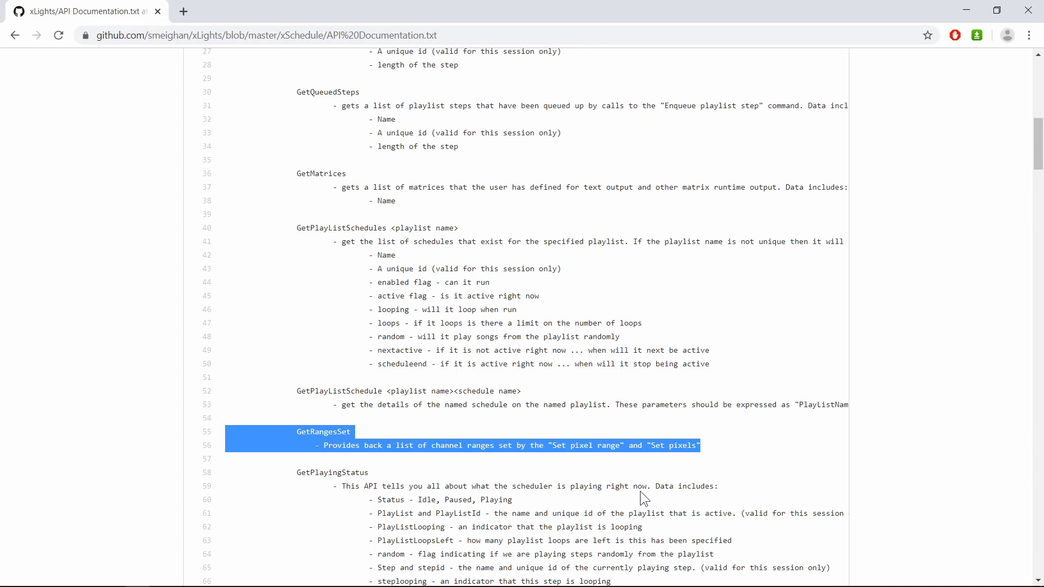
# Step: Switch back to the release notes in Notepad++ and highlight the 2019.61 entry about the special.options file
pyautogui.hotkey('alt', 'Tab')
pyautogui.hotkey('alt', 'Tab')
pyautogui.hotkey('alt', 'Tab')
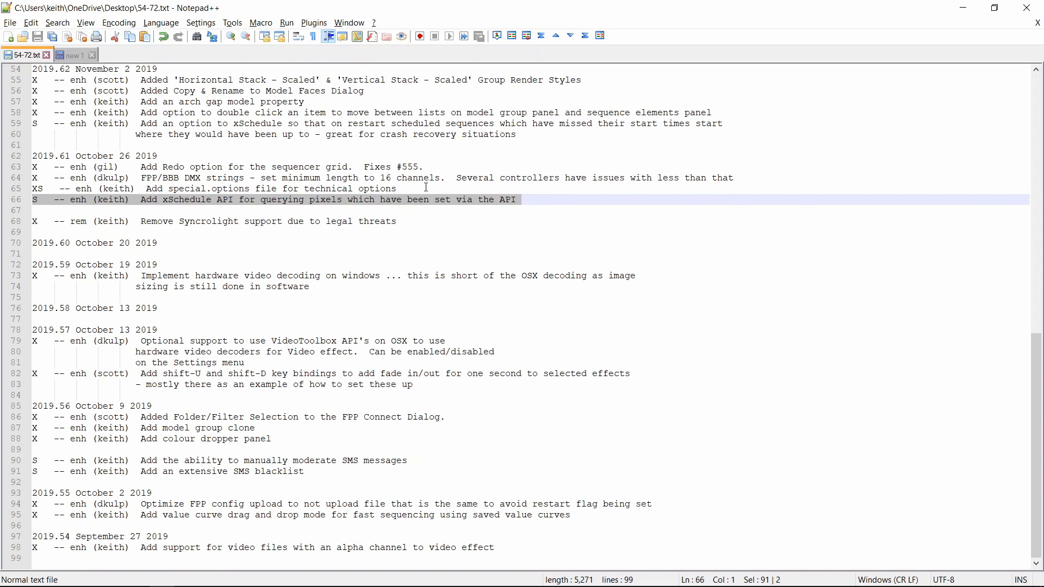
pyautogui.click(397, 189)
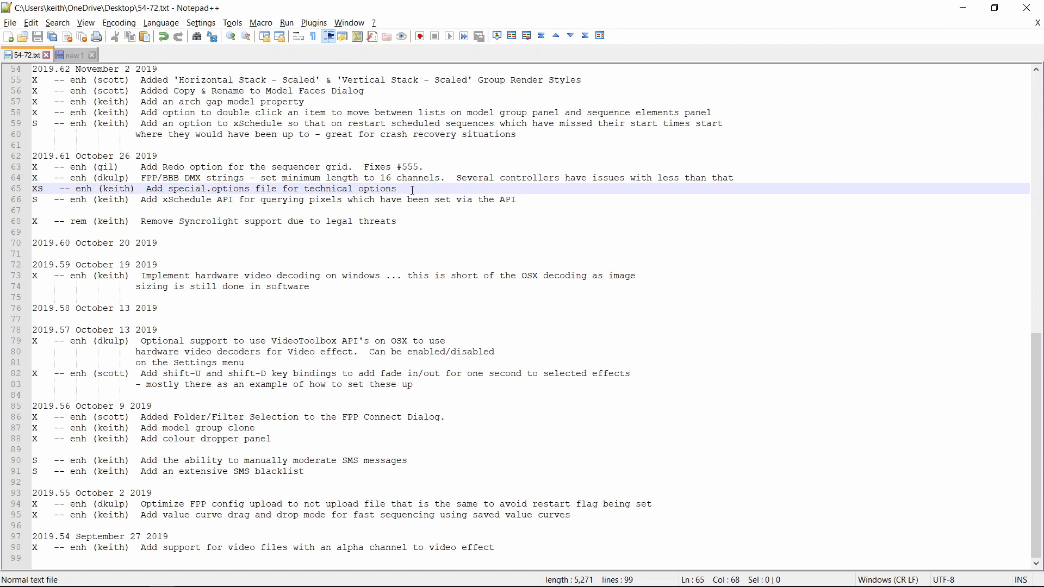
pyautogui.moveTo(413, 190); pyautogui.dragTo(22, 193)
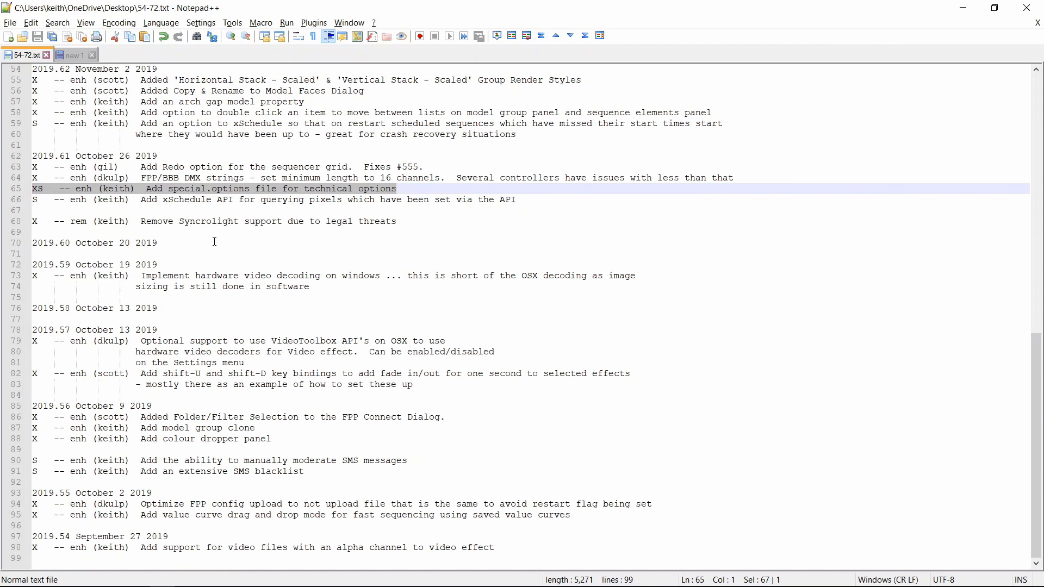
# Step: Switch to the Home show folder in File Explorer and look for the special.options file by its first letter
pyautogui.hotkey('alt', 'Tab')
pyautogui.hotkey('alt', 'Tab')
pyautogui.hotkey('alt', 'Tab')
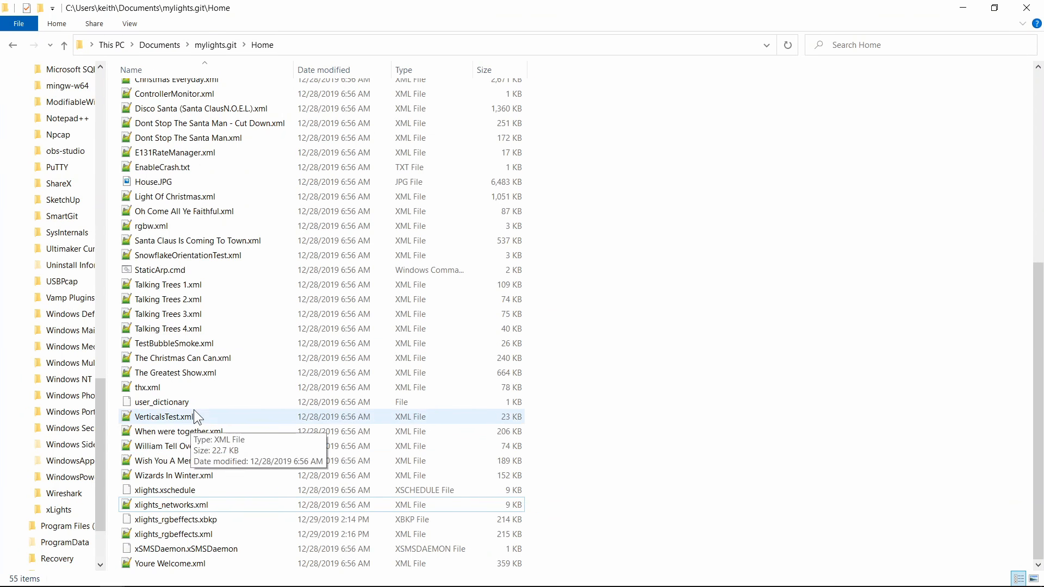
pyautogui.write('sn')
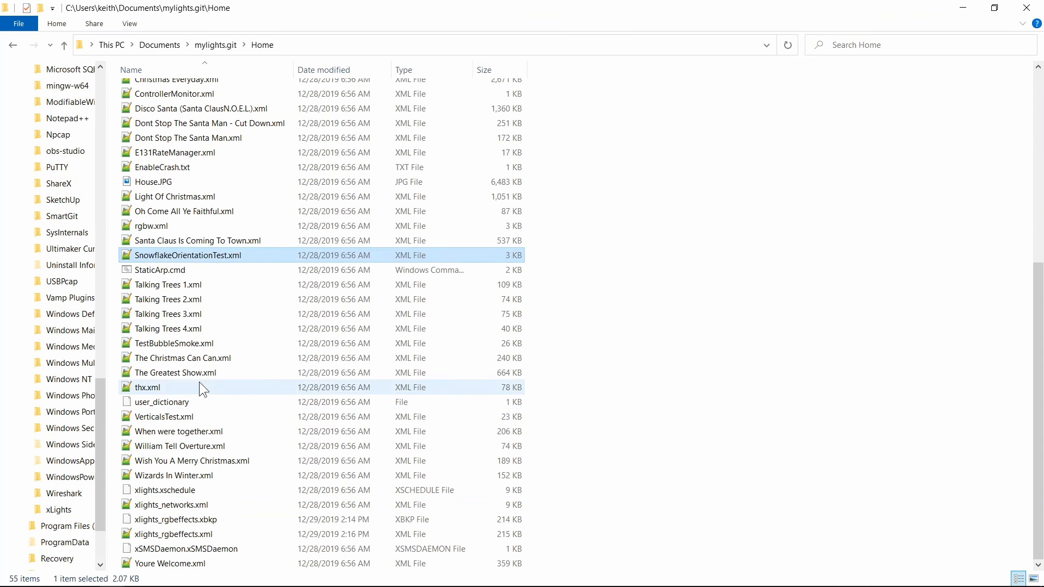
pyautogui.press('s')
pyautogui.press('s')
pyautogui.press('s')
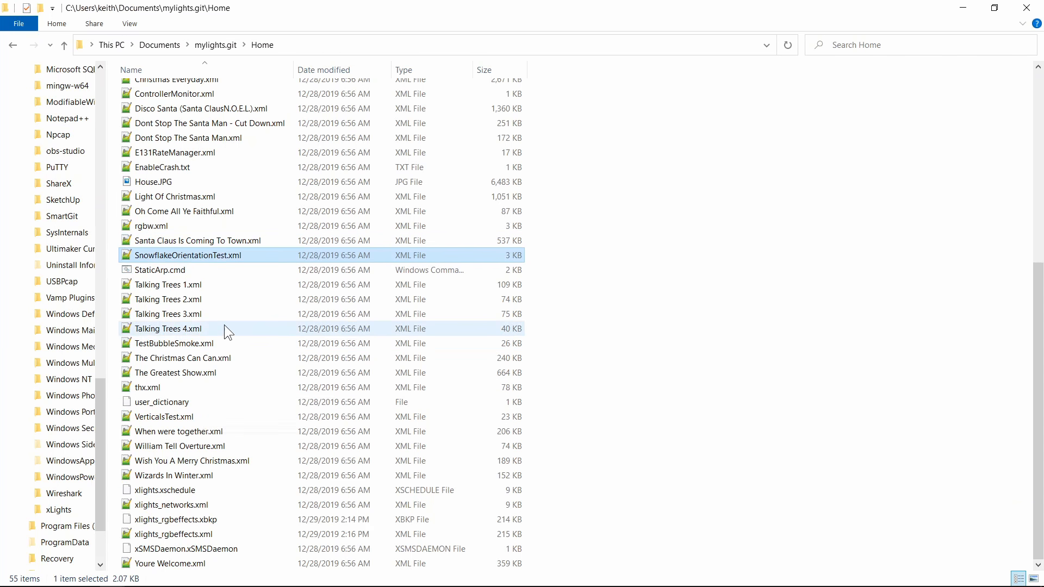
# Step: Switch to the File Explorer window showing the Videos folder and open the folder C:\Program Files\xLights
pyautogui.hotkey('alt', 'Tab')
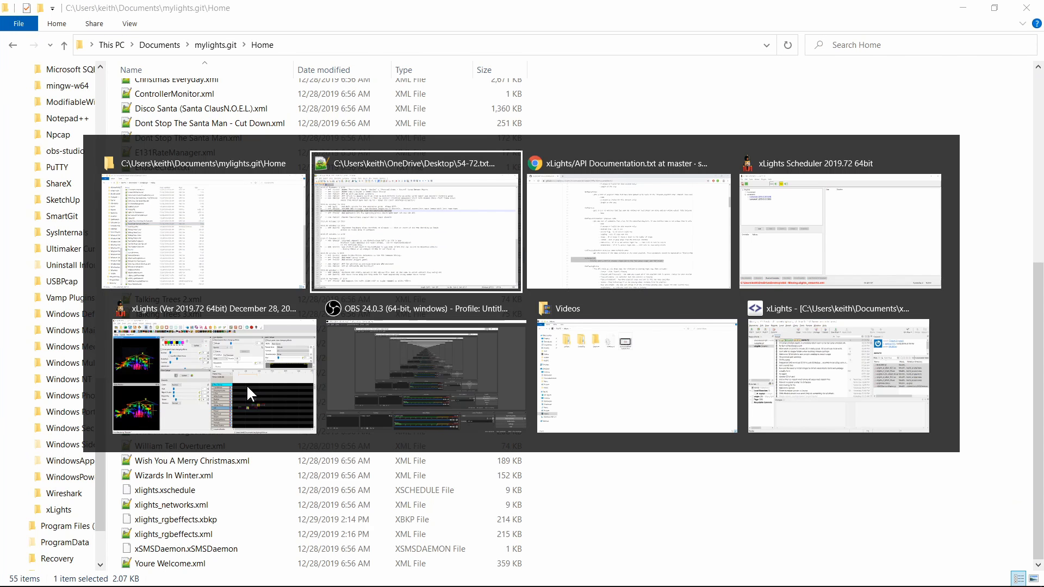
pyautogui.hotkey('alt', 'Tab')
pyautogui.hotkey('alt', 'Tab')
pyautogui.hotkey('alt', 'Tab')
pyautogui.hotkey('alt', 'Tab')
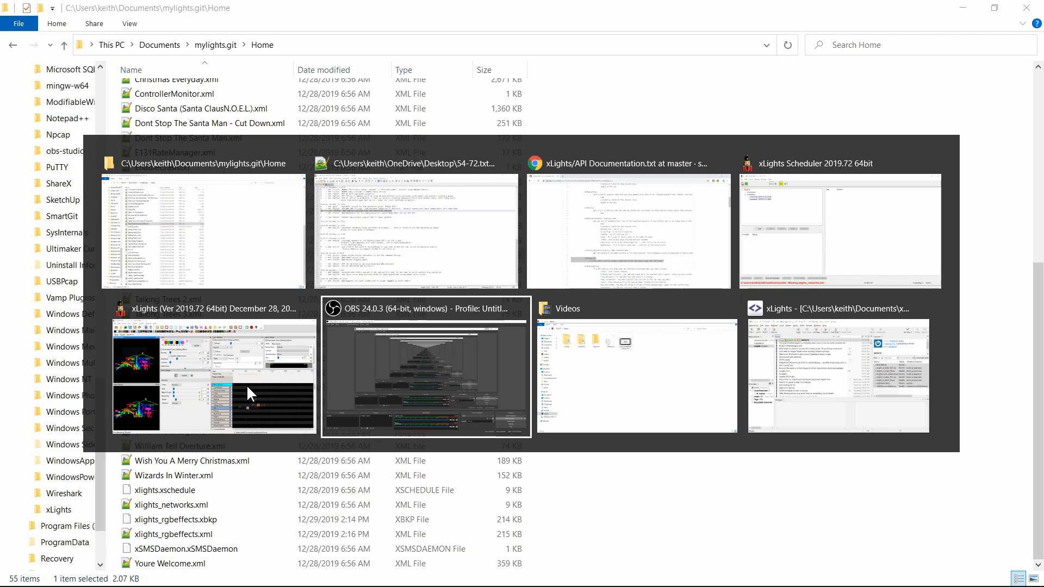
pyautogui.hotkey('alt', 'Tab')
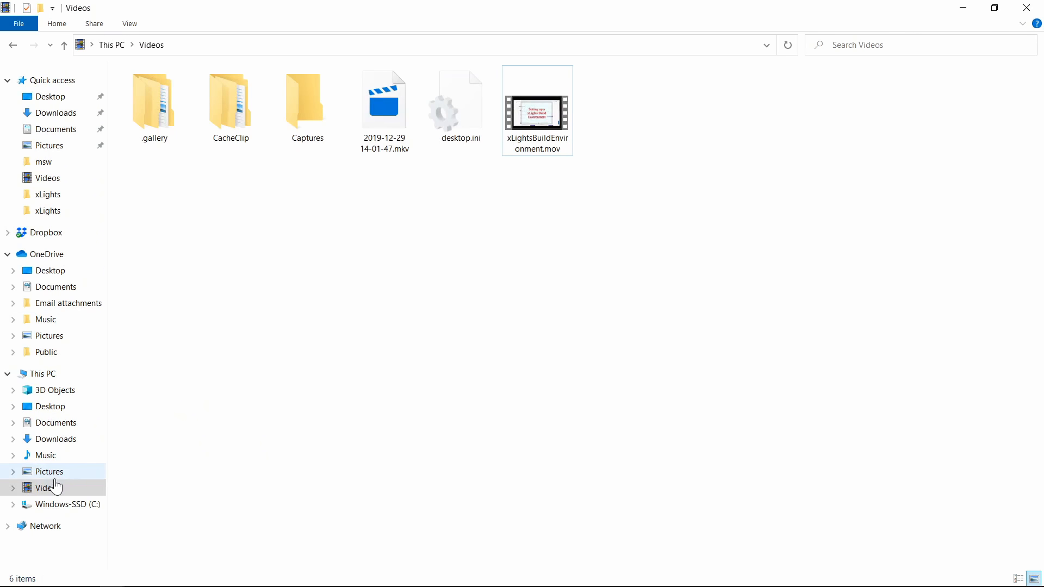
pyautogui.click(56, 504)
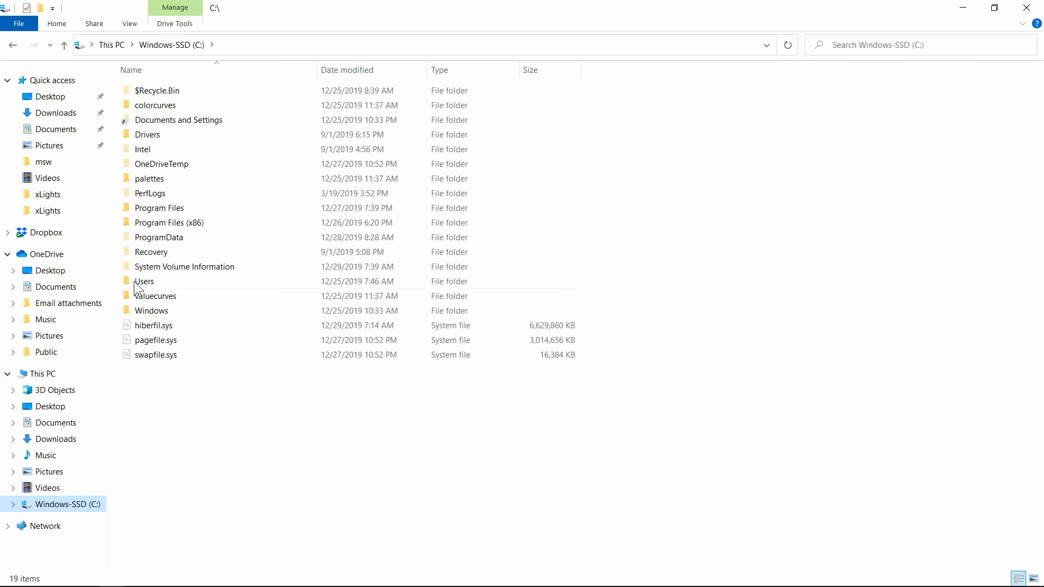
pyautogui.doubleClick(160, 211)
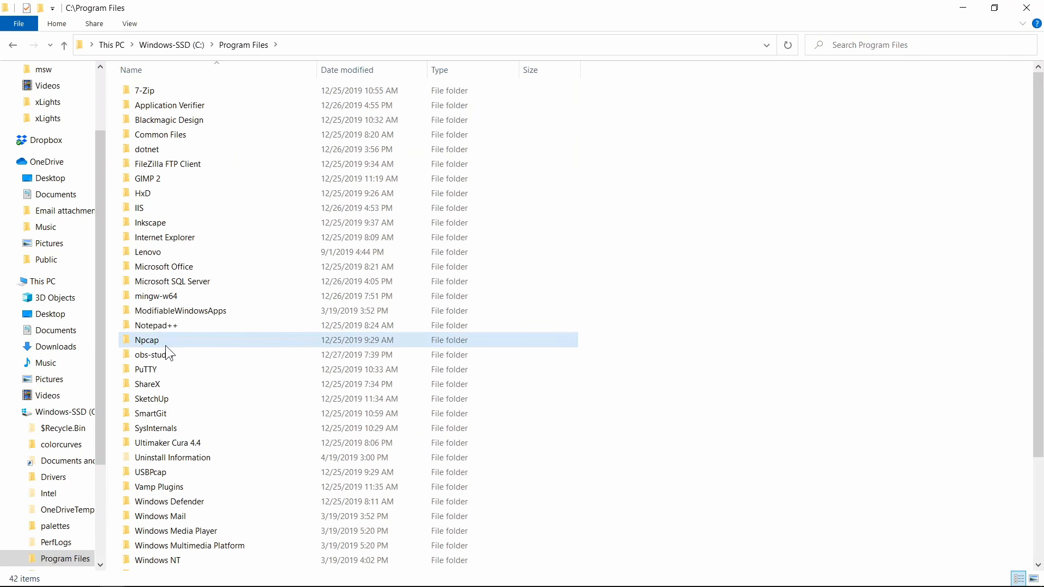
pyautogui.press('x')
pyautogui.press('Return')
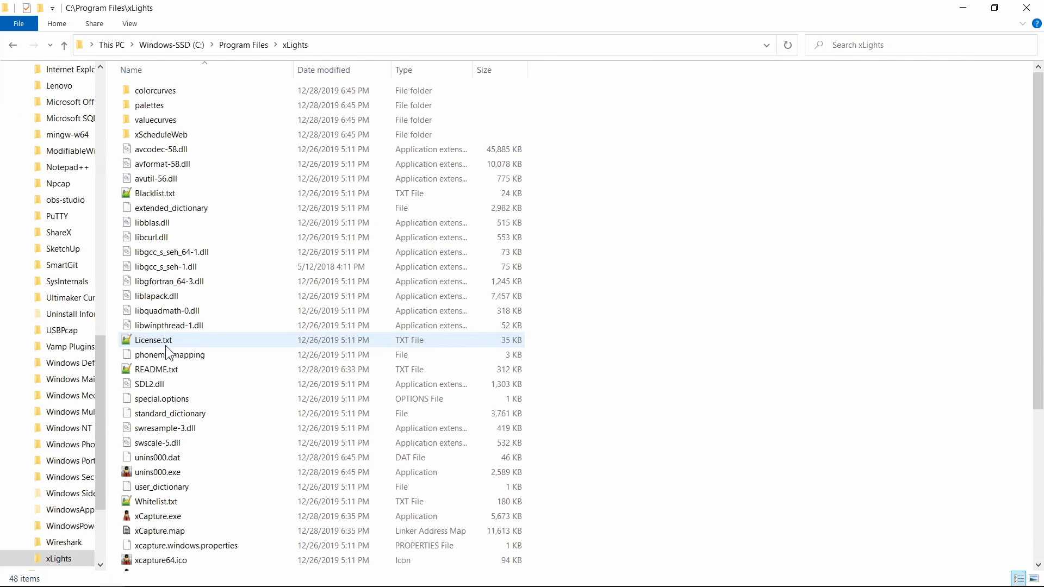
# Step: Open special.options in Notepad++, keeping Notepad++ as the default app for .options files
pyautogui.click(169, 403)
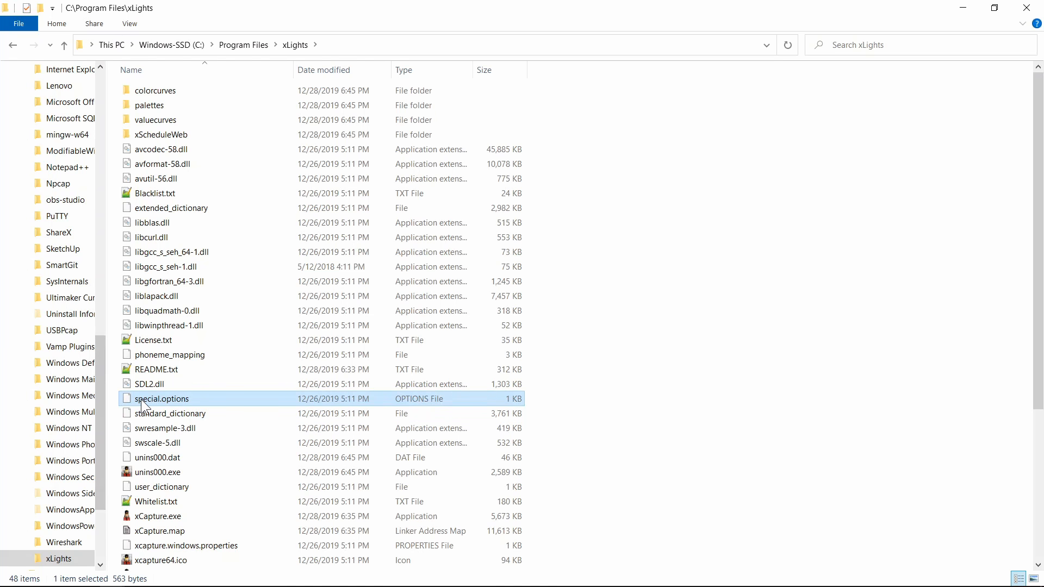
pyautogui.doubleClick(141, 399)
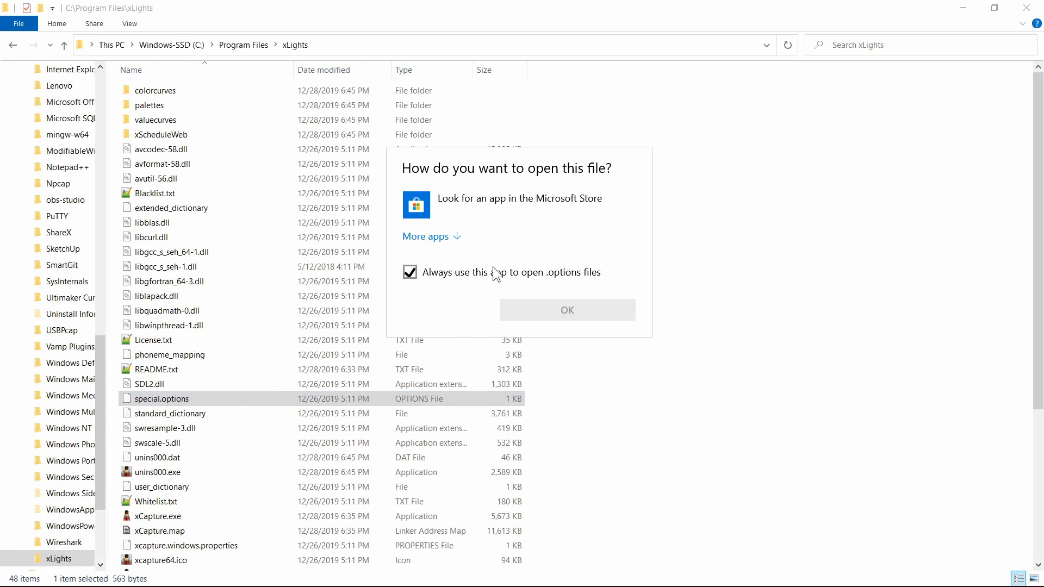
pyautogui.click(440, 242)
pyautogui.click(471, 364)
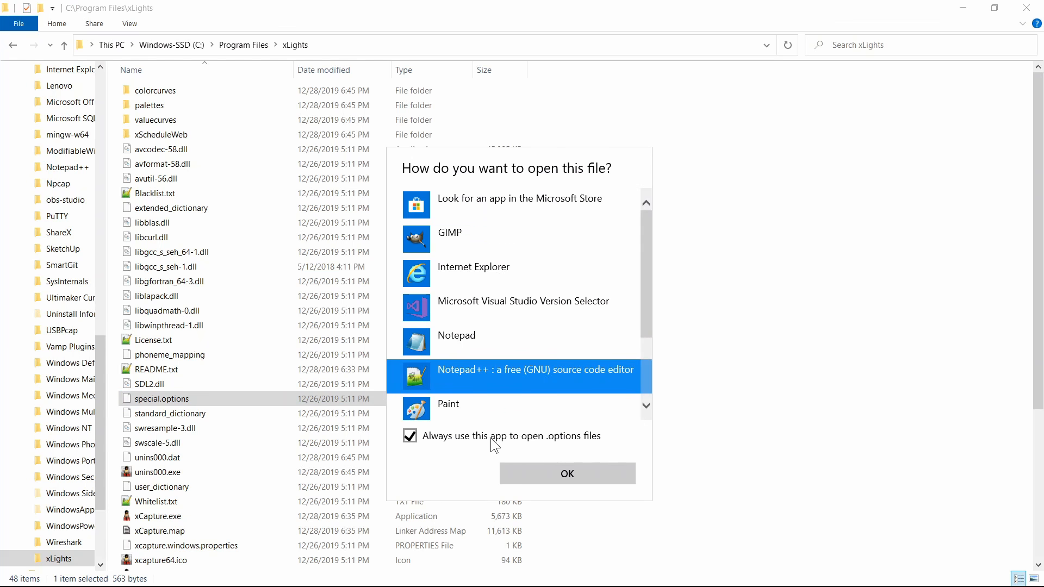
pyautogui.click(517, 471)
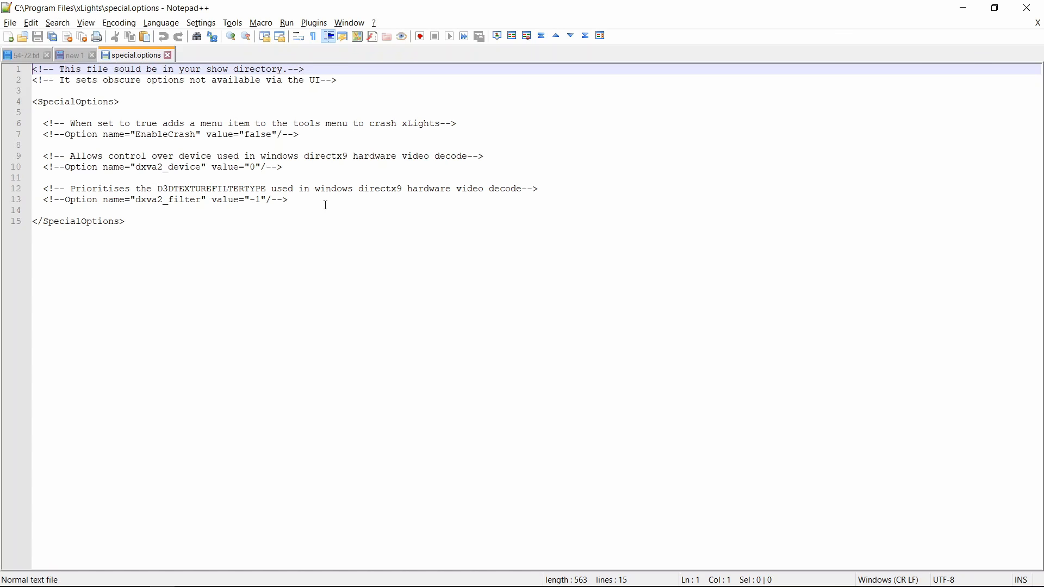
# Step: Close the special.options file, return to the 54-72.txt release notes and clear the highlighted line
pyautogui.click(168, 56)
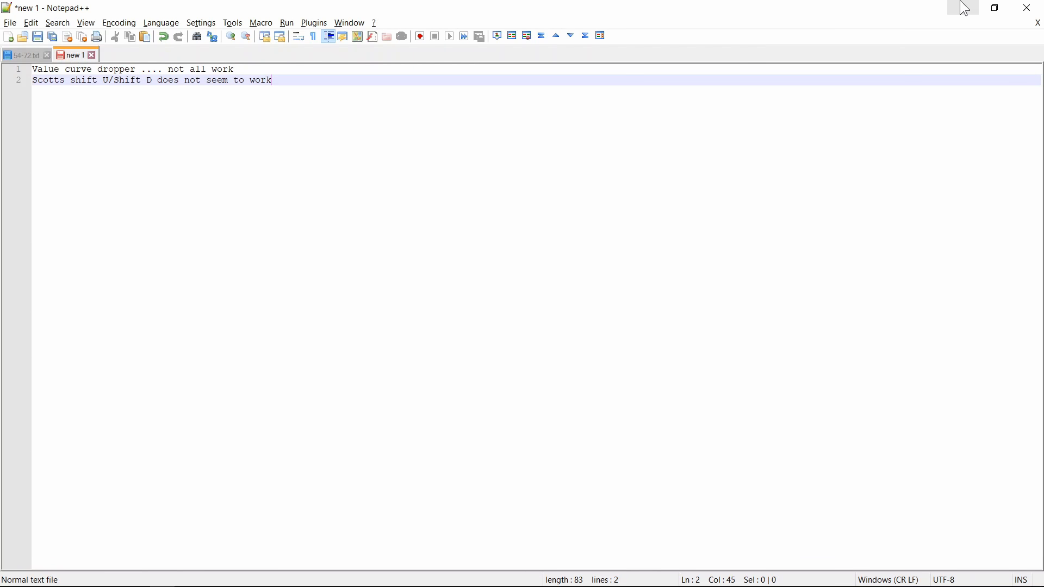
pyautogui.click(26, 56)
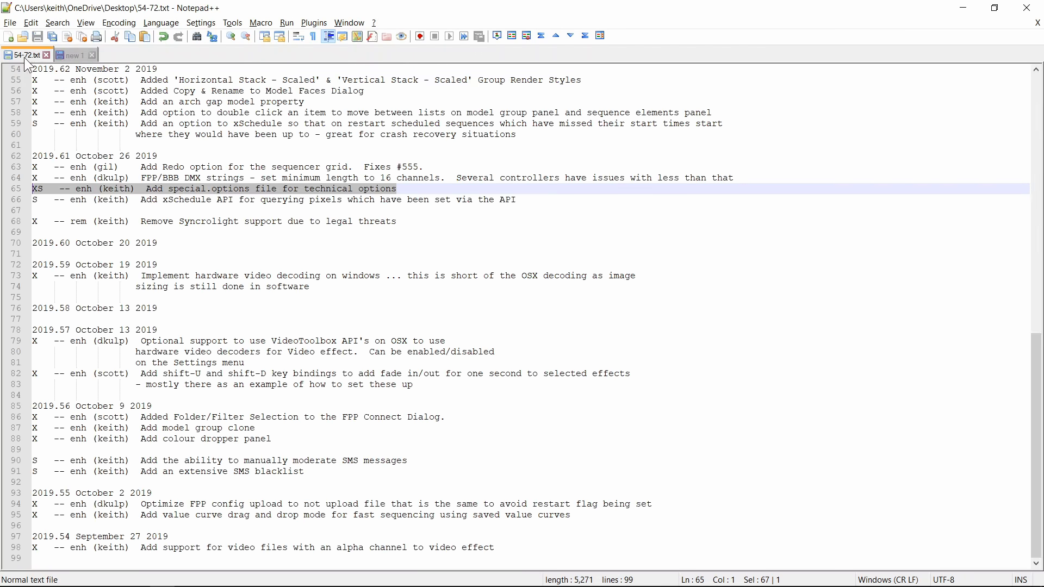
pyautogui.click(433, 190)
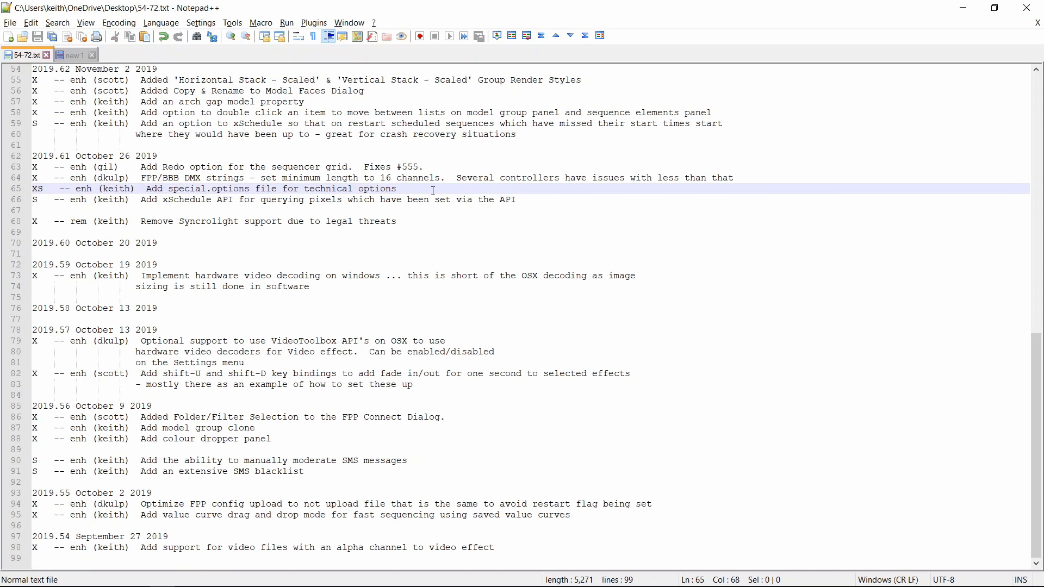
# Step: Highlight the 2019.61 entry about the 16-channel minimum length for FPP/BBB DMX strings
pyautogui.press('Right')
pyautogui.press('Up')
pyautogui.hotkey('shift', 'Up')
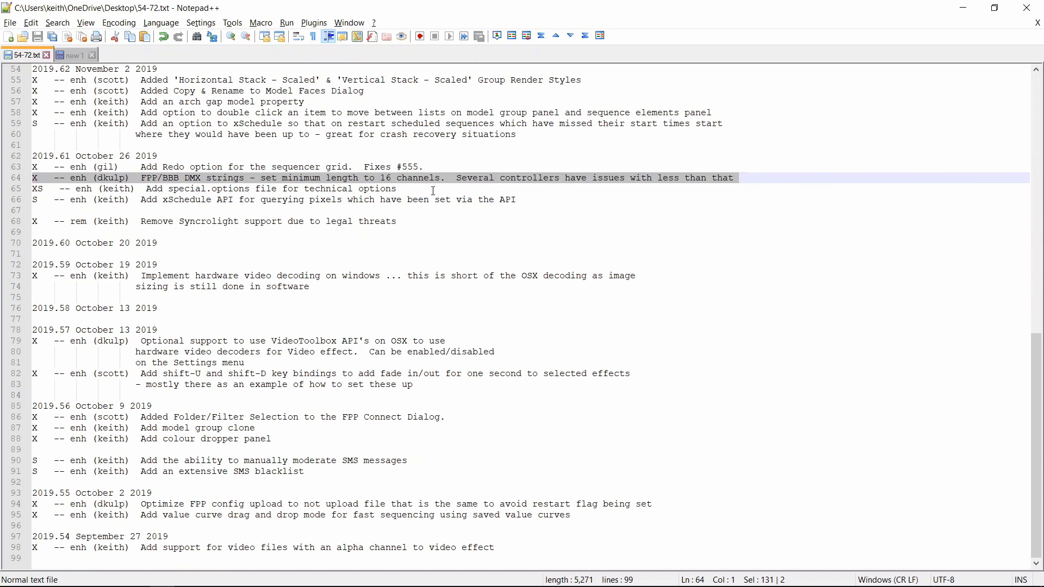
pyautogui.press('Down')
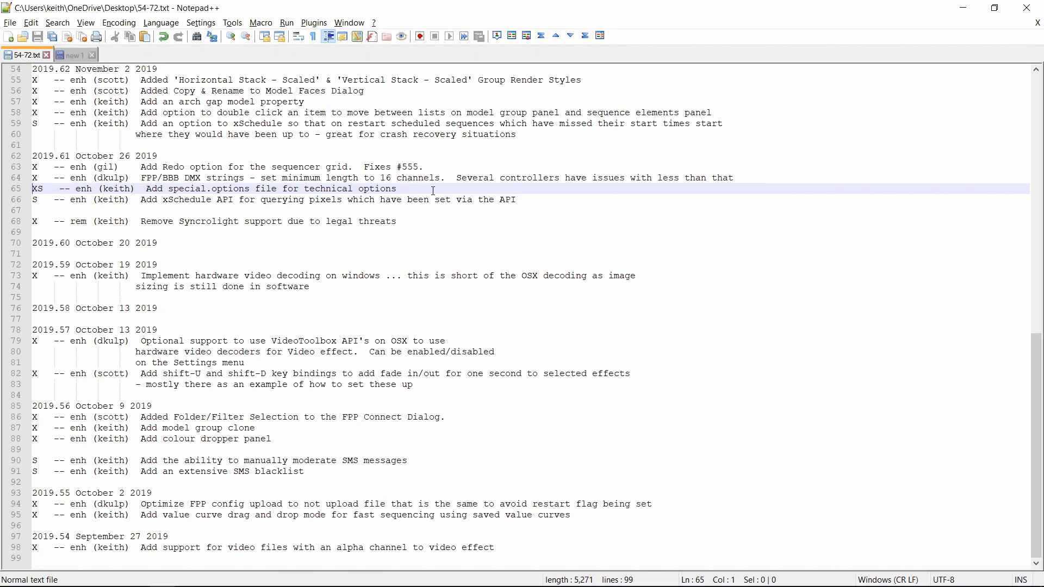
pyautogui.hotkey('shift', 'Up')
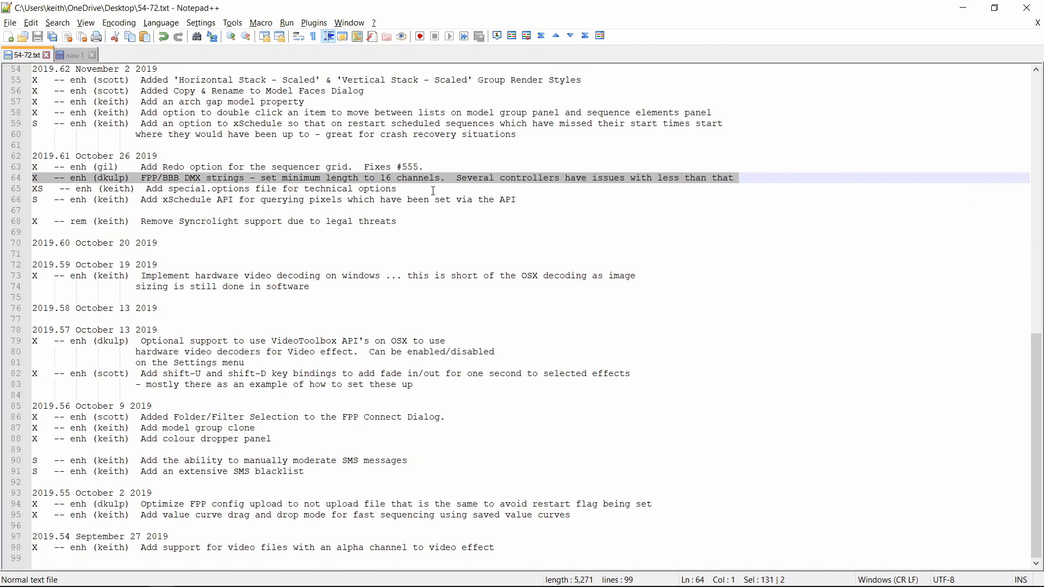
pyautogui.press('Down')
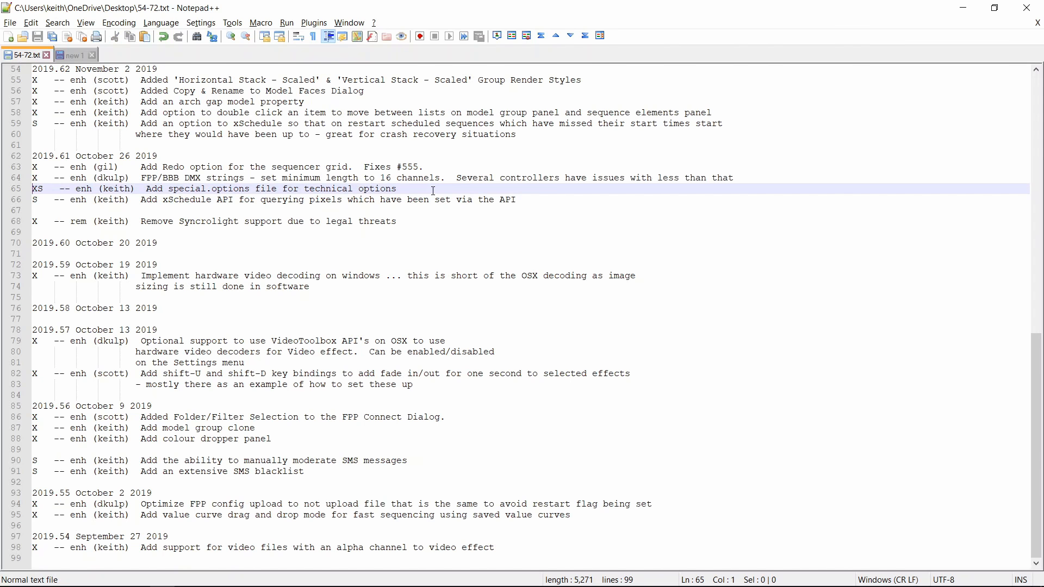
pyautogui.hotkey('shift', 'Up')
pyautogui.press('Down')
pyautogui.hotkey('shift', 'Up')
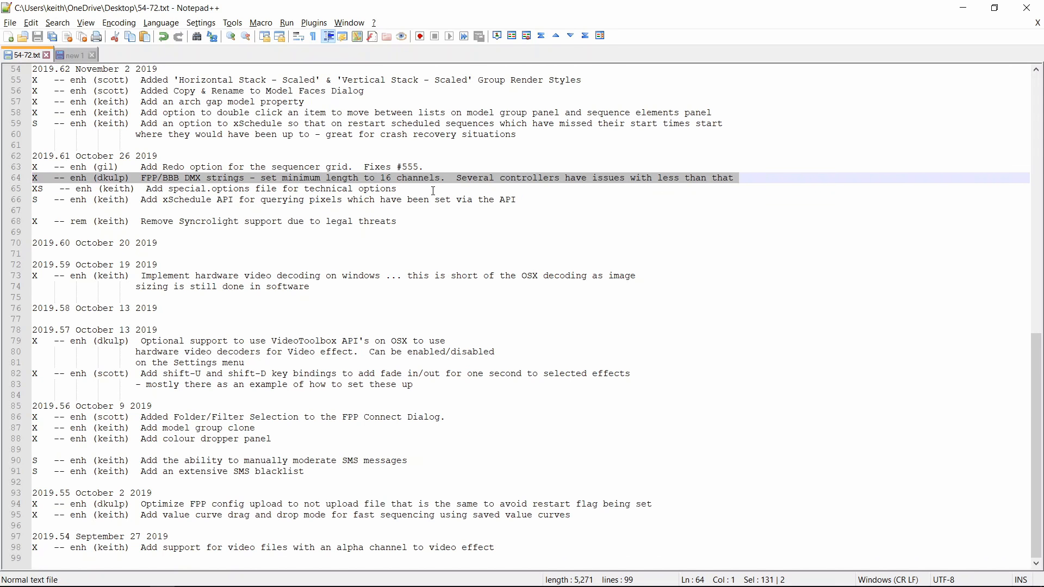
# Step: Highlight the 2019.61 entry about the Redo option for the sequencer grid, and switch to the xLights sequencer
pyautogui.press('Up')
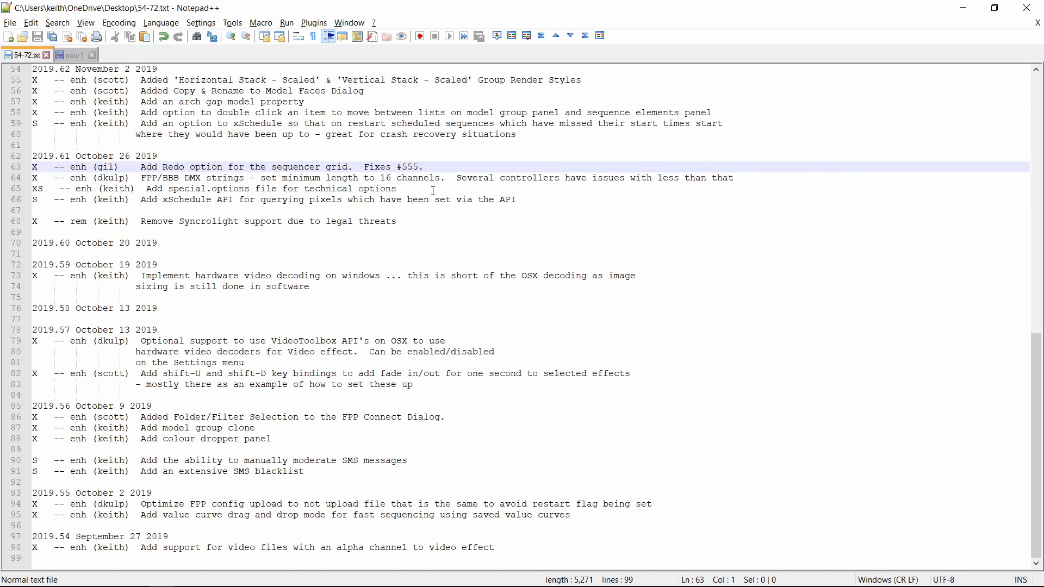
pyautogui.hotkey('shift', 'Down')
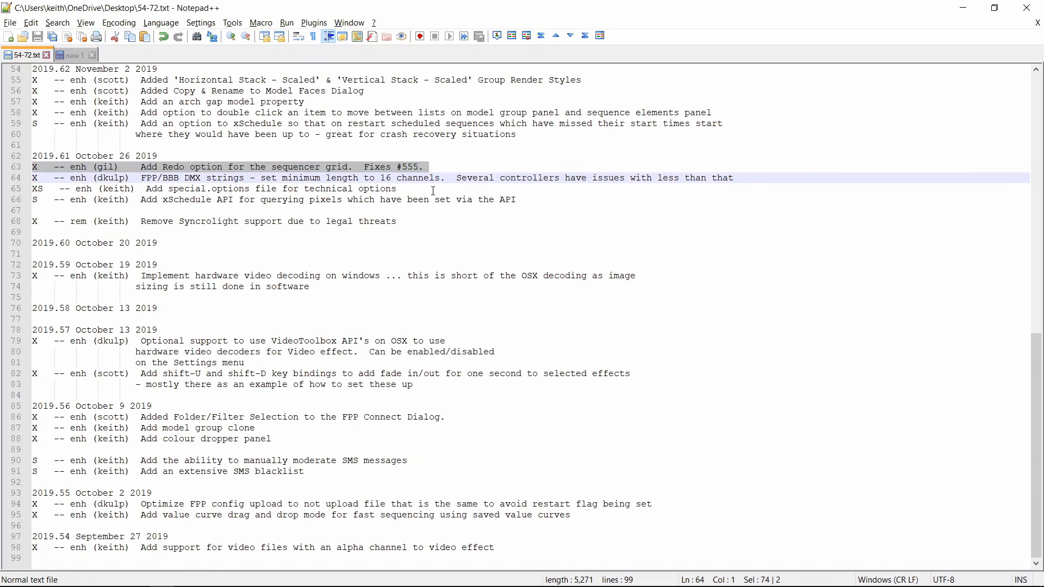
pyautogui.hotkey('alt', 'Tab')
pyautogui.hotkey('alt', 'Tab')
pyautogui.hotkey('alt', 'Tab')
pyautogui.hotkey('alt', 'Tab')
pyautogui.hotkey('alt', 'Tab')
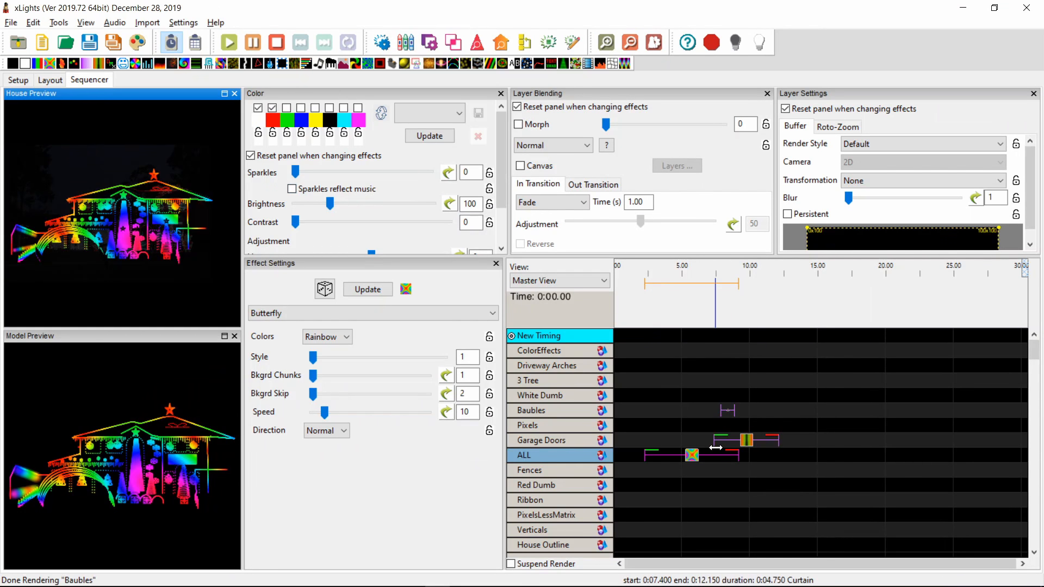
# Step: Move the Garage Doors Curtain effect to start at 12.000 seconds, and try deleting it and undoing the deletion
pyautogui.moveTo(746, 443); pyautogui.dragTo(810, 443)
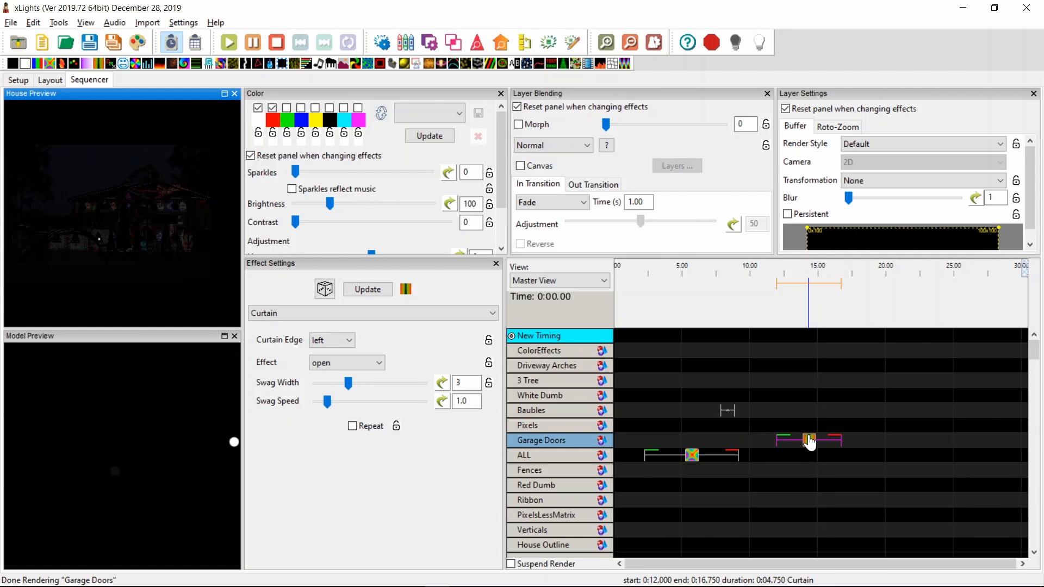
pyautogui.press('Delete')
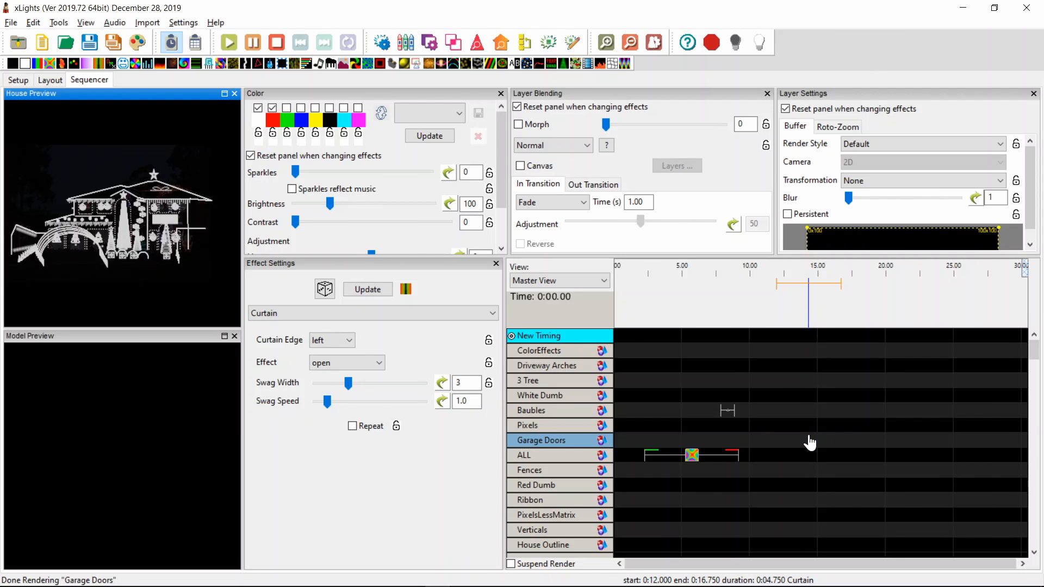
pyautogui.hotkey('ctrl', 'z')
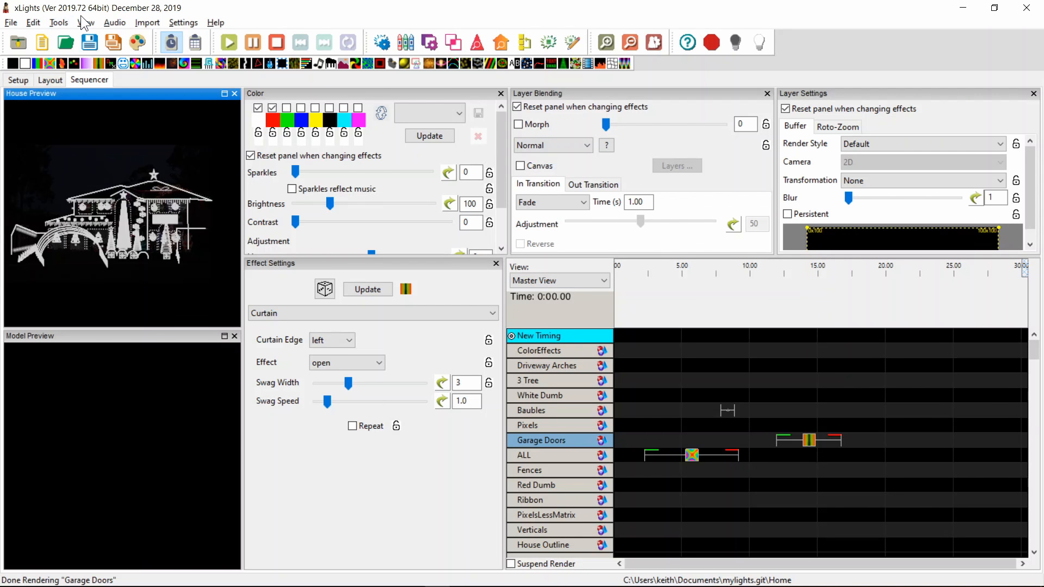
# Step: Check the edit commands for Redo, and undo the Curtain effect's move on the Garage Doors row
pyautogui.click(65, 26)
pyautogui.moveTo(38, 24)
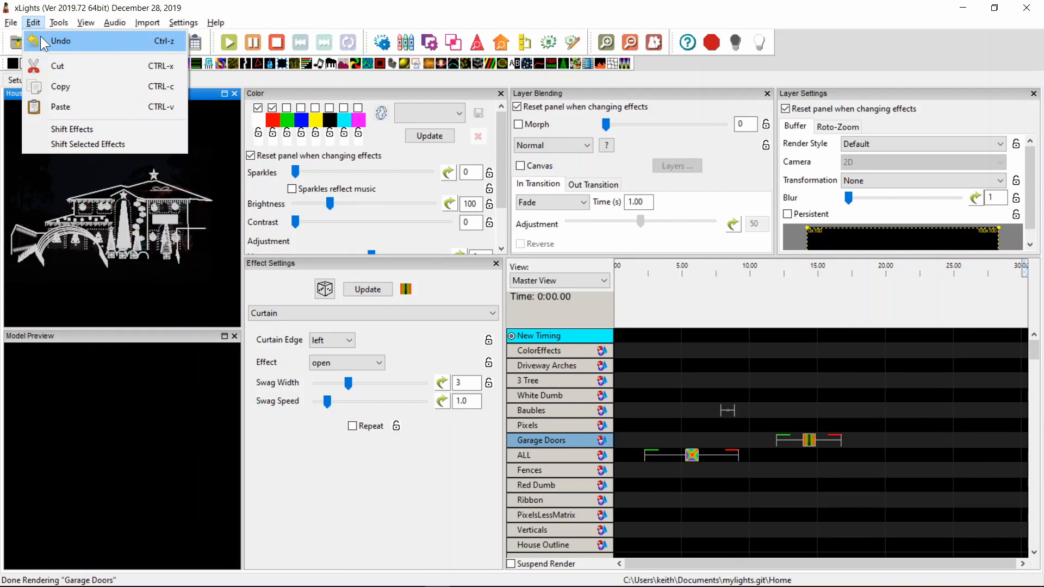
pyautogui.rightClick(761, 368)
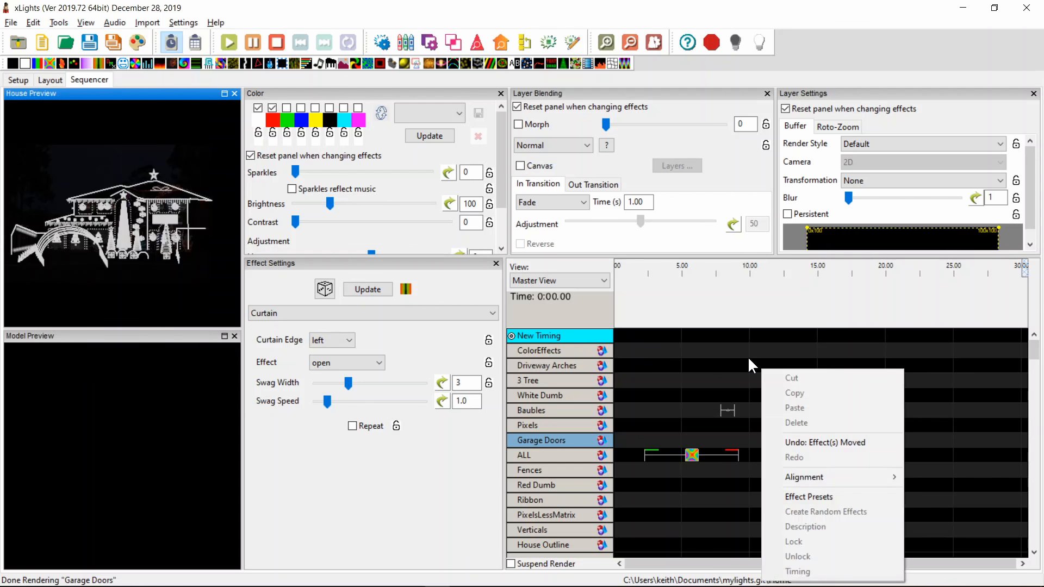
pyautogui.click(808, 442)
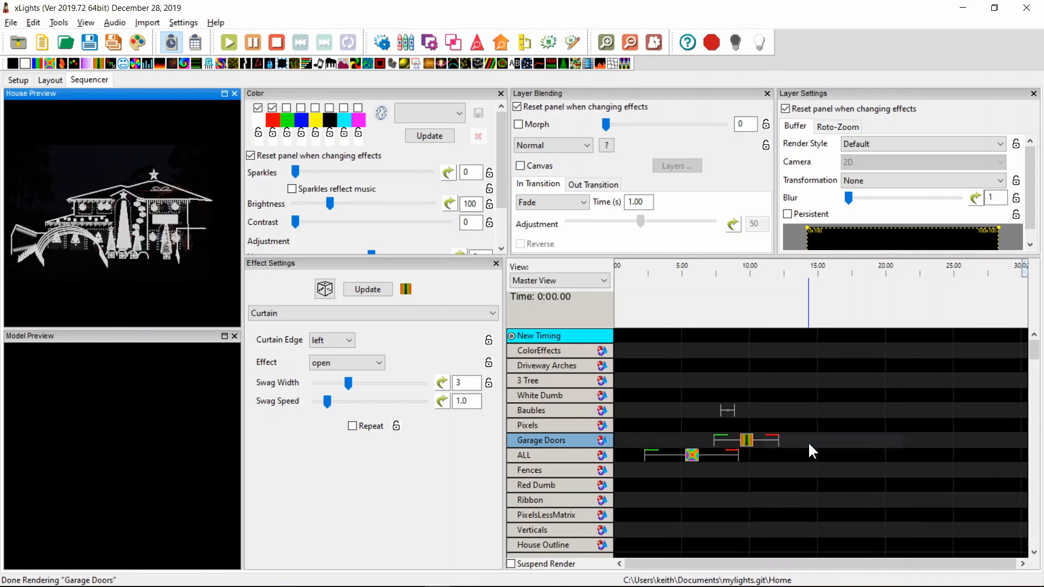
# Step: Examine the Undo and Redo commands offered in the sequencer grid around the Garage Doors Curtain effect
pyautogui.rightClick(750, 443)
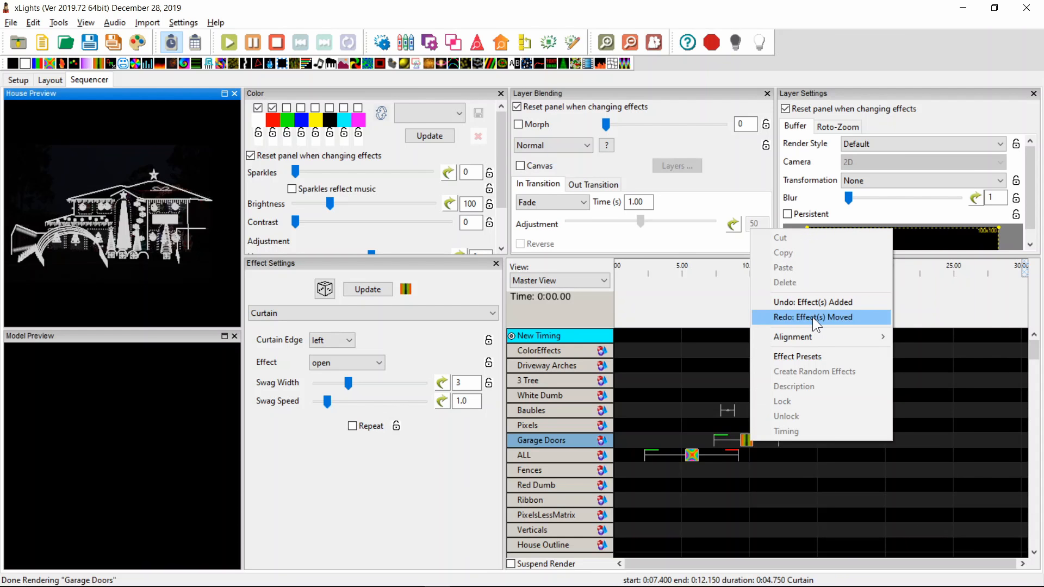
pyautogui.click(917, 437)
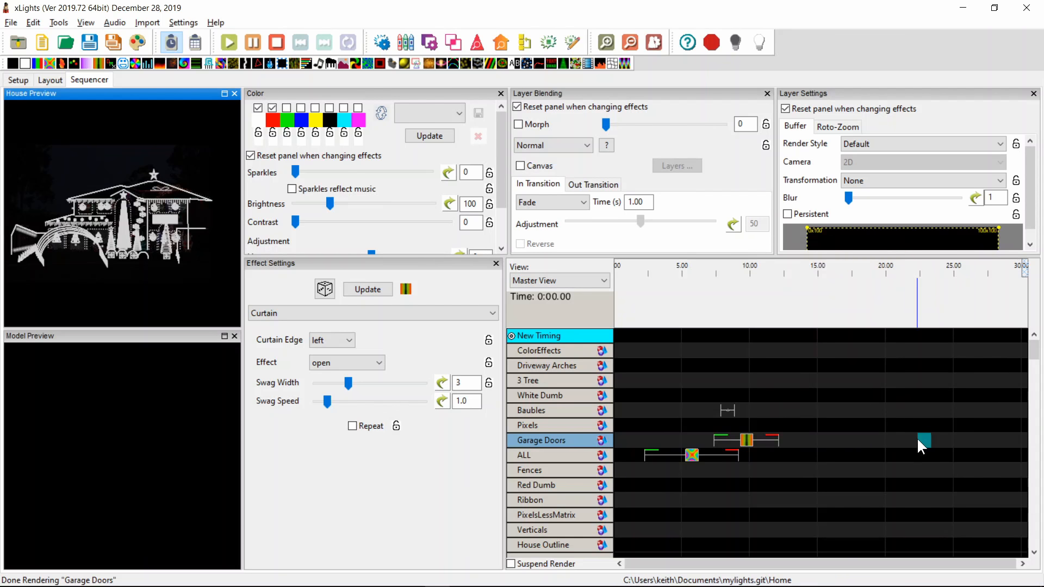
pyautogui.click(887, 425)
pyautogui.rightClick(750, 439)
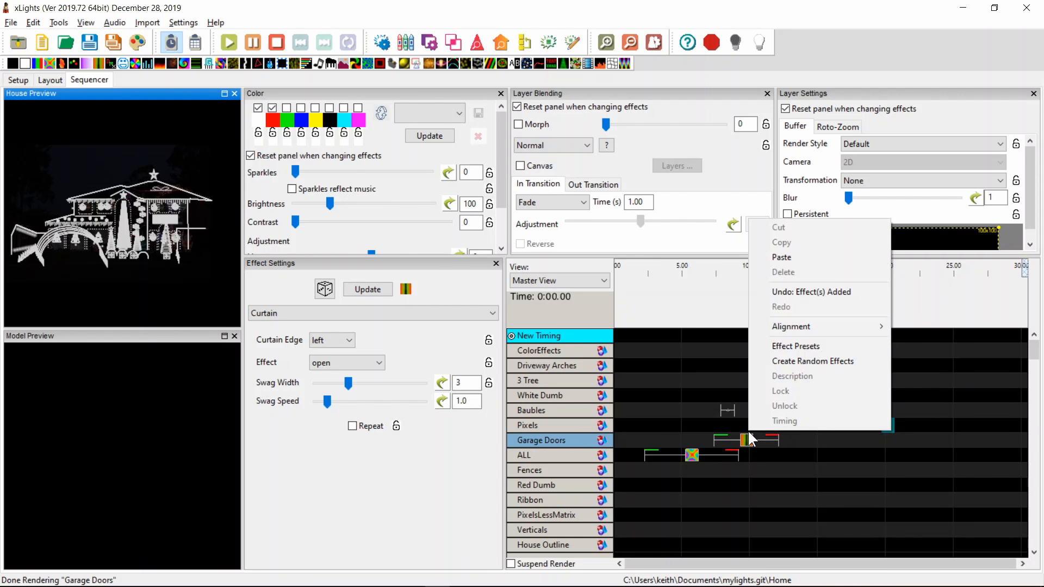
pyautogui.click(827, 495)
pyautogui.click(748, 441)
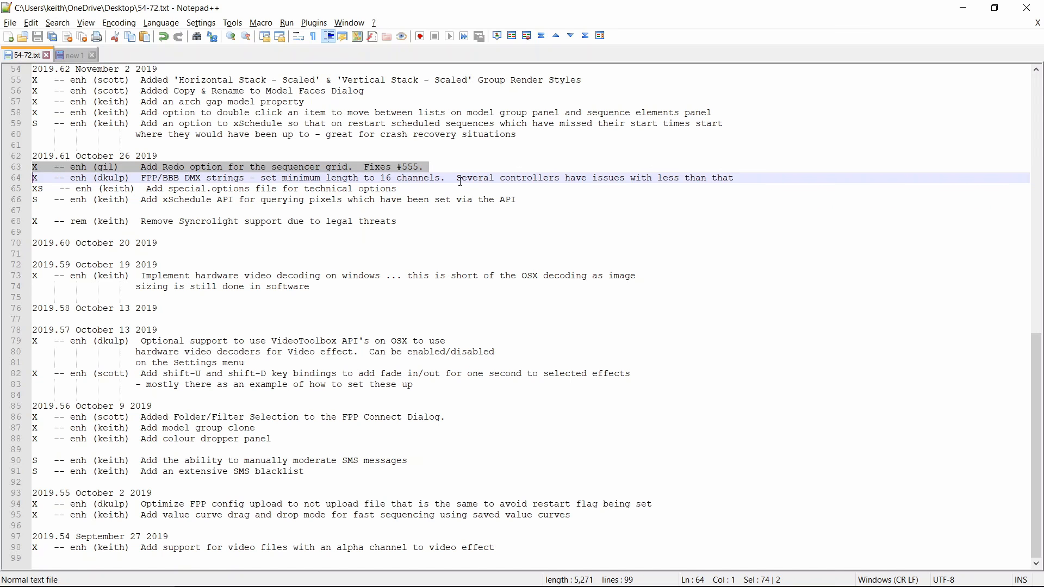
# Step: Highlight the 2019.62 release note about restarted xSchedule sequences resuming where they would have been up to
pyautogui.press('Up')
pyautogui.press('Up')
pyautogui.press('Up')
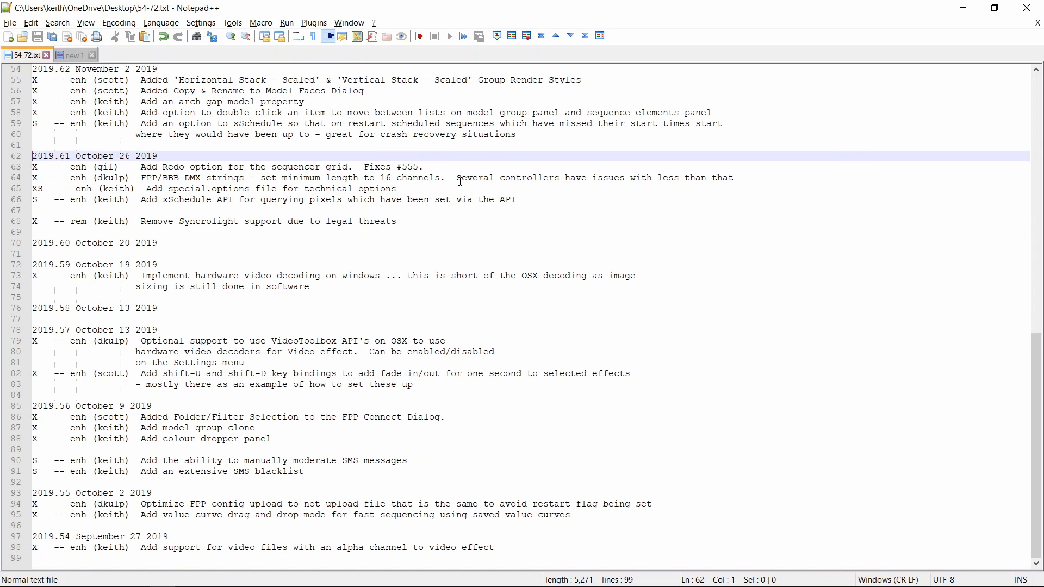
pyautogui.press('Down')
pyautogui.hotkey('shift', 'Up')
pyautogui.hotkey('shift', 'Up')
pyautogui.hotkey('shift', 'Up')
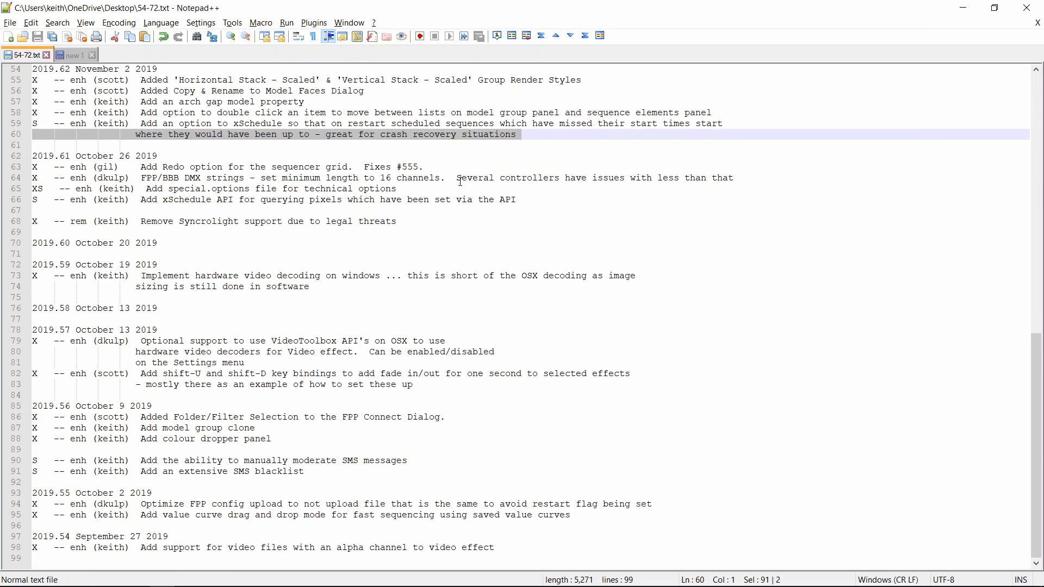
pyautogui.press('Down')
pyautogui.press('Down')
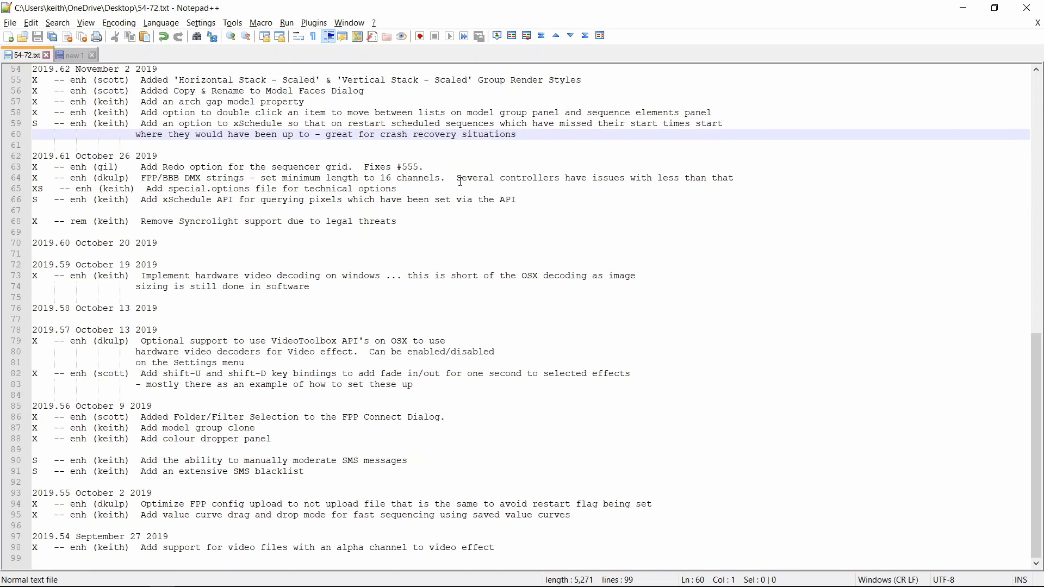
pyautogui.hotkey('shift', 'Up')
pyautogui.hotkey('shift', 'Up')
# Step: Switch to xLights Scheduler, try enabling "Late starting scheduled sequence uses time to determine start location" in the options, and cancel the dialog
pyautogui.hotkey('alt', 'Tab')
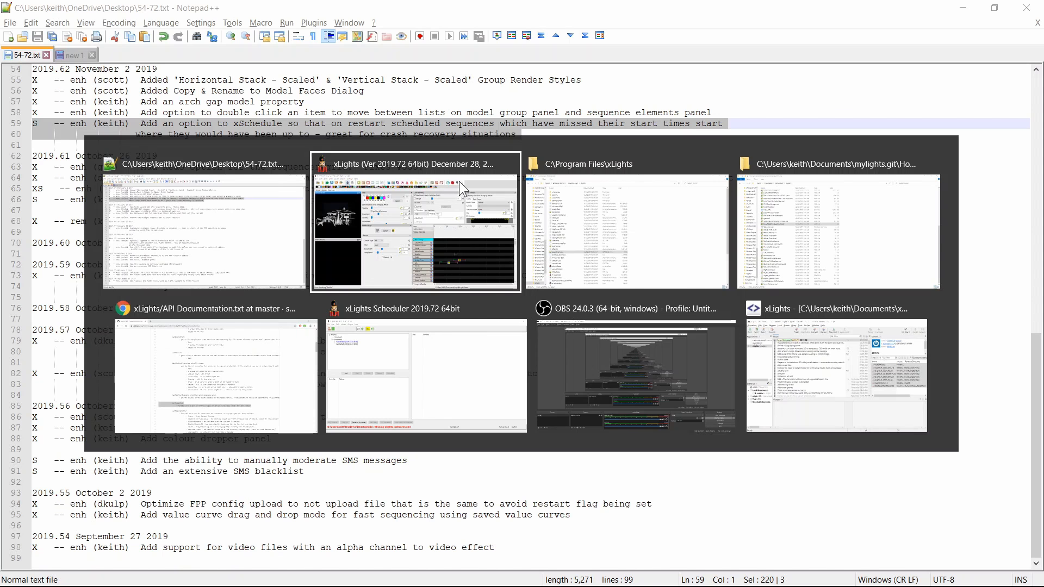
pyautogui.hotkey('alt', 'Tab')
pyautogui.hotkey('alt', 'Tab')
pyautogui.hotkey('alt', 'Tab')
pyautogui.hotkey('alt', 'Tab')
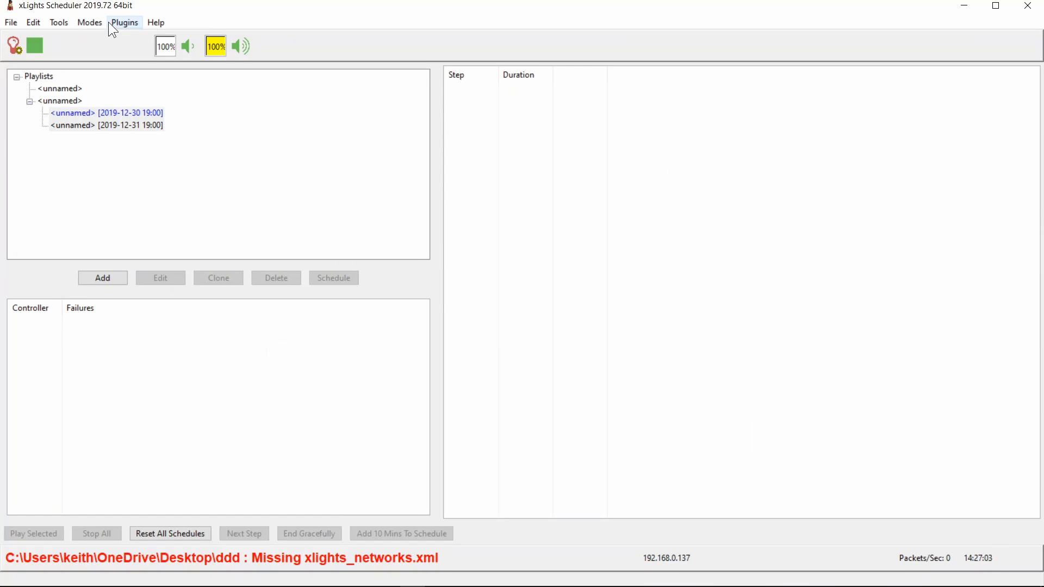
pyautogui.click(37, 23)
pyautogui.click(52, 128)
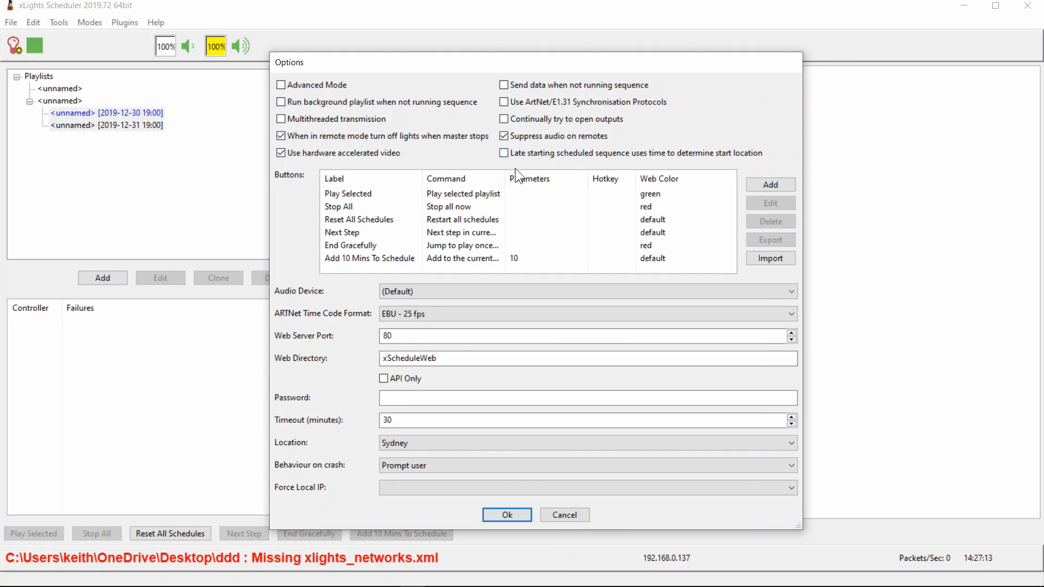
pyautogui.click(504, 154)
pyautogui.click(567, 517)
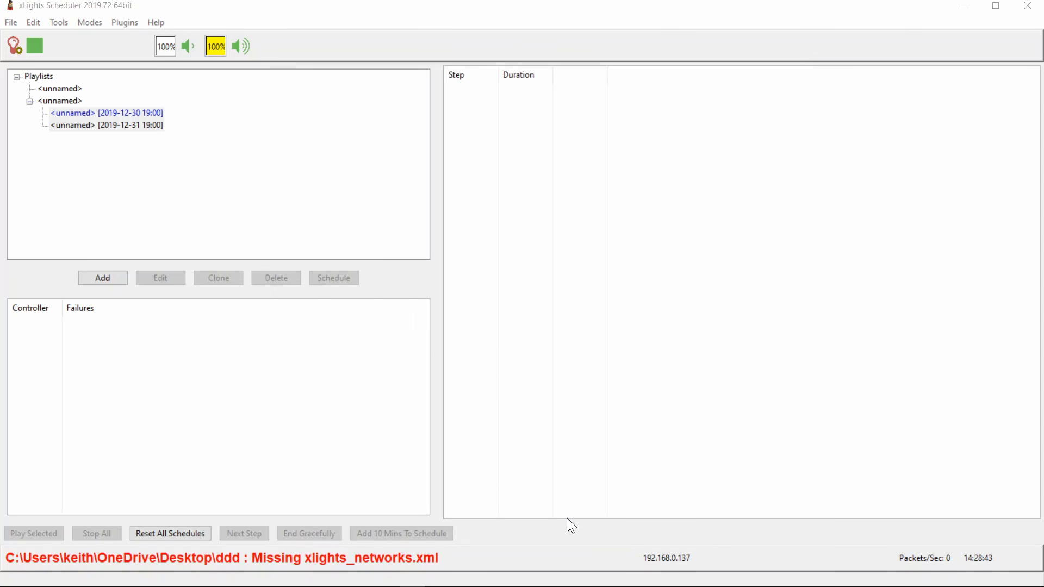
# Step: Return to the release notes and highlight the 2019.62 entry about double-click moves between lists on the model group panel
pyautogui.hotkey('alt', 'Tab')
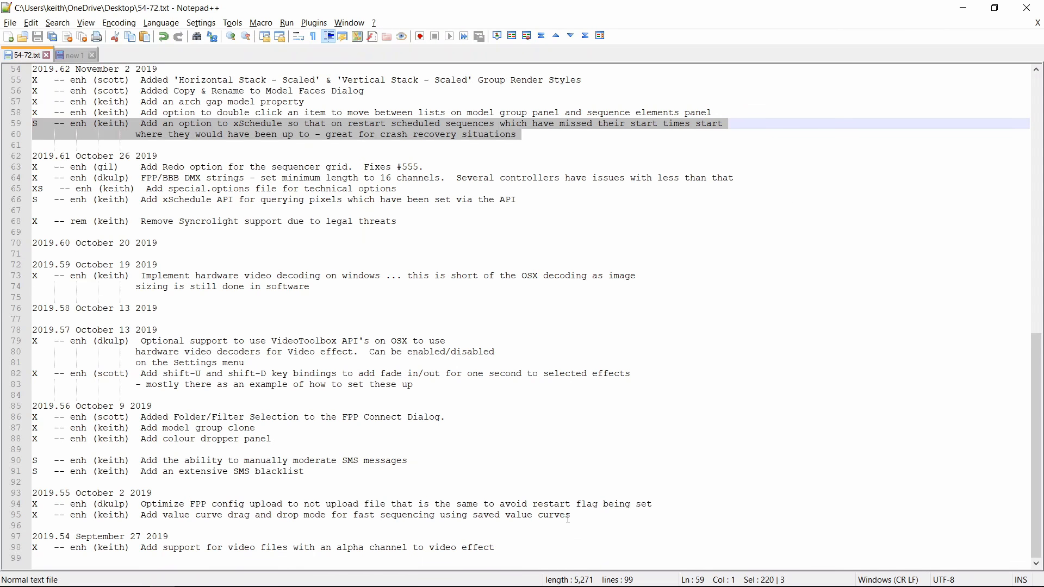
pyautogui.press('Down')
pyautogui.press('Up')
pyautogui.press('Up')
pyautogui.press('Down')
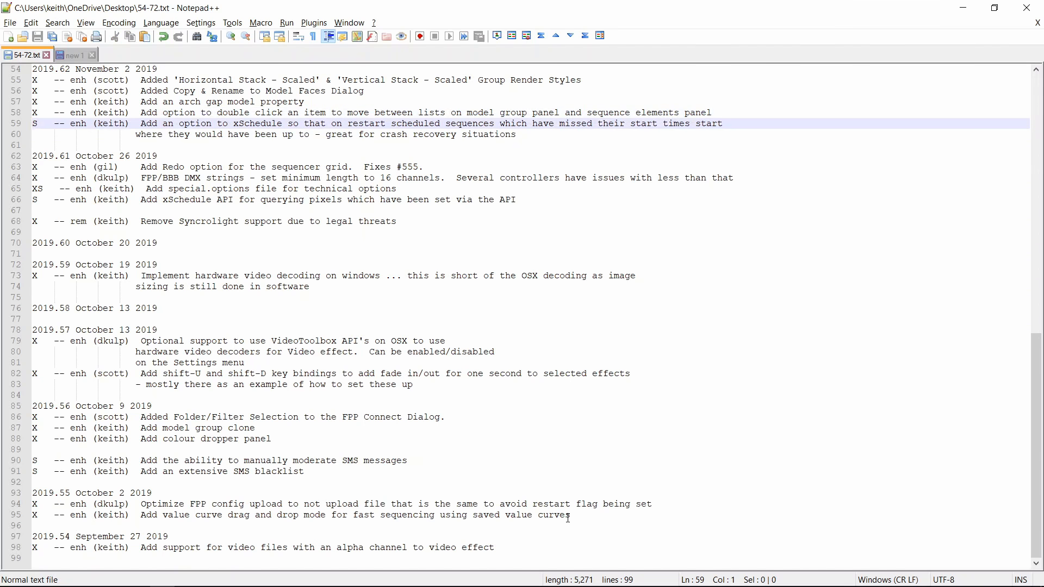
pyautogui.hotkey('shift', 'Up')
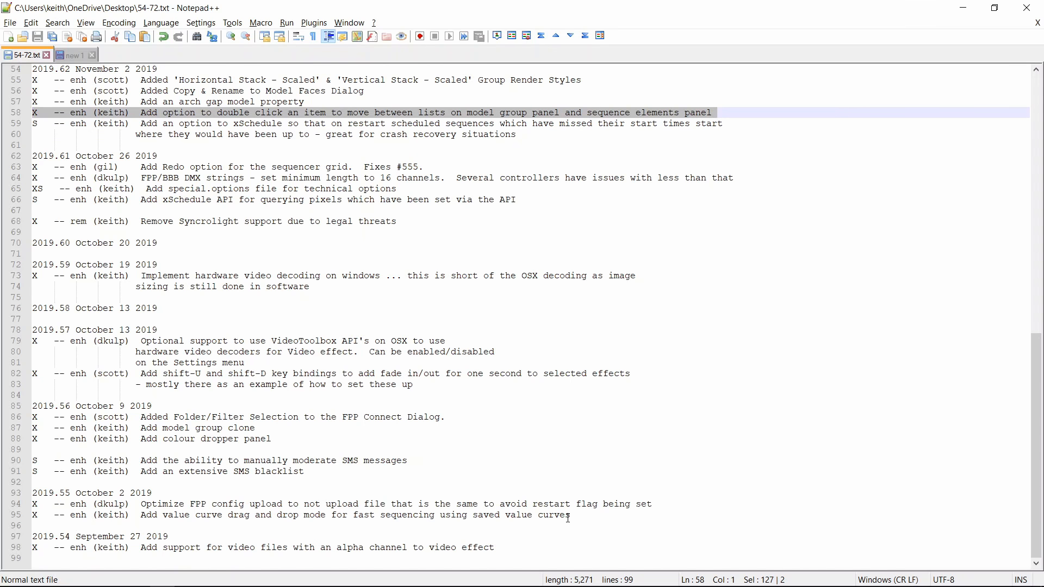
# Step: In the xLights layout, remove Snowflake 4 from the All Snowflakes group and add A Frame Reindeer to it
pyautogui.hotkey('alt', 'Tab')
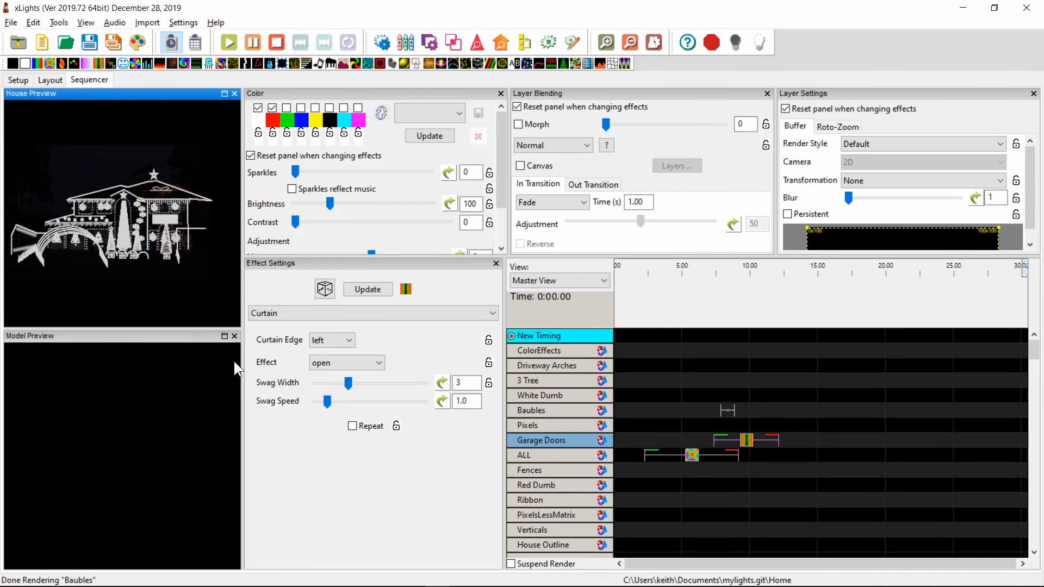
pyautogui.click(58, 80)
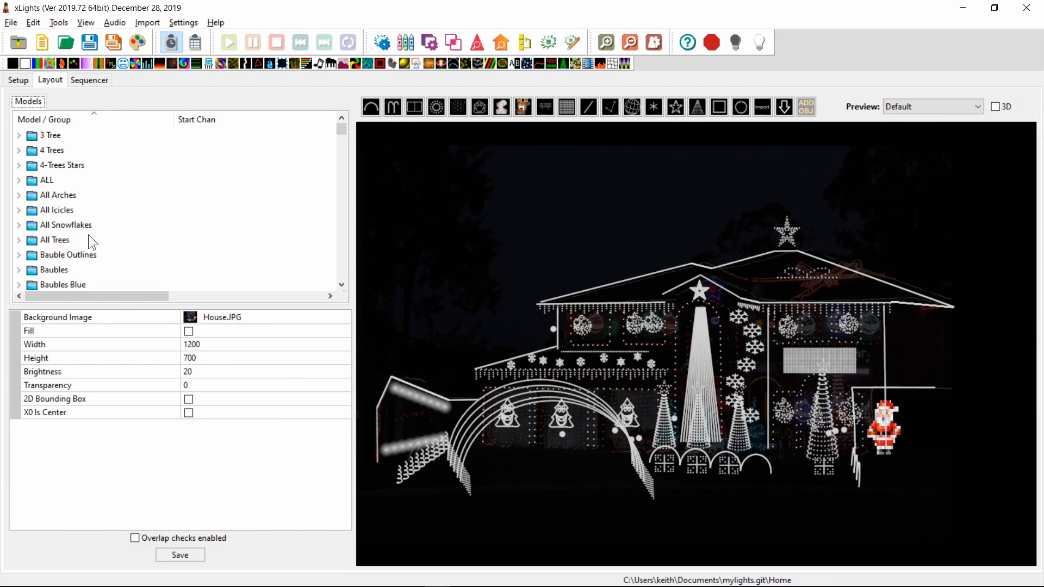
pyautogui.click(70, 225)
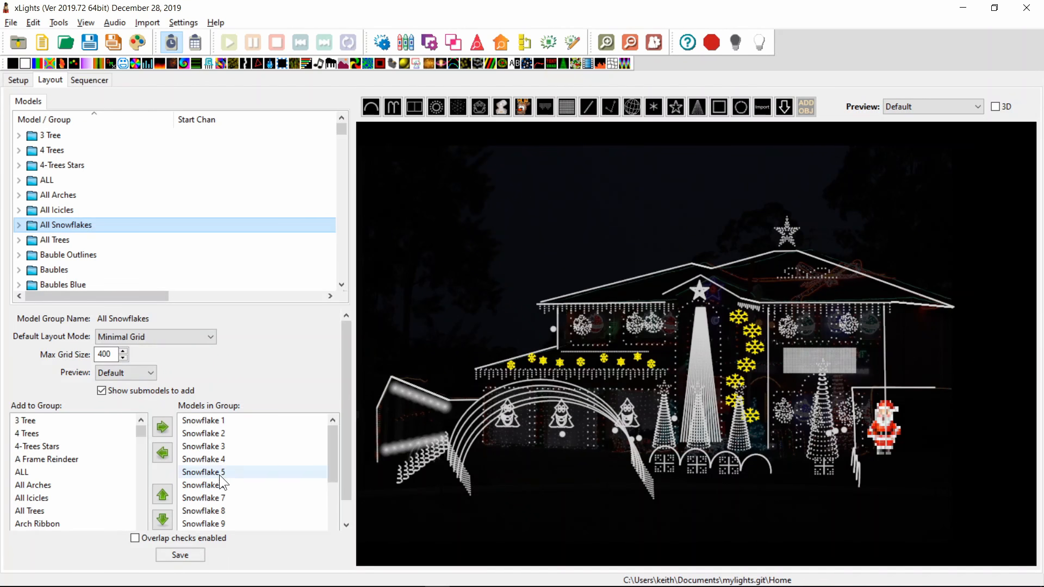
pyautogui.doubleClick(208, 459)
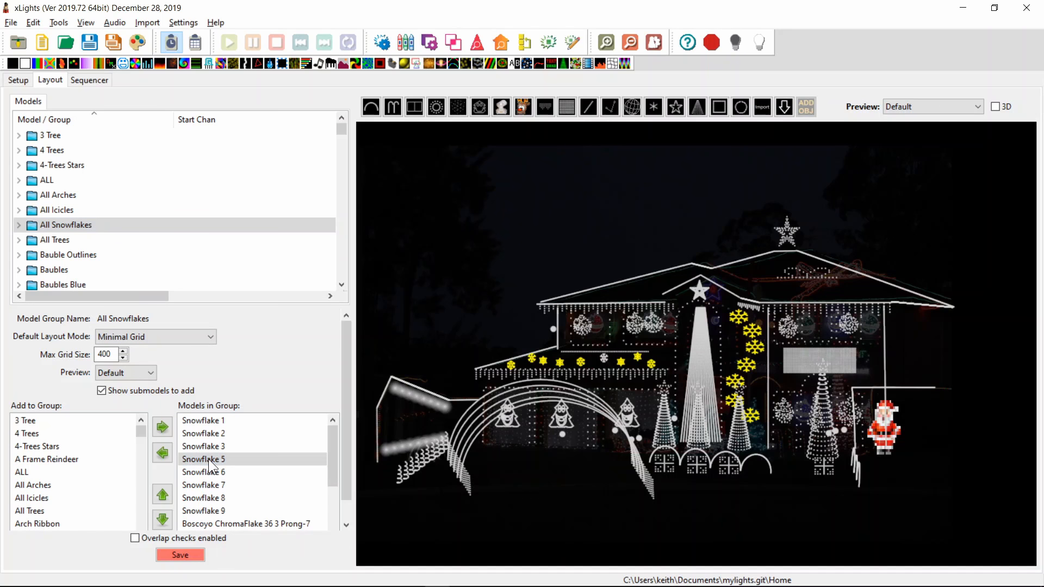
pyautogui.doubleClick(46, 458)
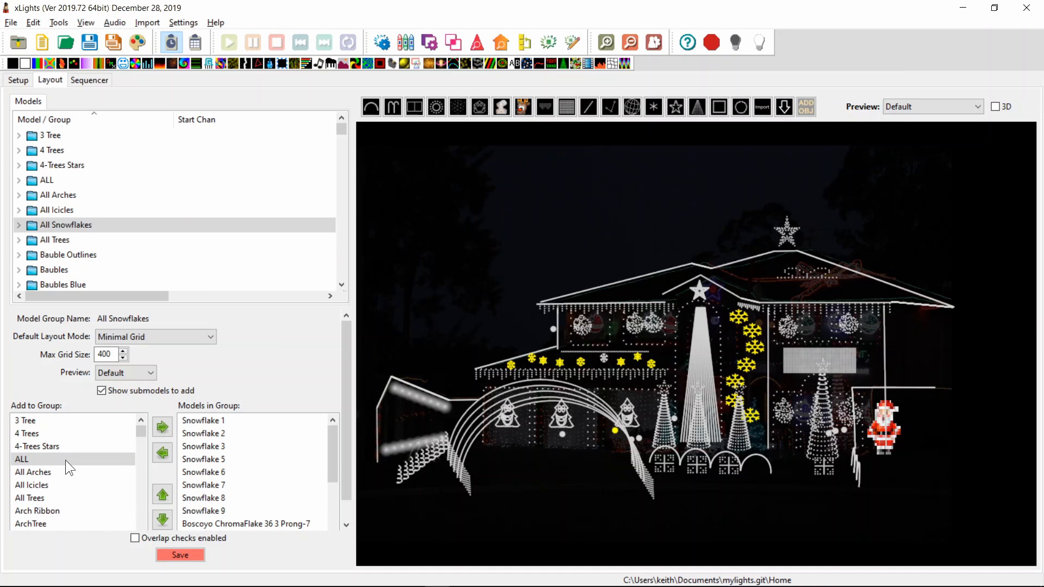
pyautogui.rightClick(329, 492)
pyautogui.click(329, 491)
pyautogui.click(330, 501)
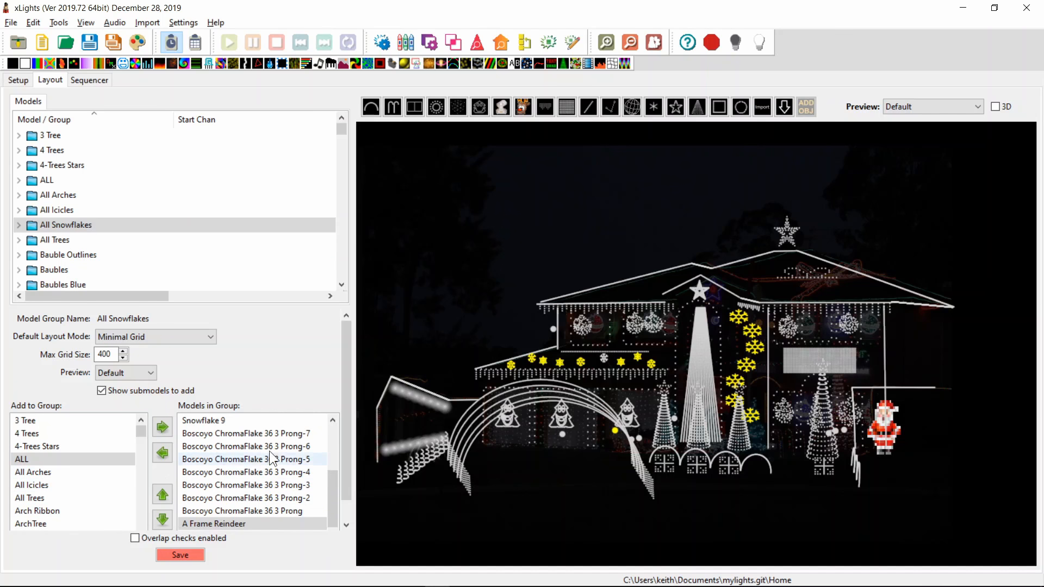
# Step: Return to the release notes and highlight the 2019.62 entry about the arch gap model property
pyautogui.hotkey('alt', 'Tab')
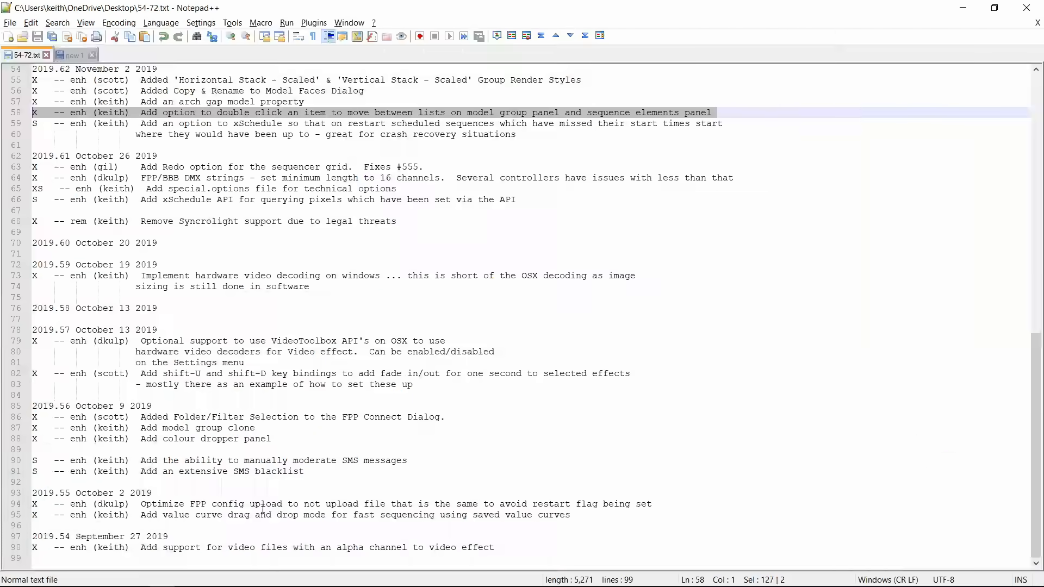
pyautogui.press('Up')
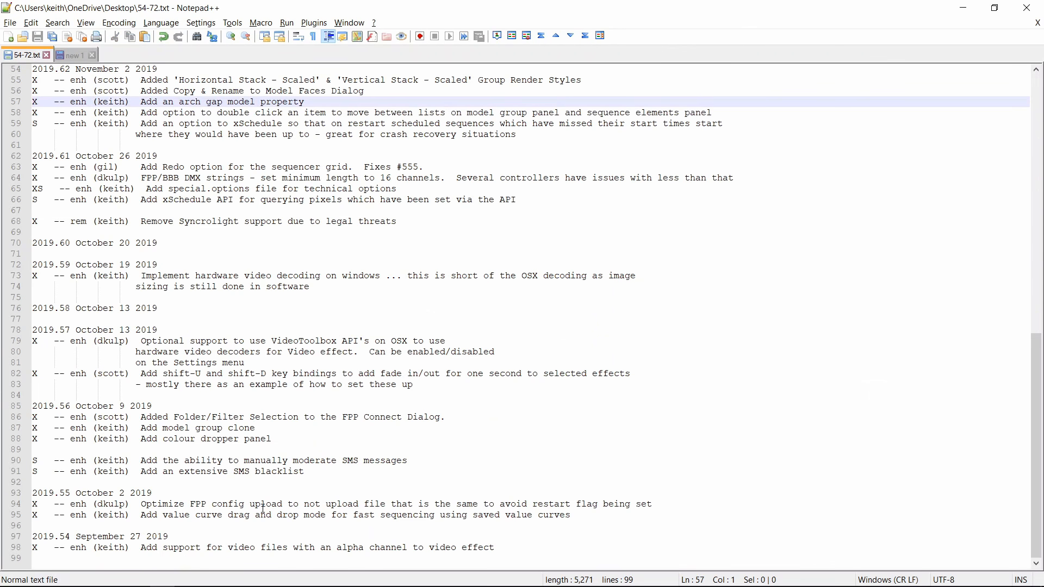
pyautogui.press('Down')
pyautogui.hotkey('shift', 'Up')
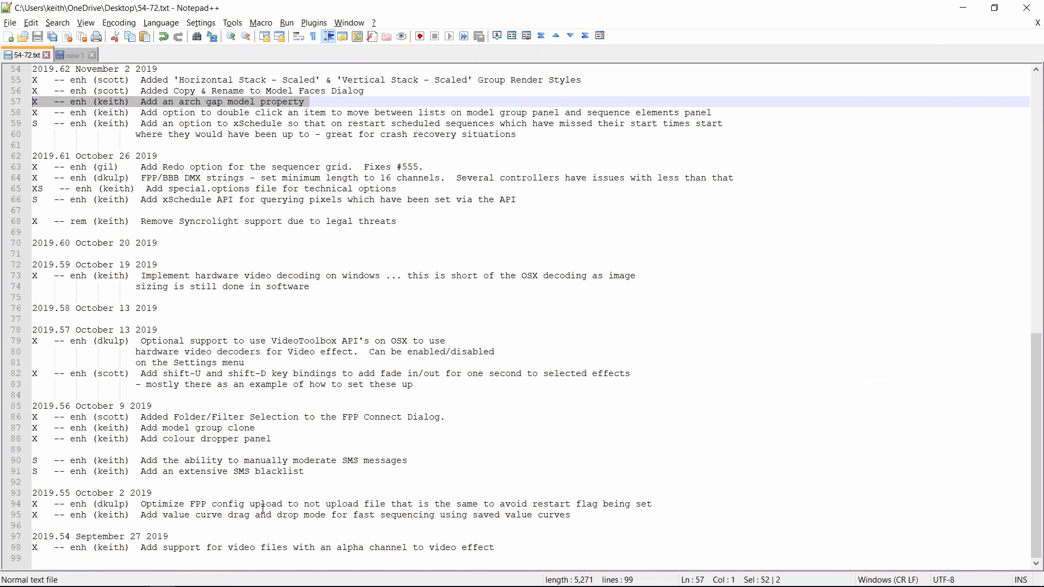
# Step: Switch back to xLights and raise the Lawn Arches model's gap between arches to 16
pyautogui.hotkey('alt', 'Tab')
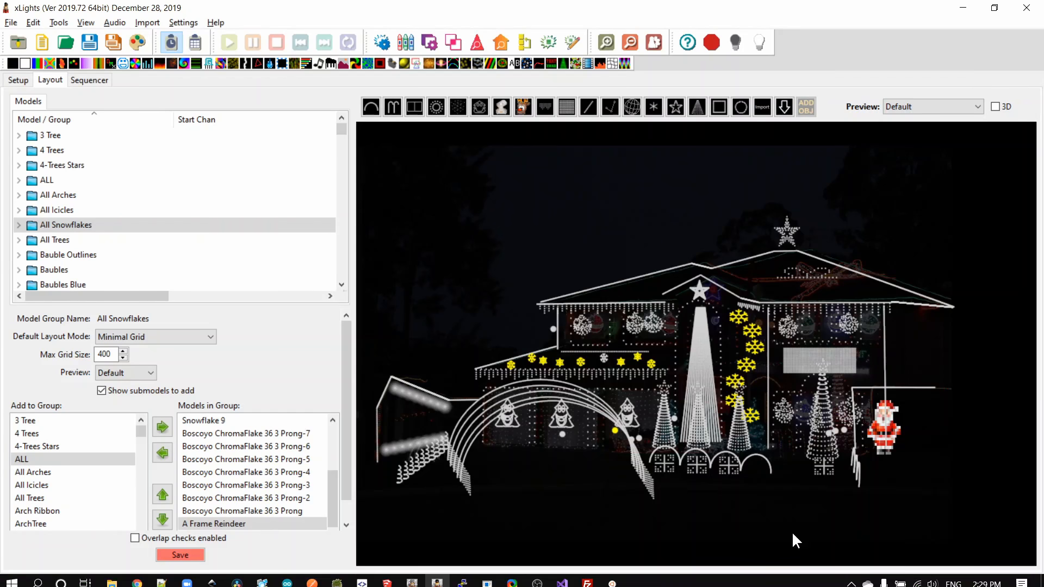
pyautogui.click(755, 458)
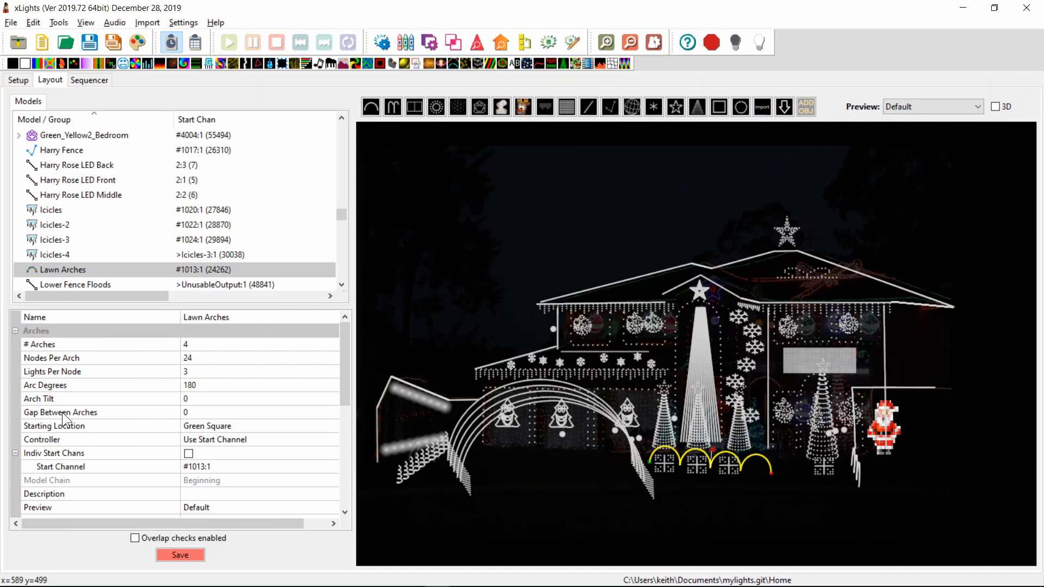
pyautogui.click(200, 413)
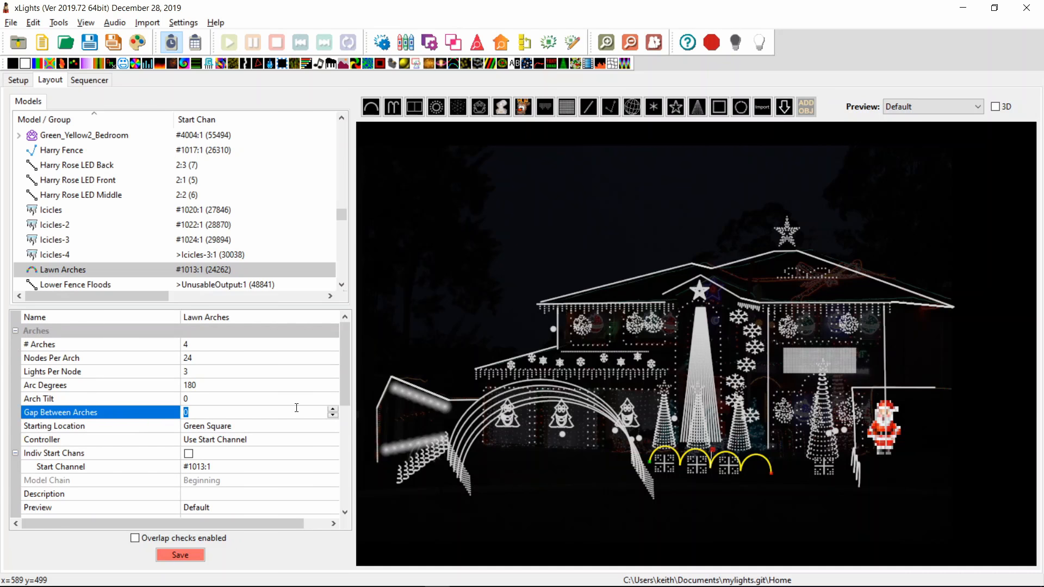
pyautogui.click(332, 409)
pyautogui.click(333, 409)
pyautogui.click(332, 409)
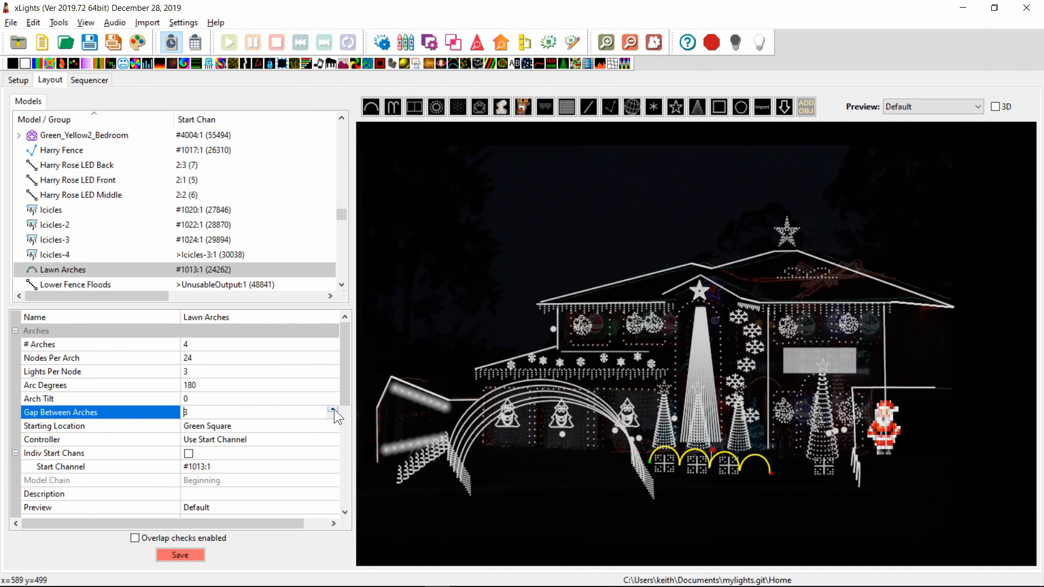
pyautogui.click(333, 409)
pyautogui.click(334, 409)
pyautogui.click(334, 409)
pyautogui.click(334, 409)
pyautogui.click(333, 409)
pyautogui.click(333, 409)
pyautogui.click(334, 409)
pyautogui.click(333, 409)
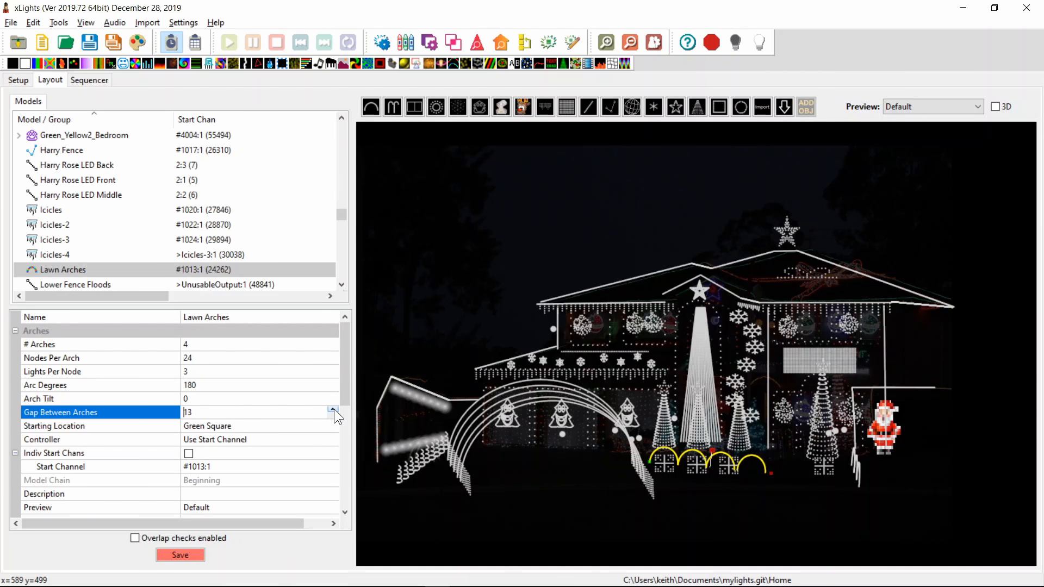
pyautogui.click(462, 341)
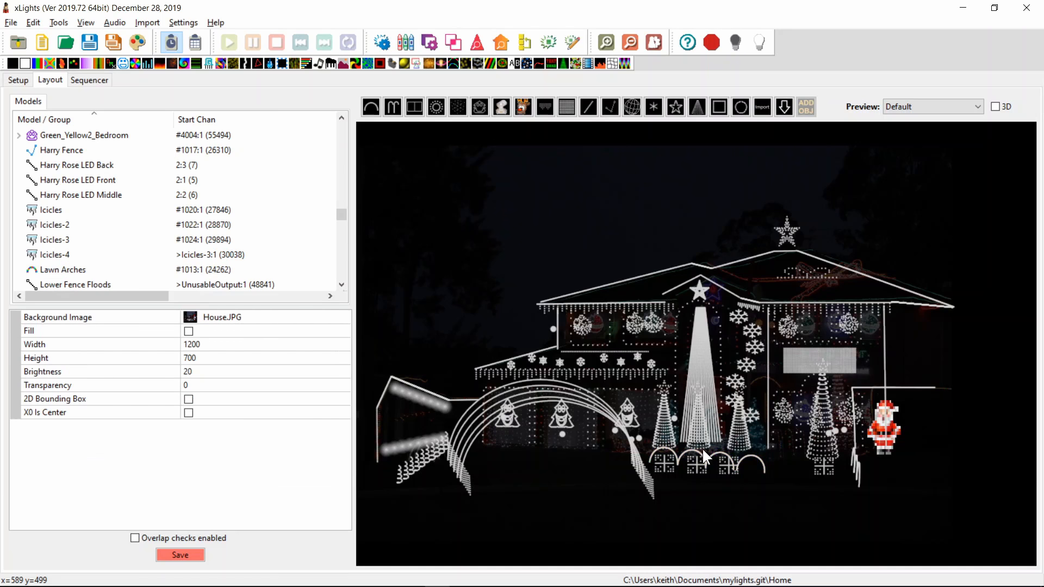
pyautogui.click(713, 459)
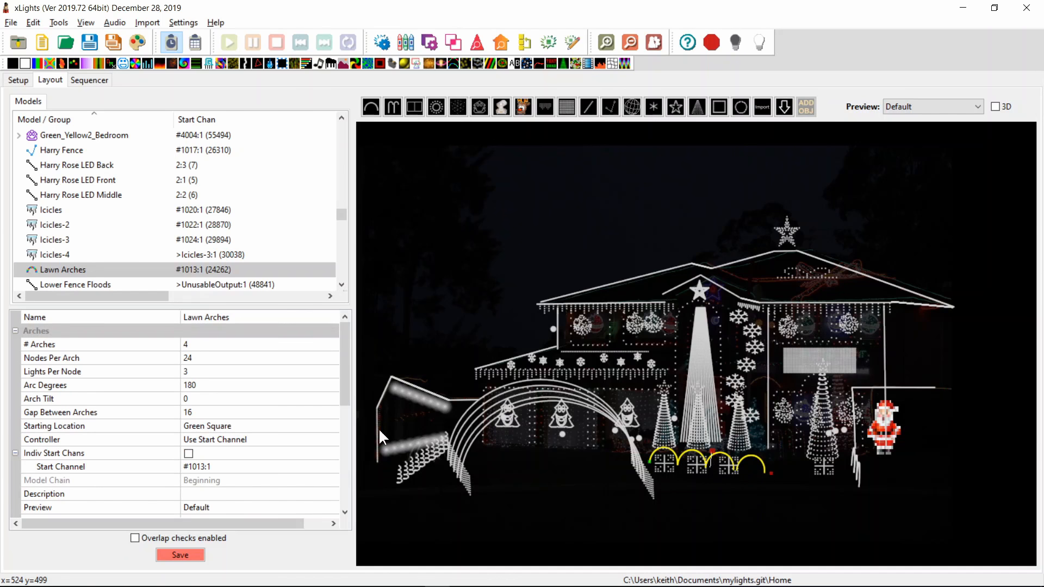
# Step: Set the Lawn Arches model's gap between arches to 20 and increase it further to 100
pyautogui.click(277, 412)
pyautogui.write('20')
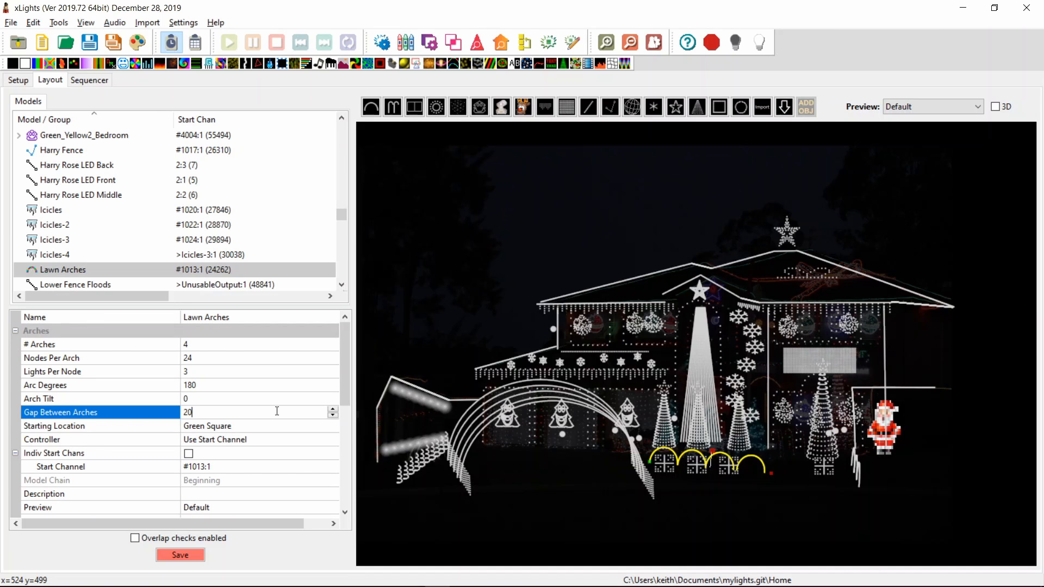
pyautogui.press('Return')
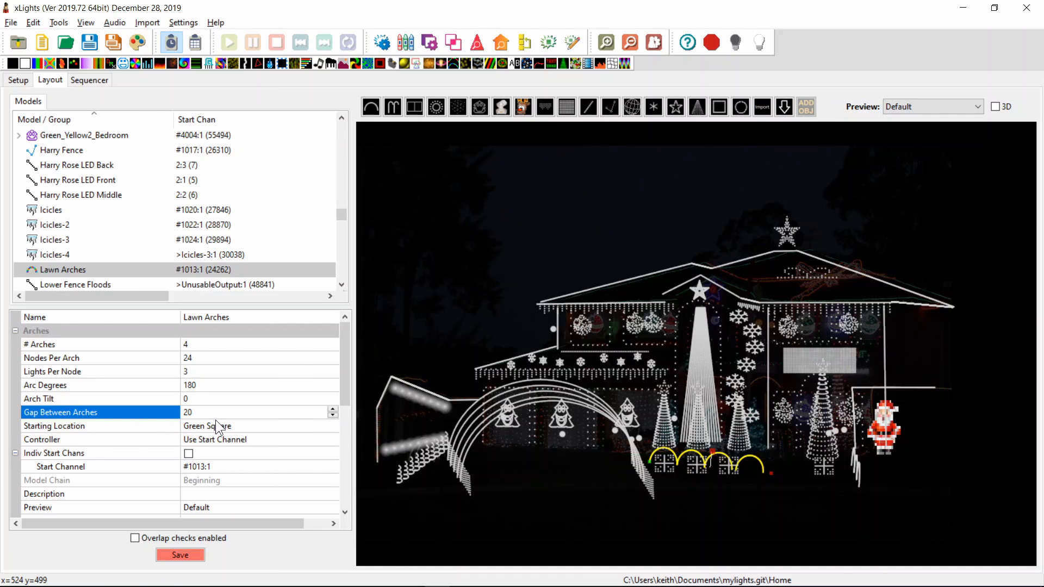
pyautogui.click(154, 414)
pyautogui.write('100')
pyautogui.press('Return')
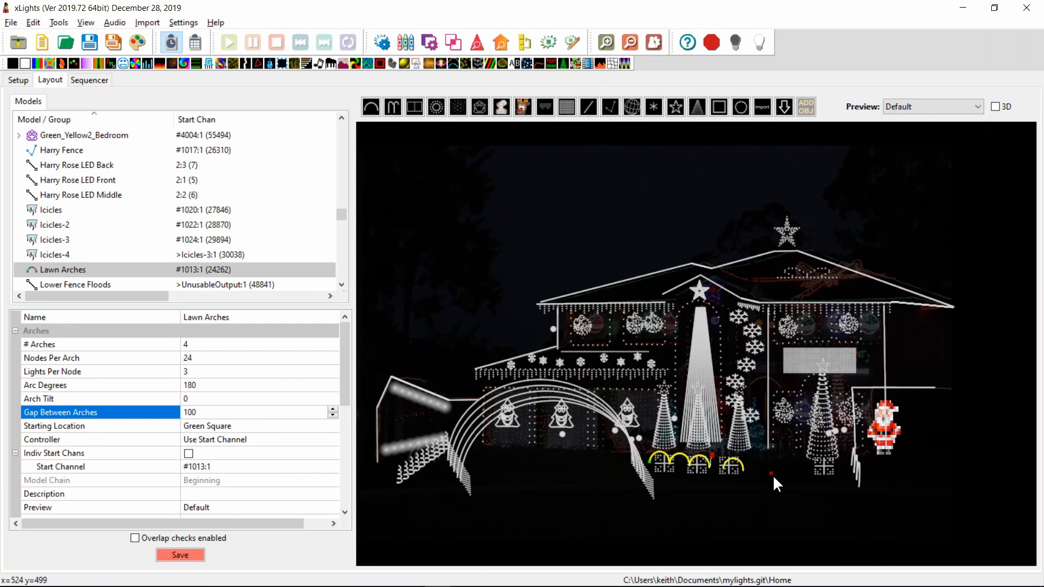
pyautogui.click(685, 457)
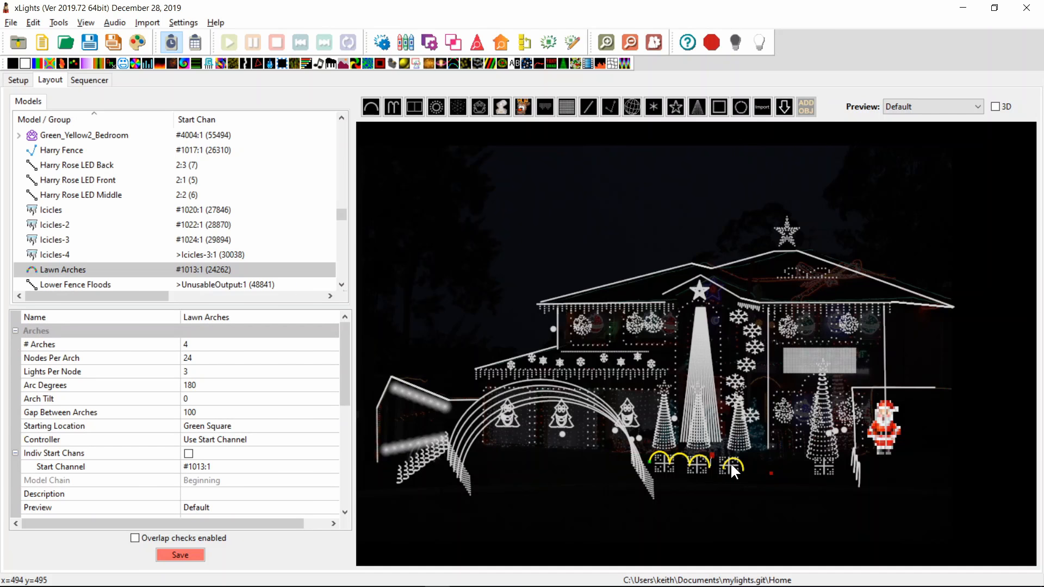
# Step: Draw a new Arches model below the lawn arches and set its number of arches to 2
pyautogui.click(371, 107)
pyautogui.moveTo(697, 523); pyautogui.dragTo(779, 523)
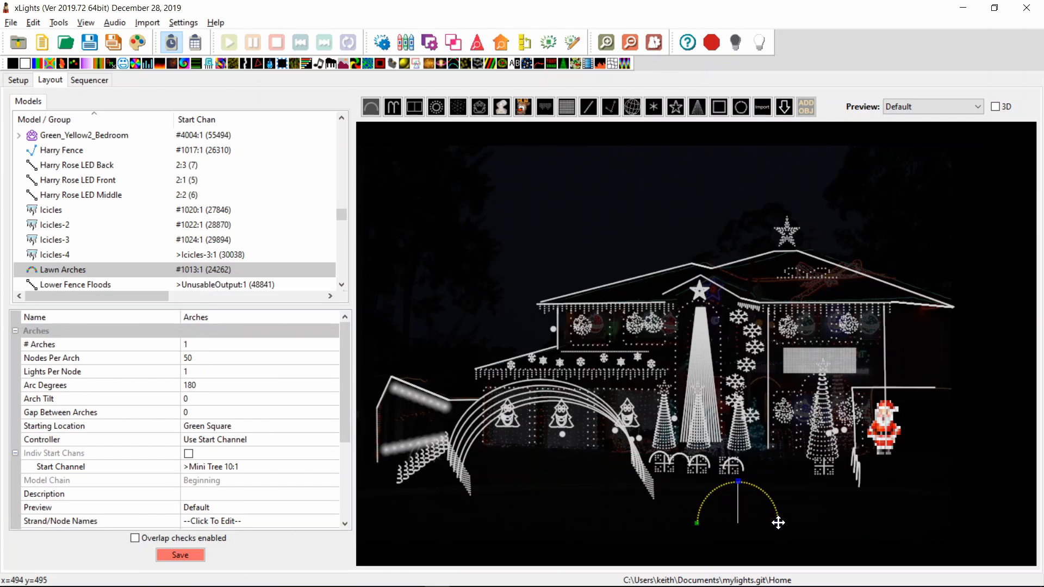
pyautogui.click(267, 345)
pyautogui.write('2')
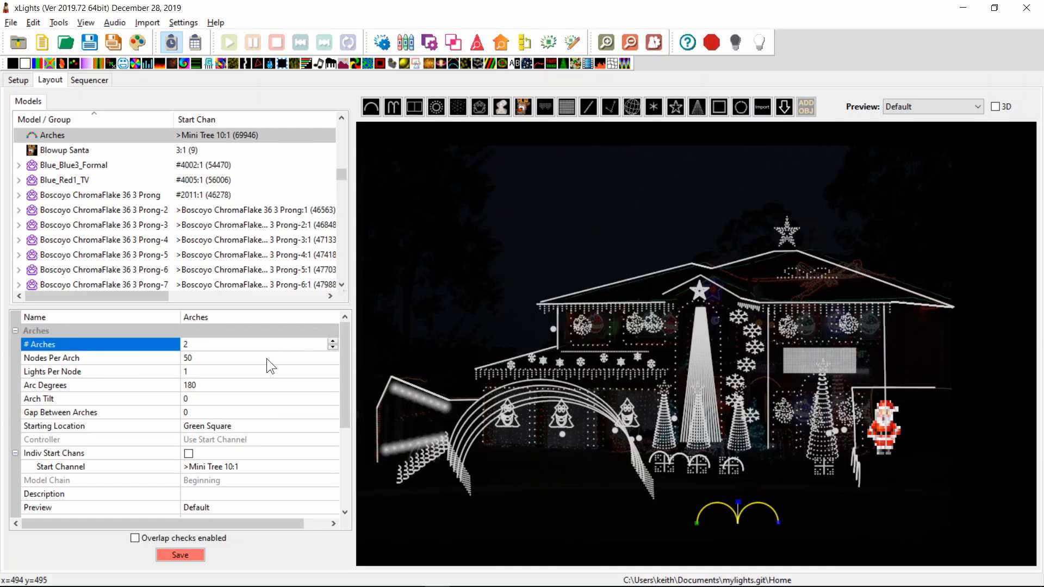
# Step: Set the new Arches model's gap between arches to 31 and its number of arches to 3
pyautogui.click(246, 411)
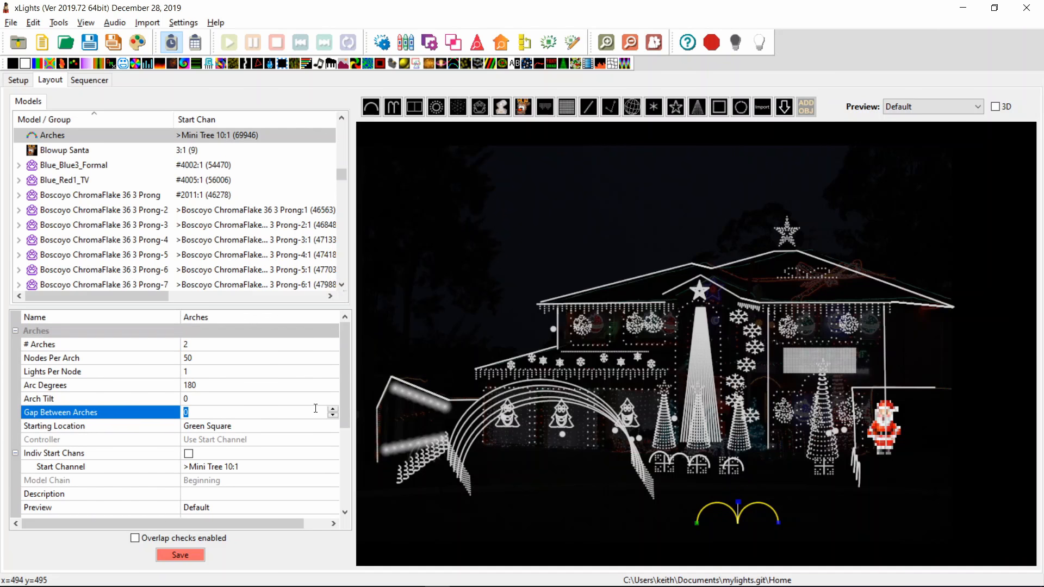
pyautogui.click(333, 409)
pyautogui.moveTo(332, 410); pyautogui.dragTo(333, 410)
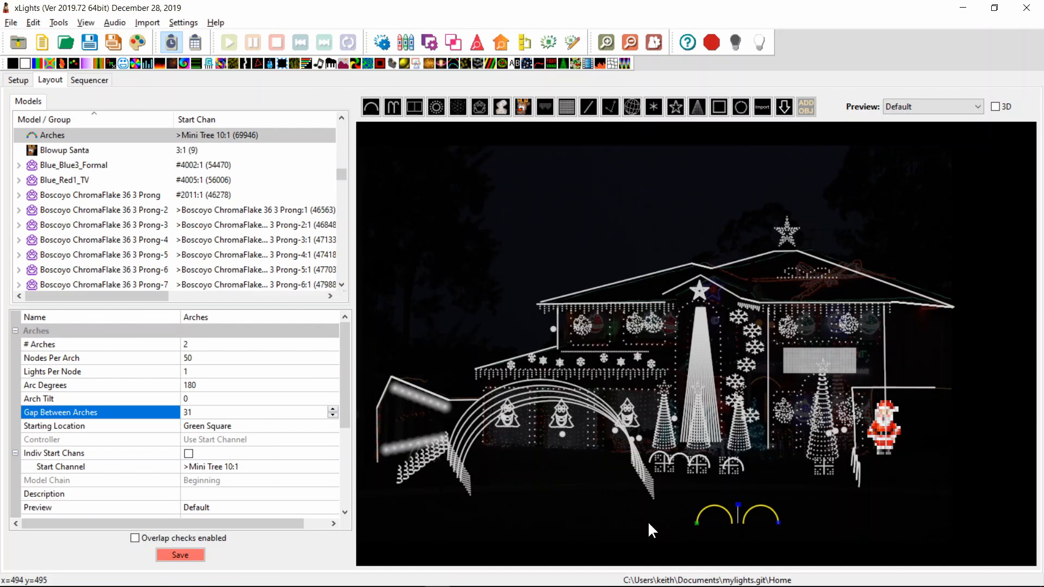
pyautogui.click(195, 343)
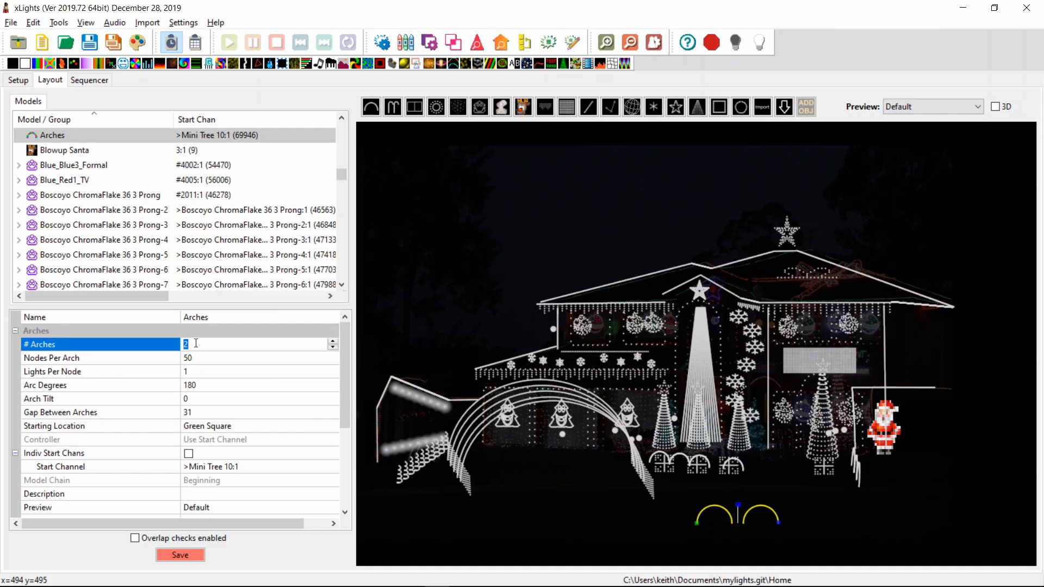
pyautogui.write('3')
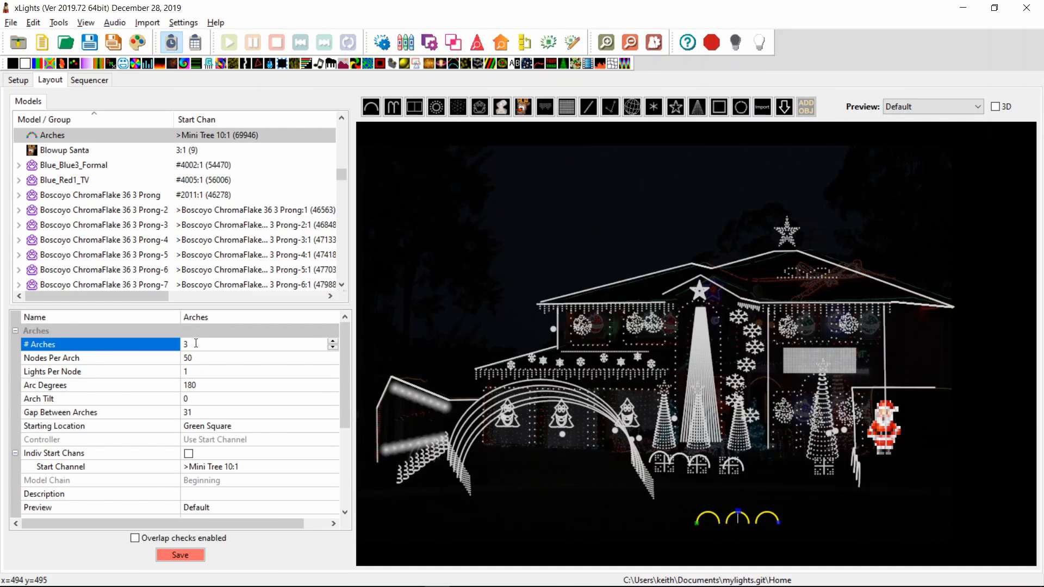
pyautogui.click(673, 454)
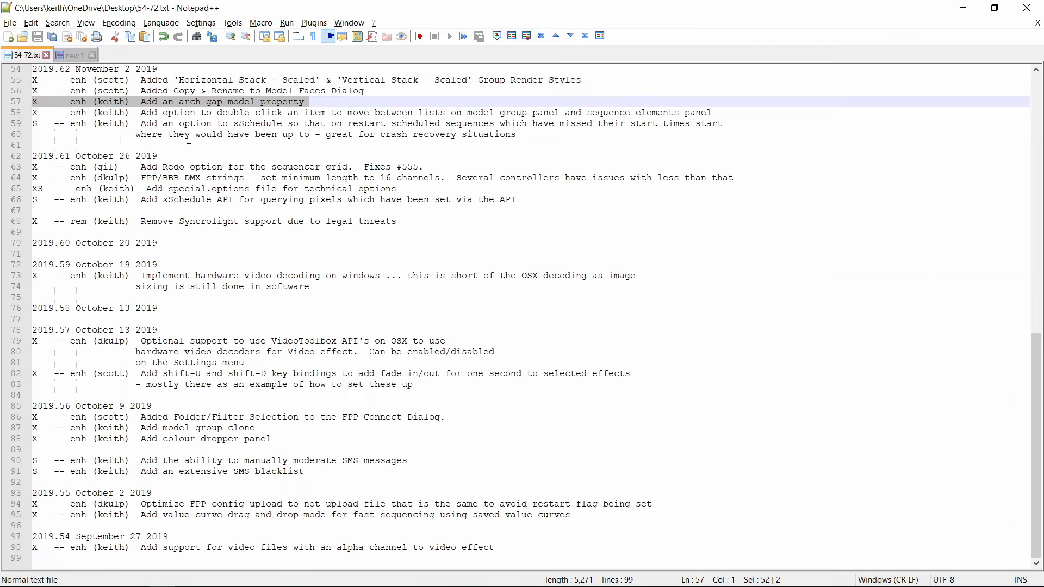
# Step: Mark the 2019.62 release note about Copy & Rename in the Model Faces dialog
pyautogui.scroll(1, 190, 148)
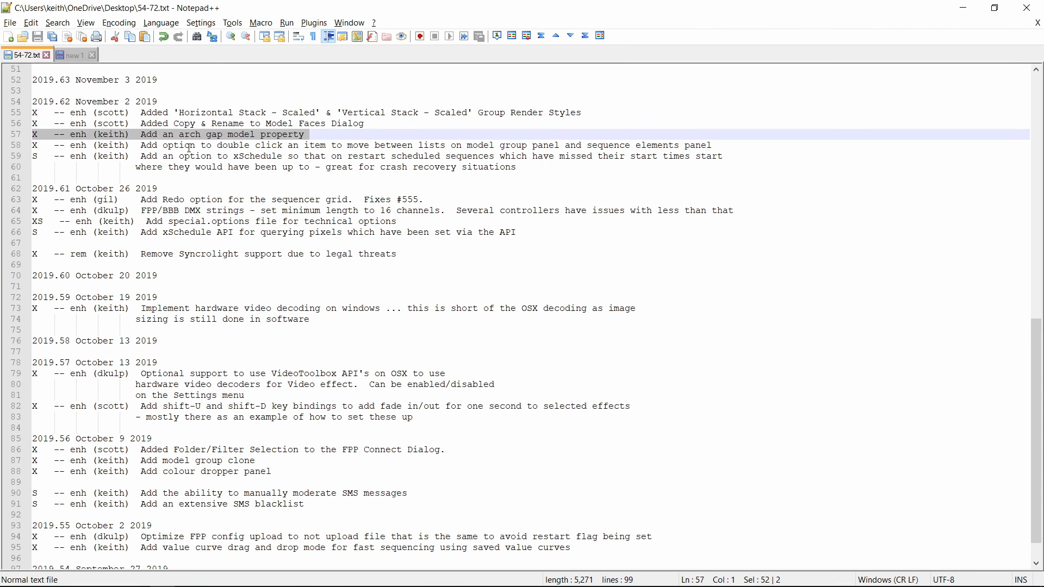
pyautogui.click(162, 125)
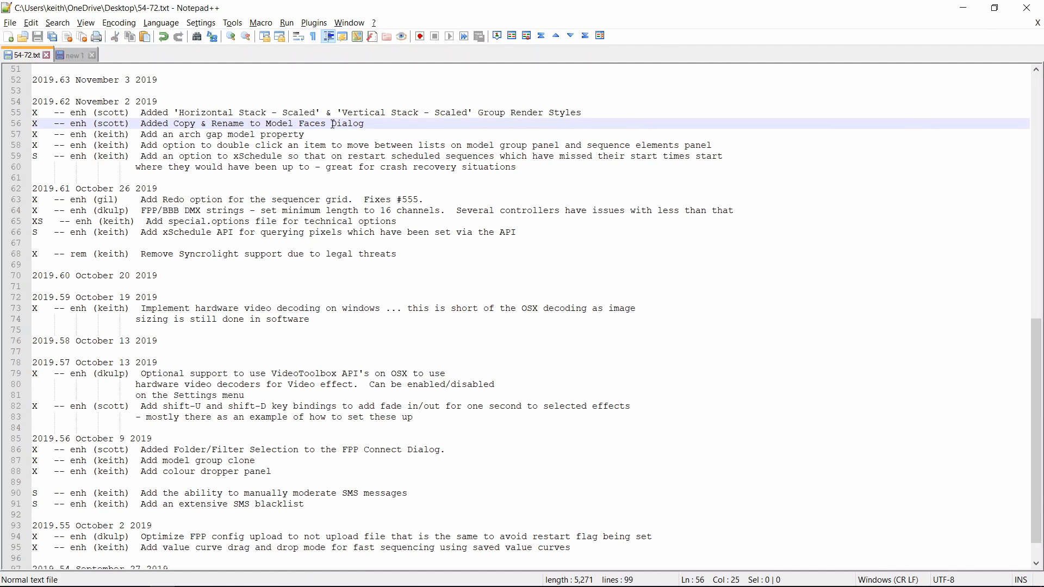
# Step: Switch to xLights and open the face definitions of the Matrix model
pyautogui.hotkey('alt', 'Tab')
pyautogui.press('Tab')
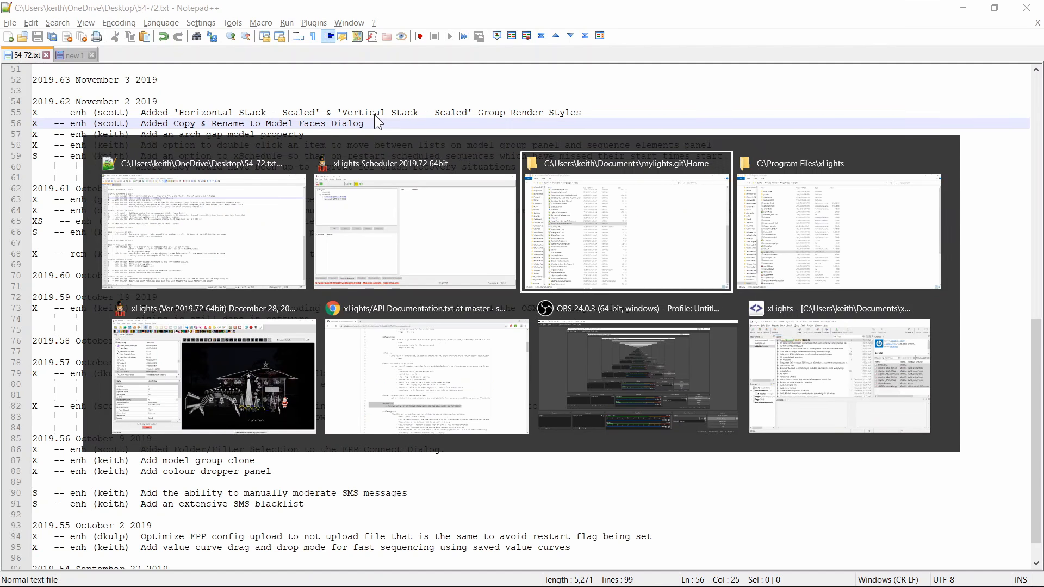
pyautogui.press('Tab')
pyautogui.hotkey('alt', 'Tab')
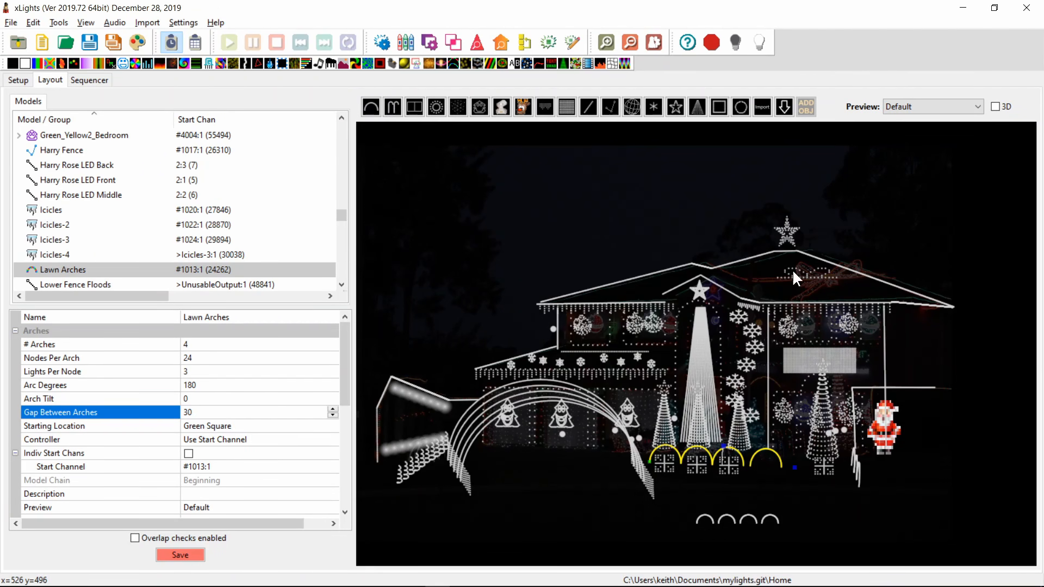
pyautogui.click(789, 364)
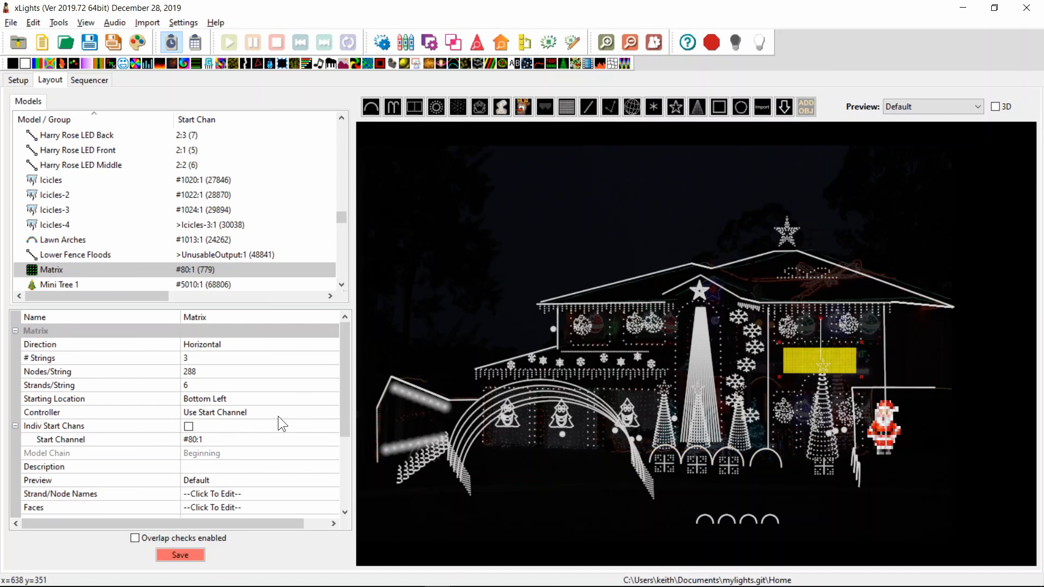
pyautogui.click(326, 510)
pyautogui.click(332, 508)
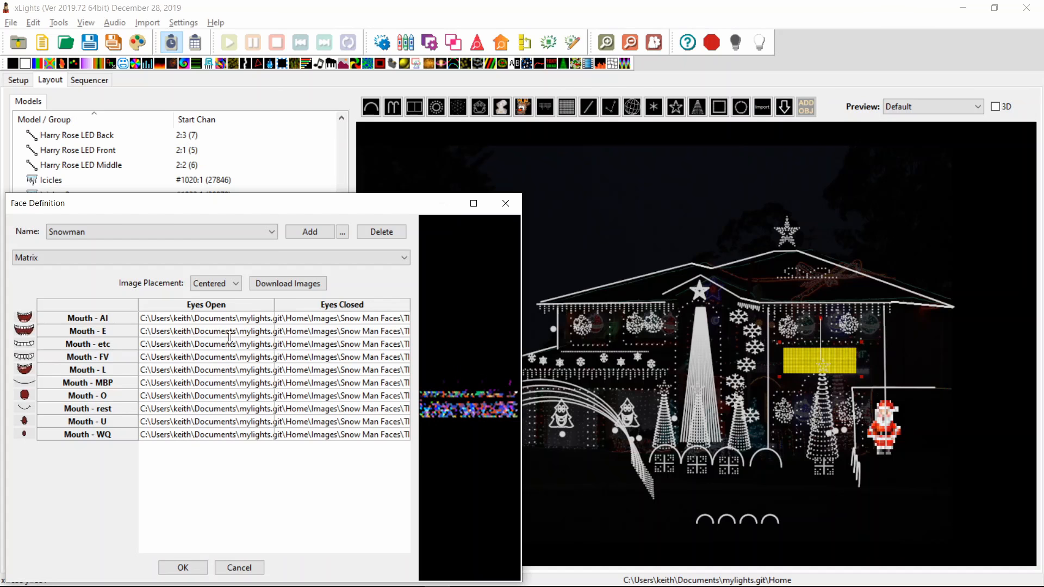
# Step: Try the Single Nodes and Node Ranges types on the Snowman face definition
pyautogui.click(194, 344)
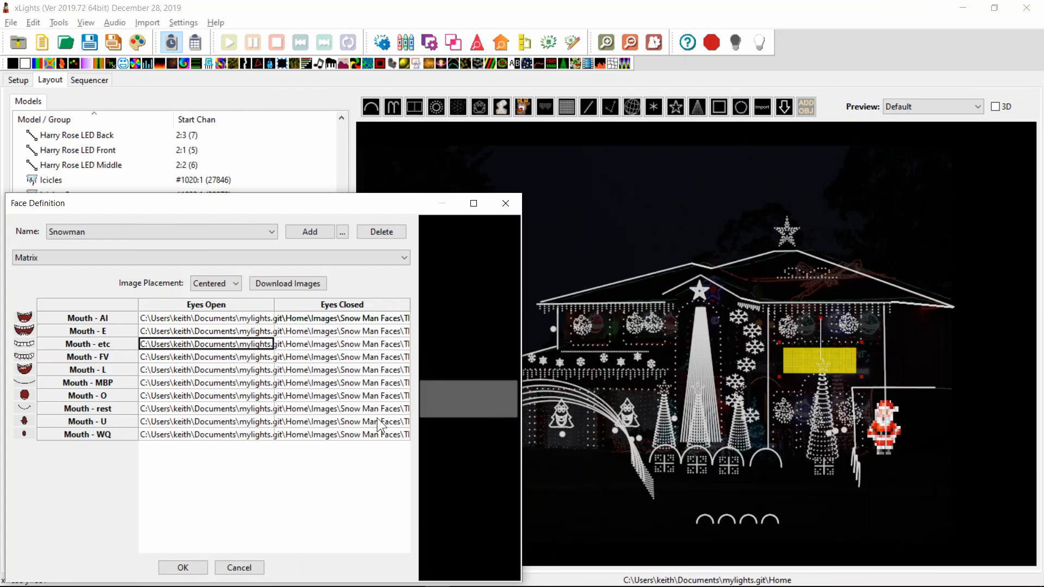
pyautogui.click(173, 260)
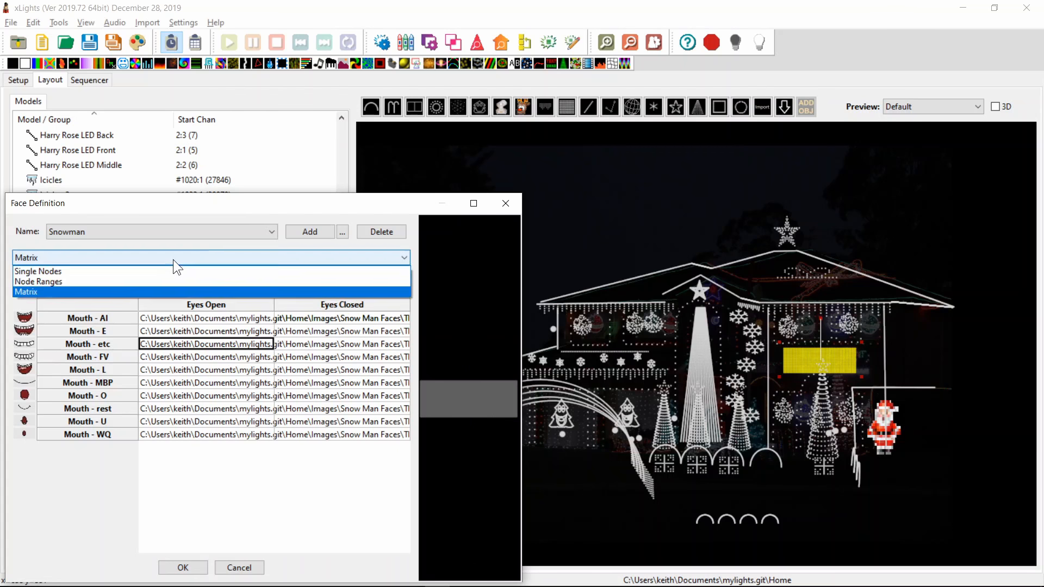
pyautogui.click(147, 272)
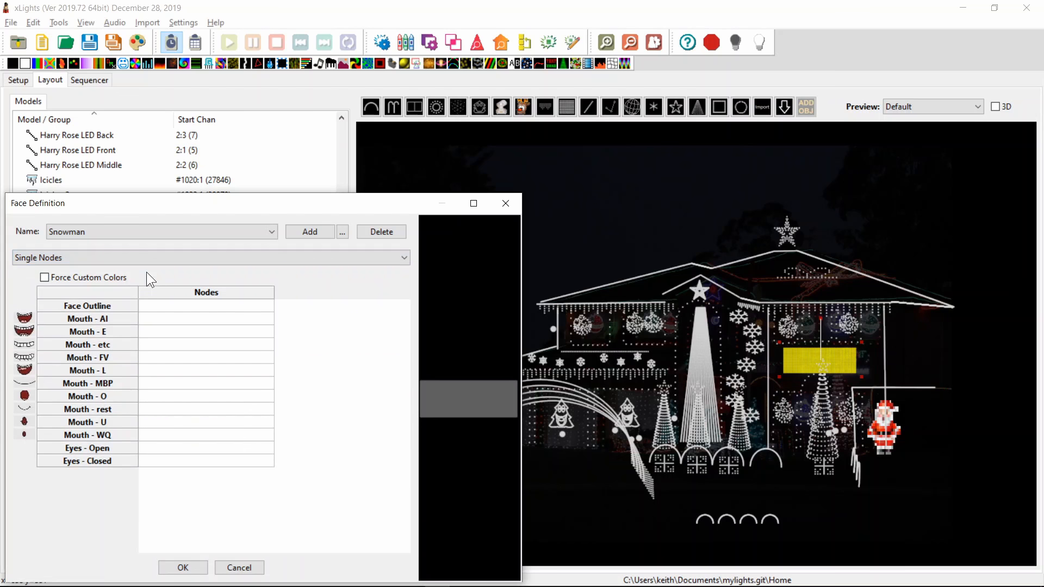
pyautogui.click(141, 259)
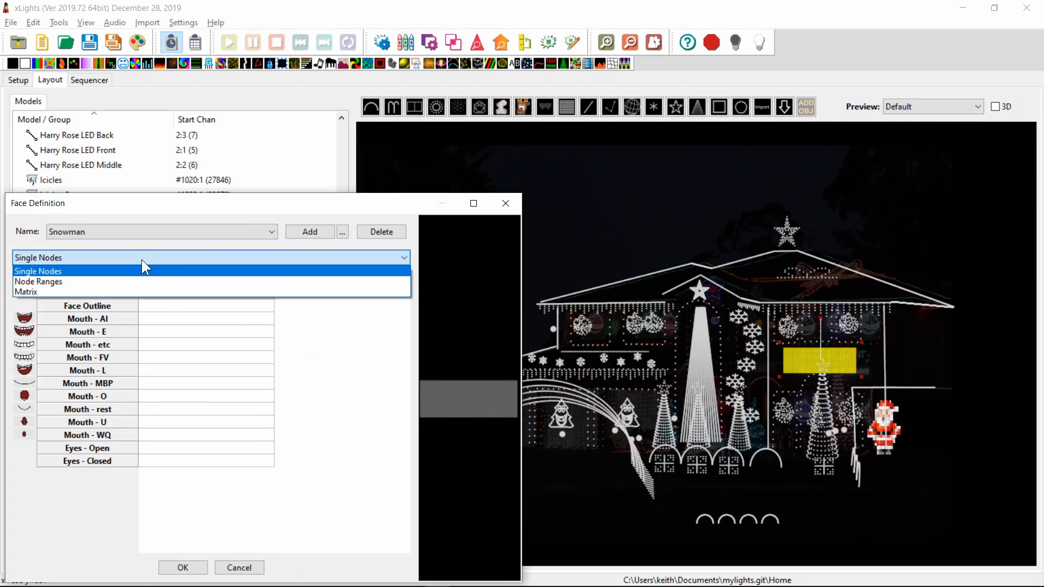
pyautogui.click(138, 282)
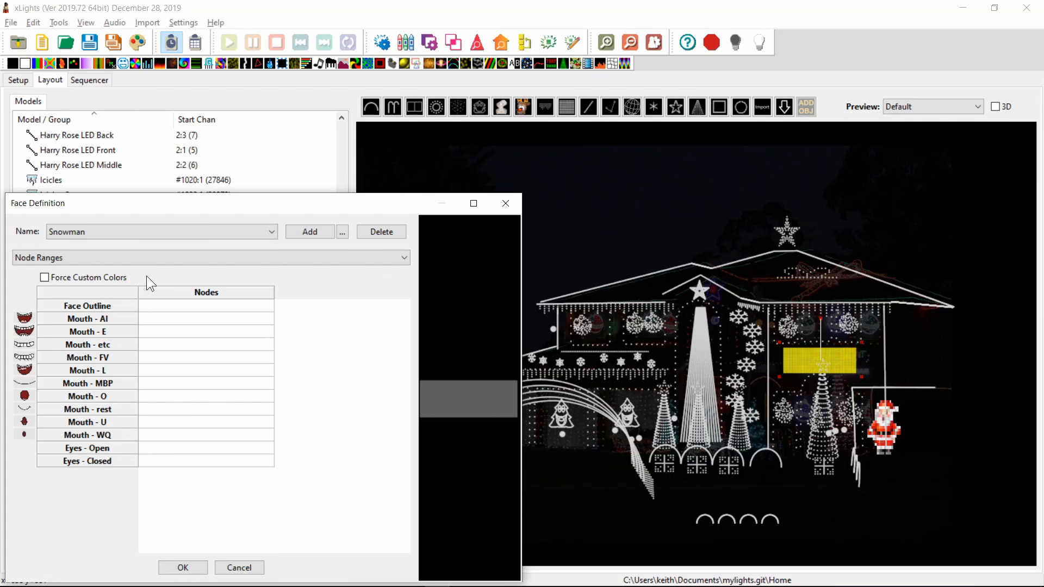
# Step: Examine the copy, rename and import options for the Snowman face definition, and close the dialog without applying changes
pyautogui.click(341, 233)
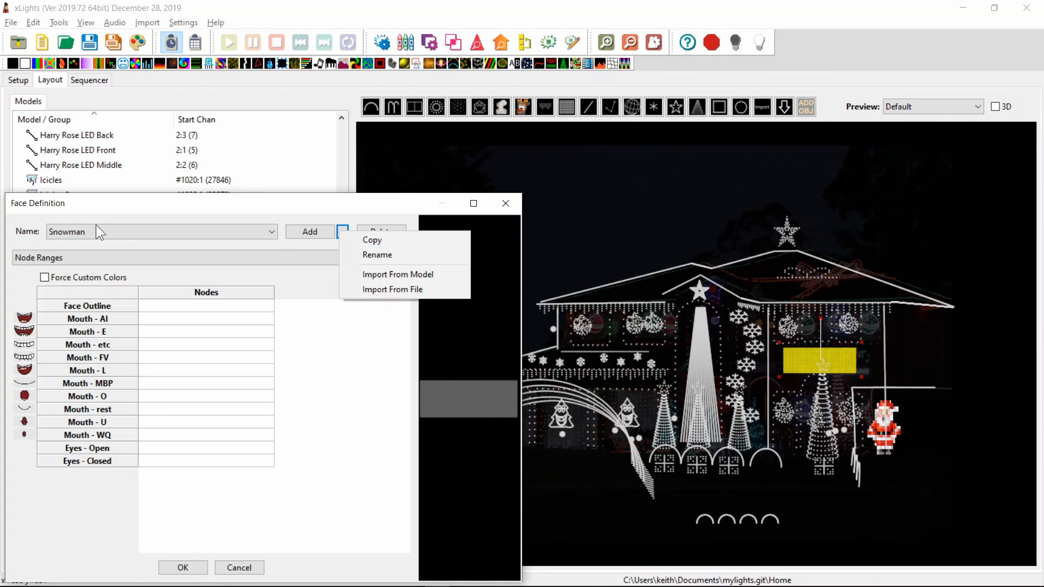
pyautogui.click(334, 352)
pyautogui.click(341, 231)
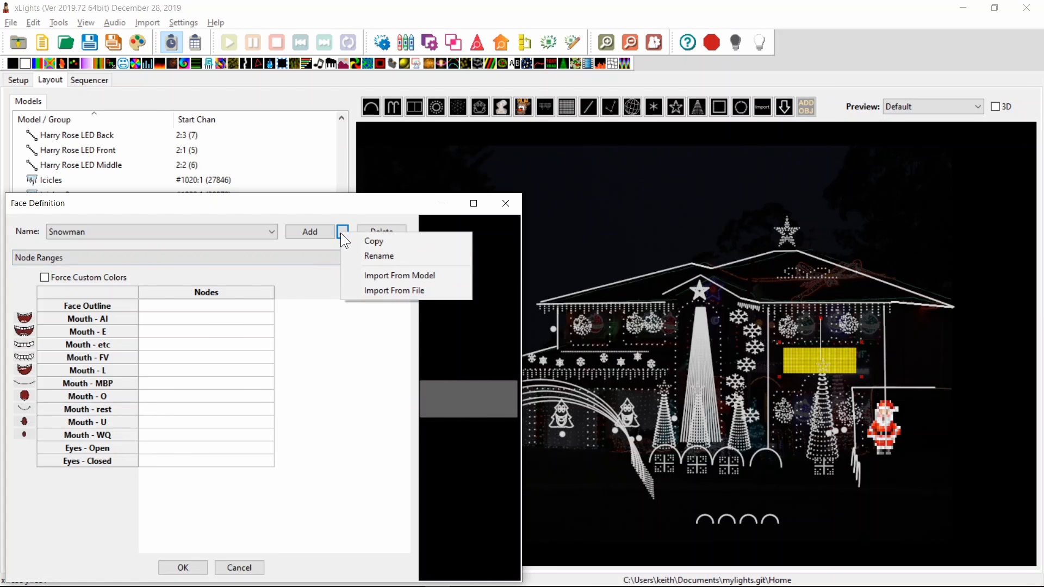
pyautogui.click(342, 342)
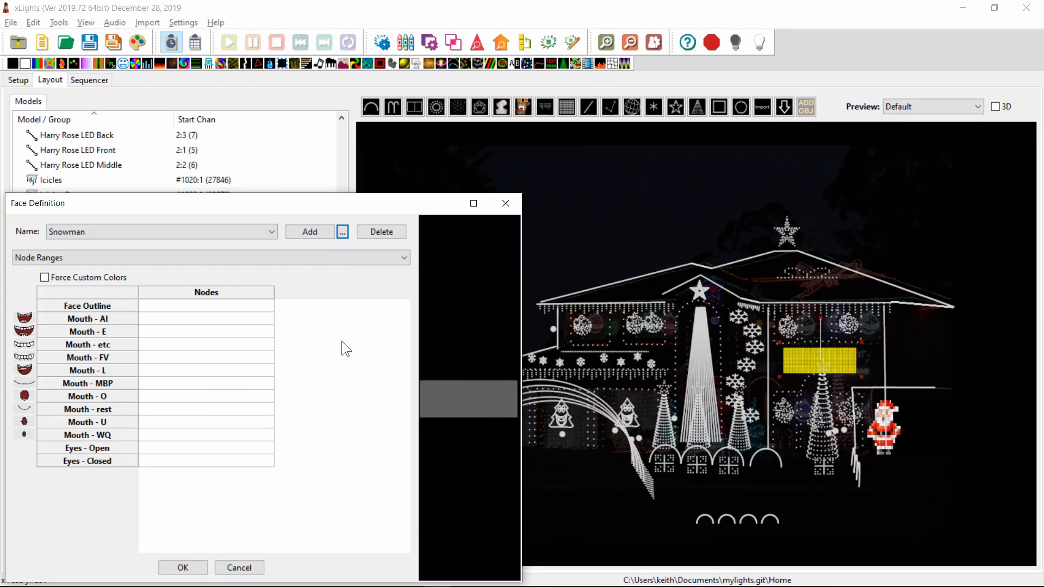
pyautogui.click(340, 231)
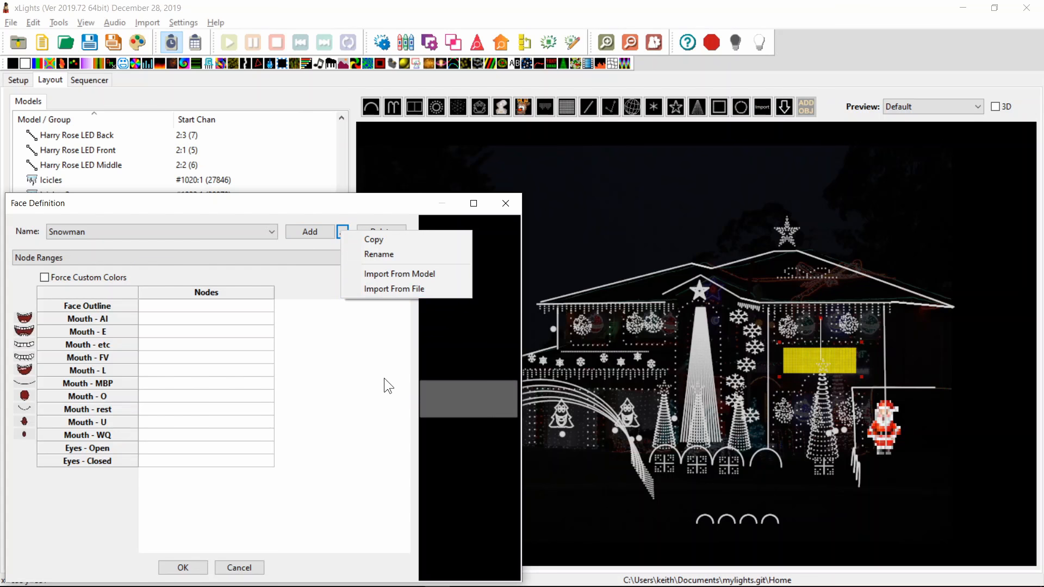
pyautogui.click(364, 307)
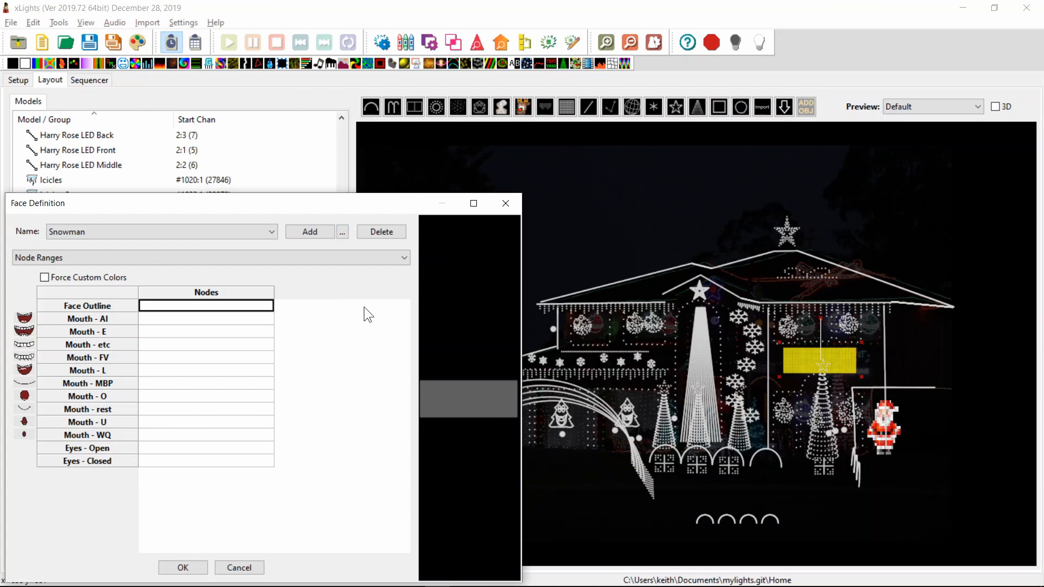
pyautogui.click(506, 203)
# Step: Return to the release notes and highlight the 2019.62 entry about the scaled horizontal and vertical stack render styles
pyautogui.hotkey('alt', 'Tab')
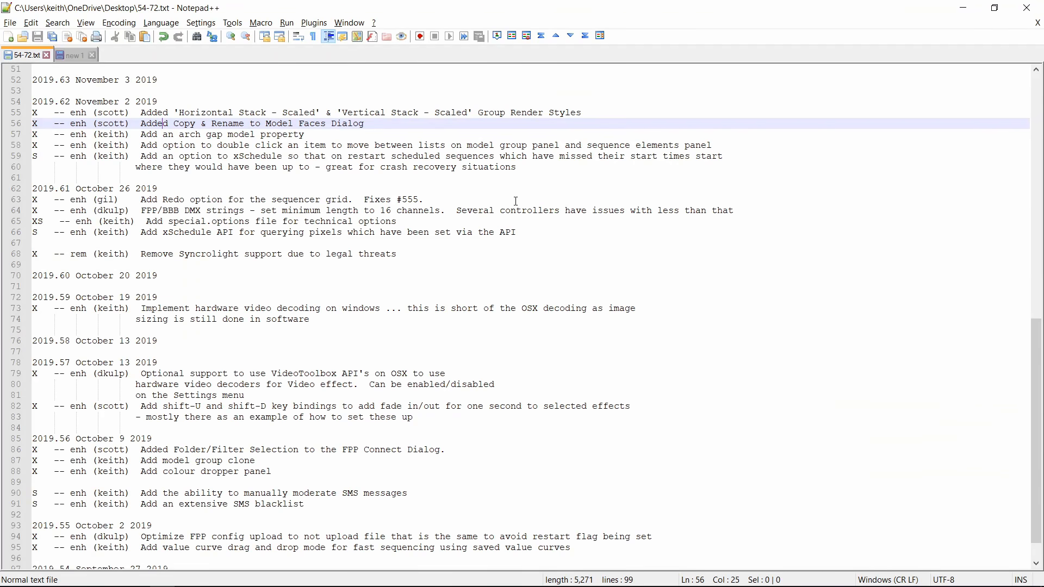
pyautogui.press('Down')
pyautogui.press('Up')
pyautogui.hotkey('shift', 'Up')
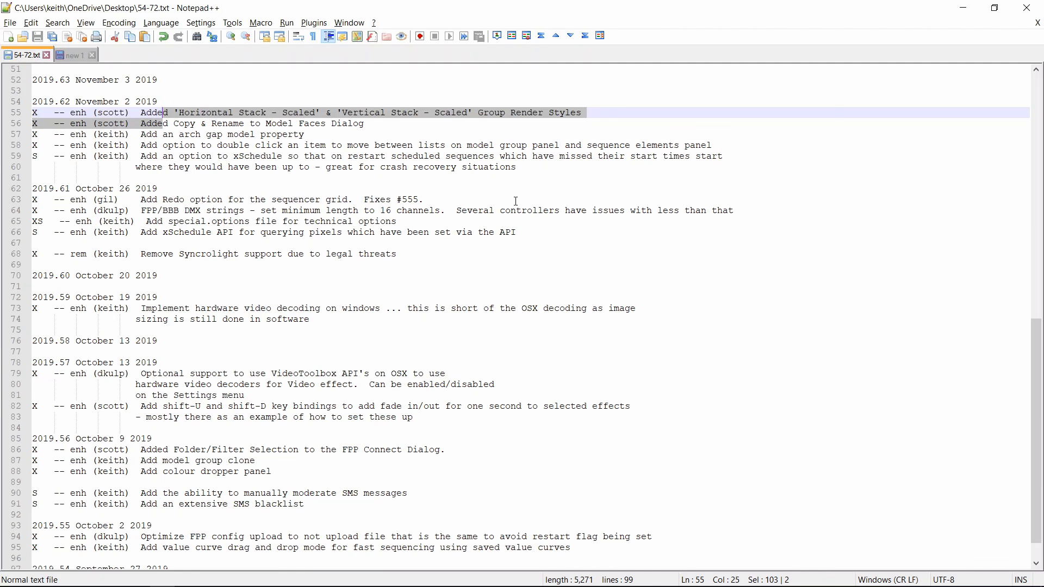
pyautogui.press('Down')
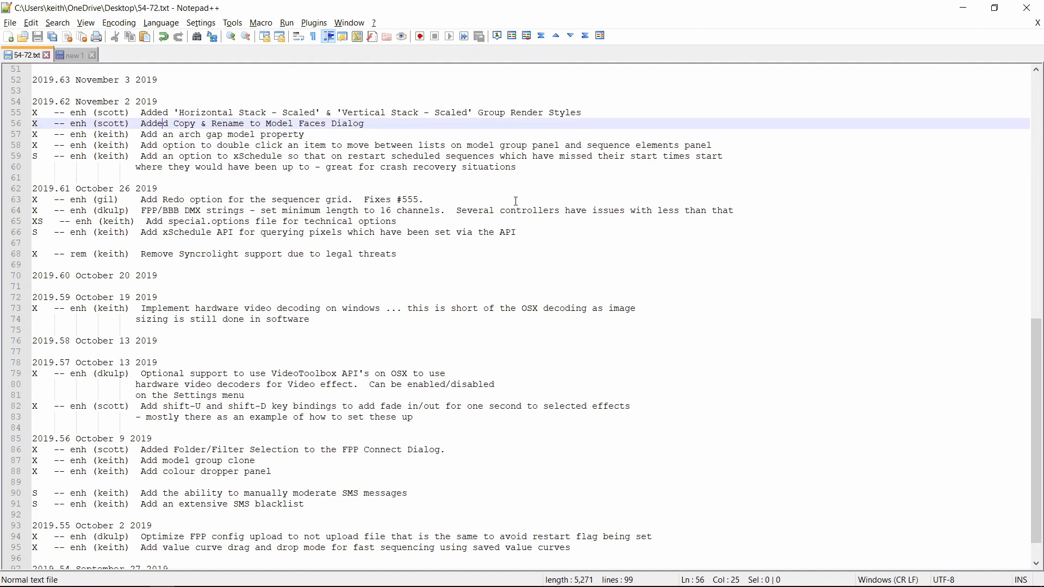
# Step: Switch back to xLights and start a new sequence with the default settings, discarding the open sequence's changes
pyautogui.hotkey('alt', 'Tab')
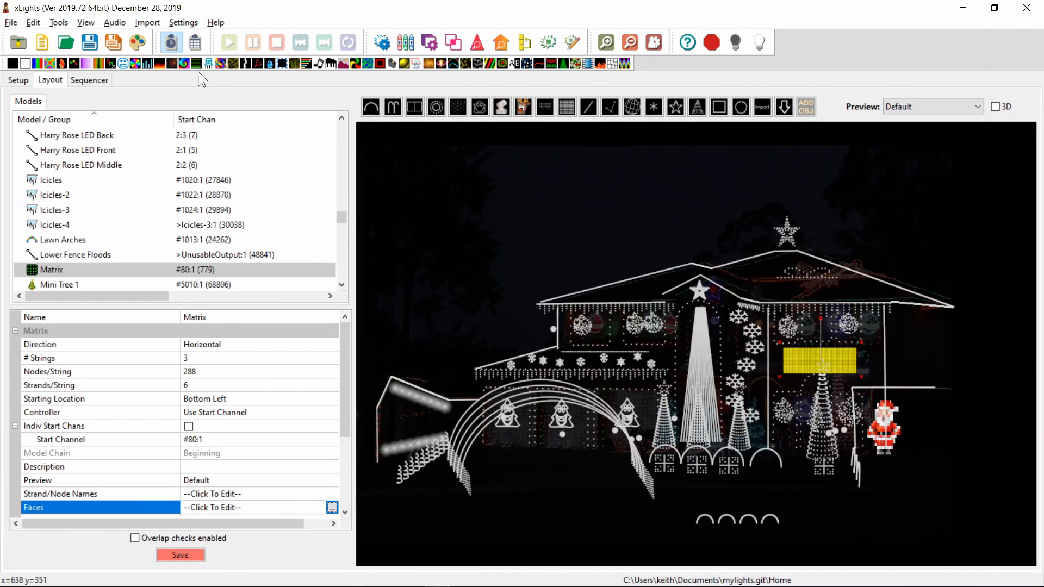
pyautogui.click(43, 42)
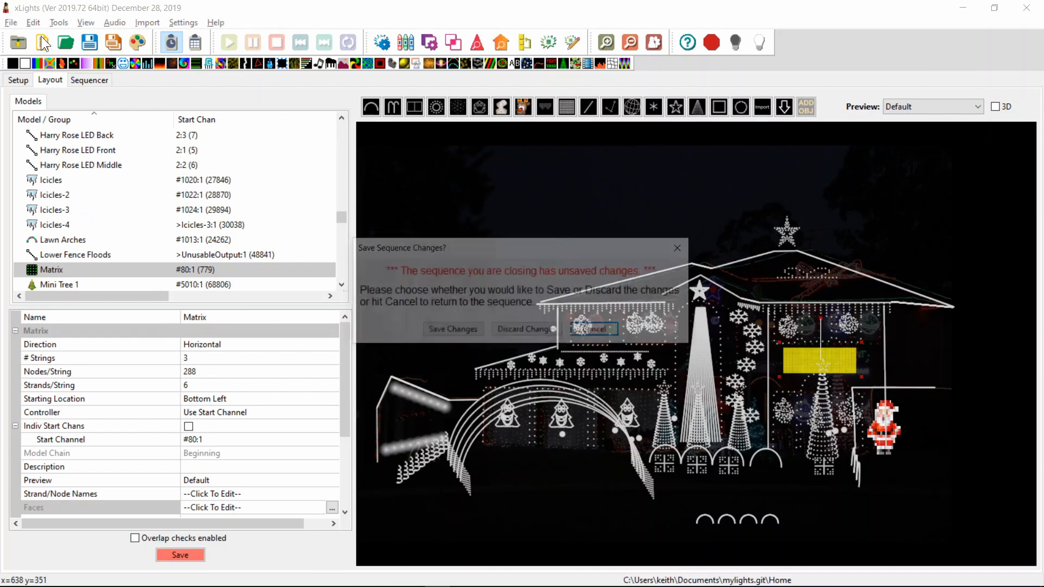
pyautogui.click(517, 332)
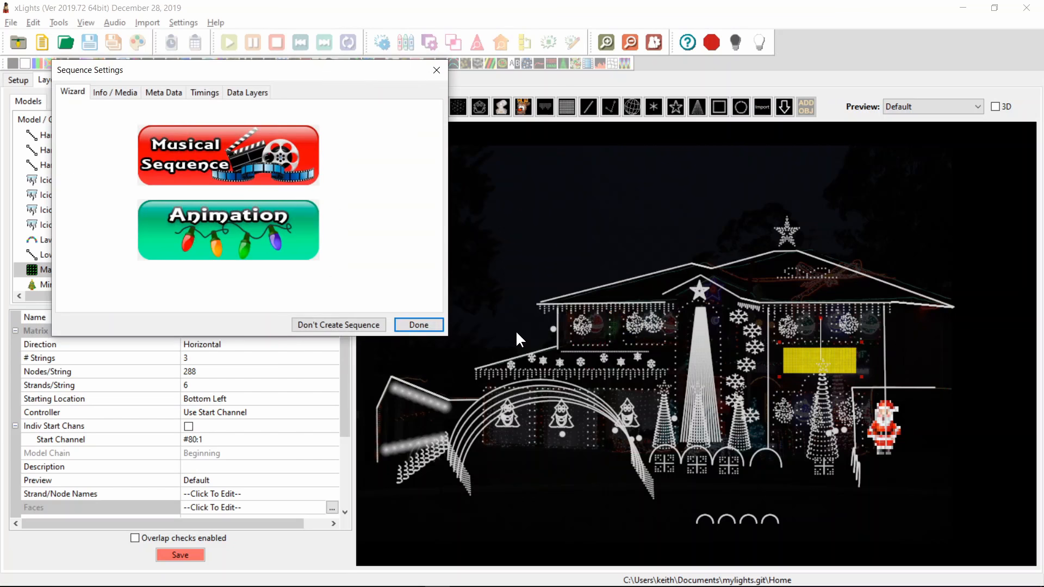
pyautogui.click(428, 323)
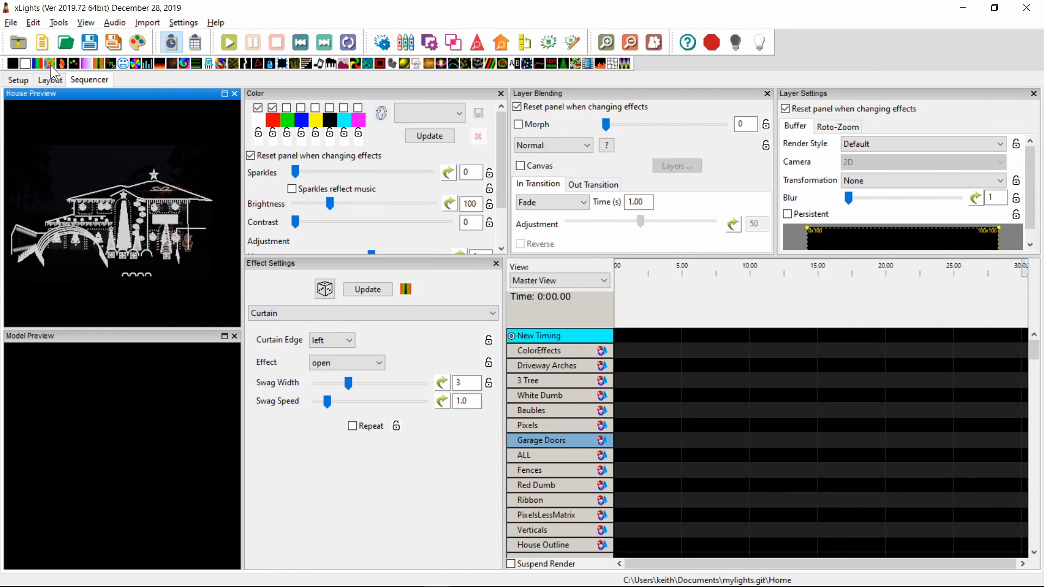
# Step: Place a Butterfly effect on the ALL group at about 5 seconds and set its render style to Horizontal Stack - Scaled
pyautogui.moveTo(50, 64); pyautogui.dragTo(685, 455)
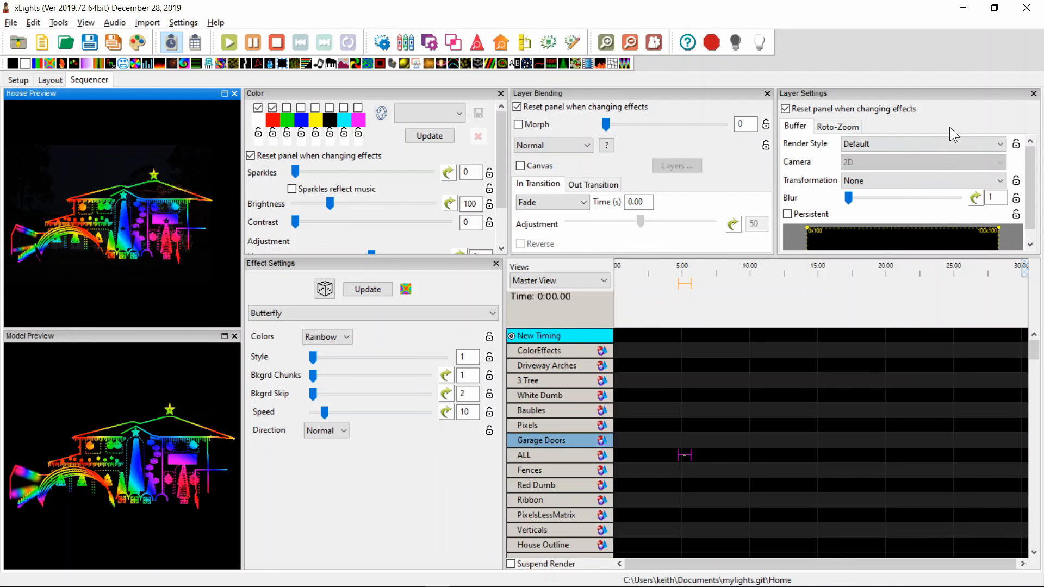
pyautogui.click(948, 142)
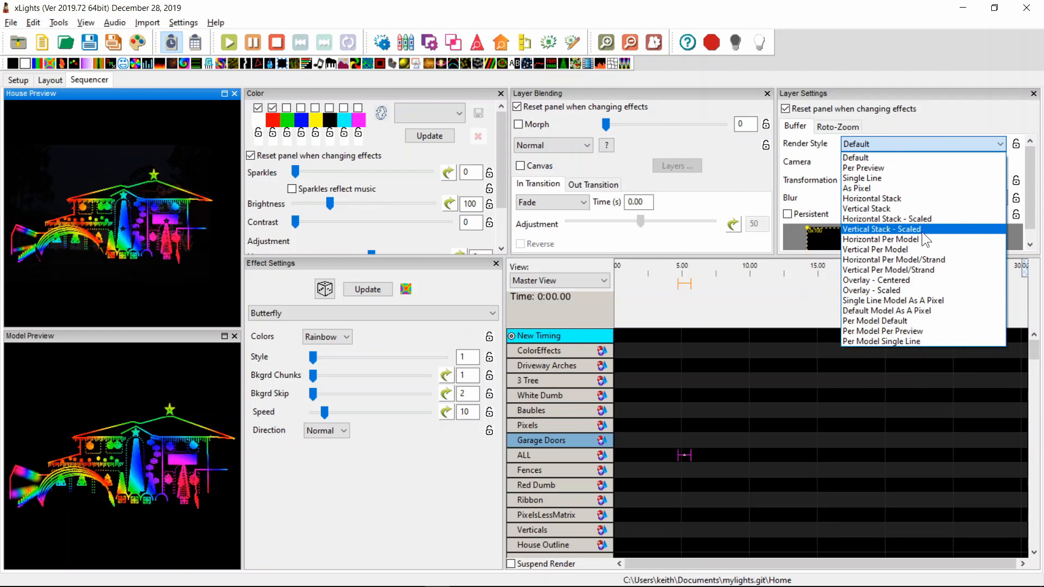
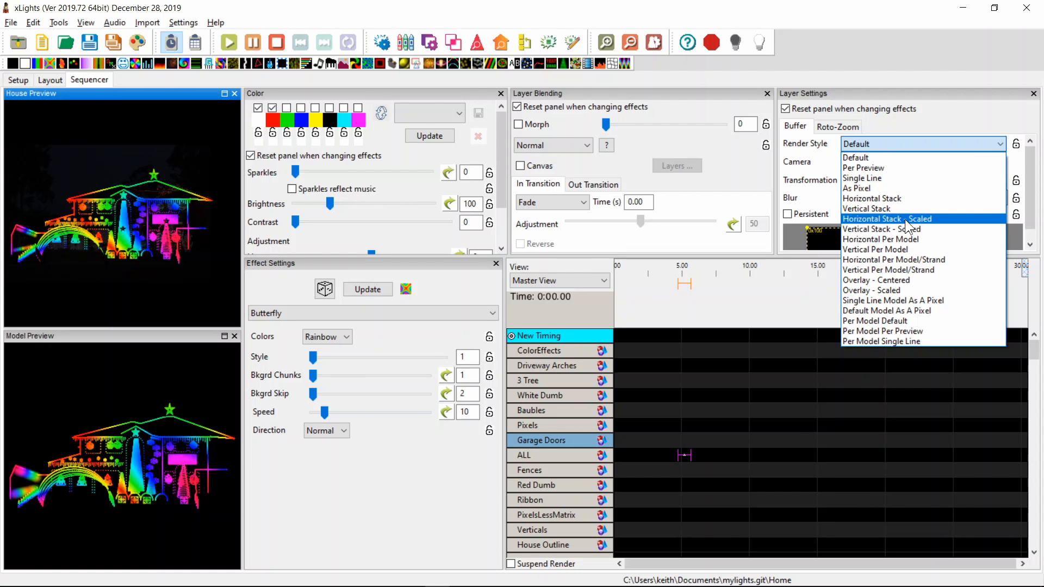
pyautogui.click(877, 219)
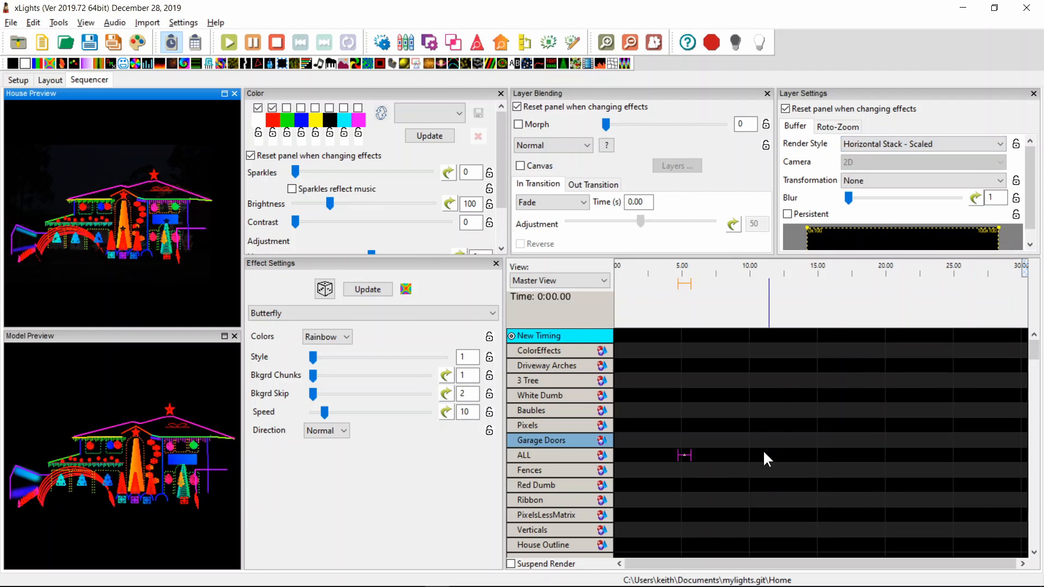
# Step: Return to the release notes and bring the 2019.63 to 2019.65 entries into view
pyautogui.hotkey('alt', 'Tab')
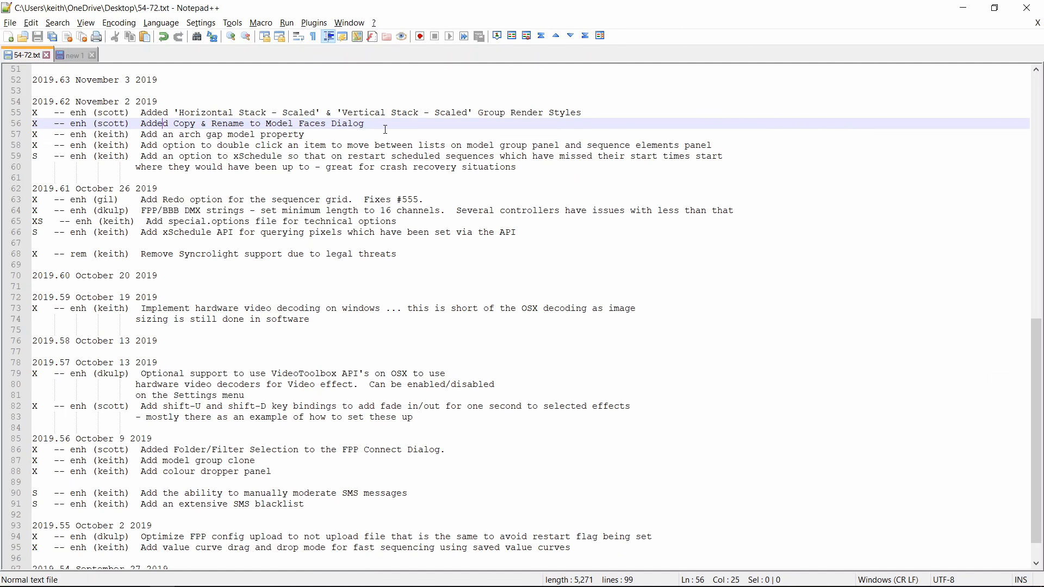
pyautogui.scroll(5, 385, 130)
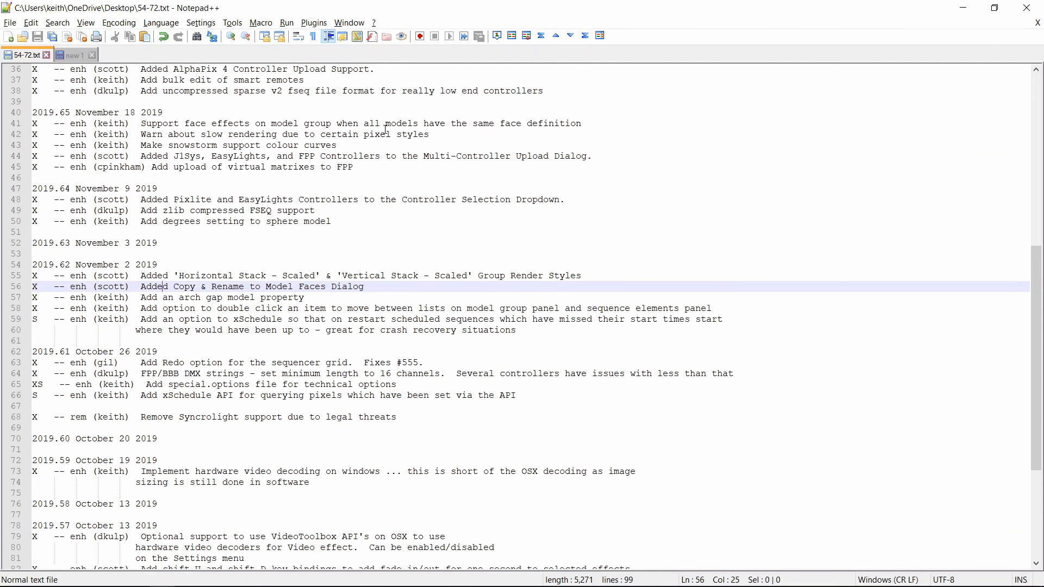
pyautogui.scroll(1, 303, 212)
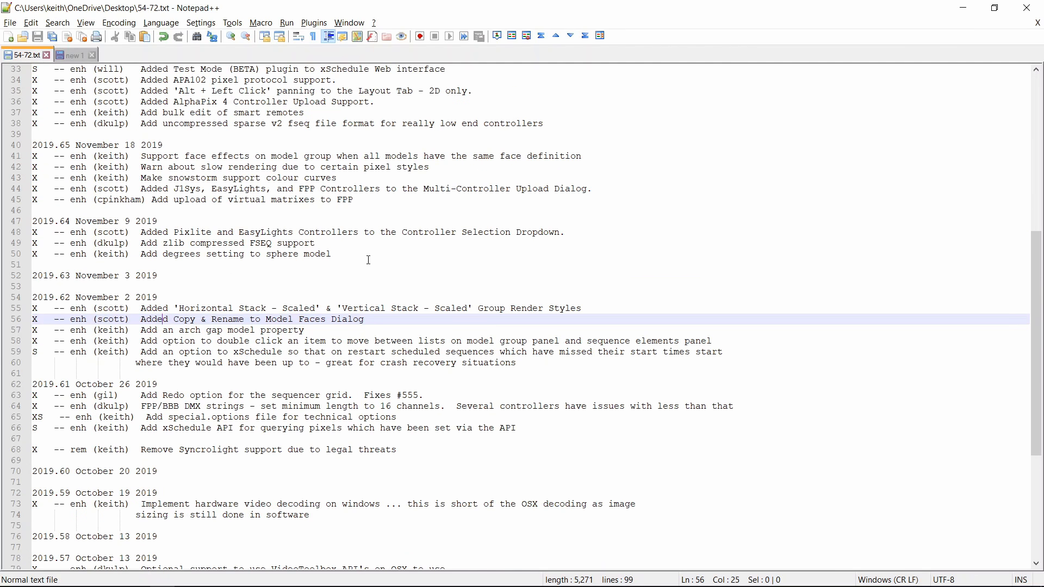
# Step: Highlight the 2019.64 release note about the sphere model's degrees setting and switch back to xLights
pyautogui.moveTo(371, 262); pyautogui.dragTo(33, 252)
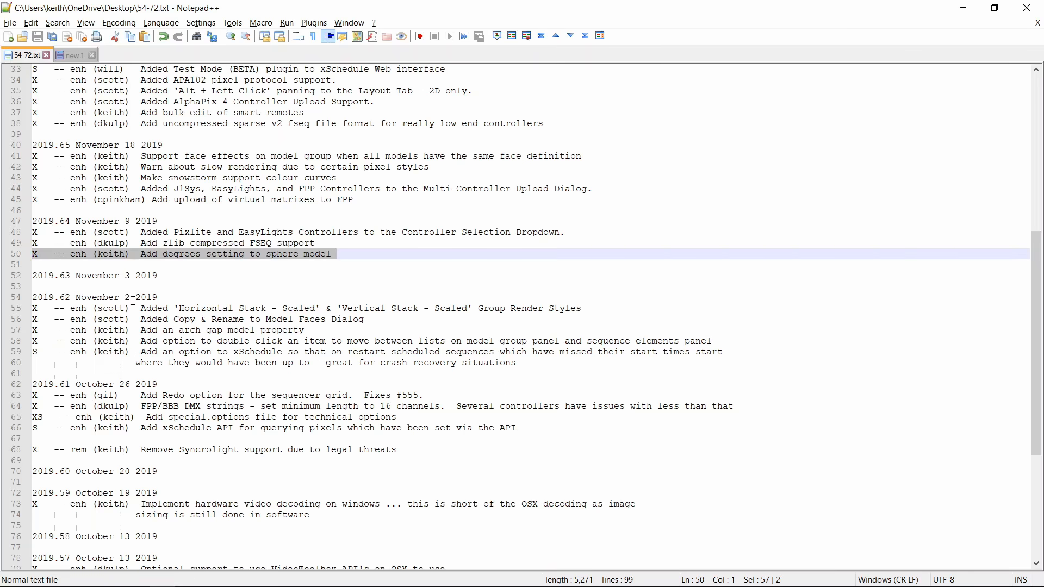
pyautogui.hotkey('alt', 'Tab')
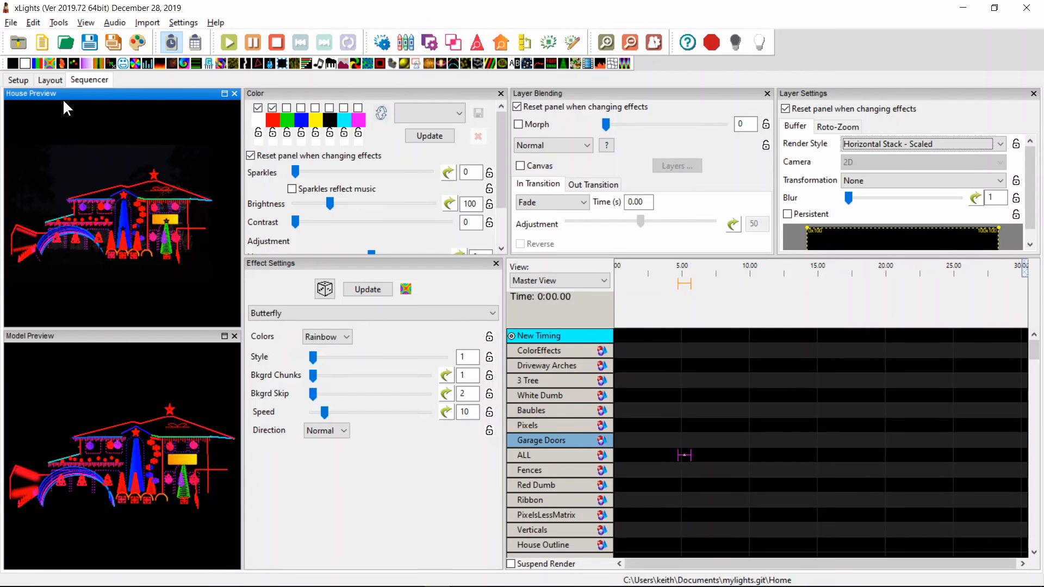
# Step: Show the house layout in 3D and add a sphere model in the empty space beside the house, above the grid
pyautogui.click(55, 84)
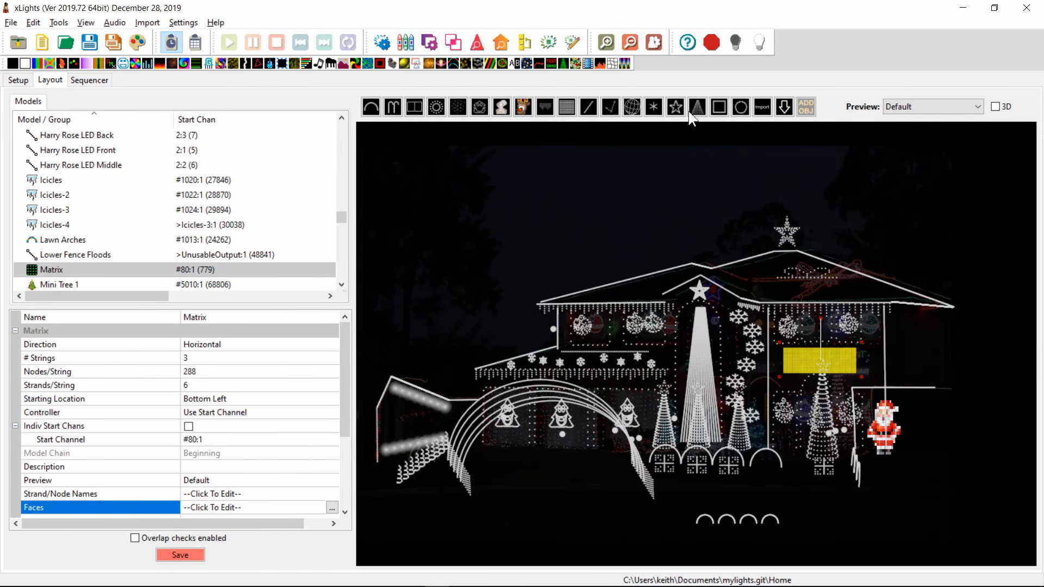
pyautogui.click(995, 107)
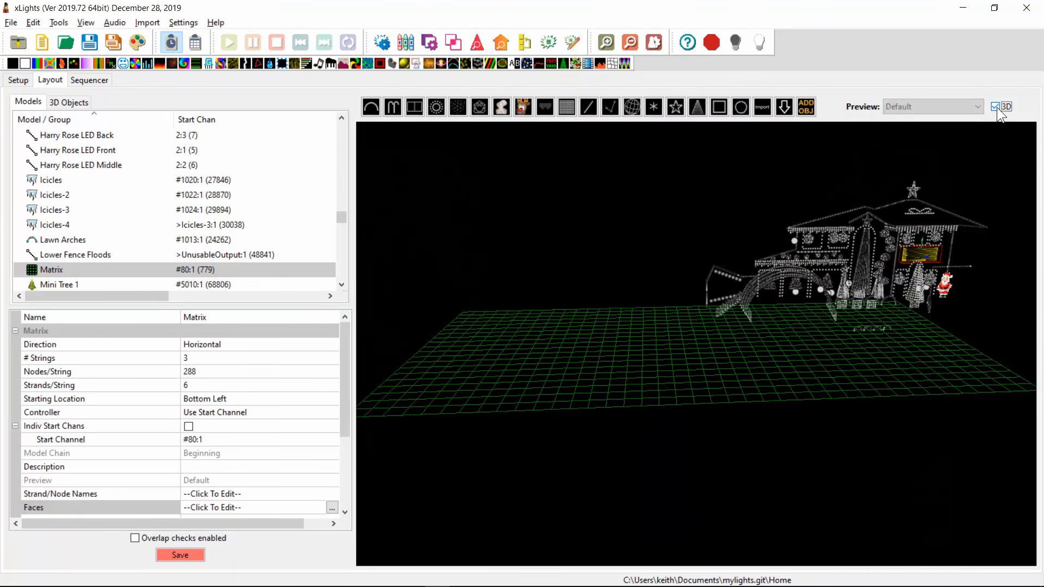
pyautogui.click(628, 110)
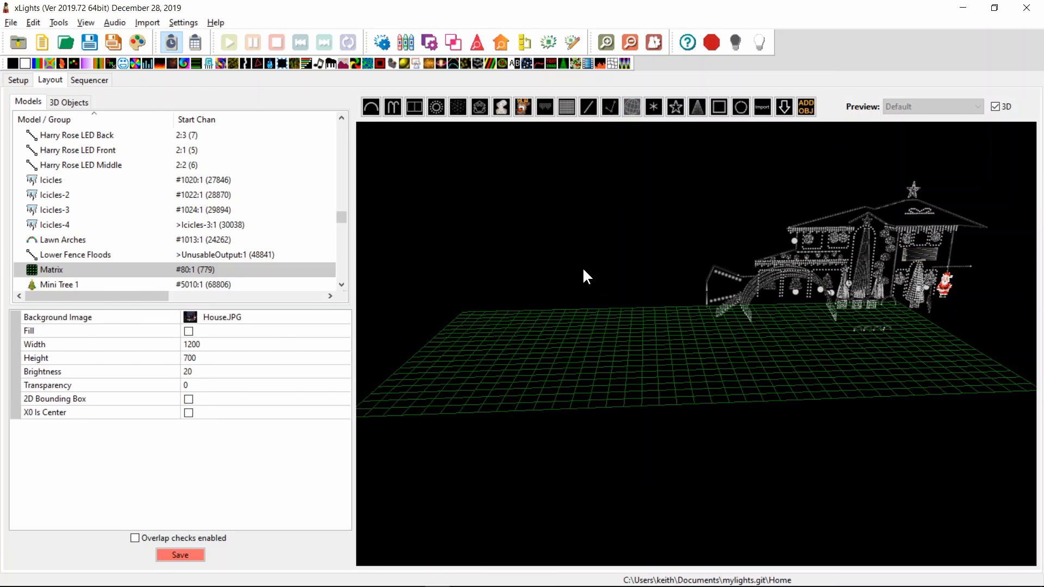
pyautogui.moveTo(583, 266); pyautogui.dragTo(648, 225)
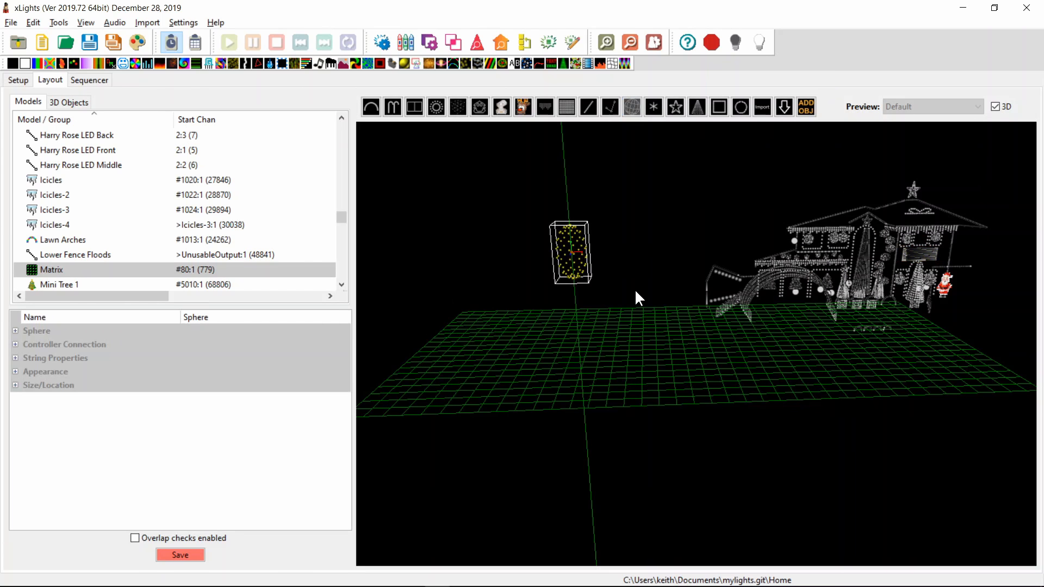
# Step: Set the new sphere model's Degrees to 180
pyautogui.moveTo(630, 302); pyautogui.dragTo(821, 335)
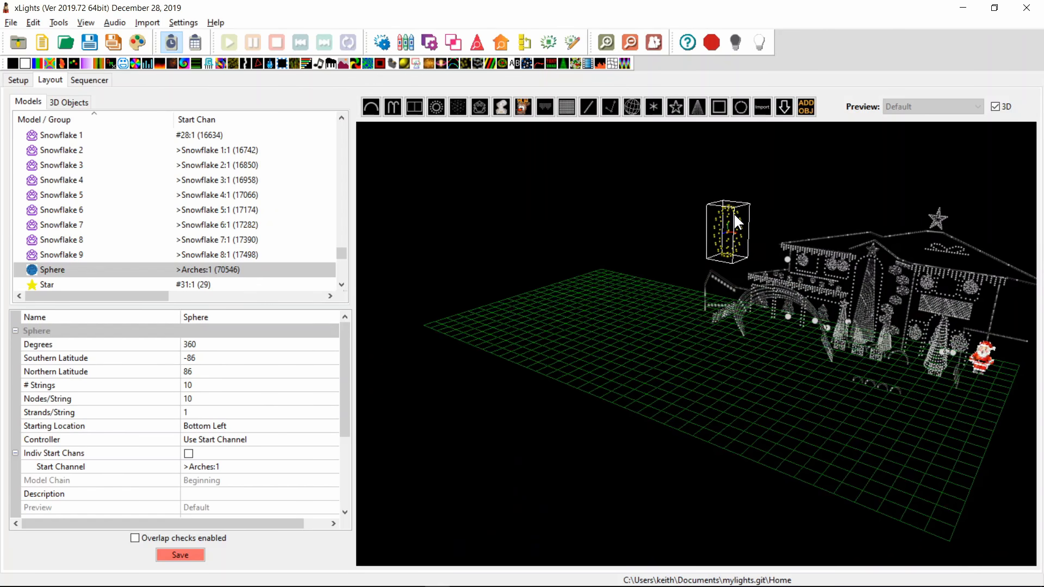
pyautogui.scroll(5, 734, 212)
pyautogui.moveTo(706, 360); pyautogui.dragTo(692, 373)
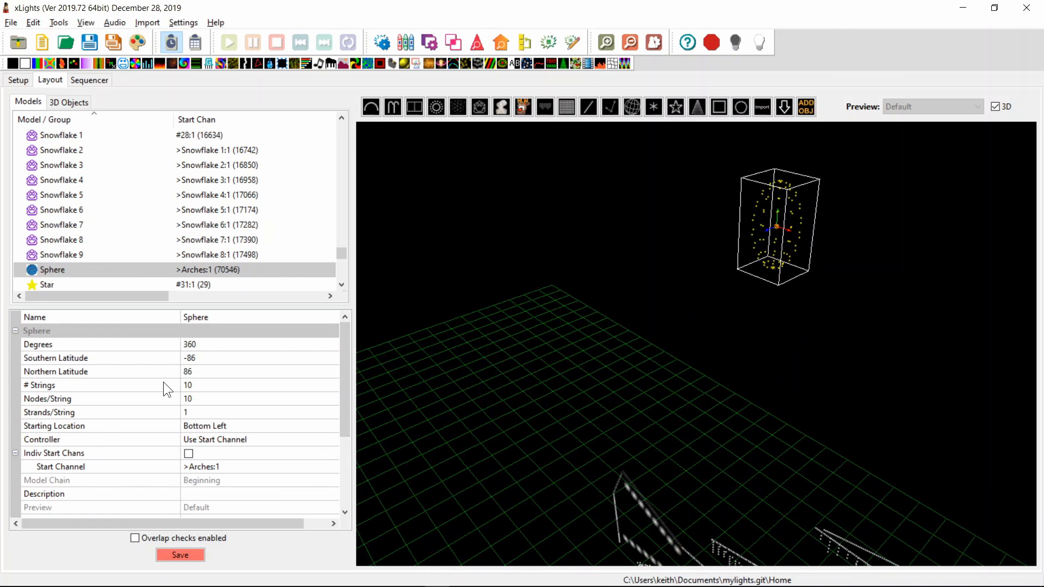
pyautogui.click(206, 347)
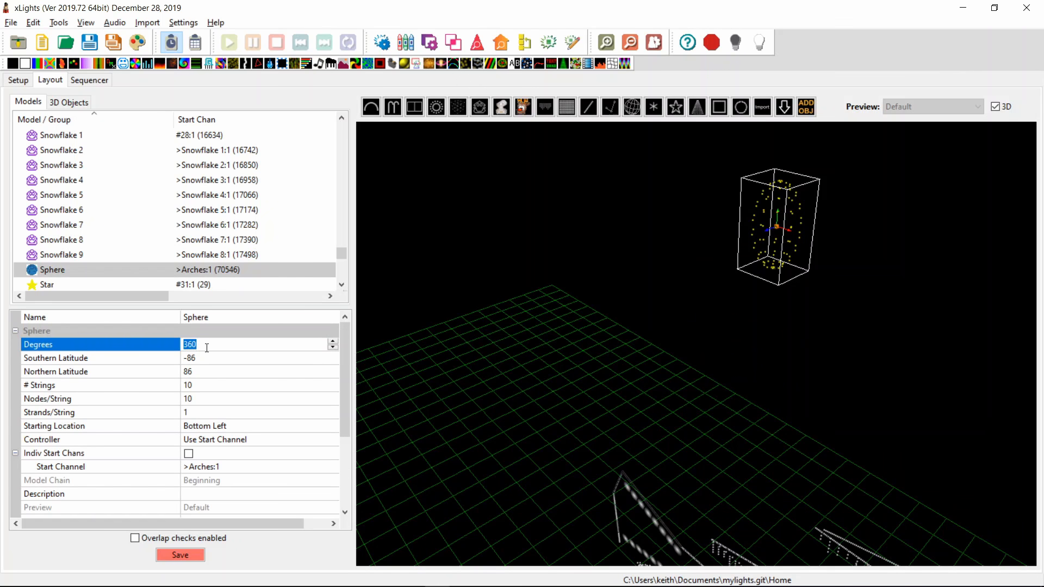
pyautogui.write('180')
pyautogui.press('Return')
# Step: Orbit around the sphere to examine its node arrangement from above and from the side
pyautogui.moveTo(912, 345); pyautogui.dragTo(982, 373)
pyautogui.moveTo(899, 298); pyautogui.dragTo(729, 335)
pyautogui.scroll(4, 729, 335)
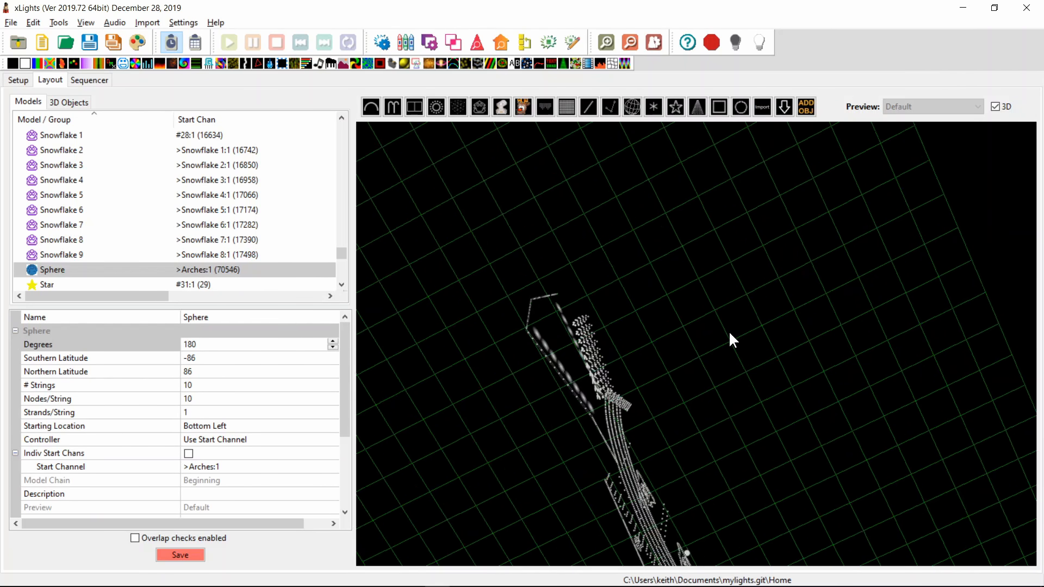
pyautogui.scroll(-8, 730, 335)
pyautogui.scroll(-5, 729, 335)
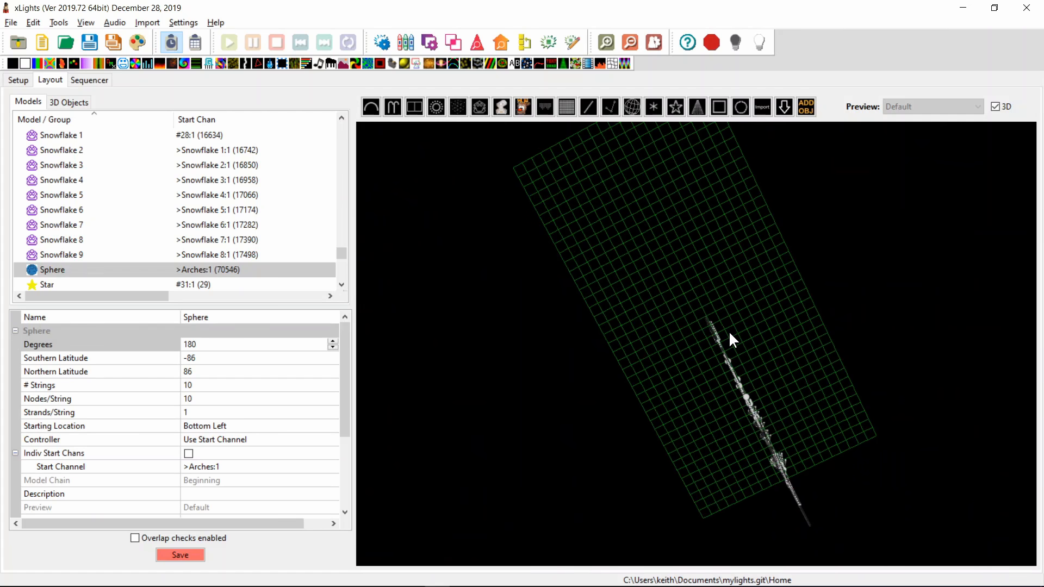
pyautogui.moveTo(820, 269); pyautogui.dragTo(694, 250)
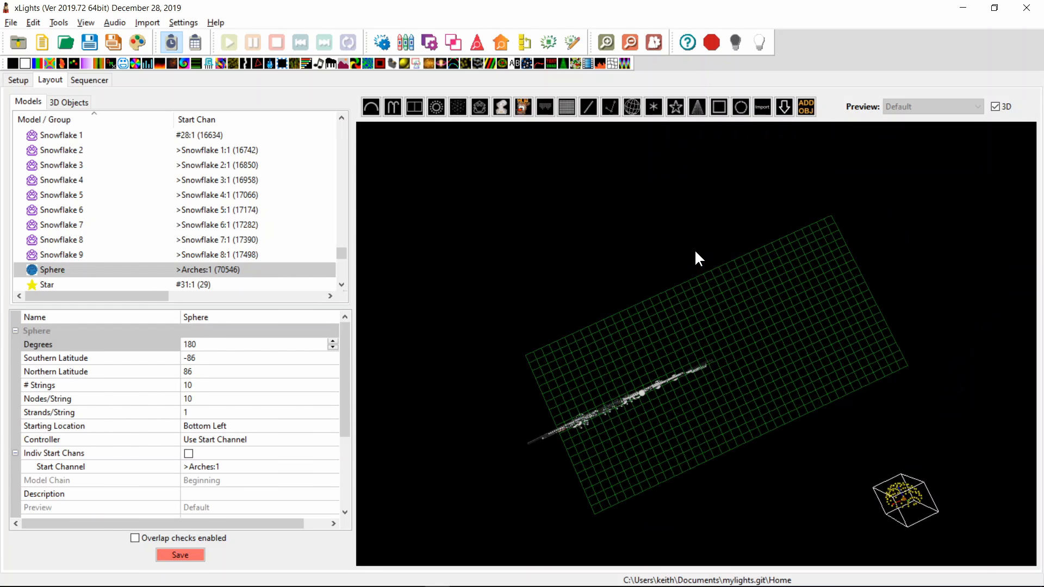
pyautogui.moveTo(748, 305); pyautogui.dragTo(553, 248)
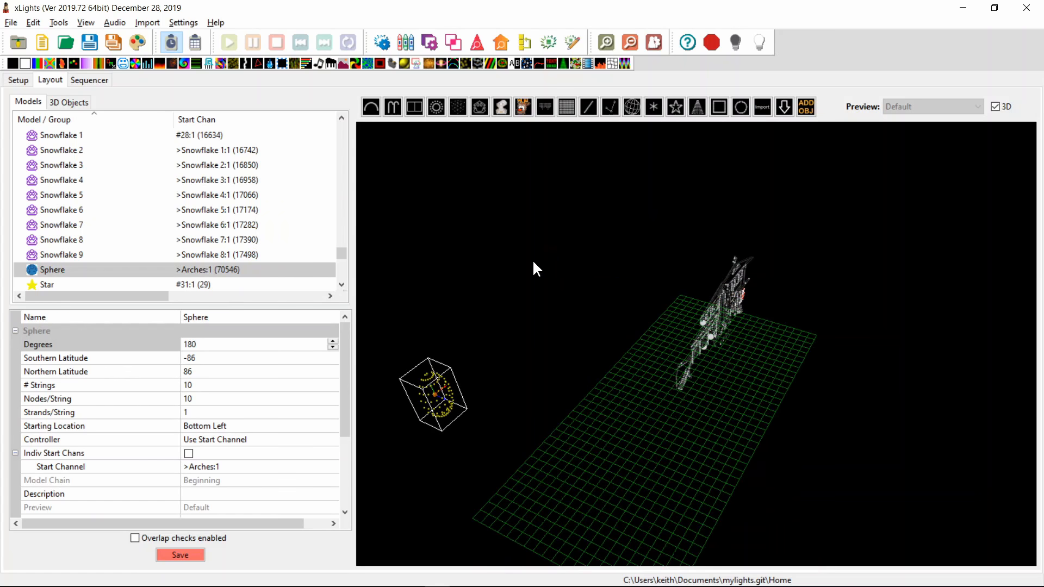
pyautogui.moveTo(533, 300); pyautogui.dragTo(610, 238)
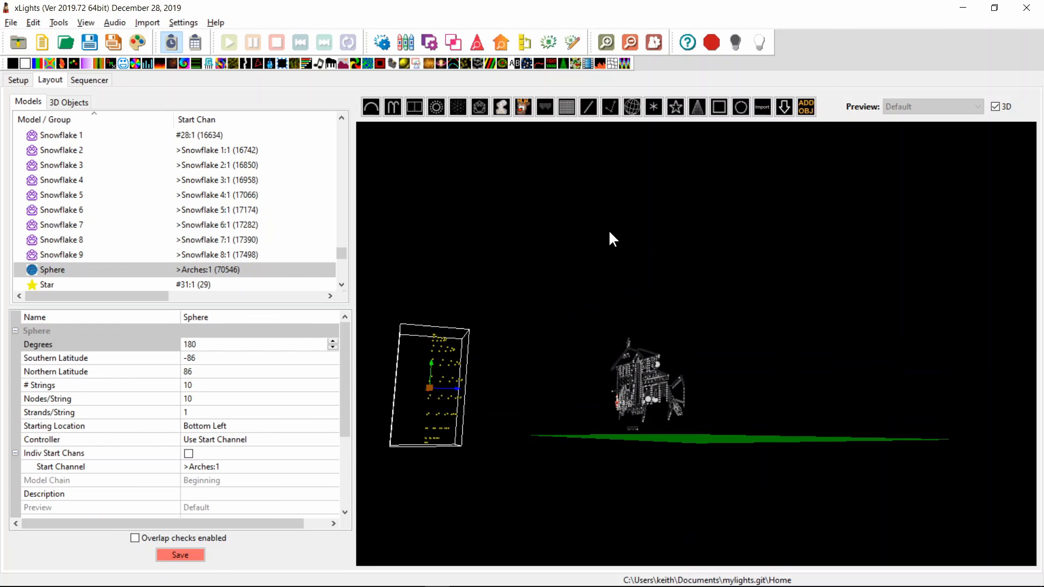
# Step: Try 360 as the sphere's Degrees value, and return it to 180
pyautogui.click(247, 344)
pyautogui.press('BackSpace')
pyautogui.press('BackSpace')
pyautogui.press('BackSpace')
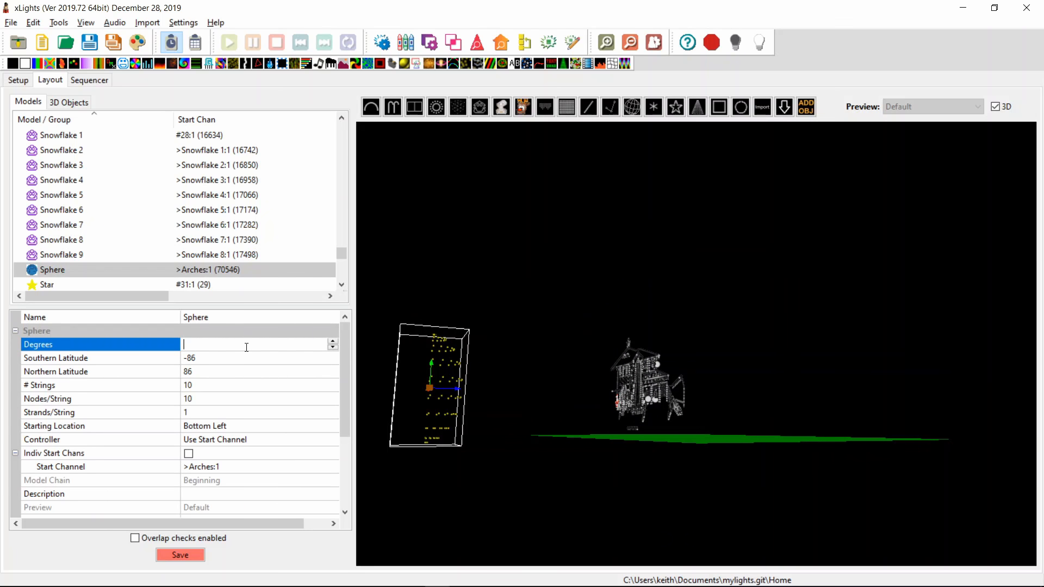
pyautogui.write('360')
pyautogui.click(103, 341)
pyautogui.write('180')
# Step: Highlight the zlib compressed FSEQ support entry in the Notepad++ release notes and switch back to xLights
pyautogui.hotkey('alt', 'Tab')
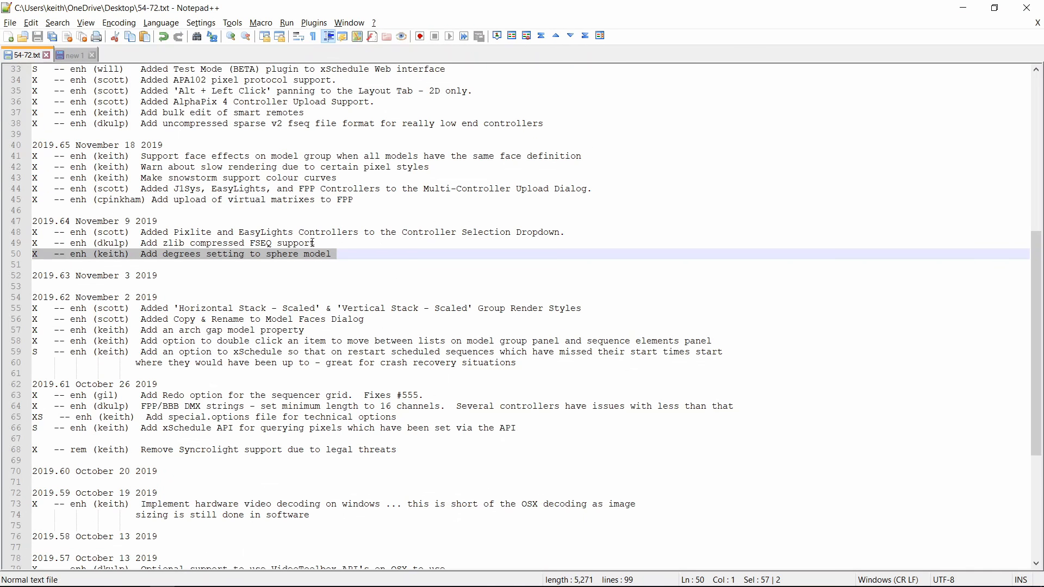
pyautogui.moveTo(312, 243); pyautogui.dragTo(54, 244)
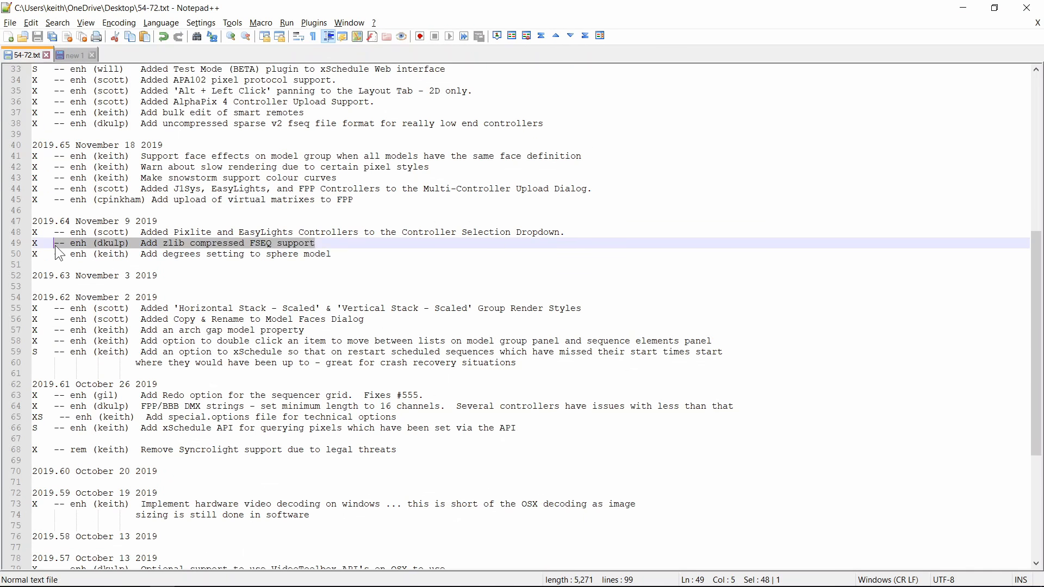
pyautogui.hotkey('alt', 'Tab')
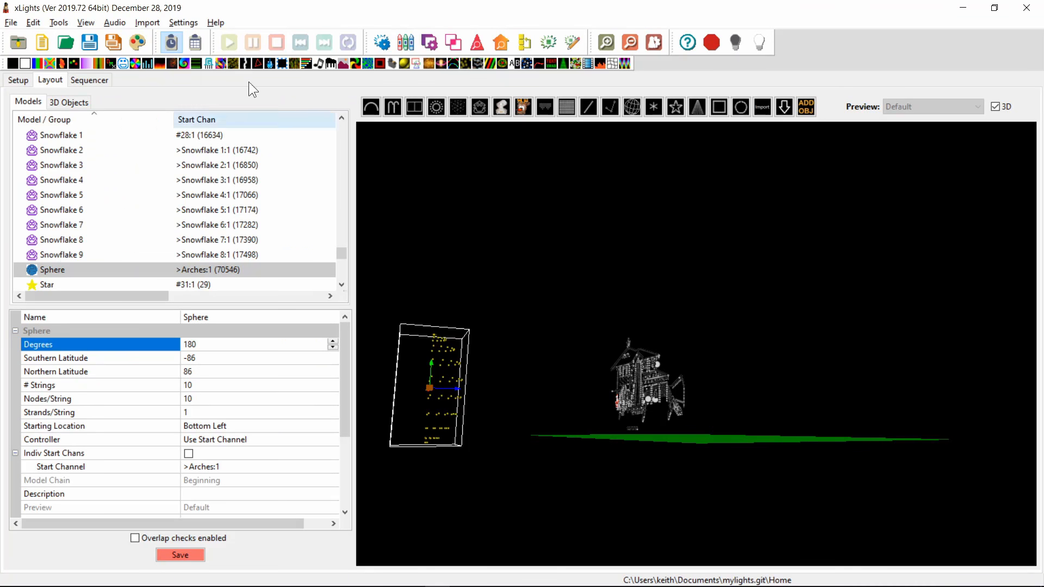
# Step: Examine the FSEQ version formats offered in the settings, including V2 Uncompressed and V2 ZLIB
pyautogui.click(187, 20)
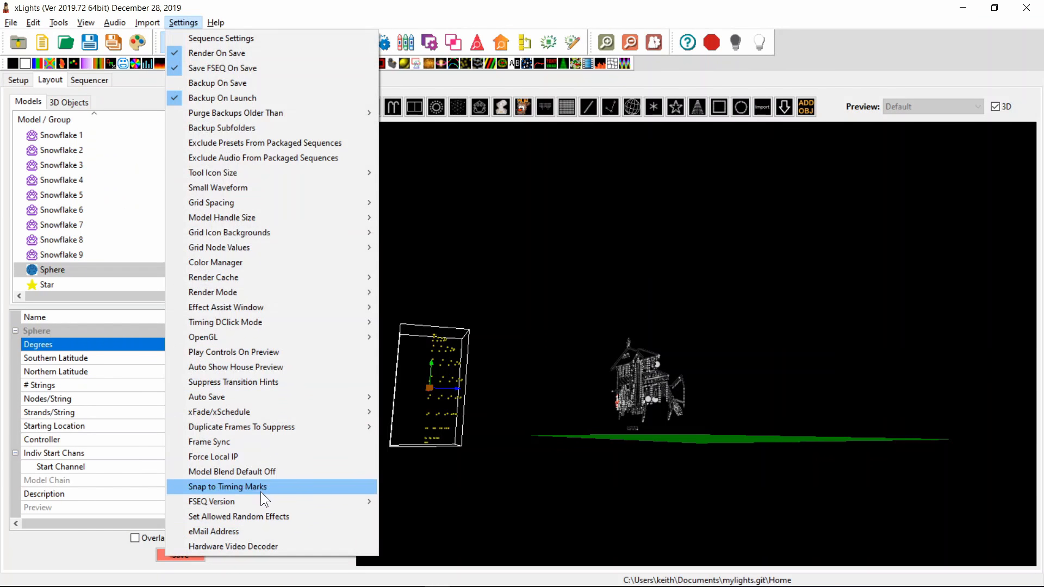
pyautogui.moveTo(261, 499)
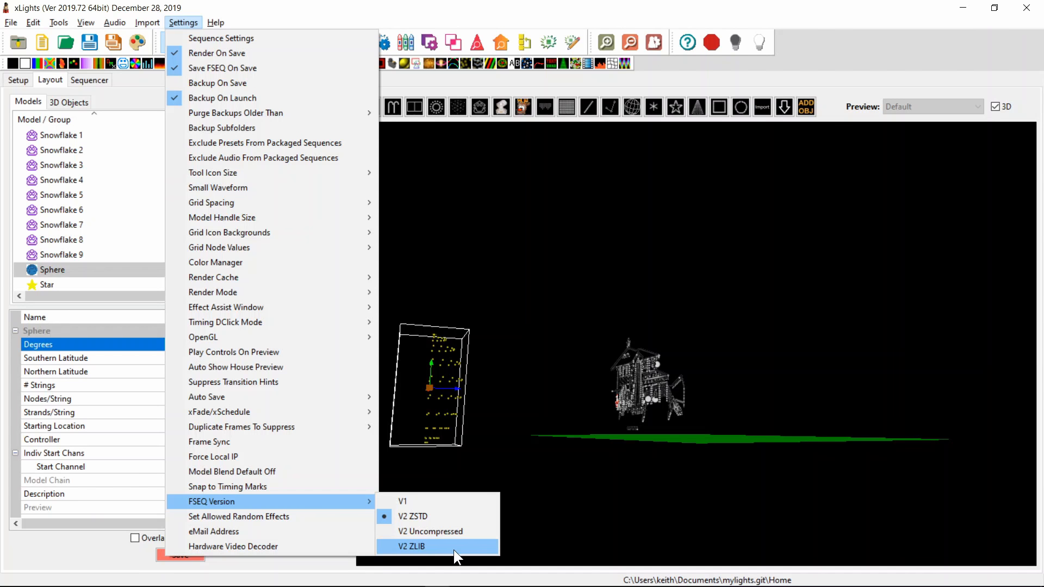
pyautogui.click(445, 536)
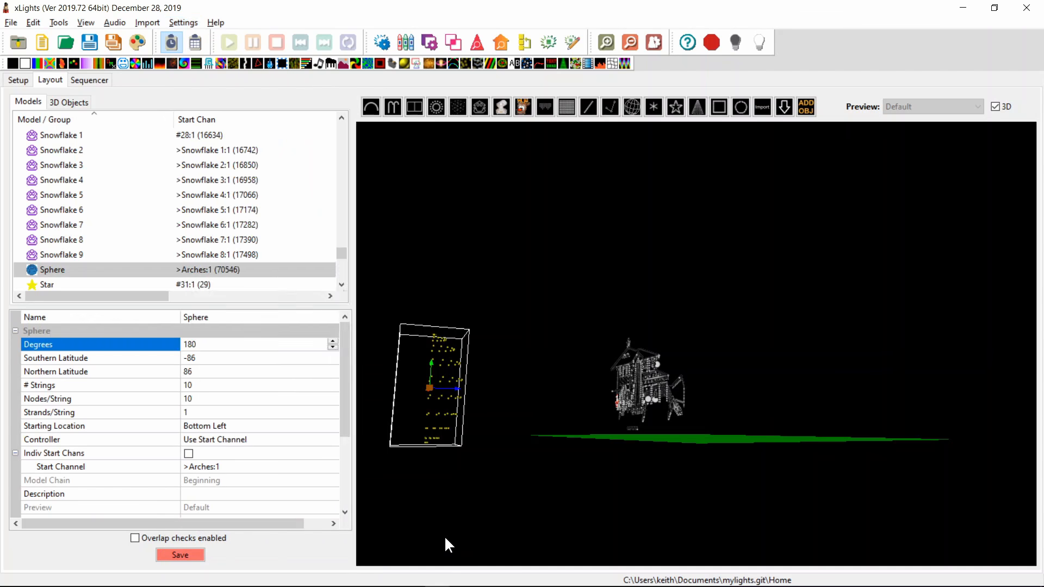
# Step: Highlight the Pixlite and EasyLights controllers entry in the Notepad++ release notes and switch back to xLights
pyautogui.hotkey('alt', 'Tab')
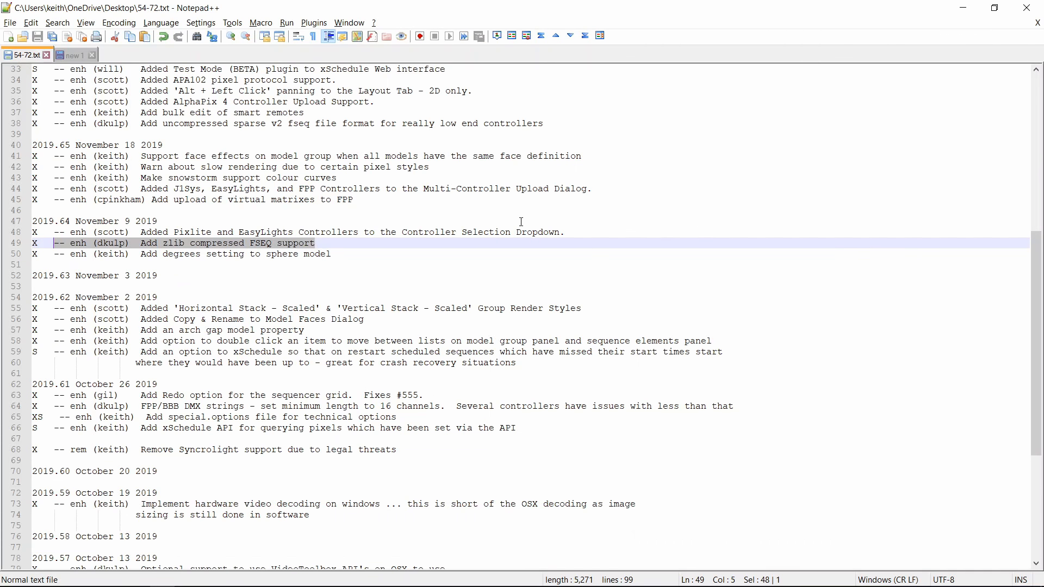
pyautogui.moveTo(574, 230); pyautogui.dragTo(435, 221)
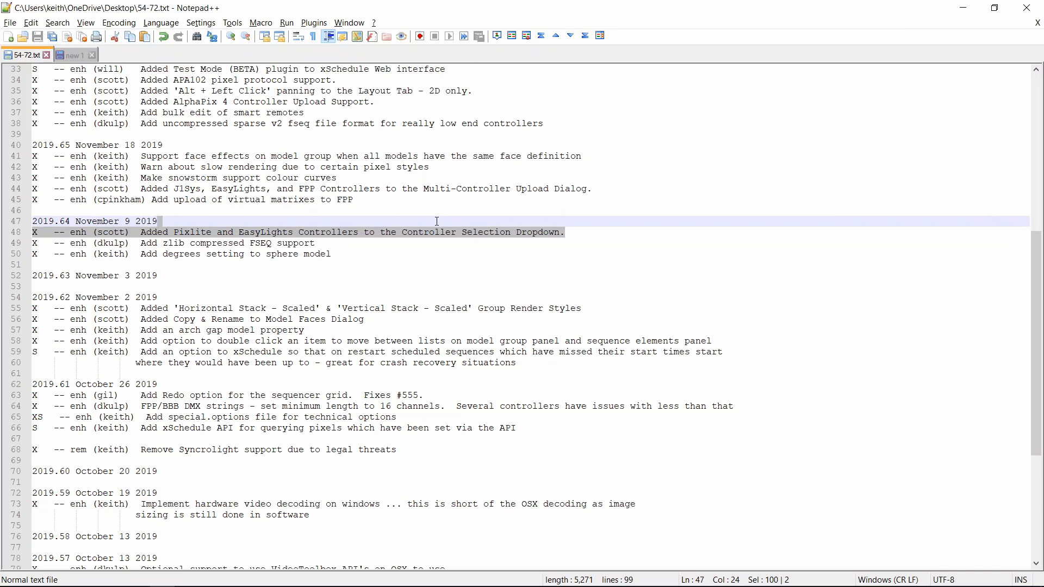
pyautogui.hotkey('alt', 'Tab')
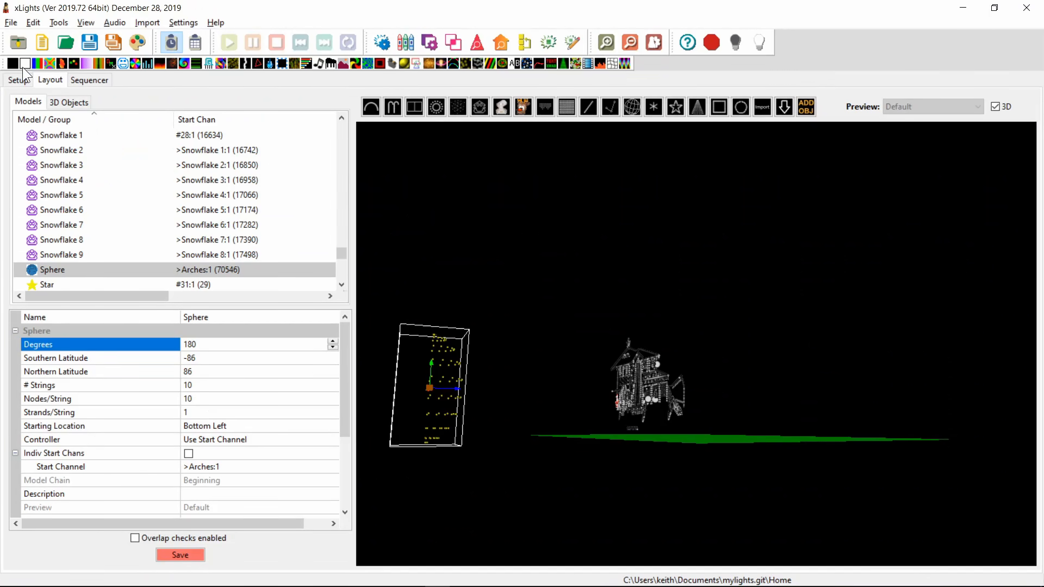
# Step: Open the E1.31 setup of the BBB Matrix output for universe 83 and examine the available controller types without saving
pyautogui.click(22, 75)
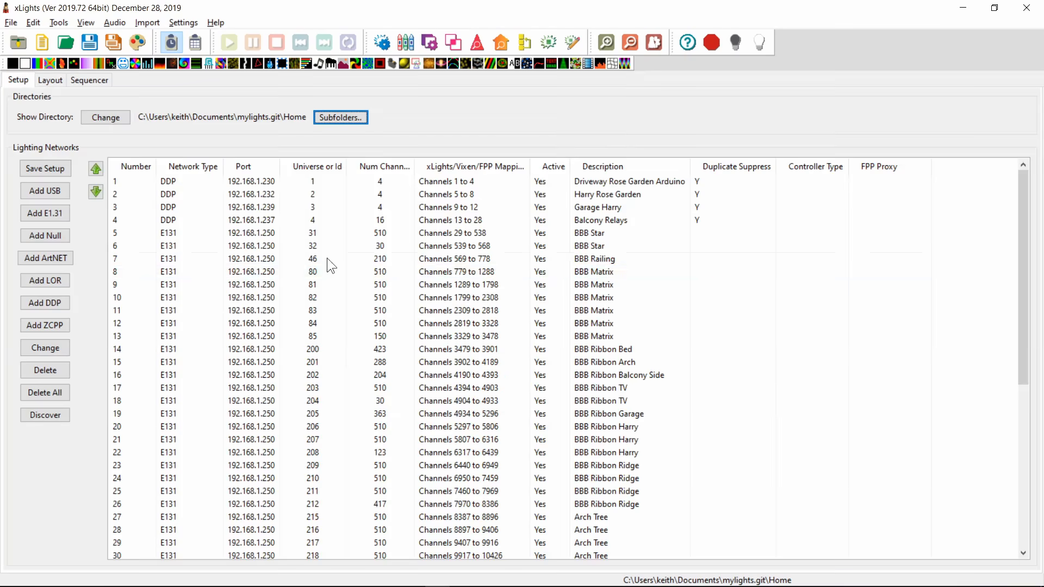
pyautogui.doubleClick(477, 307)
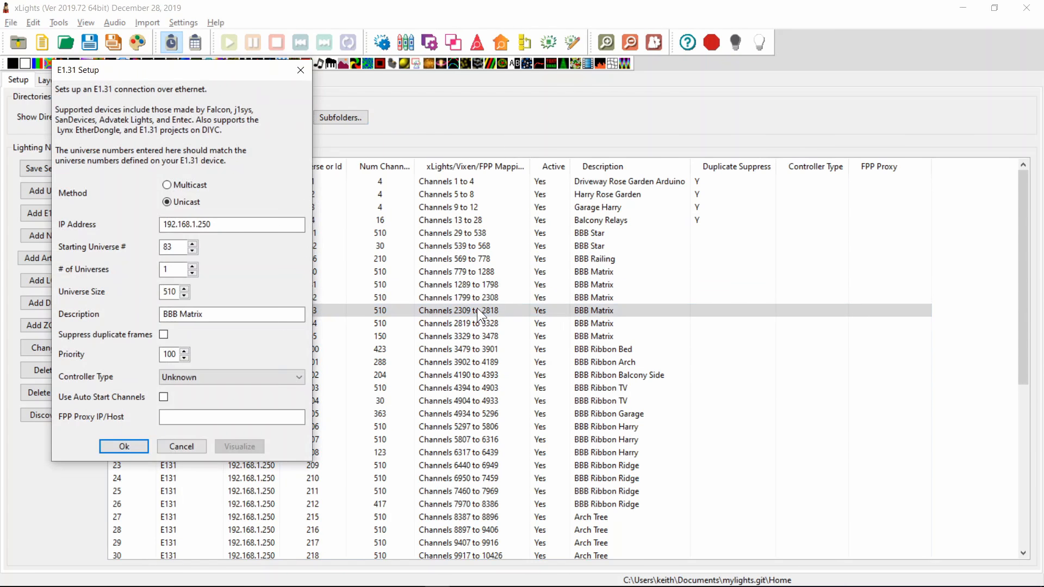
pyautogui.click(246, 377)
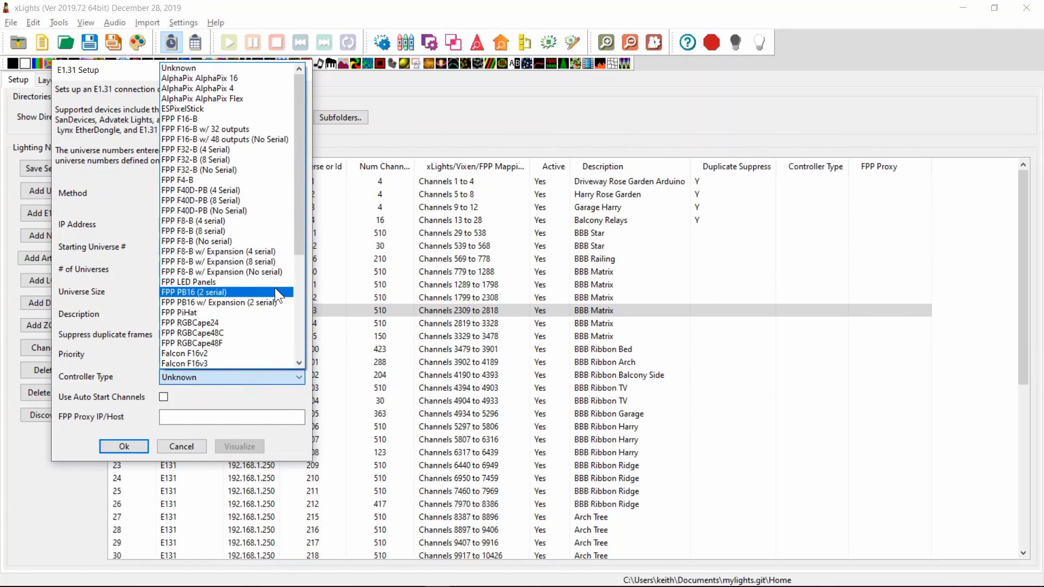
pyautogui.scroll(-6, 297, 266)
pyautogui.scroll(6, 298, 273)
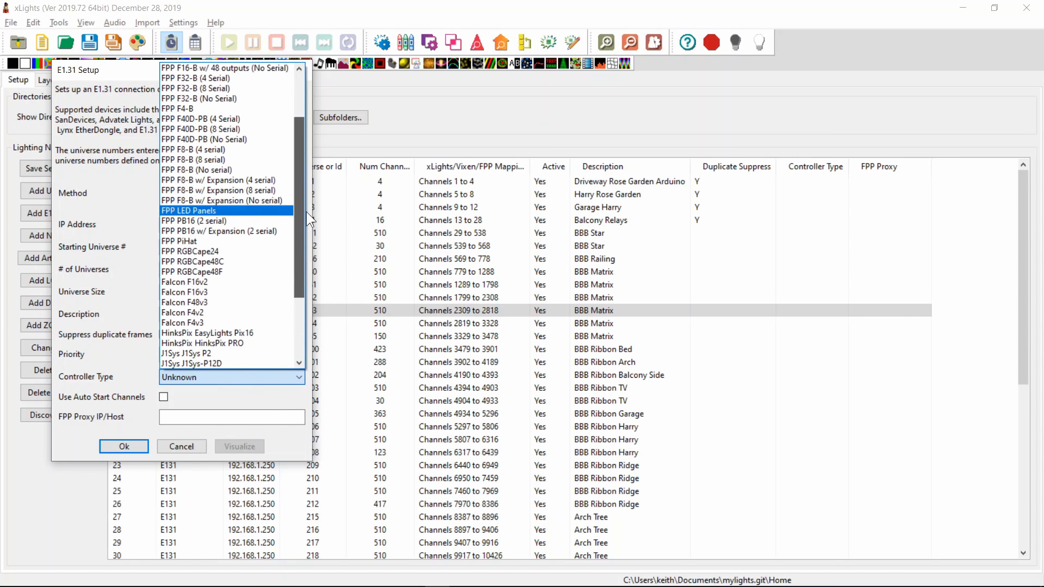
pyautogui.moveTo(309, 99)
pyautogui.mouseDown()
pyautogui.moveTo(311, 325)
pyautogui.moveTo(316, 114)
pyautogui.mouseUp()
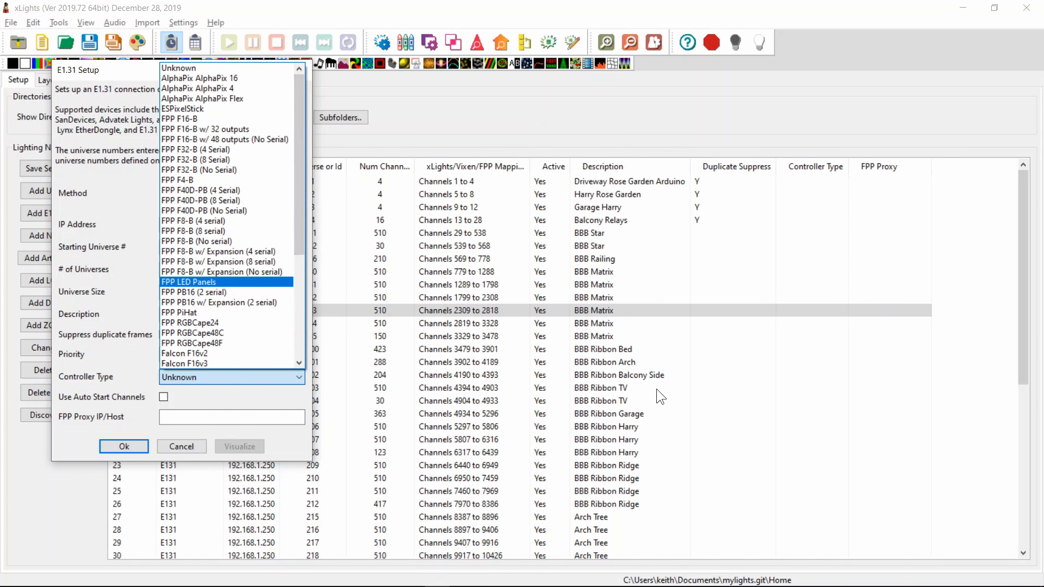
pyautogui.click(184, 445)
pyautogui.click(170, 446)
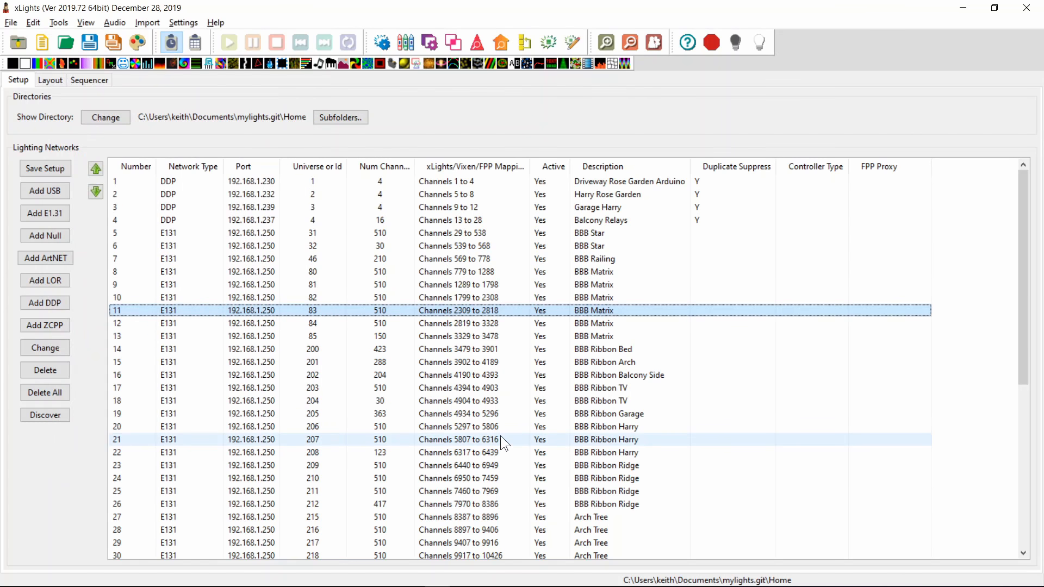
# Step: Return to the release notes in Notepad++ and highlight the 2019.65 entry about uploading virtual matrixes to FPP
pyautogui.hotkey('alt', 'Tab')
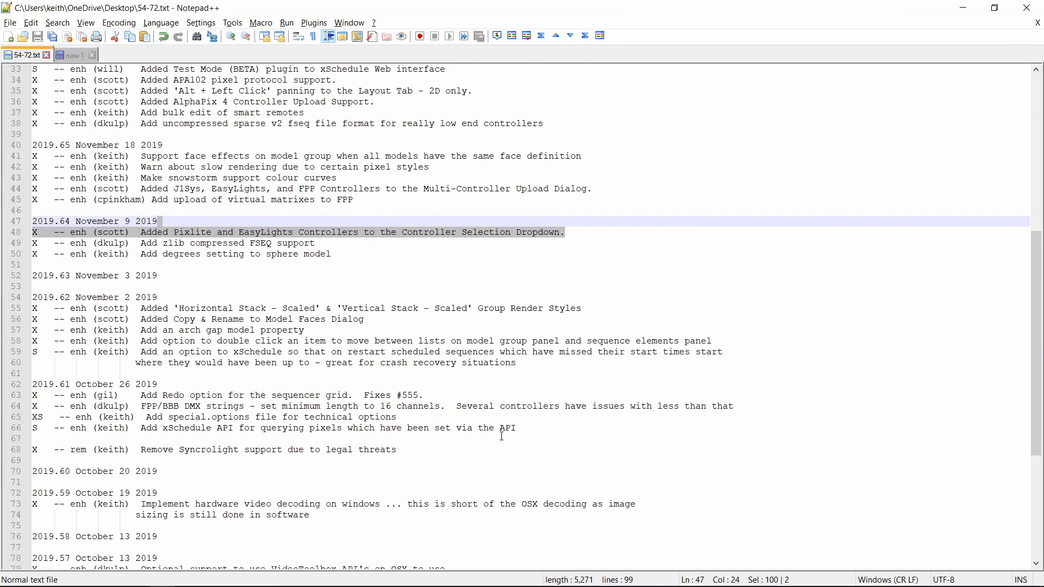
pyautogui.press('Down')
pyautogui.press('Up')
pyautogui.press('Up')
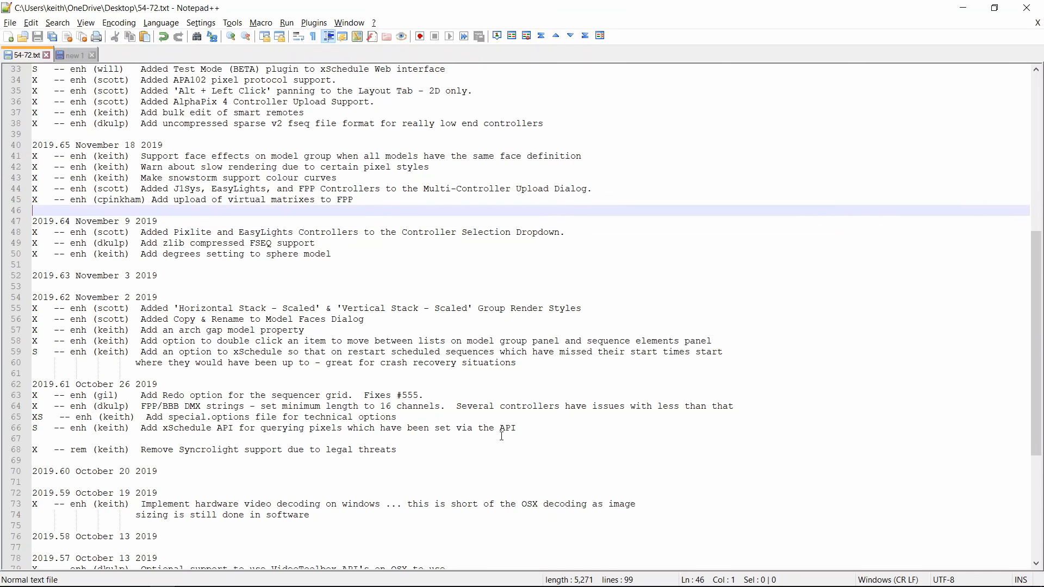
pyautogui.hotkey('shift', 'Left')
pyautogui.hotkey('shift', 'Home')
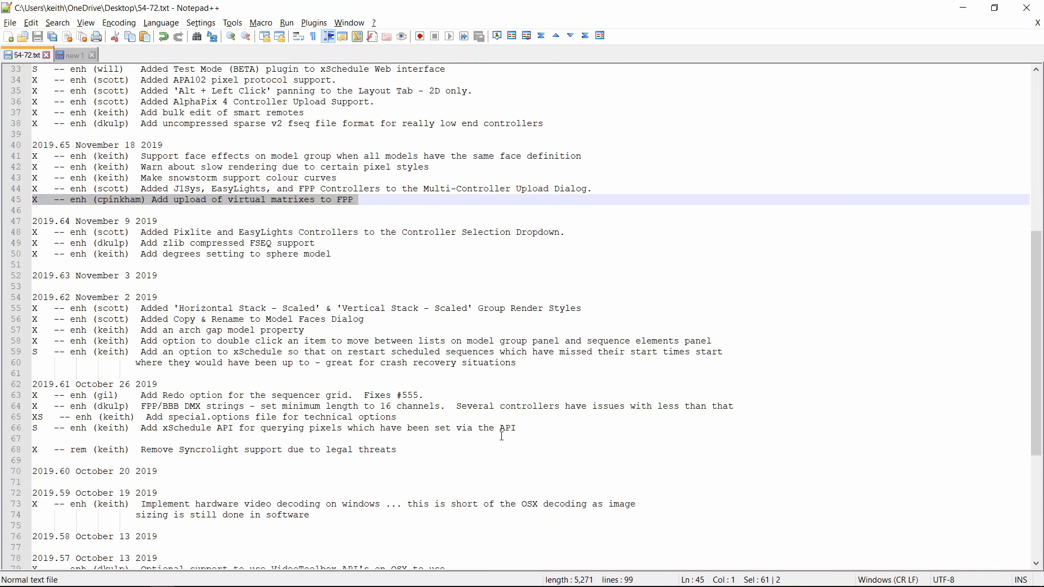
# Step: Switch to xLights, open the FPP Connect upload dialog to examine its options, and close it without uploading
pyautogui.hotkey('alt', 'Tab')
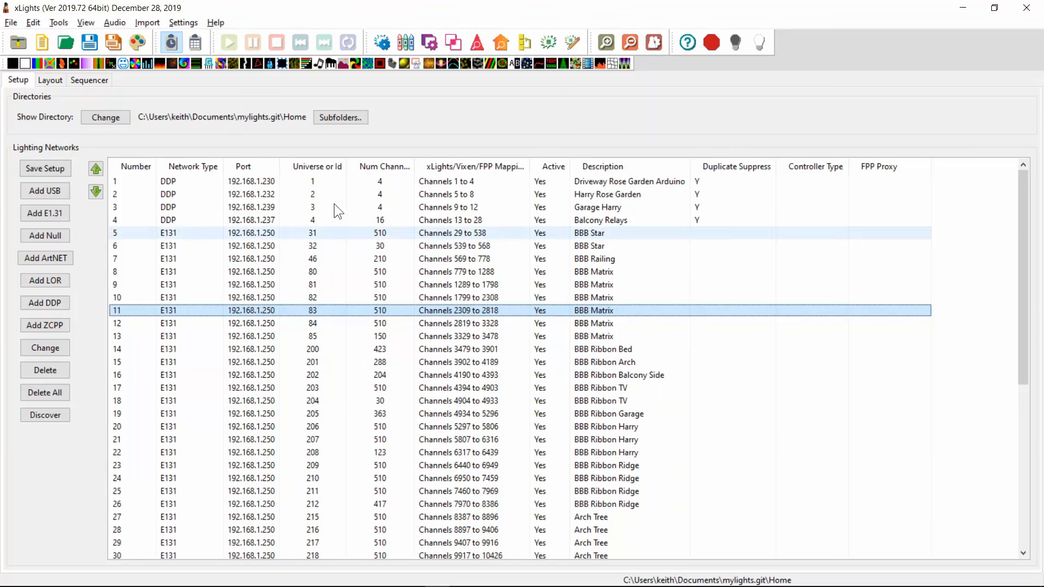
pyautogui.click(64, 24)
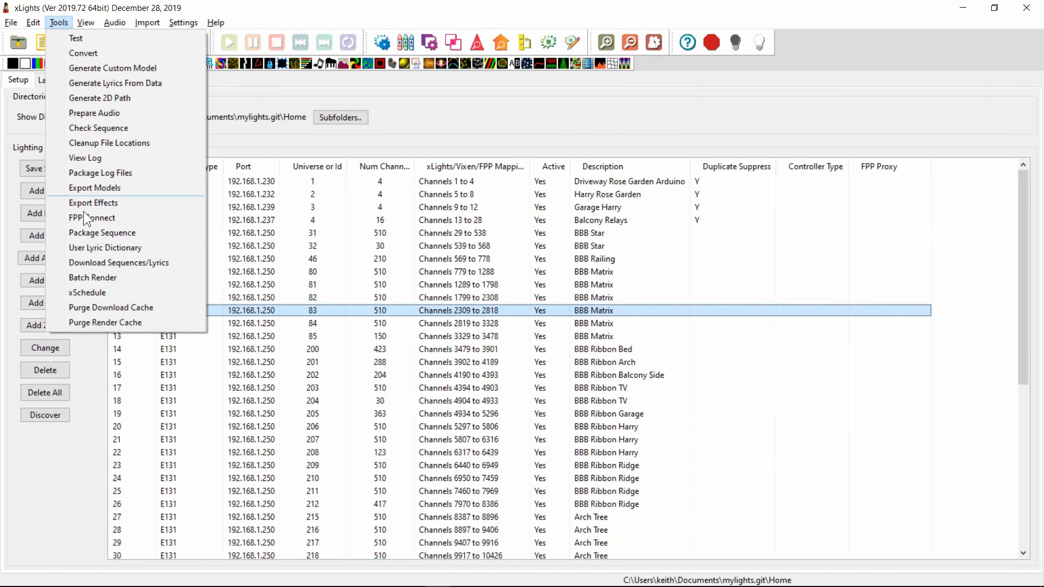
pyautogui.click(109, 218)
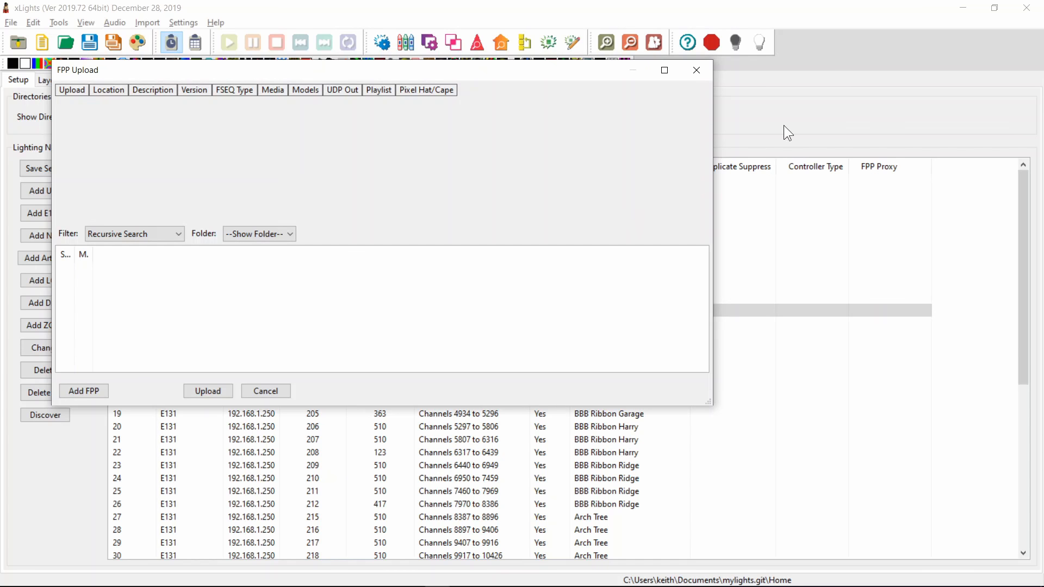
pyautogui.click(699, 68)
# Step: Return to Notepad++ and highlight the 2019.65 entry about J1Sys, EasyLights and FPP controllers in the Multi-Controller Upload Dialog
pyautogui.hotkey('alt', 'Tab')
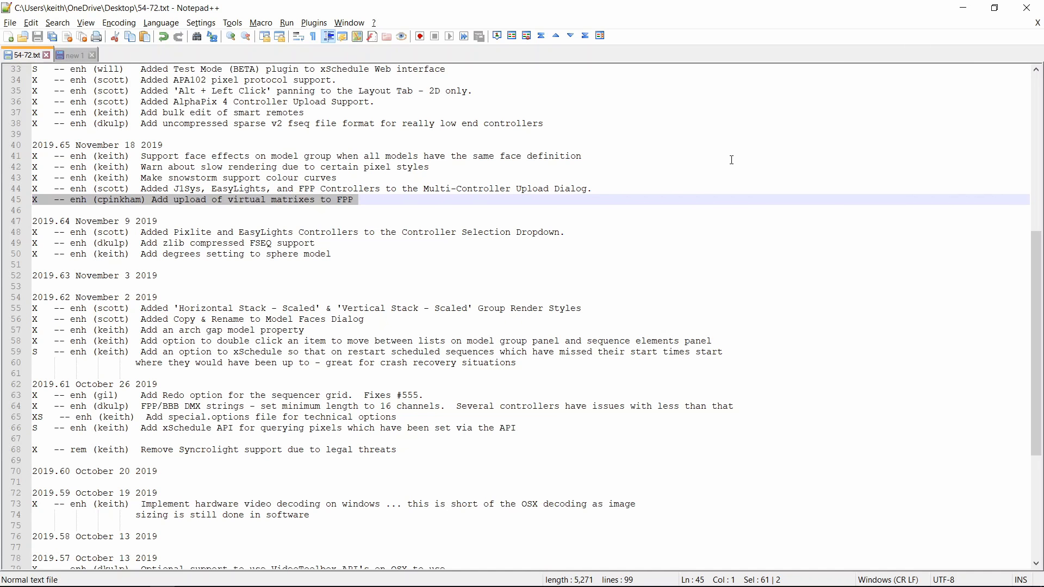
pyautogui.click(612, 186)
pyautogui.hotkey('shift', 'Home')
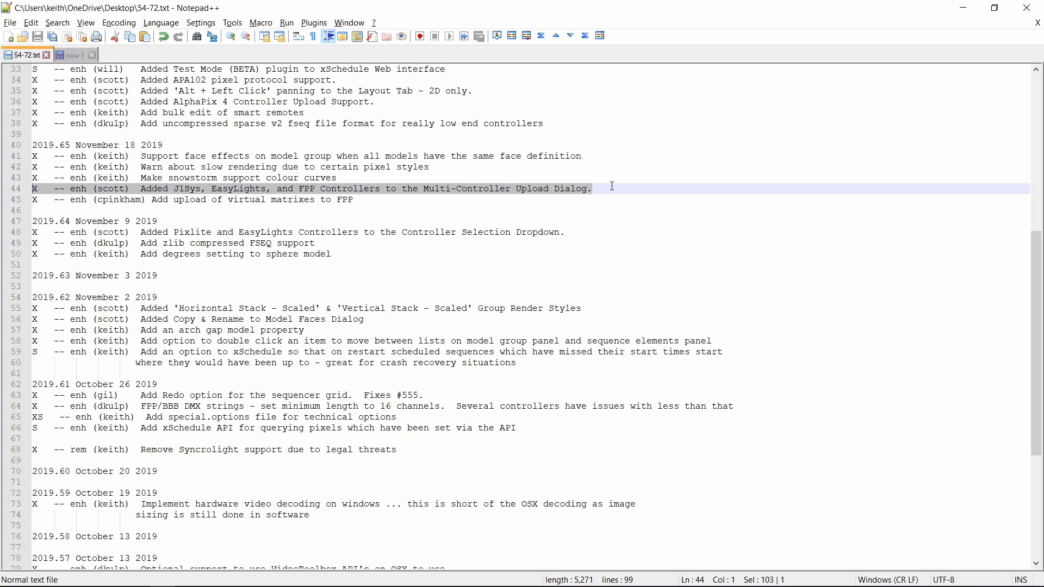
pyautogui.press('Down')
pyautogui.hotkey('shift', 'Up')
# Step: Switch to xLights, open the upload dialog for all controllers, examine the available controller types, and close it without uploading
pyautogui.hotkey('alt', 'Tab')
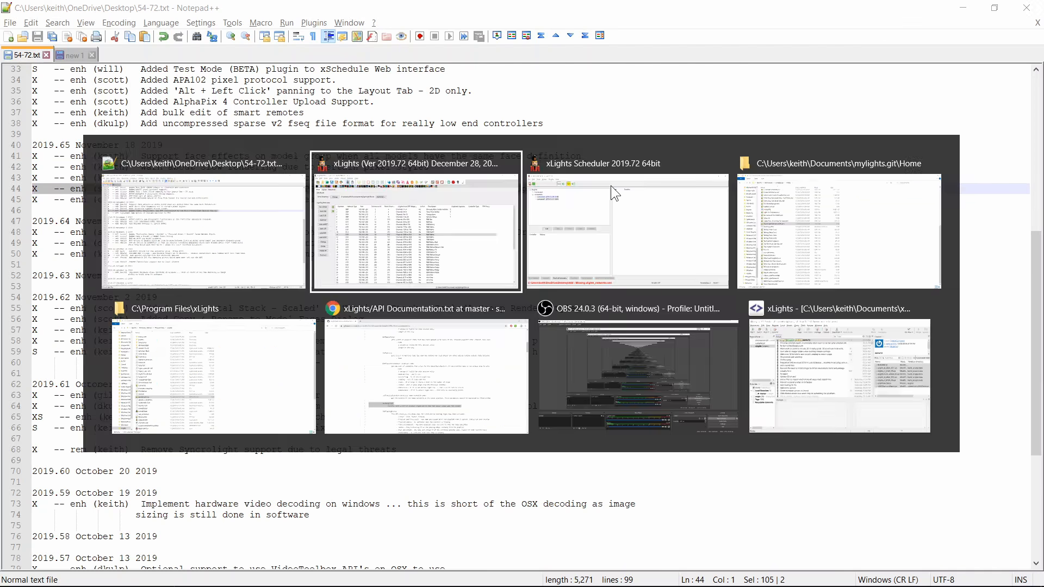
pyautogui.click(427, 260)
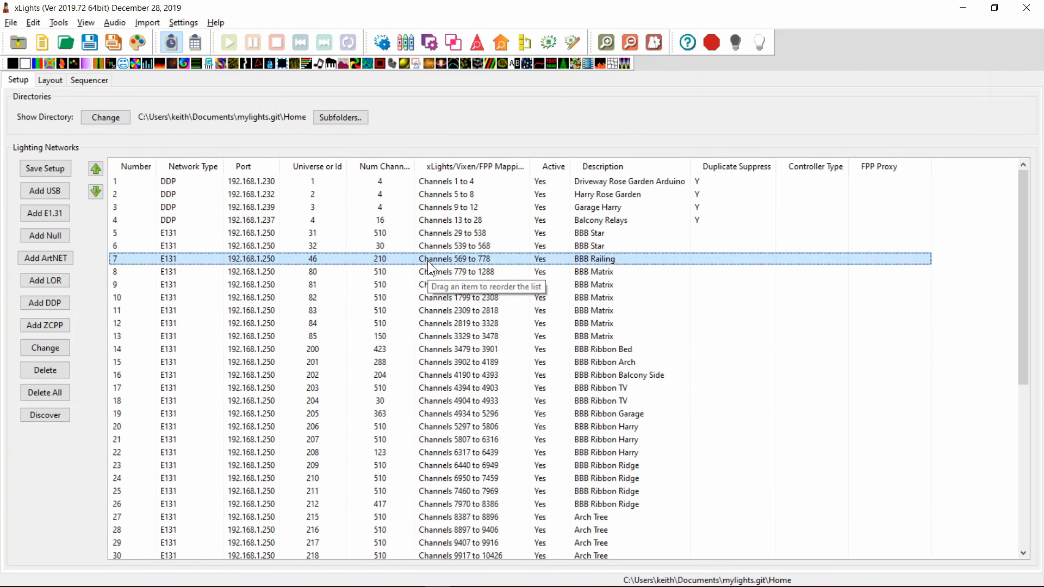
pyautogui.rightClick(428, 260)
pyautogui.moveTo(462, 269)
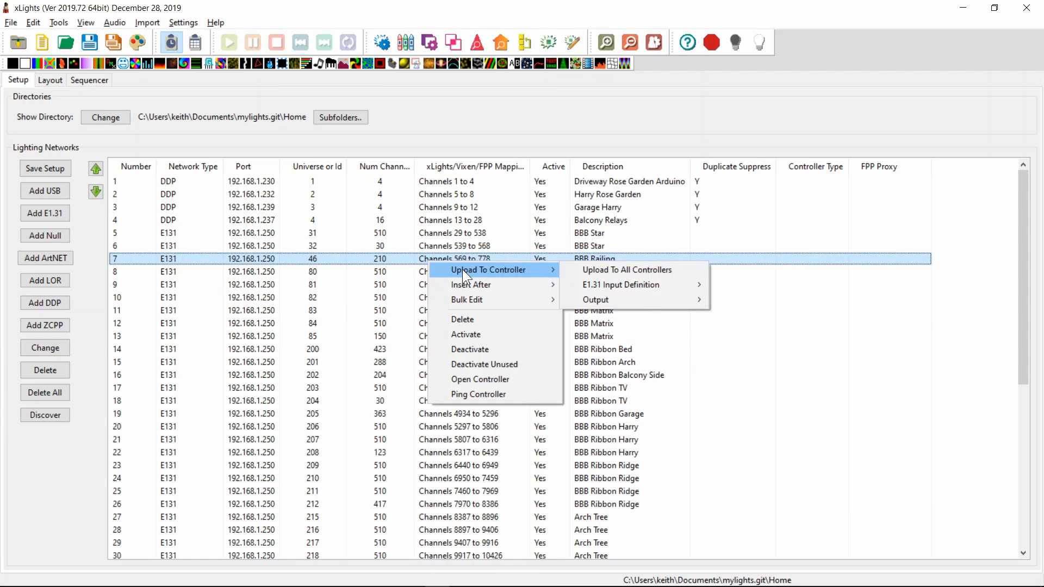
pyautogui.click(591, 267)
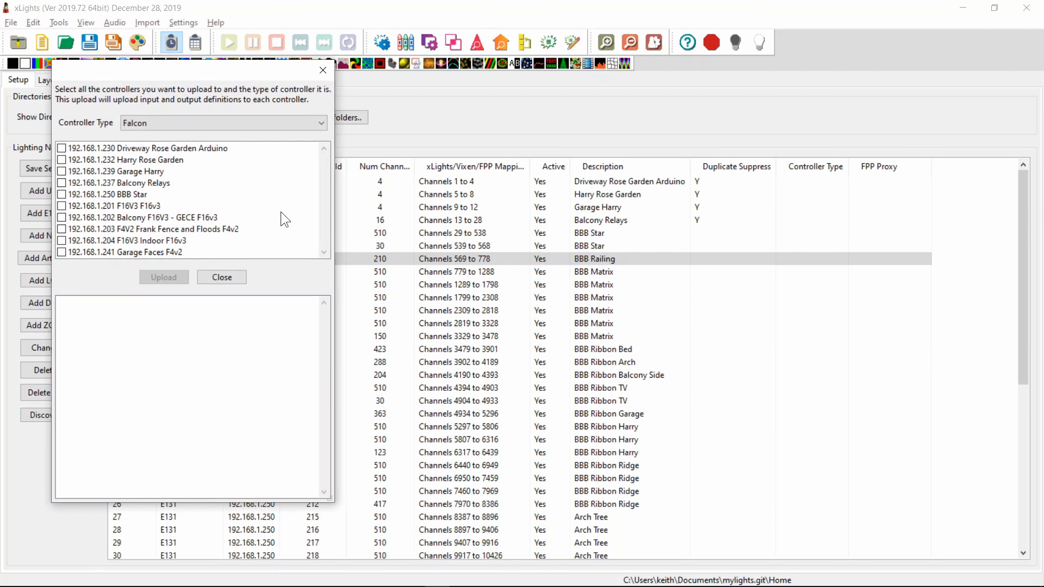
pyautogui.click(233, 124)
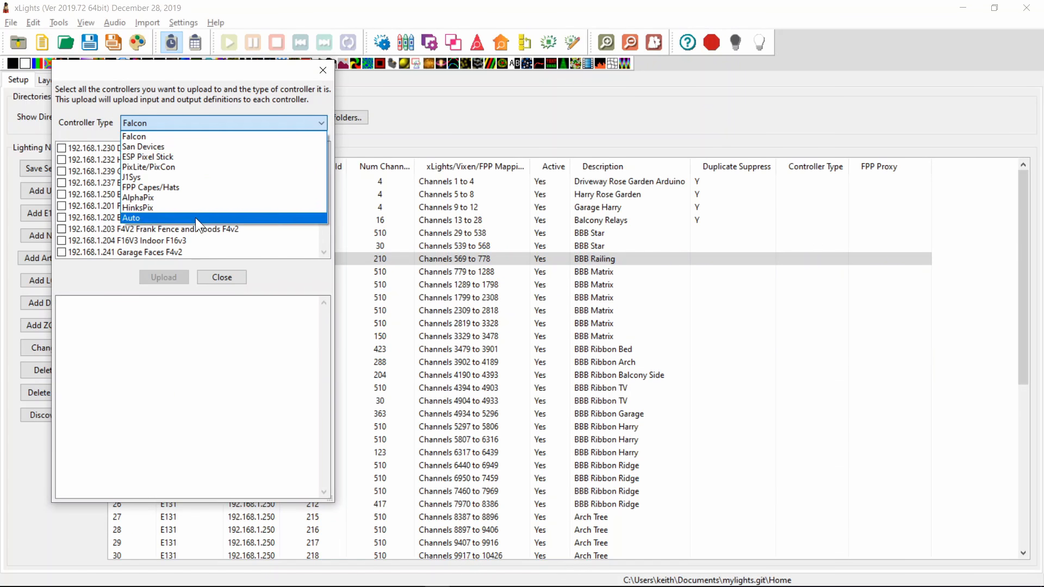
pyautogui.click(170, 348)
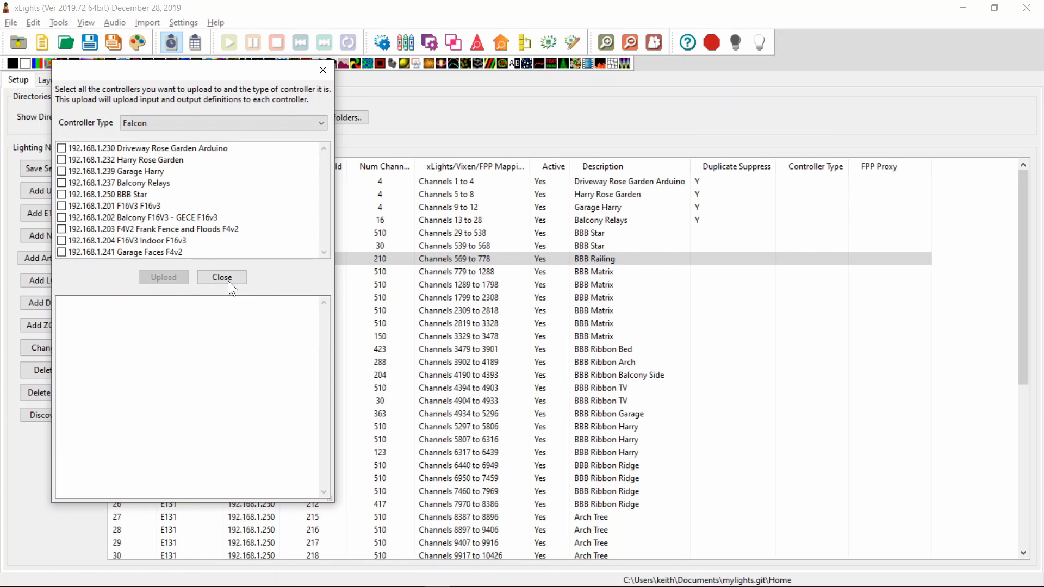
pyautogui.click(328, 65)
# Step: Switch back to the Notepad++ release notes and highlight the 2019.65 entry about snowstorm supporting colour curves
pyautogui.hotkey('alt', 'Tab')
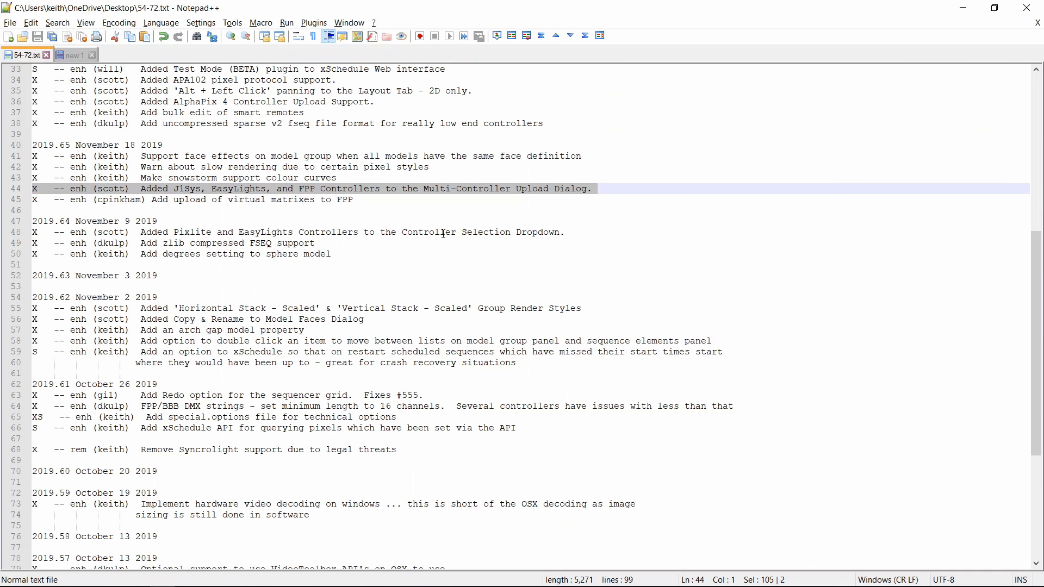
pyautogui.press('Down')
pyautogui.hotkey('shift', 'Up')
pyautogui.press('Down')
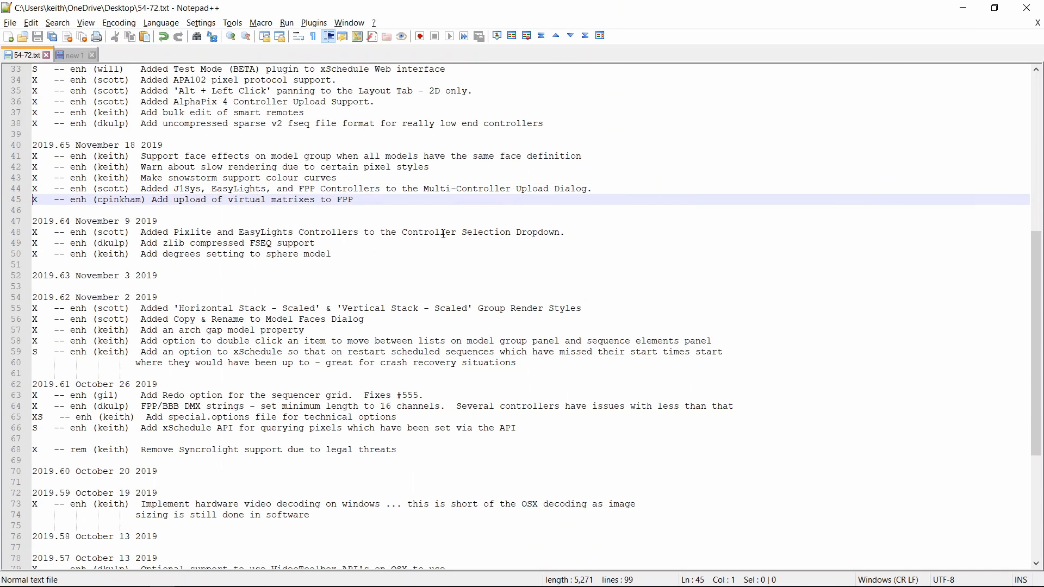
pyautogui.press('Up')
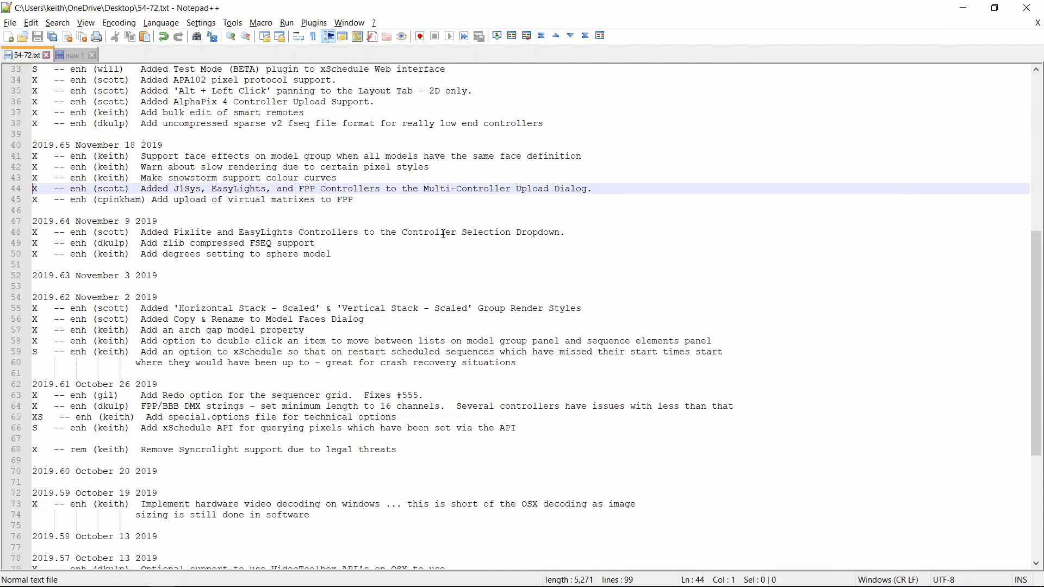
pyautogui.hotkey('shift', 'Up')
# Step: Switch to the xLights sequencer and place a Snow Storm effect on the Garage Doors row from about 7.45 to 12.8 seconds
pyautogui.hotkey('alt', 'Tab')
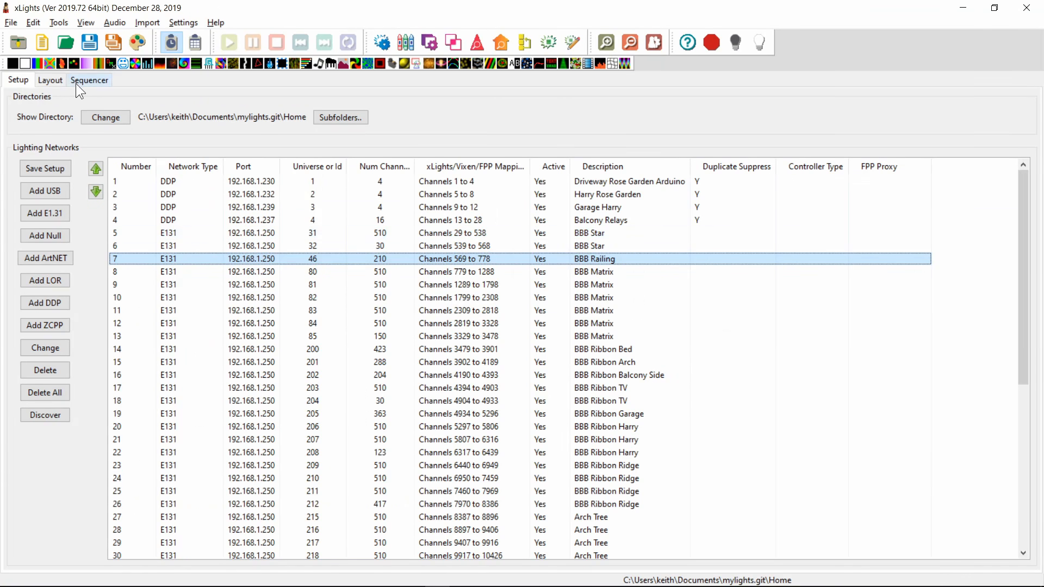
pyautogui.click(83, 83)
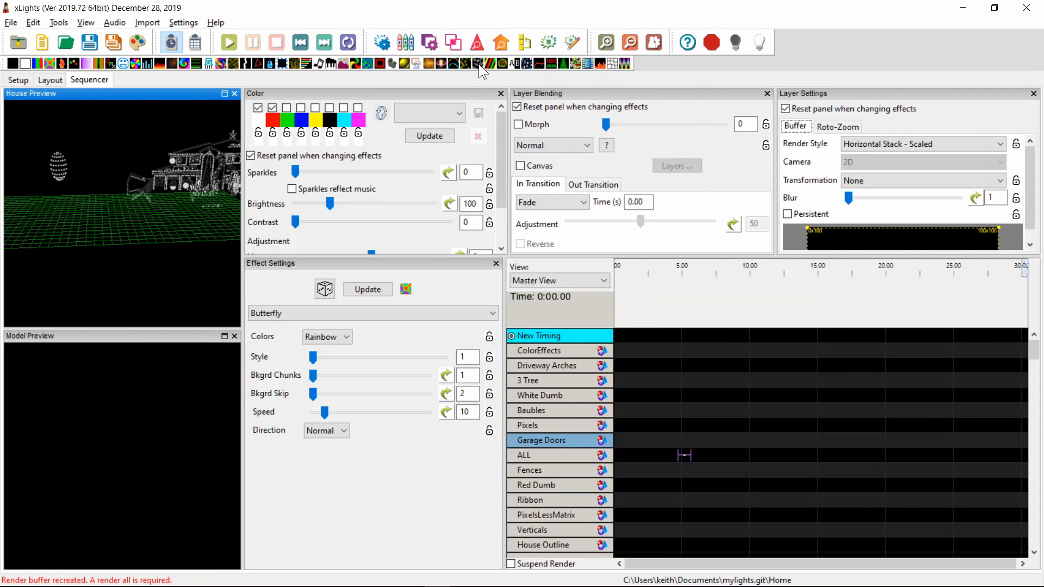
pyautogui.moveTo(478, 63); pyautogui.dragTo(787, 443)
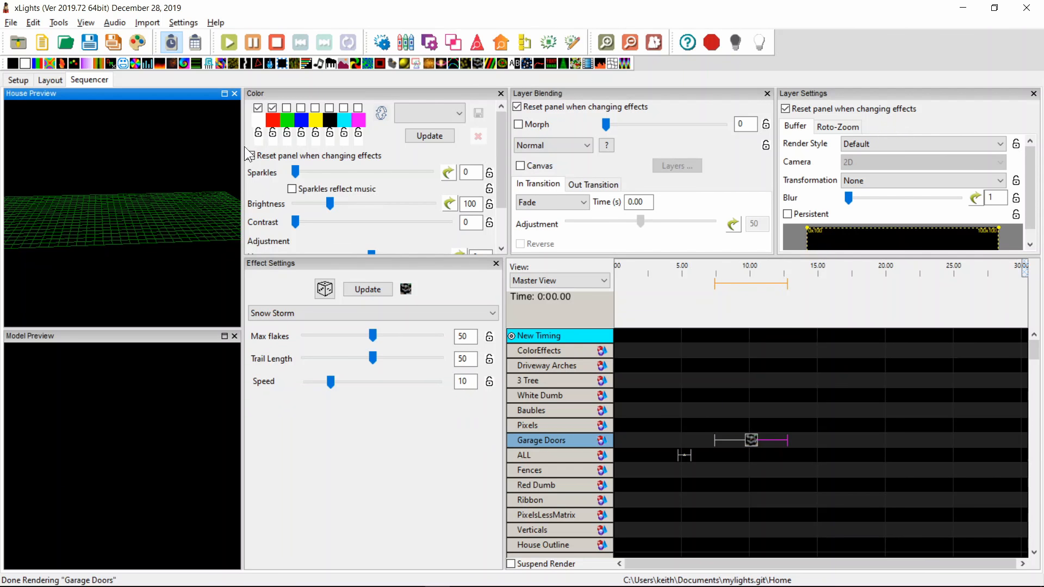
# Step: Apply a rainbow colour curve with Gradient blend mode to the first palette colour of the Snow Storm effect
pyautogui.click(261, 119)
pyautogui.click(65, 206)
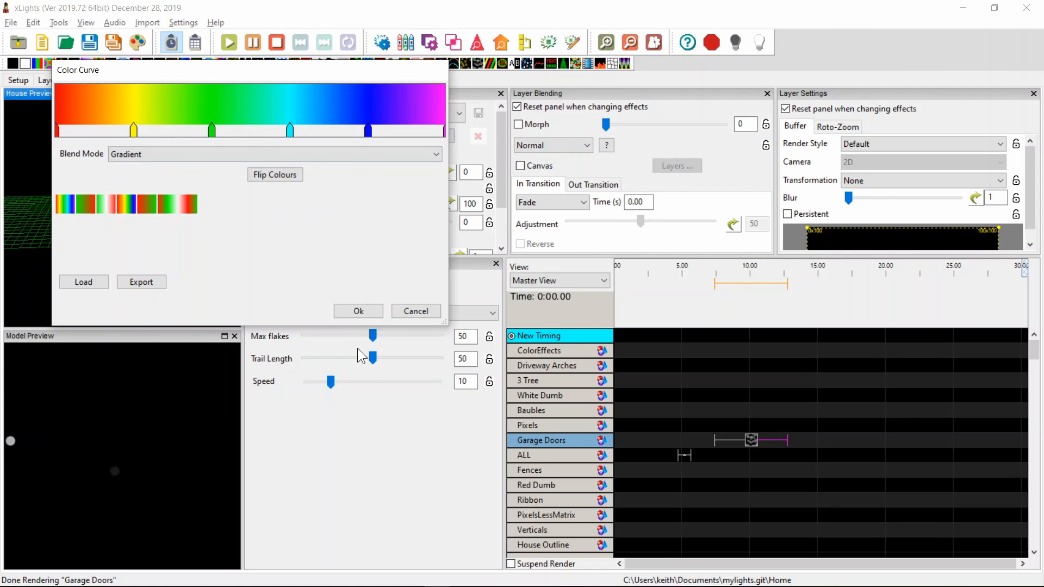
pyautogui.click(357, 312)
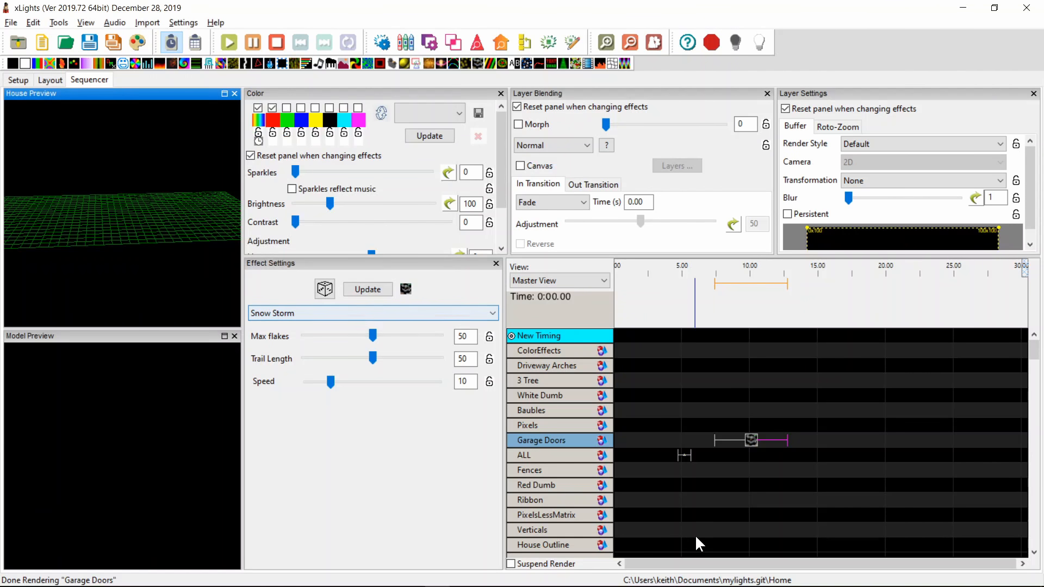
# Step: Move the Snow Storm effect from Garage Doors up to the Pixels row and return to the Notepad++ release notes
pyautogui.click(748, 446)
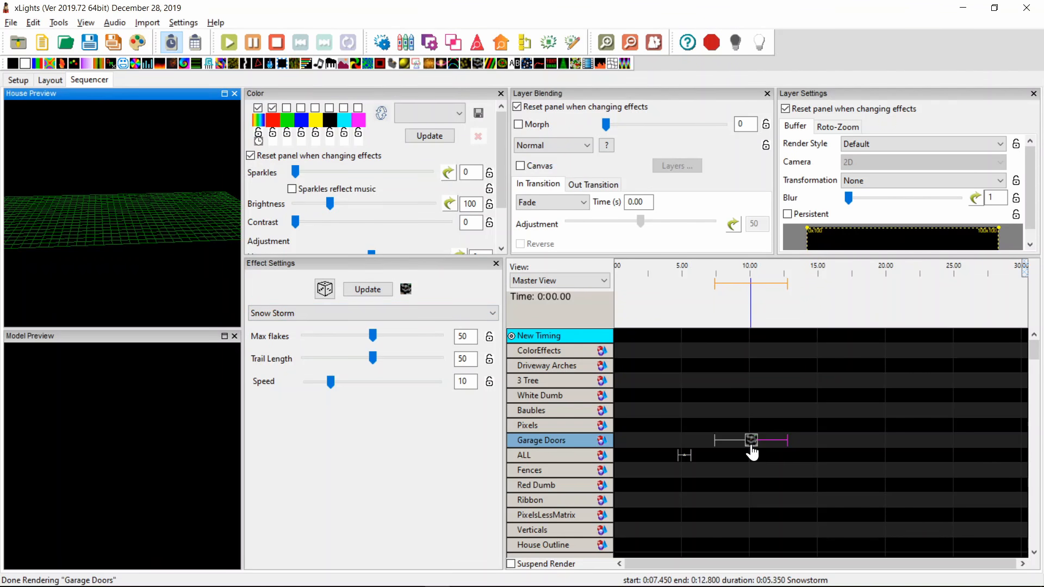
pyautogui.hotkey('shift', 'Up')
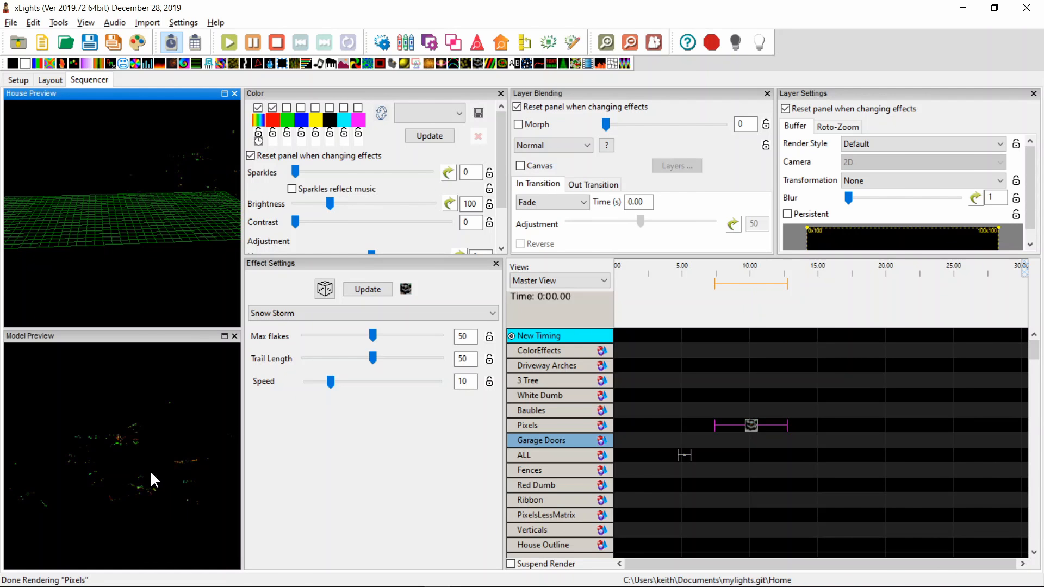
pyautogui.hotkey('alt', 'Tab')
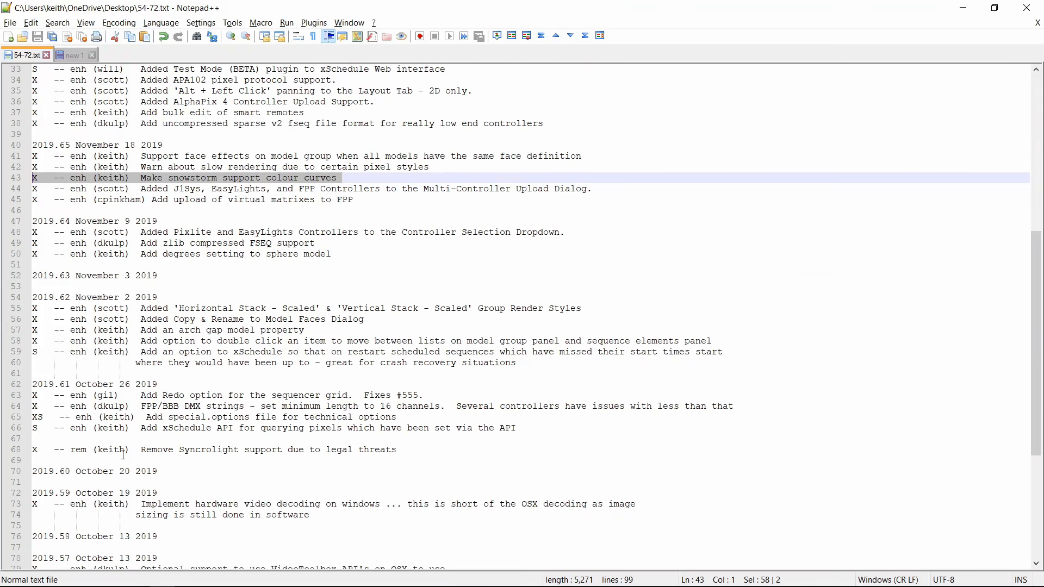
# Step: Highlight the release note "Warn about slow rendering due to certain pixel styles" under version 2019.65
pyautogui.press('Down')
pyautogui.press('Up')
pyautogui.hotkey('shift', 'Up')
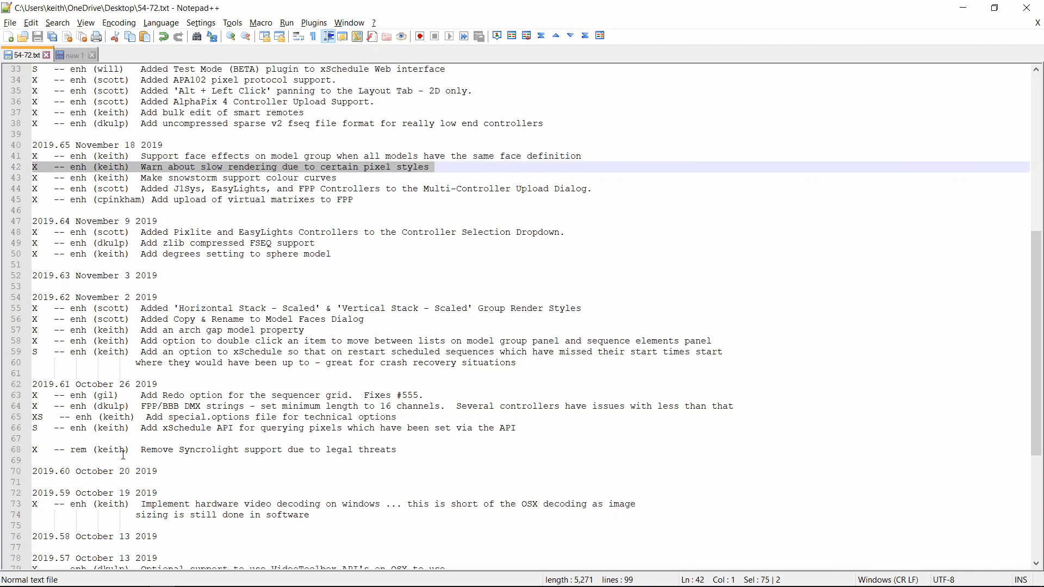
# Step: Switch to xLights, select the Sphere model in the layout and expand its Appearance properties
pyautogui.hotkey('alt', 'Tab')
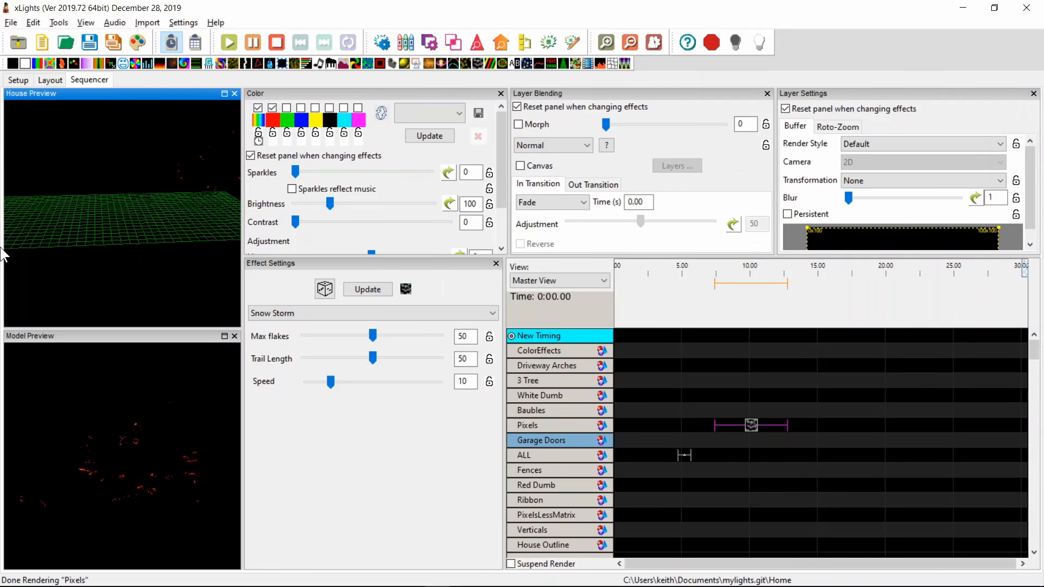
pyautogui.click(50, 80)
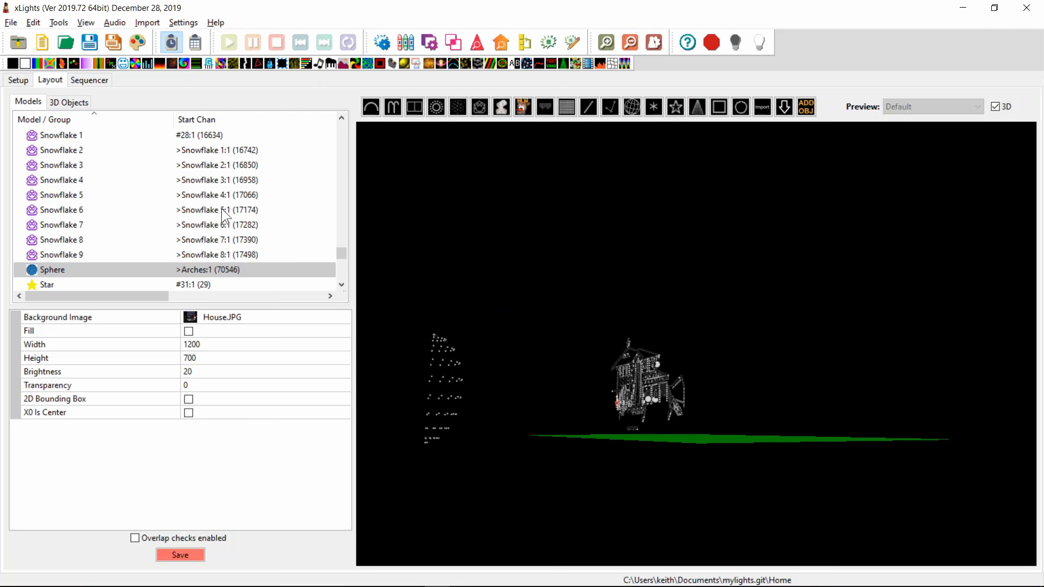
pyautogui.click(445, 389)
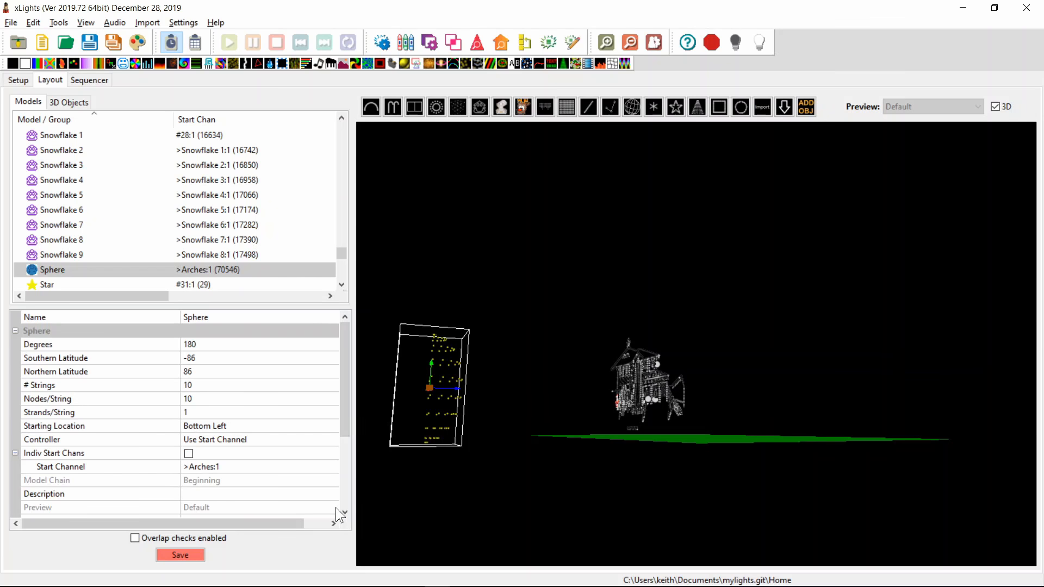
pyautogui.click(344, 488)
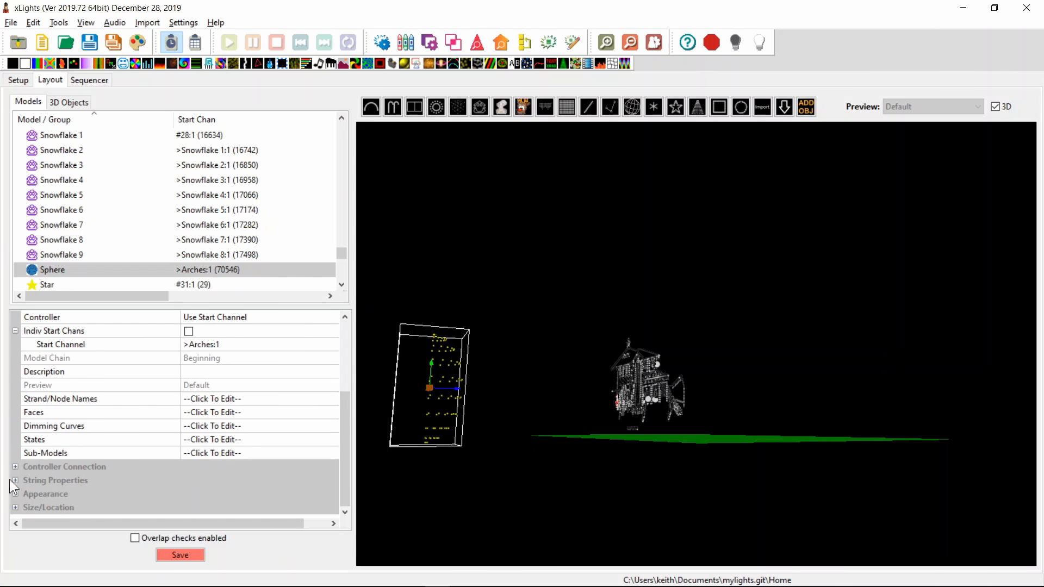
pyautogui.click(15, 494)
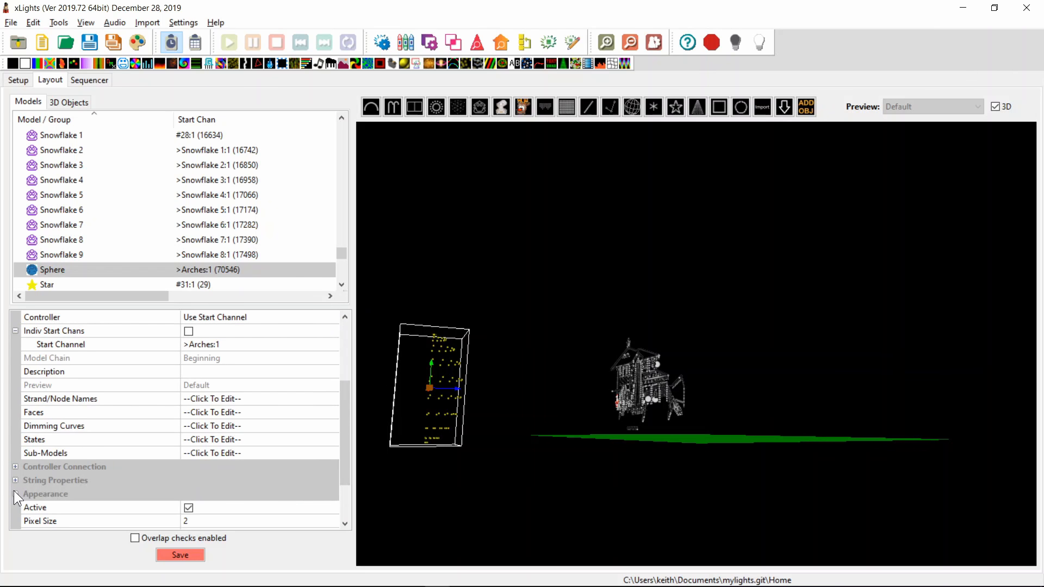
pyautogui.scroll(-2, 97, 504)
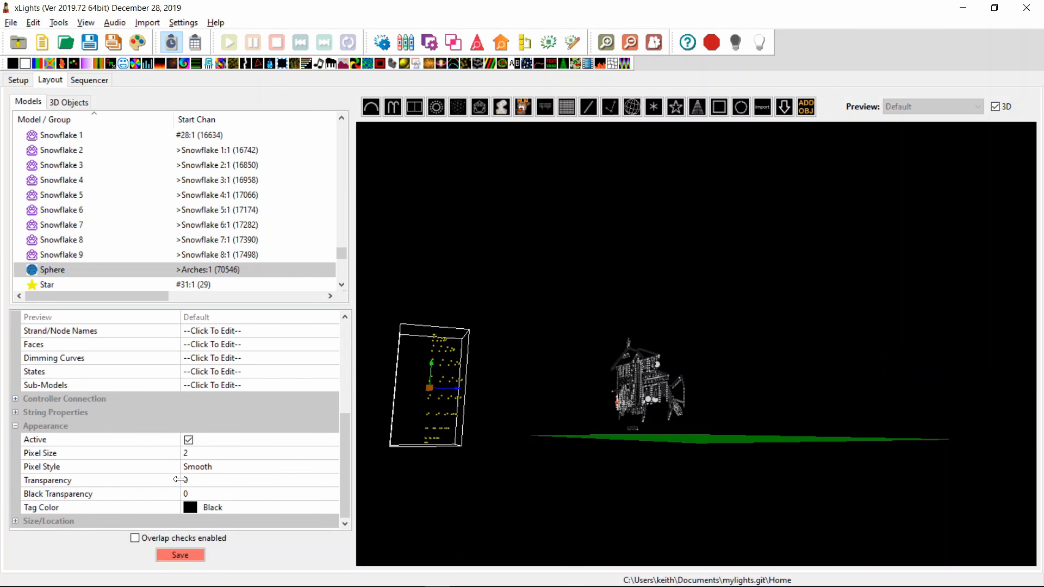
# Step: View the available Pixel Style options for the Sphere model and close the list without choosing one
pyautogui.click(197, 468)
pyautogui.click(196, 468)
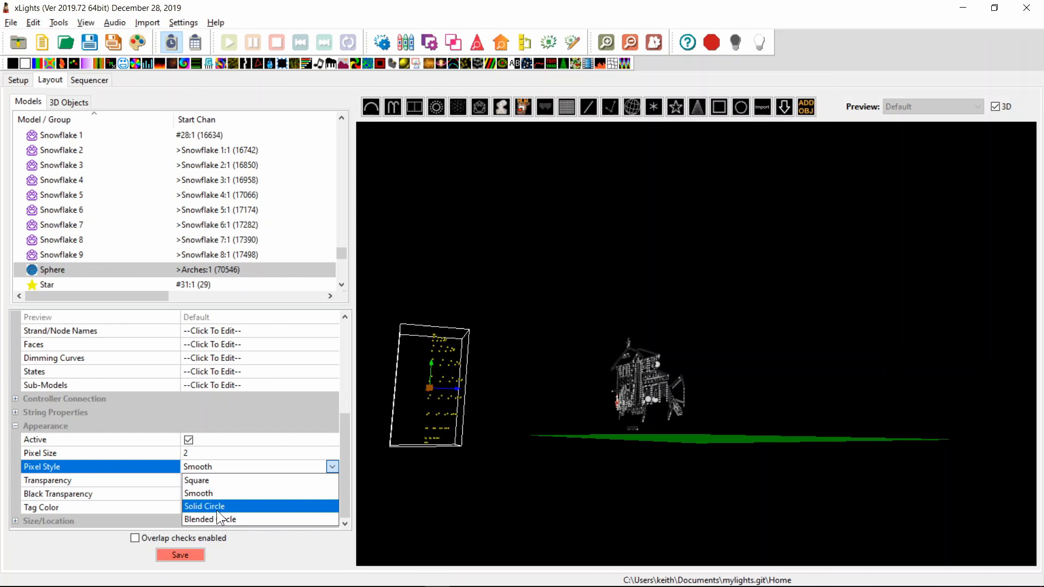
pyautogui.click(418, 495)
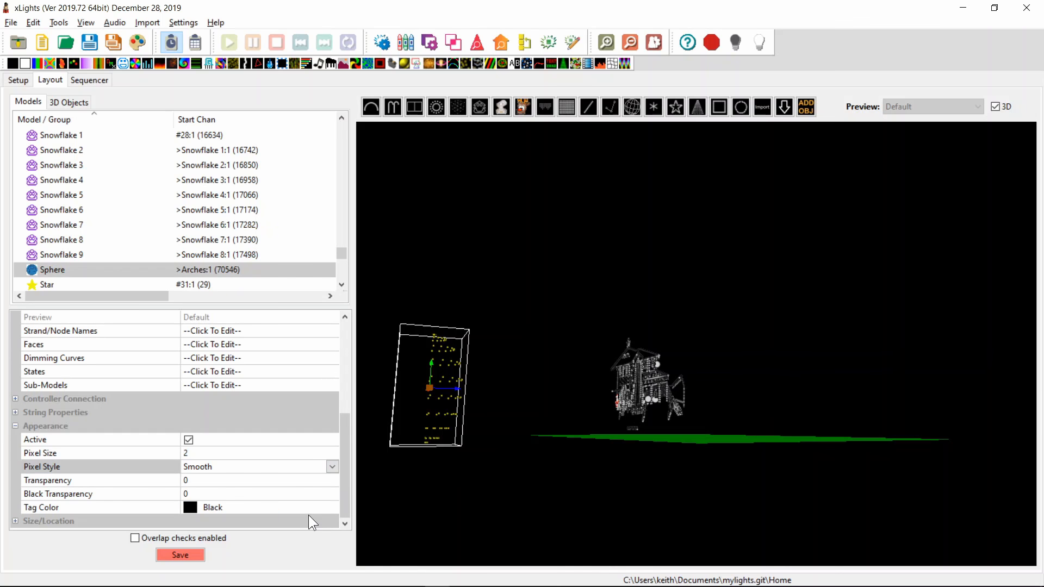
# Step: Switch to Notepad++ and highlight the release note on supporting face effects on model groups with the same face definition
pyautogui.hotkey('alt', 'Tab')
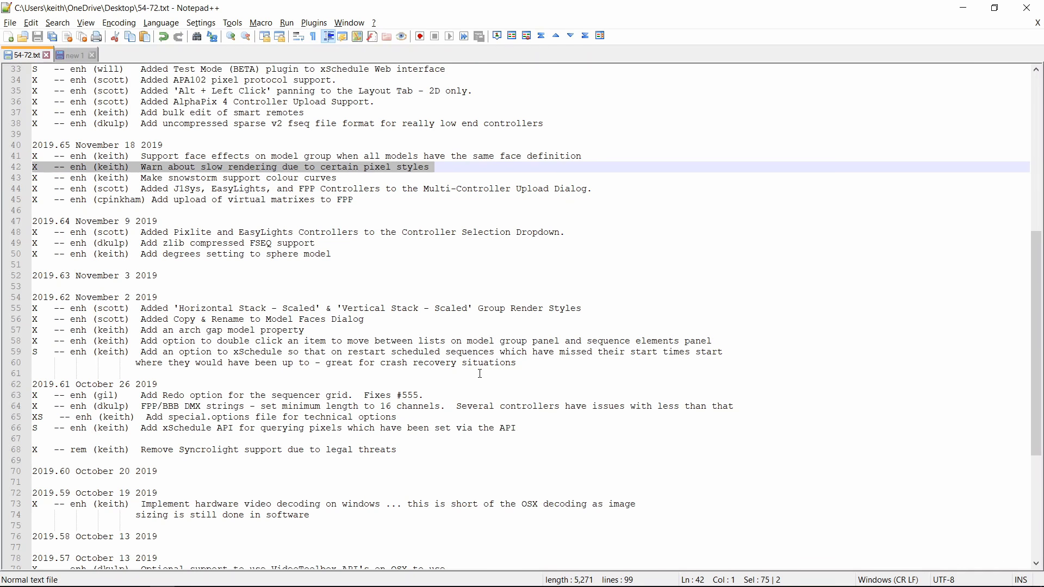
pyautogui.press('Down')
pyautogui.press('Up')
pyautogui.hotkey('shift', 'Up')
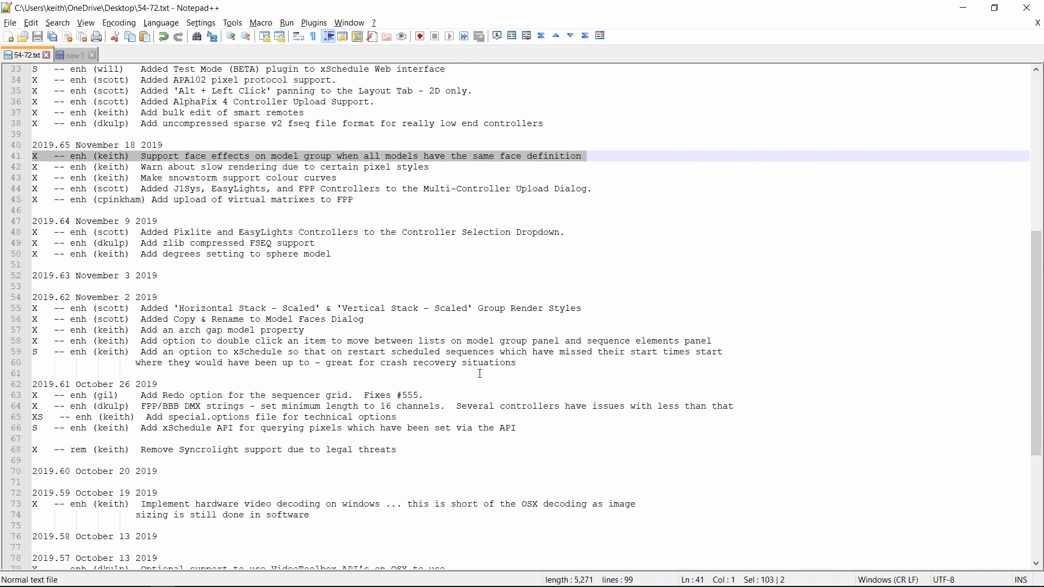
# Step: Return to xLights and switch the layout preview from 3D to 2D
pyautogui.hotkey('alt', 'Tab')
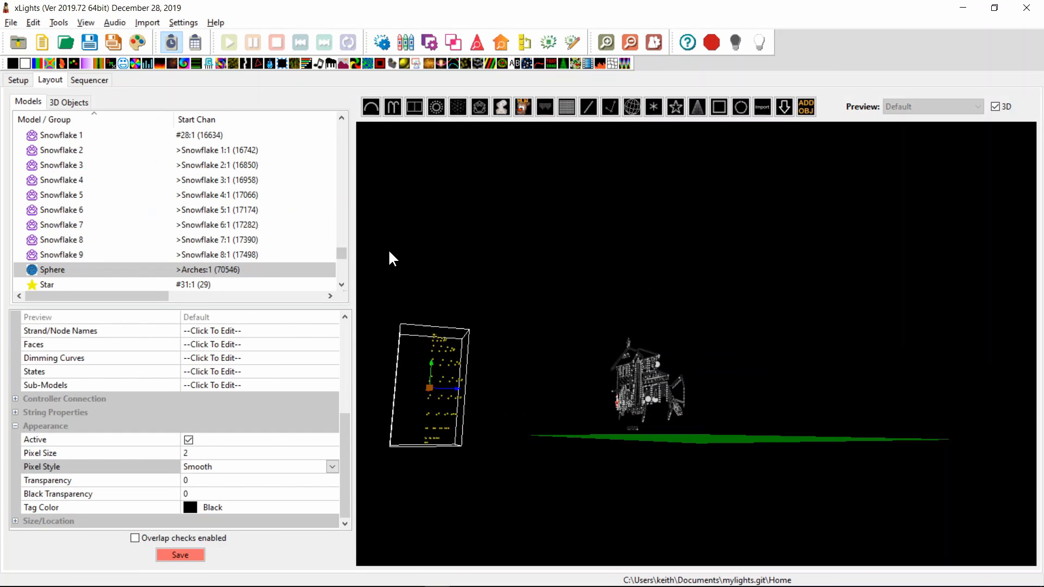
pyautogui.rightClick(471, 276)
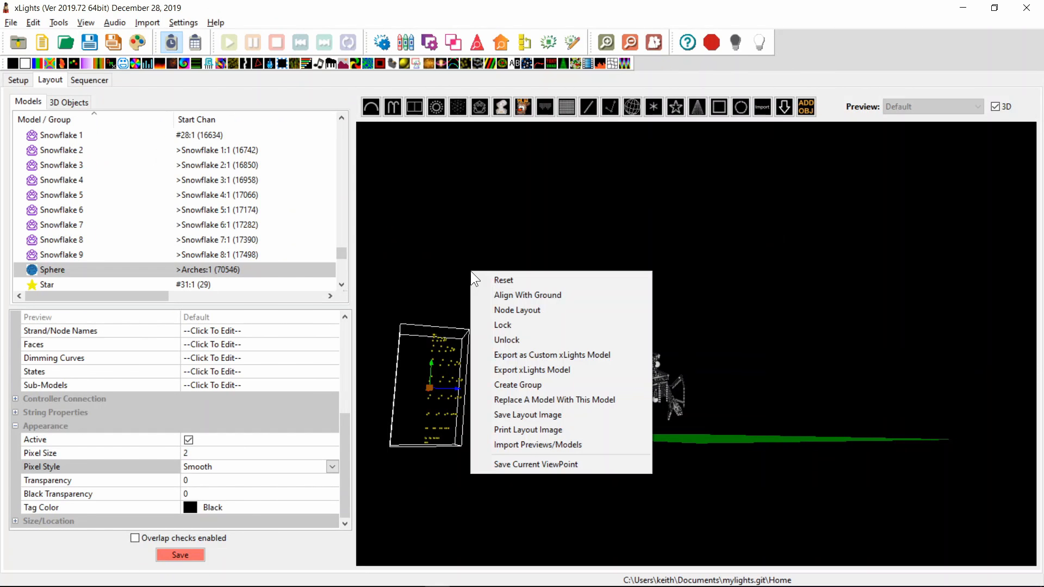
pyautogui.click(992, 107)
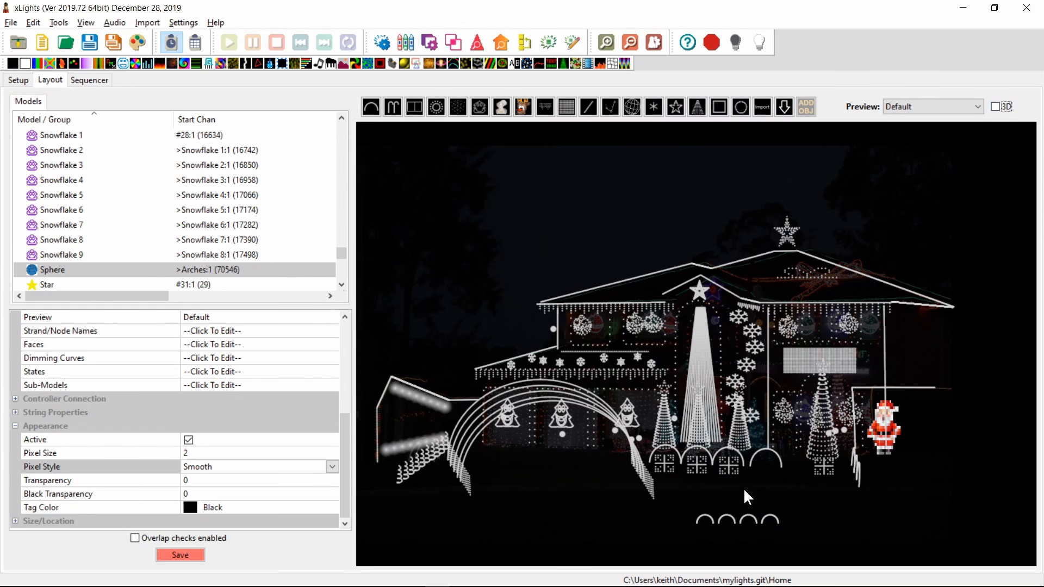
# Step: Select the Face Left model among the overlapping models near the garage in the layout preview
pyautogui.click(511, 425)
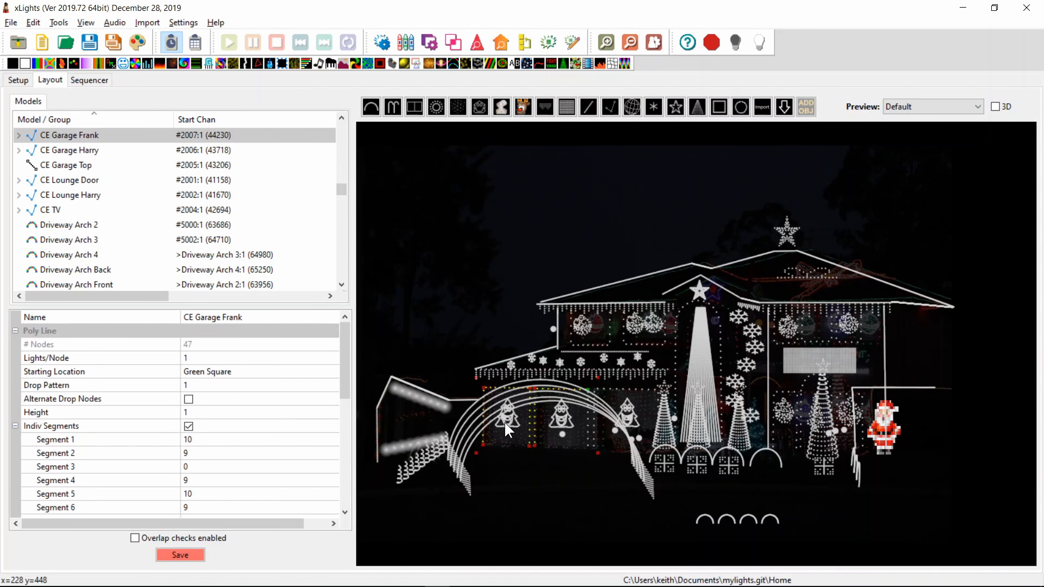
pyautogui.click(514, 419)
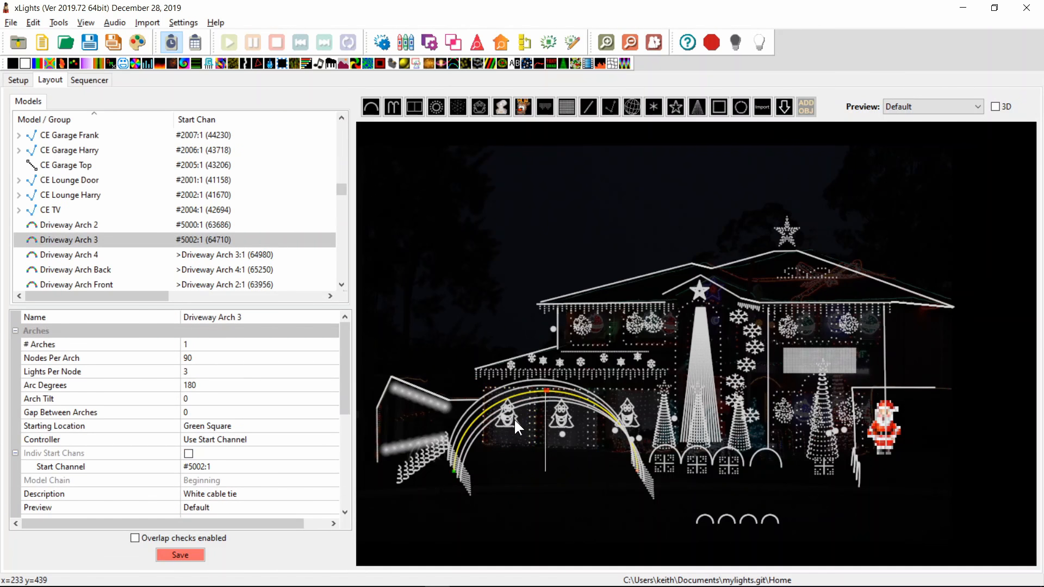
pyautogui.click(514, 419)
pyautogui.click(514, 419)
pyautogui.click(513, 418)
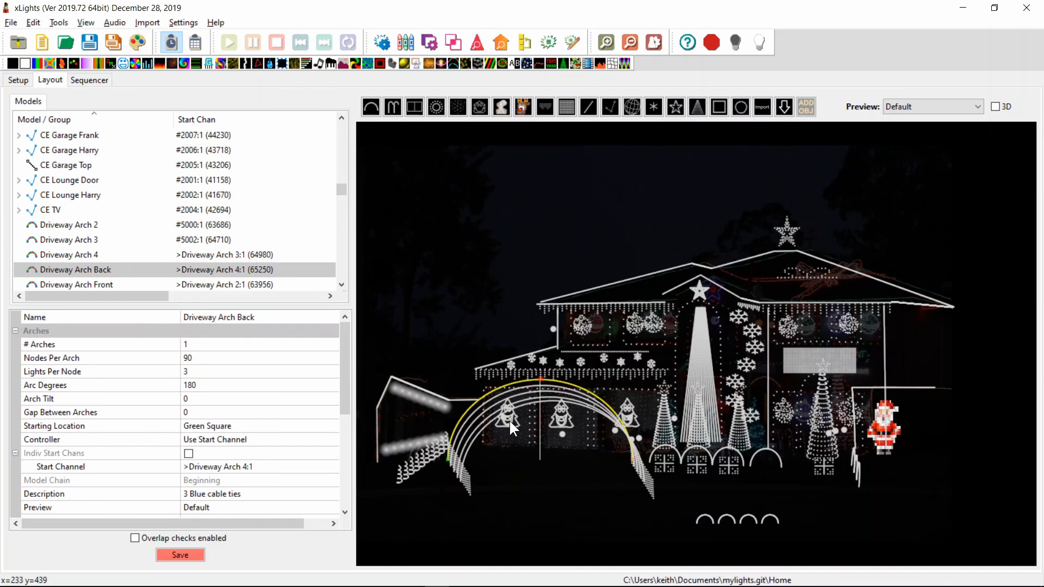
pyautogui.click(509, 419)
pyautogui.click(509, 419)
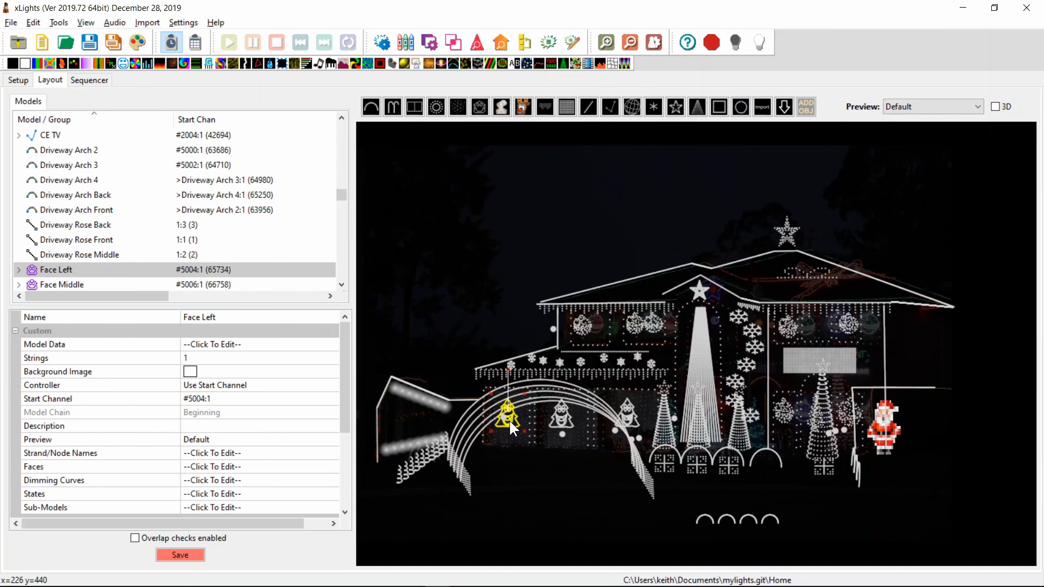
# Step: Try to select the middle face model over the garage doors in the layout preview
pyautogui.click(559, 424)
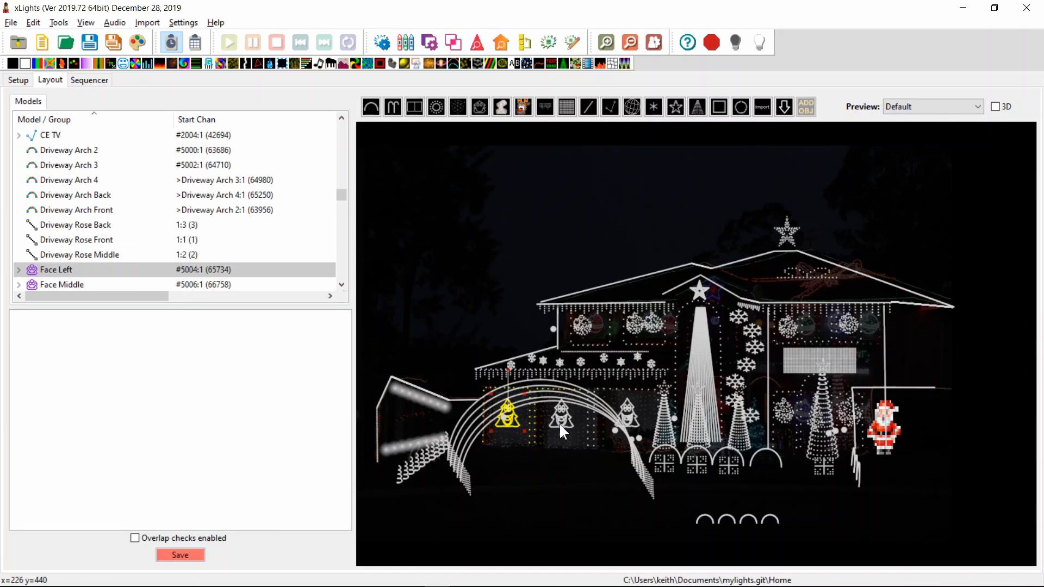
pyautogui.click(559, 422)
pyautogui.click(558, 422)
pyautogui.click(559, 423)
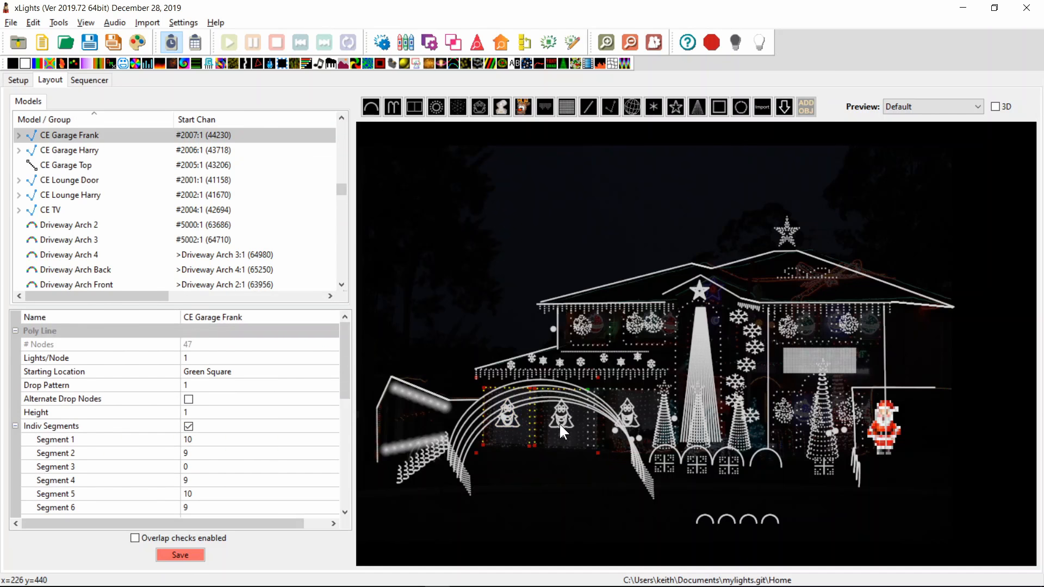
pyautogui.click(559, 422)
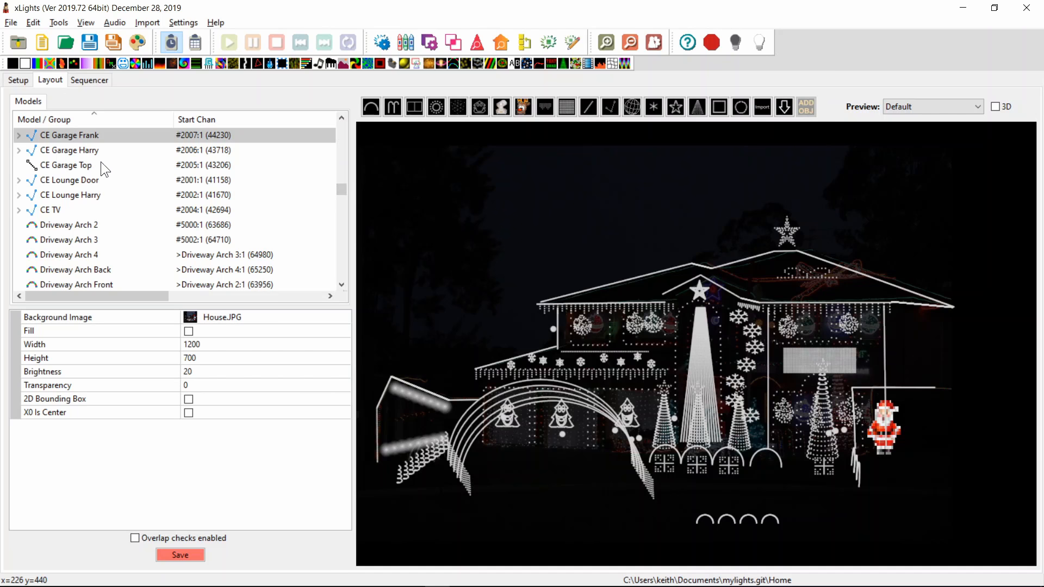
# Step: Create a new model group named "faces"
pyautogui.rightClick(83, 156)
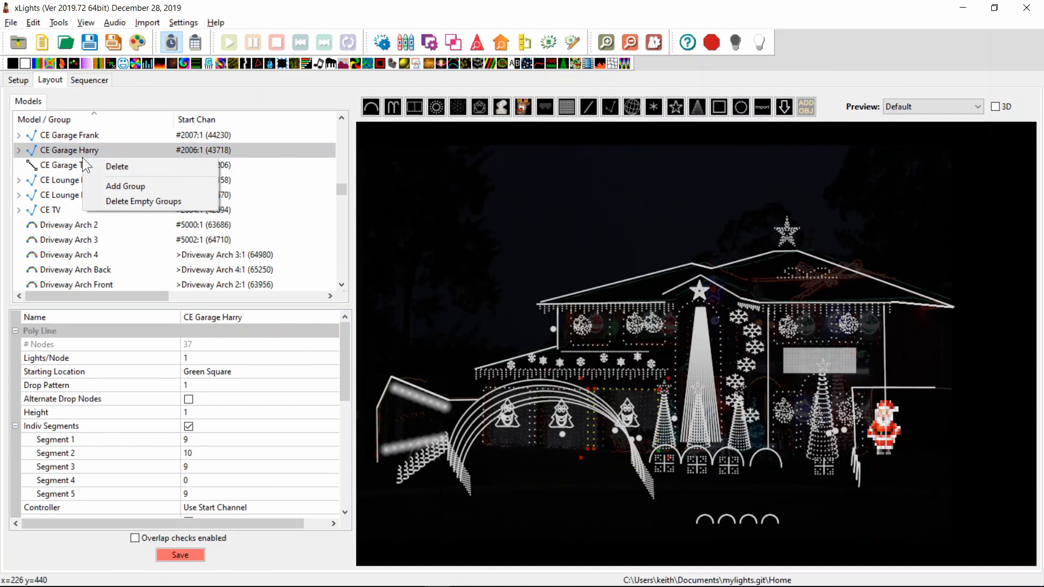
pyautogui.click(115, 188)
pyautogui.write('faces')
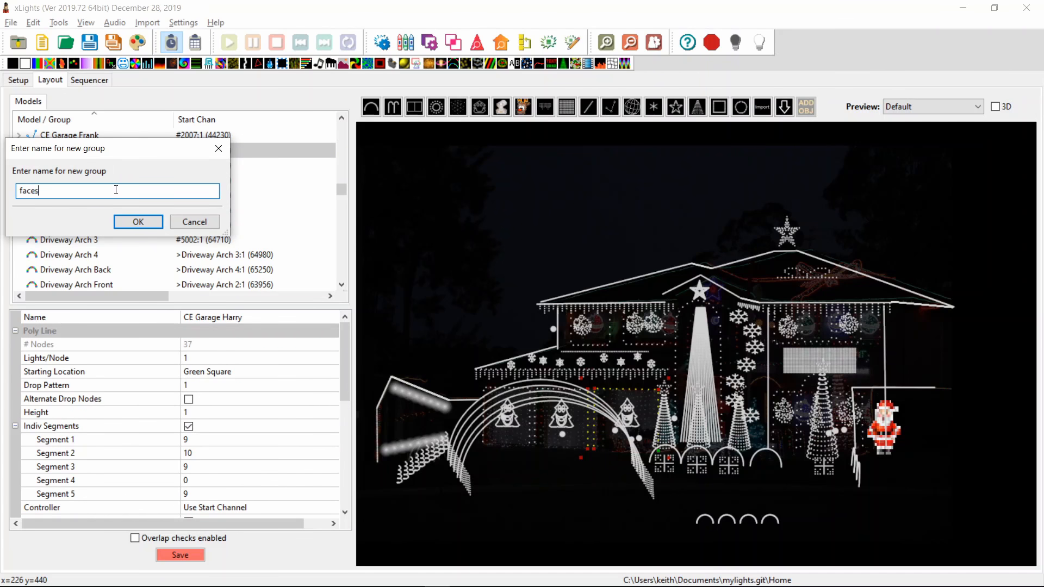
pyautogui.press('Return')
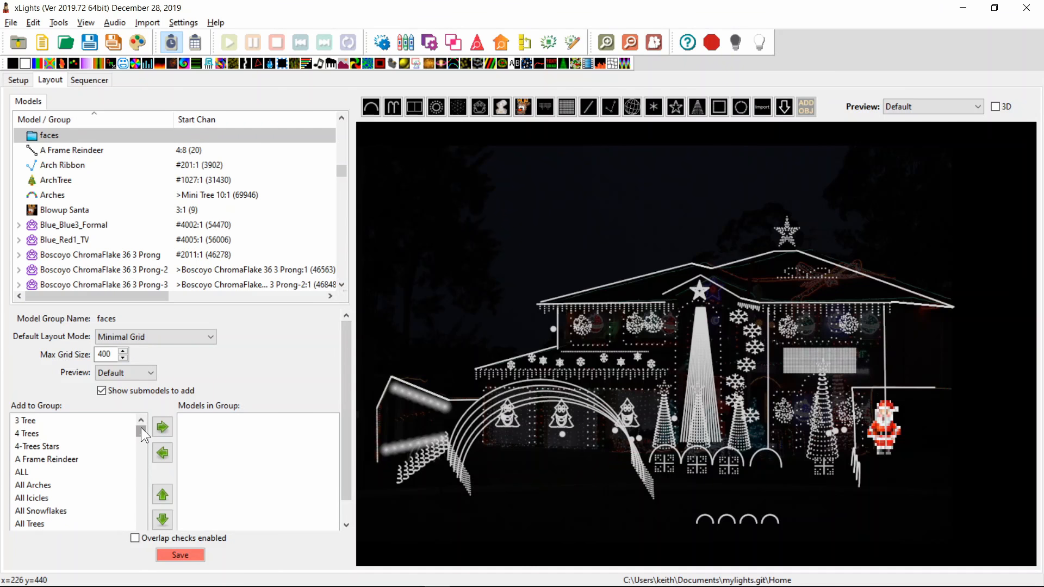
# Step: Add Face Left, Face Middle and Face Right to the faces group and save the layout
pyautogui.moveTo(141, 428); pyautogui.dragTo(148, 467)
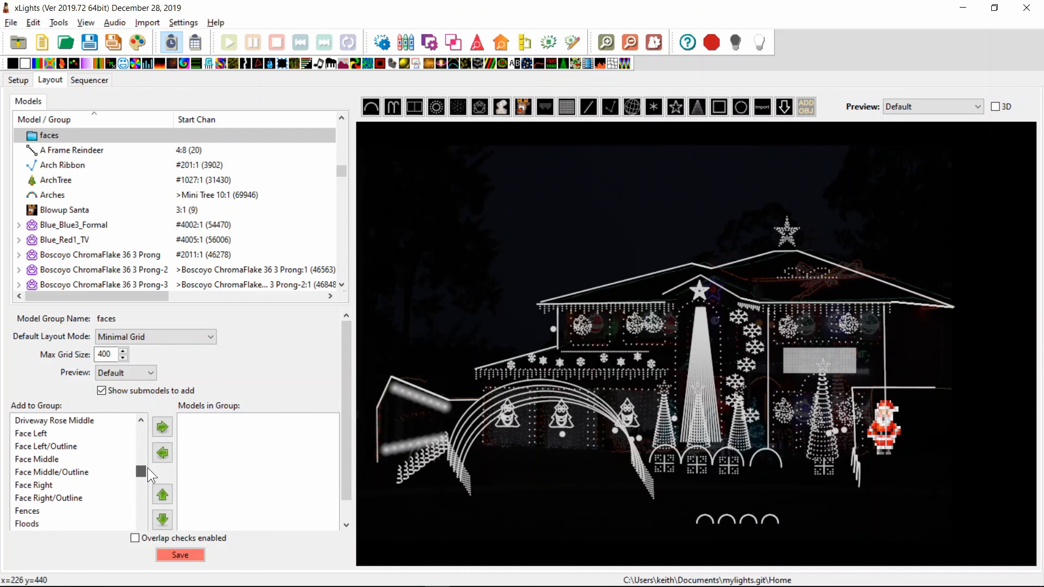
pyautogui.click(60, 434)
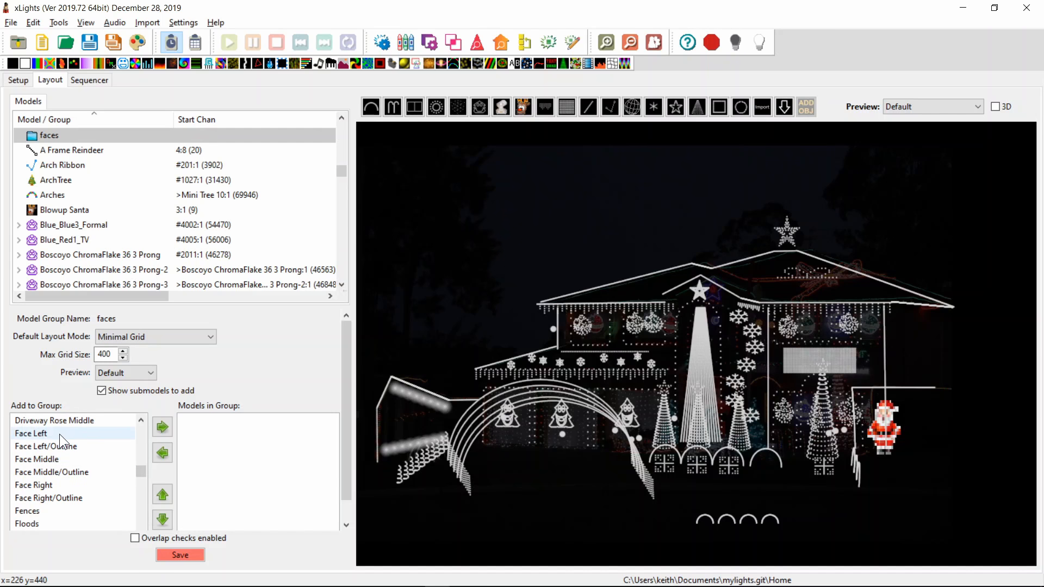
pyautogui.click(161, 432)
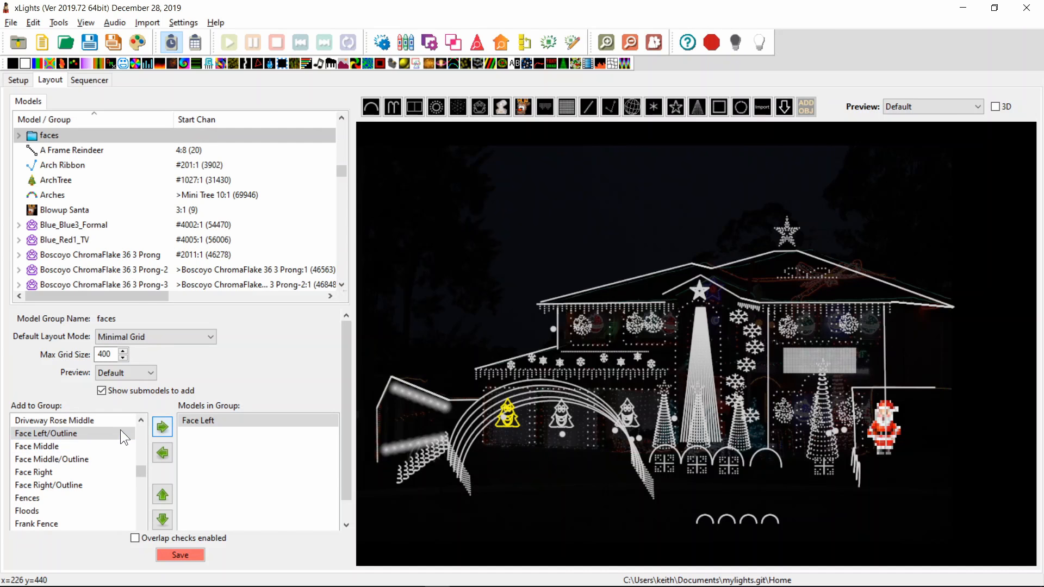
pyautogui.click(60, 446)
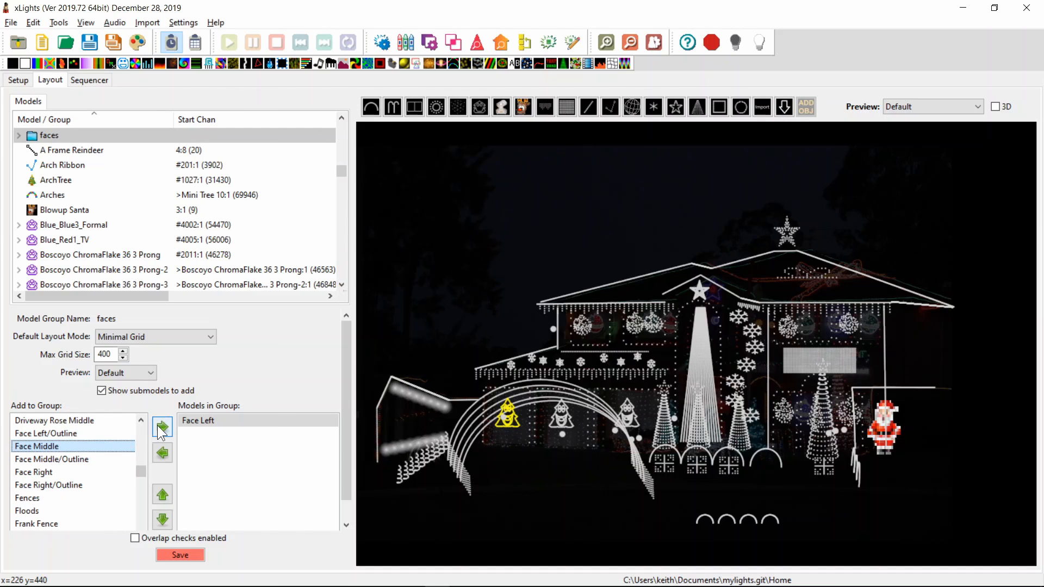
pyautogui.click(161, 427)
pyautogui.click(48, 458)
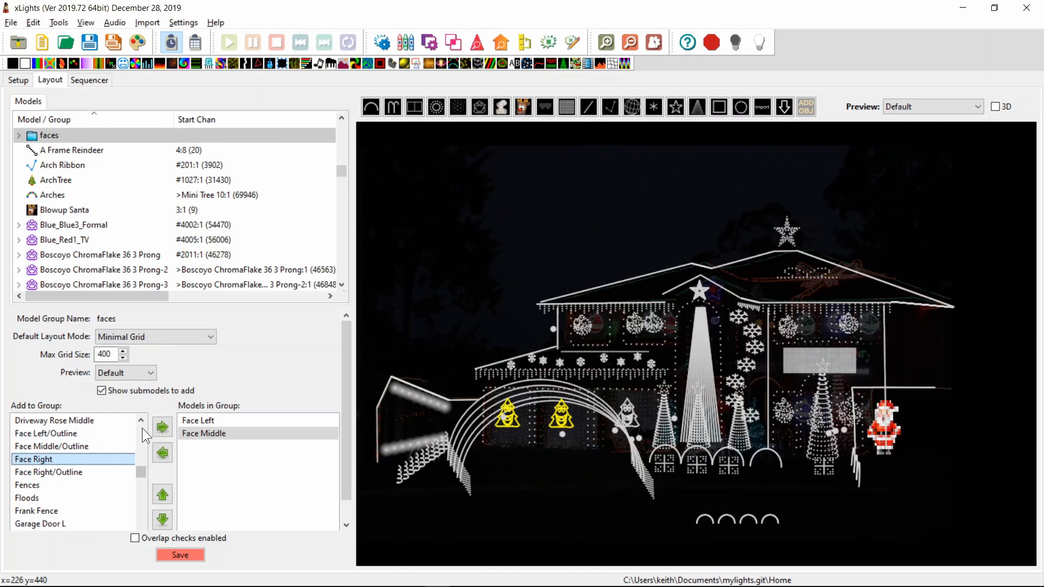
pyautogui.click(161, 427)
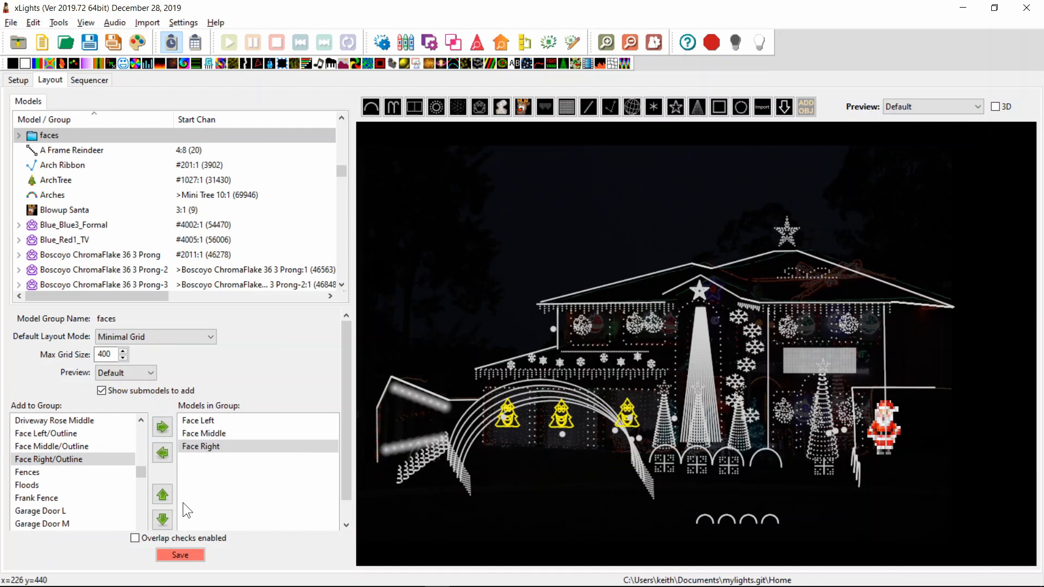
pyautogui.click(185, 556)
# Step: Create a new sequence, discarding the current sequence's unsaved changes and finishing the sequence settings
pyautogui.click(47, 48)
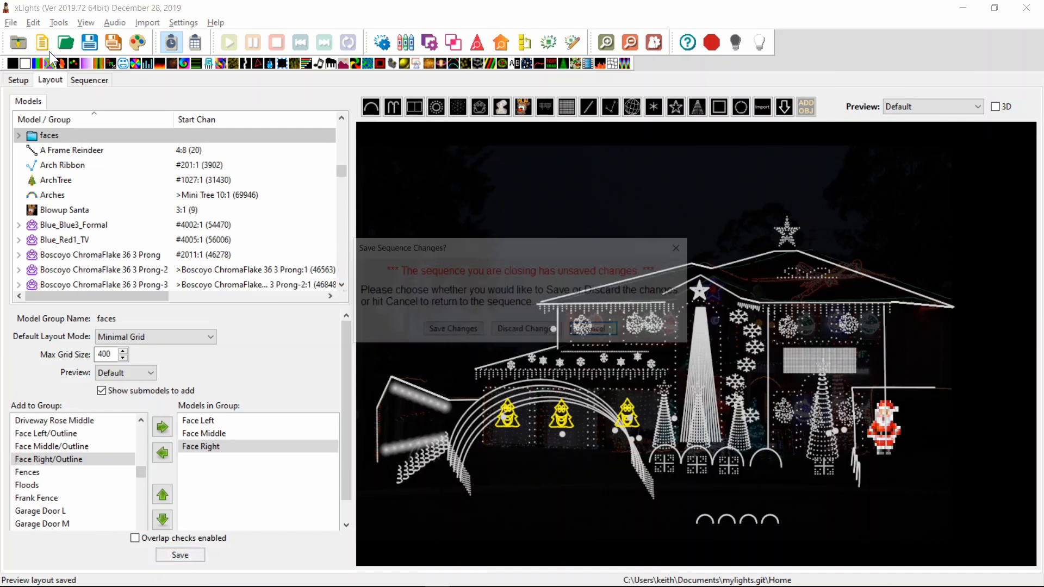
pyautogui.click(541, 332)
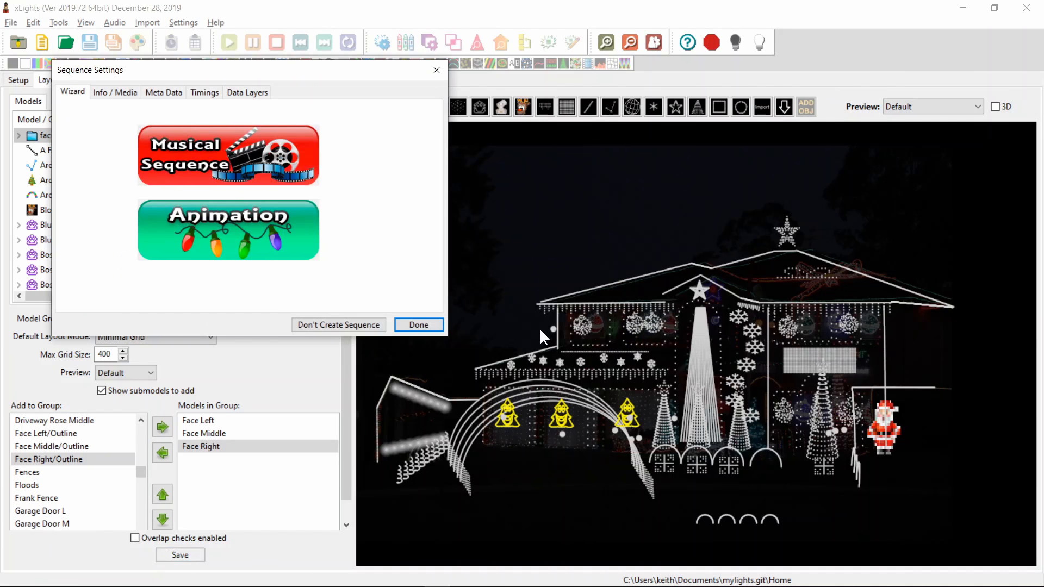
pyautogui.click(435, 327)
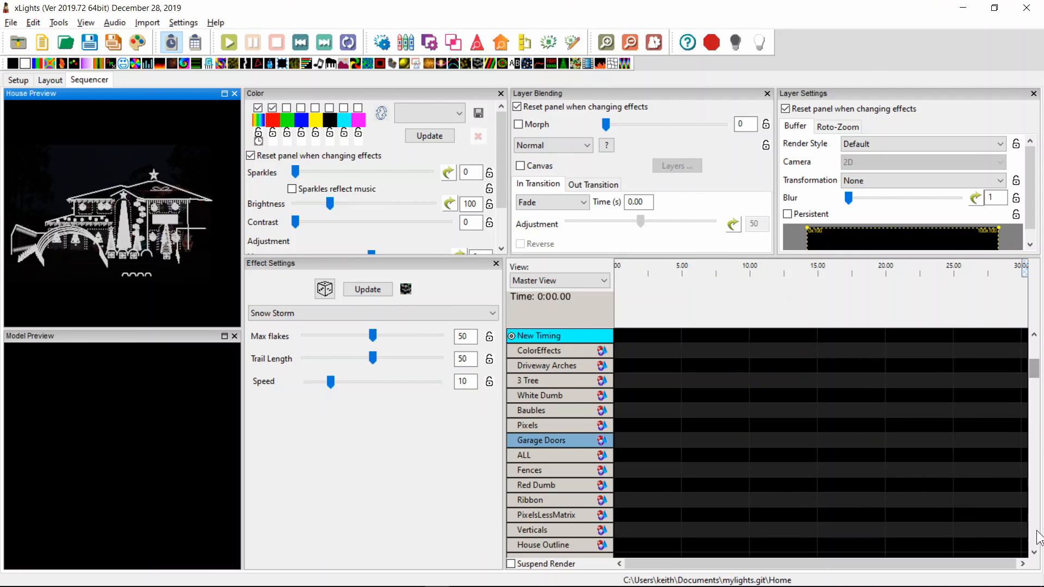
# Step: Add a Faces effect to the faces group in the sequence, spanning about 1.85 to 11.75 seconds
pyautogui.scroll(-5, 1039, 538)
pyautogui.scroll(-5, 1039, 538)
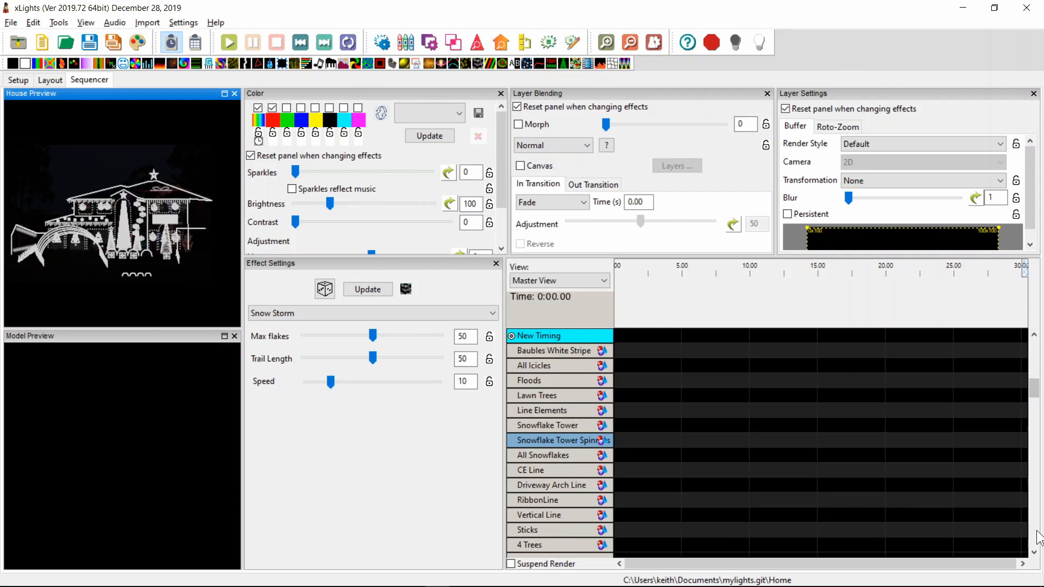
pyautogui.scroll(-5, 1038, 538)
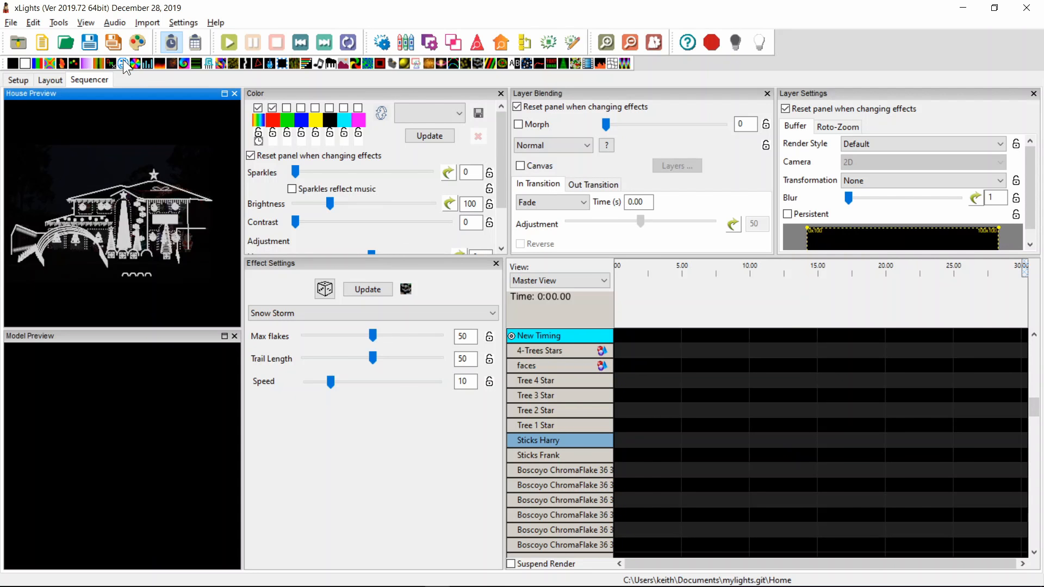
pyautogui.moveTo(123, 60); pyautogui.dragTo(773, 365)
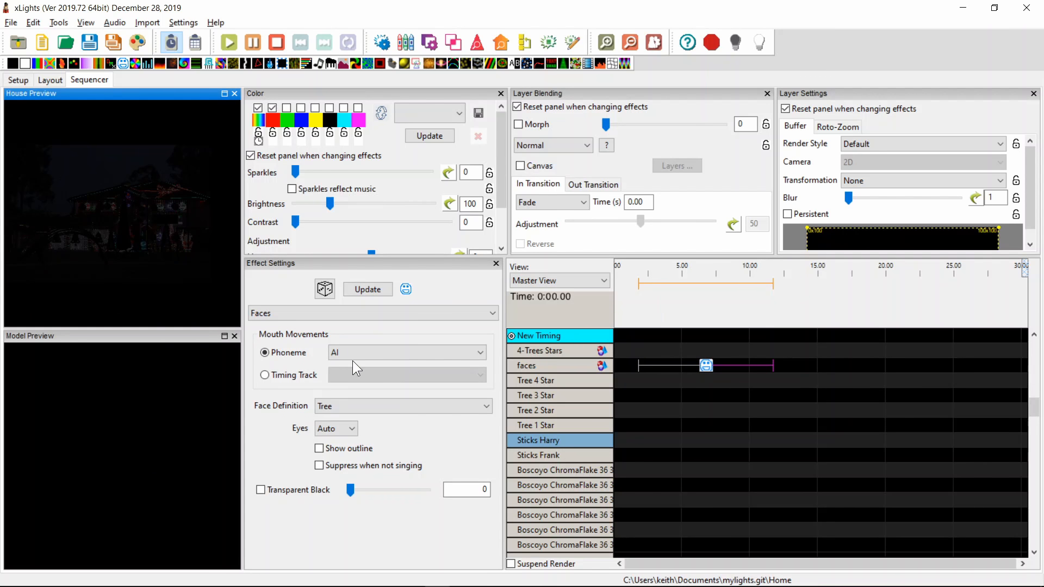
# Step: Check the Face Definition choices, try the Timing Track mouth movement option, and return it to Phoneme
pyautogui.click(334, 406)
pyautogui.click(334, 406)
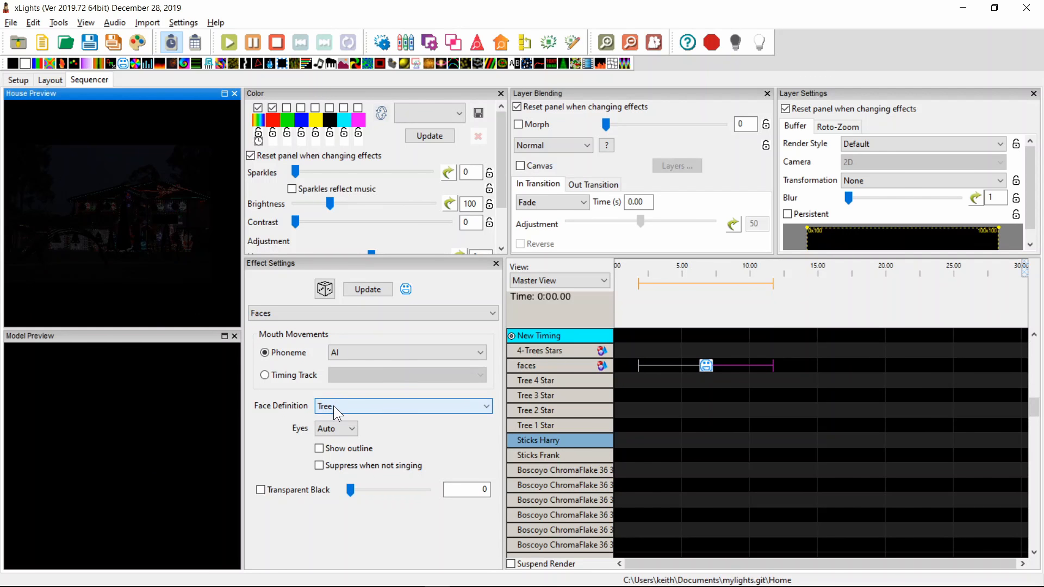
pyautogui.click(708, 366)
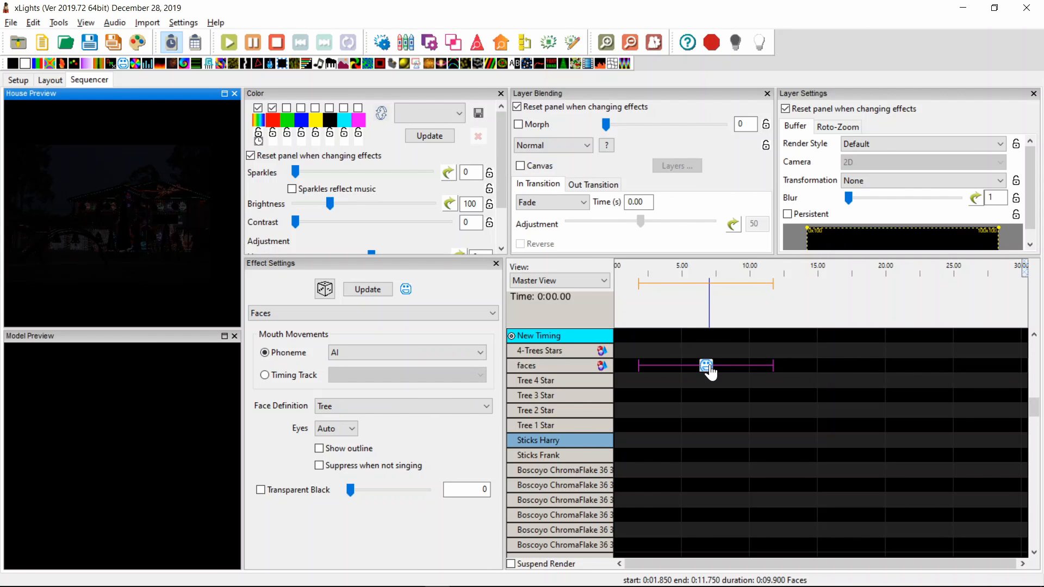
pyautogui.click(275, 376)
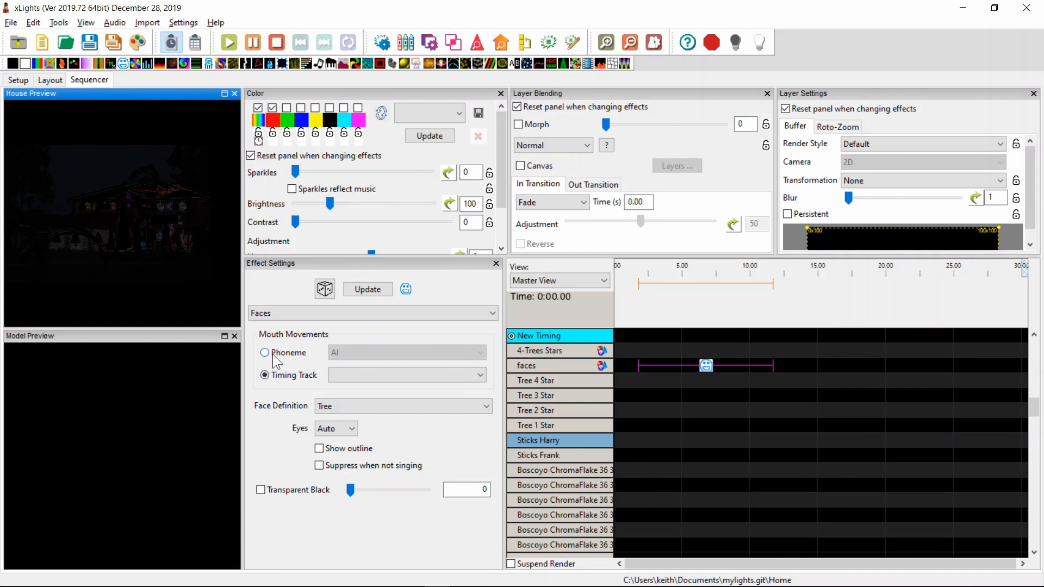
pyautogui.click(272, 354)
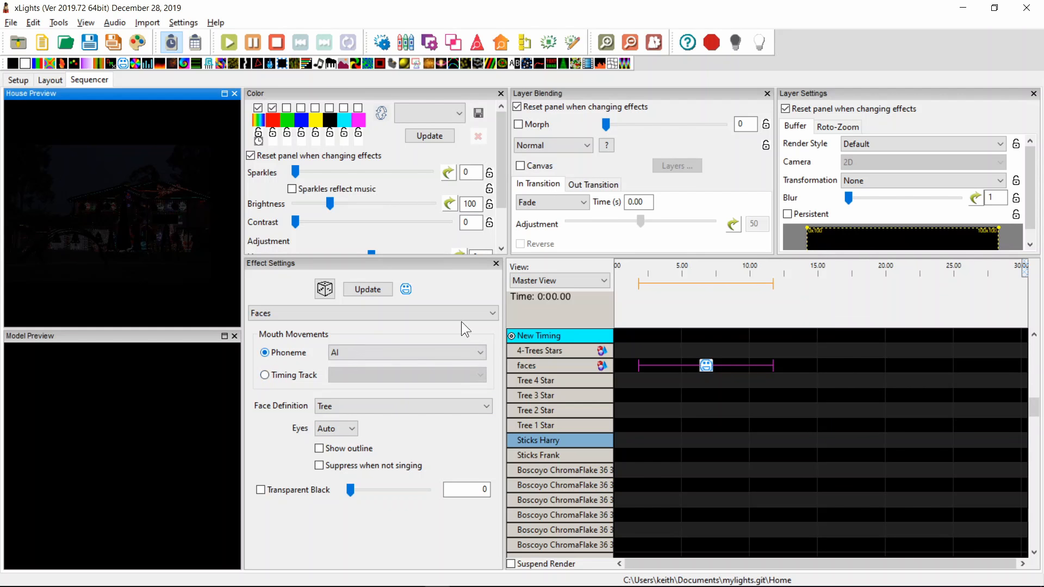
# Step: Set the render style of the Faces effect on the faces group to Per Model Default
pyautogui.click(701, 366)
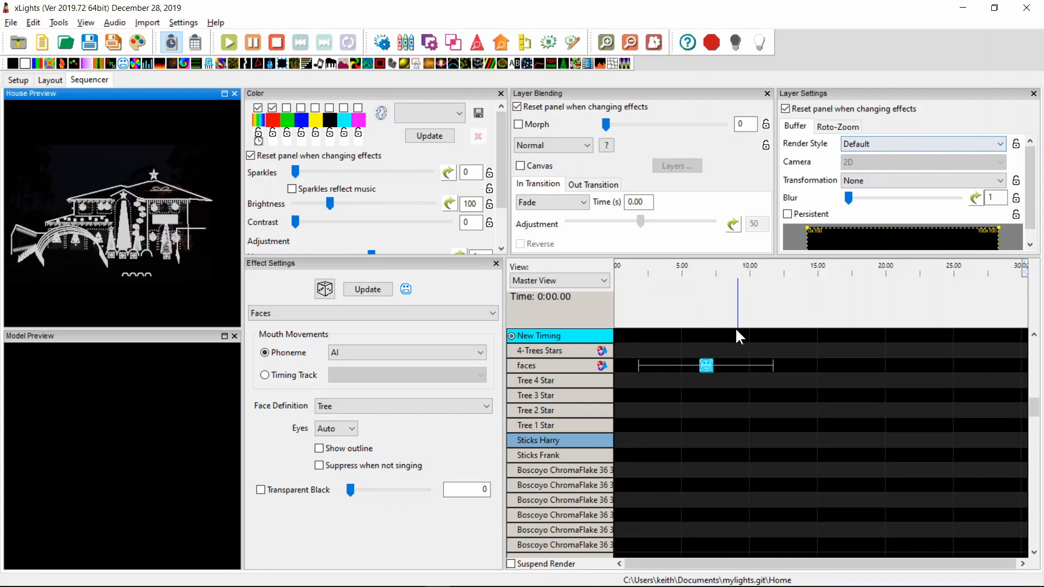
pyautogui.click(710, 365)
pyautogui.click(884, 146)
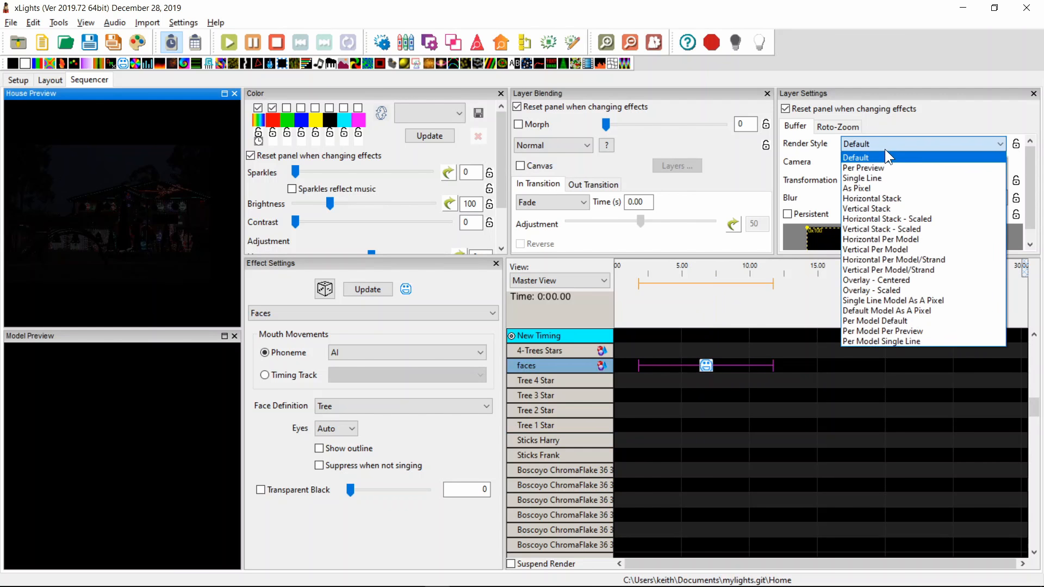
pyautogui.click(889, 324)
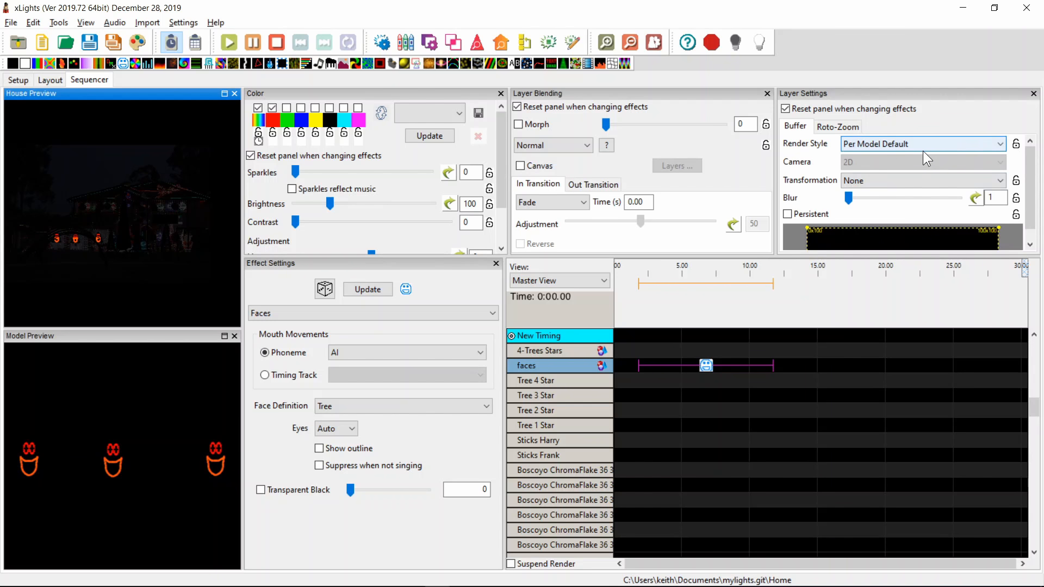
# Step: Switch to the release notes in Notepad++ and highlight the entry about the uncompressed sparse v2 fseq file format
pyautogui.hotkey('alt', 'Tab')
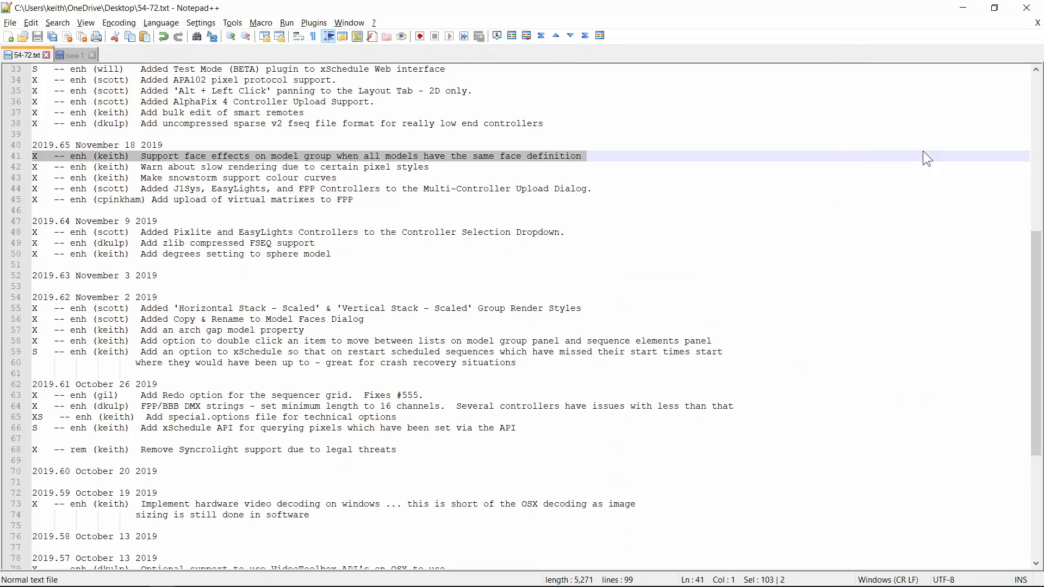
pyautogui.press('Up')
pyautogui.press('Up')
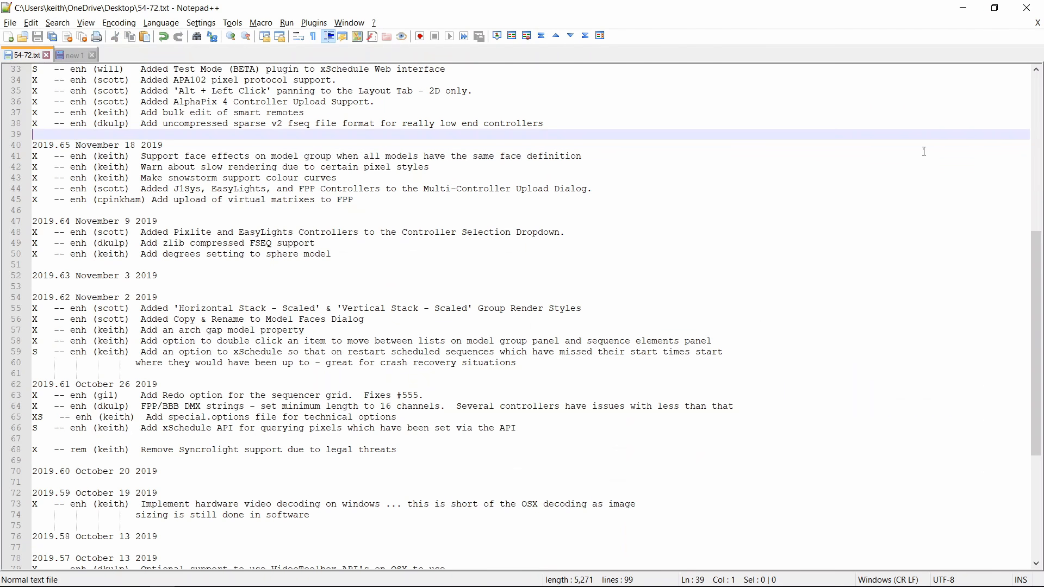
pyautogui.hotkey('shift', 'Up')
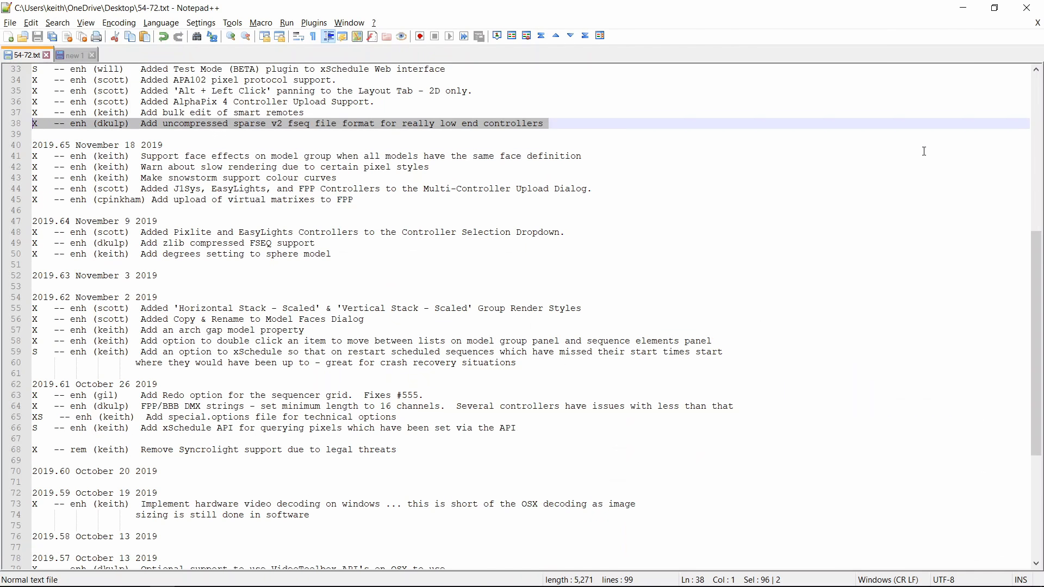
pyautogui.press('Down')
pyautogui.hotkey('shift', 'Up')
pyautogui.press('Down')
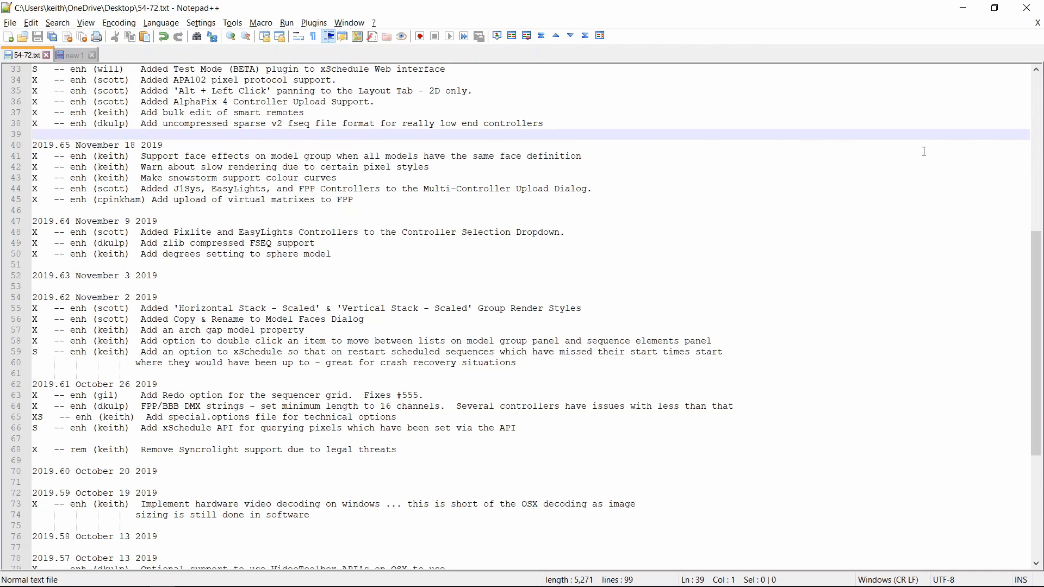
pyautogui.hotkey('shift', 'Up')
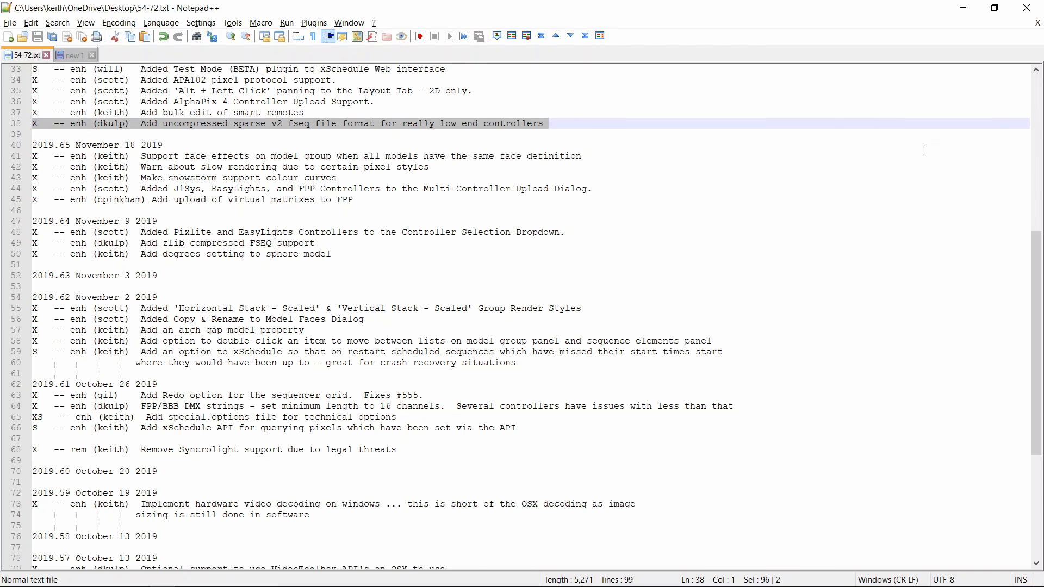
pyautogui.press('Down')
pyautogui.hotkey('shift', 'Up')
# Step: Highlight the release-note entry about adding bulk edit of smart remotes
pyautogui.press('Up')
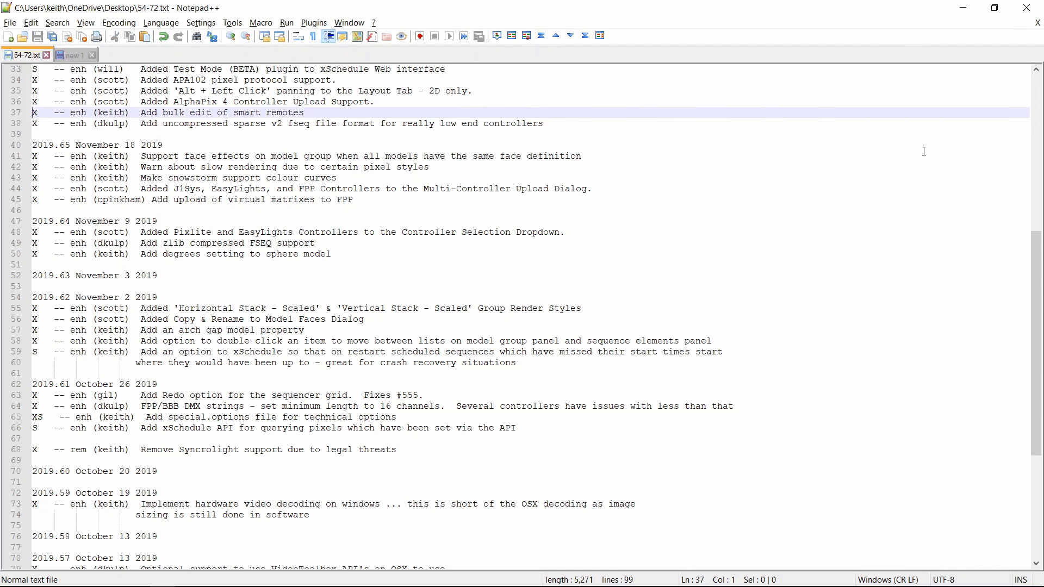
pyautogui.press('Down')
pyautogui.hotkey('shift', 'Up')
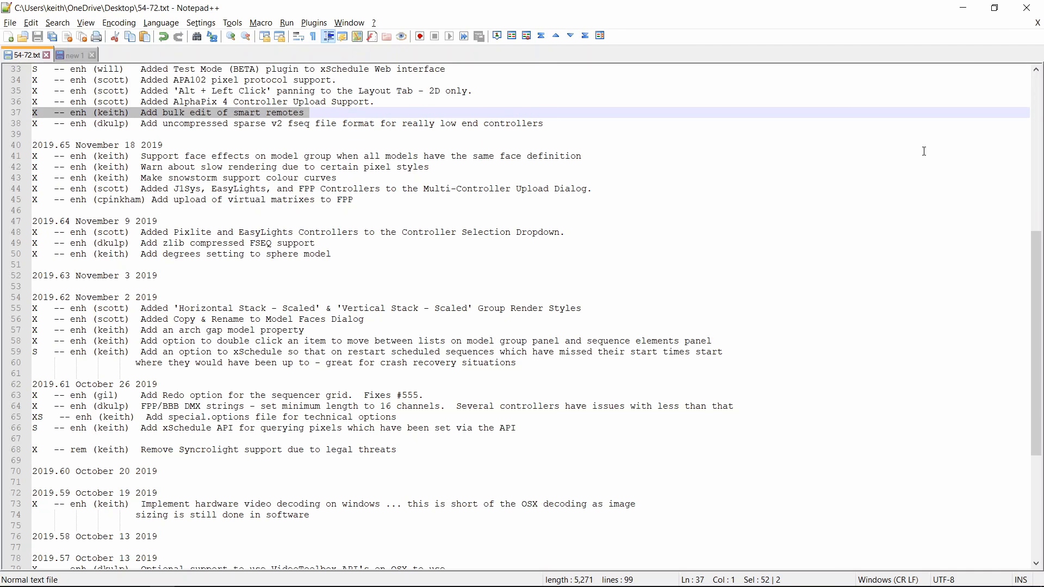
# Step: Switch to the xLights layout and bulk edit the controller connection of several selected models to WS2811 on port 3
pyautogui.hotkey('alt', 'Tab')
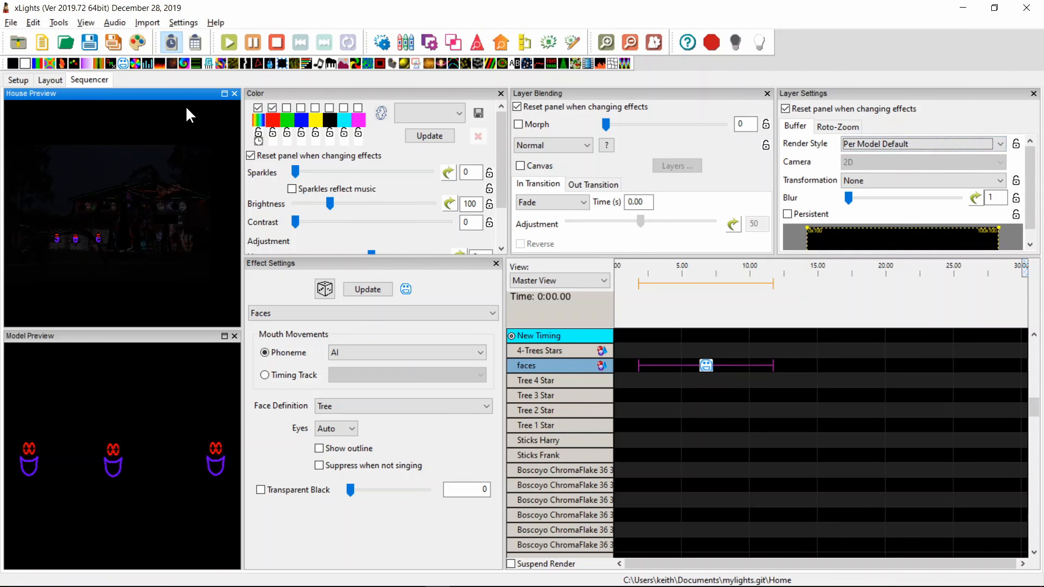
pyautogui.click(50, 80)
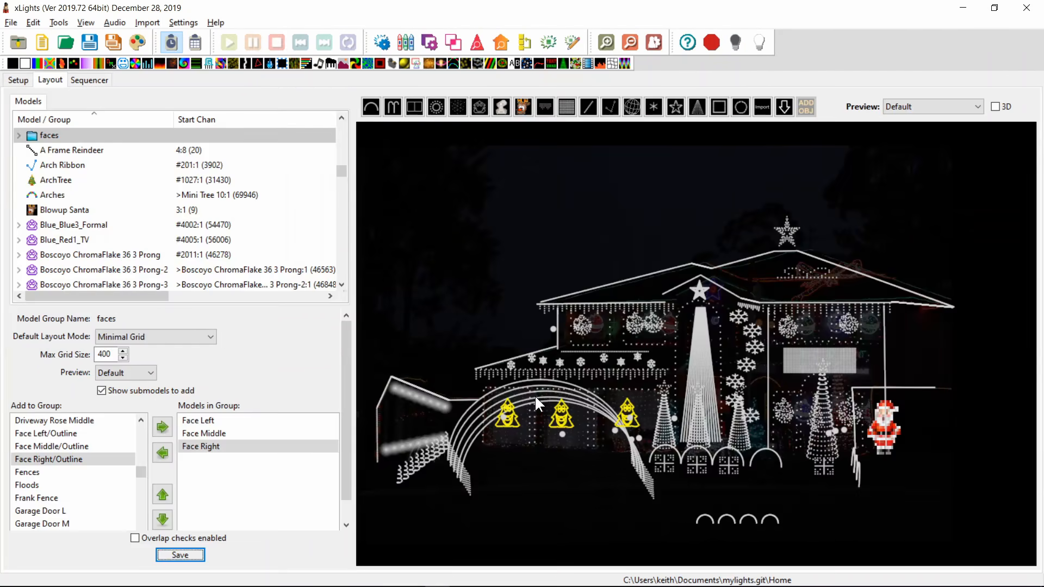
pyautogui.click(736, 466)
pyautogui.click(810, 356)
pyautogui.rightClick(745, 438)
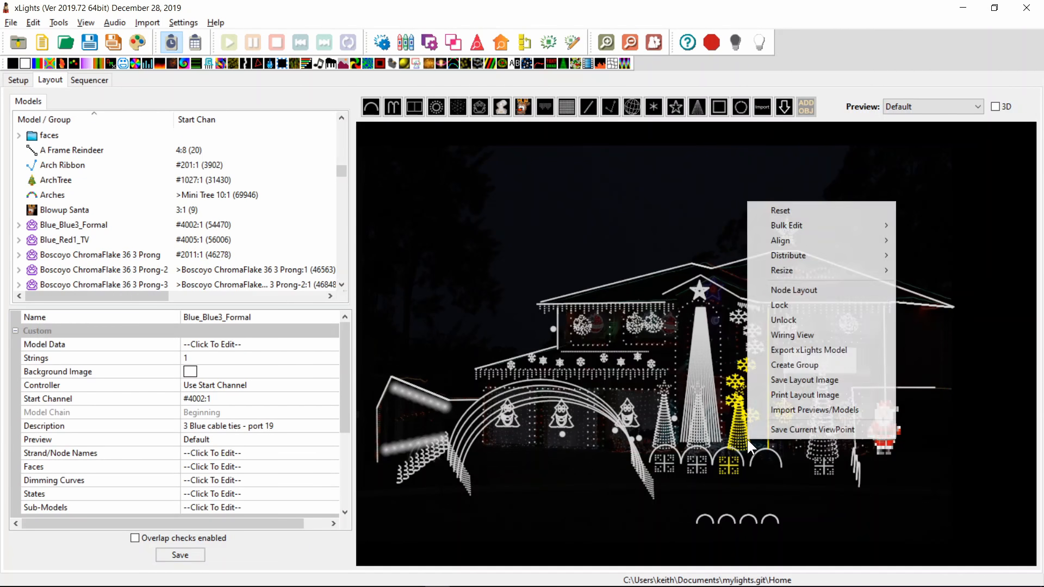
pyautogui.moveTo(823, 227)
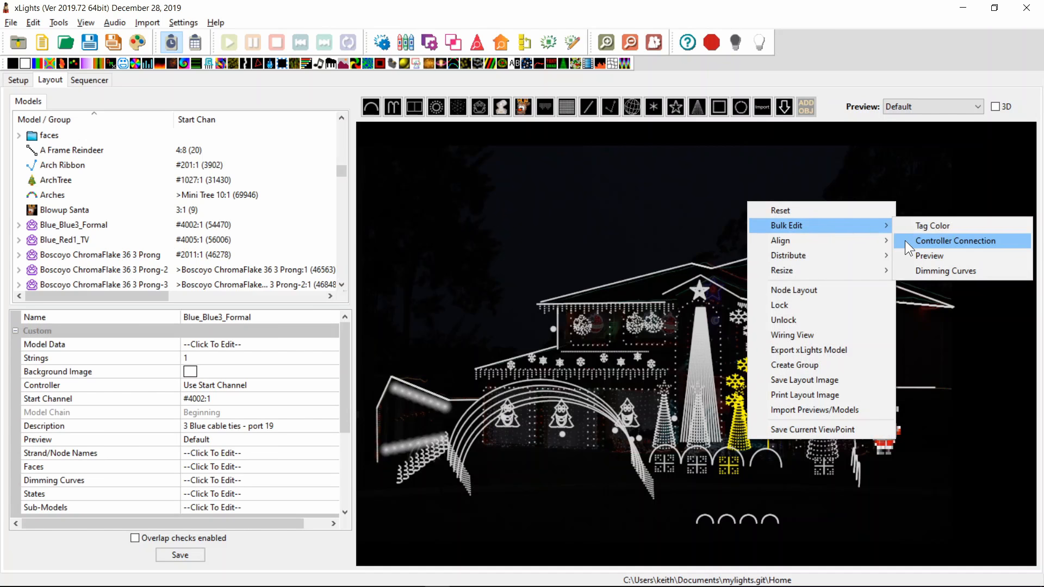
pyautogui.click(933, 242)
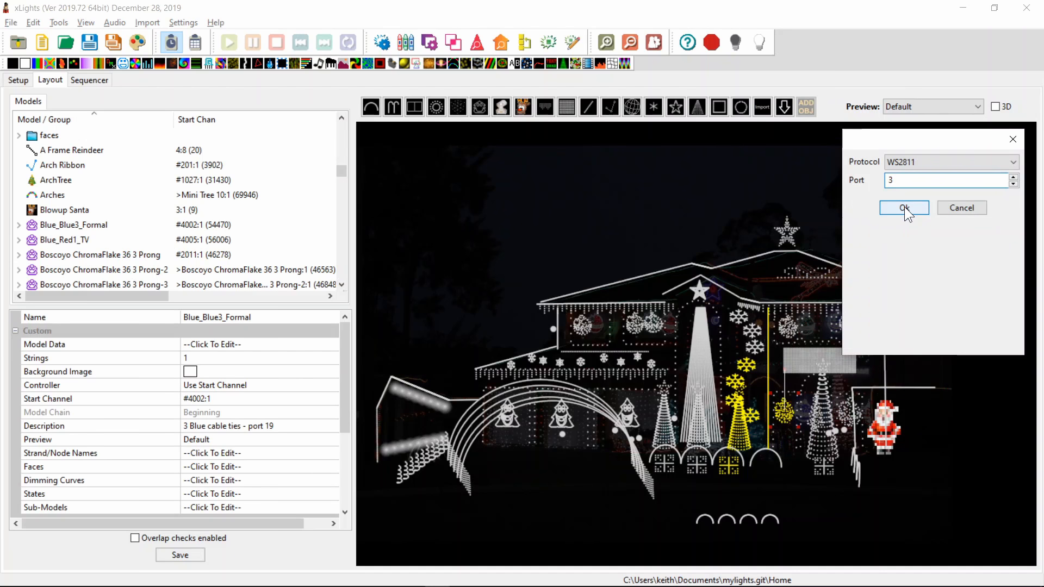
pyautogui.click(904, 209)
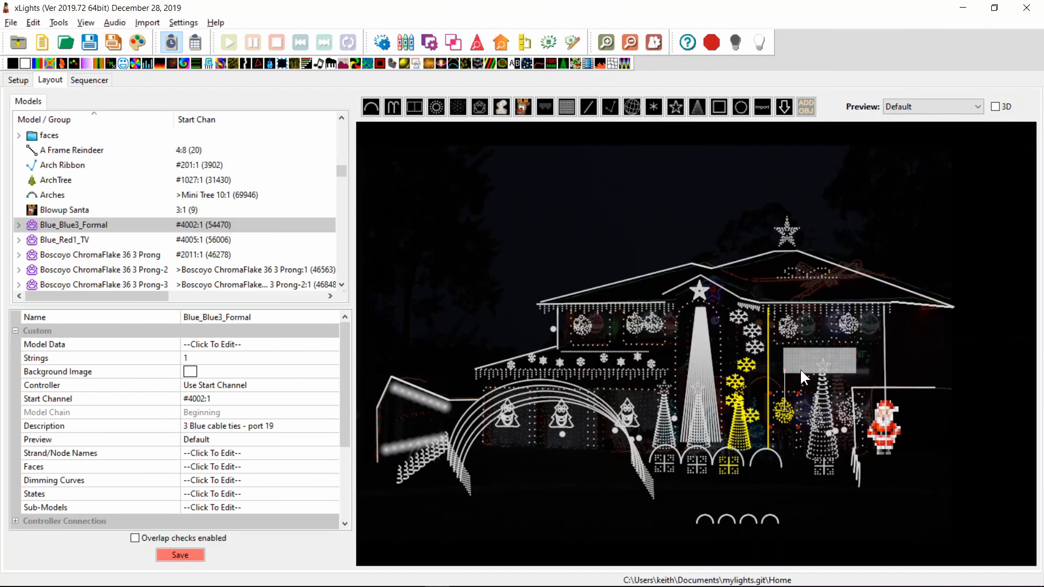
# Step: Open the Smart Remote bulk edit for the selected models, examine the available options, and cancel without changing anything
pyautogui.rightClick(740, 385)
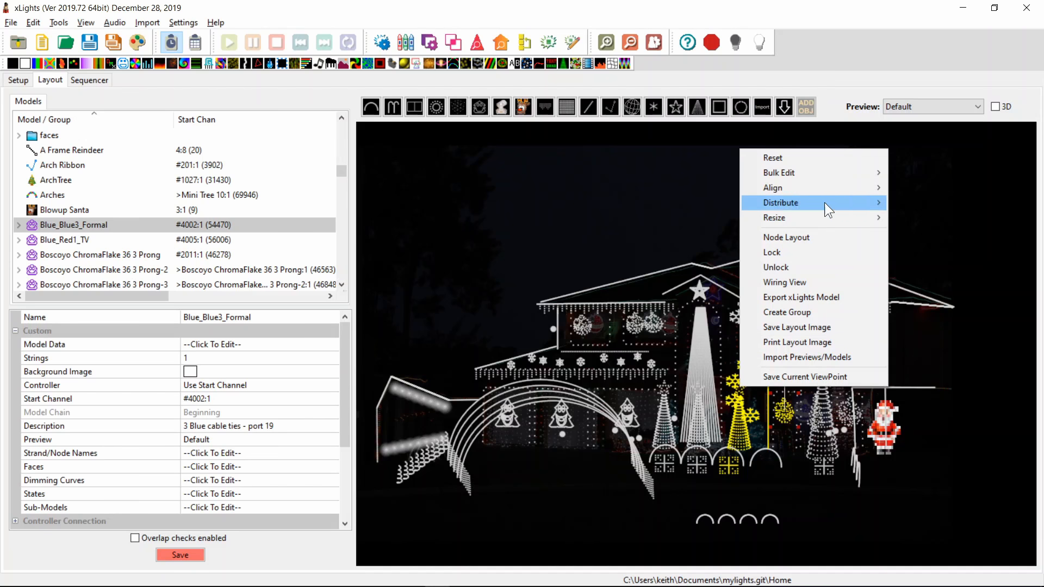
pyautogui.moveTo(844, 171)
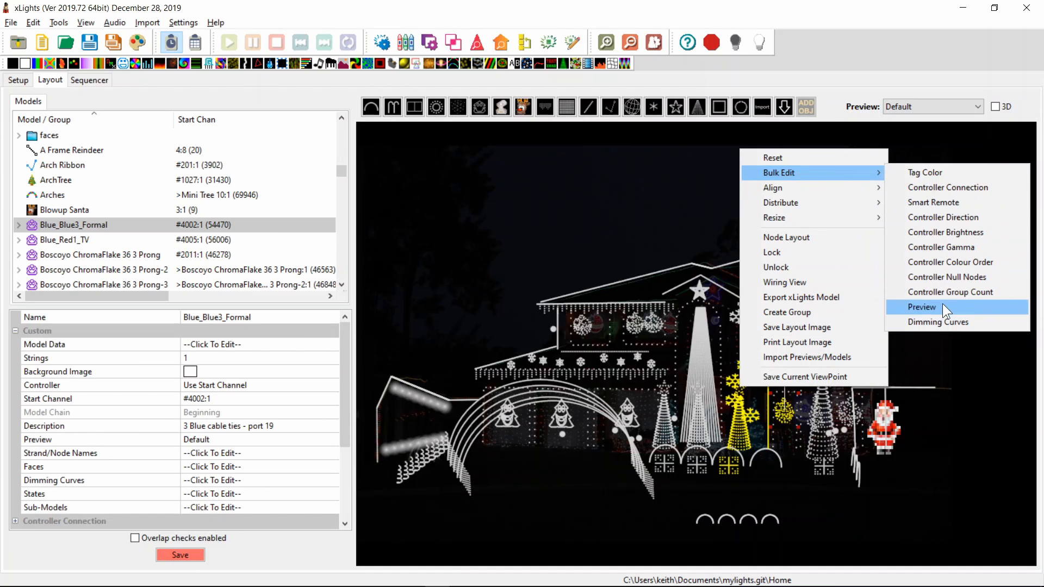
pyautogui.click(960, 204)
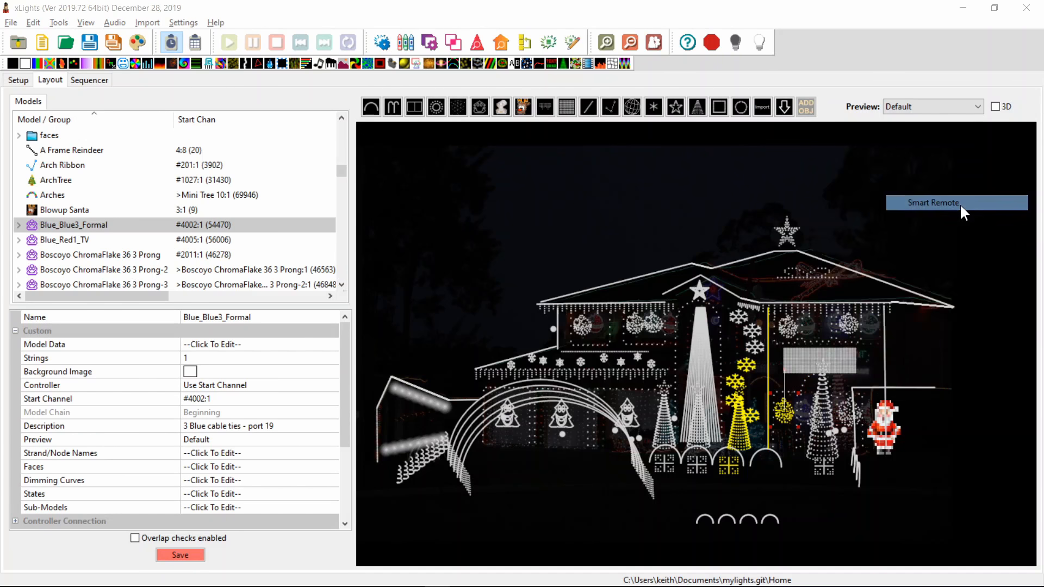
pyautogui.click(948, 127)
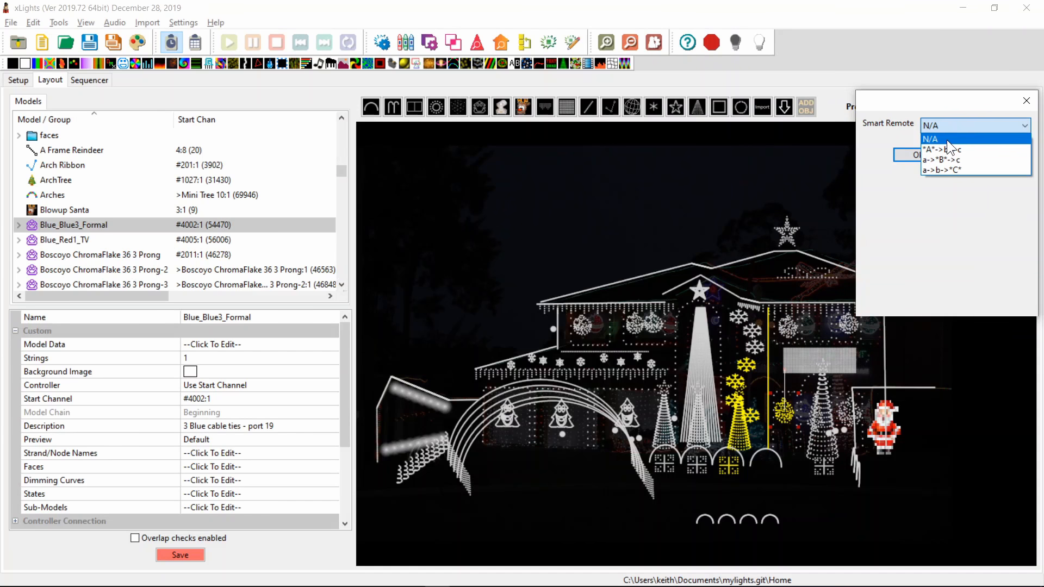
pyautogui.click(912, 200)
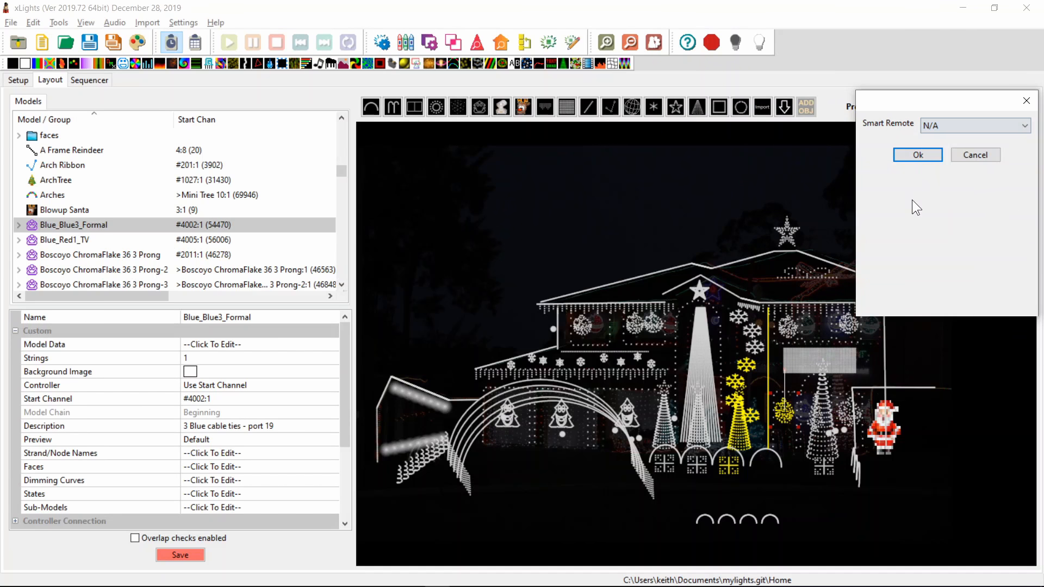
pyautogui.click(960, 159)
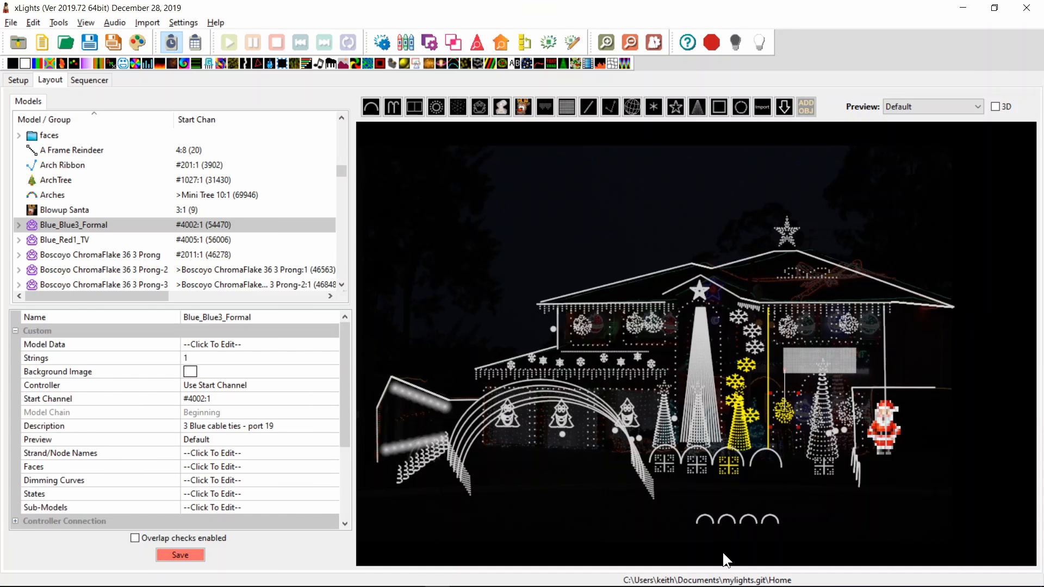
# Step: Switch to the release notes in Notepad++ and highlight the entry about AlphaPix 4 Controller Upload Support
pyautogui.hotkey('alt', 'Tab')
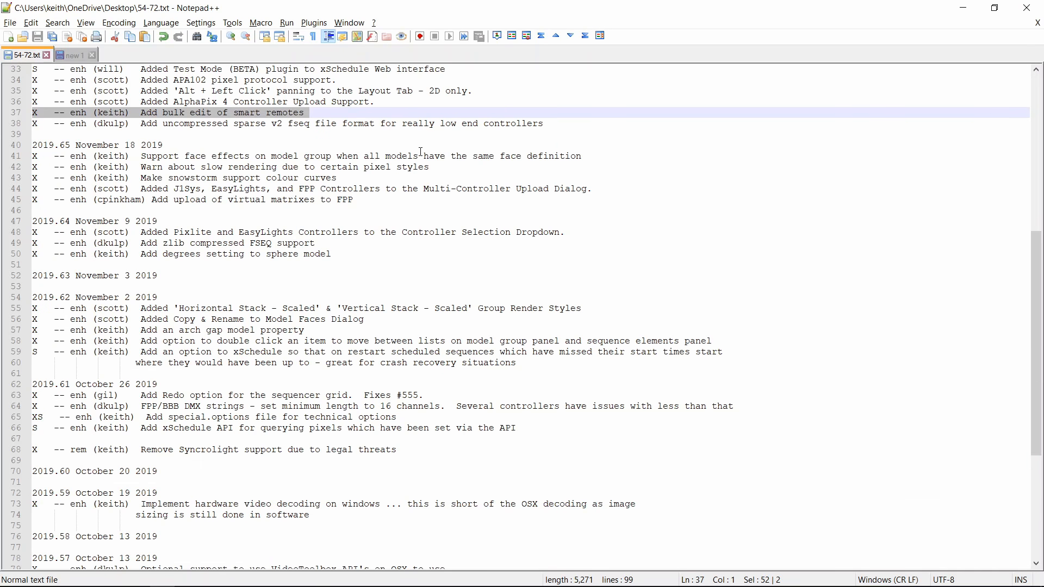
pyautogui.tripleClick(393, 103)
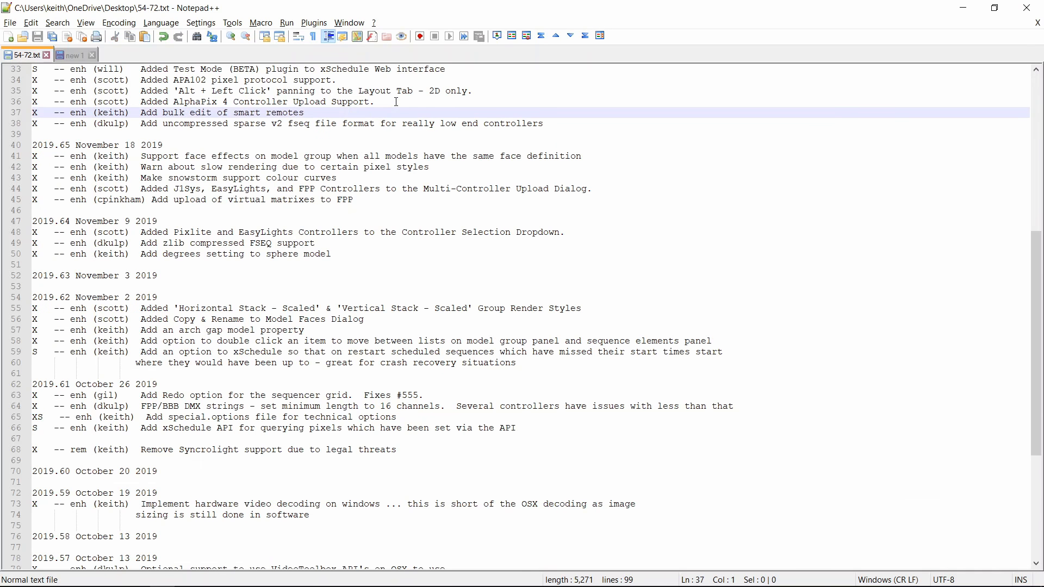
pyautogui.tripleClick(396, 101)
# Step: Switch to the xLights controller setup and set the controller type of the BBB Railing E1.31 output to AlphaPix AlphaPix 4
pyautogui.hotkey('alt', 'Tab')
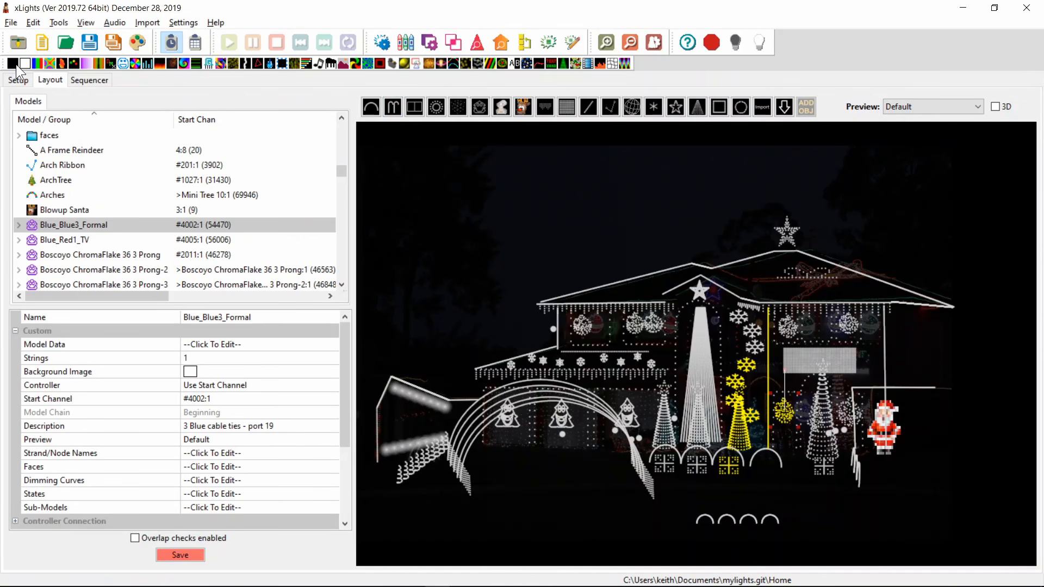
pyautogui.click(19, 80)
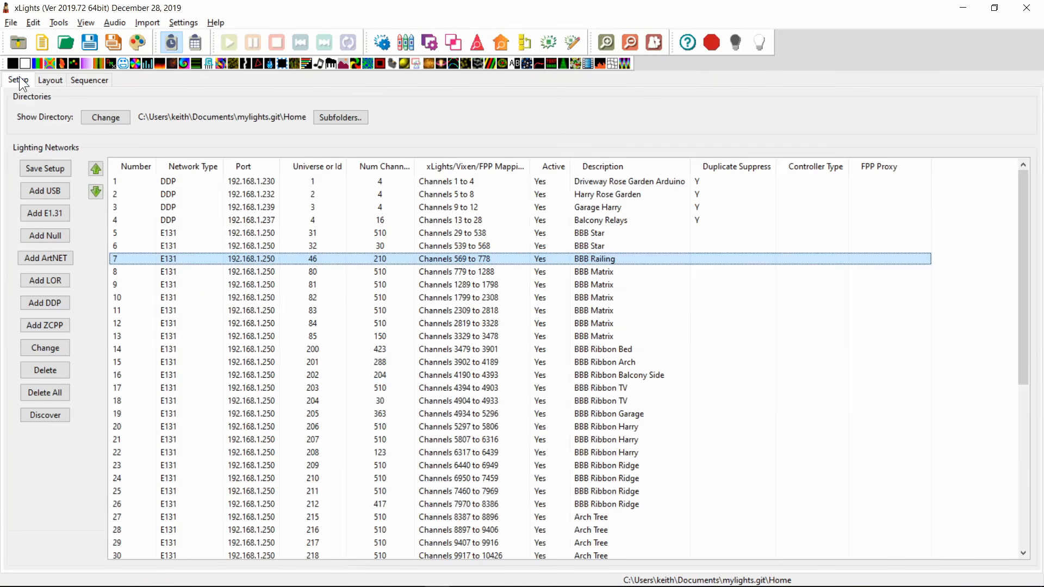
pyautogui.rightClick(282, 261)
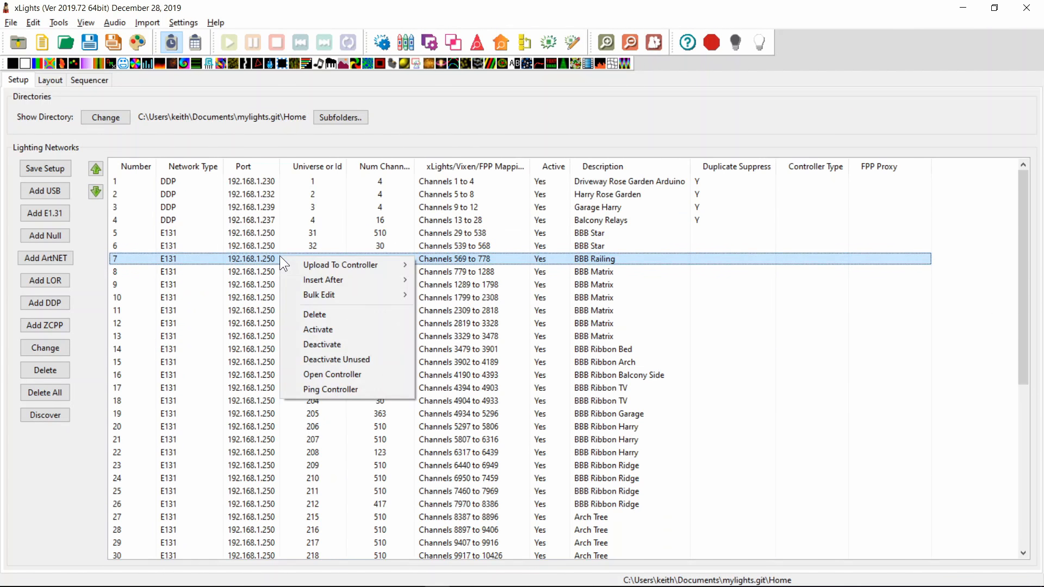
pyautogui.click(262, 260)
pyautogui.doubleClick(262, 260)
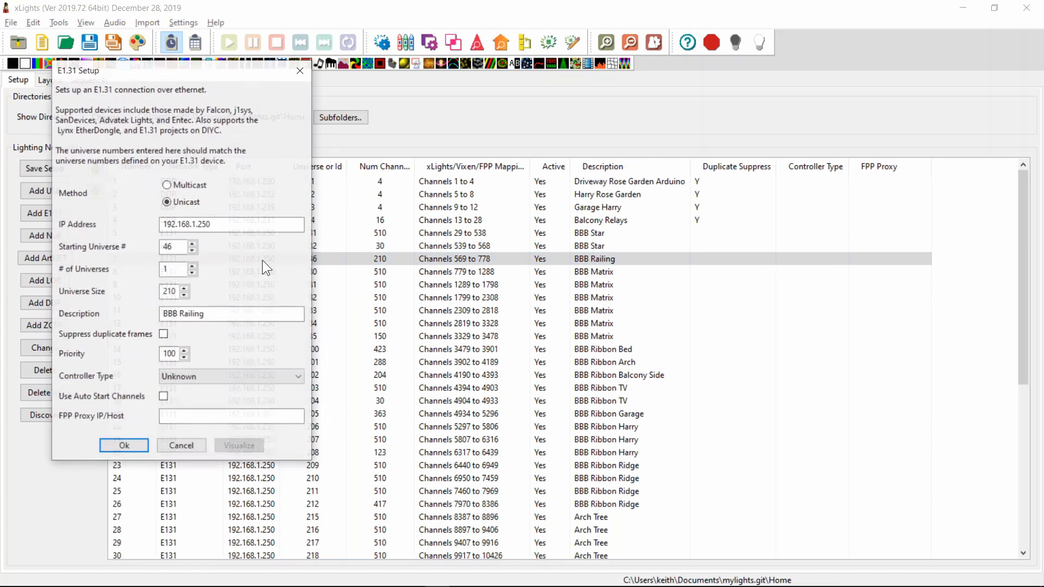
pyautogui.click(234, 380)
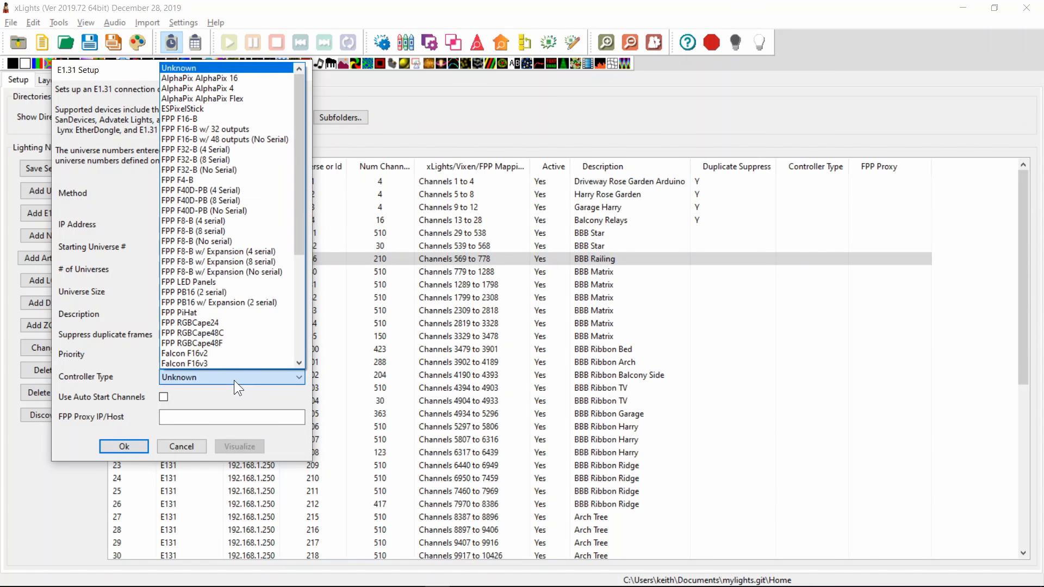
pyautogui.click(237, 89)
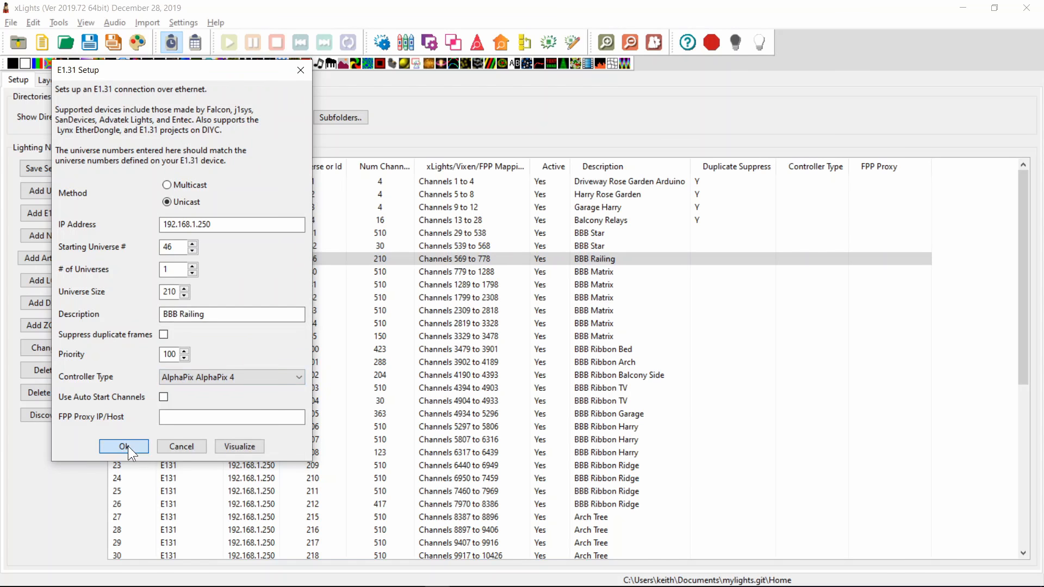
pyautogui.click(129, 445)
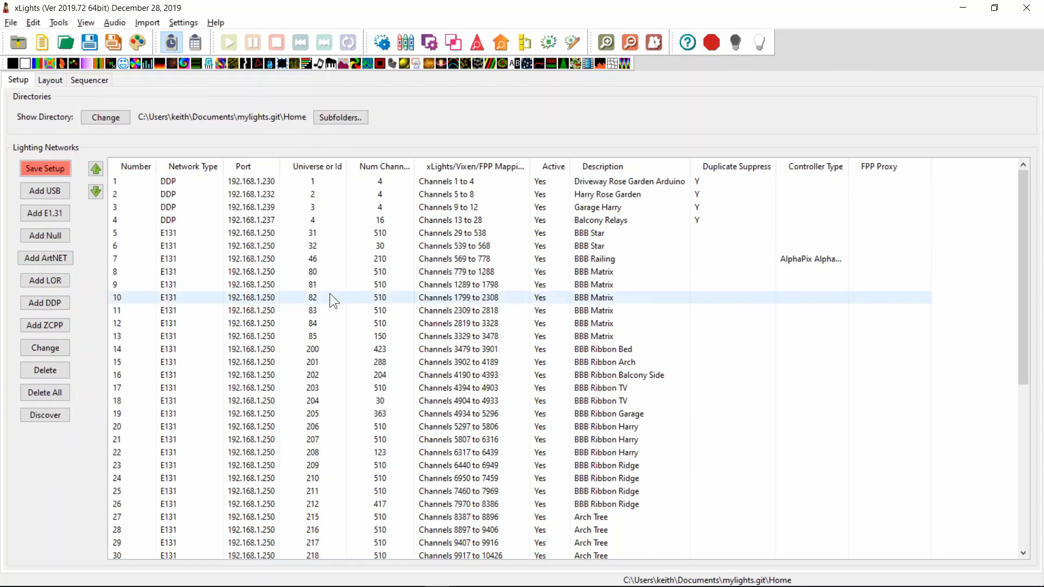
# Step: Show the controller upload options for the BBB Railing output, including AlphaPix AlphaPix 4, and dismiss them without uploading
pyautogui.rightClick(450, 263)
pyautogui.moveTo(504, 273)
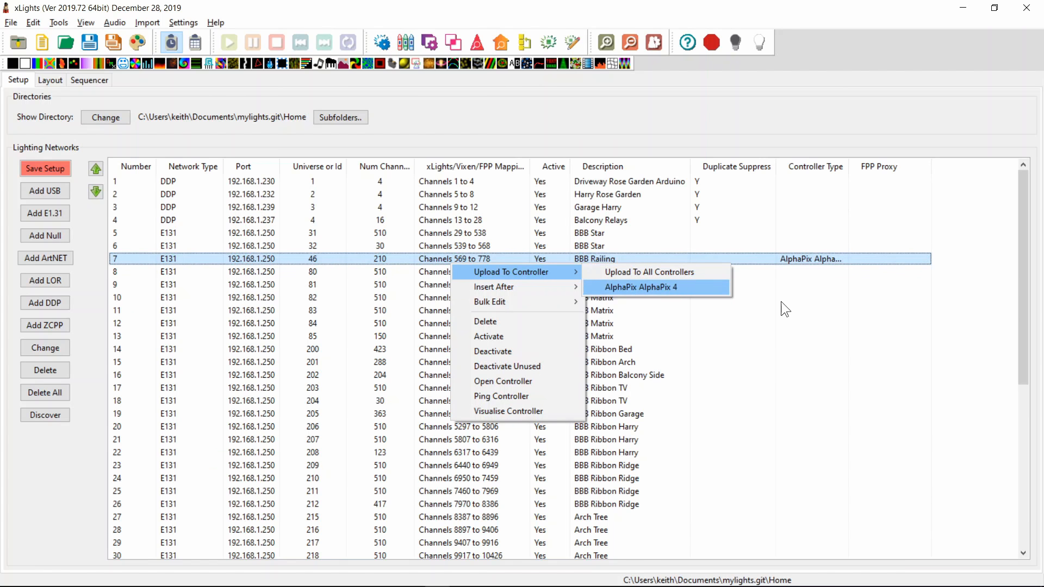
pyautogui.click(813, 285)
# Step: Switch to the release notes in Notepad++ and highlight the entry about 'Alt + Left Click' panning on the Layout Tab
pyautogui.hotkey('alt', 'Tab')
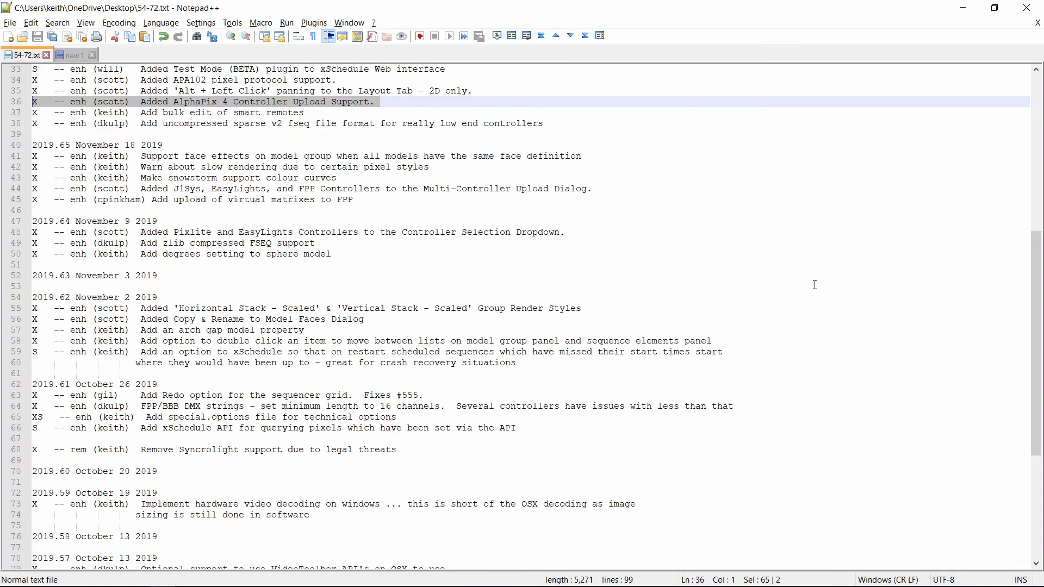
pyautogui.press('Down')
pyautogui.press('Up')
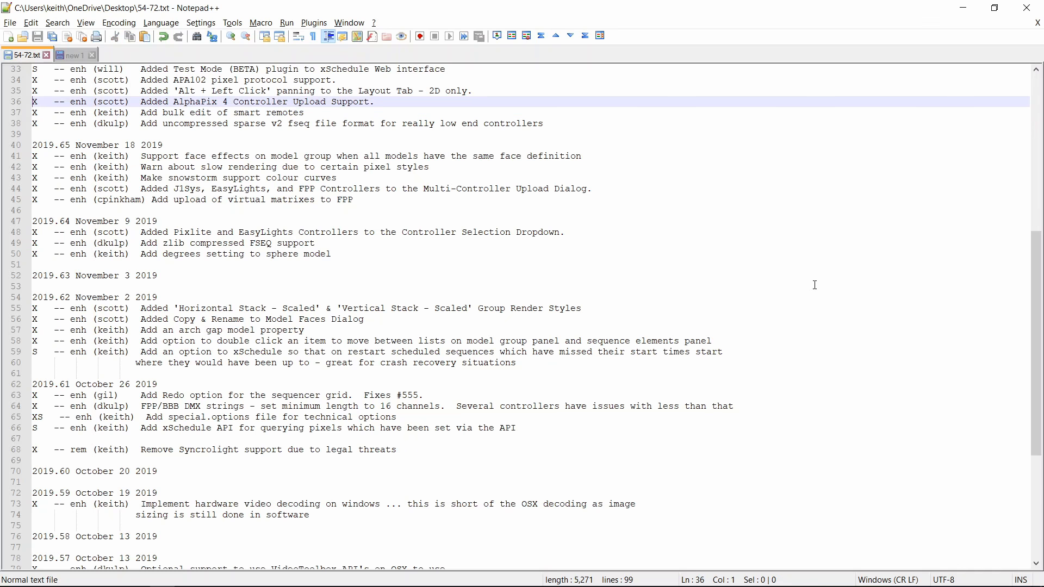
pyautogui.hotkey('shift', 'Up')
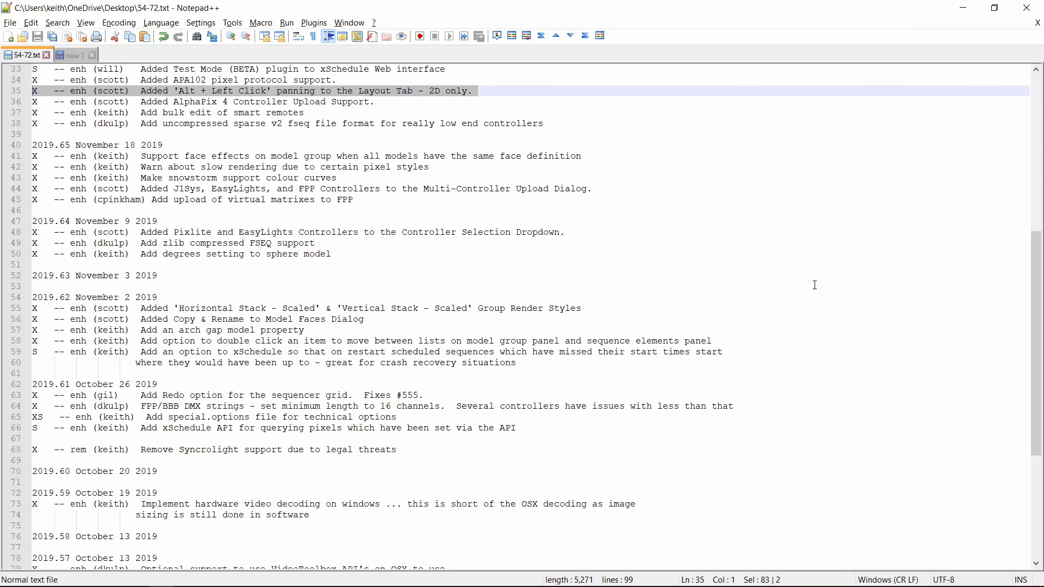
# Step: Switch to the xLights layout, pan the 2D house preview up and across, and leave no model selected
pyautogui.hotkey('alt', 'Tab')
pyautogui.hotkey('alt', 'Tab')
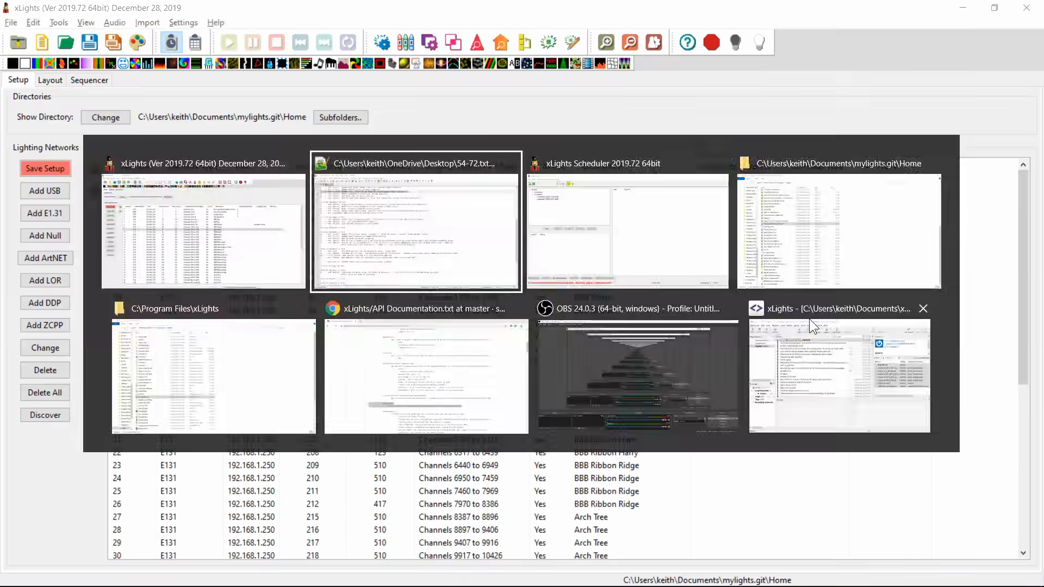
pyautogui.hotkey('alt', 'Tab')
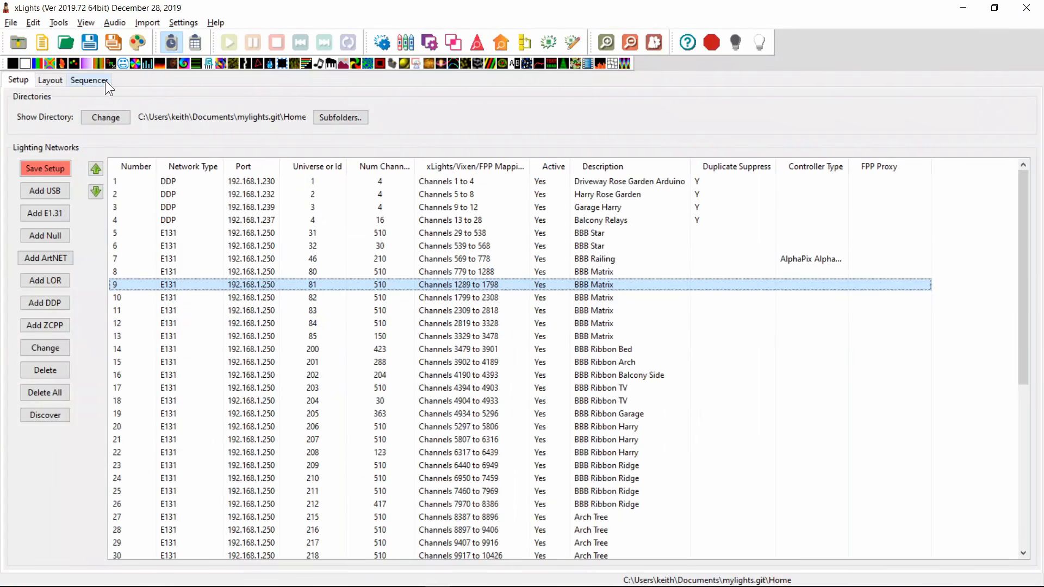
pyautogui.click(52, 80)
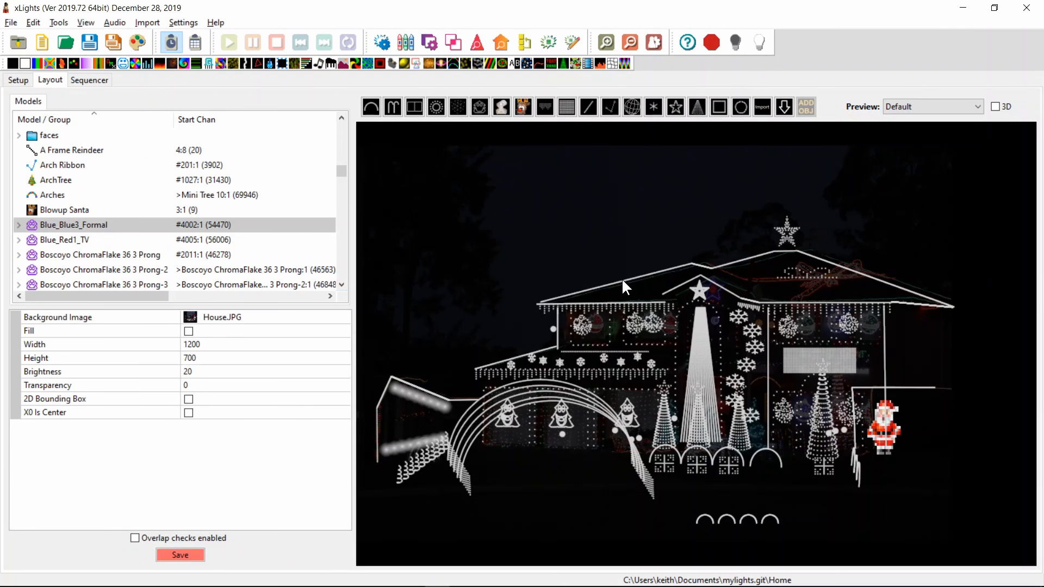
pyautogui.moveTo(624, 252); pyautogui.dragTo(692, 211)
pyautogui.click(627, 256)
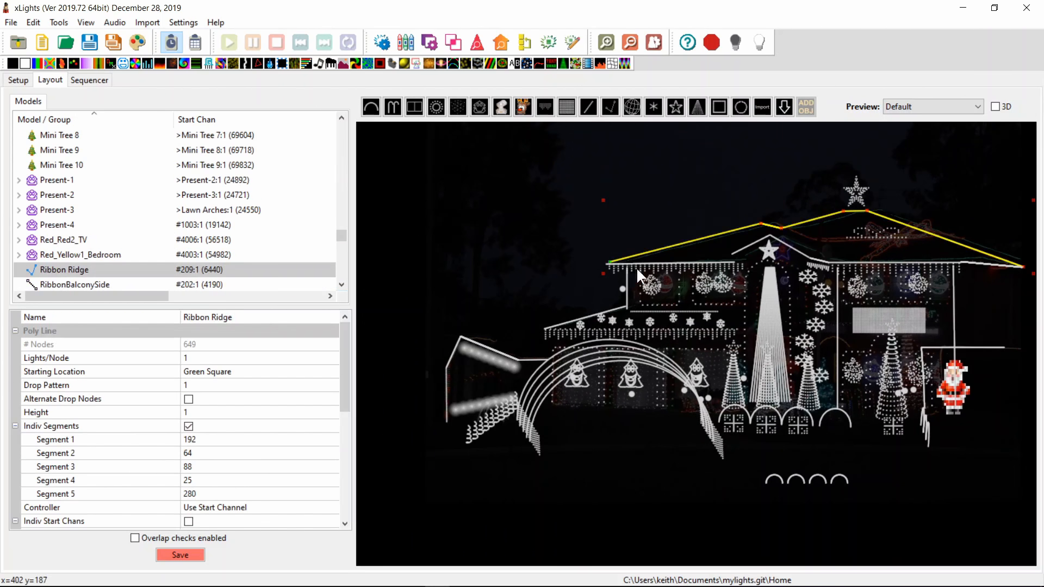
pyautogui.moveTo(500, 277); pyautogui.dragTo(608, 265)
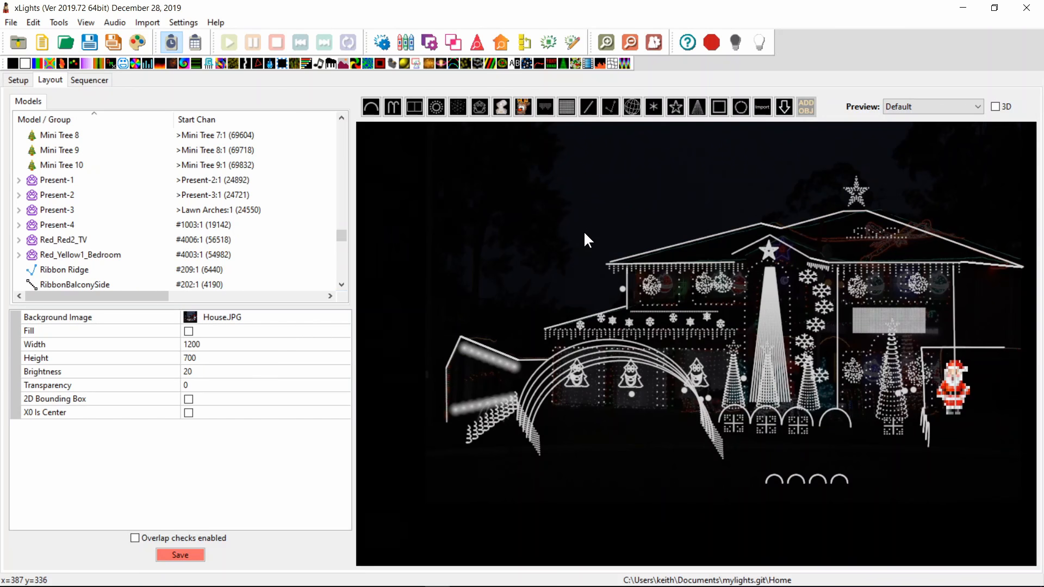
# Step: Zoom the 2D layout preview out and back in, and pan the house toward the middle of the view
pyautogui.scroll(3, 583, 230)
pyautogui.scroll(-6, 583, 230)
pyautogui.scroll(5, 585, 239)
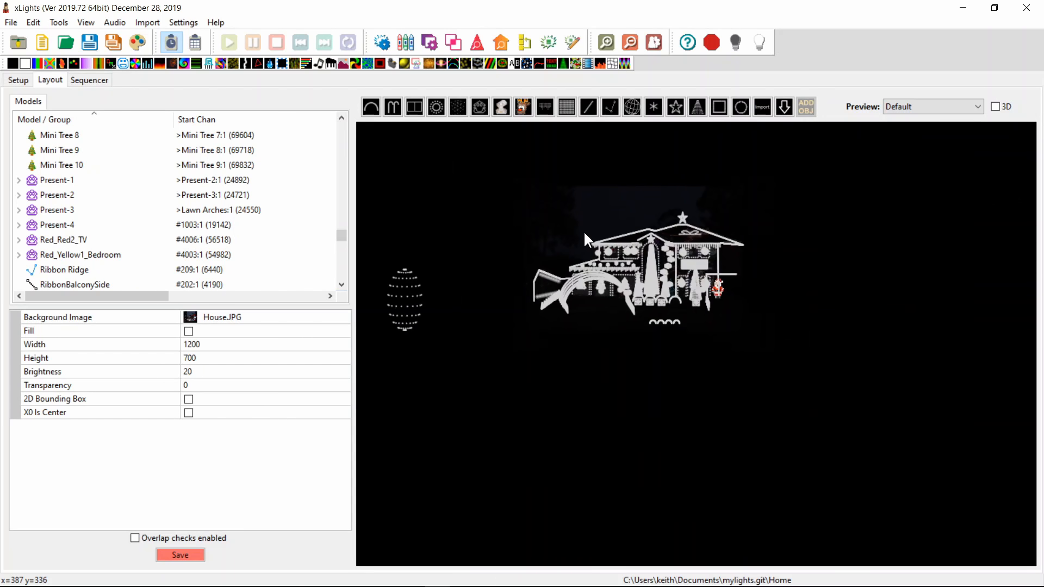
pyautogui.scroll(2, 584, 235)
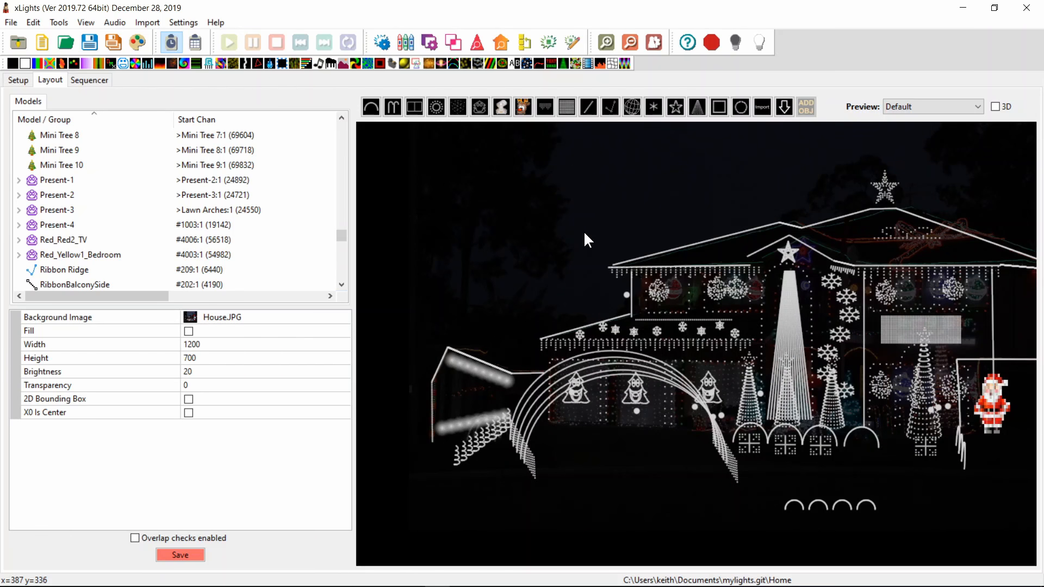
pyautogui.moveTo(583, 231); pyautogui.dragTo(485, 214)
# Step: Switch back to the Notepad++ release notes and highlight the entry about APA102 pixel protocol support
pyautogui.hotkey('alt', 'Tab')
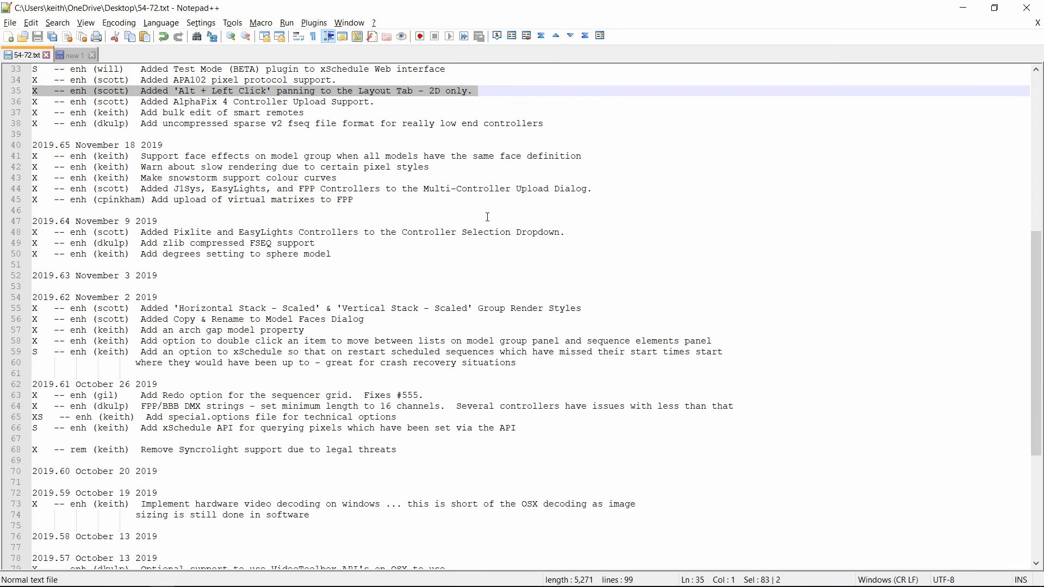
pyautogui.click(491, 89)
pyautogui.press('Right')
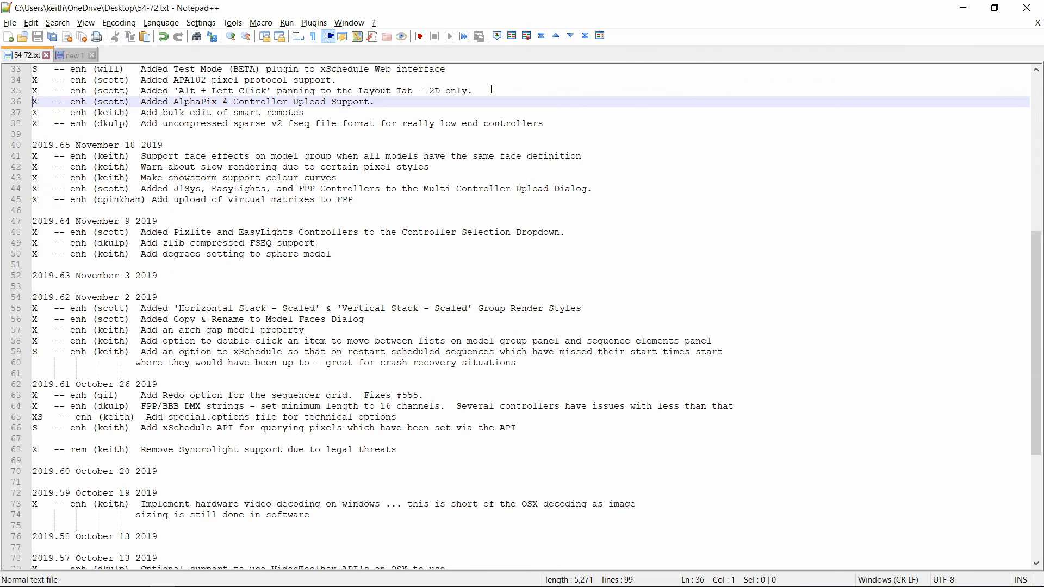
pyautogui.press('Up')
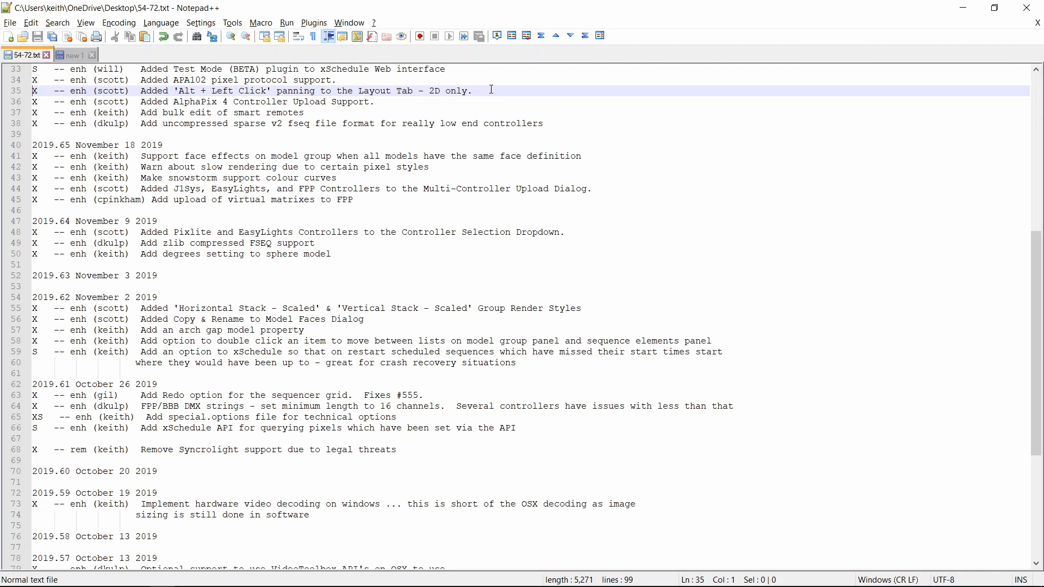
pyautogui.hotkey('shift', 'Up')
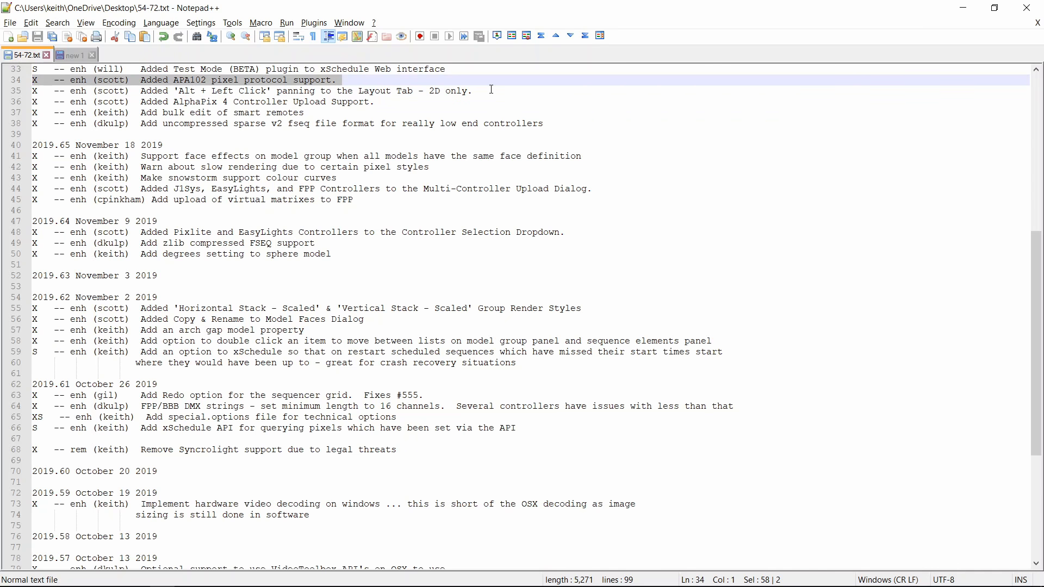
# Step: Switch to the xLights layout, examine the protocol choices in Tree-1's controller connection, and deselect the model without changing the protocol
pyautogui.hotkey('alt', 'Tab')
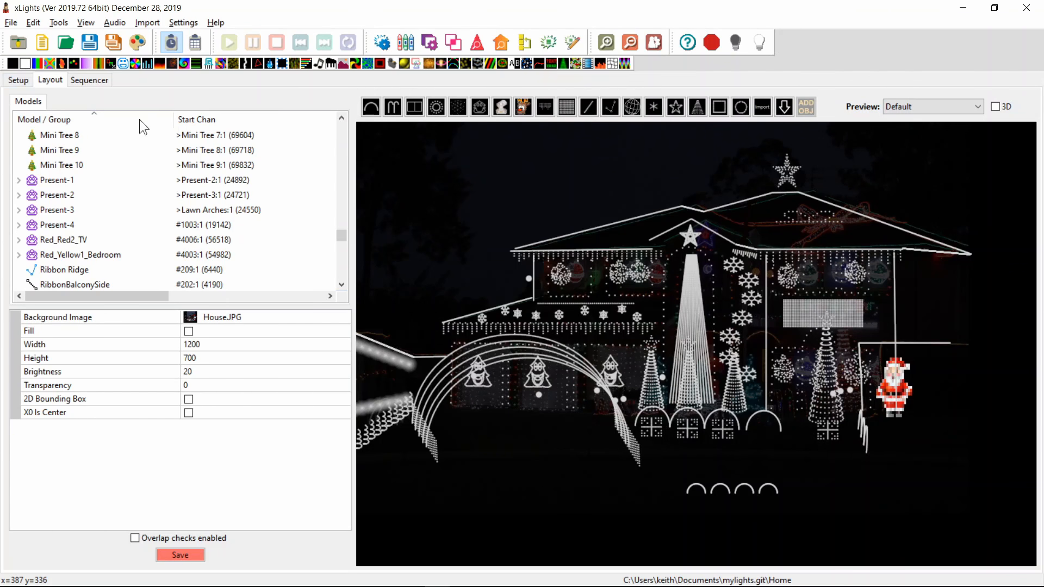
pyautogui.click(653, 397)
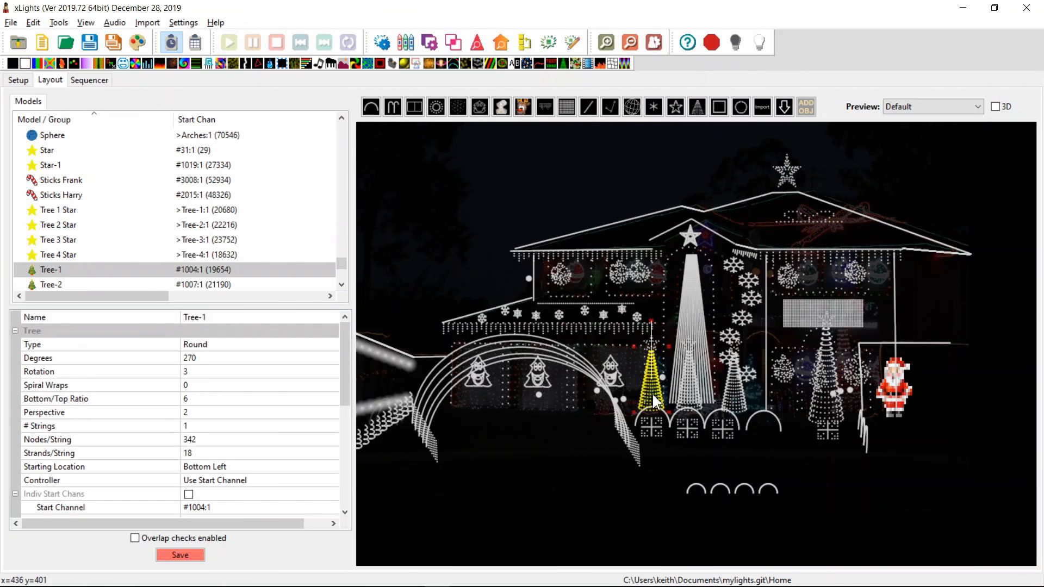
pyautogui.click(347, 471)
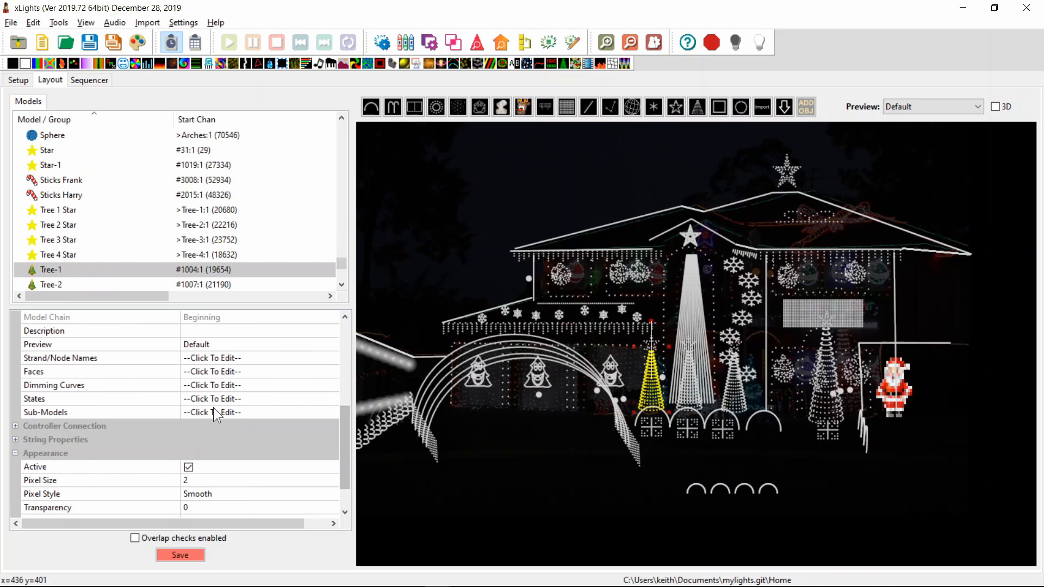
pyautogui.click(15, 426)
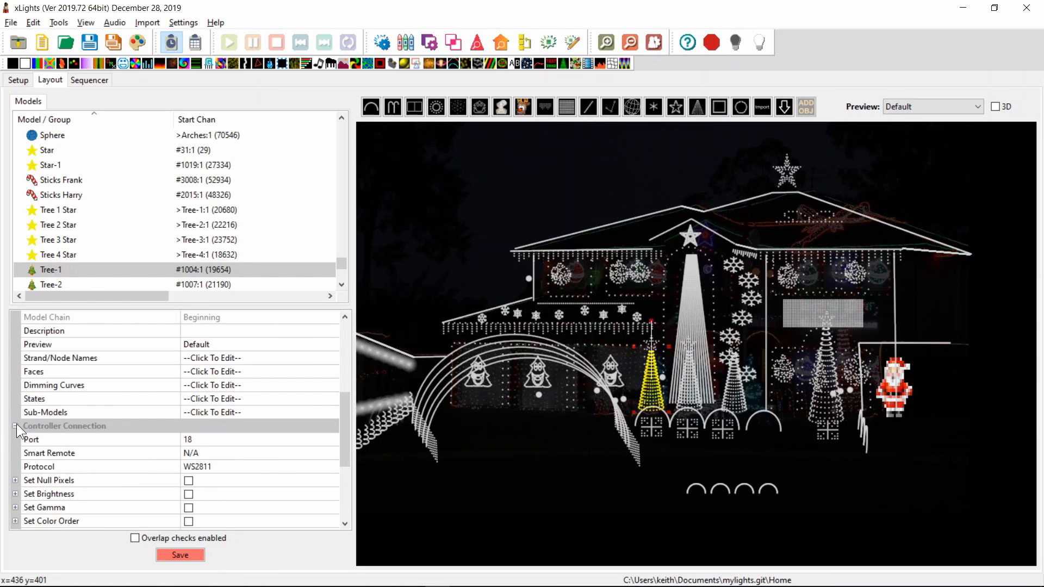
pyautogui.click(230, 463)
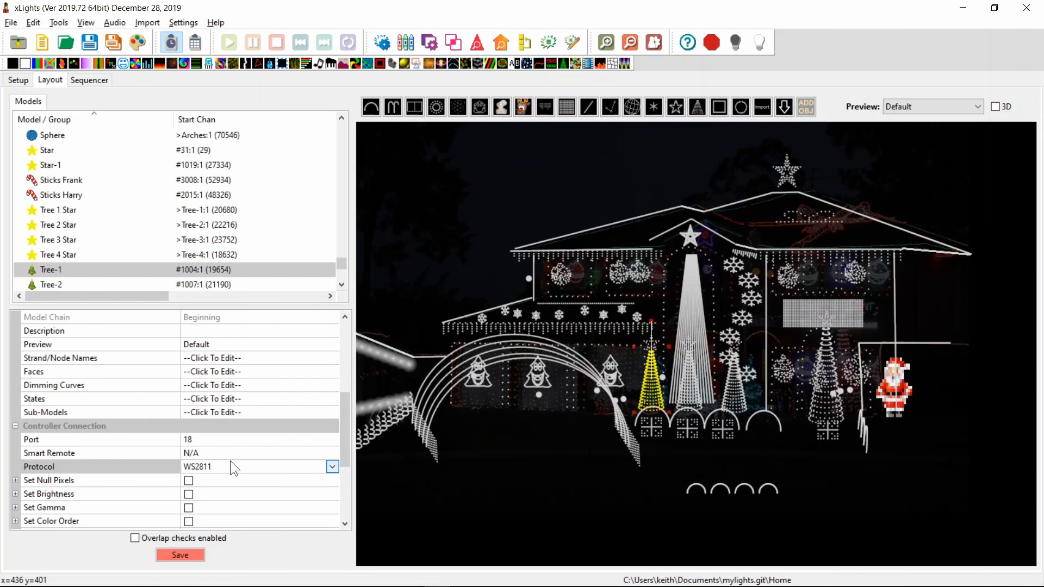
pyautogui.click(227, 465)
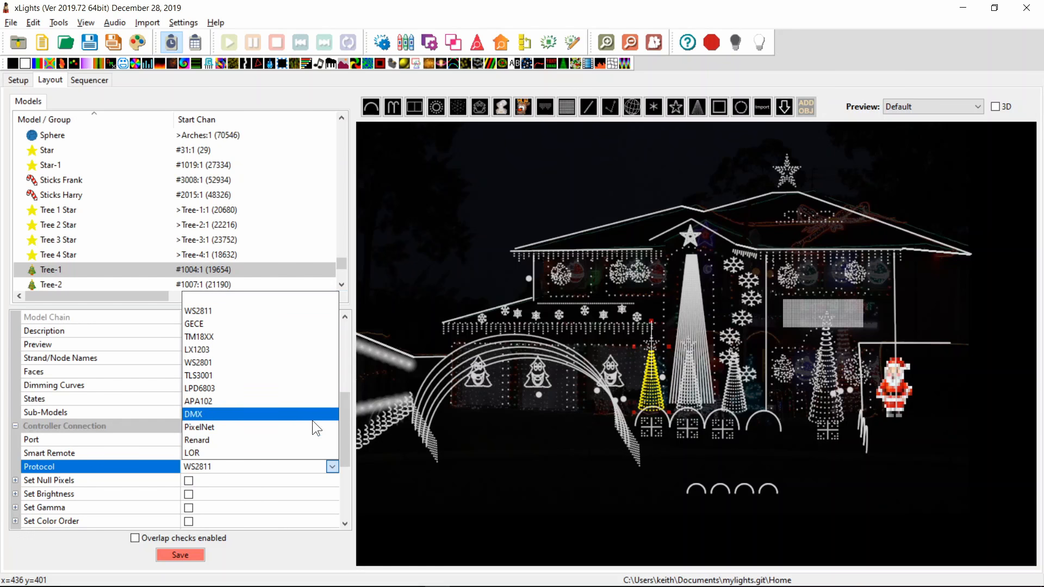
pyautogui.click(527, 481)
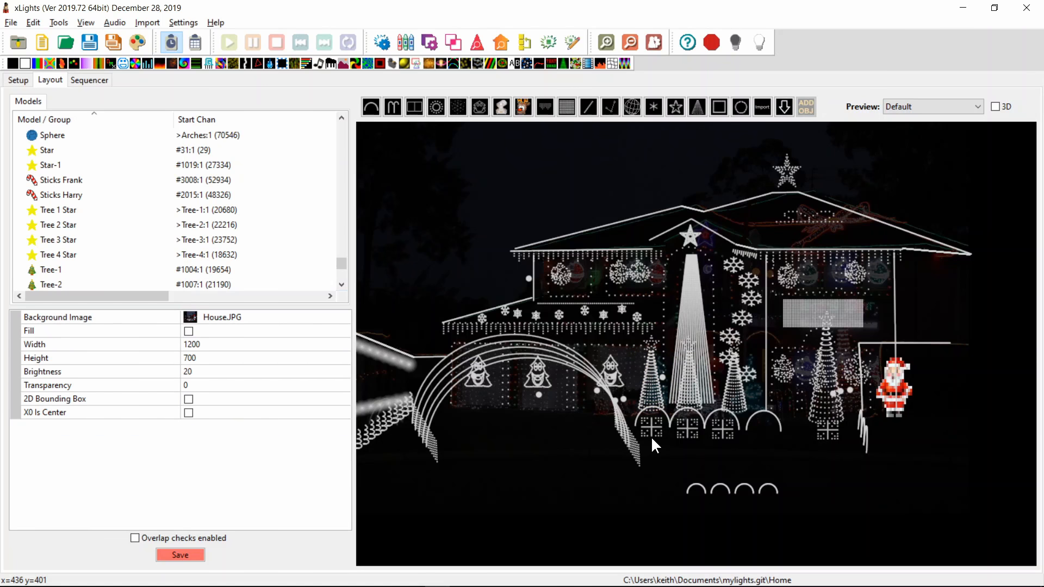
# Step: Switch to the Notepad++ release notes and highlight the entry about the Test Mode (BETA) plugin for the xSchedule Web interface
pyautogui.hotkey('alt', 'Tab')
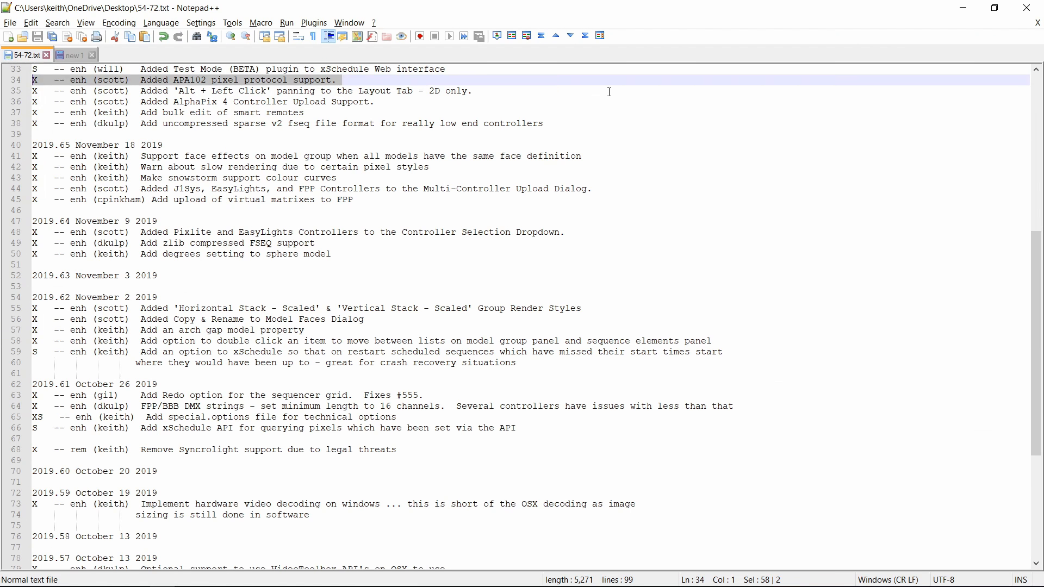
pyautogui.press('Down')
pyautogui.press('Up')
pyautogui.press('Up')
pyautogui.press('Up')
pyautogui.press('Up')
pyautogui.press('Down')
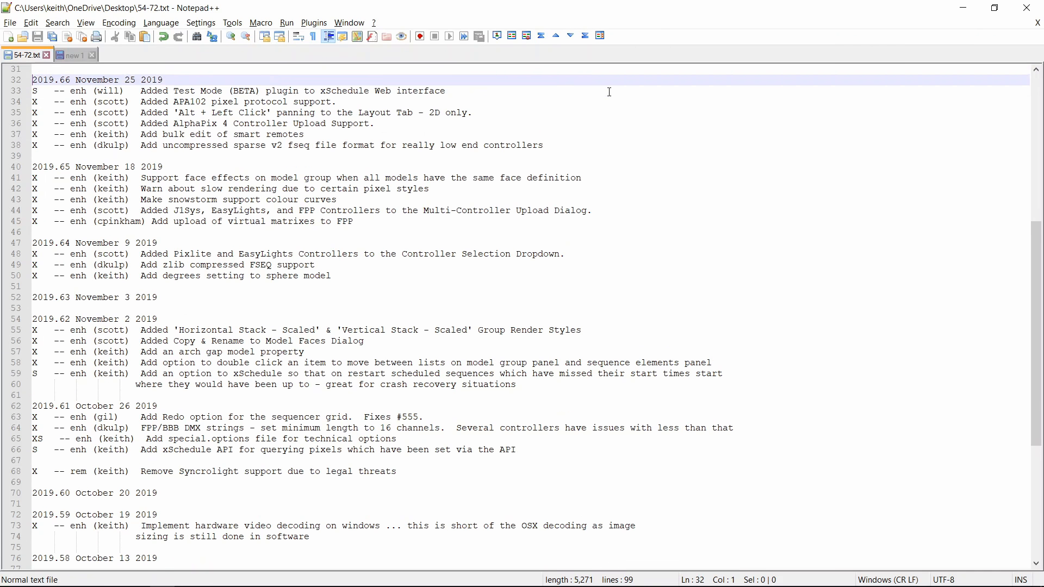
pyautogui.press('Down')
pyautogui.hotkey('shift', 'Down')
# Step: Switch to xLights Scheduler and open its web interface in the browser
pyautogui.hotkey('alt', 'Tab')
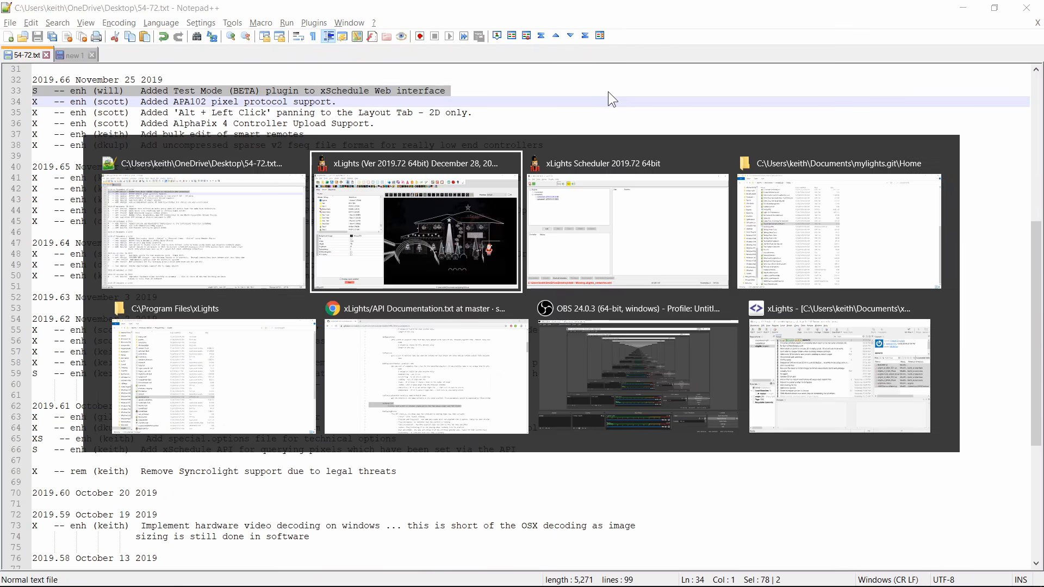
pyautogui.hotkey('alt', 'Tab')
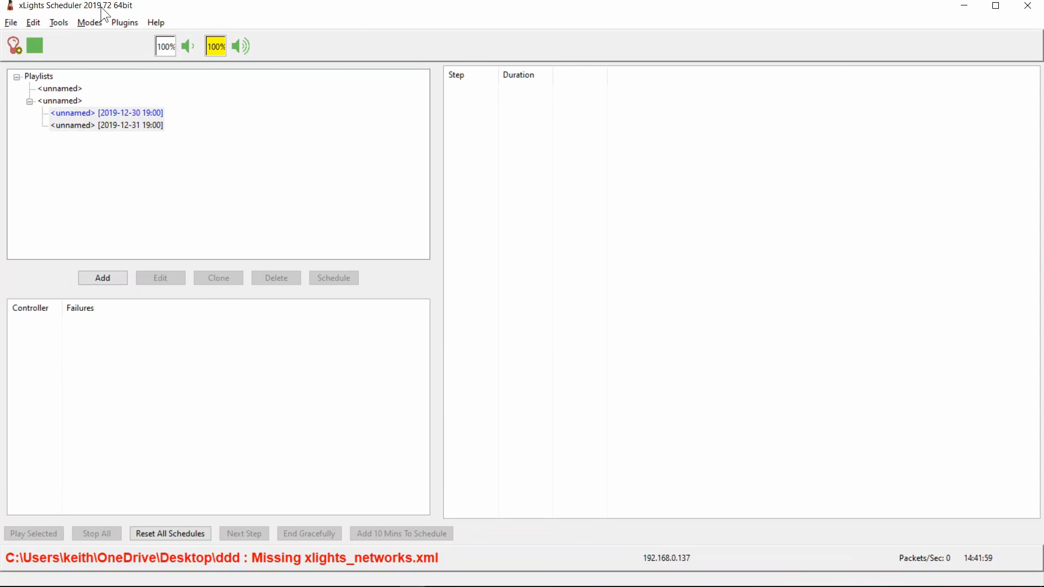
pyautogui.click(63, 19)
pyautogui.moveTo(86, 22)
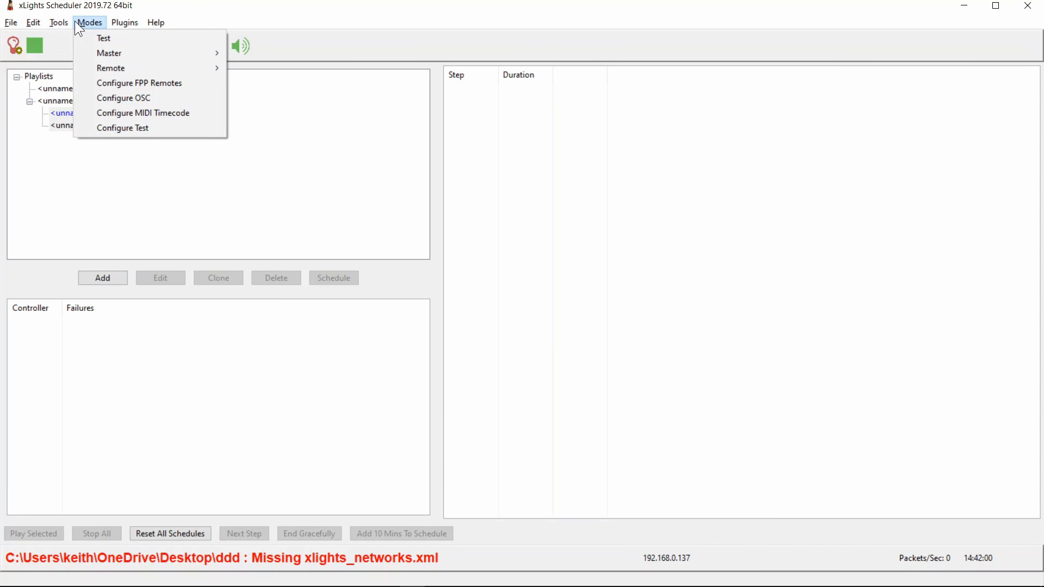
pyautogui.click(76, 65)
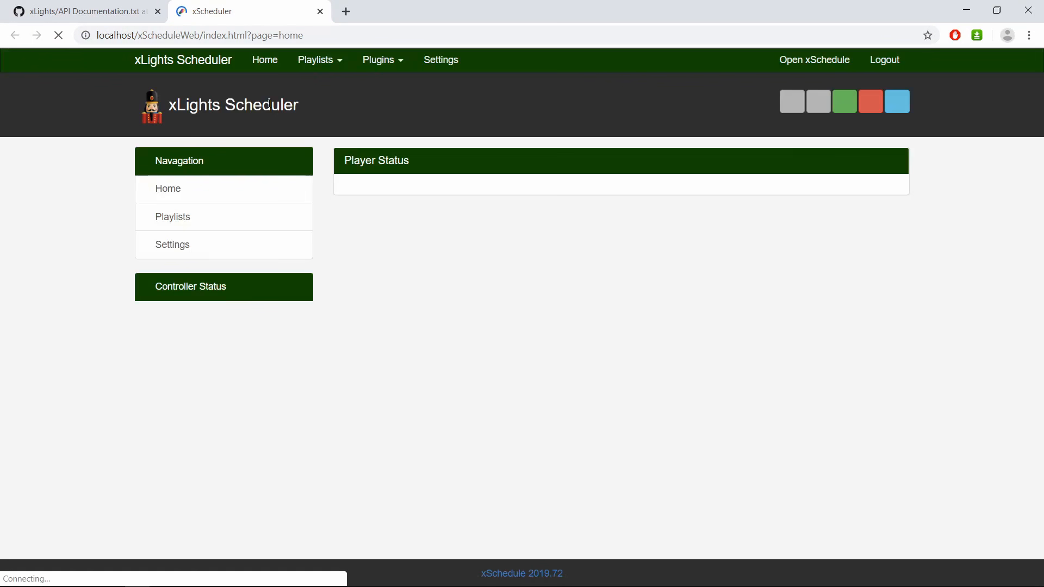
# Step: Open the Test plugin in the xSchedule web interface and try the On, Reset and Color actions for the Star model
pyautogui.click(363, 63)
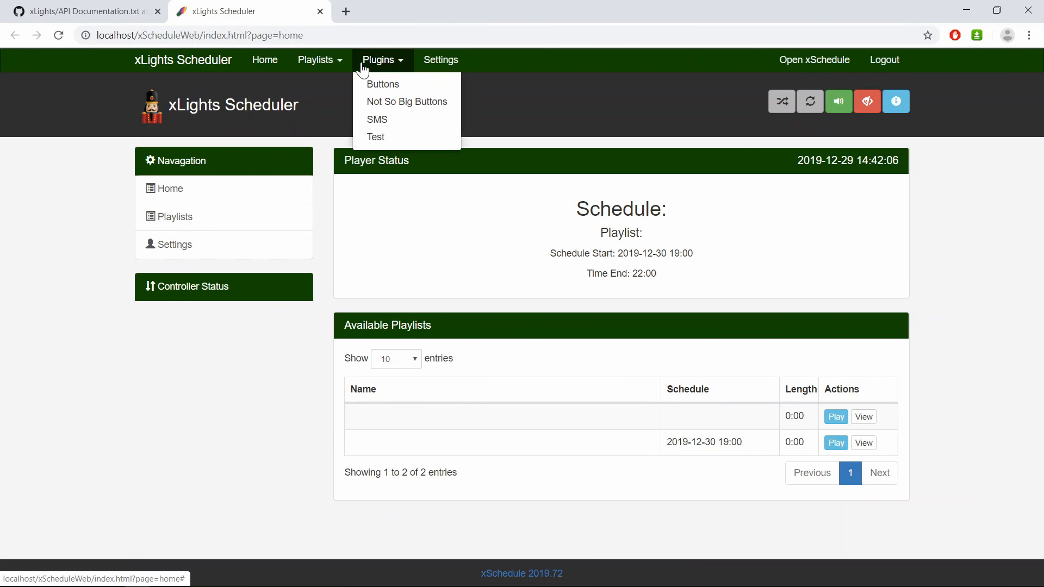
pyautogui.click(392, 140)
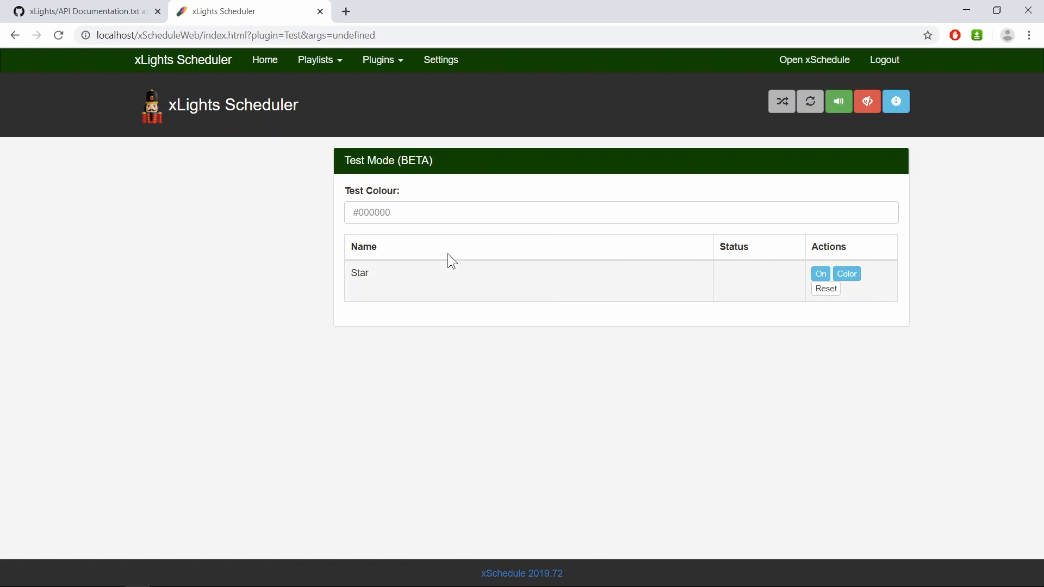
pyautogui.click(826, 273)
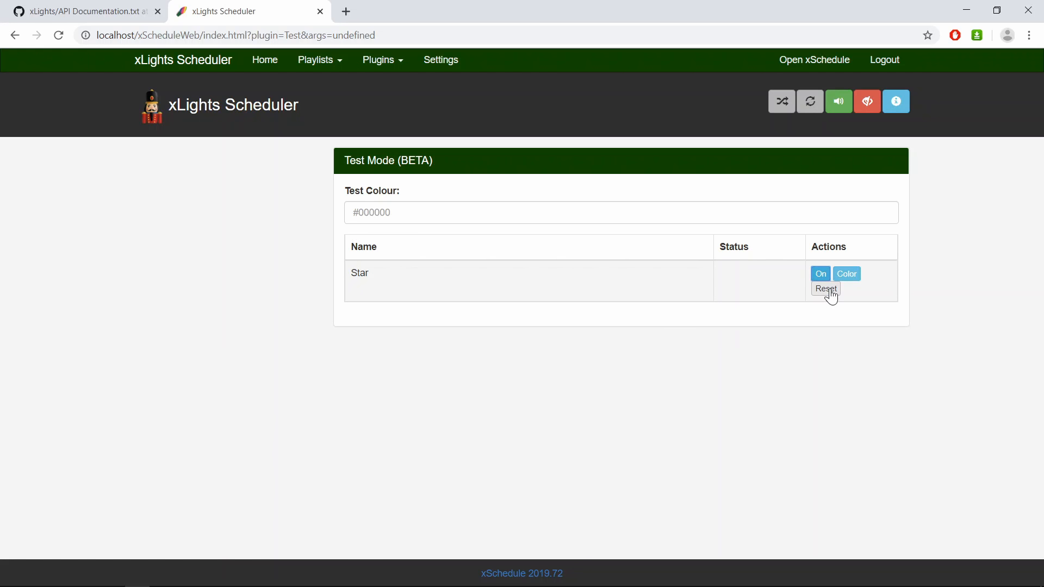
pyautogui.click(827, 289)
pyautogui.click(847, 274)
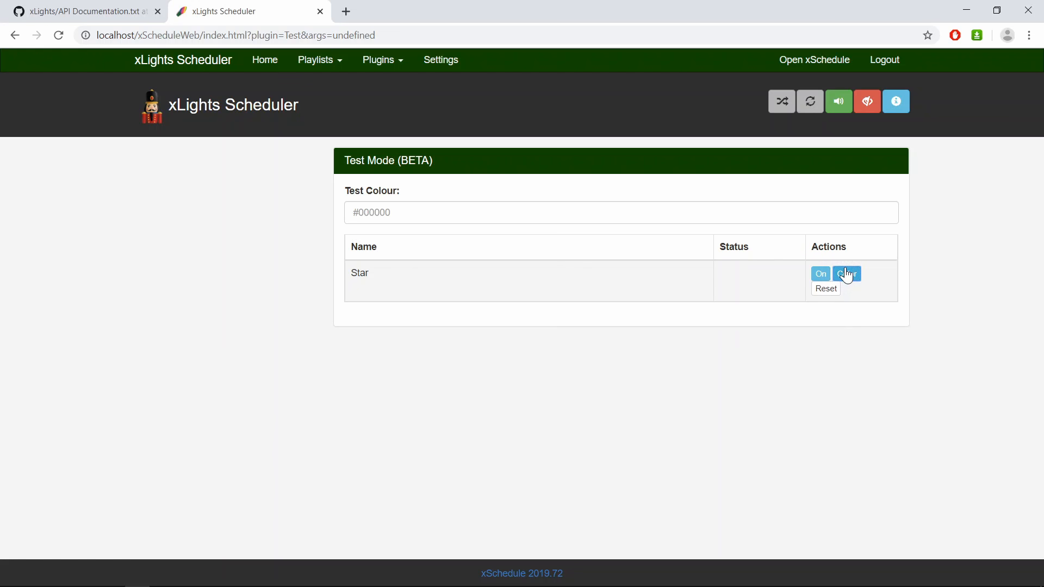
# Step: Set the test colour to #581f1f, and run the On and Reset actions for the Star model
pyautogui.click(522, 204)
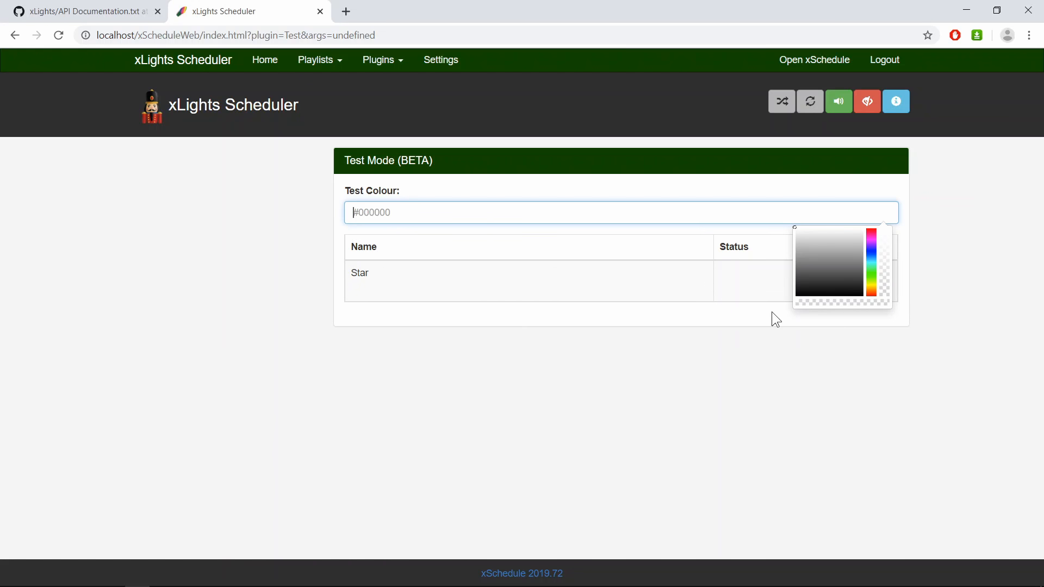
pyautogui.click(868, 270)
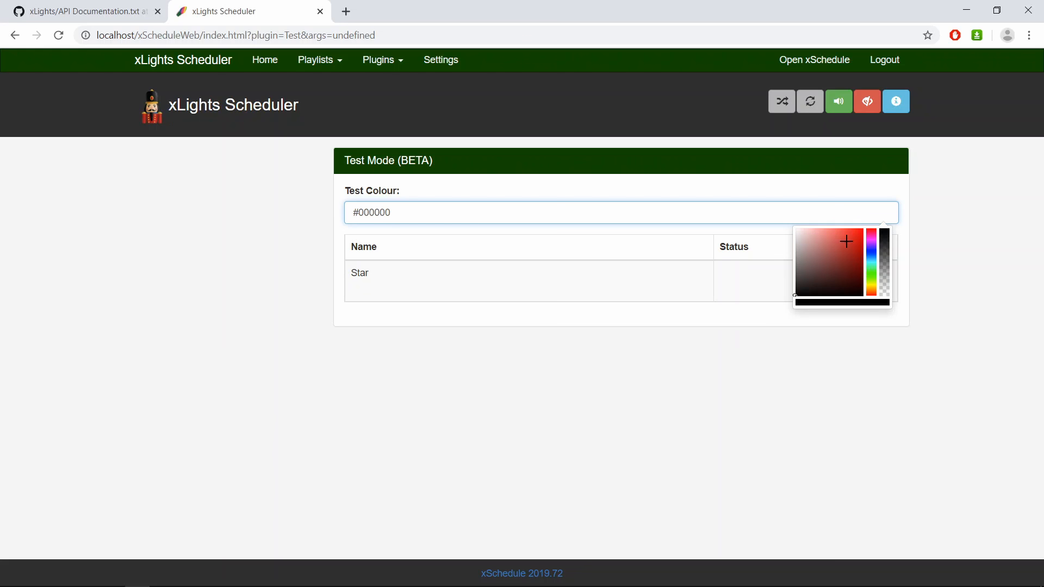
pyautogui.moveTo(846, 238); pyautogui.dragTo(839, 272)
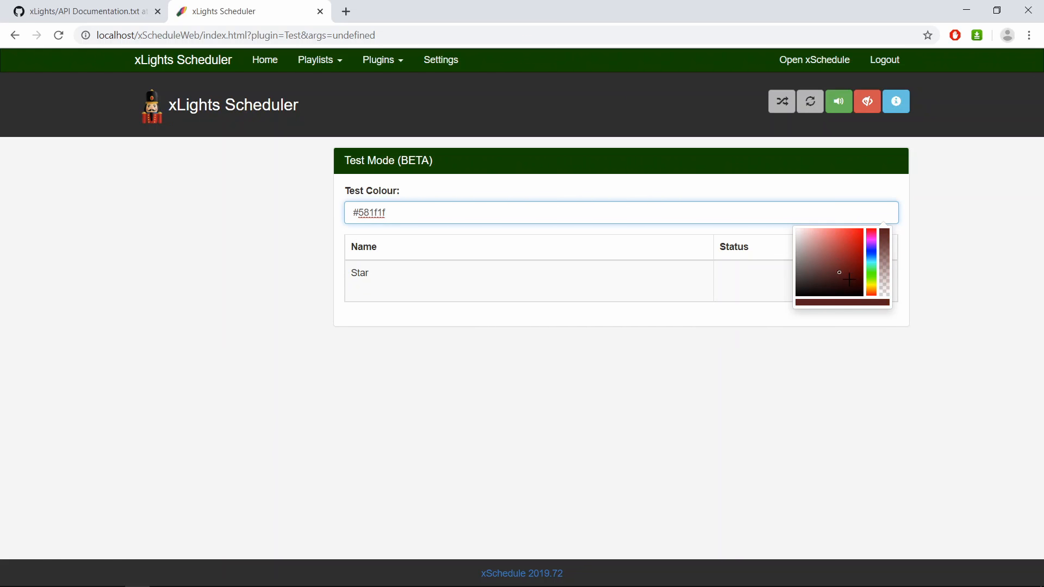
pyautogui.click(851, 362)
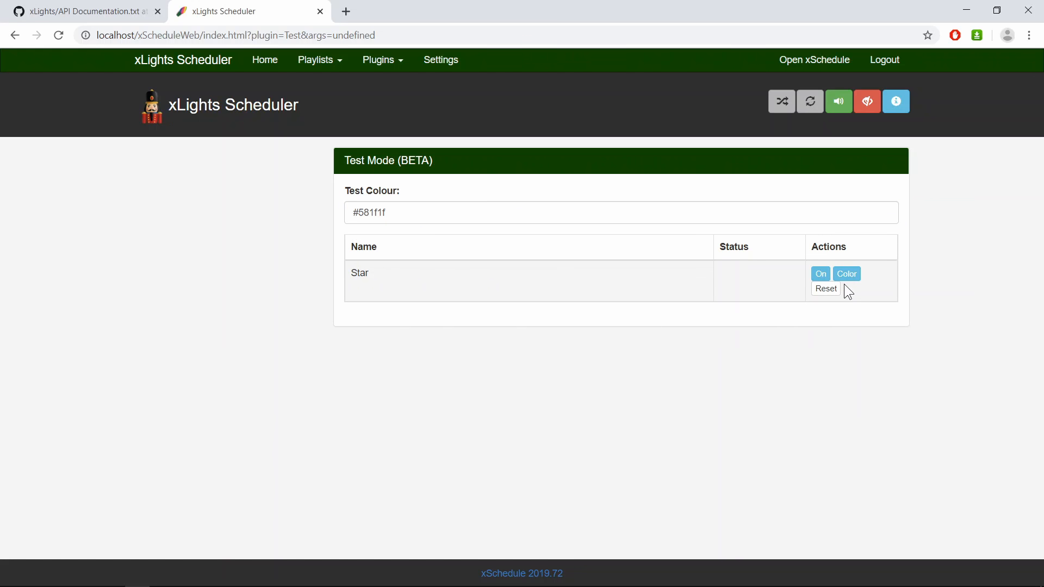
pyautogui.click(822, 277)
pyautogui.click(825, 288)
# Step: Switch to the Notepad++ release notes and highlight the entry about Sort By Name But Groups At Top by Size
pyautogui.hotkey('alt', 'Tab')
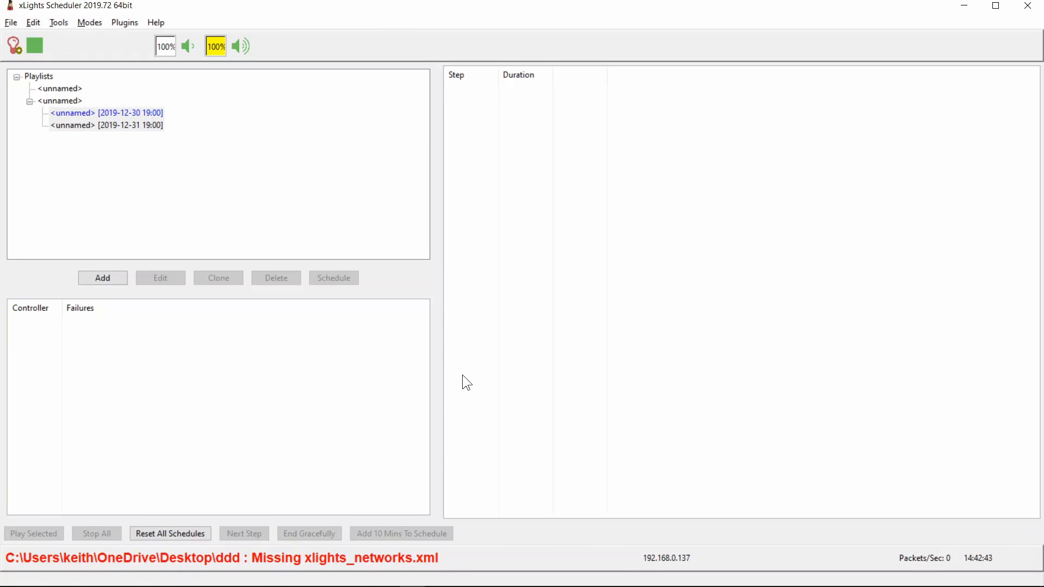
pyautogui.hotkey('alt', 'Tab')
pyautogui.press('Up')
pyautogui.press('Up')
pyautogui.press('Up')
pyautogui.press('Up')
pyautogui.press('Up')
pyautogui.press('Up')
pyautogui.press('Up')
pyautogui.press('Up')
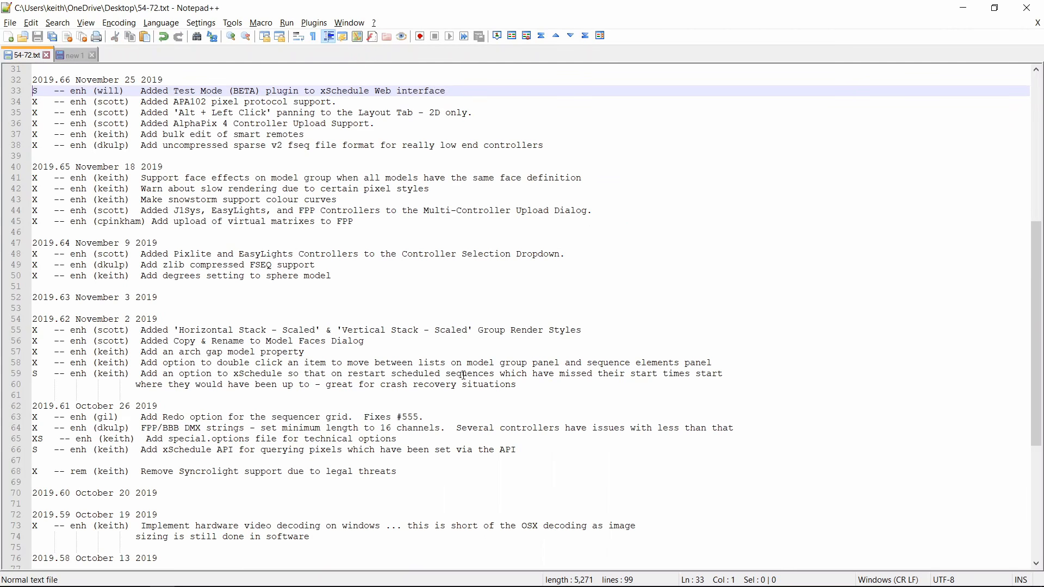
pyautogui.press('Down')
pyautogui.press('Down')
pyautogui.press('Down')
pyautogui.press('Down')
pyautogui.press('Down')
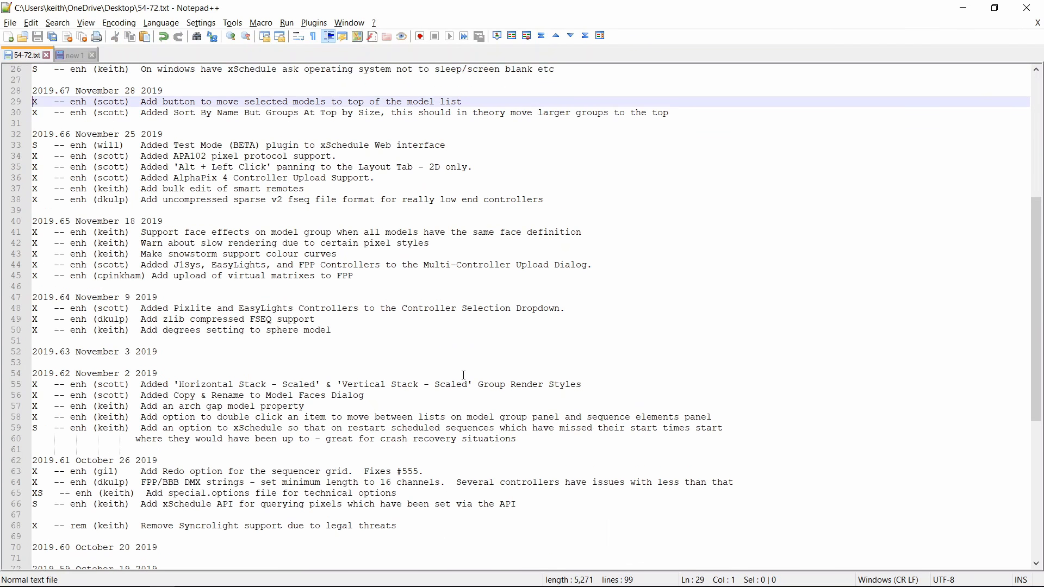
pyautogui.hotkey('shift', 'Up')
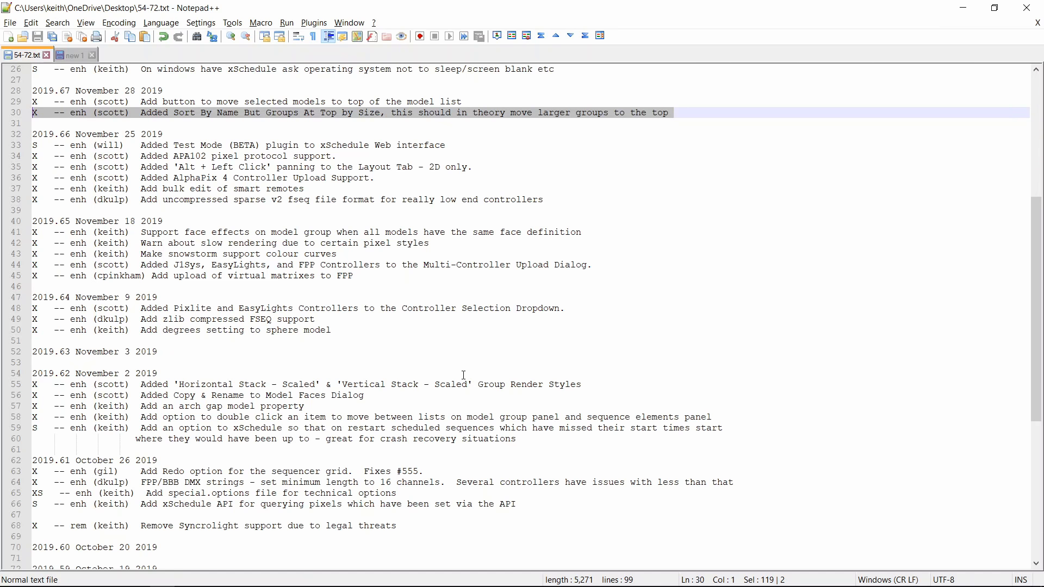
# Step: Switch to the xLights sequencer, open the Display Elements editor, and enlarge its window
pyautogui.hotkey('alt', 'Tab')
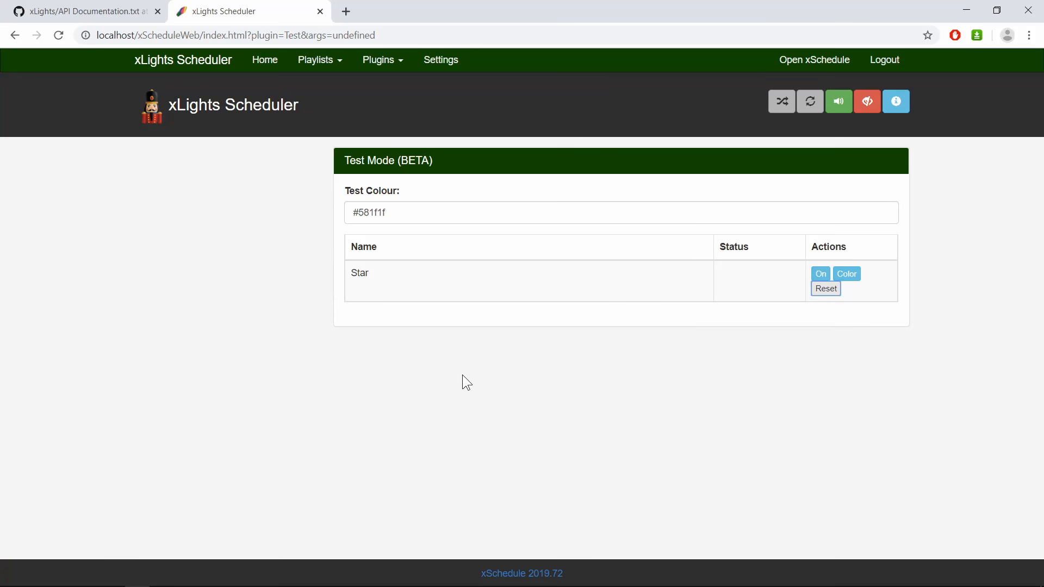
pyautogui.hotkey('alt', 'Tab')
pyautogui.hotkey('alt', 'Tab')
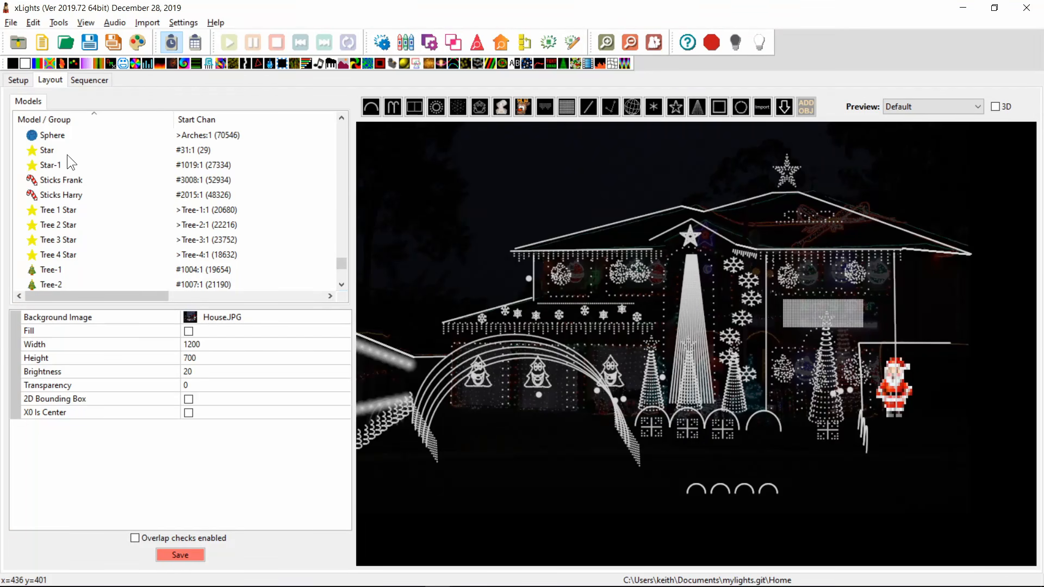
pyautogui.click(92, 82)
pyautogui.rightClick(560, 436)
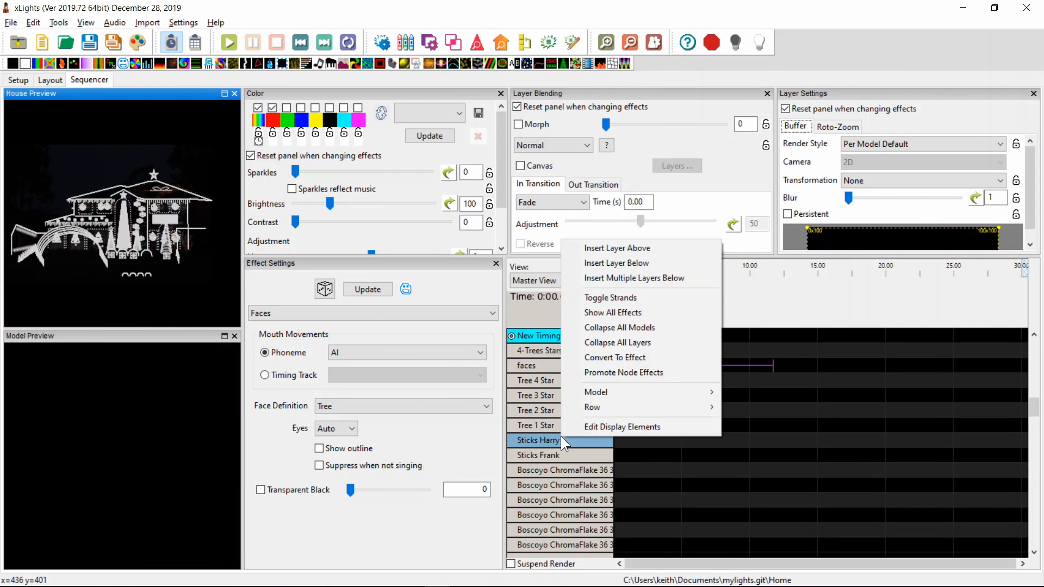
pyautogui.click(587, 425)
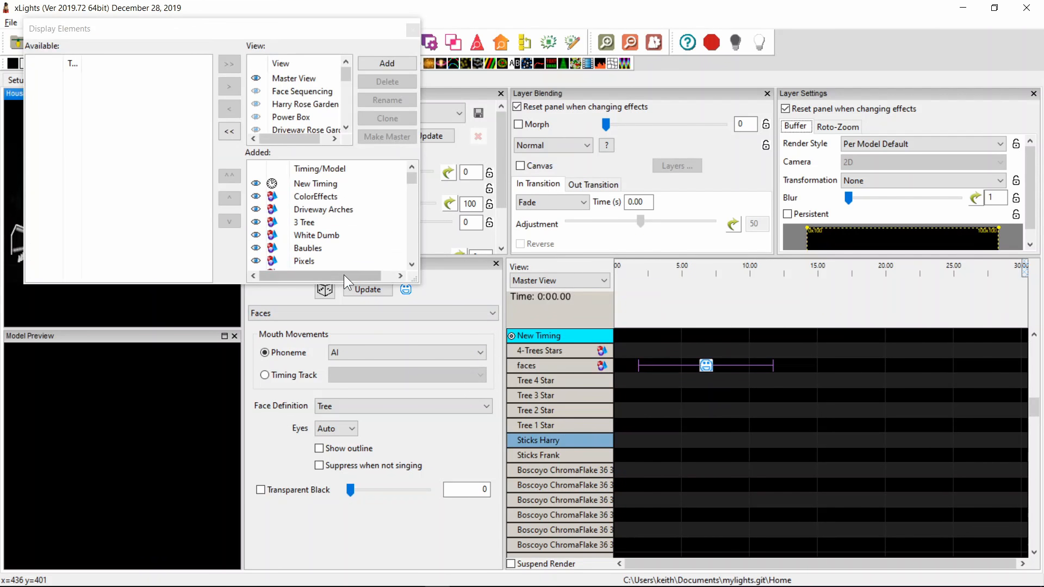
pyautogui.click(418, 282)
pyautogui.moveTo(418, 282); pyautogui.dragTo(721, 493)
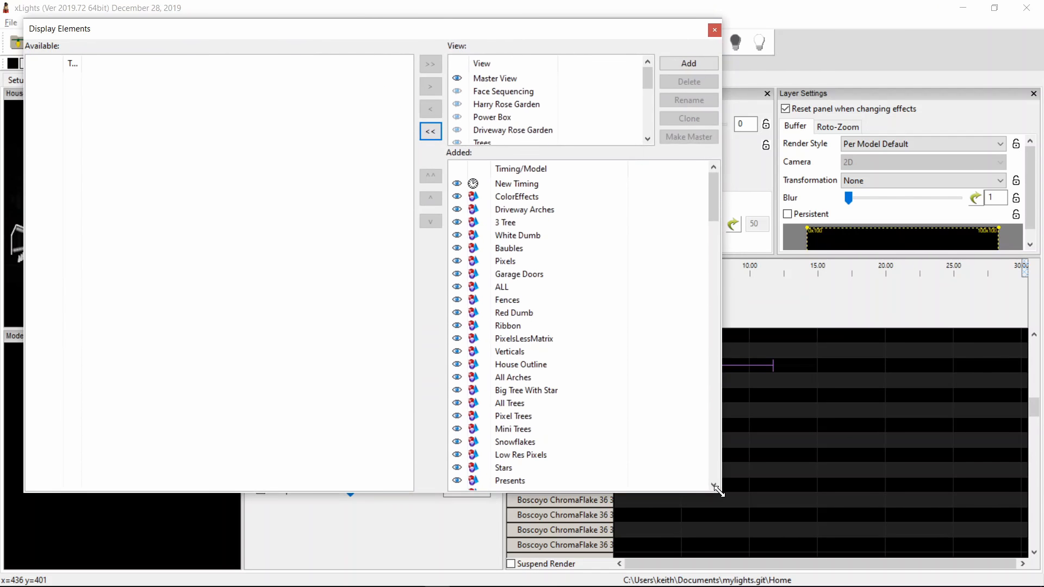
# Step: Sort the added models by name but groups at top by size, and close the Display Elements editor
pyautogui.rightClick(554, 374)
pyautogui.moveTo(645, 504)
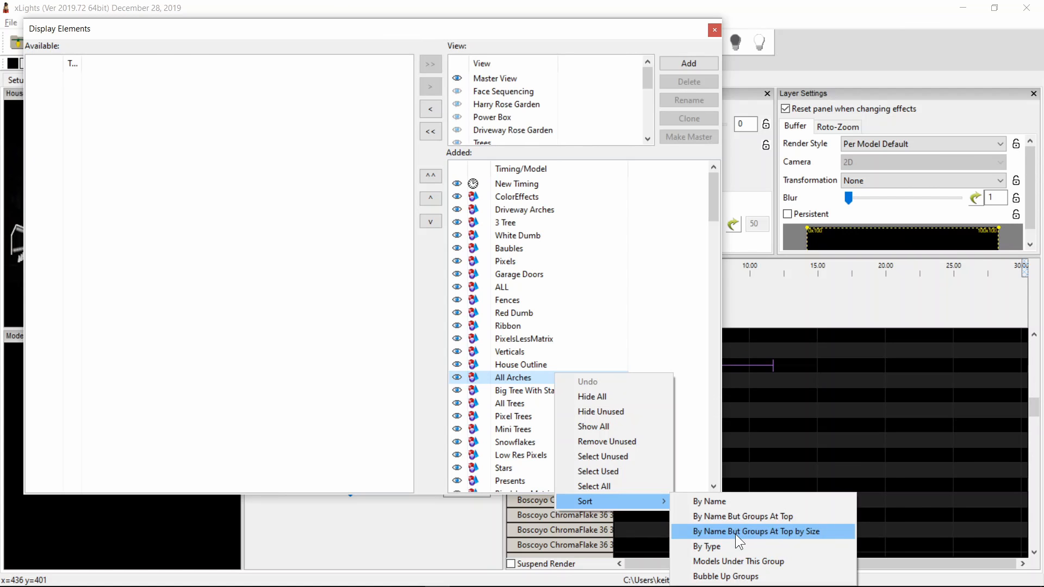
pyautogui.click(808, 526)
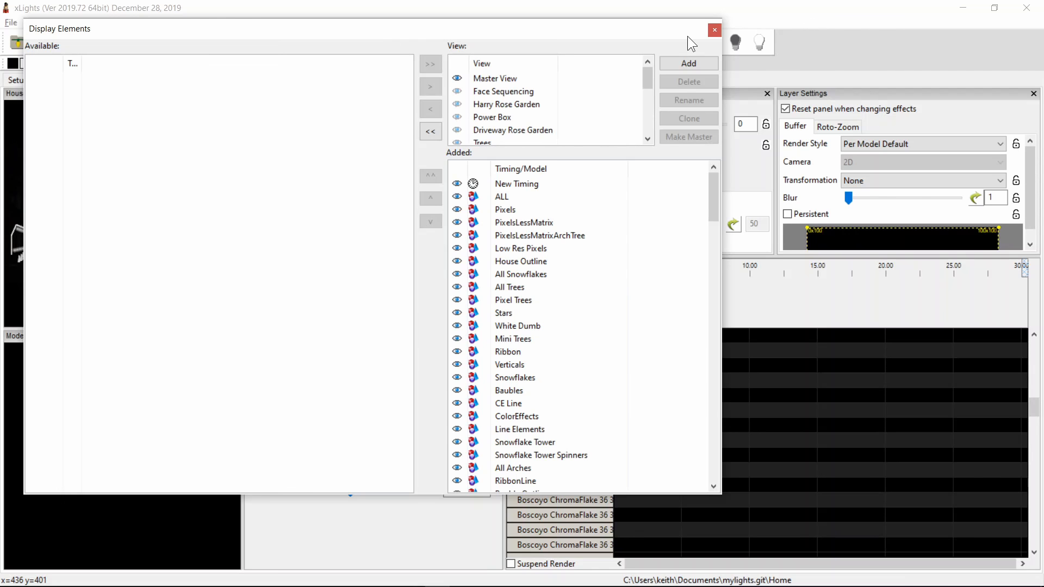
pyautogui.click(714, 30)
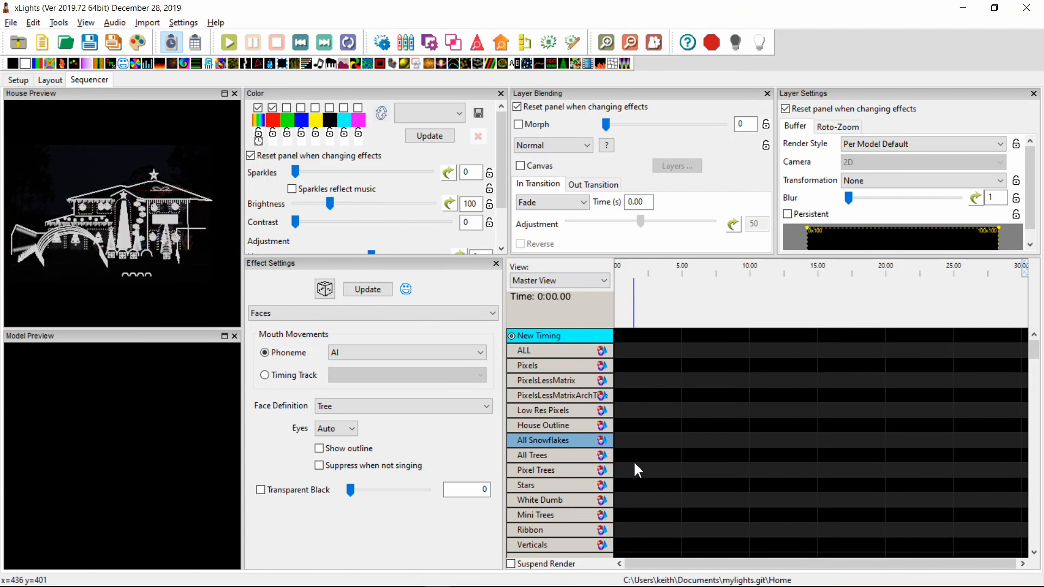
# Step: Switch back to the Notepad++ release notes and highlight the entry about moving selected models to the top of the model list
pyautogui.hotkey('alt', 'Tab')
pyautogui.hotkey('alt', 'Tab')
pyautogui.press('Tab')
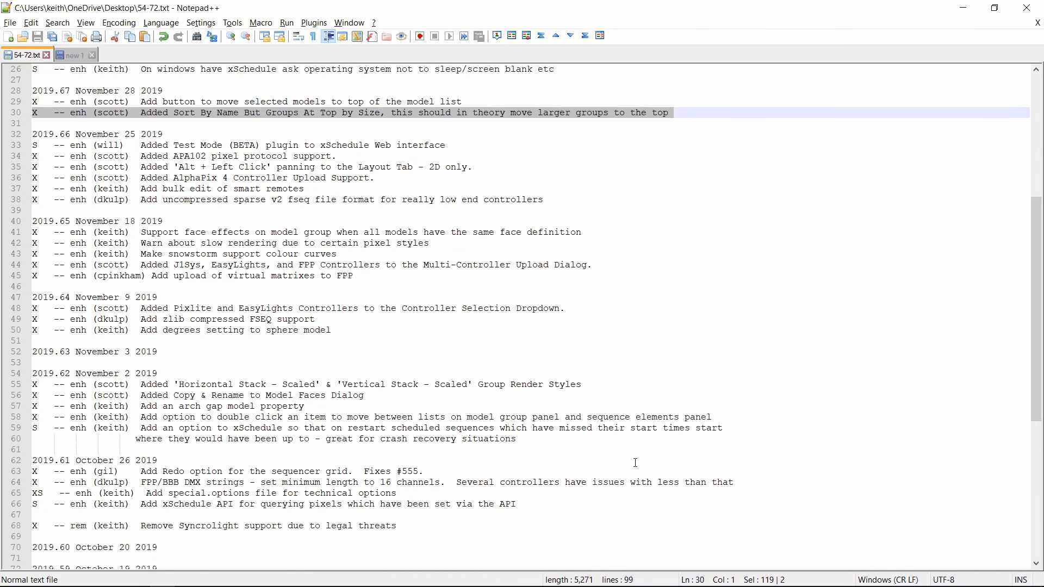
pyautogui.press('Left')
pyautogui.hotkey('shift', 'Up')
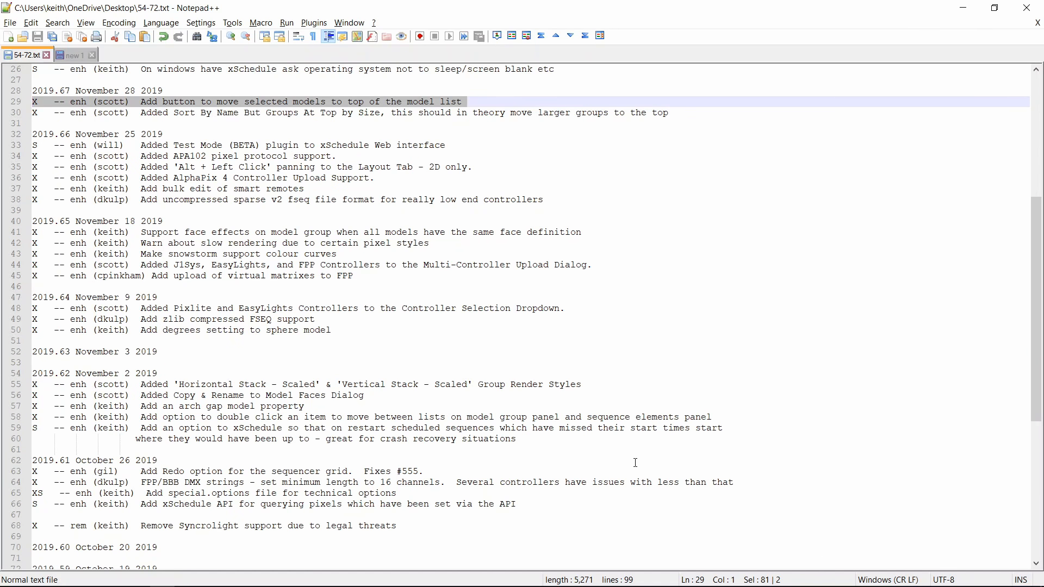
# Step: Switch to the xLights sequencer, reopen the Display Elements editor, and move ColorEffects to the top of the added models
pyautogui.hotkey('alt', 'Tab')
pyautogui.hotkey('alt', 'Tab')
pyautogui.press('Tab')
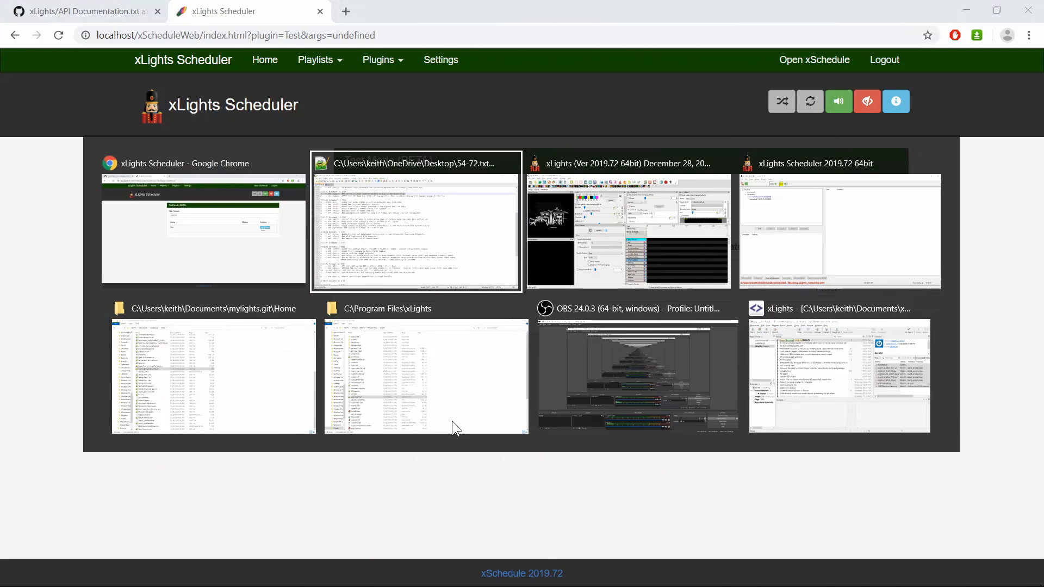
pyautogui.rightClick(524, 468)
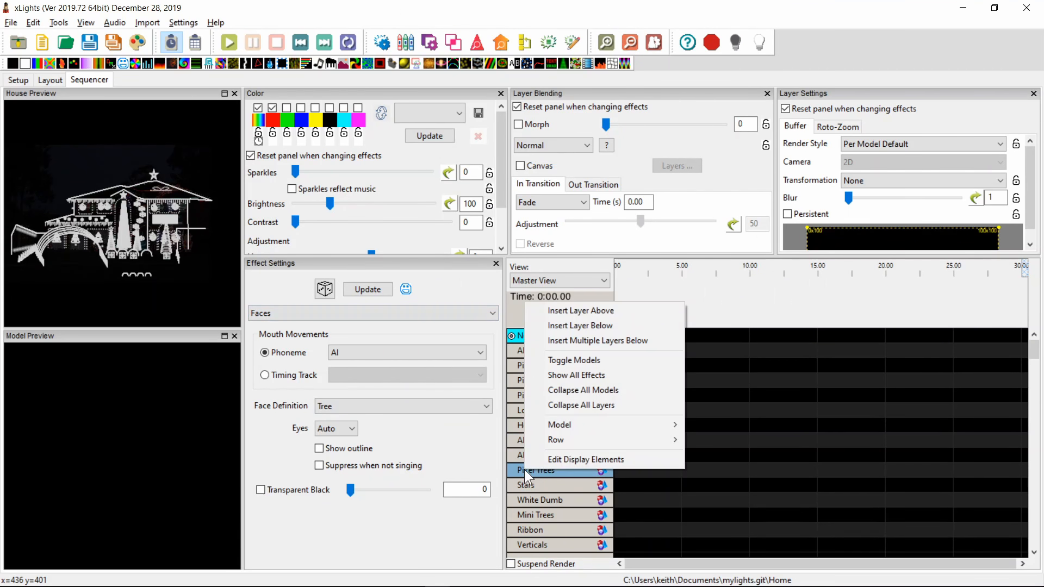
pyautogui.click(554, 461)
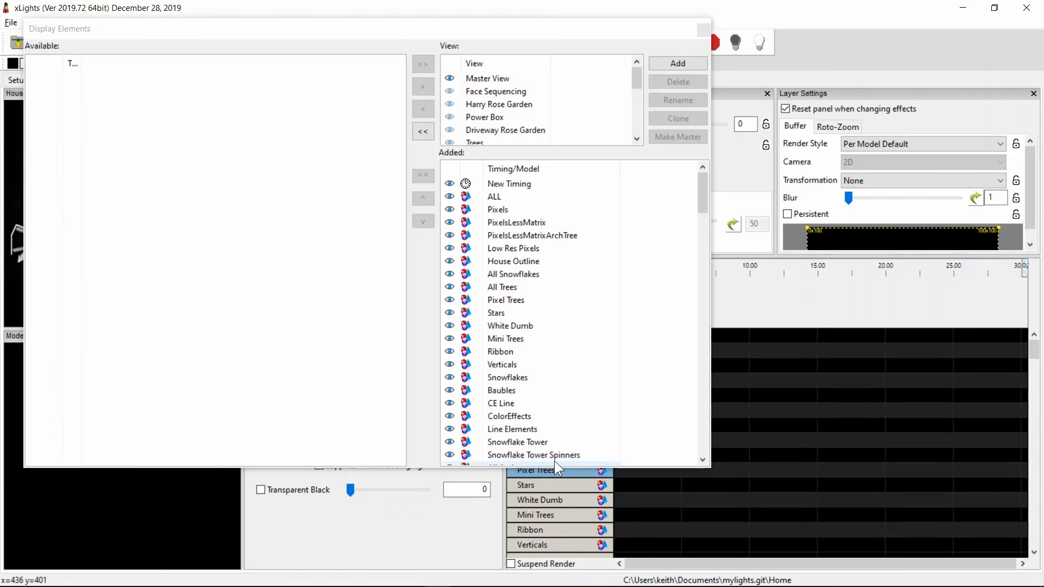
pyautogui.click(511, 415)
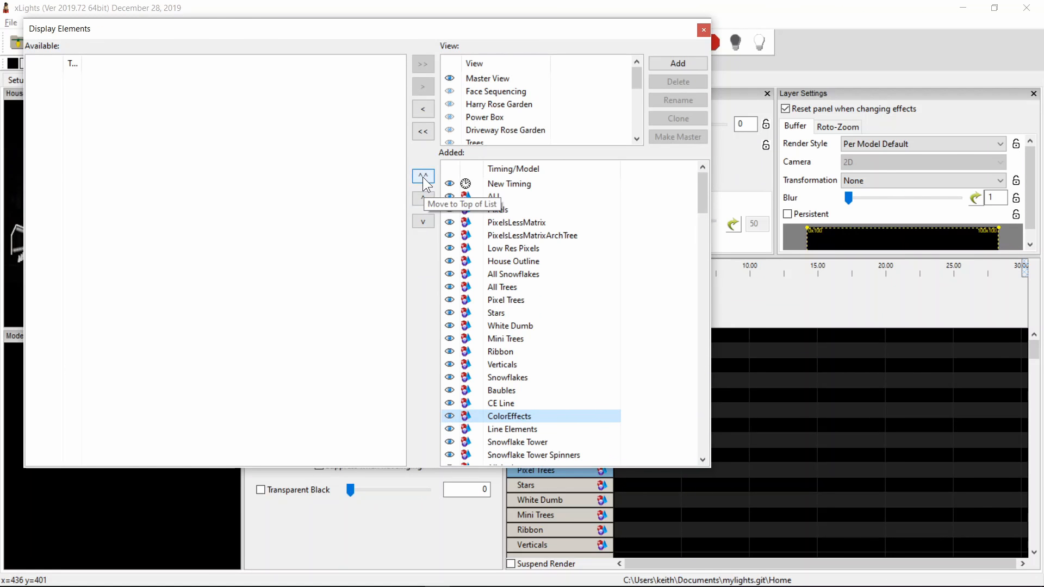
pyautogui.click(423, 177)
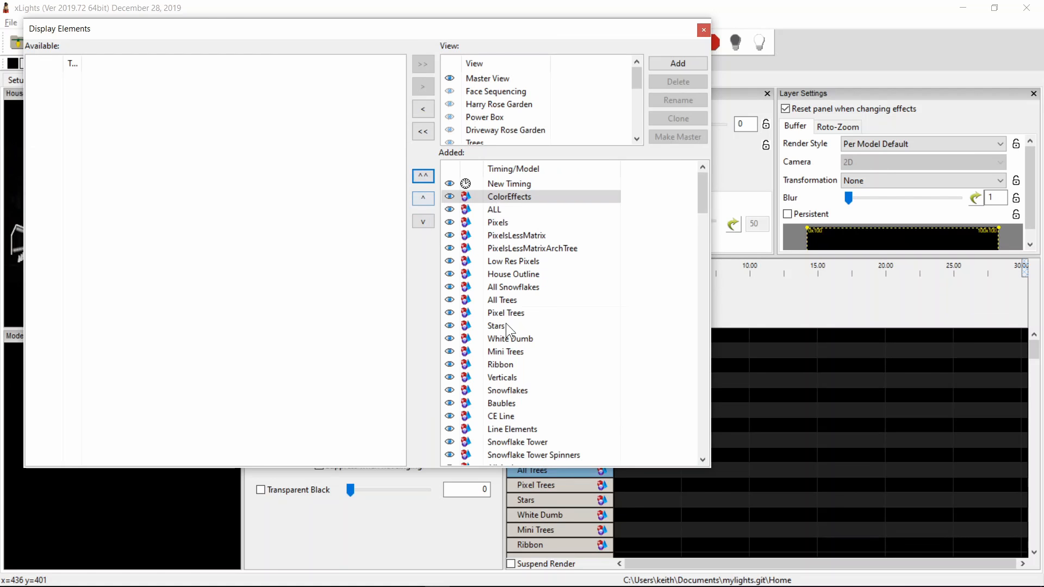
# Step: Move the five groups from Verticals through Line Elements together to the top of the added models
pyautogui.click(485, 372)
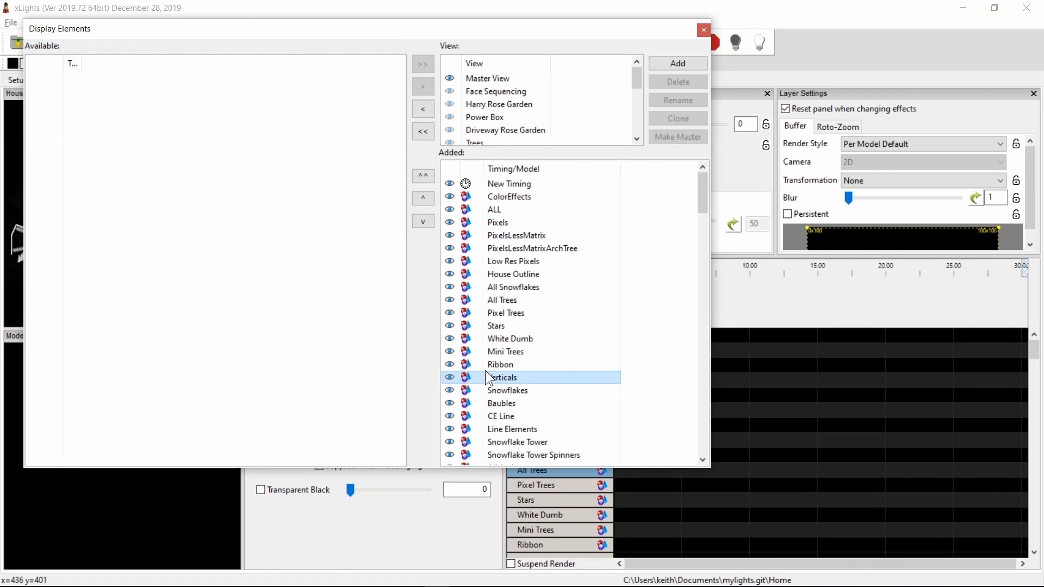
pyautogui.hotkey('shift', 'Down')
pyautogui.hotkey('shift', 'Down')
pyautogui.hotkey('shift', 'Down')
pyautogui.hotkey('shift', 'Down')
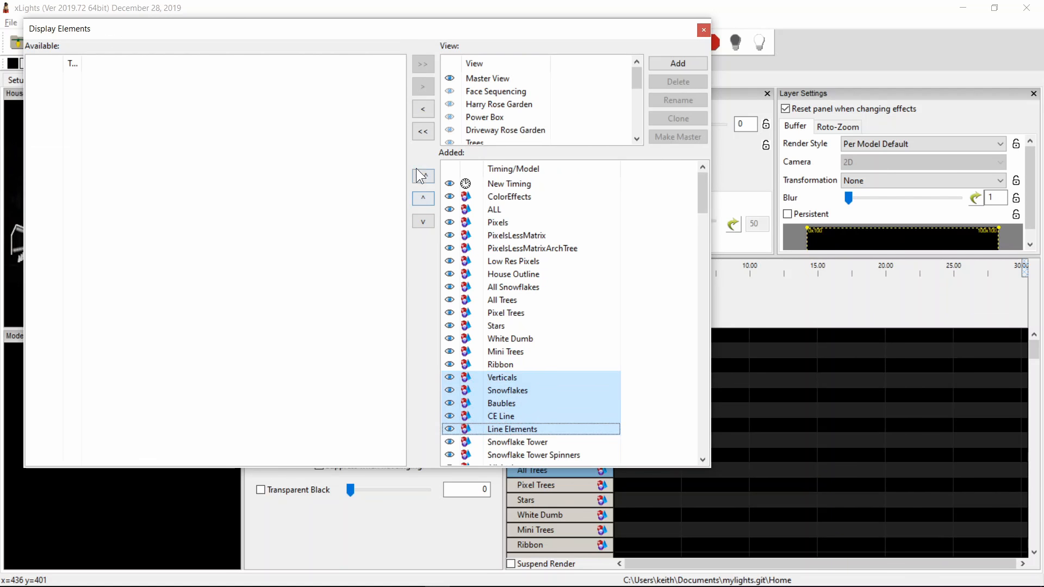
pyautogui.click(420, 176)
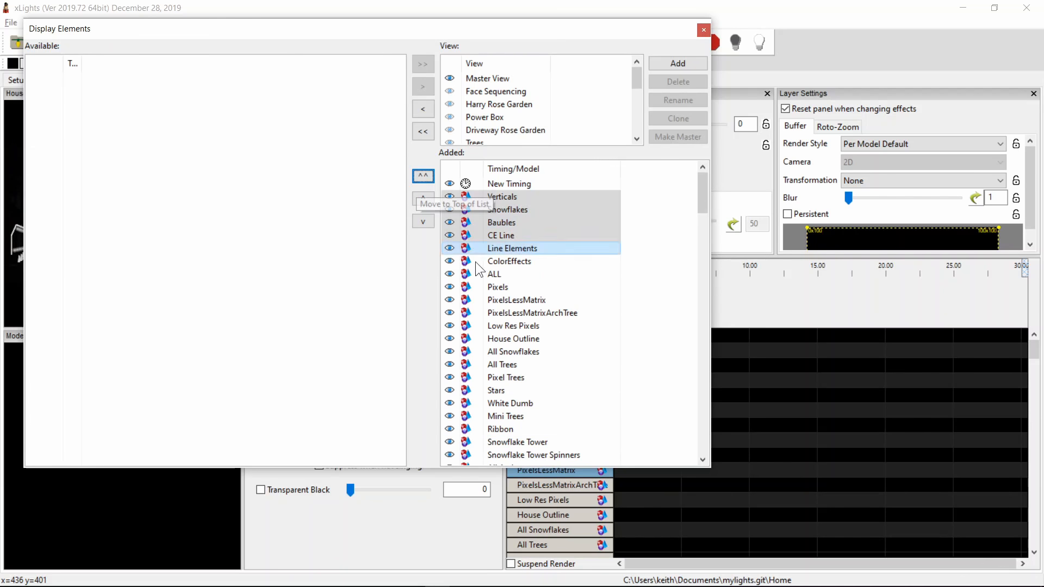
pyautogui.click(517, 310)
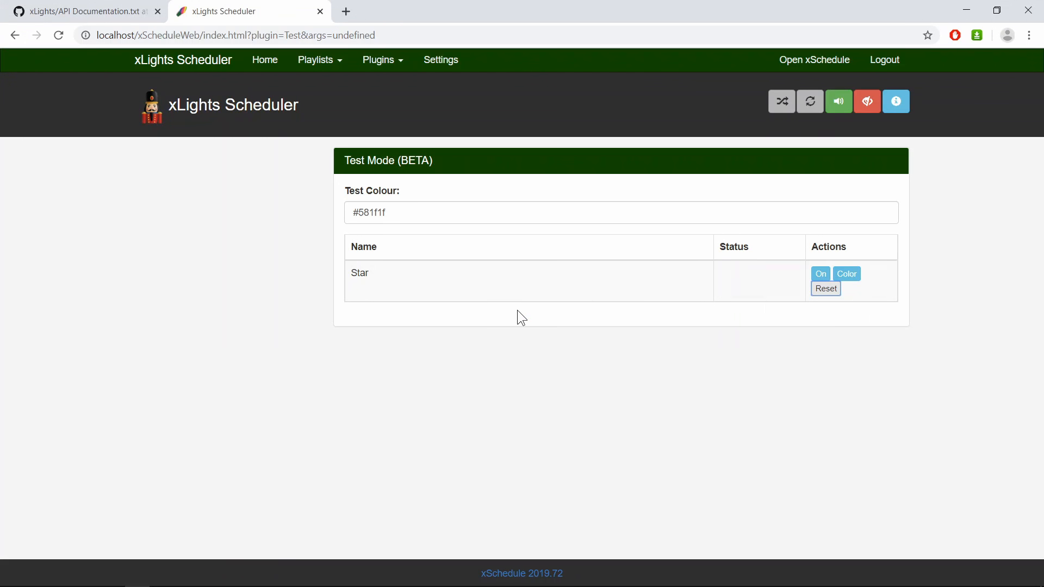
# Step: Switch to the Notepad++ release notes and highlight the 2019.68 entry about xSchedule asking Windows not to sleep or blank the screen
pyautogui.hotkey('alt', 'Tab')
pyautogui.hotkey('alt', 'Tab')
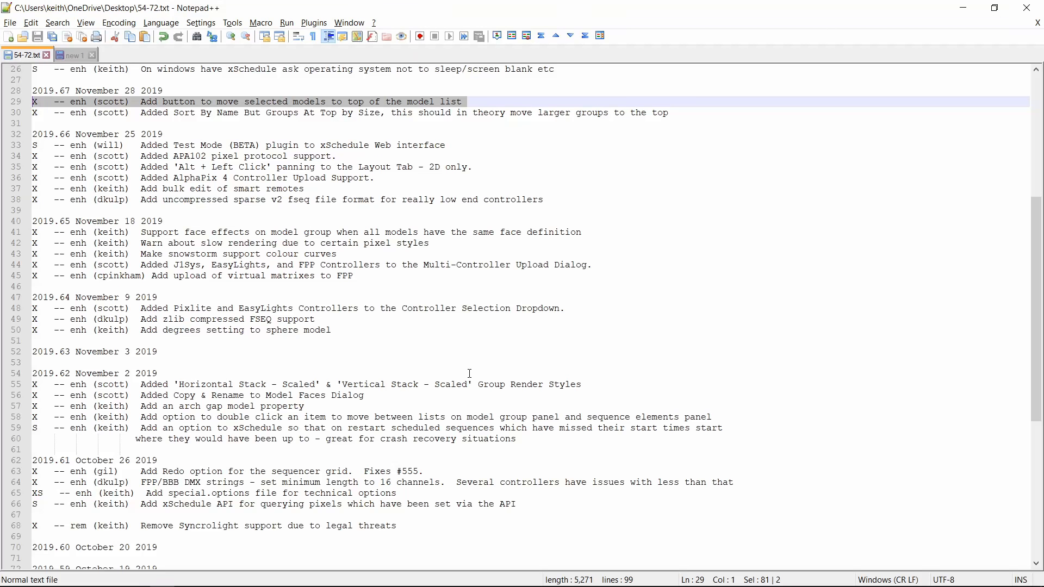
pyautogui.press('Up')
pyautogui.press('Up')
pyautogui.press('Up')
pyautogui.press('Up')
pyautogui.press('Up')
pyautogui.press('Up')
pyautogui.press('Up')
pyautogui.press('Up')
pyautogui.press('Up')
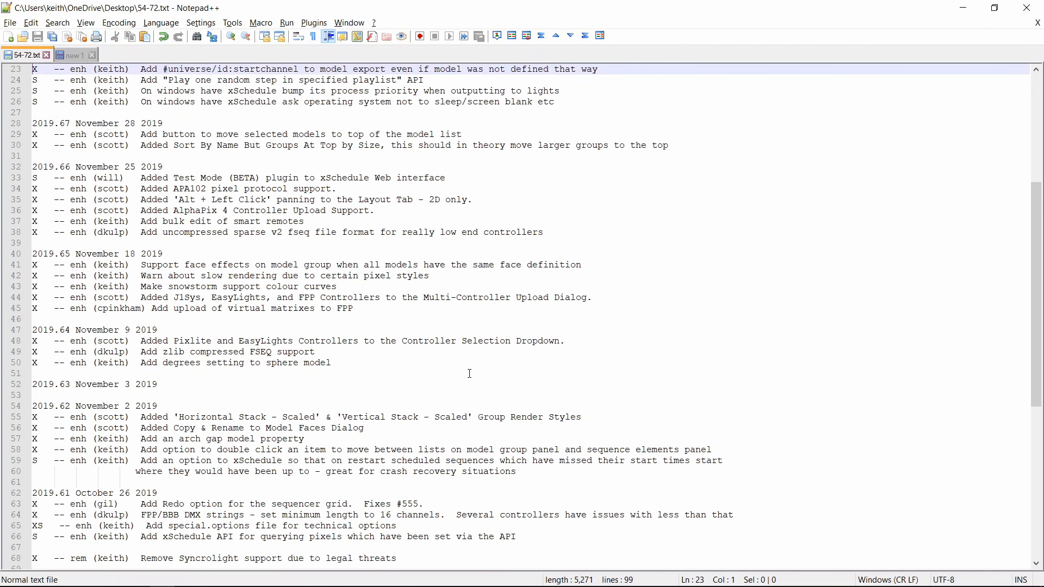
pyautogui.press('Up')
pyautogui.press('Up')
pyautogui.press('Down')
pyautogui.press('Down')
pyautogui.press('Down')
pyautogui.press('Down')
pyautogui.press('Down')
pyautogui.press('Down')
pyautogui.press('Down')
pyautogui.press('Down')
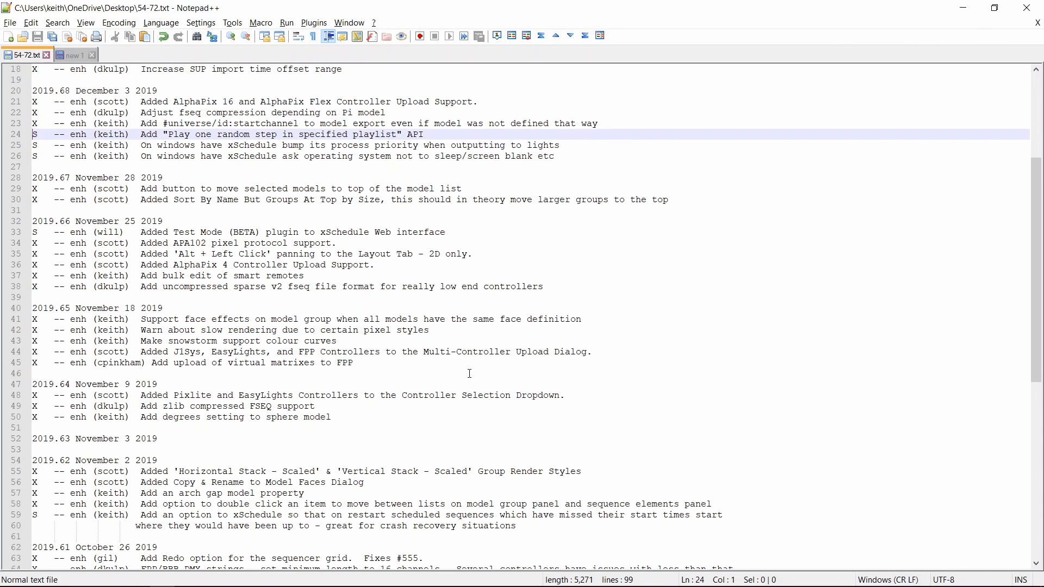
pyautogui.hotkey('shift', 'Down')
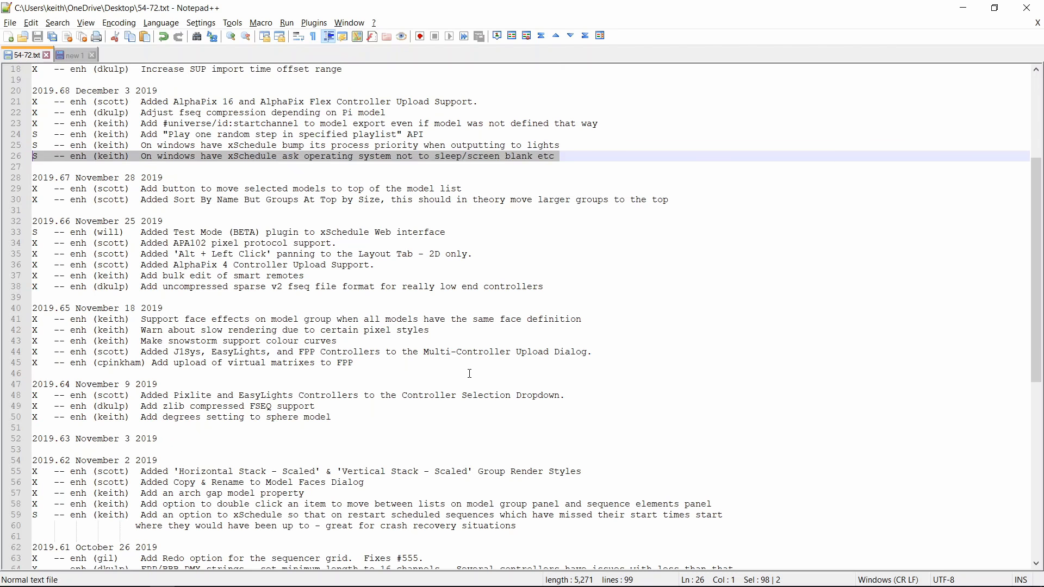
# Step: Highlight the 2019.68 no-sleep entry again, followed by the entry above it about xSchedule bumping its process priority
pyautogui.press('Right')
pyautogui.hotkey('shift', 'Up')
pyautogui.press('Right')
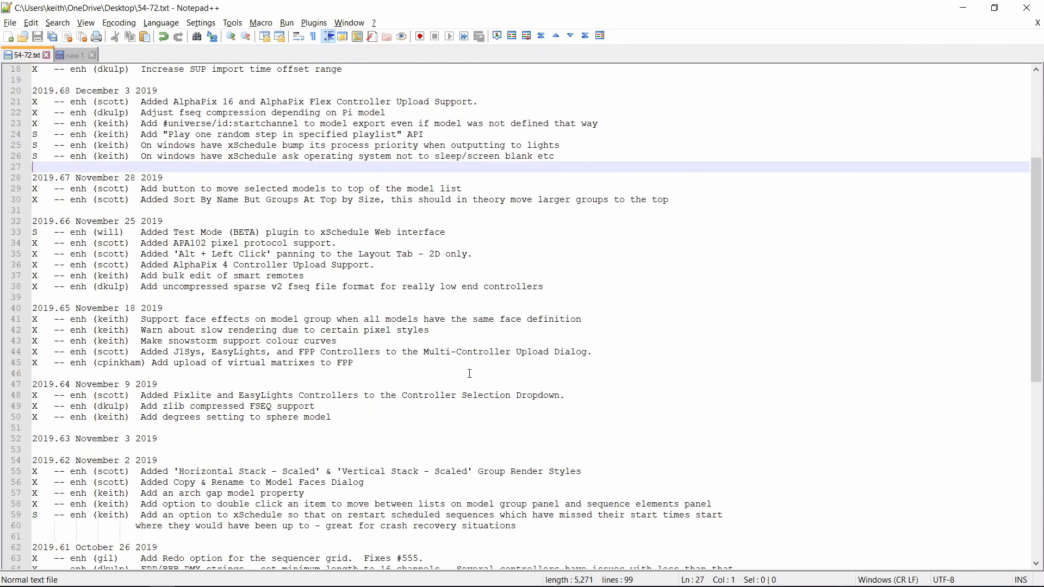
pyautogui.hotkey('shift', 'Up')
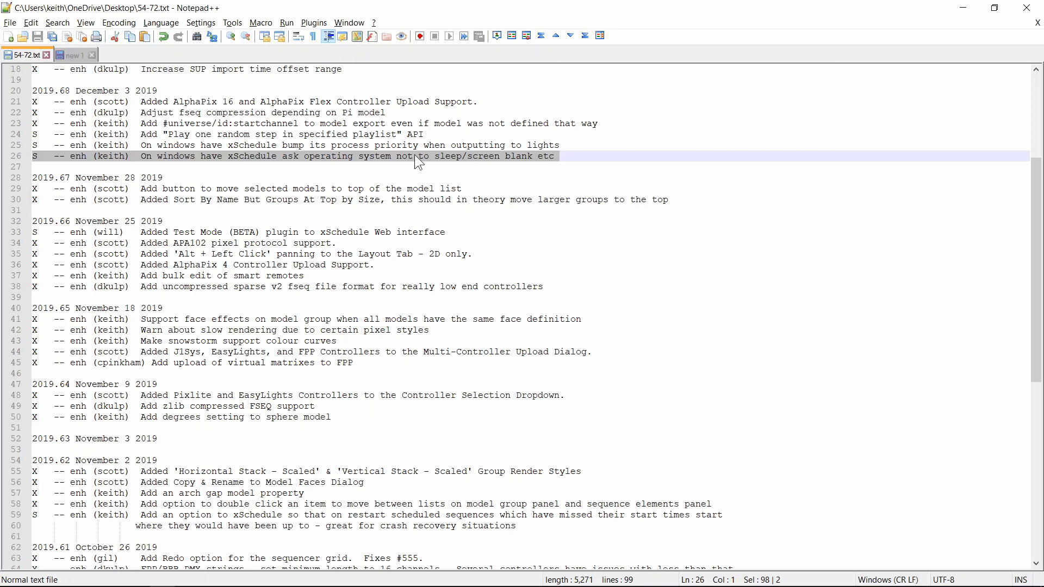
pyautogui.press('Up')
pyautogui.press('Down')
pyautogui.hotkey('shift', 'Up')
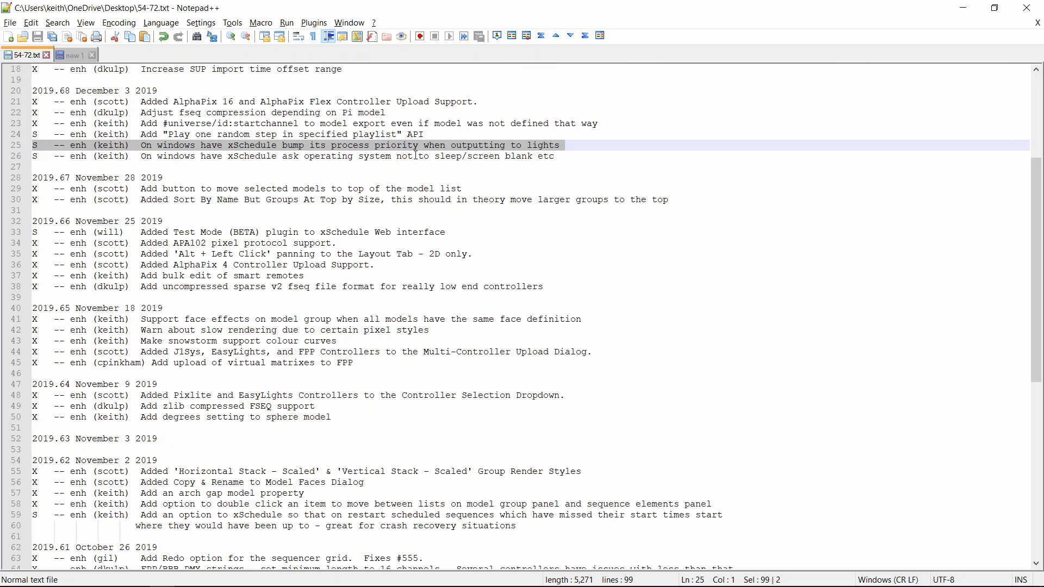
# Step: Highlight the 2019.68 entry about the "Play one random step in specified playlist" API
pyautogui.press('Left')
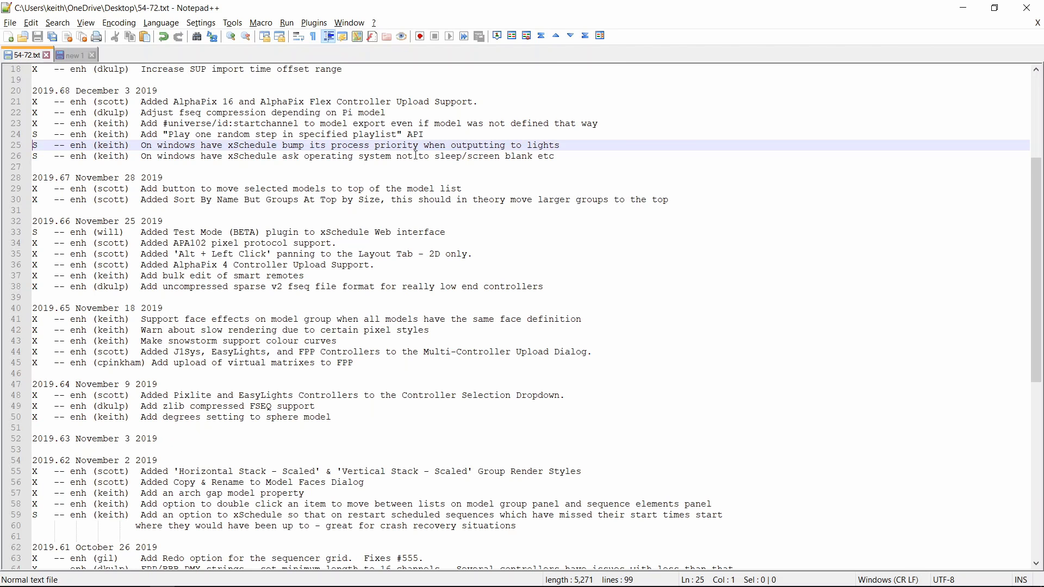
pyautogui.hotkey('shift', 'Up')
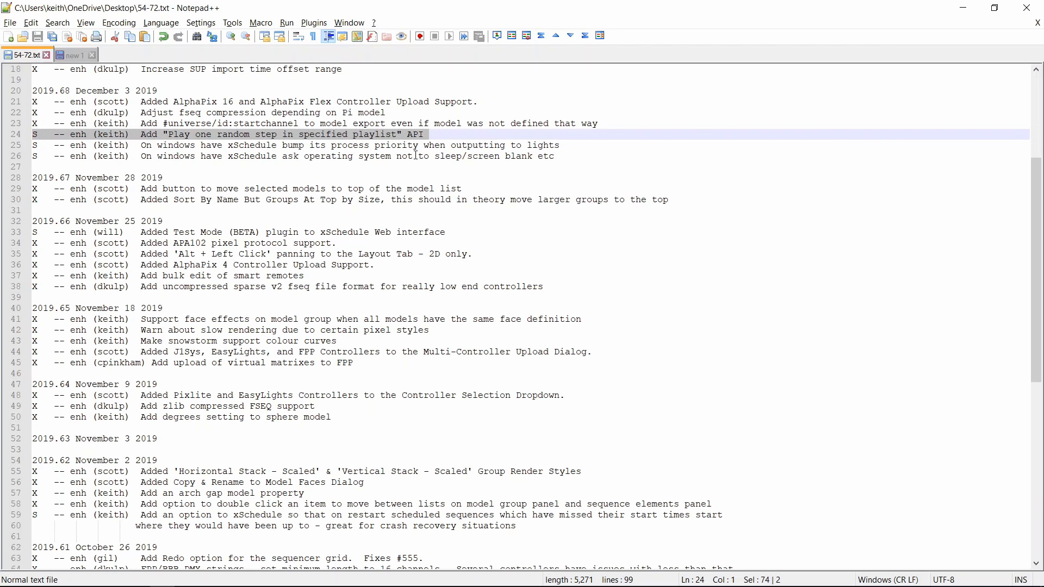
pyautogui.hotkey('shift', 'Down')
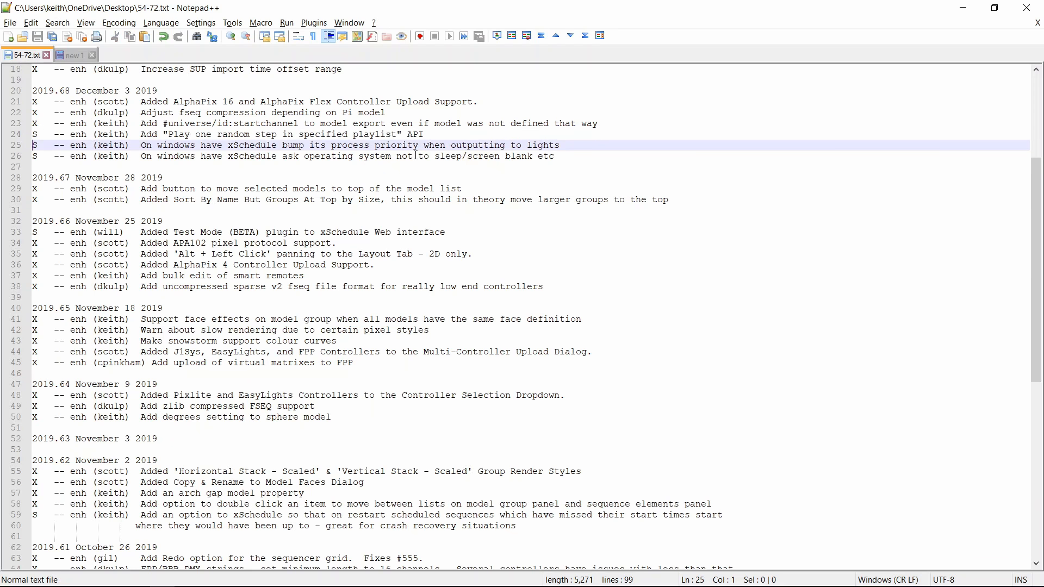
pyautogui.hotkey('shift', 'Up')
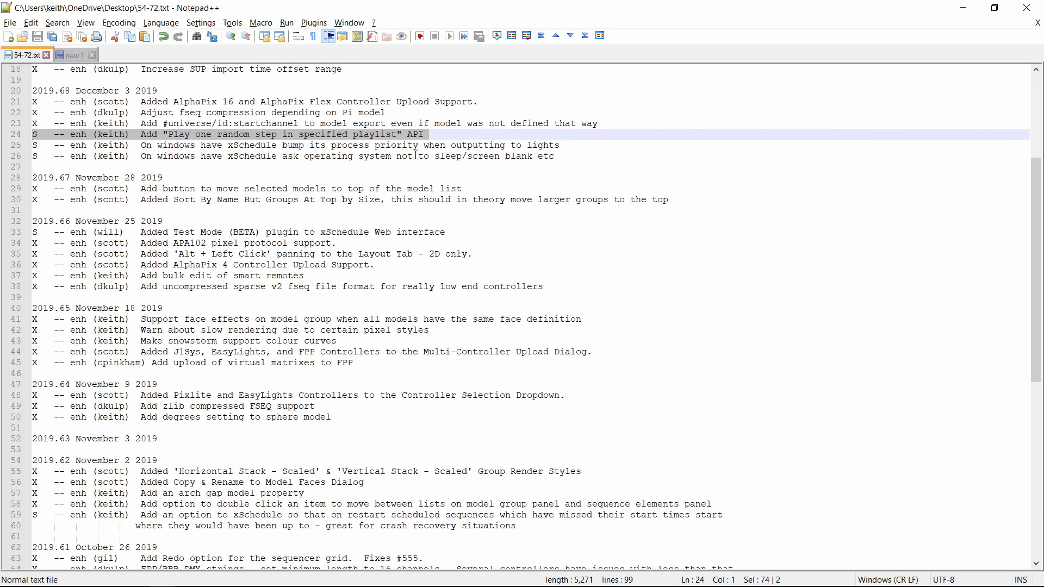
pyautogui.hotkey('shift', 'Down')
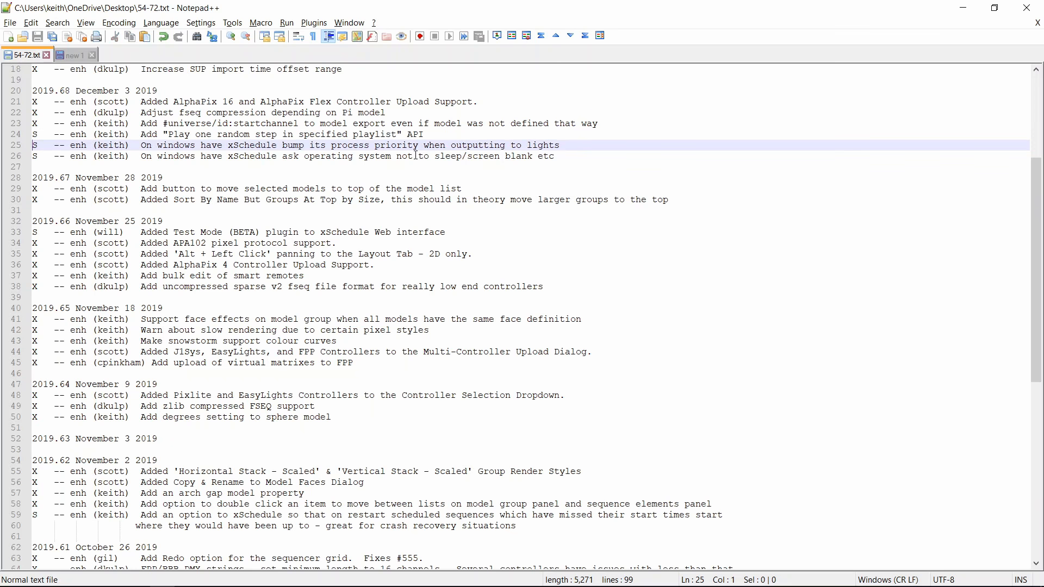
pyautogui.hotkey('shift', 'Up')
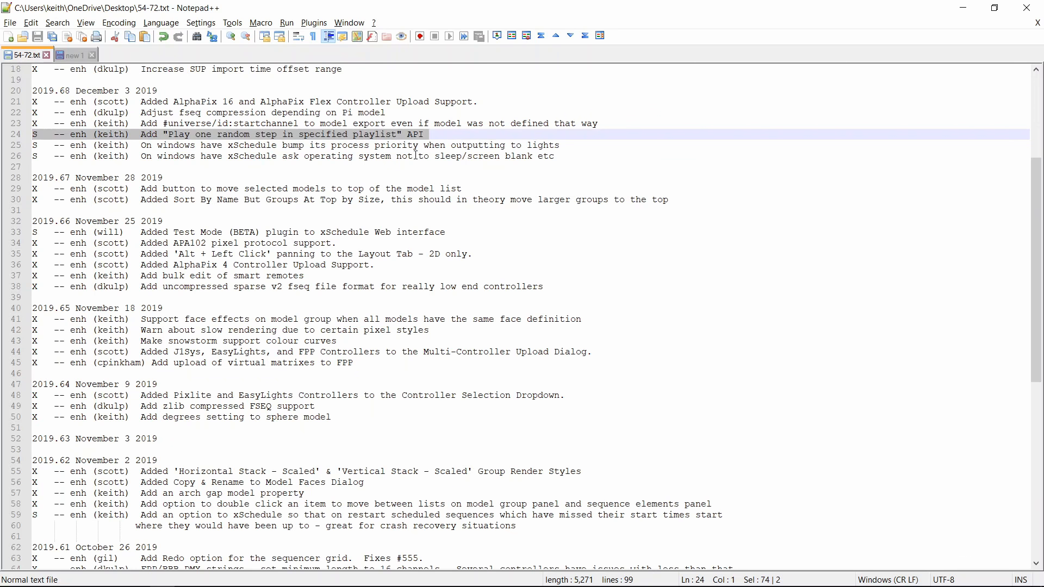
pyautogui.hotkey('shift', 'Down')
pyautogui.hotkey('shift', 'Up')
# Step: Highlight only the 2019.68 entry about adding #universe/id:startchannel to model export
pyautogui.hotkey('shift', 'Up')
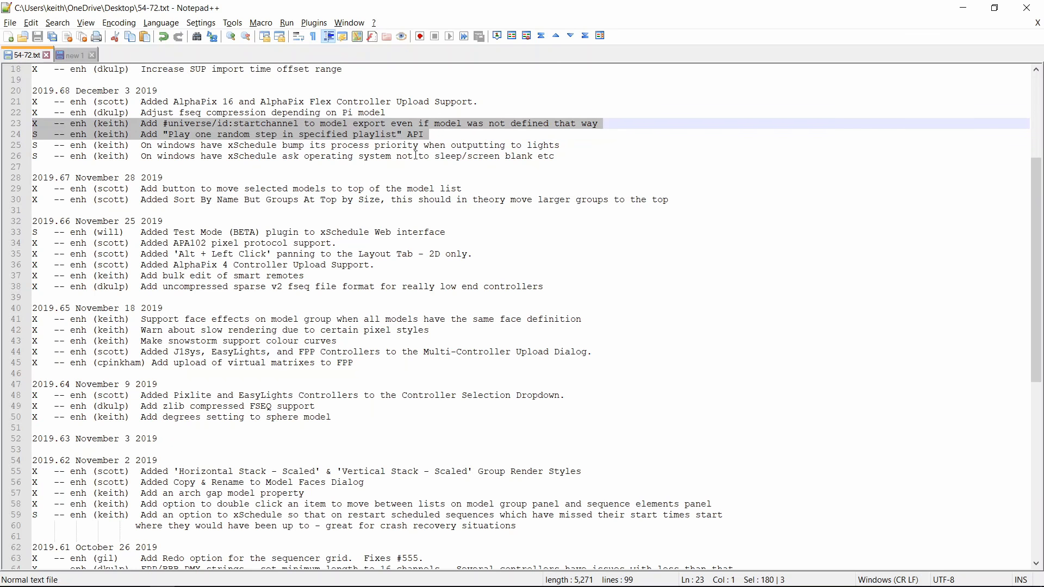
pyautogui.press('Down')
pyautogui.hotkey('shift', 'Up')
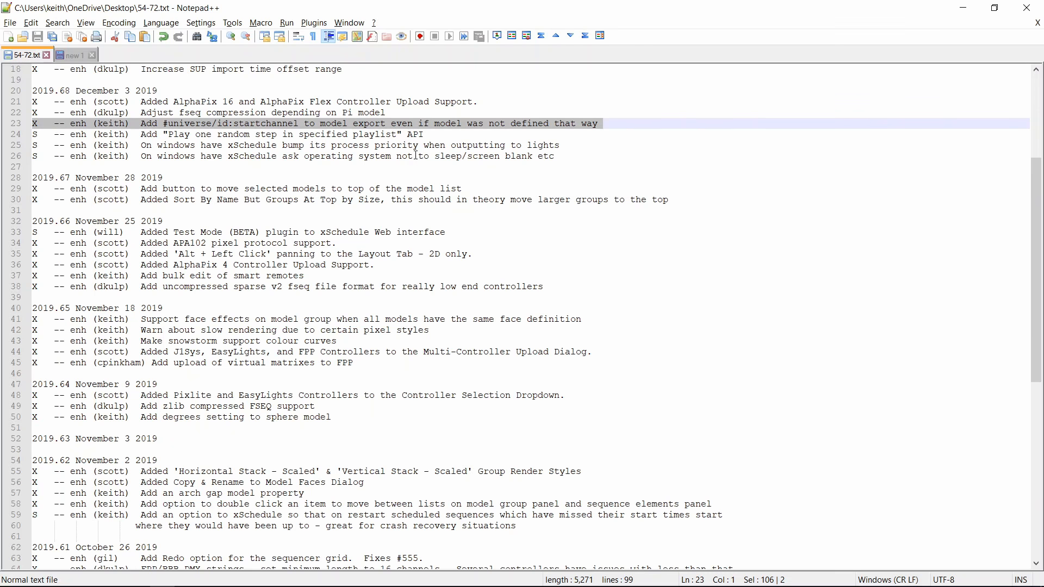
pyautogui.press('Down')
pyautogui.hotkey('shift', 'Up')
# Step: Switch to xLights and close the Display Elements editor
pyautogui.hotkey('alt', 'Tab')
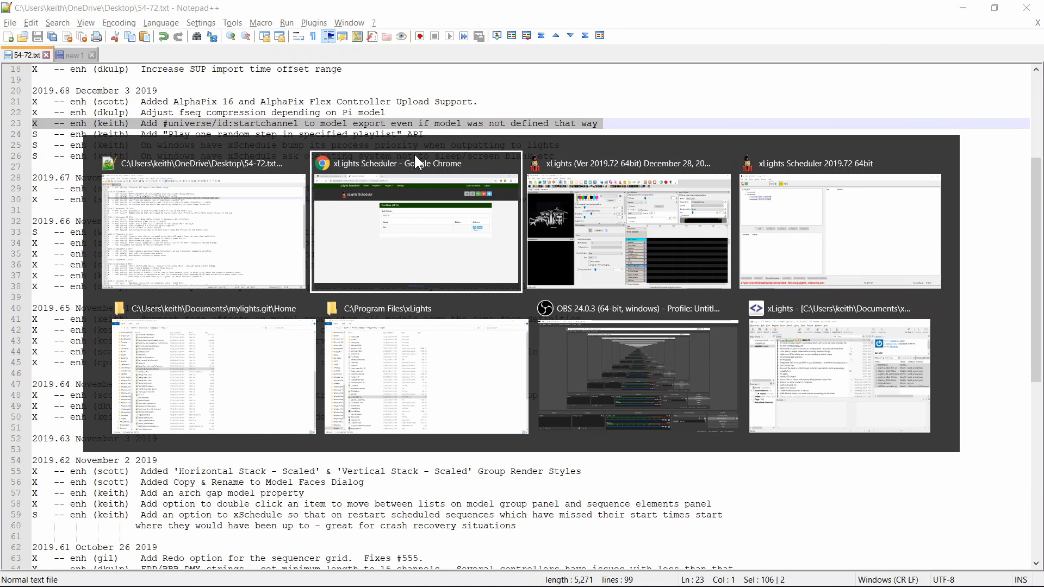
pyautogui.hotkey('alt', 'Tab')
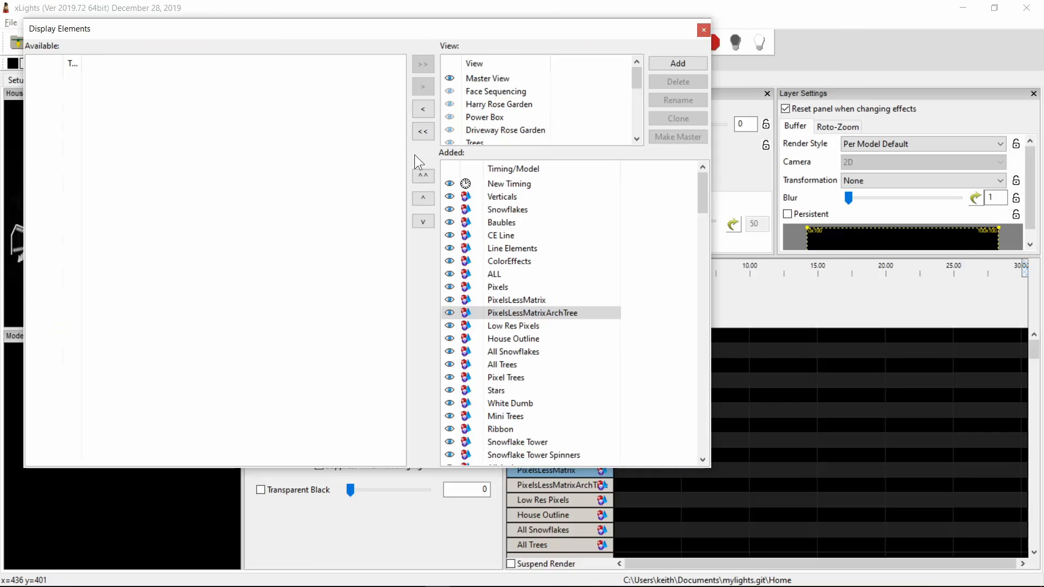
pyautogui.click(706, 26)
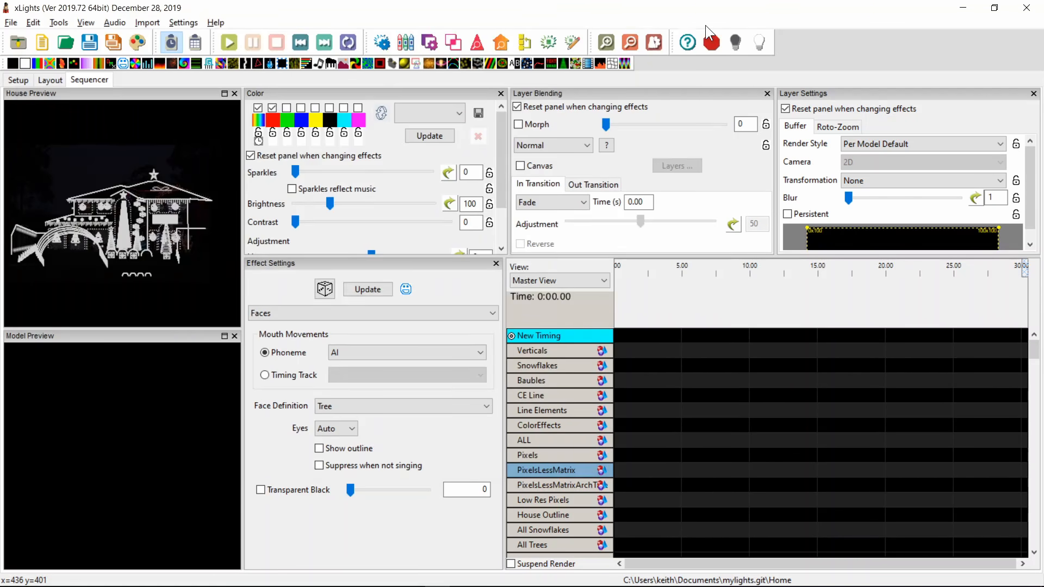
# Step: Export the models to the Desktop folder as aaa.csv
pyautogui.click(63, 25)
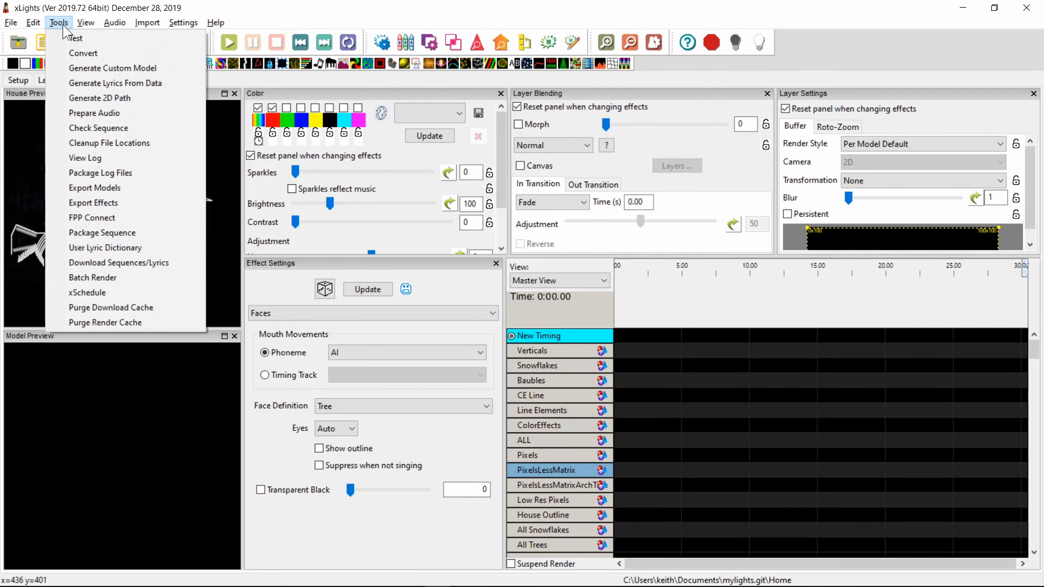
pyautogui.click(109, 187)
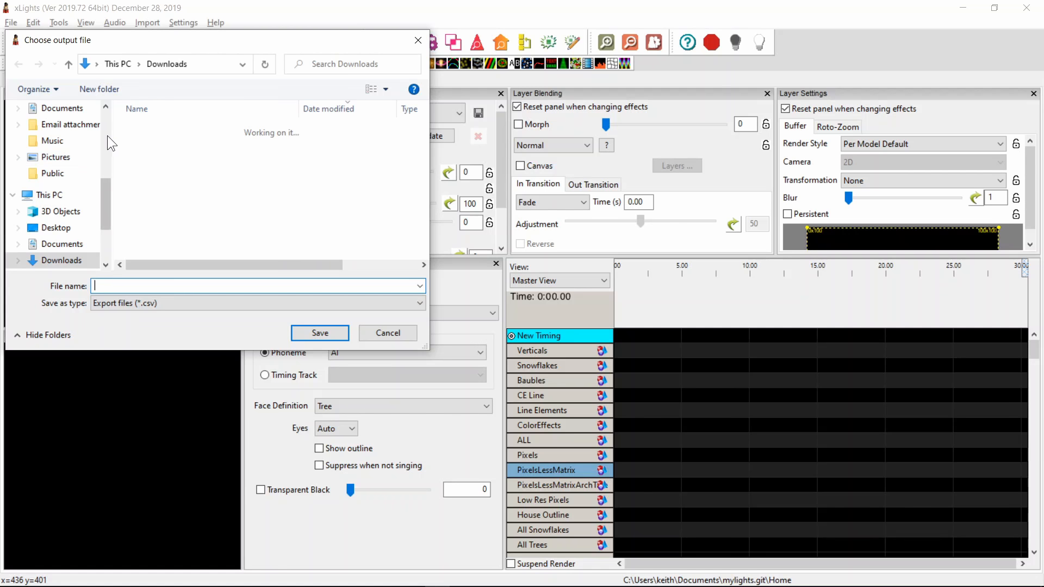
pyautogui.scroll(5, 106, 135)
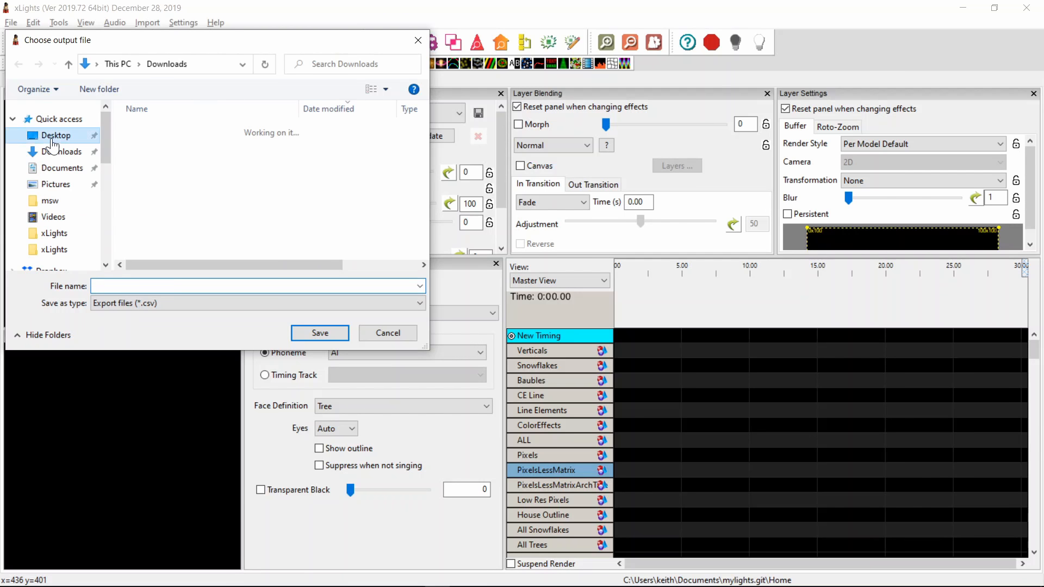
pyautogui.click(51, 141)
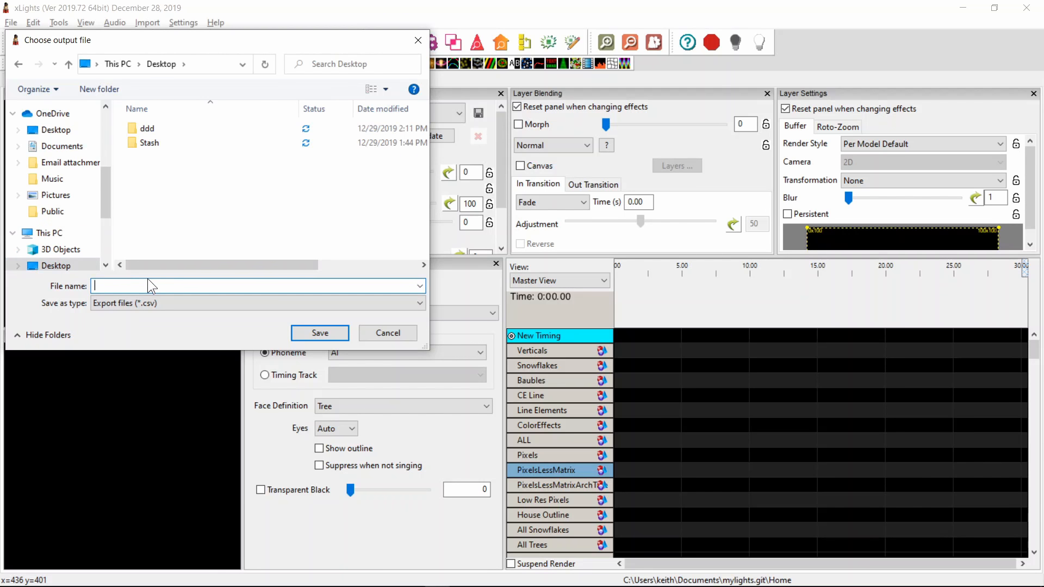
pyautogui.write('dd')
pyautogui.press('Return')
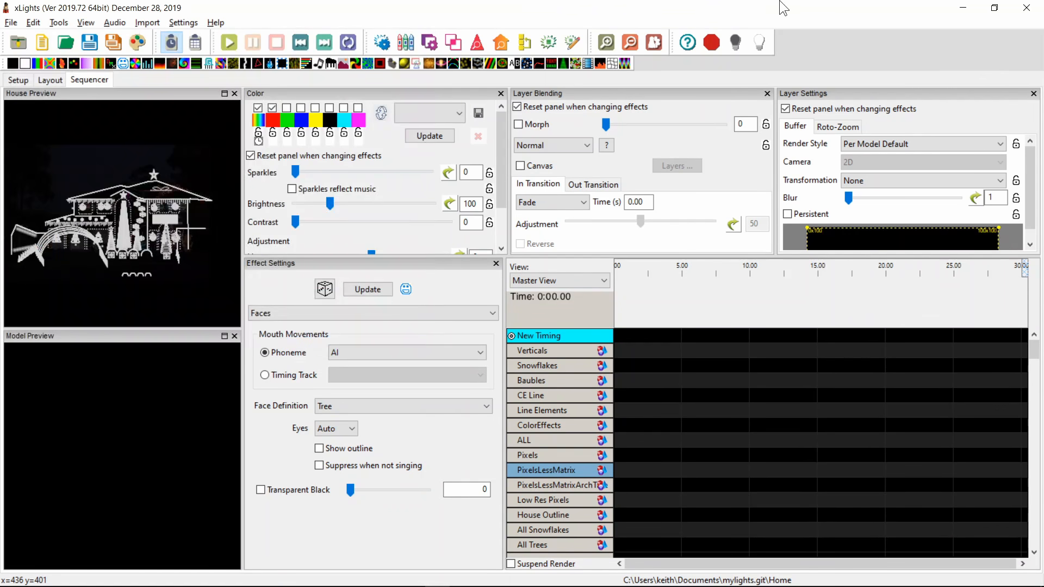
# Step: Minimize all open windows to reach the exported file on the desktop
pyautogui.click(962, 8)
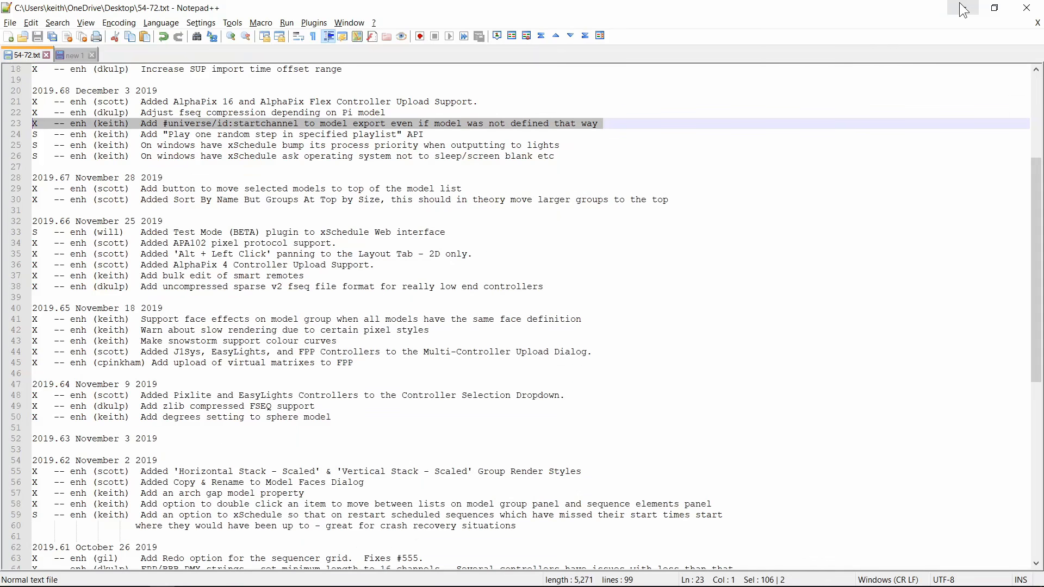
pyautogui.click(962, 8)
pyautogui.click(962, 8)
pyautogui.click(962, 8)
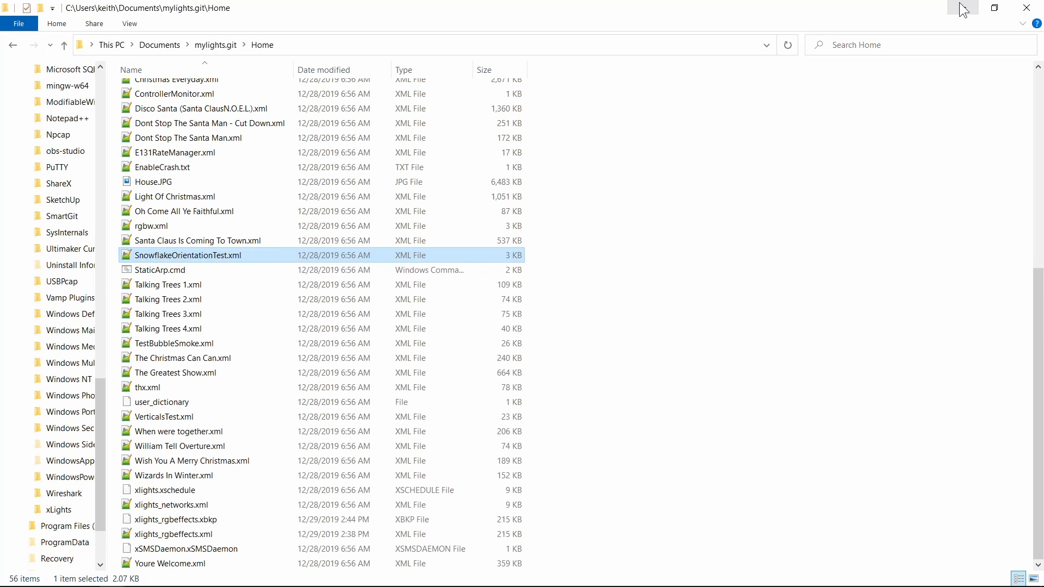
pyautogui.click(962, 8)
pyautogui.click(962, 8)
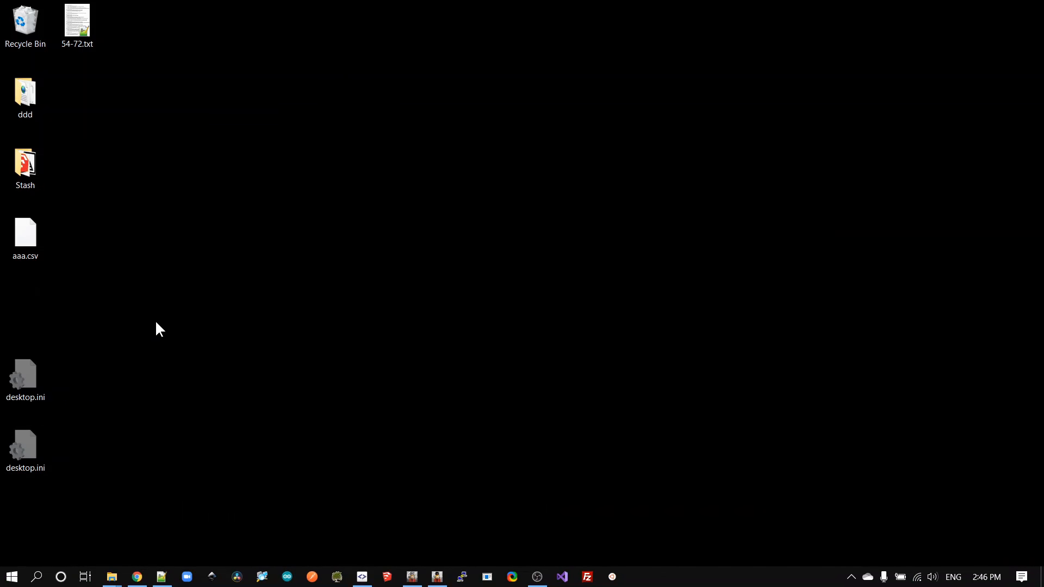
# Step: Open aaa.csv from the desktop in Notepad++, keeping it as the app always used for .csv files
pyautogui.rightClick(18, 233)
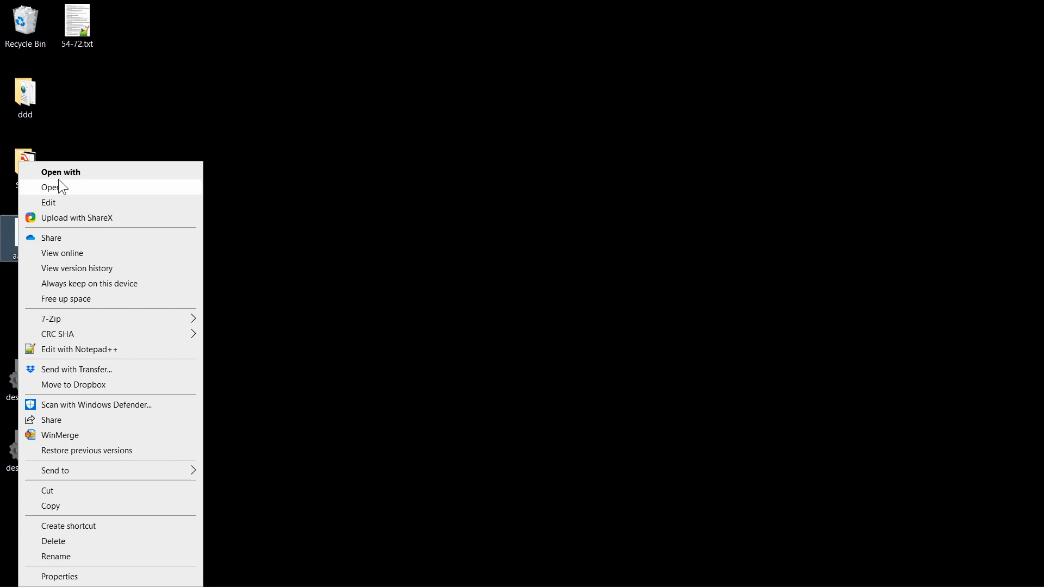
pyautogui.doubleClick(9, 236)
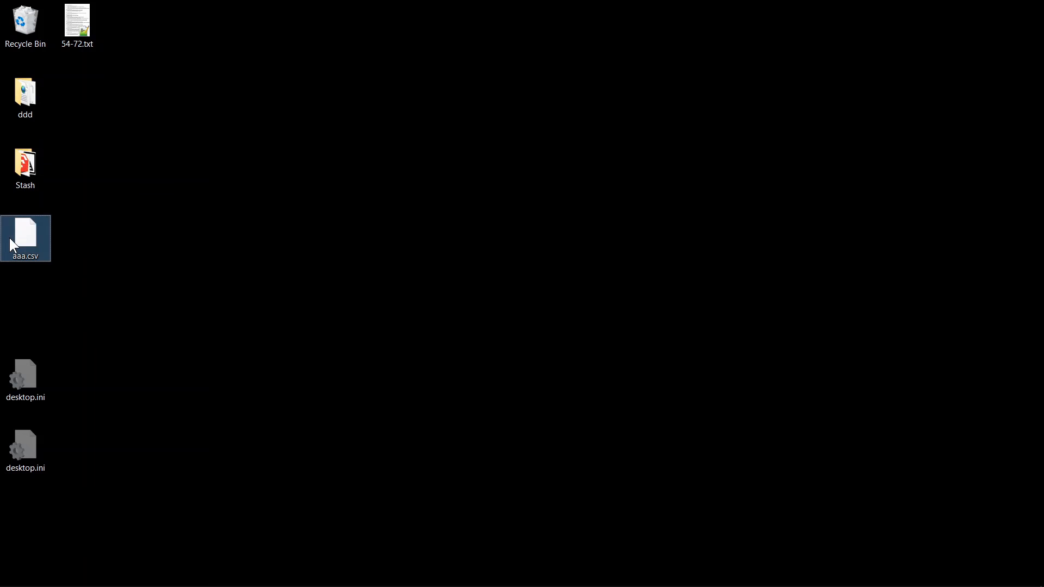
pyautogui.click(449, 308)
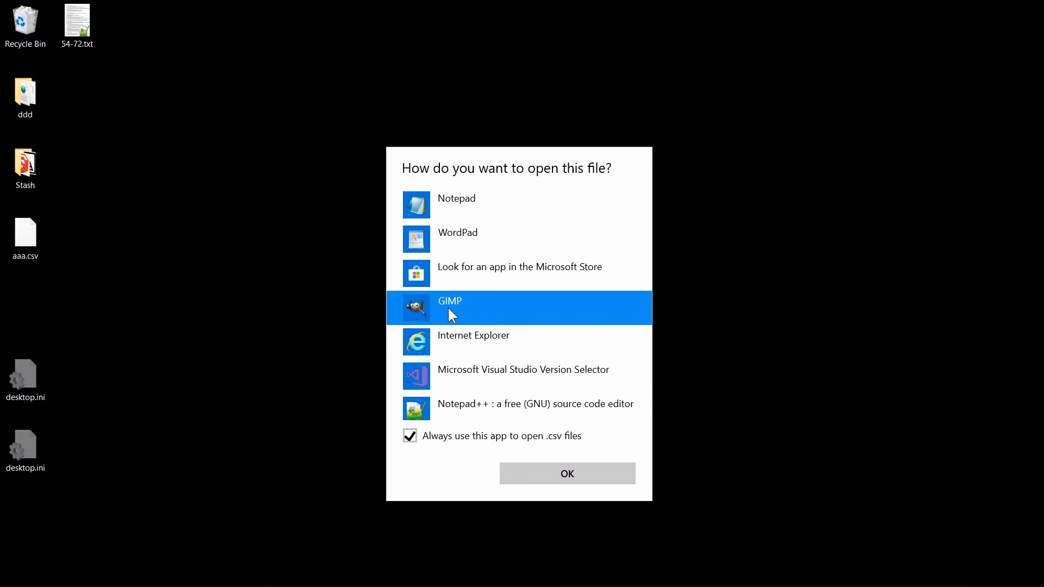
pyautogui.click(451, 406)
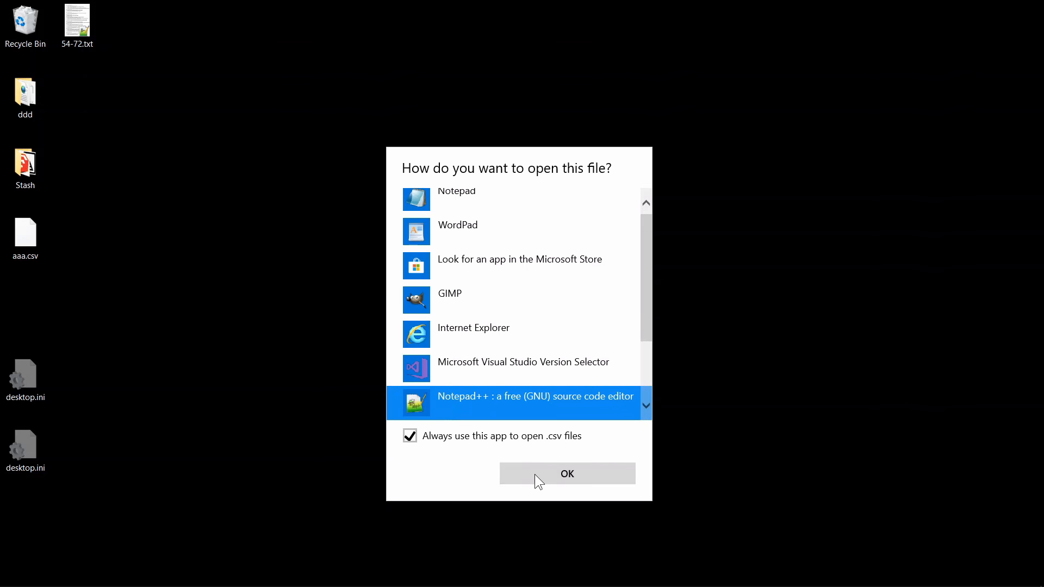
pyautogui.click(534, 474)
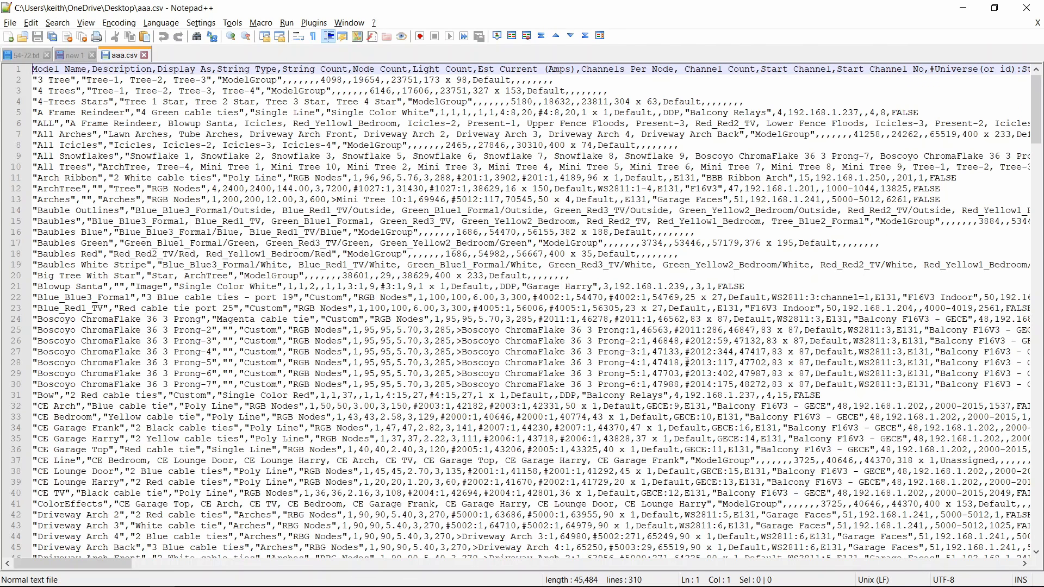
# Step: Highlight the universe:channel values of Boscoyo ChromaFlake Prong-5 and Prong-4, and Prong-4's start channel reference to Prong-3, in the exported data
pyautogui.moveTo(684, 363); pyautogui.dragTo(737, 364)
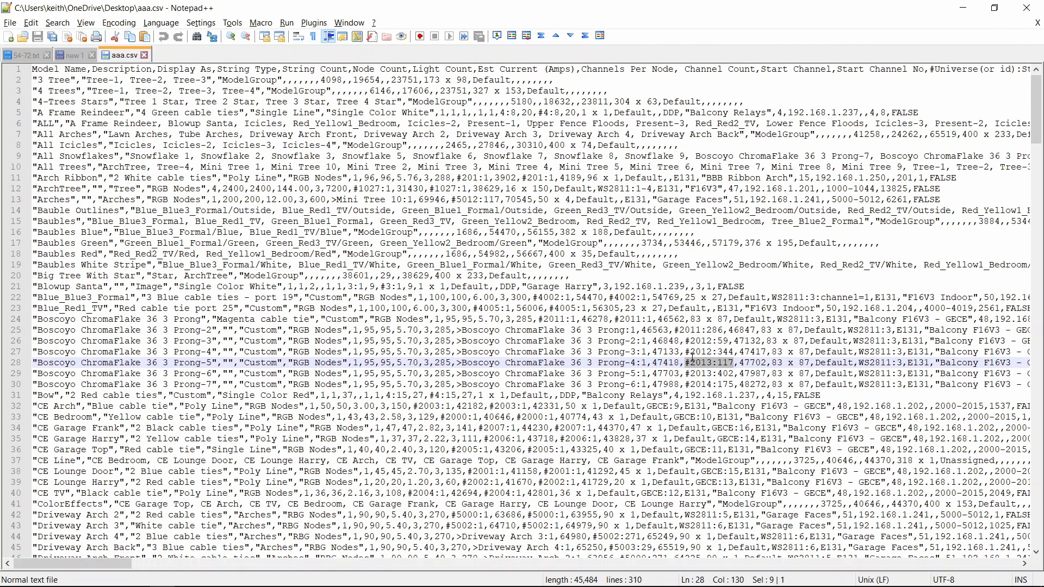
pyautogui.moveTo(685, 351); pyautogui.dragTo(735, 354)
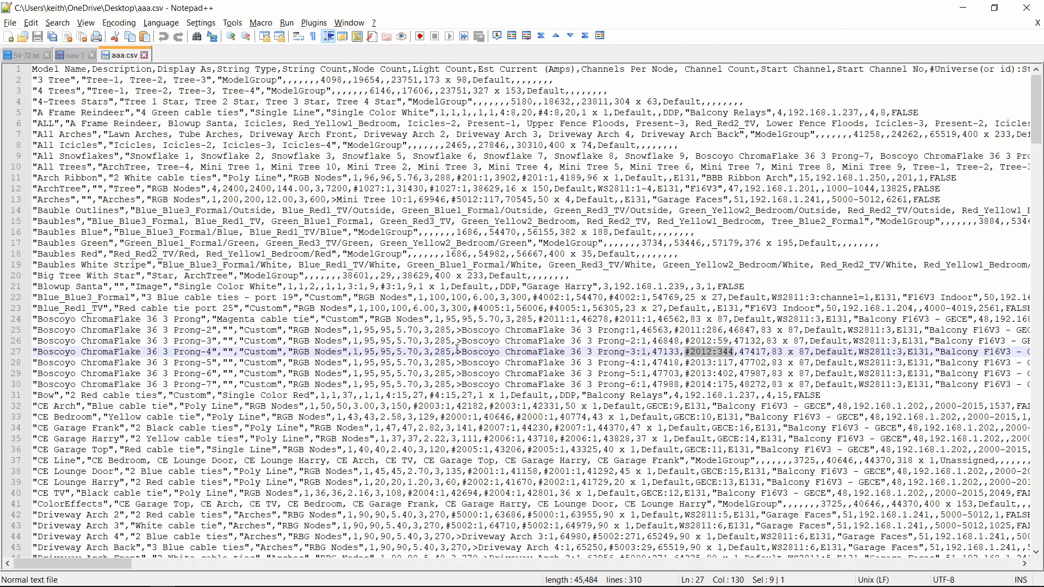
pyautogui.moveTo(458, 352); pyautogui.dragTo(637, 354)
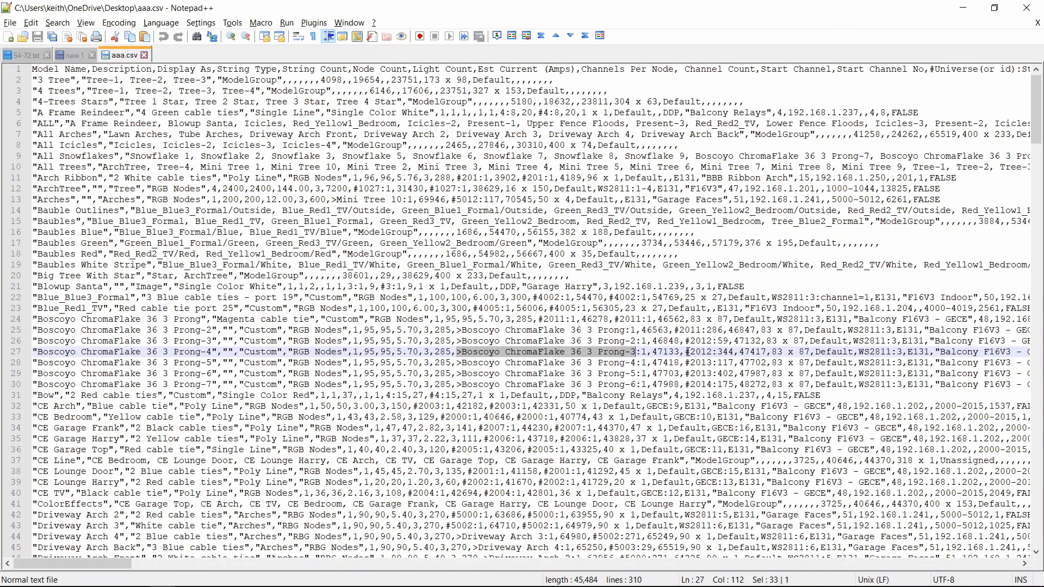
pyautogui.moveTo(686, 351); pyautogui.dragTo(736, 351)
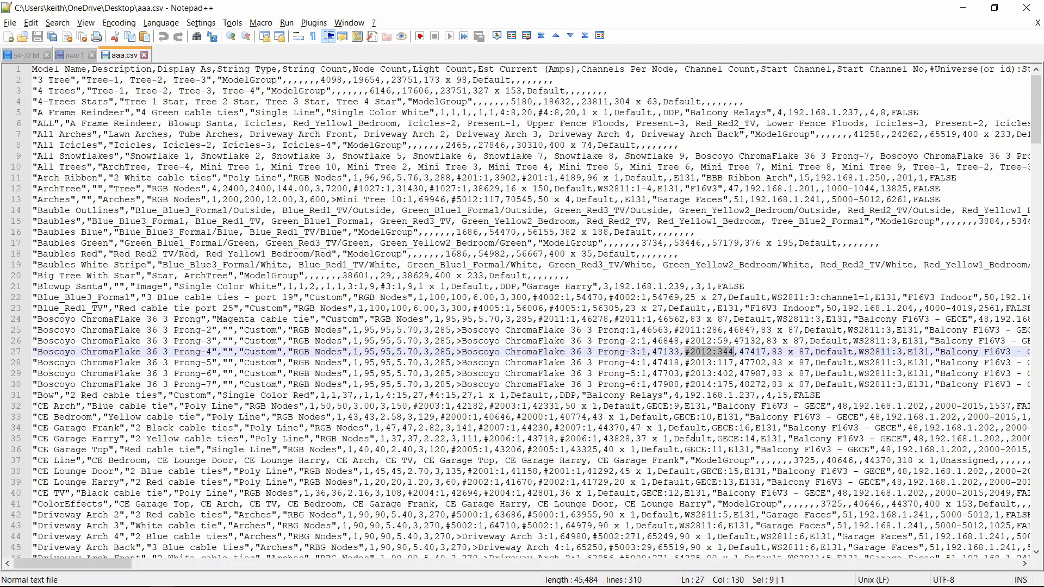
# Step: Minimize the editor, then return to Notepad++ and show the 54-72.txt release notes
pyautogui.click(963, 7)
pyautogui.hotkey('alt', 'Tab')
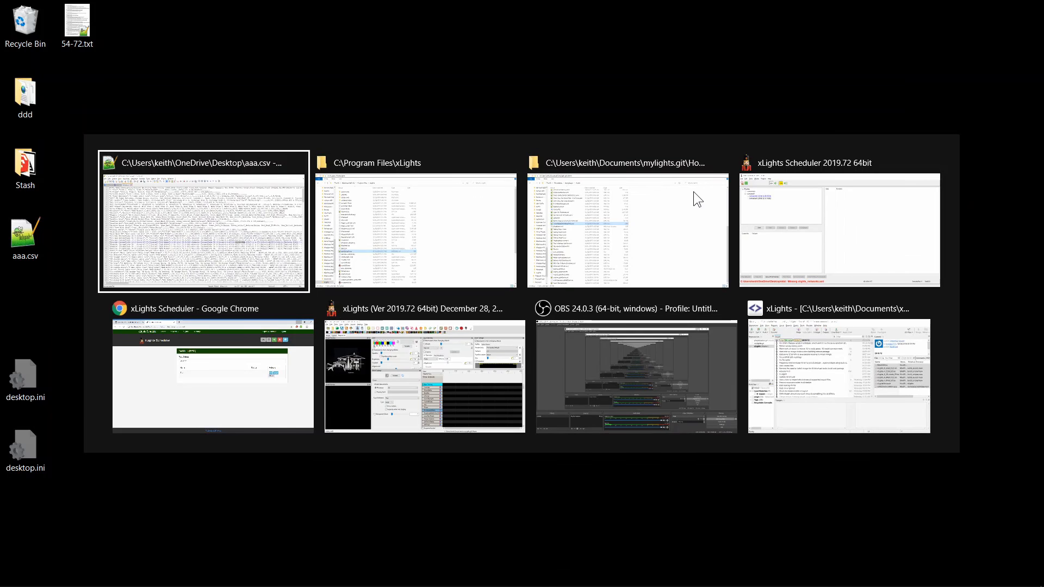
pyautogui.hotkey('alt', 'Tab')
pyautogui.hotkey('alt', 'Tab')
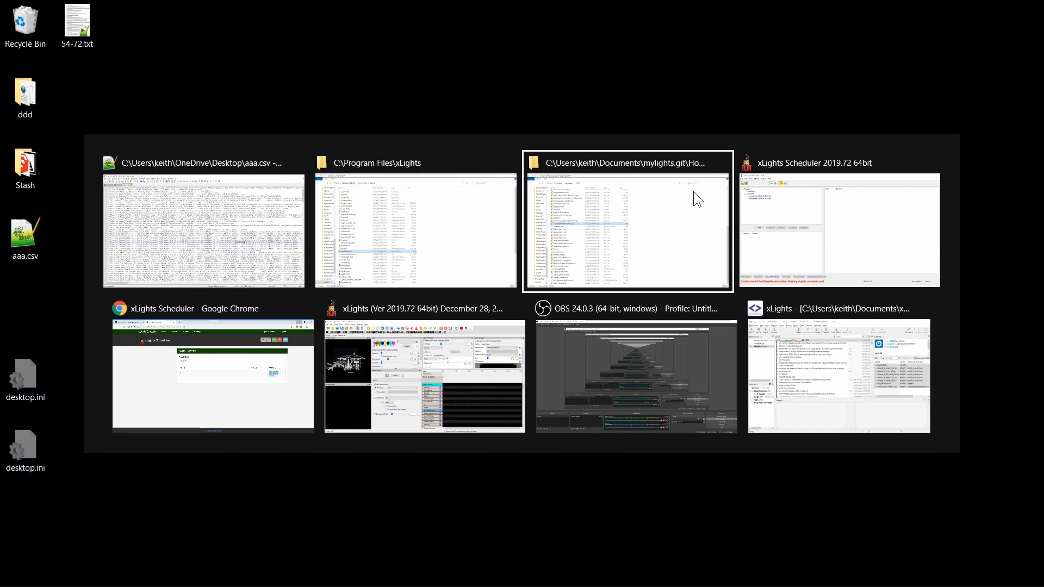
pyautogui.hotkey('alt', 'shift', 'Tab')
pyautogui.hotkey('alt', 'shift', 'Tab')
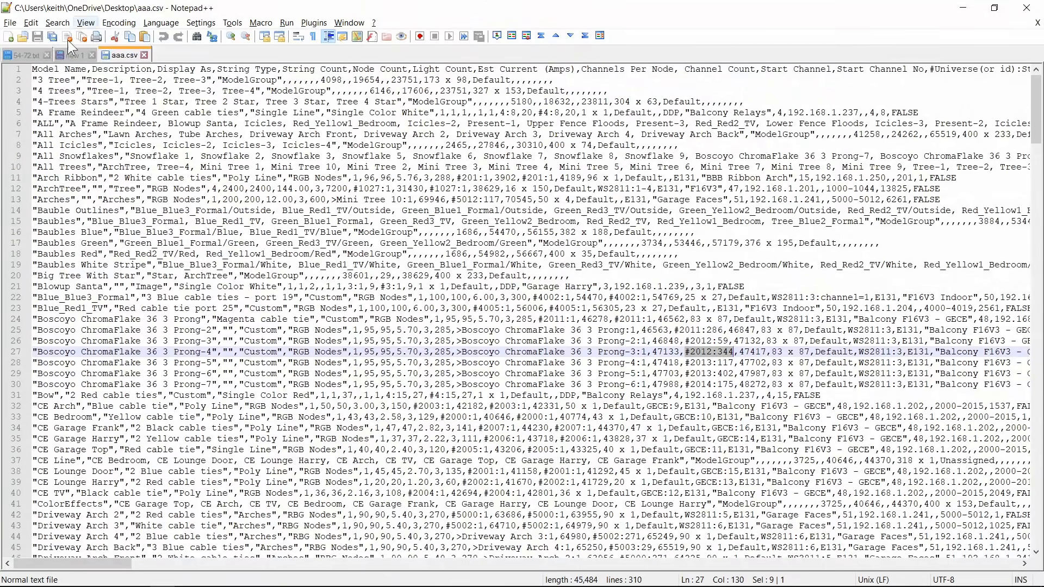
pyautogui.click(26, 58)
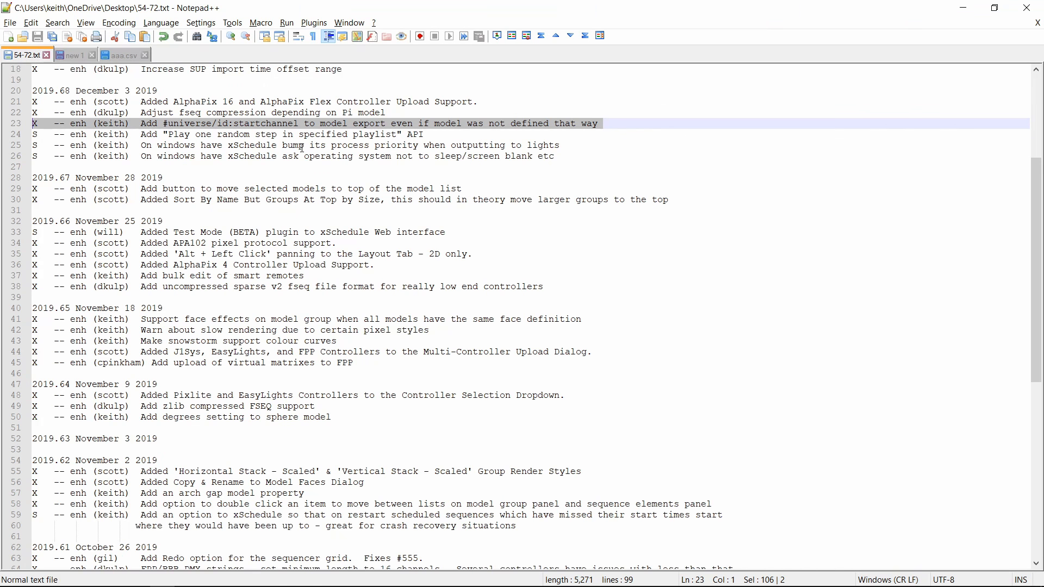
# Step: Highlight the 2019.68 notes on Pi fseq compression and AlphaPix controller upload, and the 2019.69 note on SUP import time offset
pyautogui.moveTo(387, 112); pyautogui.dragTo(2, 116)
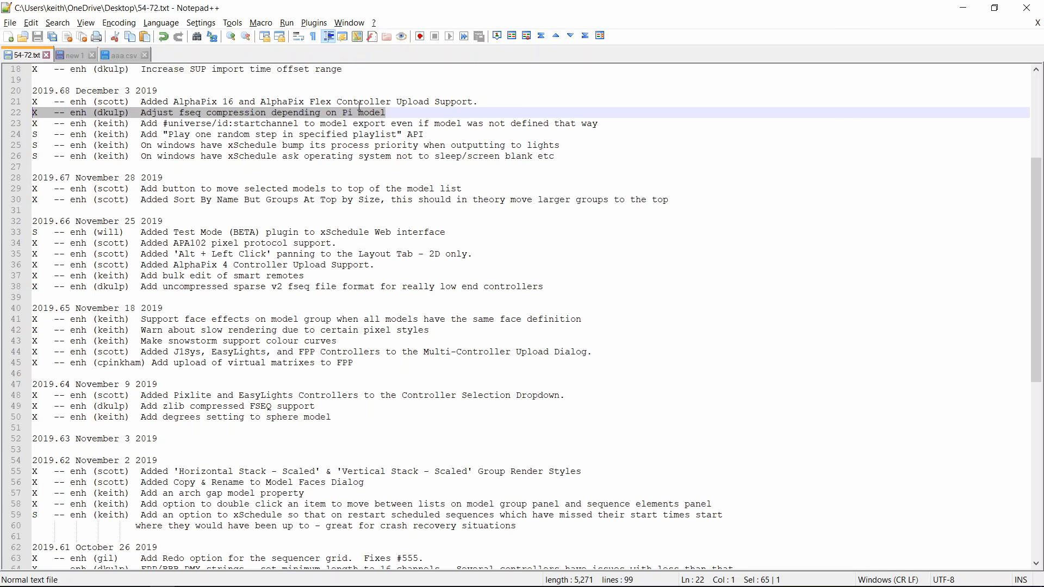
pyautogui.click(392, 109)
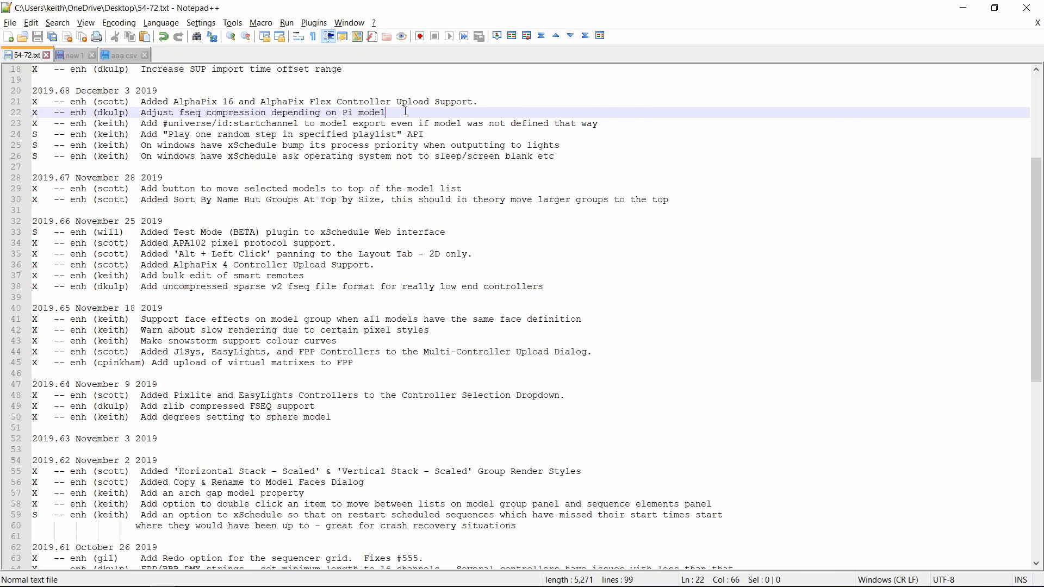
pyautogui.moveTo(4, 113)
pyautogui.mouseDown()
pyautogui.moveTo(4, 91)
pyautogui.moveTo(5, 114)
pyautogui.mouseUp()
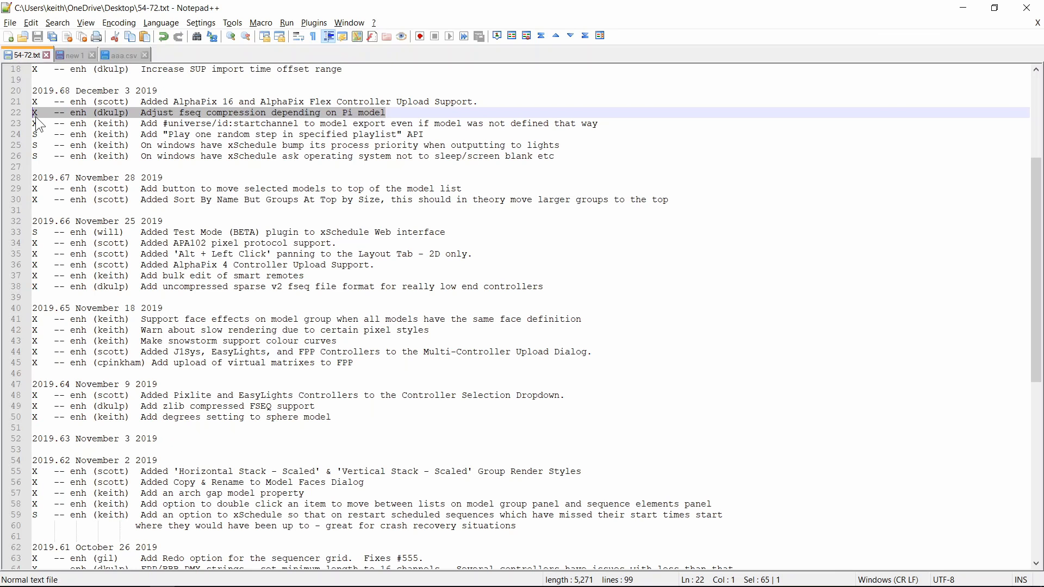
pyautogui.press('Up')
pyautogui.hotkey('shift', 'Down')
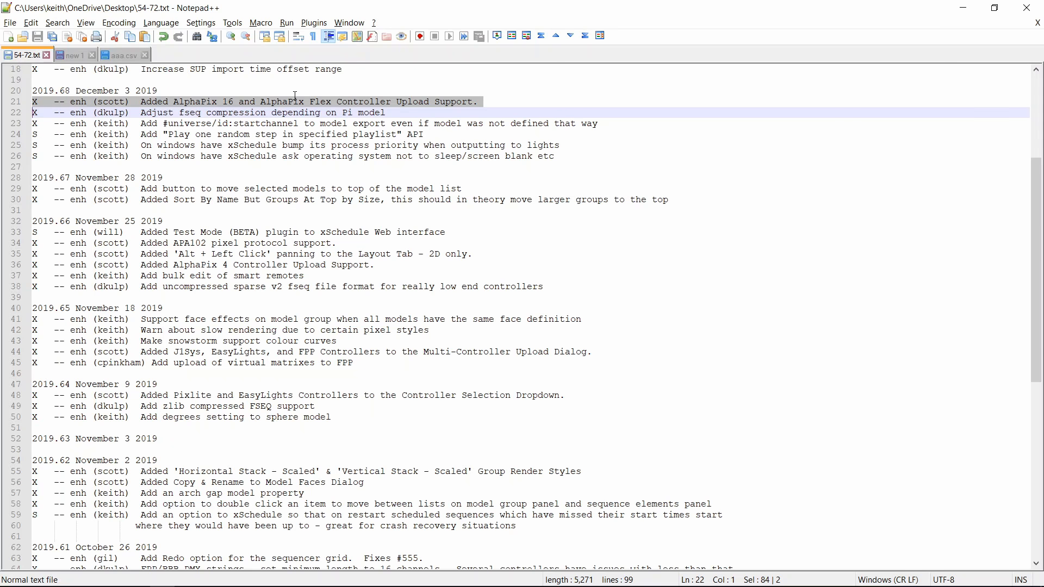
pyautogui.scroll(5, 295, 96)
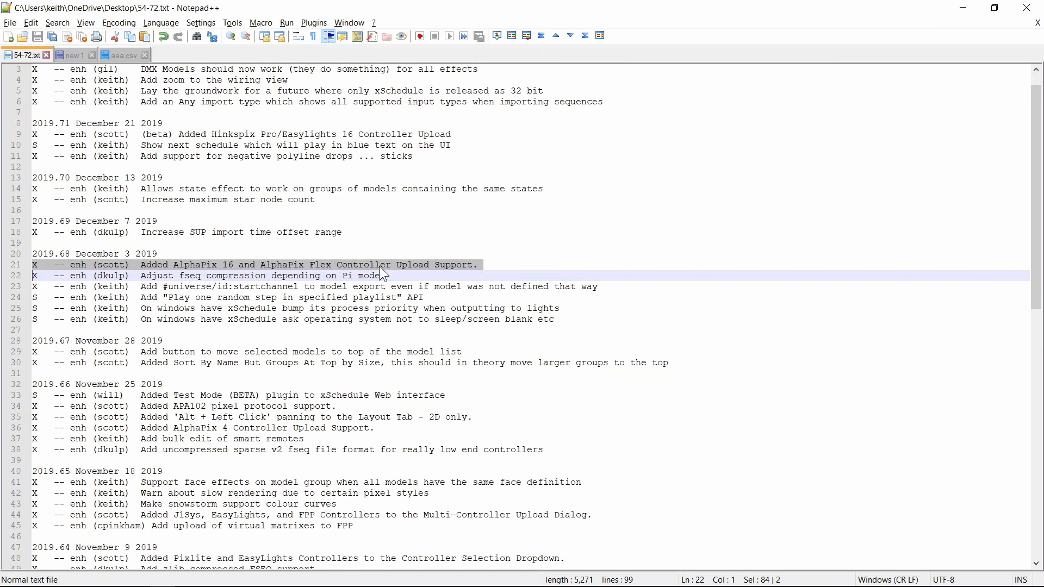
pyautogui.moveTo(374, 227); pyautogui.dragTo(1, 232)
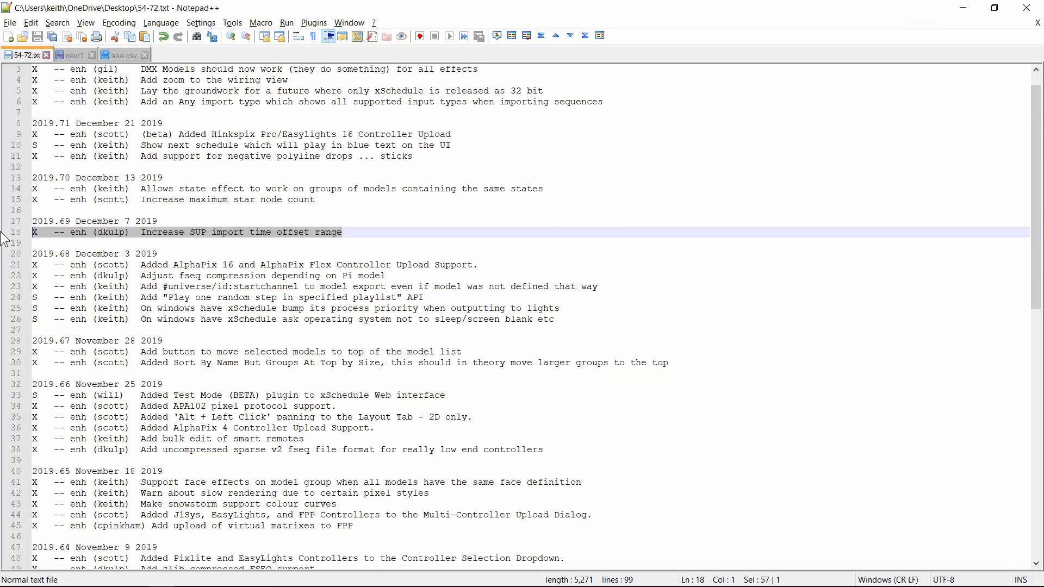
# Step: Switch to xLights, view the file types offered for importing effects, and cancel the import
pyautogui.hotkey('alt', 'Tab')
pyautogui.hotkey('alt', 'Tab')
pyautogui.hotkey('alt', 'Tab')
pyautogui.hotkey('alt', 'Tab')
pyautogui.hotkey('alt', 'Tab')
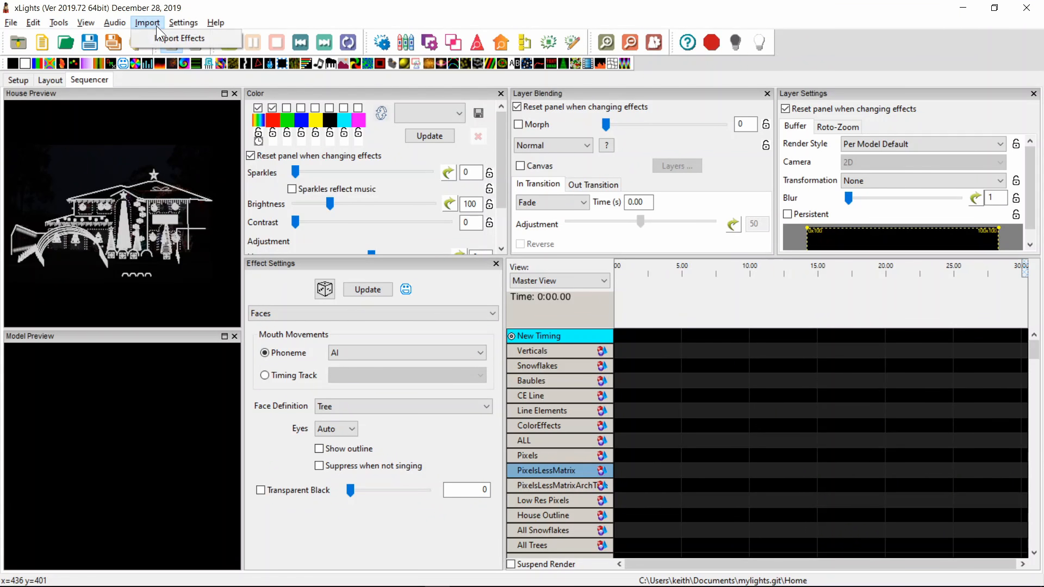
pyautogui.click(156, 34)
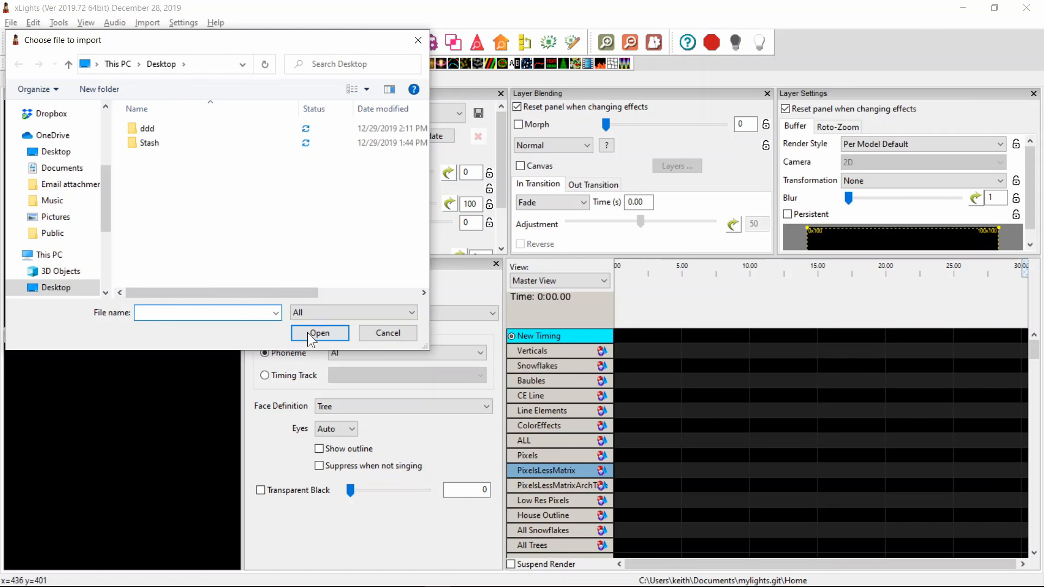
pyautogui.click(320, 312)
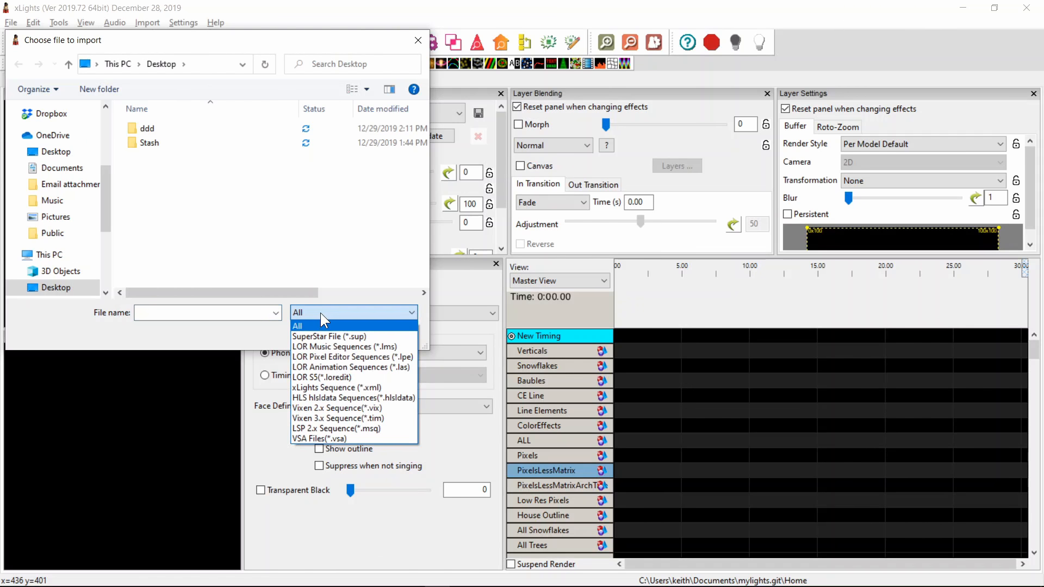
pyautogui.click(234, 342)
pyautogui.click(376, 331)
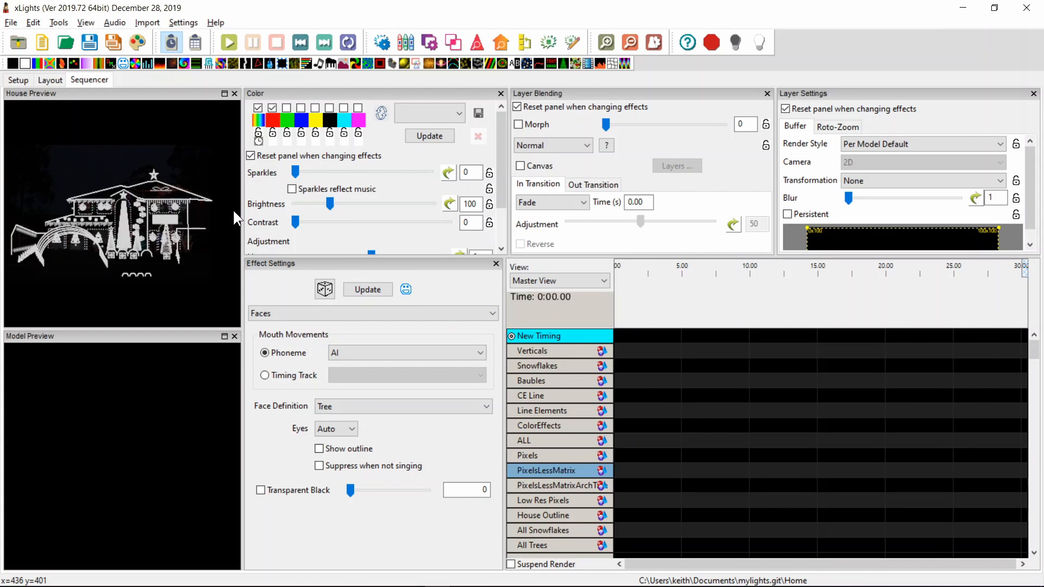
# Step: Return to the release notes in Notepad++ and highlight the 2019.70 line about increasing the maximum star node count
pyautogui.hotkey('alt', 'Tab')
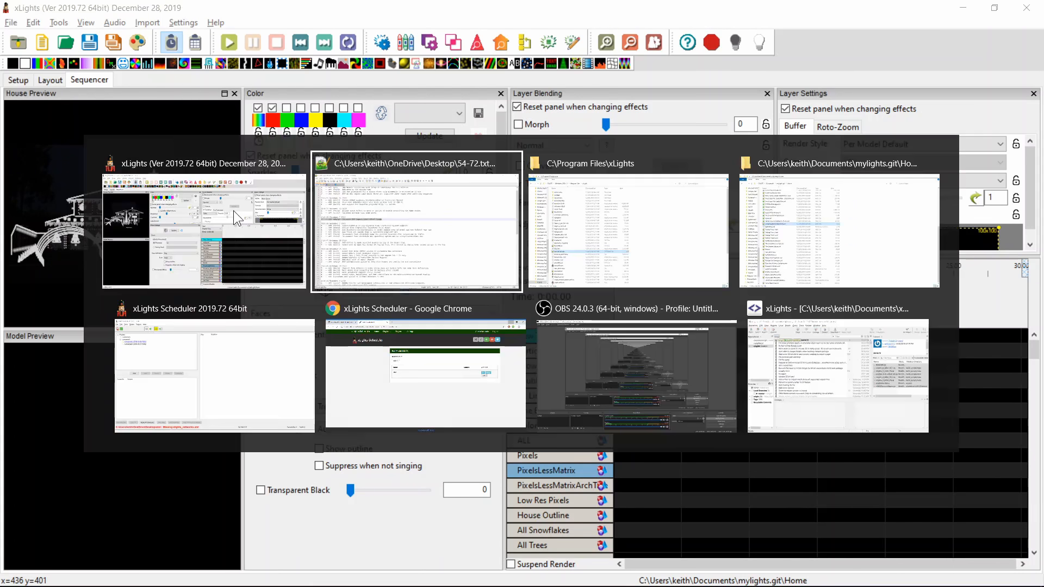
pyautogui.press('Up')
pyautogui.press('Up')
pyautogui.press('Up')
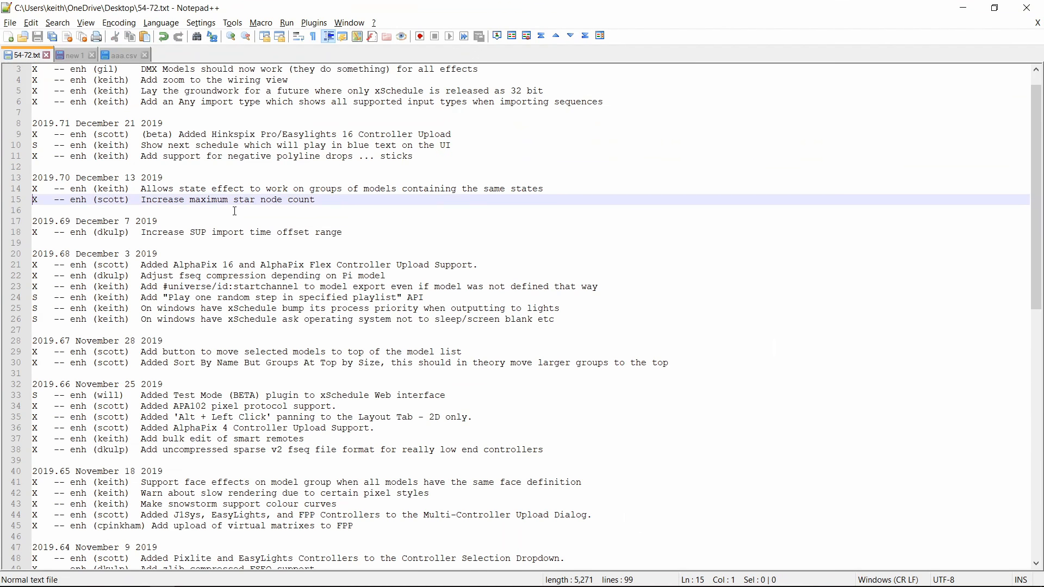
pyautogui.press('Down')
pyautogui.hotkey('shift', 'Up')
# Step: Switch to xLights and try to set the layout model Star-1's nodes per string to 9999999
pyautogui.hotkey('alt', 'Tab')
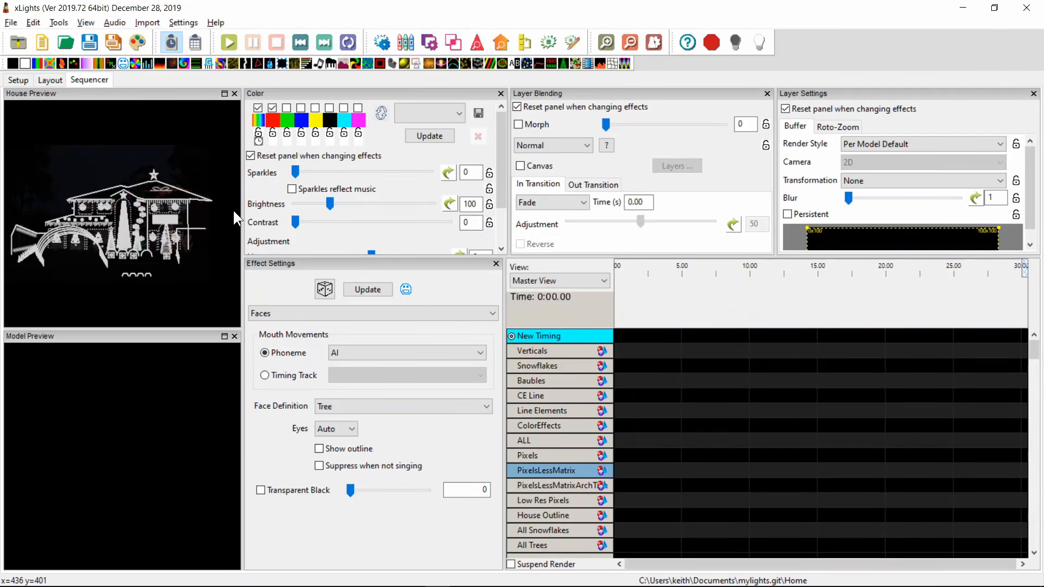
pyautogui.click(49, 80)
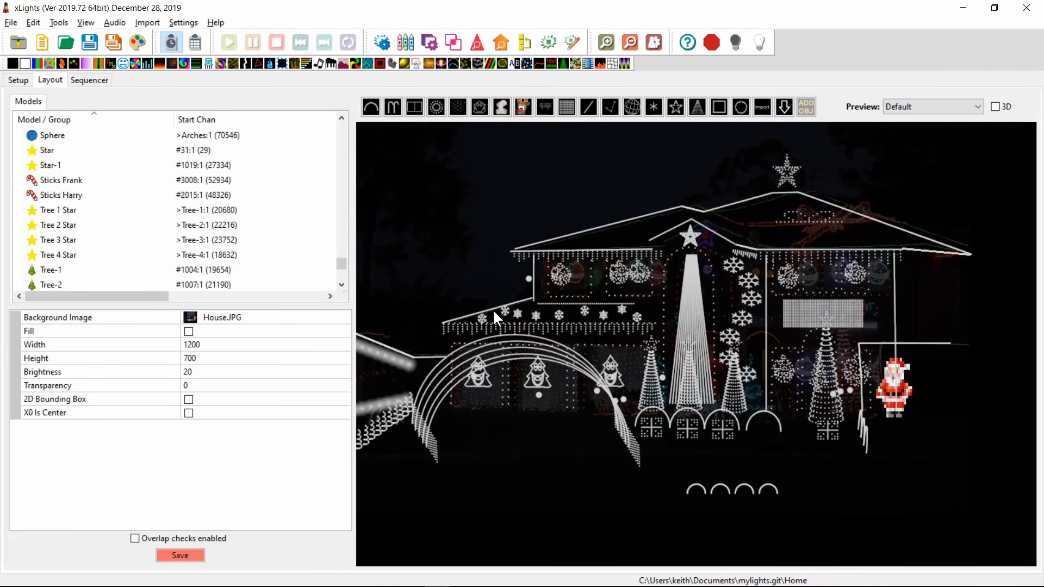
pyautogui.click(783, 169)
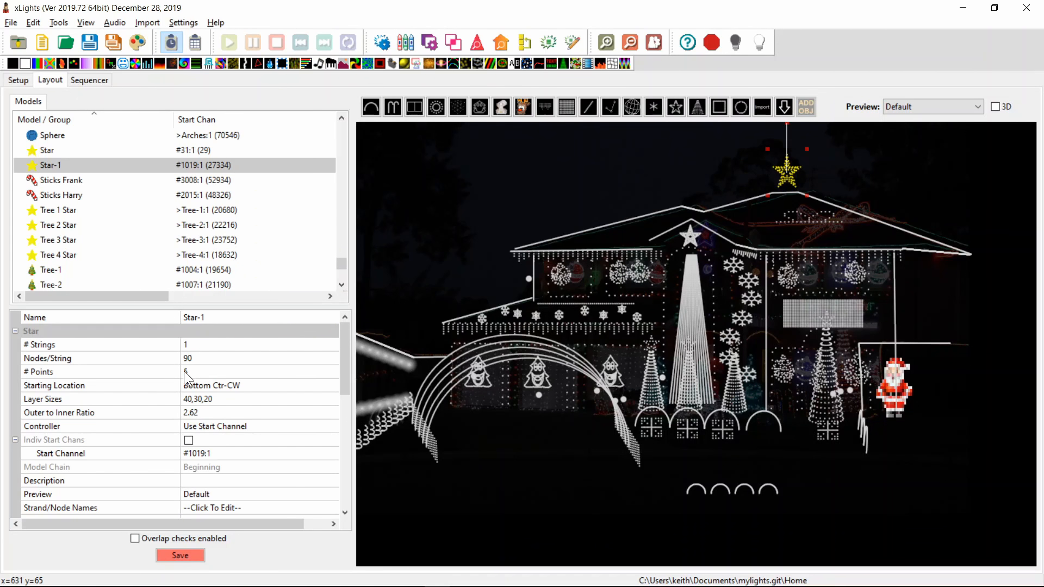
pyautogui.click(205, 360)
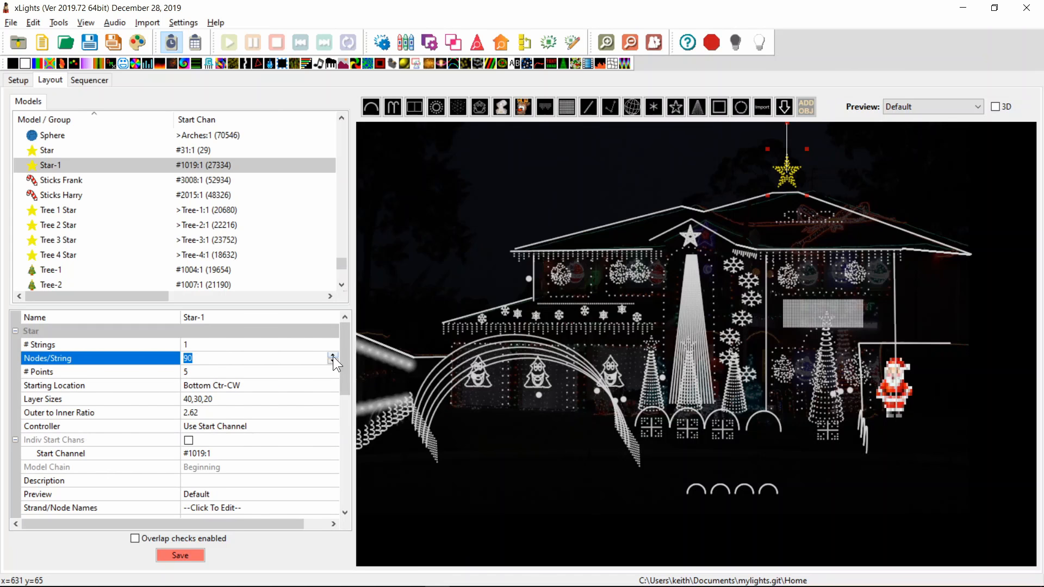
pyautogui.write('9999999')
pyautogui.press('Tab')
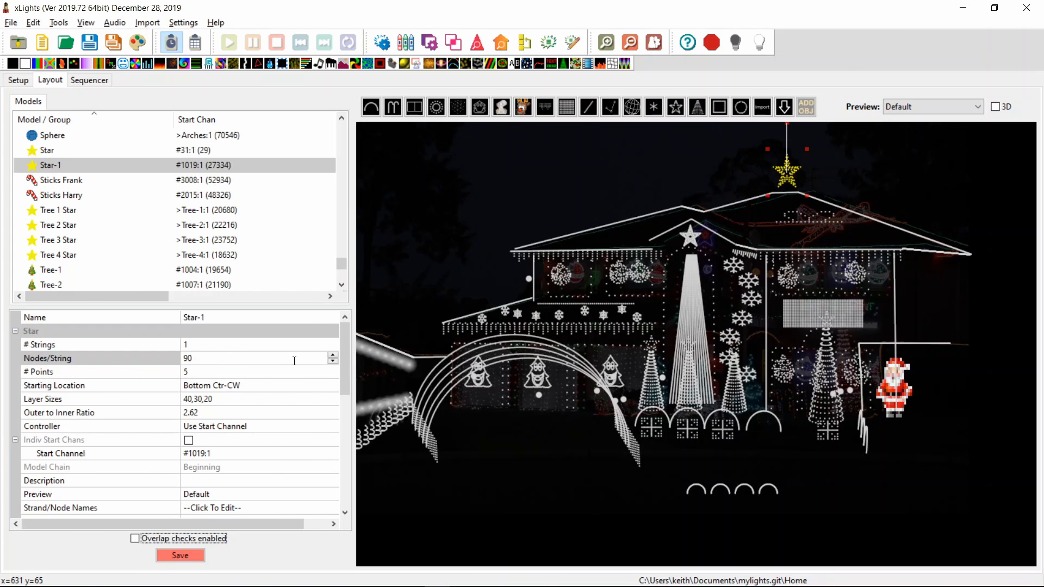
# Step: Raise Star-1's nodes per string incrementally to 167
pyautogui.click(331, 355)
pyautogui.click(331, 355)
pyautogui.click(331, 354)
pyautogui.click(331, 355)
pyautogui.click(331, 355)
pyautogui.click(331, 355)
pyautogui.click(331, 355)
pyautogui.click(331, 355)
pyautogui.click(332, 355)
pyautogui.click(331, 355)
pyautogui.click(333, 354)
pyautogui.click(333, 355)
pyautogui.click(333, 355)
pyautogui.click(332, 354)
pyautogui.click(333, 354)
pyautogui.click(333, 354)
pyautogui.click(333, 354)
pyautogui.click(333, 355)
pyautogui.click(333, 354)
pyautogui.click(333, 355)
pyautogui.click(333, 355)
pyautogui.click(333, 355)
pyautogui.click(333, 355)
pyautogui.click(332, 355)
pyautogui.click(332, 355)
pyautogui.click(332, 355)
pyautogui.click(332, 355)
pyautogui.click(332, 354)
pyautogui.click(333, 354)
pyautogui.click(333, 354)
pyautogui.click(333, 355)
pyautogui.click(333, 354)
pyautogui.click(332, 354)
pyautogui.click(332, 355)
pyautogui.click(332, 354)
pyautogui.click(333, 355)
pyautogui.click(332, 354)
pyautogui.click(333, 354)
# Step: Return to Notepad++ and highlight the 2019.70 text about the state effect working on groups of models containing the same states
pyautogui.hotkey('alt', 'Tab')
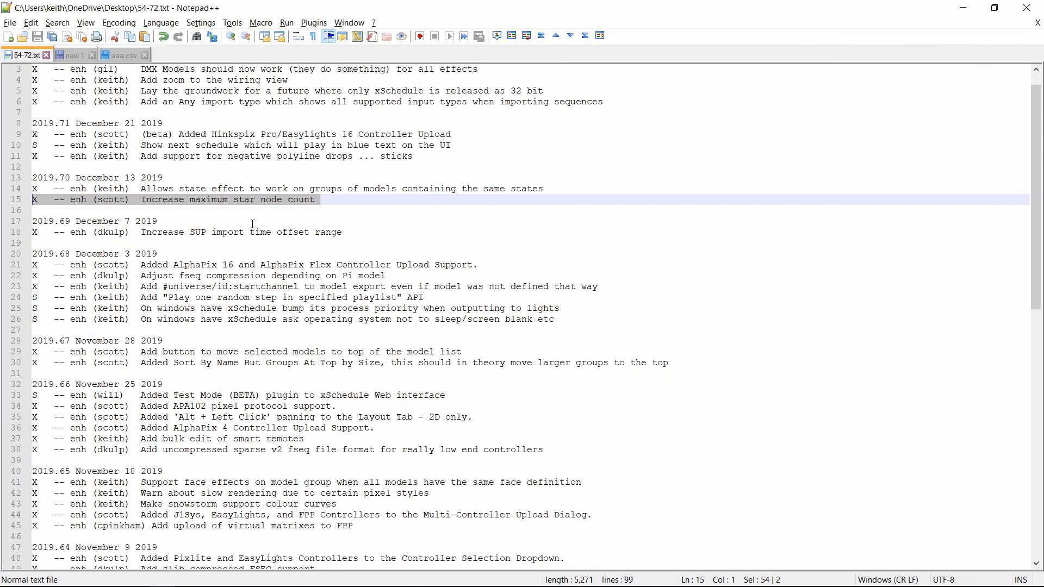
pyautogui.doubleClick(261, 188)
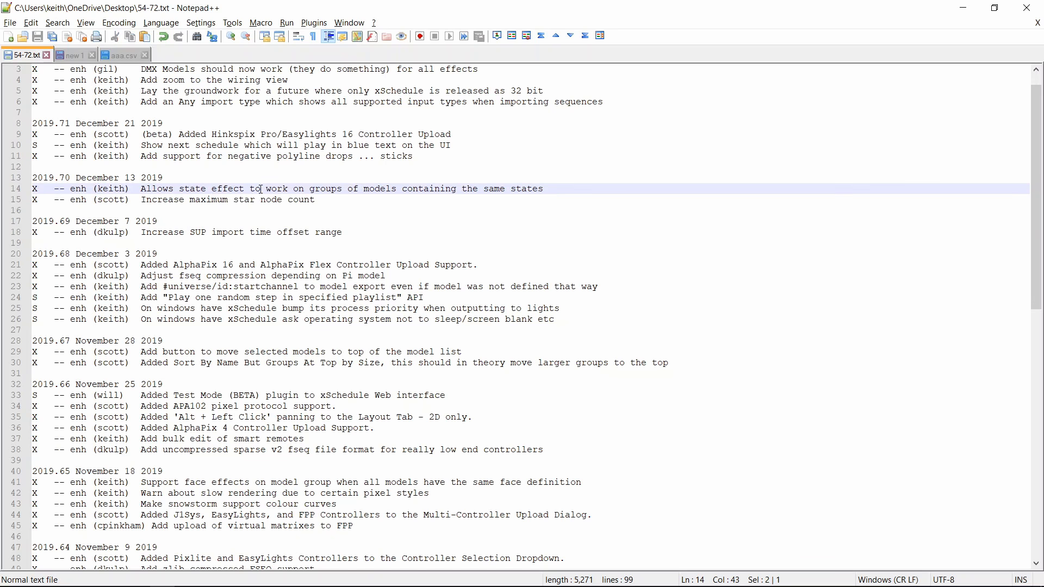
pyautogui.moveTo(260, 188); pyautogui.dragTo(505, 185)
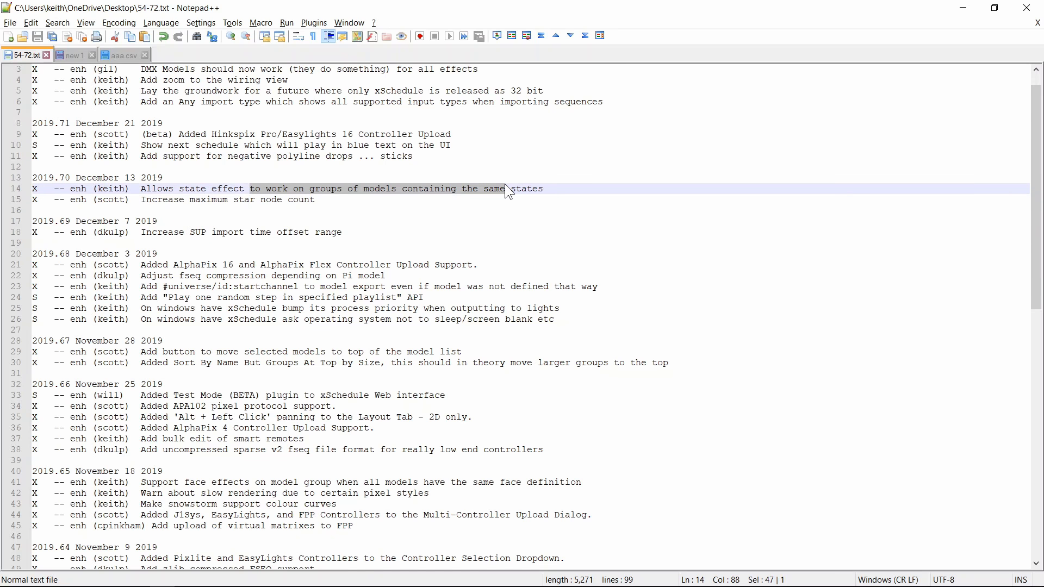
# Step: Switch to xLights and place the Boscoyo Daycor Toy Soldier vendor model in the empty area beside the house
pyautogui.hotkey('alt', 'Tab')
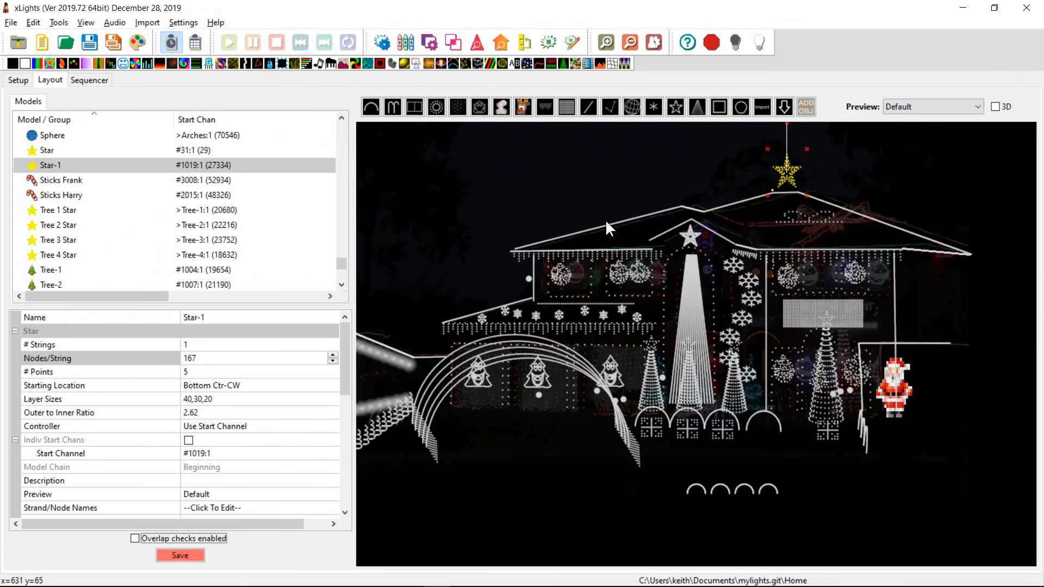
pyautogui.scroll(-3, 680, 235)
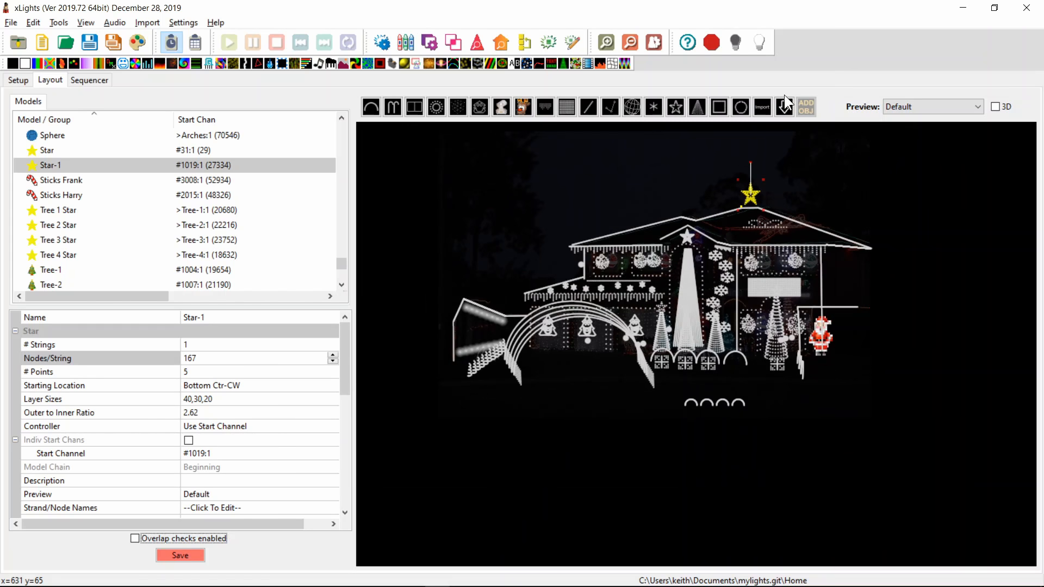
pyautogui.click(380, 282)
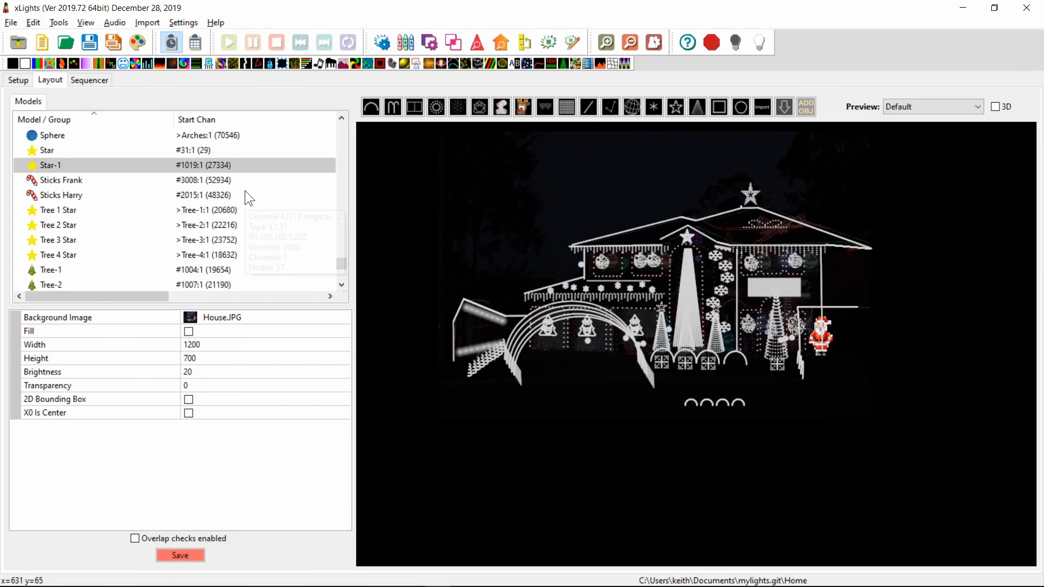
pyautogui.moveTo(394, 158); pyautogui.dragTo(419, 220)
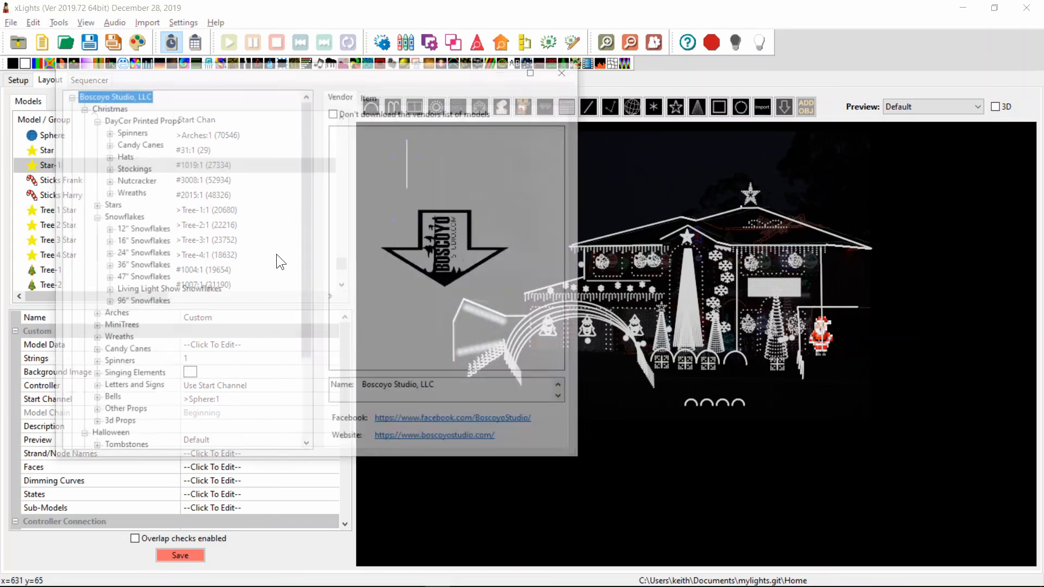
pyautogui.click(137, 181)
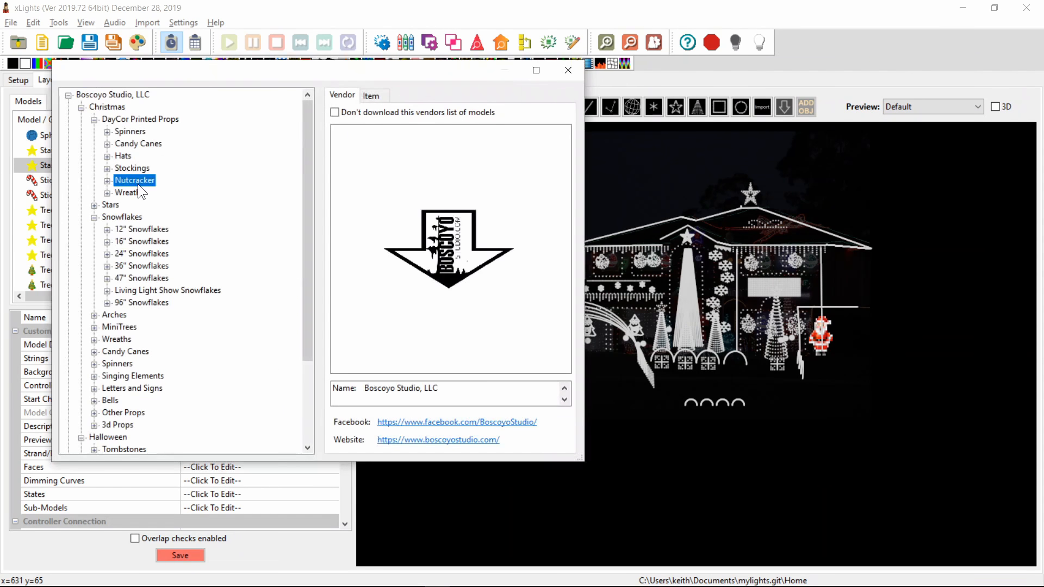
pyautogui.click(107, 181)
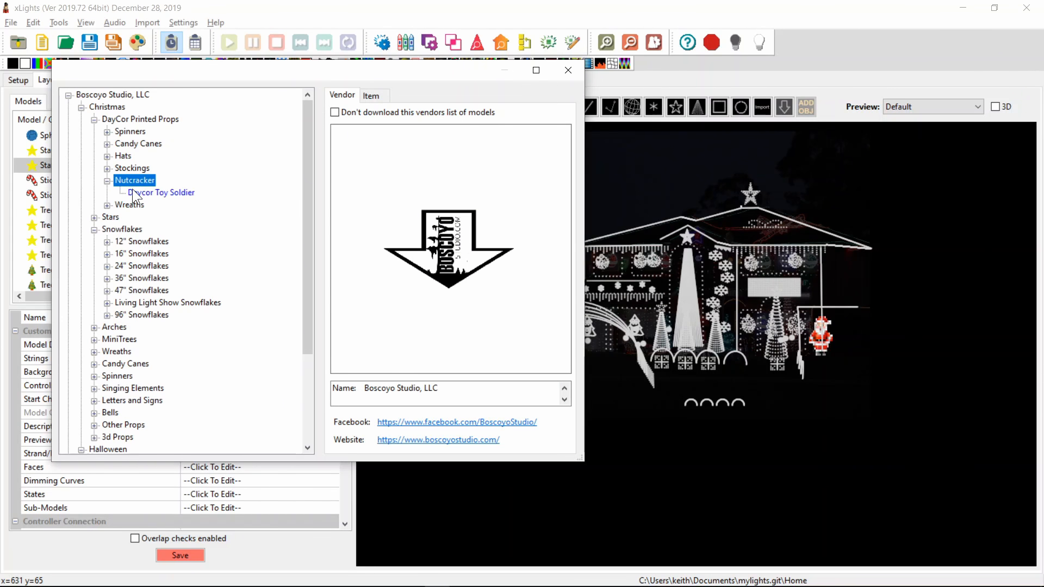
pyautogui.click(132, 188)
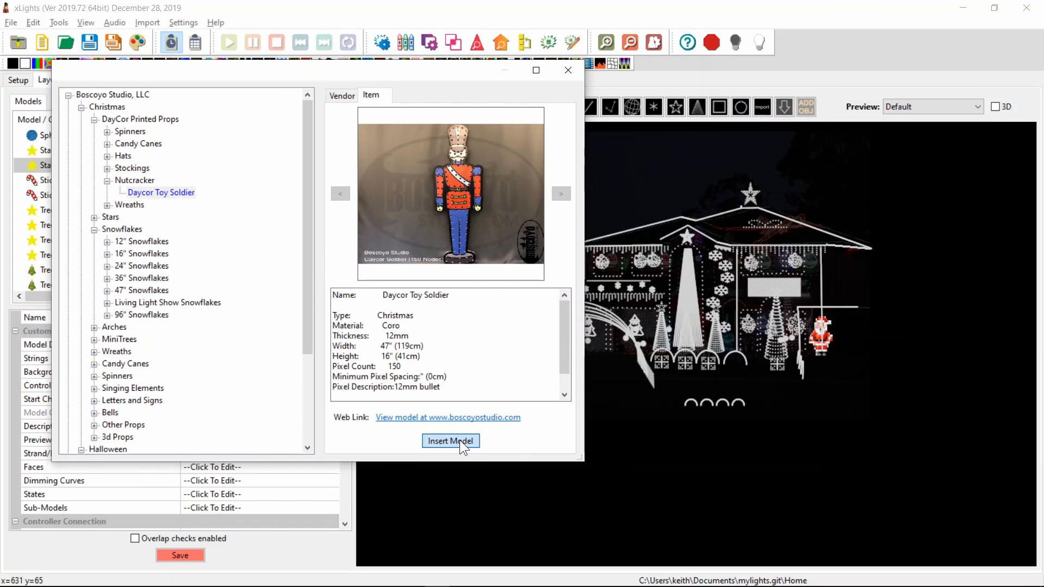
pyautogui.click(458, 439)
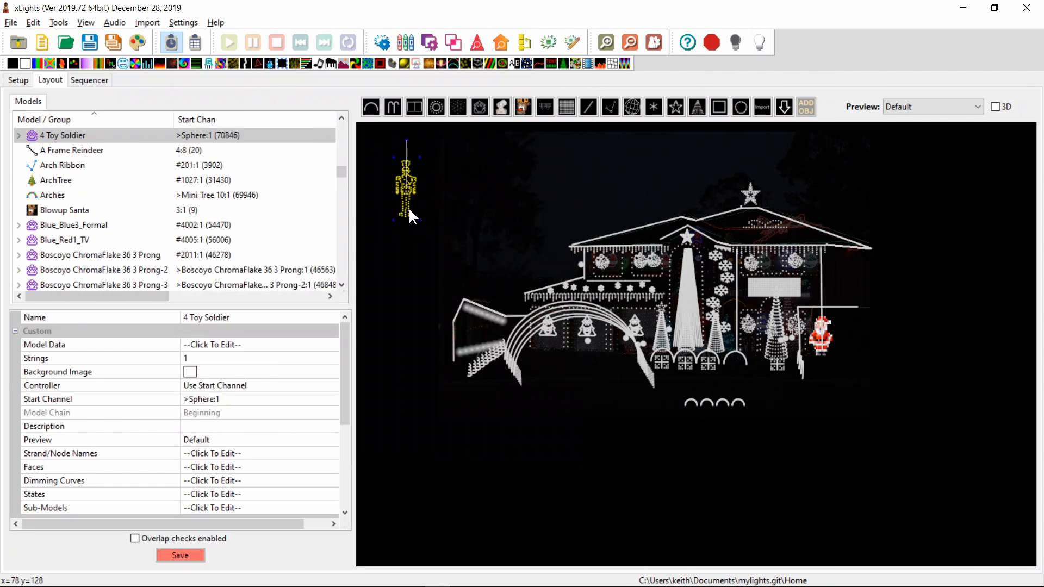
# Step: Paste two more copies of the toy soldier and group all three models under the name nc
pyautogui.hotkey('ctrl', 'v')
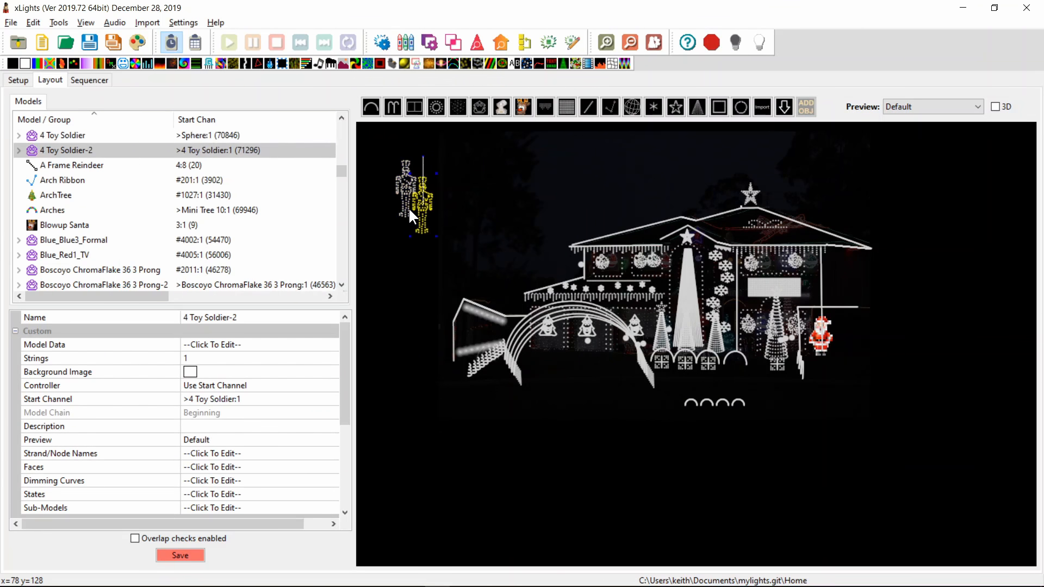
pyautogui.hotkey('ctrl', 'v')
pyautogui.moveTo(377, 273); pyautogui.dragTo(461, 143)
pyautogui.rightClick(419, 206)
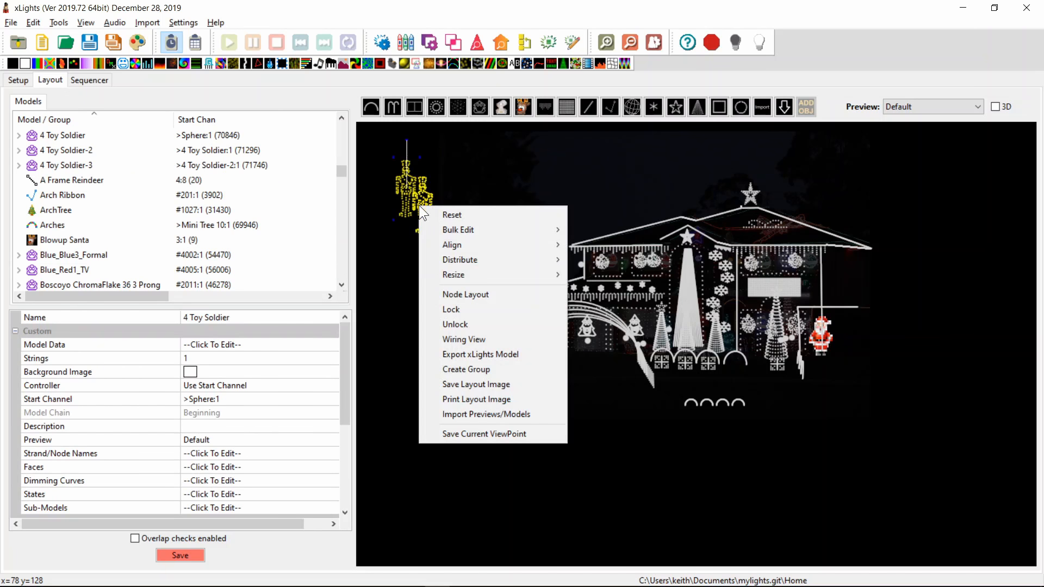
pyautogui.click(470, 370)
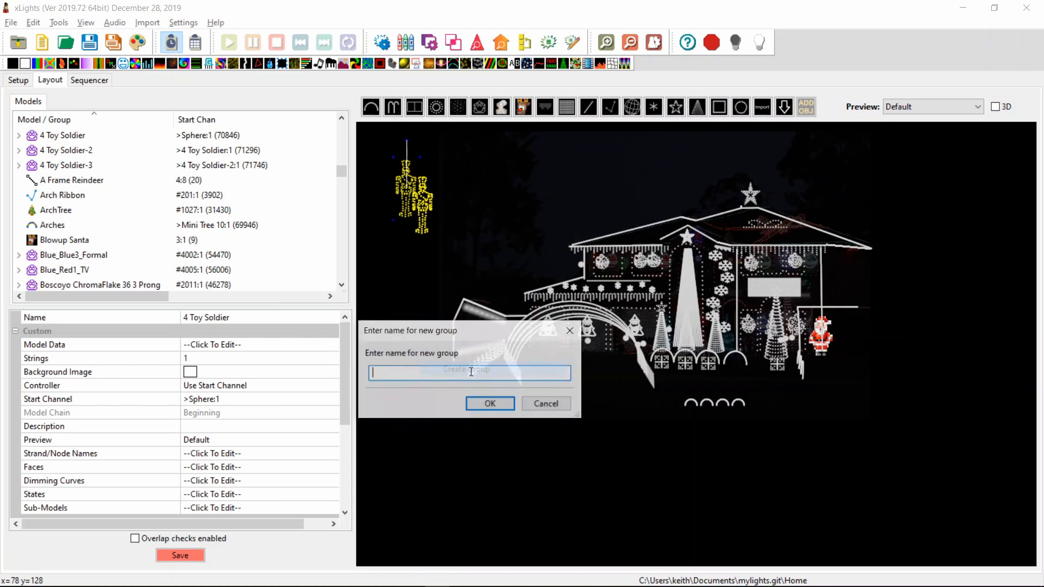
pyautogui.write('nc')
pyautogui.press('Return')
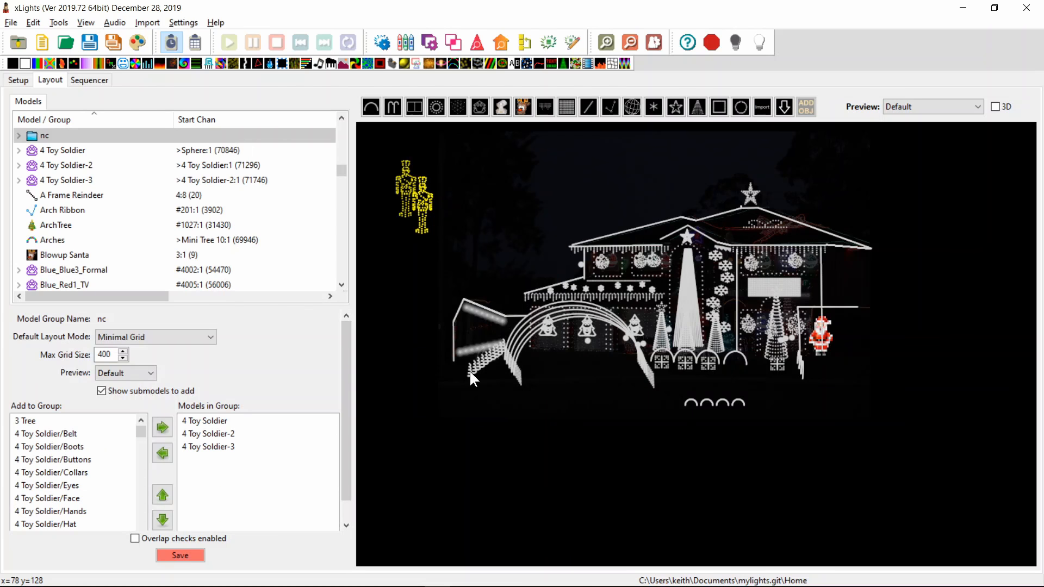
# Step: Create a new sequence with the default settings, discarding the unsaved changes to the open one
pyautogui.click(46, 43)
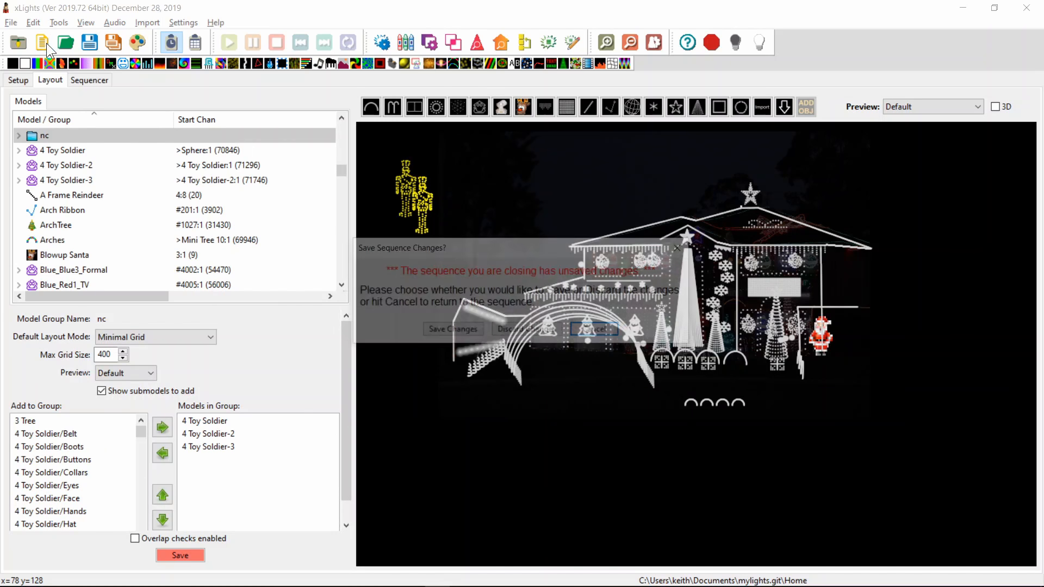
pyautogui.click(536, 331)
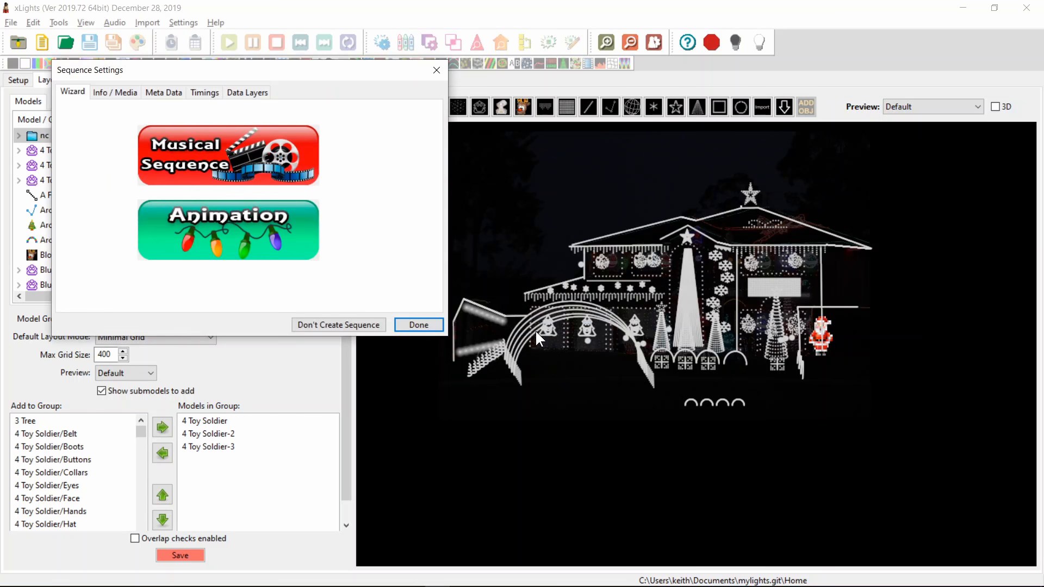
pyautogui.click(426, 324)
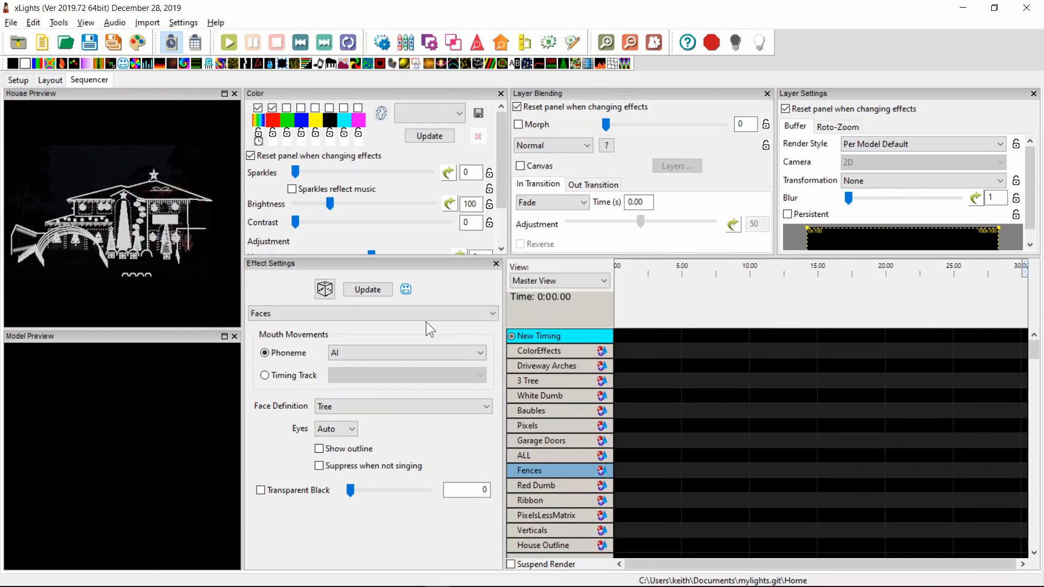
# Step: Place a State effect on the nc group's row from about 4 to 8.5 seconds
pyautogui.click(1034, 485)
pyautogui.click(1034, 485)
pyautogui.click(1034, 485)
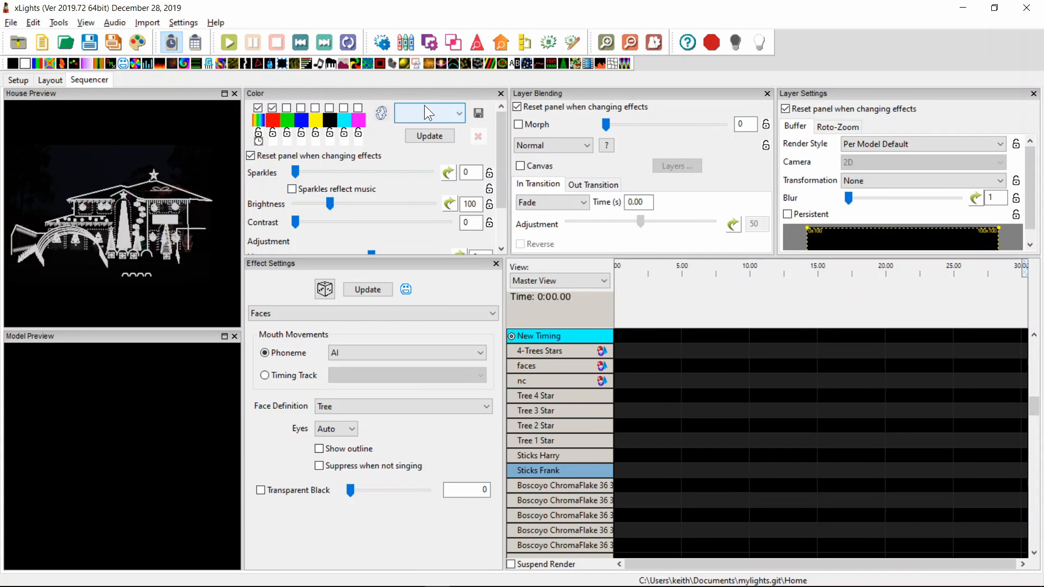
pyautogui.moveTo(513, 64); pyautogui.dragTo(729, 380)
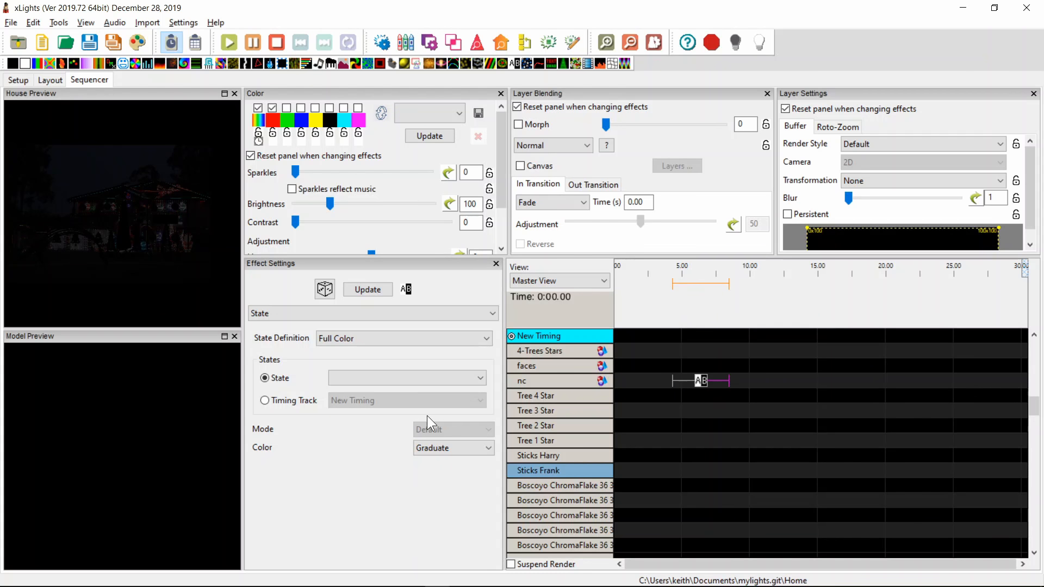
# Step: Set the effect's state to <ALL> and its render style to Per Model Default
pyautogui.click(361, 382)
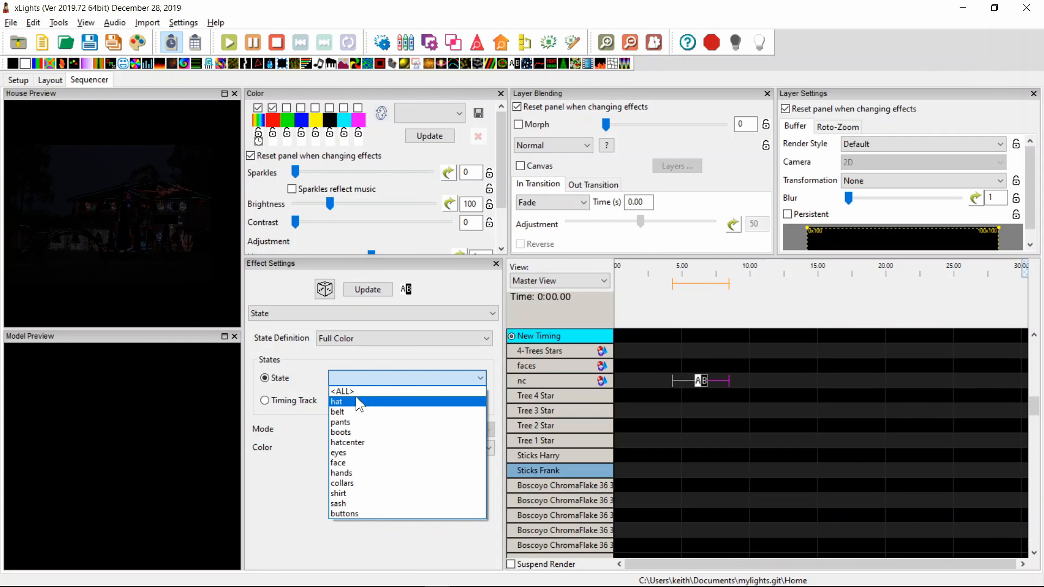
pyautogui.click(356, 390)
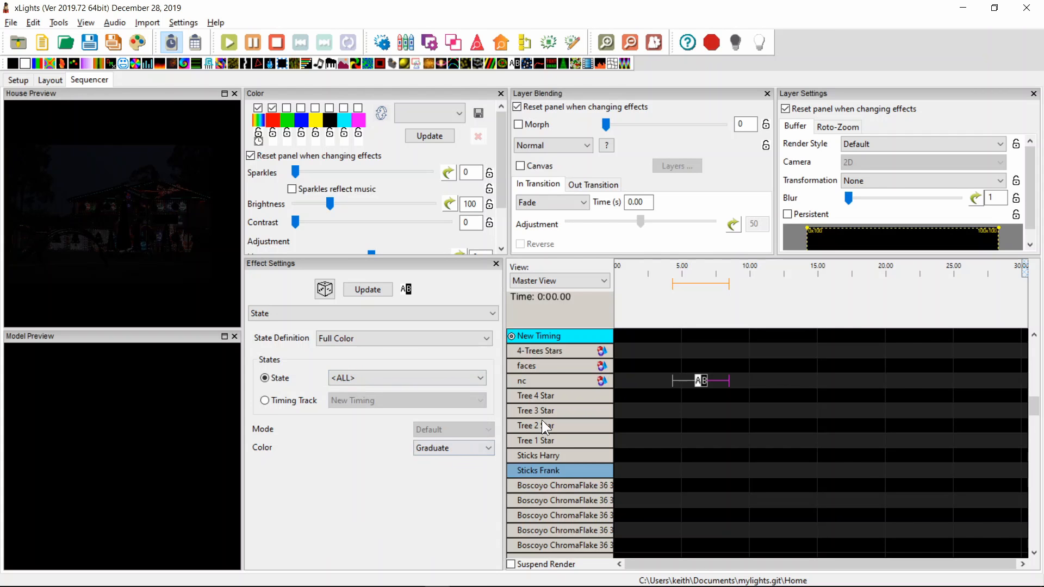
pyautogui.click(902, 144)
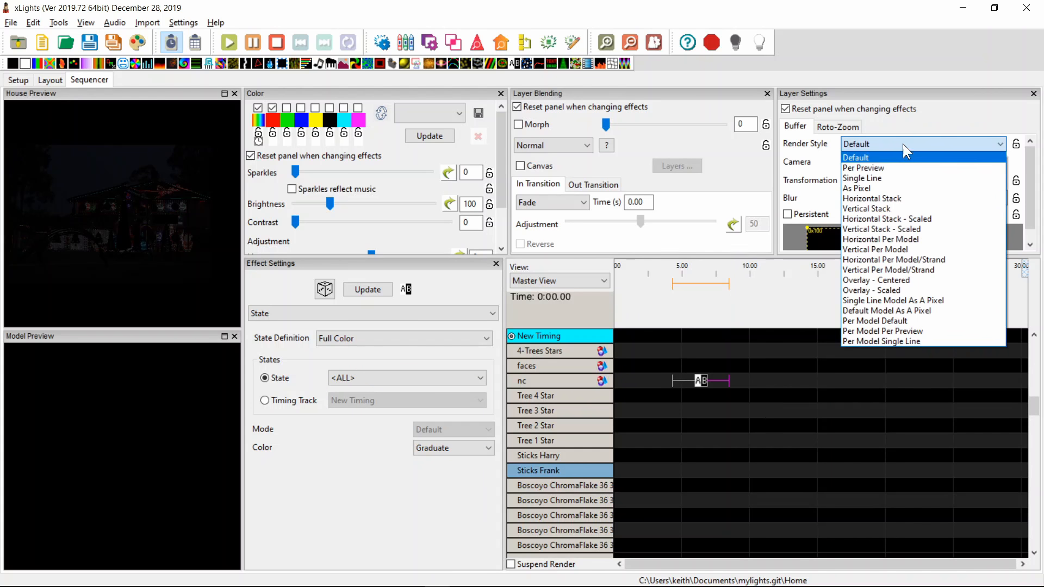
pyautogui.click(888, 321)
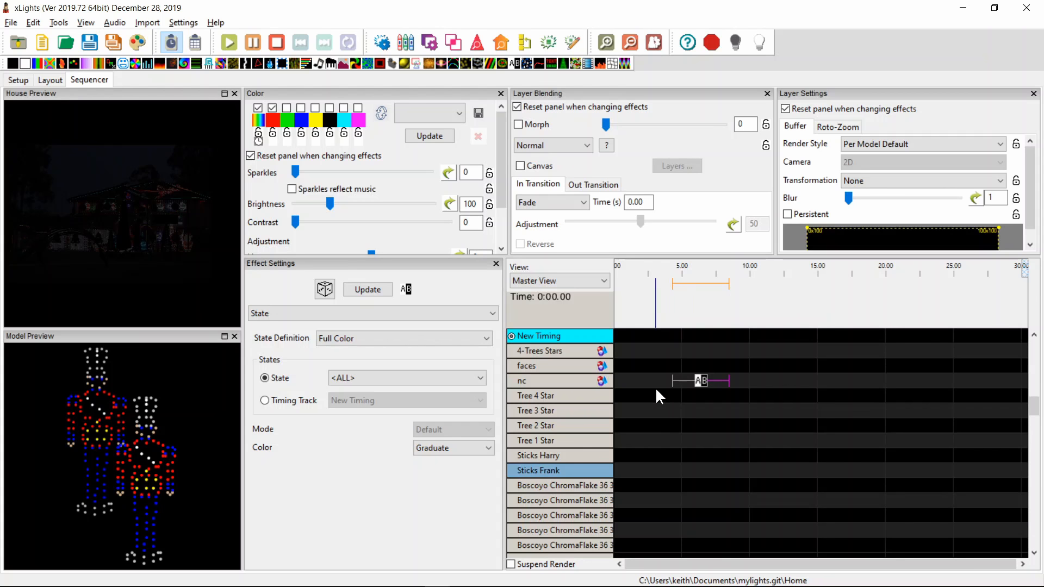
# Step: Expand the nc group into its toy soldier models and try the State effect with boots, ending on pants
pyautogui.doubleClick(555, 381)
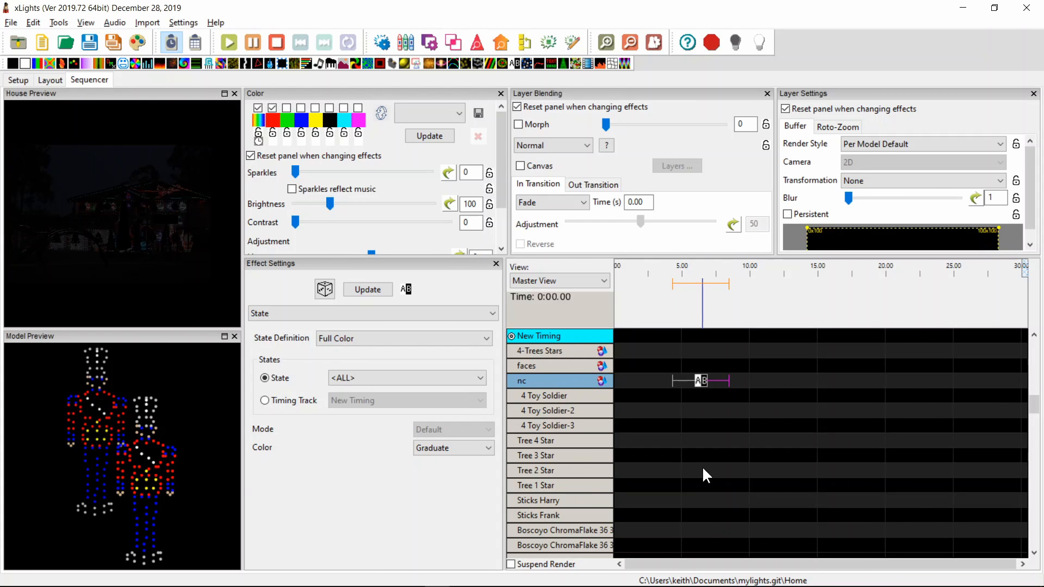
pyautogui.click(700, 387)
pyautogui.click(374, 377)
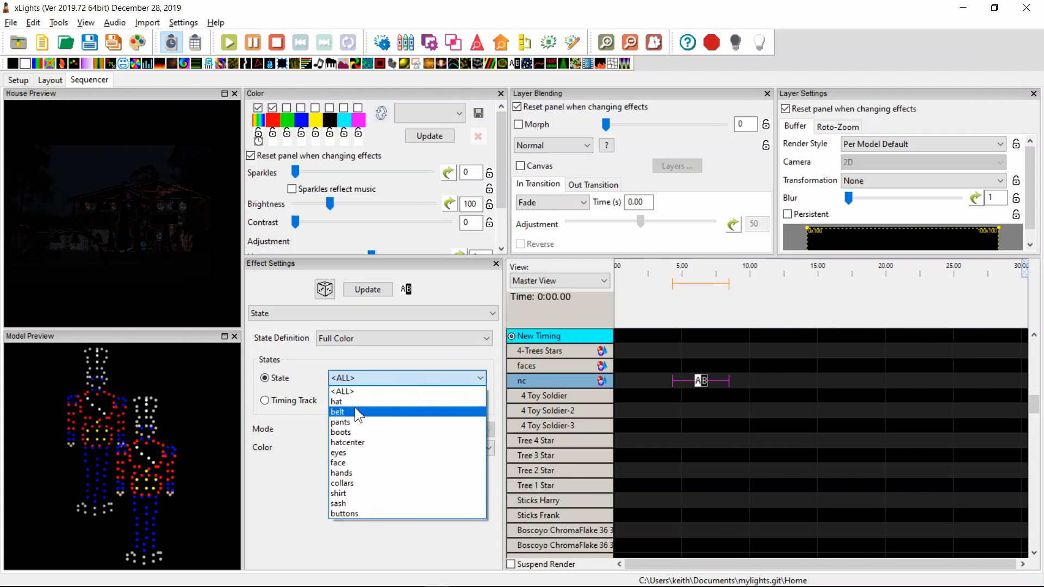
pyautogui.click(353, 428)
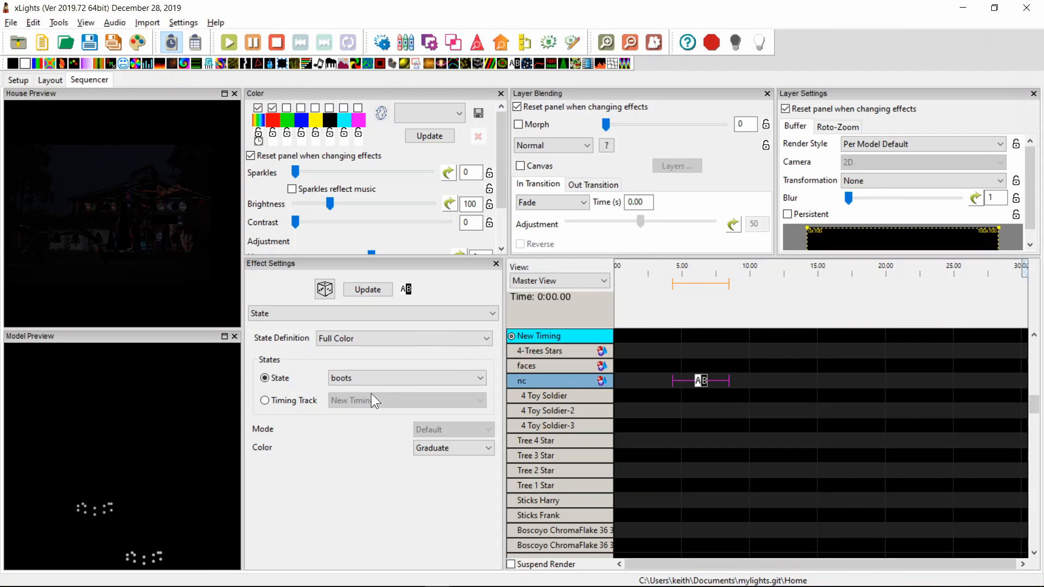
pyautogui.click(373, 383)
pyautogui.click(363, 419)
# Step: Switch to Notepad++ and highlight the 2019.71 line about support for negative polyline drops
pyautogui.hotkey('alt', 'Tab')
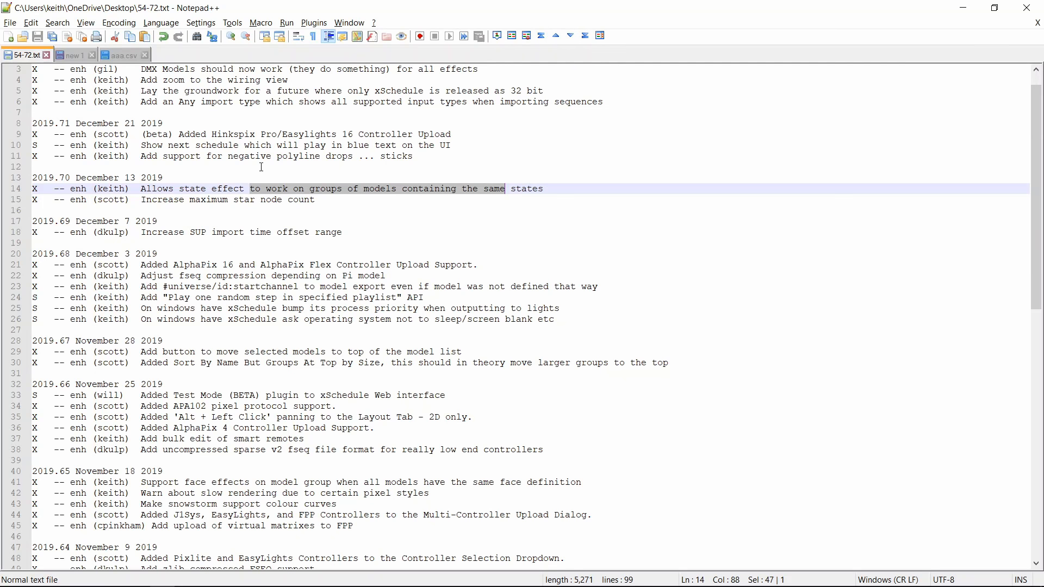
pyautogui.click(262, 167)
pyautogui.hotkey('shift', 'Up')
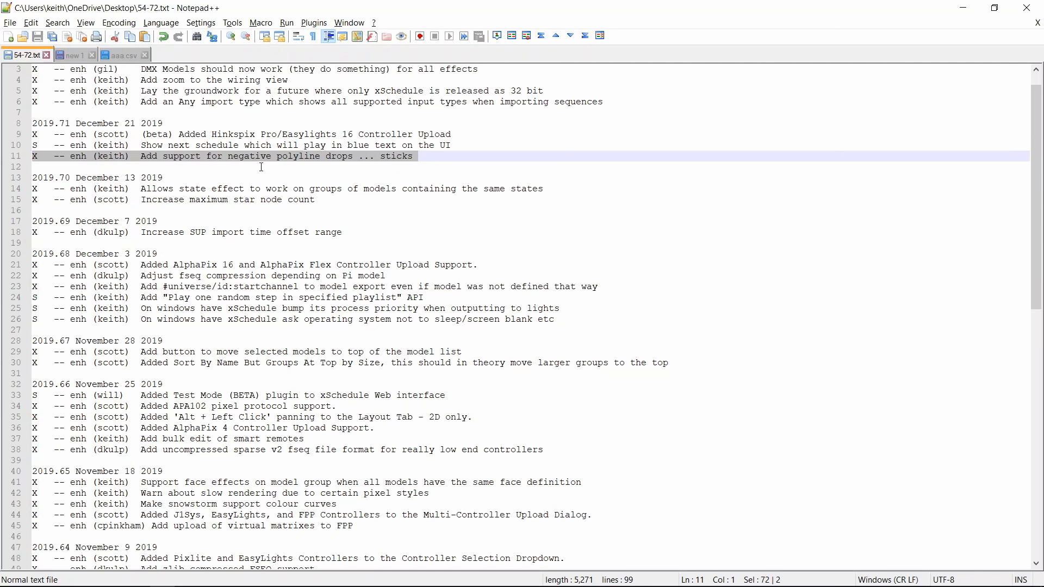
# Step: Return to the xLights layout and draw a Poly Line model with several points arching over the house roof
pyautogui.hotkey('alt', 'Tab')
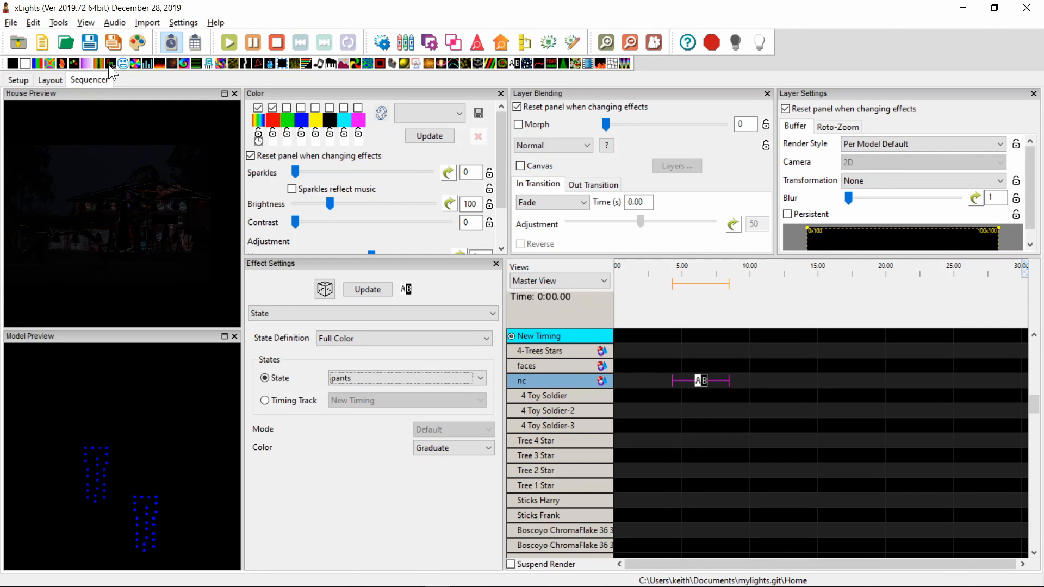
pyautogui.click(38, 81)
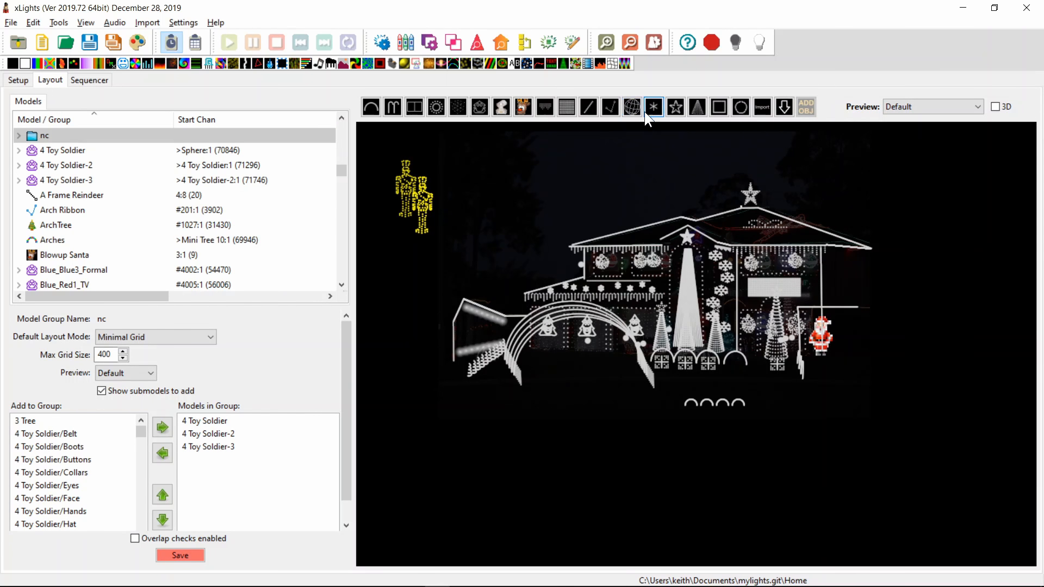
pyautogui.click(610, 107)
pyautogui.click(541, 176)
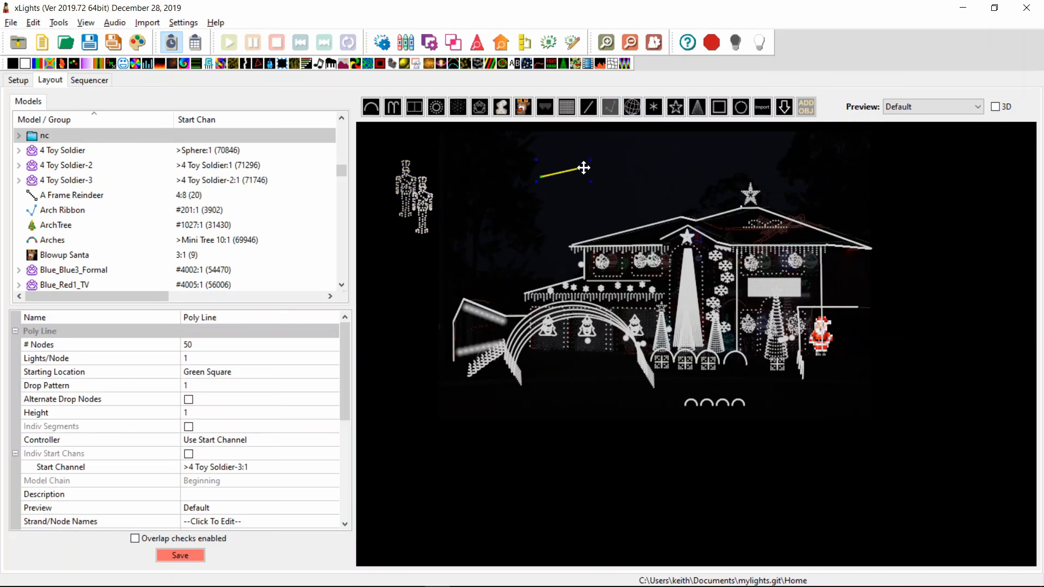
pyautogui.click(717, 146)
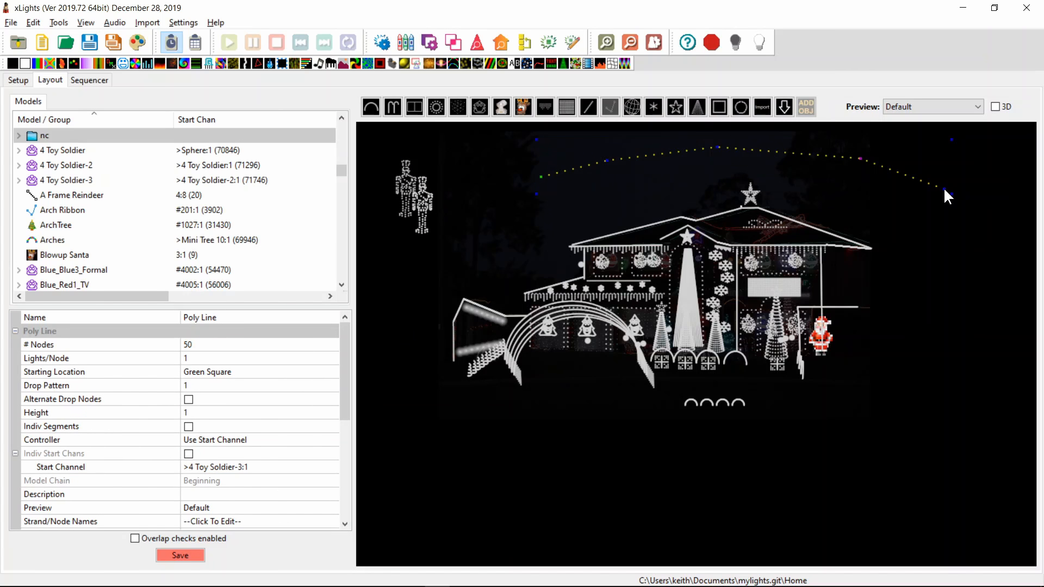
pyautogui.doubleClick(946, 195)
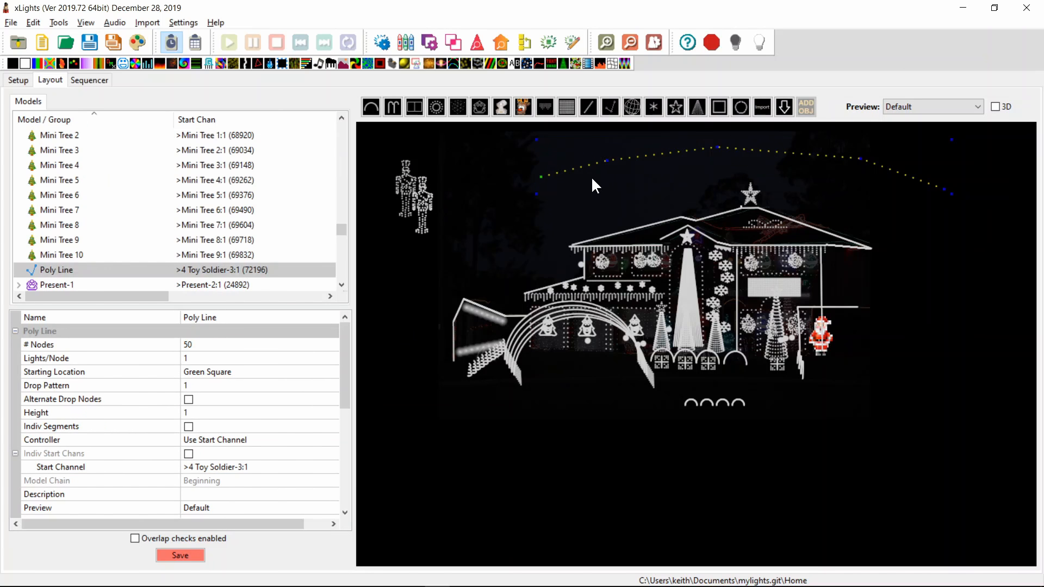
# Step: Set the Poly Line's drop pattern to 7, and change it to -7 to reverse the drops
pyautogui.click(199, 384)
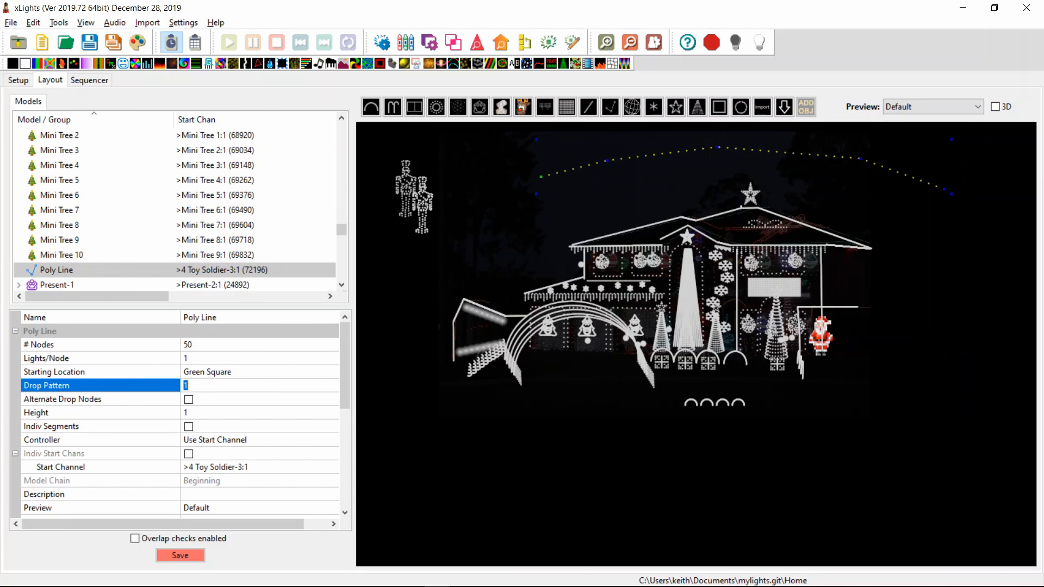
pyautogui.write('7')
pyautogui.press('Return')
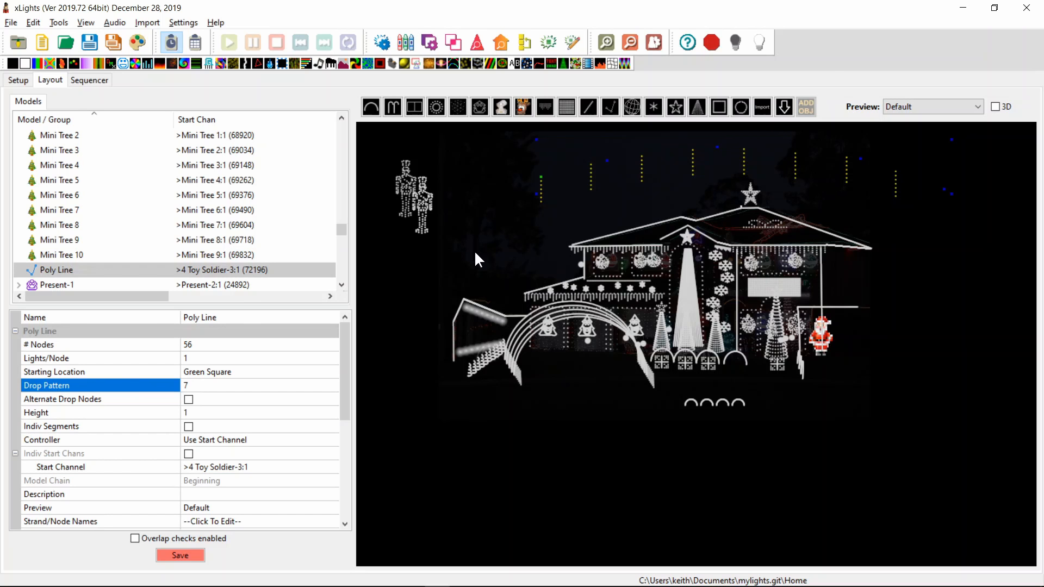
pyautogui.click(193, 383)
pyautogui.click(185, 385)
pyautogui.write('-')
pyautogui.press('Return')
# Step: Highlight the Notepad++ line about the next schedule in blue text and switch to xLights Scheduler to view the playlist schedules
pyautogui.hotkey('alt', 'Tab')
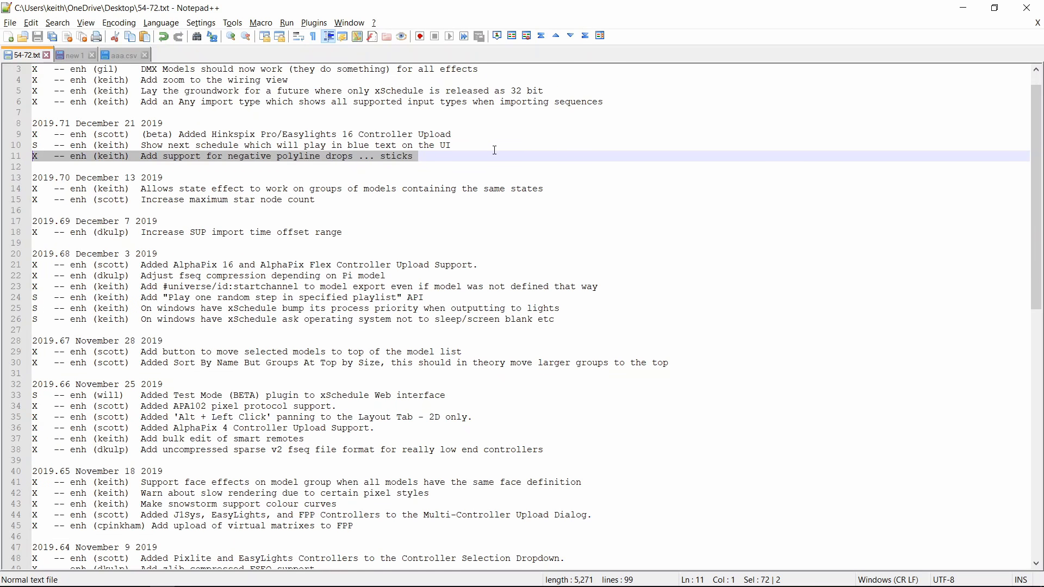
pyautogui.moveTo(487, 151); pyautogui.dragTo(38, 144)
pyautogui.hotkey('alt', 'Tab')
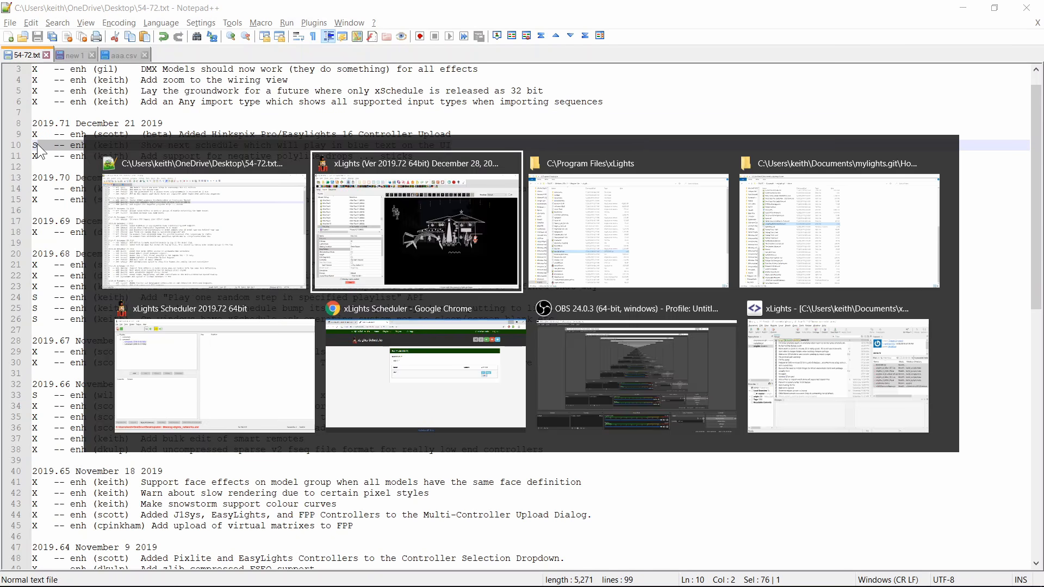
pyautogui.hotkey('alt', 'Tab')
pyautogui.hotkey('alt', 'Tab')
pyautogui.hotkey('alt', 'Tab')
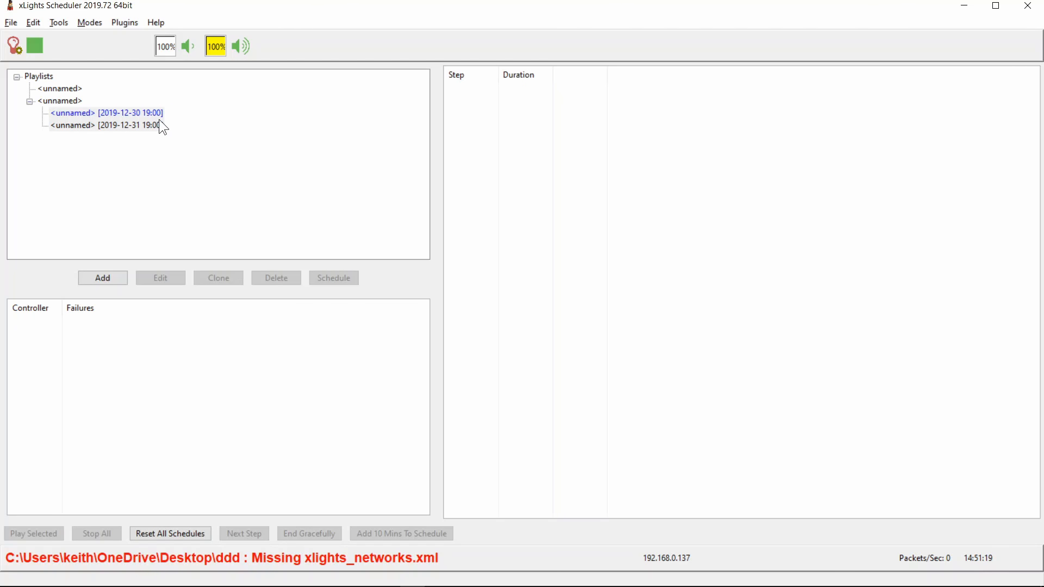
# Step: Return to Notepad++ and highlight the 2019.71 line about the beta Hinkspix Pro/Easylights 16 controller upload
pyautogui.hotkey('alt', 'Tab')
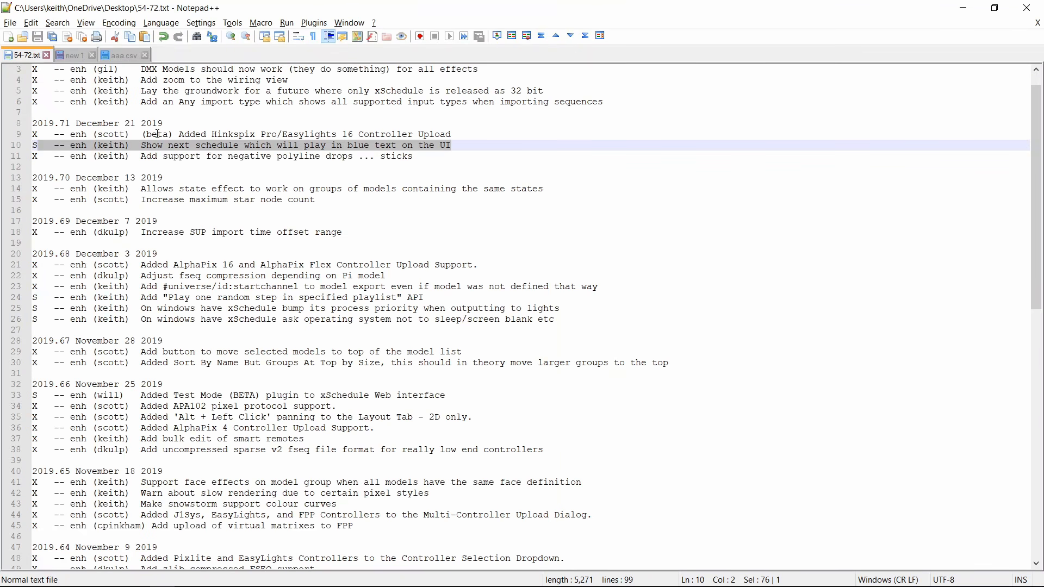
pyautogui.hotkey('shift', 'Up')
pyautogui.press('Down')
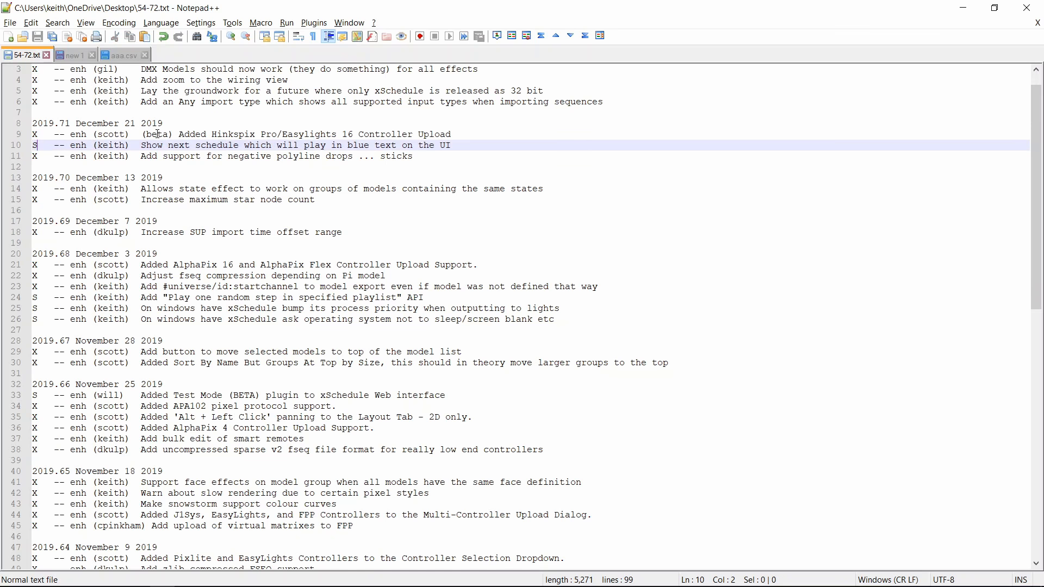
pyautogui.press('Up')
pyautogui.press('Down')
pyautogui.tripleClick(158, 134)
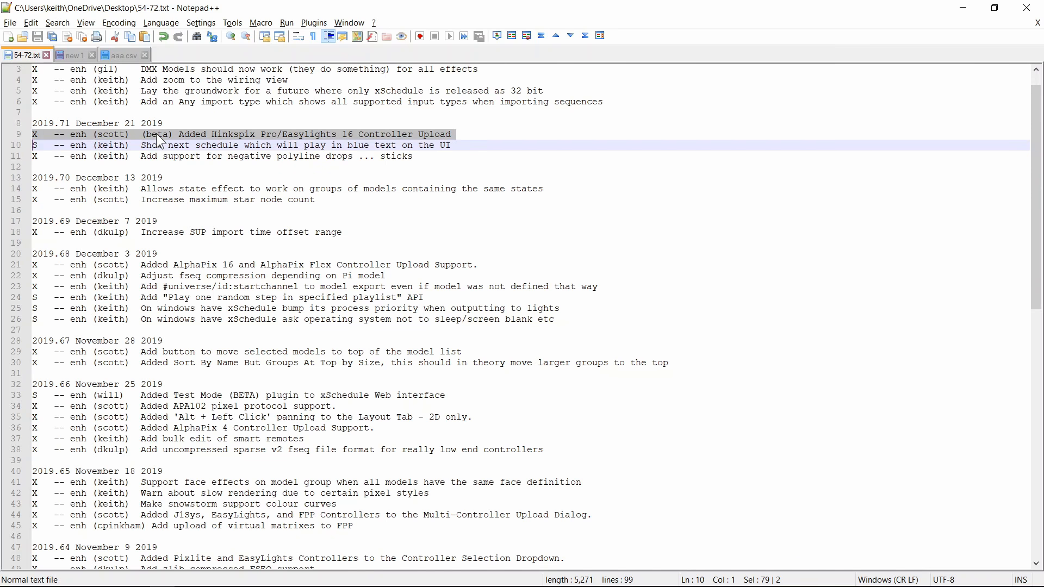
pyautogui.press('Down')
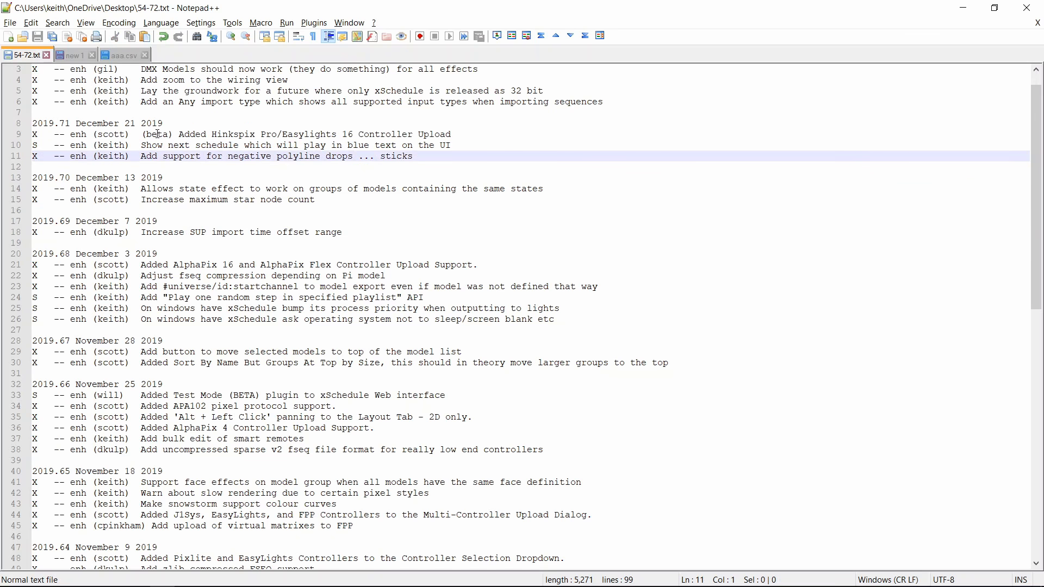
pyautogui.press('Up')
pyautogui.press('Up')
pyautogui.tripleClick(157, 134)
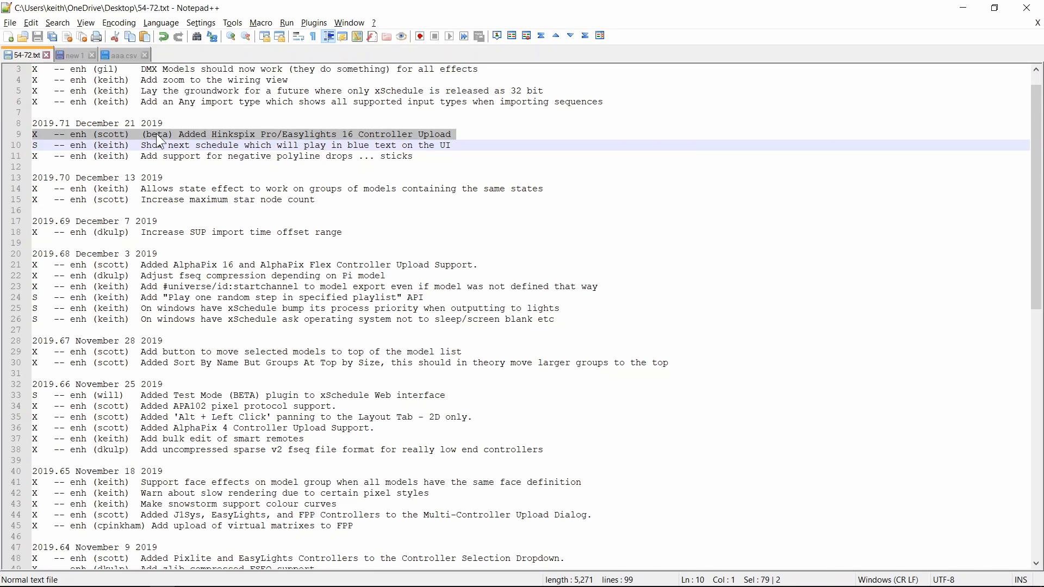
pyautogui.press('Down')
pyautogui.press('Up')
pyautogui.hotkey('shift', 'Up')
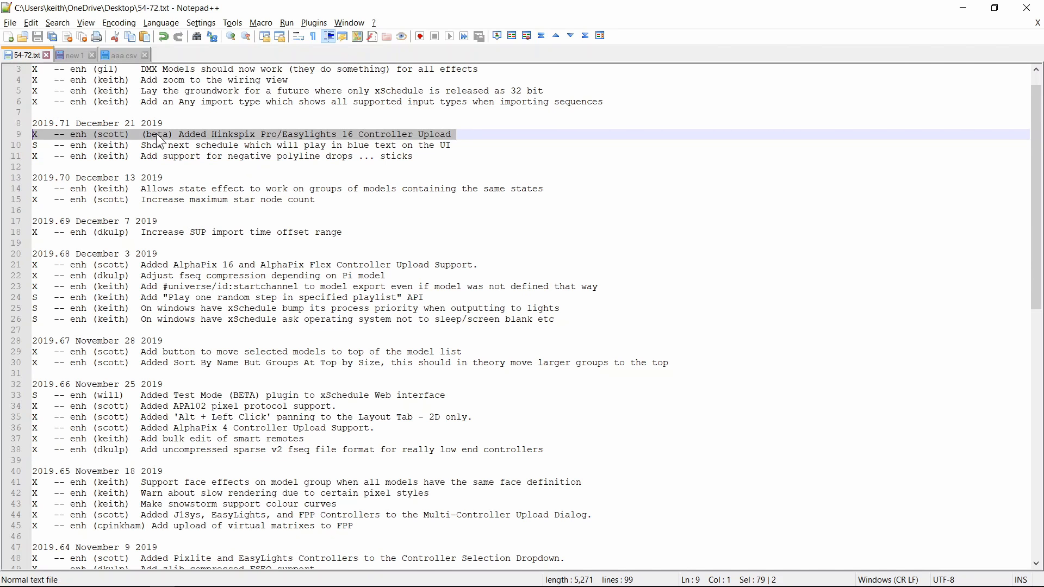
pyautogui.press('Down')
pyautogui.hotkey('shift', 'Up')
pyautogui.press('Down')
pyautogui.hotkey('shift', 'Up')
pyautogui.press('Down')
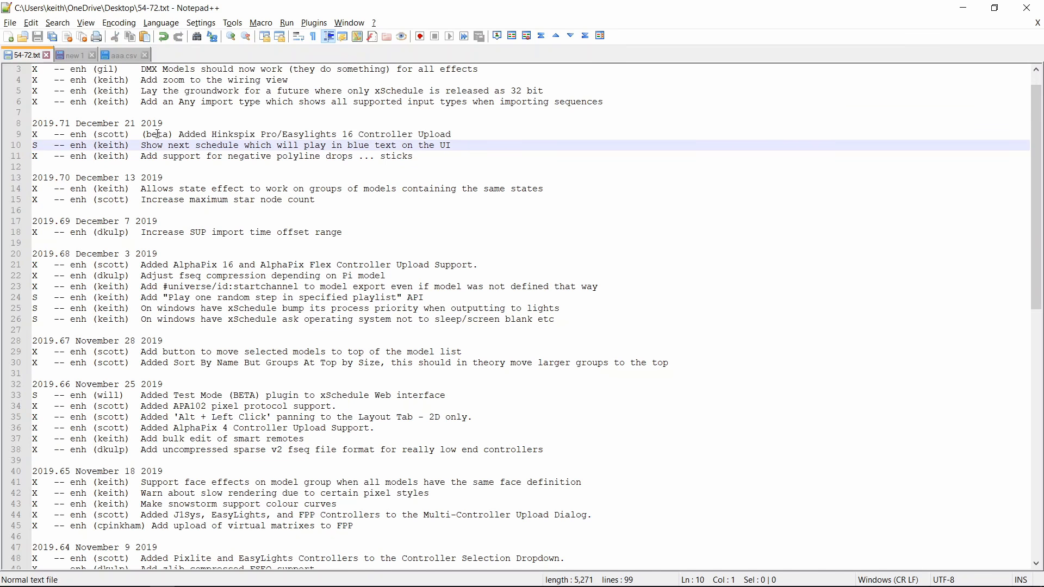
pyautogui.hotkey('shift', 'Up')
pyautogui.press('Down')
# Step: Highlight the 2019.72 line about the Any import type that shows all supported input types
pyautogui.scroll(1, 158, 134)
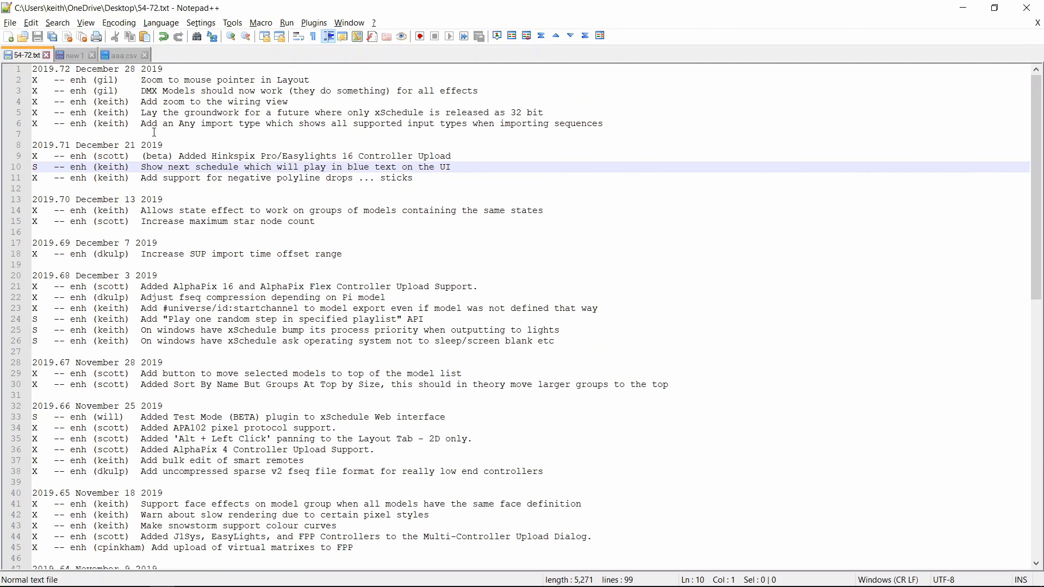
pyautogui.click(154, 133)
pyautogui.hotkey('shift', 'Up')
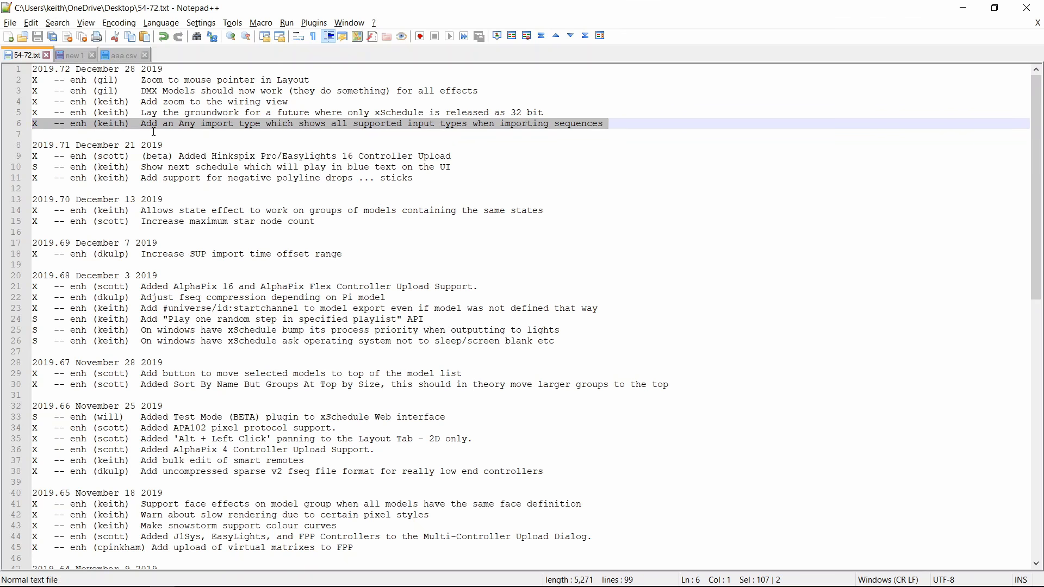
pyautogui.hotkey('shift', 'Down')
pyautogui.hotkey('shift', 'Up')
# Step: Switch to xLights, show the sequencer and open the file chooser for importing effects
pyautogui.hotkey('alt', 'Tab')
pyautogui.hotkey('alt', 'Tab')
pyautogui.hotkey('alt', 'Tab')
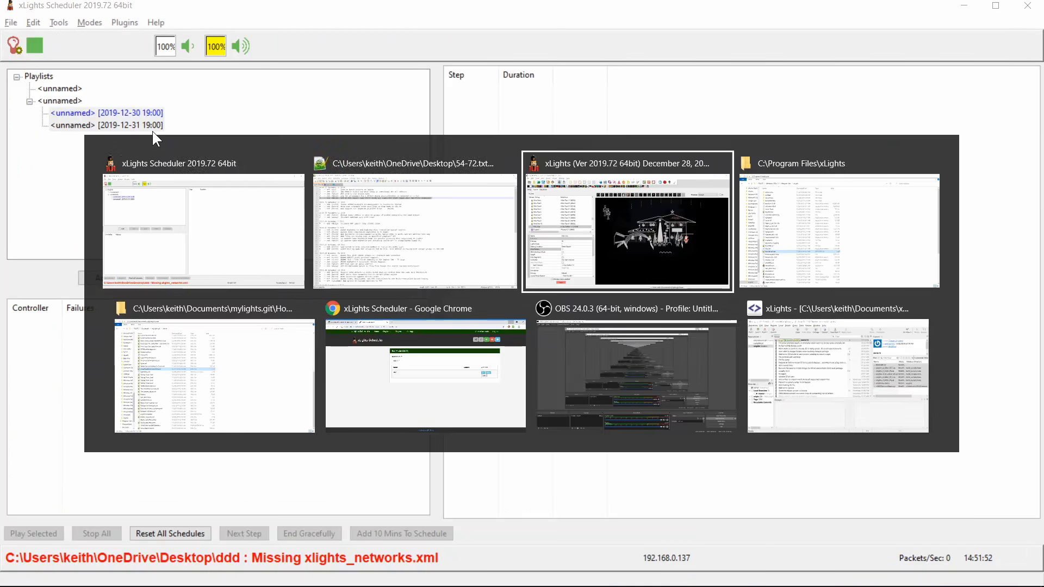
pyautogui.click(81, 79)
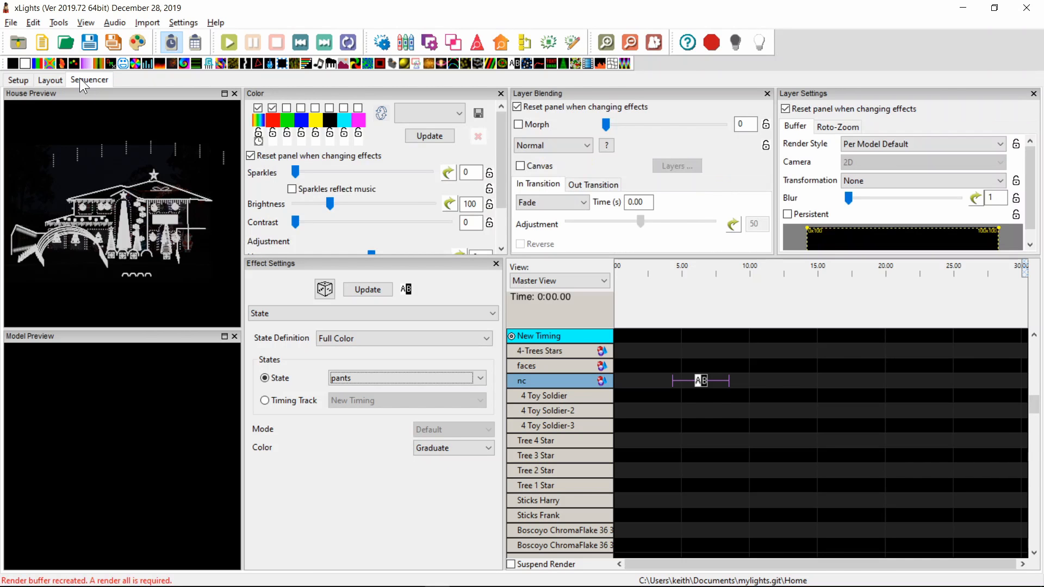
pyautogui.click(156, 25)
pyautogui.click(160, 38)
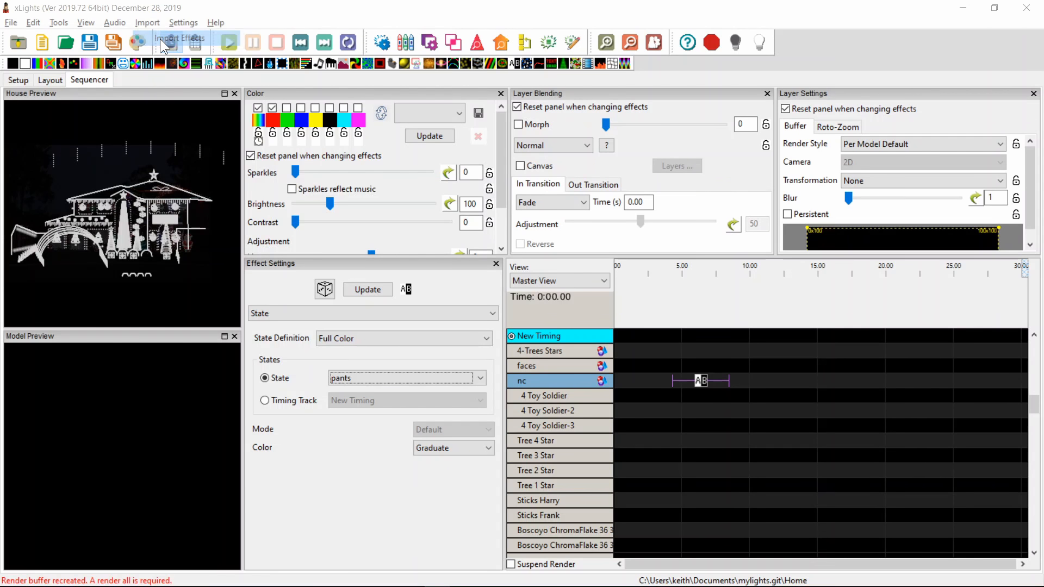
# Step: Examine the import file types, filtering by LOR S5 (*.loredit) and back to All, and cancel the import
pyautogui.click(298, 313)
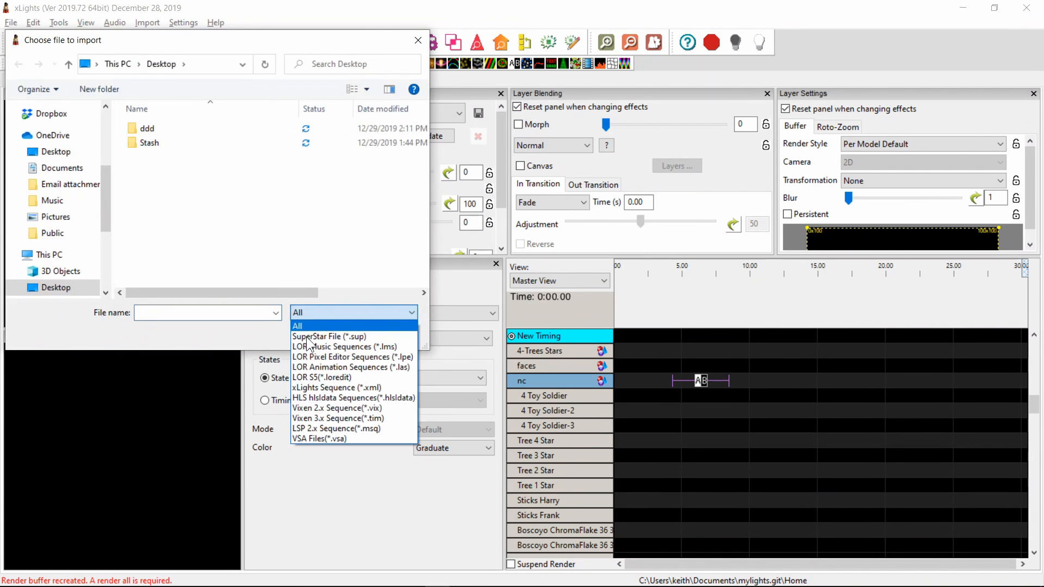
pyautogui.click(321, 377)
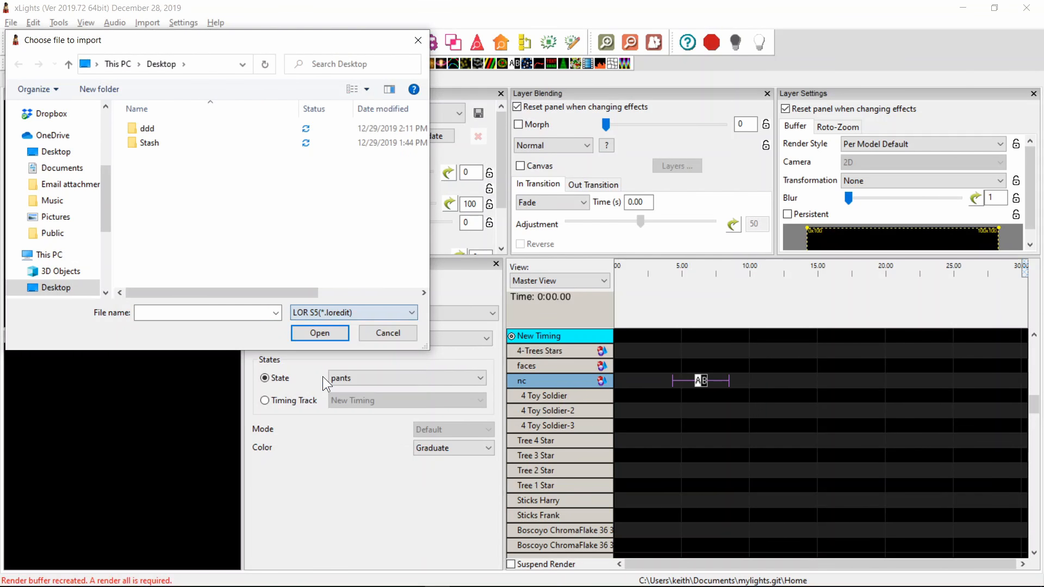
pyautogui.click(324, 312)
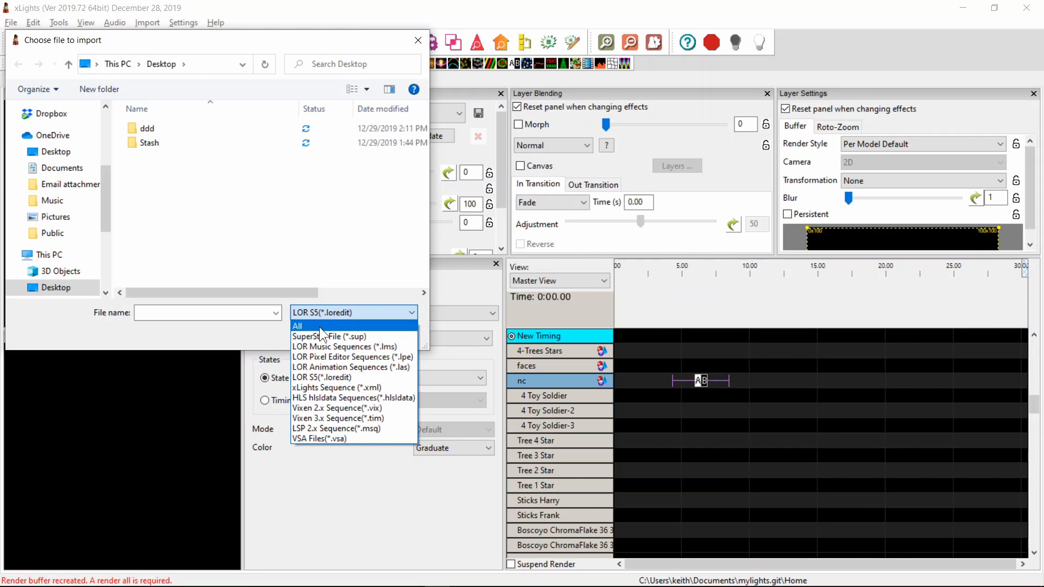
pyautogui.click(320, 328)
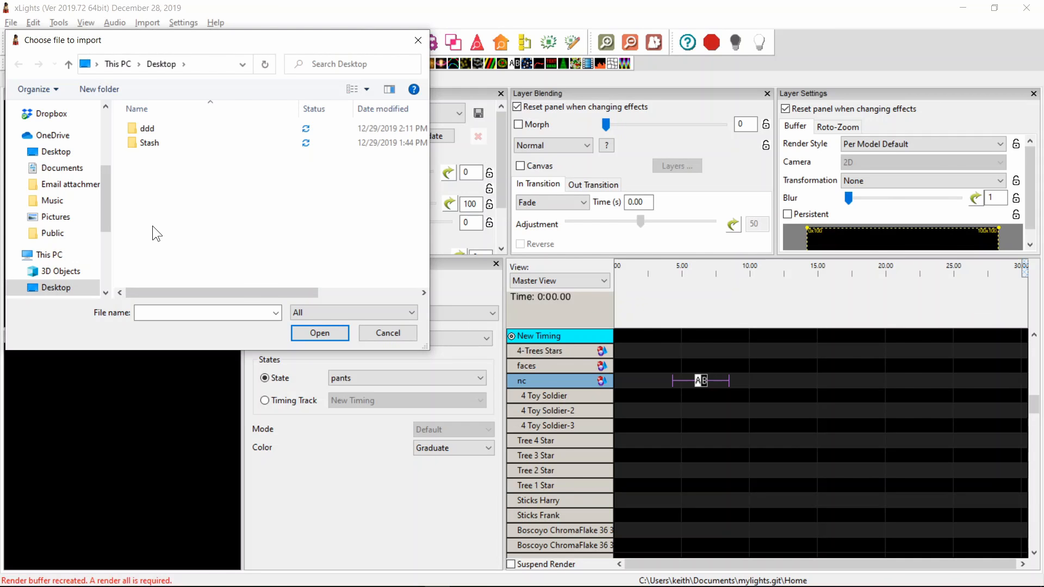
pyautogui.click(312, 311)
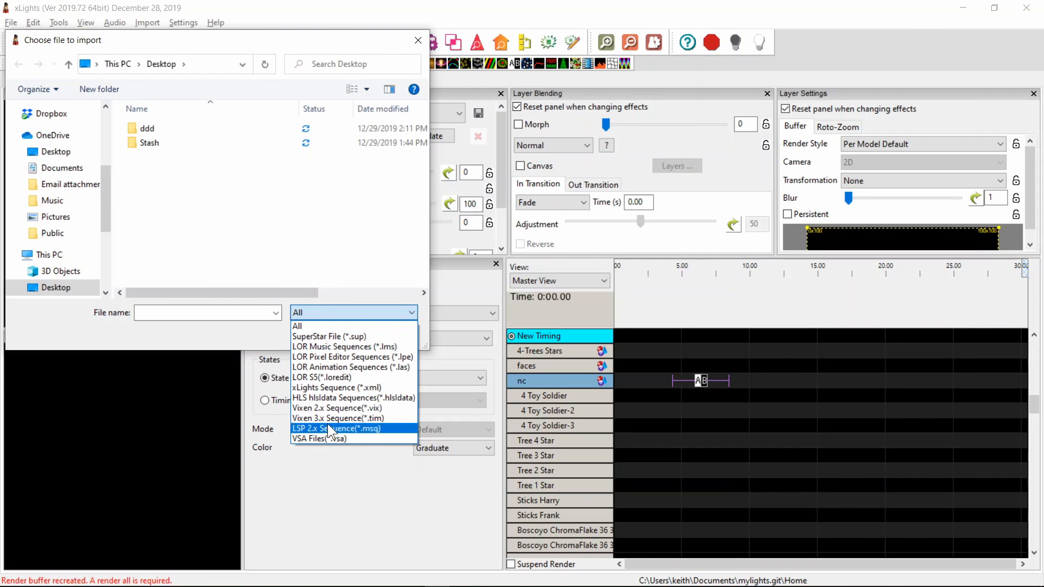
pyautogui.click(285, 321)
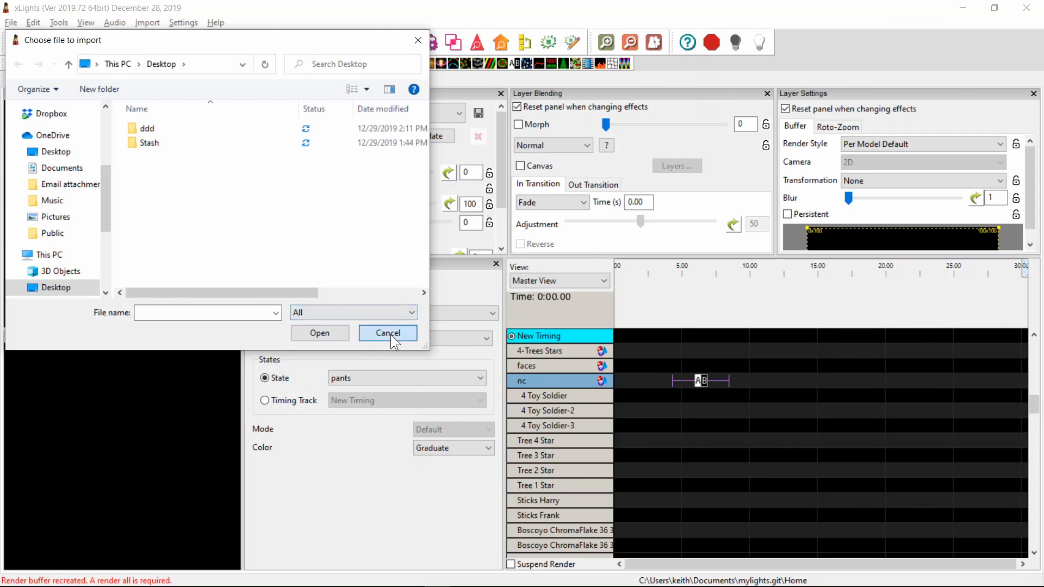
pyautogui.click(390, 335)
# Step: Return to Notepad++ and highlight the 2019.72 line about laying the groundwork for releasing only xSchedule as 32 bit
pyautogui.hotkey('alt', 'Tab')
pyautogui.hotkey('alt', 'Tab')
pyautogui.press('Tab')
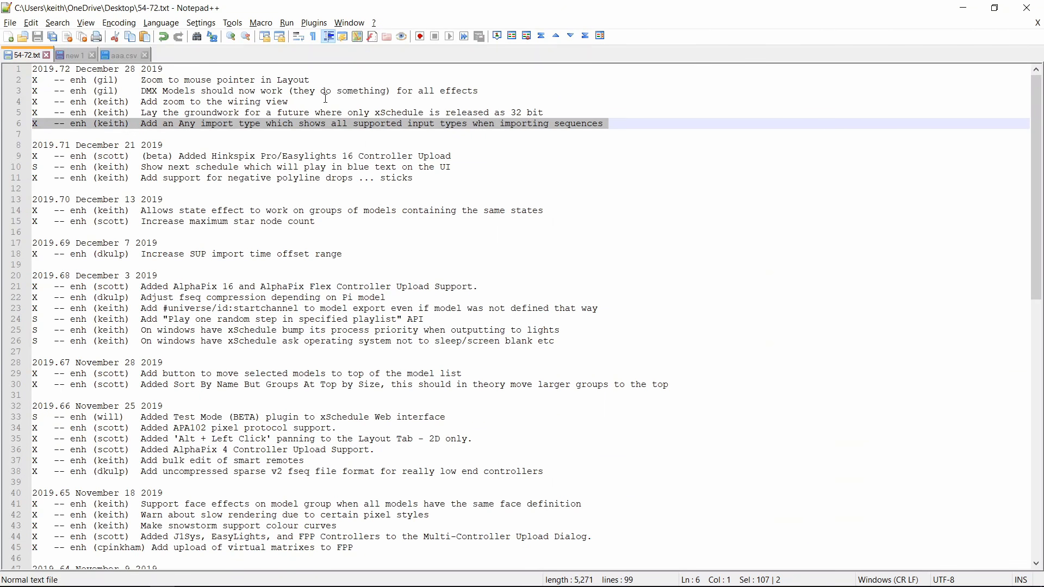
pyautogui.press('Up')
pyautogui.press('Up')
pyautogui.press('Down')
pyautogui.hotkey('shift', 'Down')
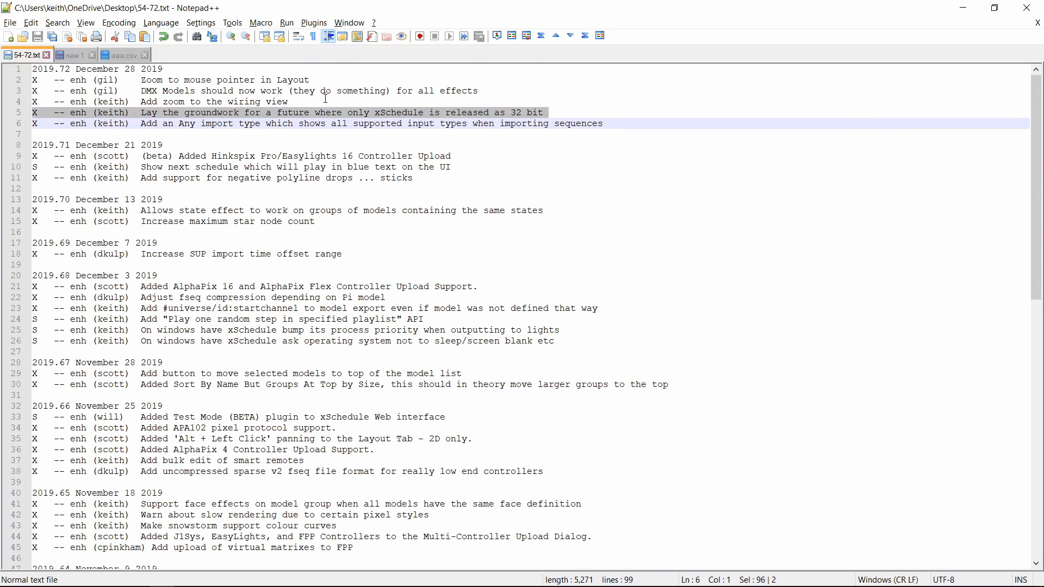
pyautogui.press('Down')
pyautogui.press('Up')
pyautogui.hotkey('shift', 'Up')
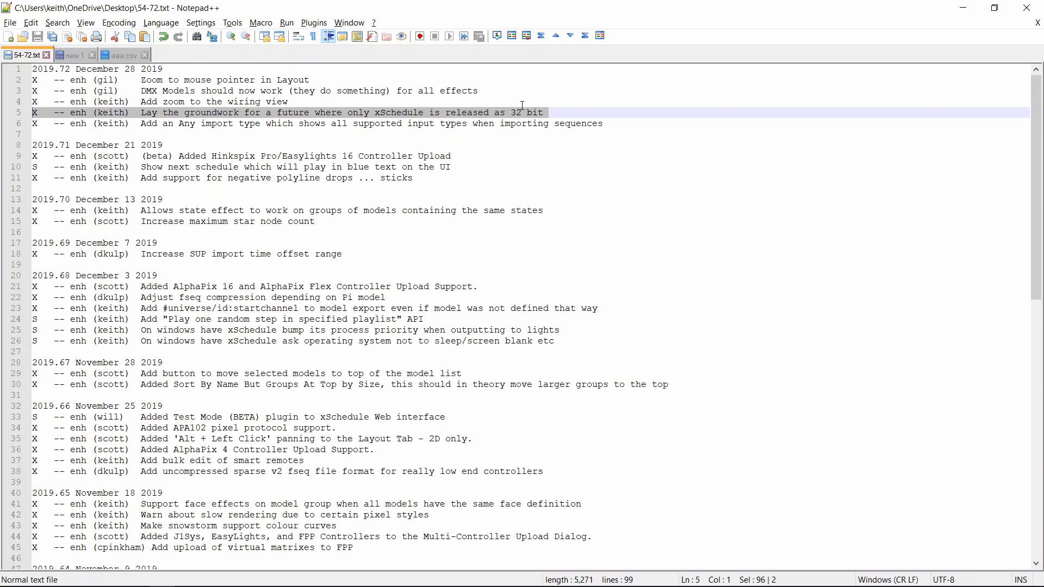
pyautogui.click(557, 110)
pyautogui.press('Right')
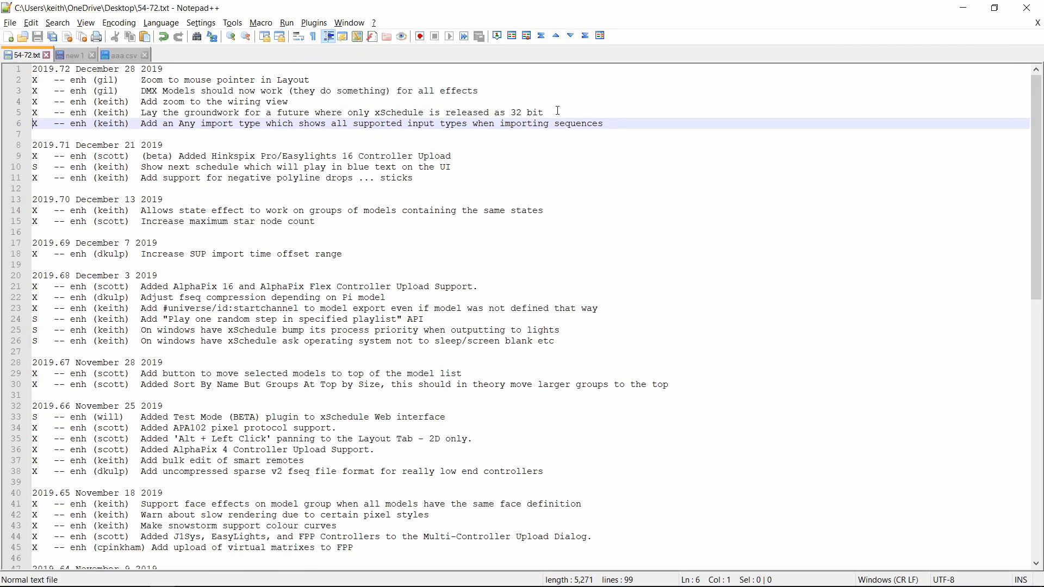
pyautogui.press('Up')
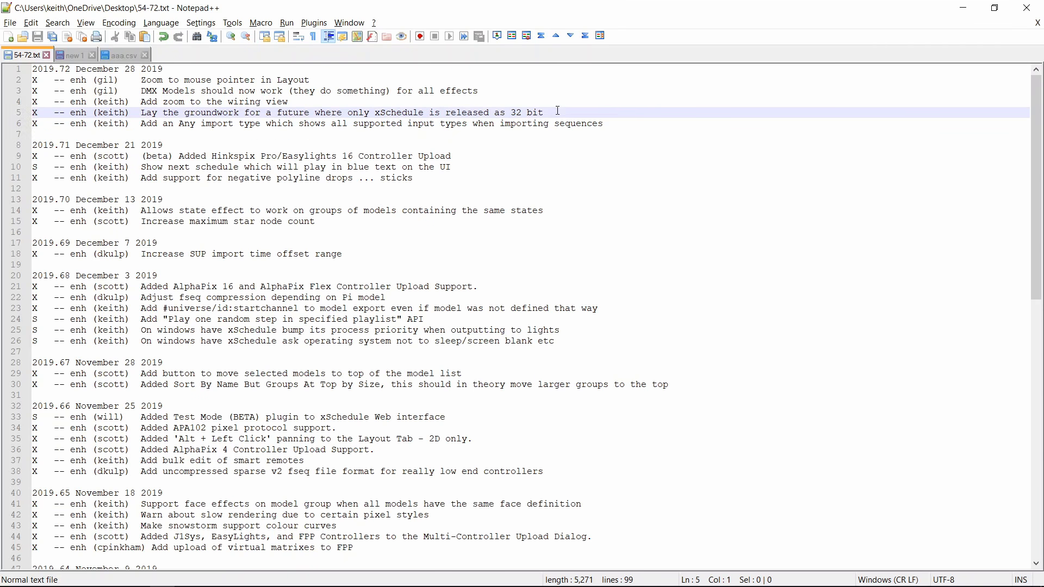
pyautogui.hotkey('shift', 'Down')
pyautogui.press('Down')
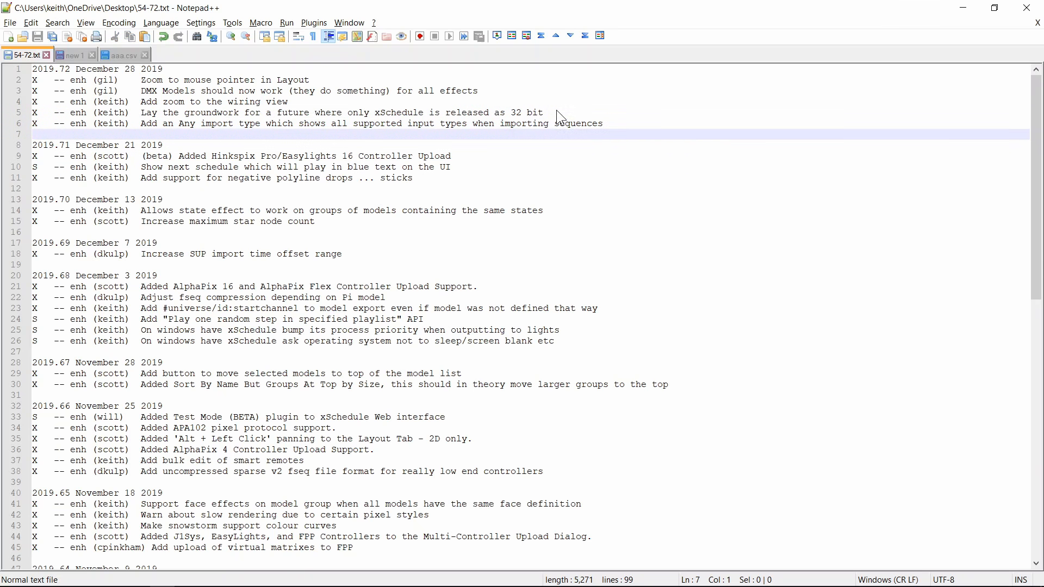
pyautogui.press('Up')
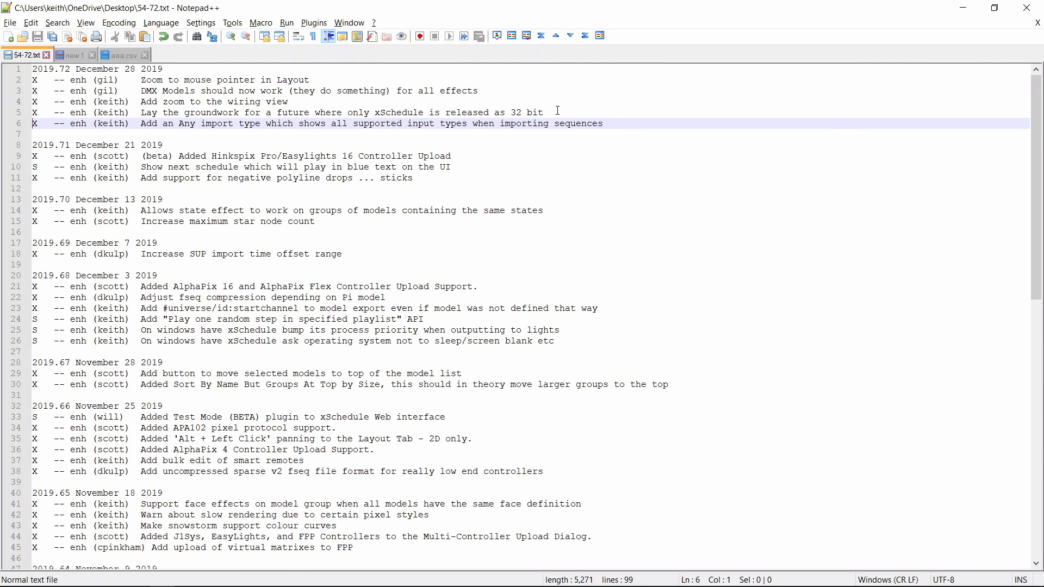
pyautogui.hotkey('shift', 'Up')
pyautogui.press('Down')
pyautogui.tripleClick(558, 110)
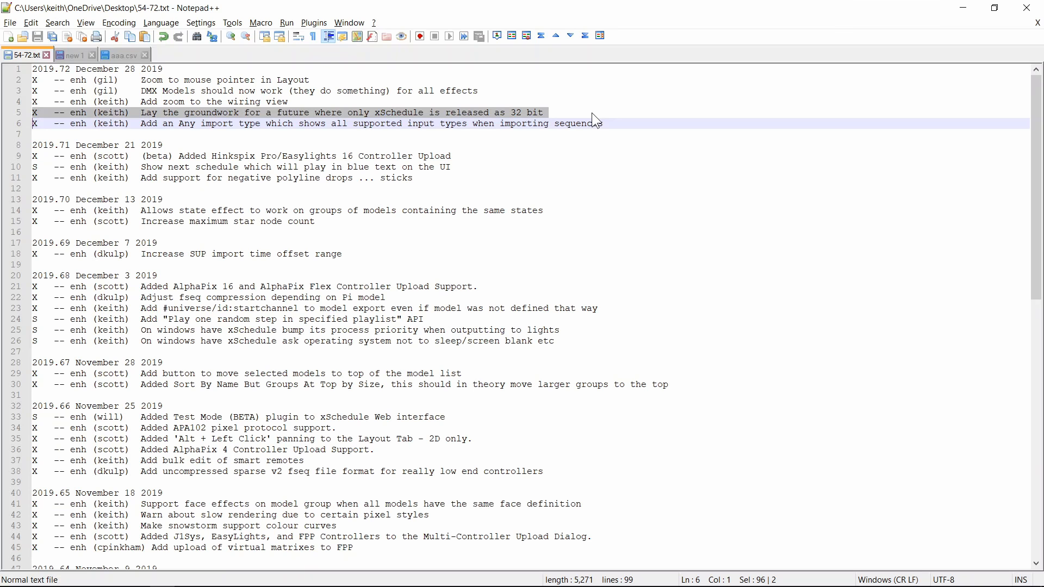
pyautogui.press('Down')
pyautogui.press('Up')
pyautogui.hotkey('shift', 'Up')
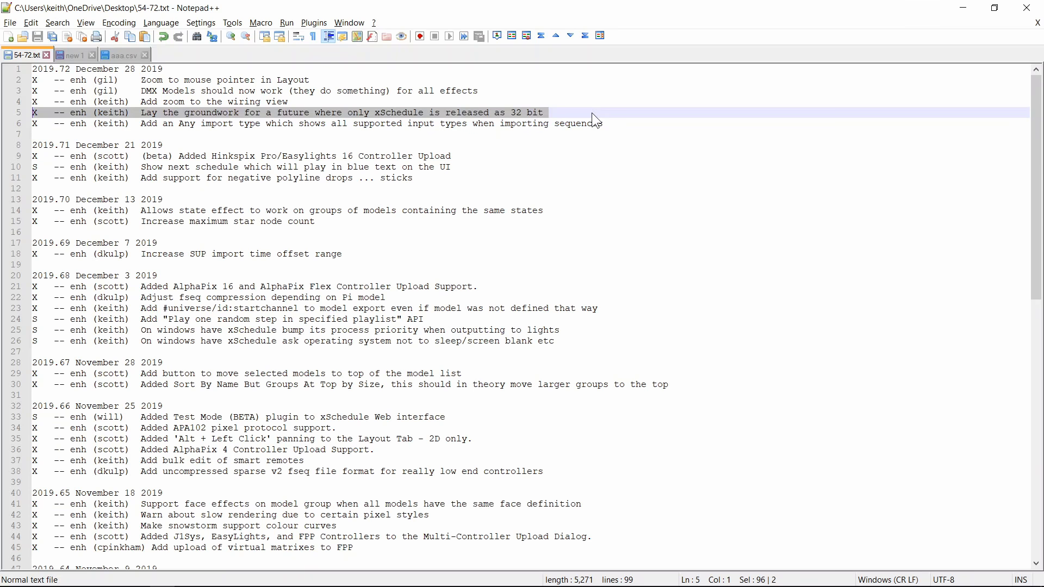
pyautogui.press('Down')
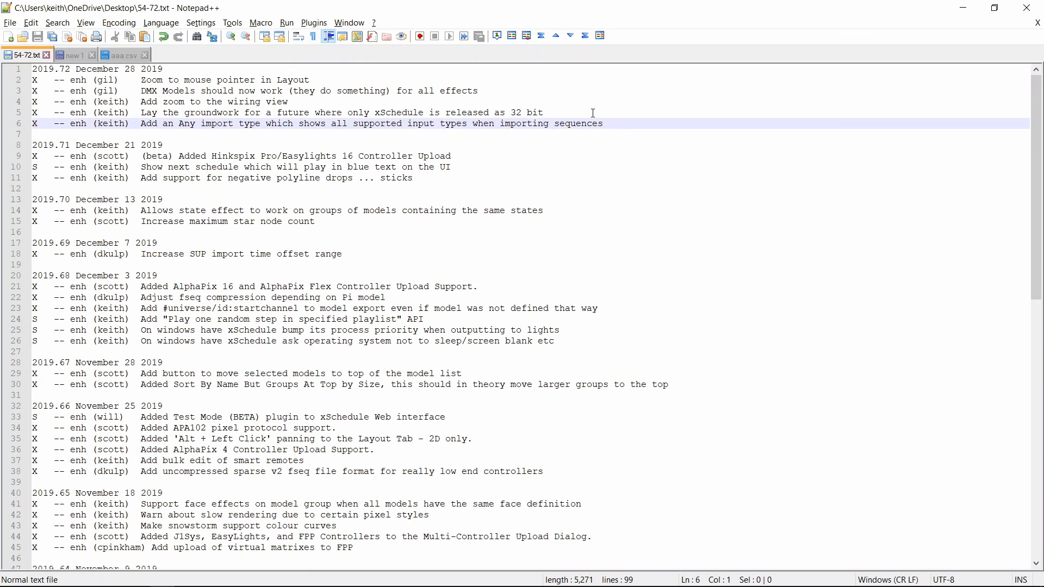
pyautogui.hotkey('shift', 'Up')
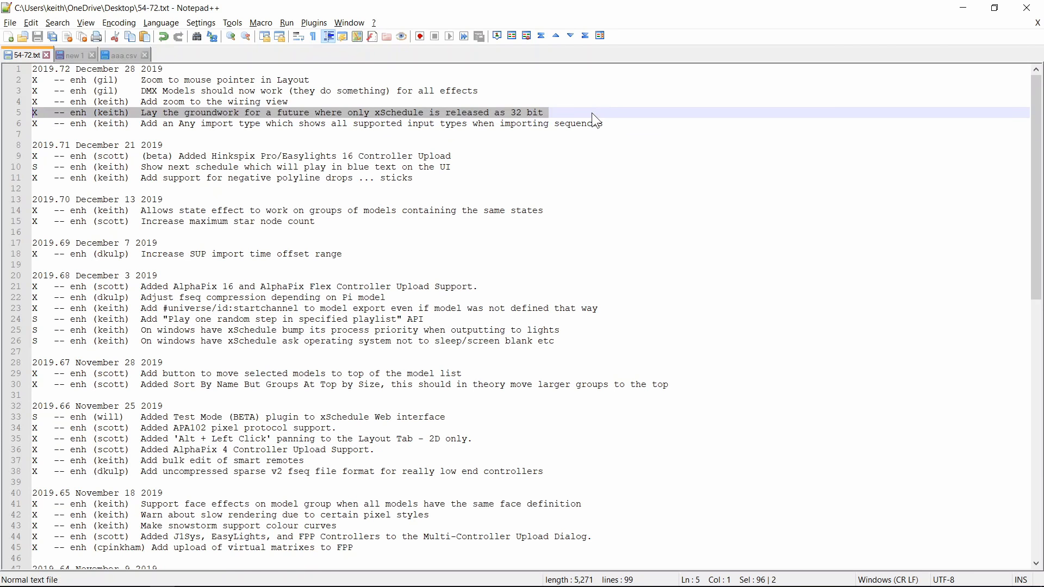
pyautogui.press('Left')
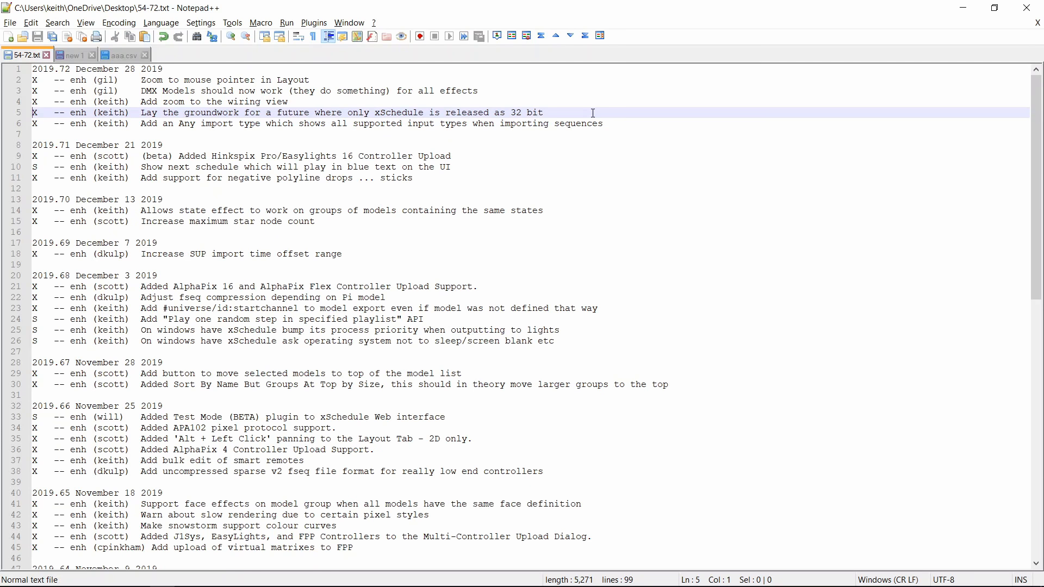
pyautogui.press('Down')
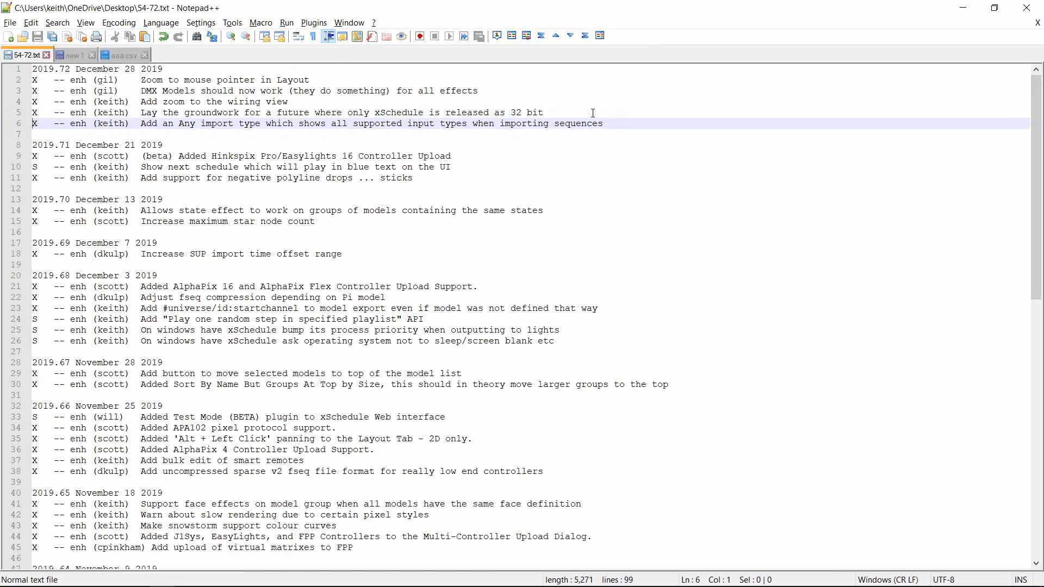
pyautogui.hotkey('shift', 'Up')
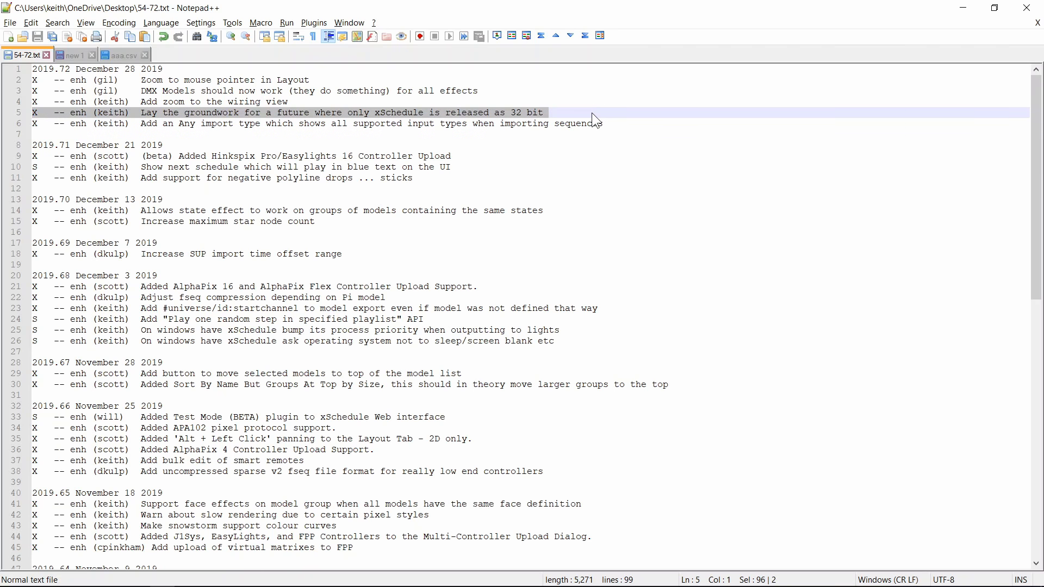
# Step: Highlight the 2019.72 line about adding zoom to the wiring view and switch to xLights
pyautogui.press('Down')
pyautogui.press('Up')
pyautogui.hotkey('shift', 'Up')
pyautogui.hotkey('alt', 'Tab')
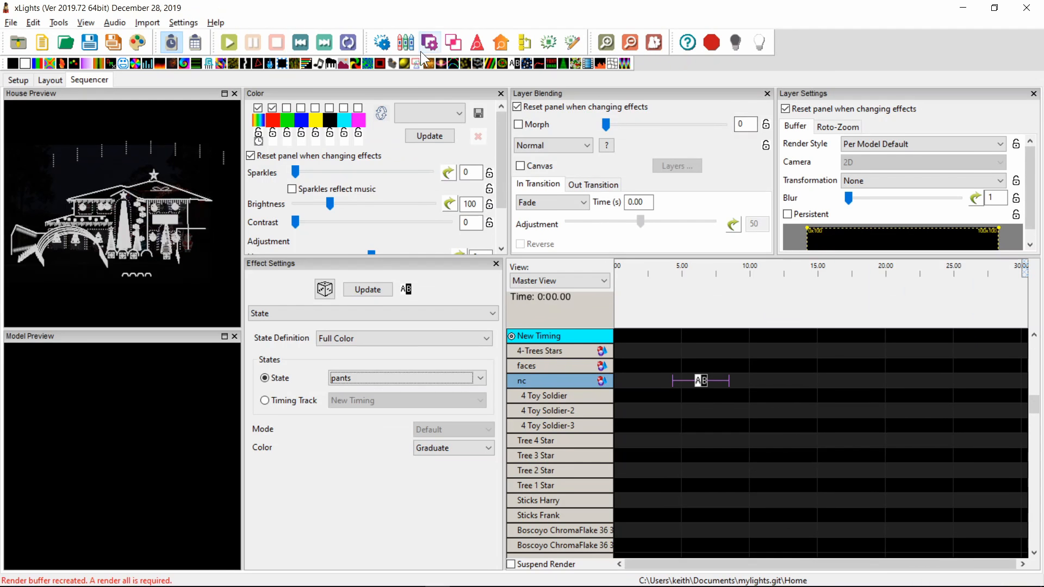
# Step: In the layout, select the Red_Red2_TV custom model and open its wiring view
pyautogui.click(48, 81)
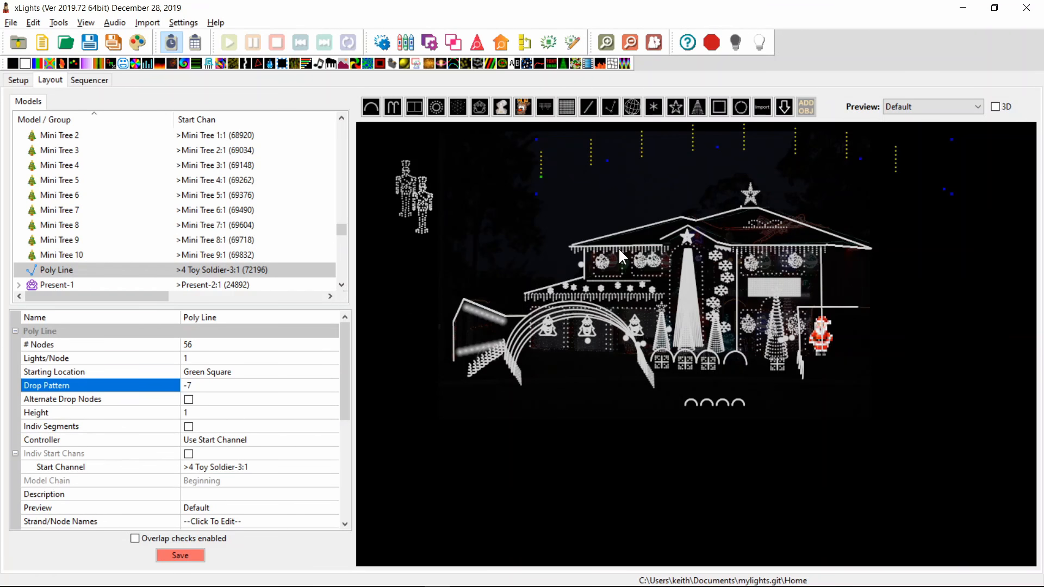
pyautogui.rightClick(642, 258)
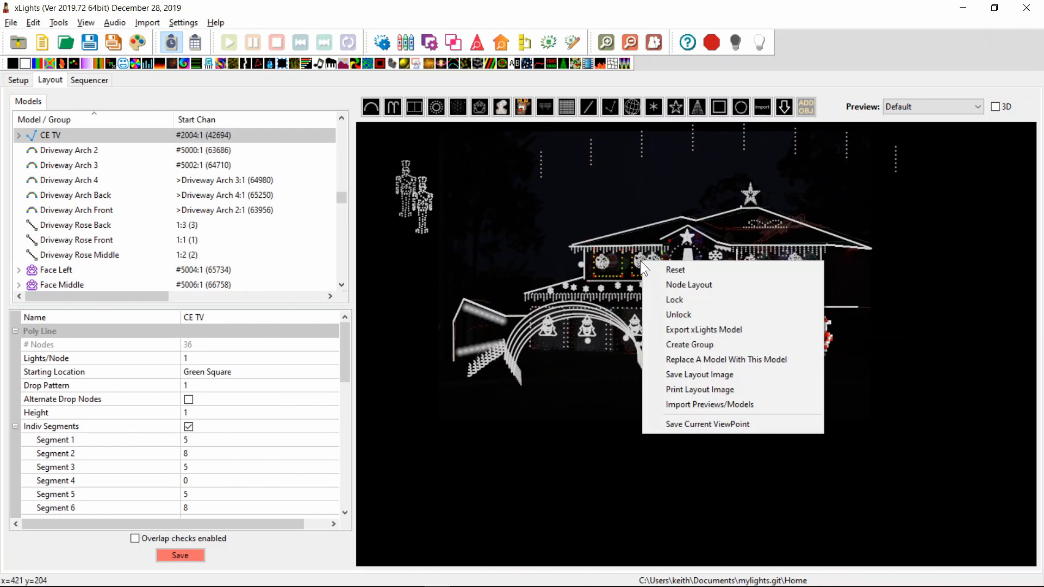
pyautogui.click(641, 260)
pyautogui.rightClick(641, 260)
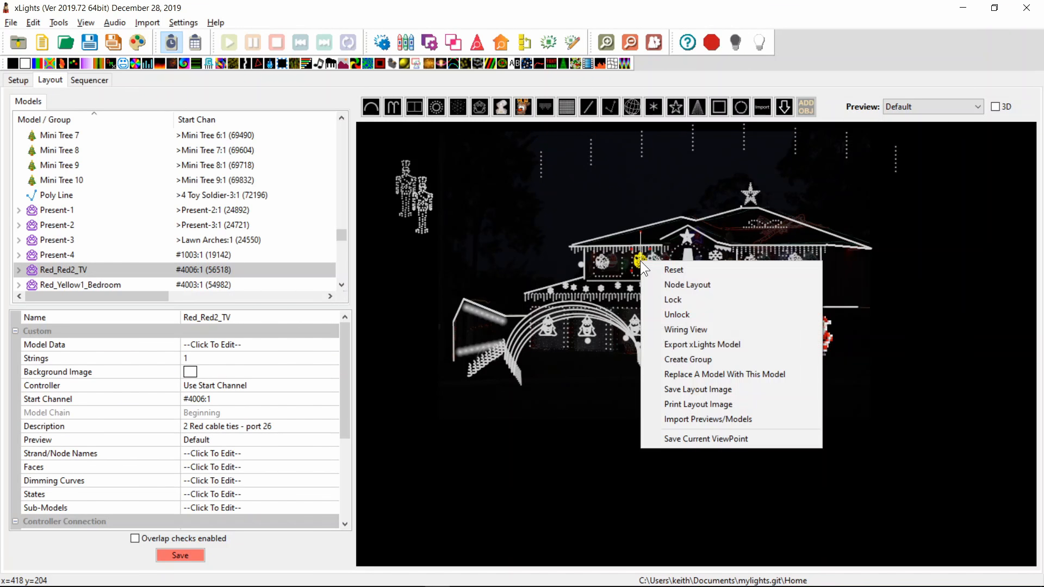
pyautogui.click(680, 332)
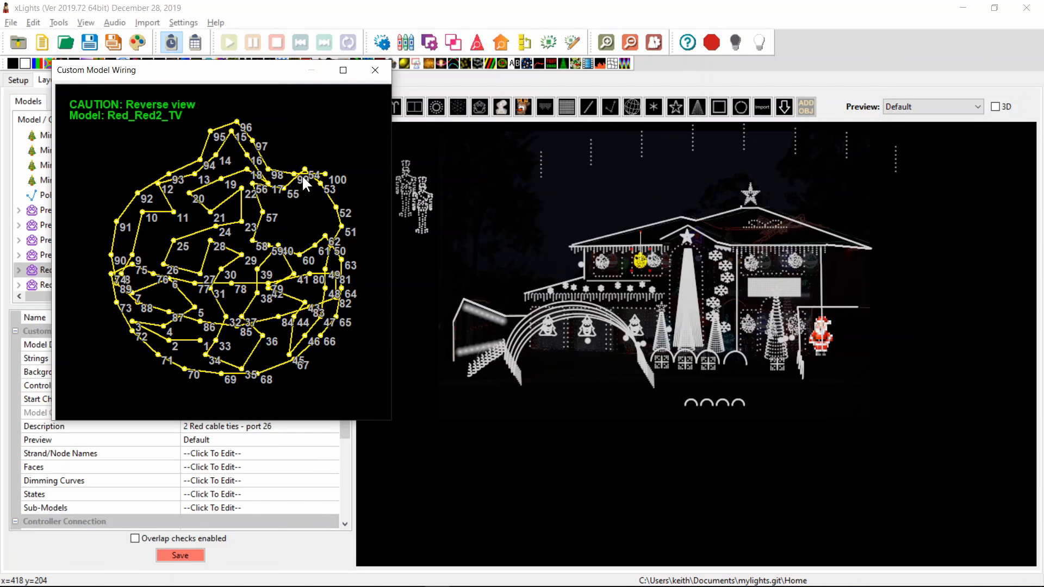
# Step: Zoom in and out around different nodes of the Red_Red2_TV wiring diagram to examine the numbered wiring up close
pyautogui.scroll(5, 303, 178)
pyautogui.scroll(4, 303, 178)
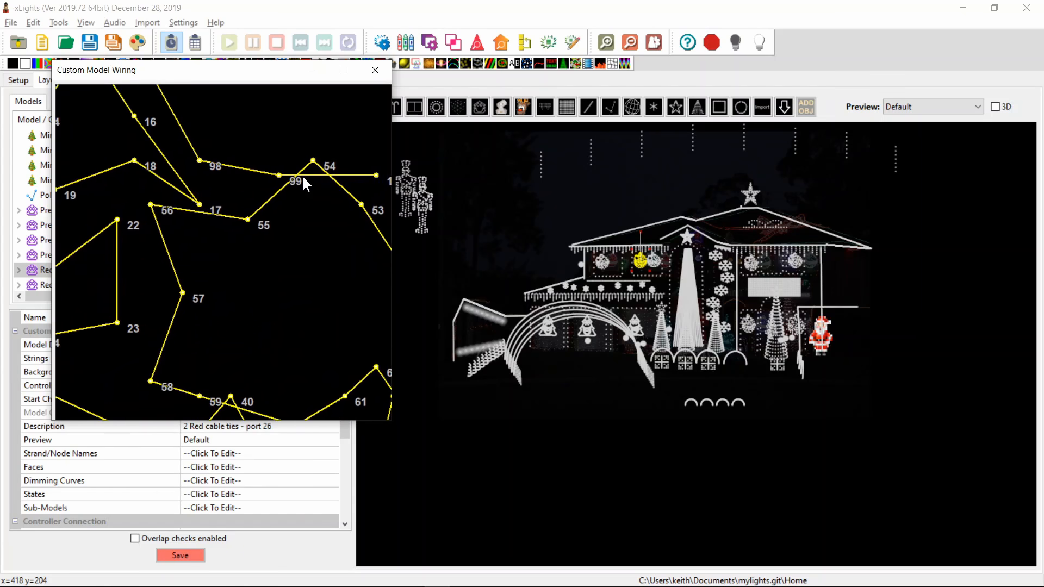
pyautogui.scroll(1, 303, 178)
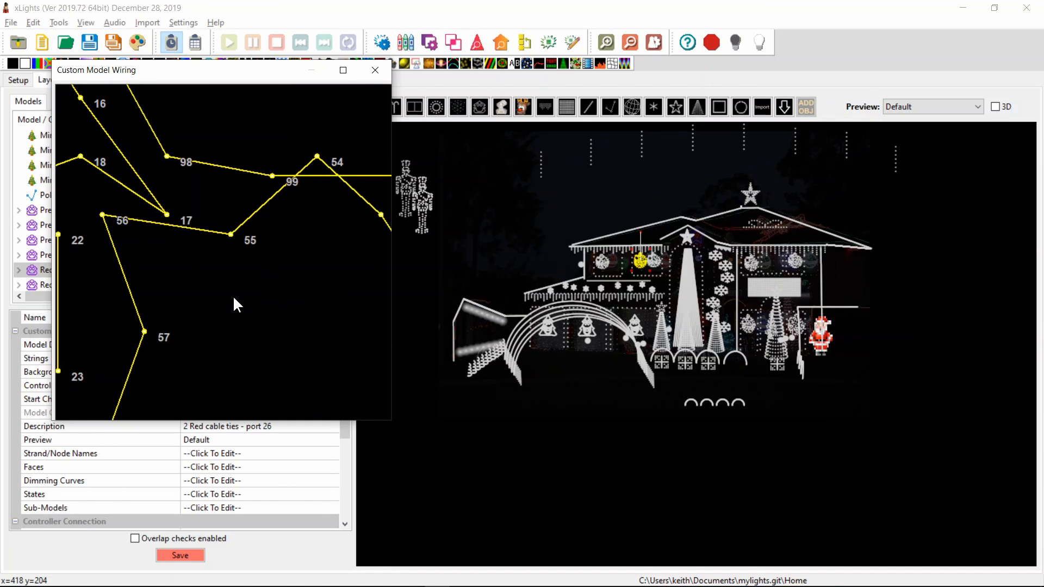
pyautogui.scroll(-4, 233, 298)
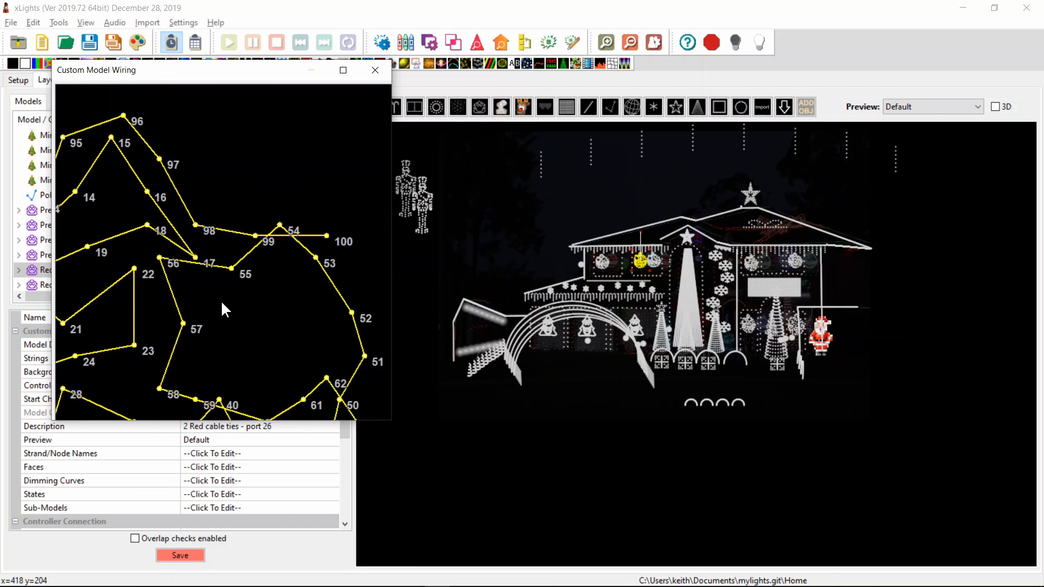
pyautogui.scroll(-1, 222, 303)
pyautogui.scroll(3, 86, 168)
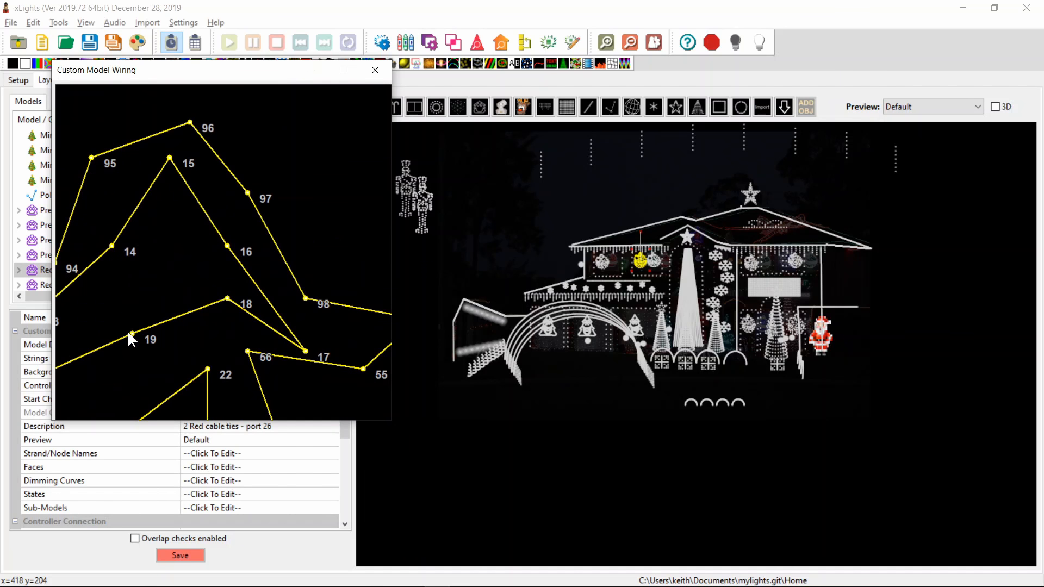
pyautogui.scroll(1, 127, 330)
pyautogui.scroll(-2, 127, 330)
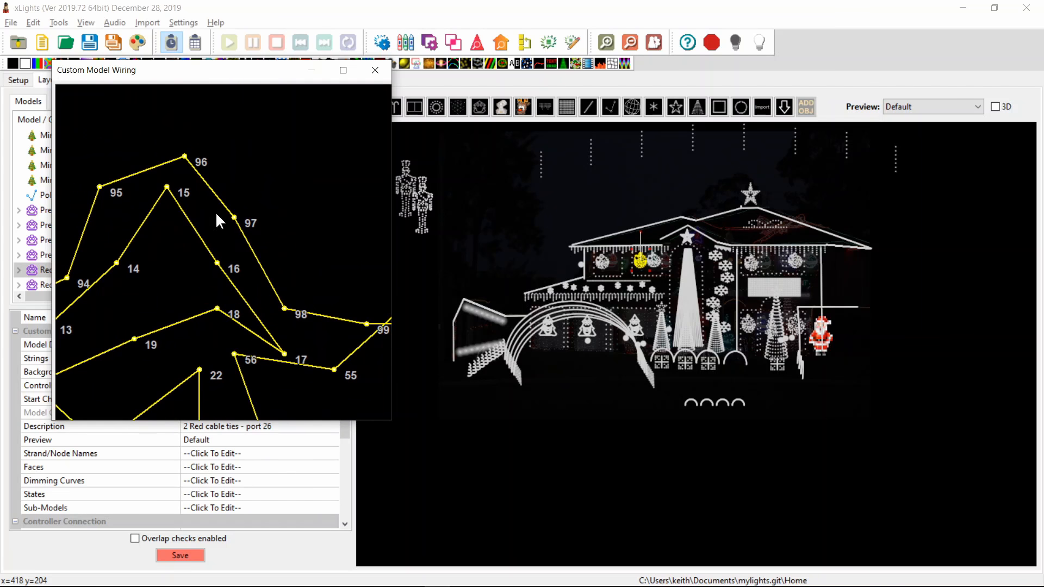
pyautogui.scroll(-5, 311, 141)
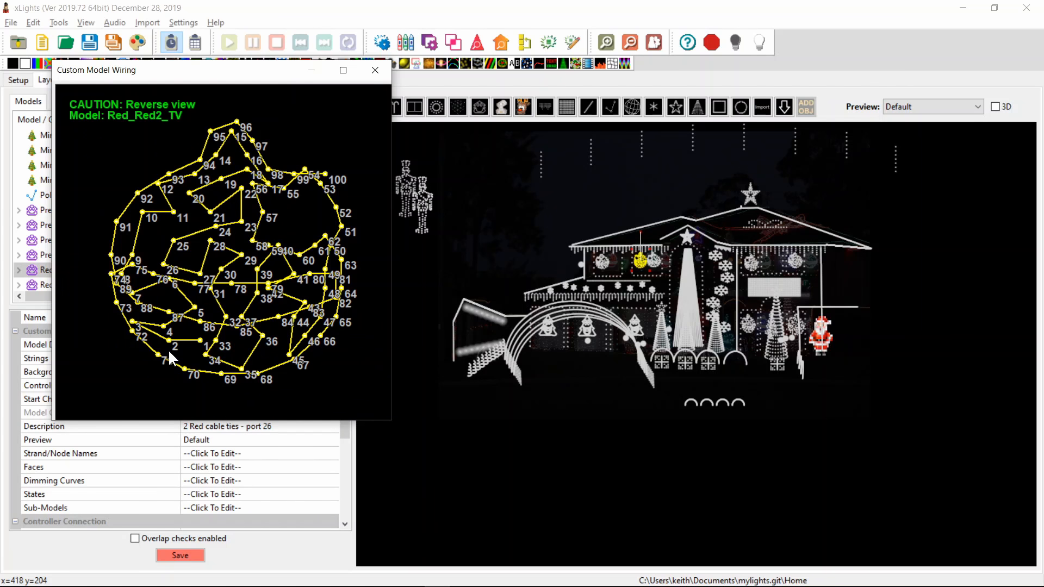
pyautogui.scroll(3, 166, 341)
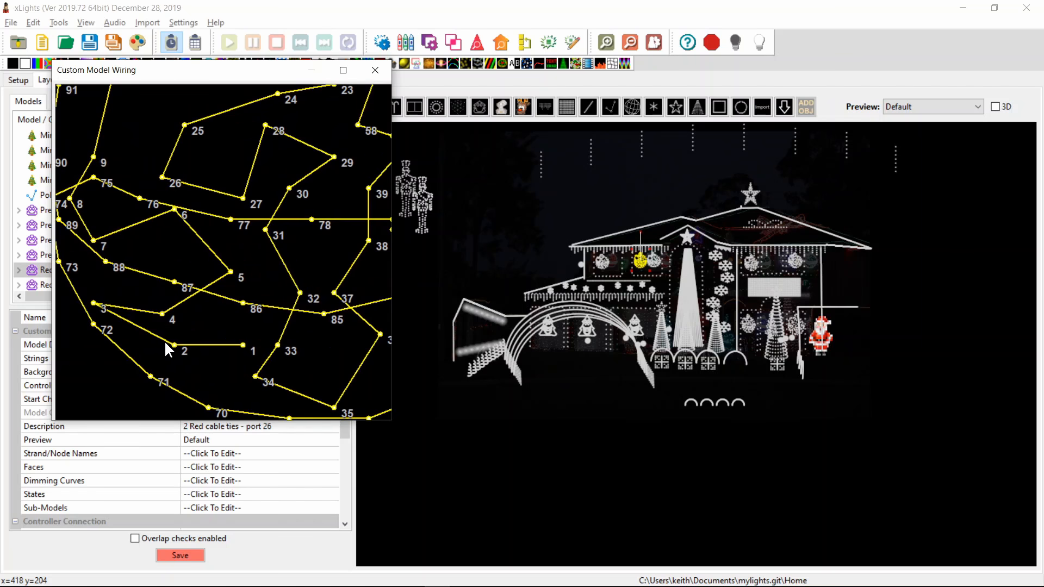
# Step: Zoom out of the Red_Red2_TV wiring diagram and reset its view
pyautogui.scroll(-3, 165, 295)
pyautogui.rightClick(165, 296)
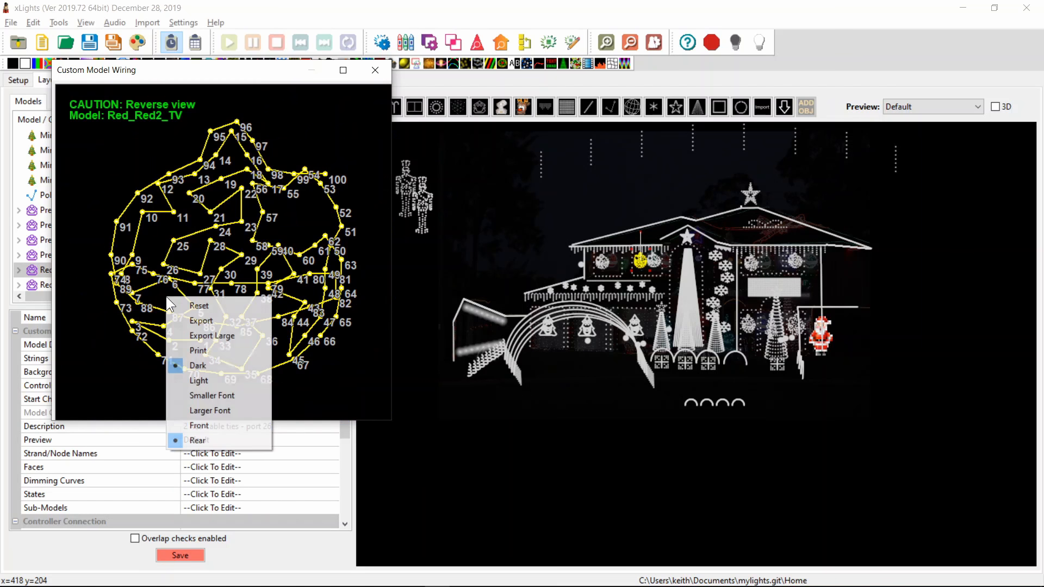
pyautogui.click(196, 304)
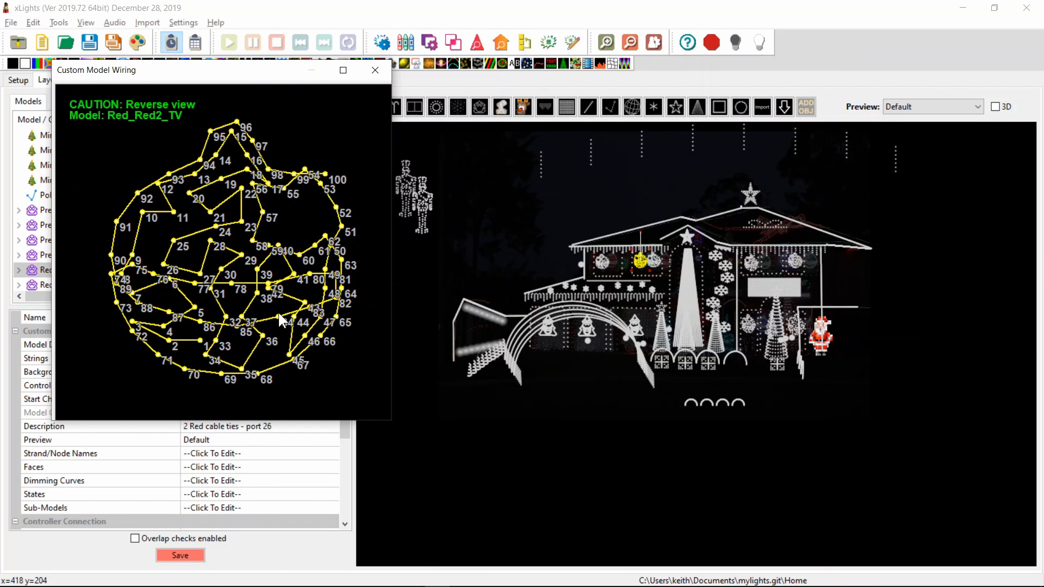
# Step: Examine the Red_Red2_TV wiring diagram at different zoom levels, reset its view, and close the wiring window
pyautogui.scroll(3, 279, 311)
pyautogui.scroll(-4, 252, 320)
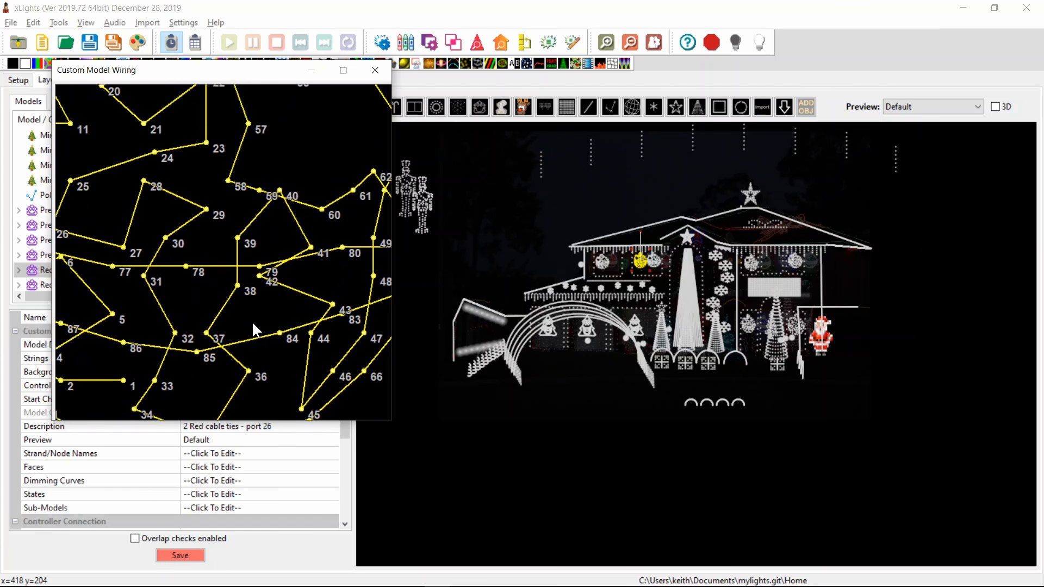
pyautogui.scroll(-1, 242, 322)
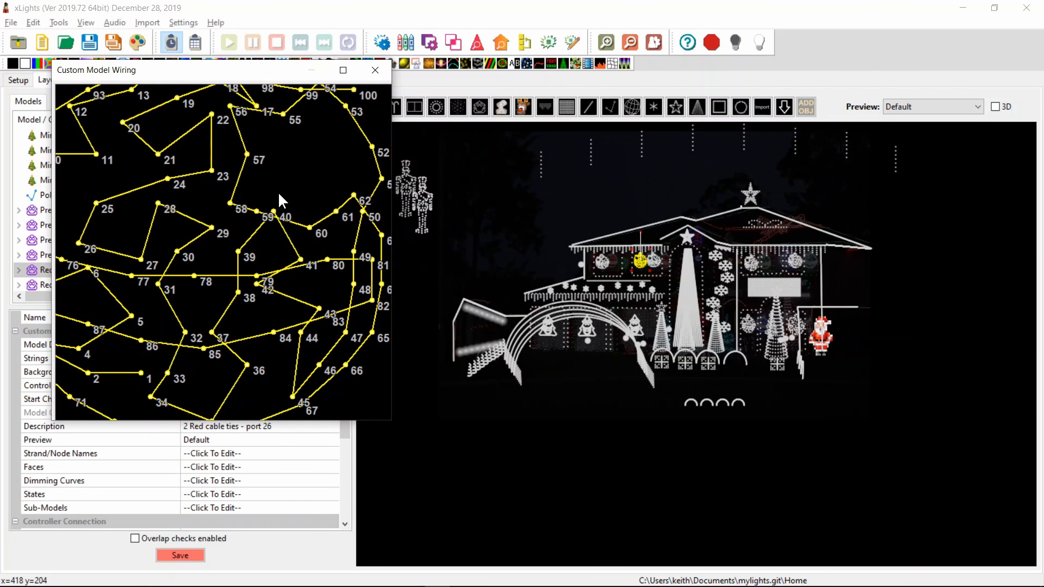
pyautogui.scroll(5, 280, 199)
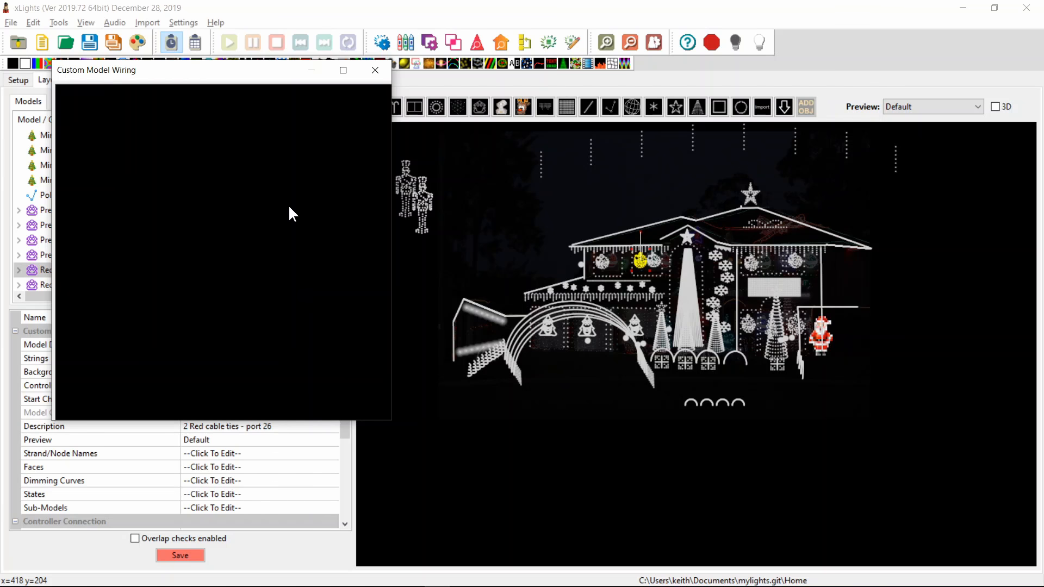
pyautogui.scroll(-5, 289, 204)
pyautogui.scroll(2, 288, 204)
pyautogui.scroll(-6, 289, 205)
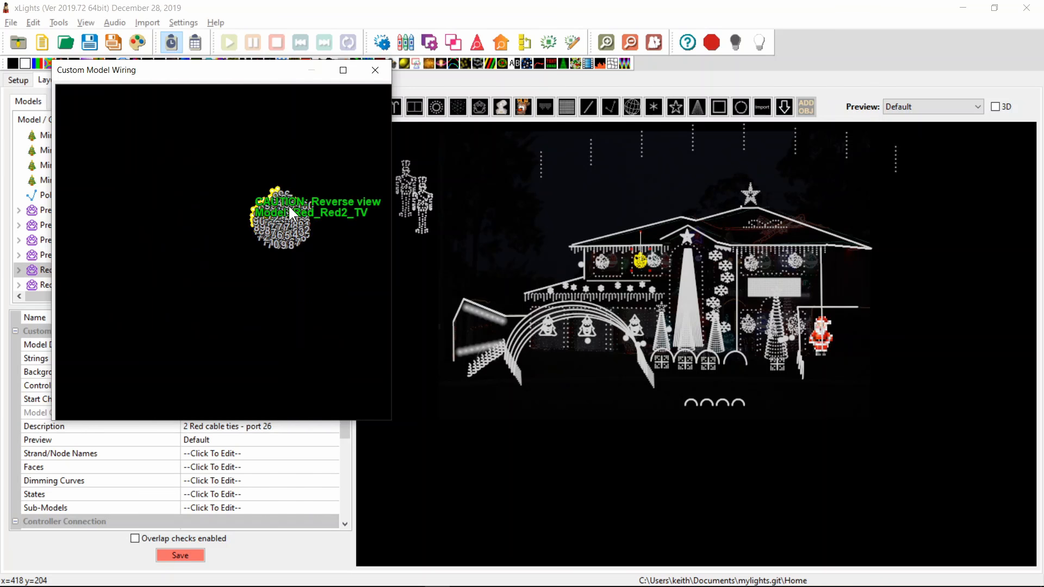
pyautogui.scroll(6, 288, 204)
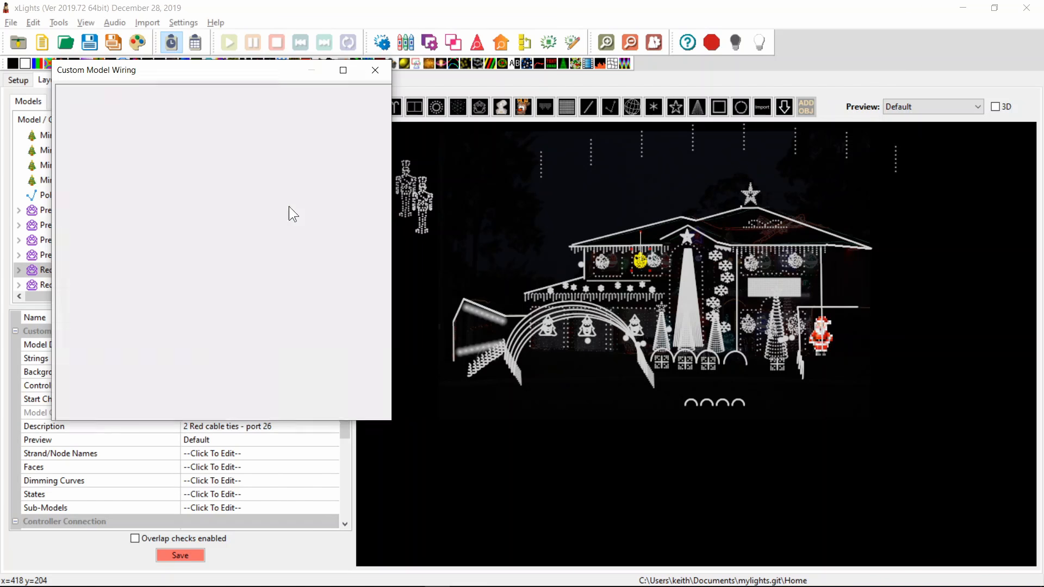
pyautogui.scroll(-4, 288, 206)
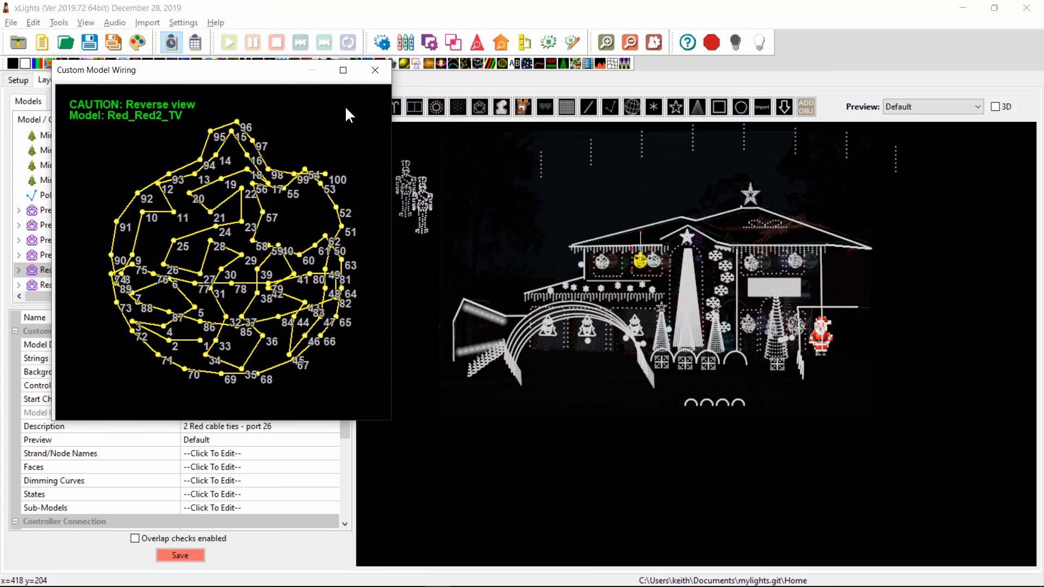
pyautogui.click(374, 69)
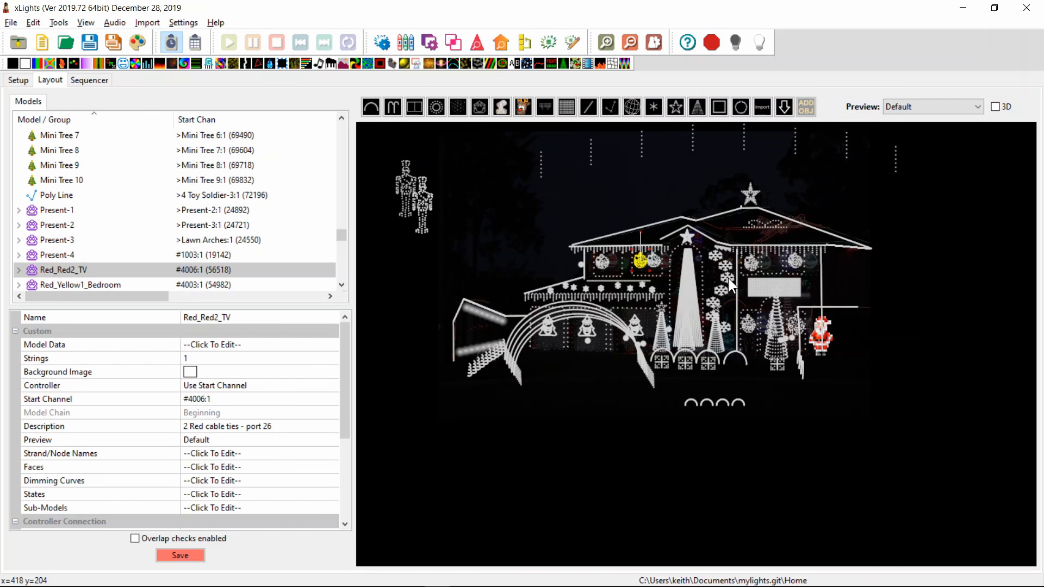
# Step: Select the Blue_Red1_TV ornament in the 2D layout and zoom in and out around it to examine pointer-centred zooming
pyautogui.scroll(5, 728, 279)
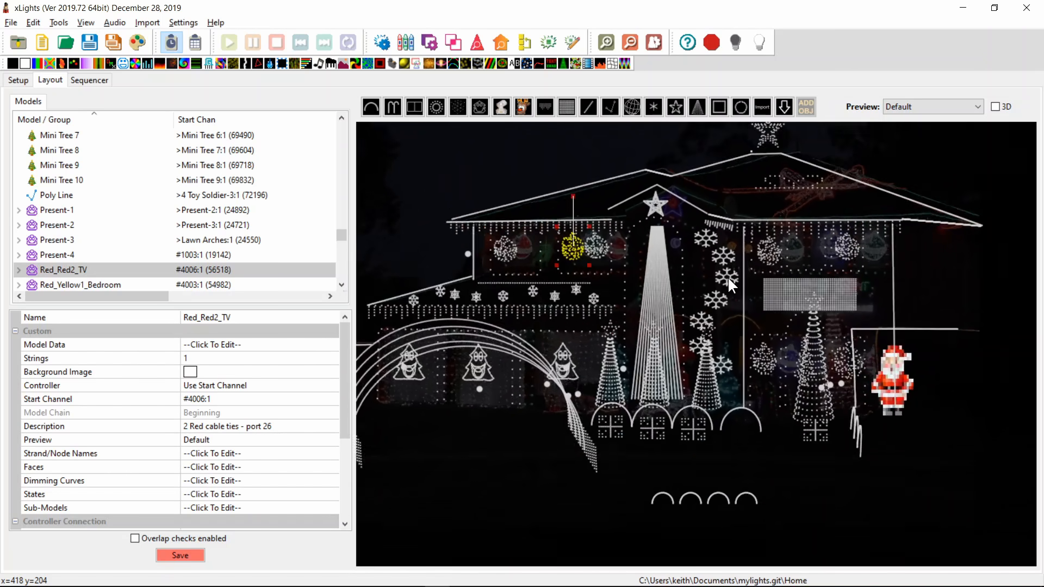
pyautogui.rightClick(729, 278)
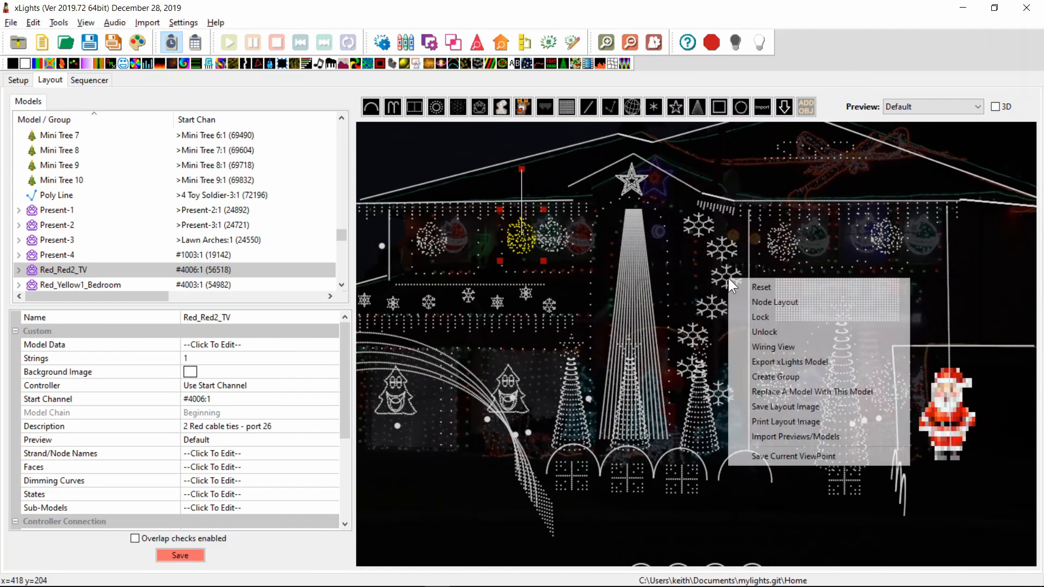
pyautogui.click(436, 251)
pyautogui.scroll(5, 436, 250)
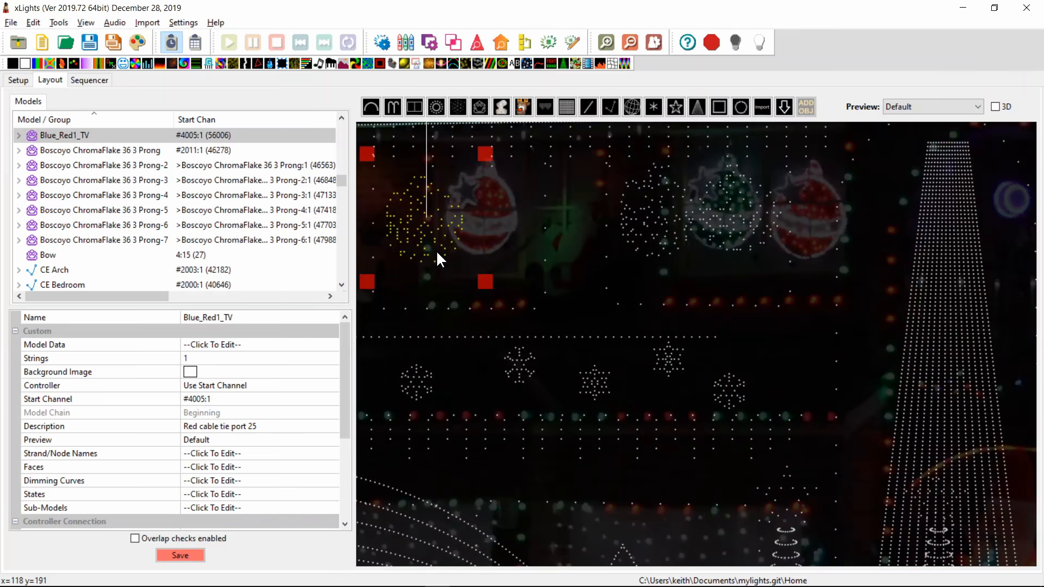
pyautogui.scroll(-14, 436, 250)
pyautogui.scroll(15, 435, 250)
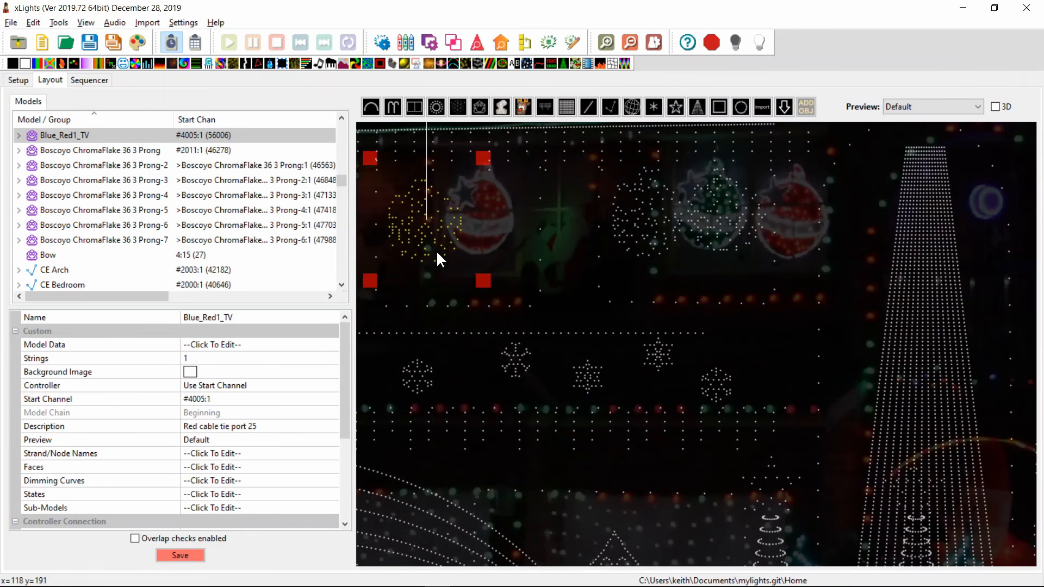
pyautogui.scroll(-10, 436, 250)
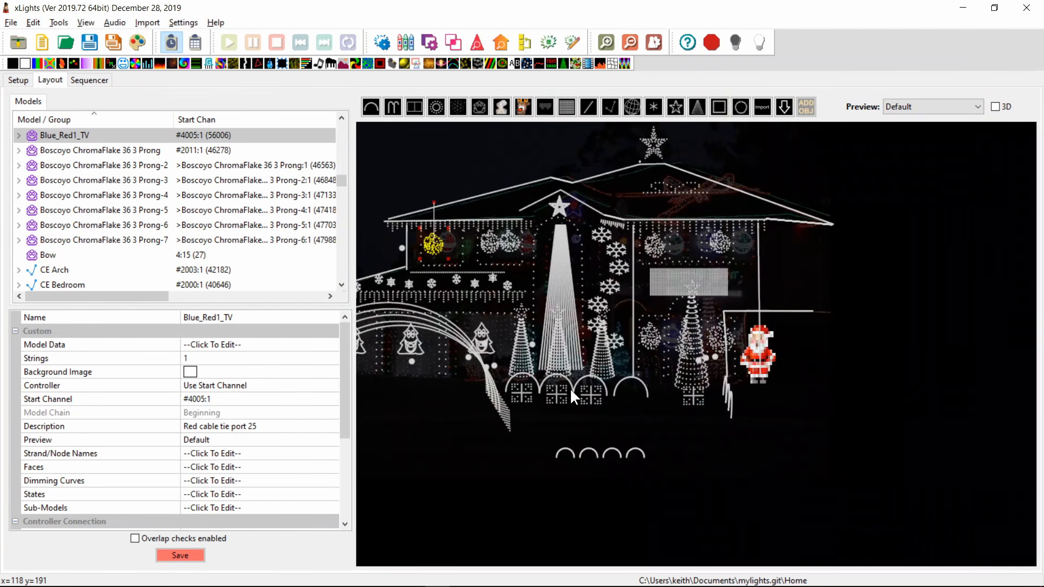
# Step: Zoom in and out around the presents and the upper window area of the 2D house layout
pyautogui.scroll(5, 558, 396)
pyautogui.scroll(-7, 559, 396)
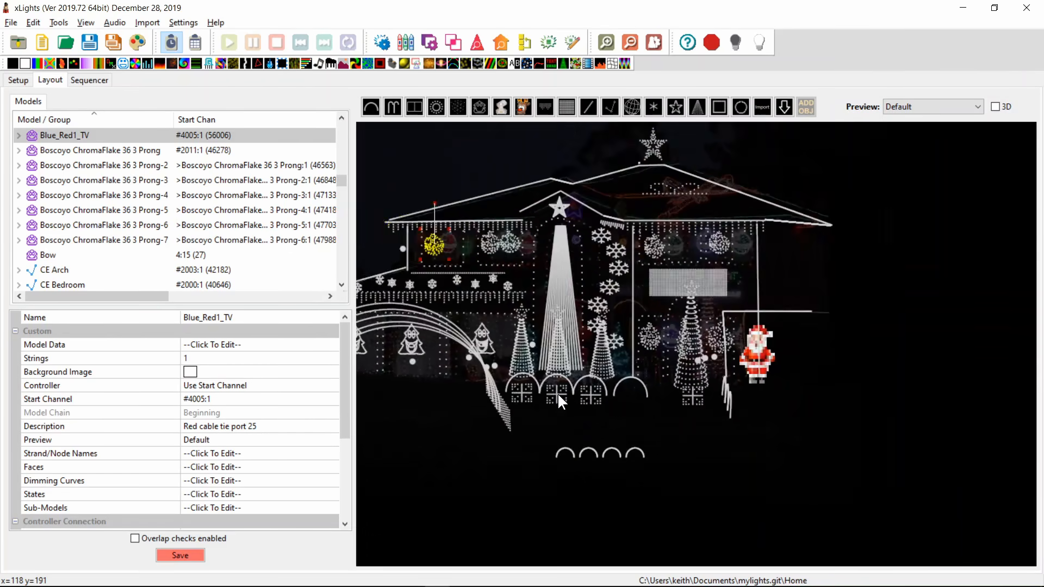
pyautogui.scroll(-3, 557, 392)
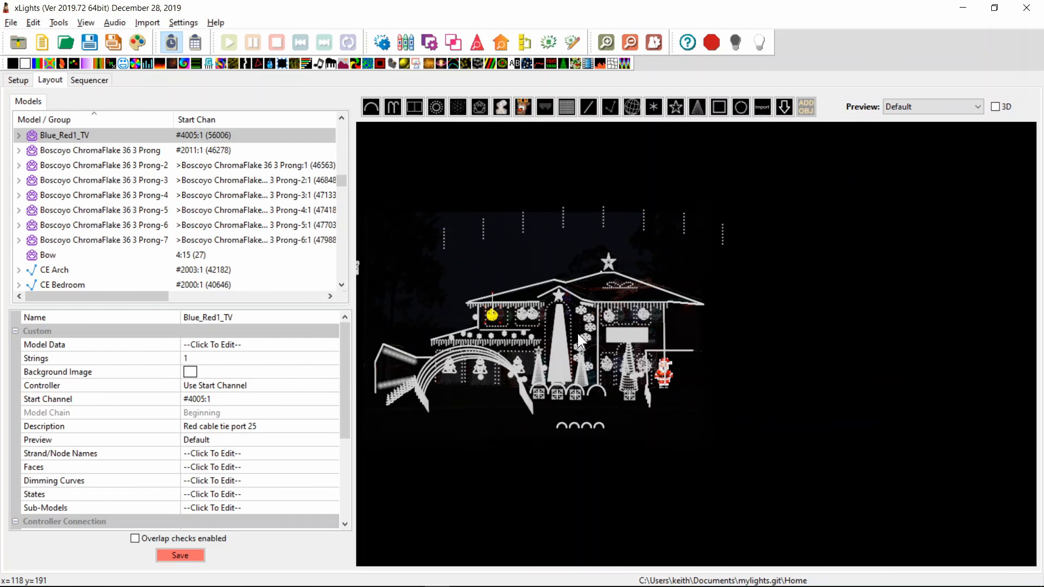
pyautogui.scroll(4, 573, 335)
pyautogui.scroll(2, 745, 286)
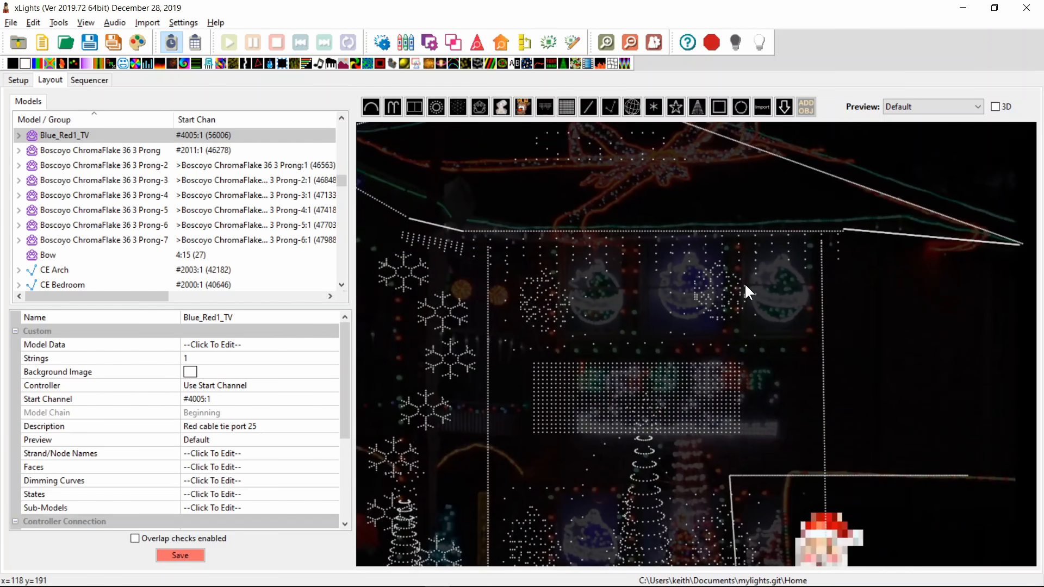
pyautogui.scroll(-5, 745, 286)
# Step: Check the 2019.72 notes in Notepad++, return to xLights, and show the layout in 3D from an angled viewpoint
pyautogui.hotkey('alt', 'Tab')
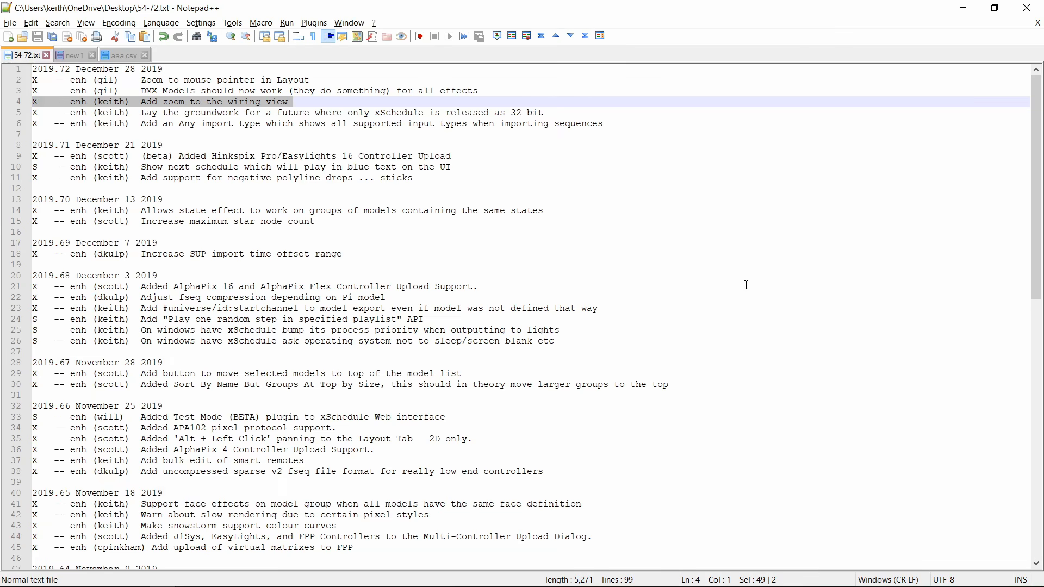
pyautogui.hotkey('alt', 'Tab')
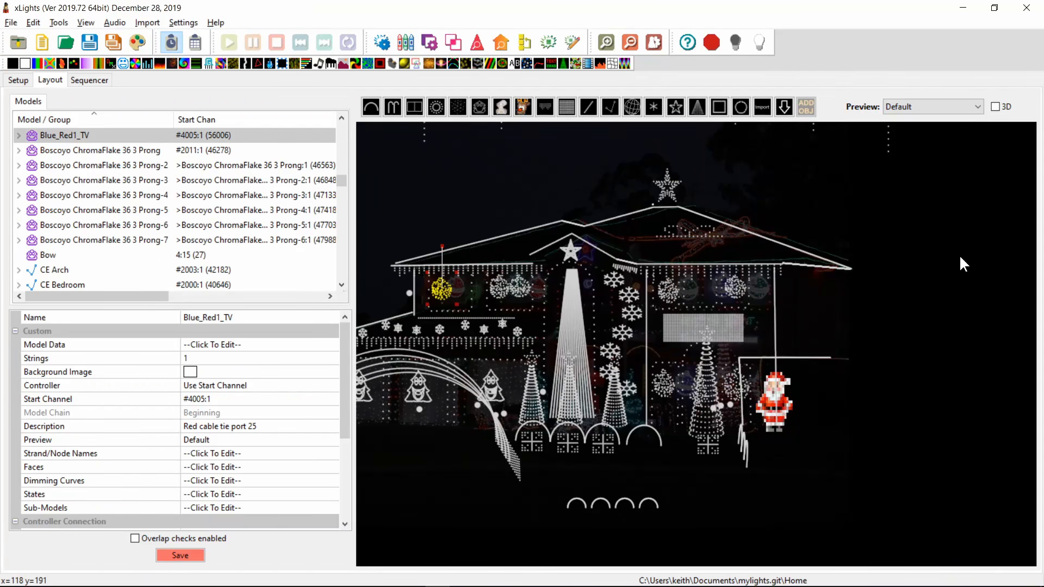
pyautogui.click(993, 107)
pyautogui.moveTo(925, 346); pyautogui.dragTo(822, 401)
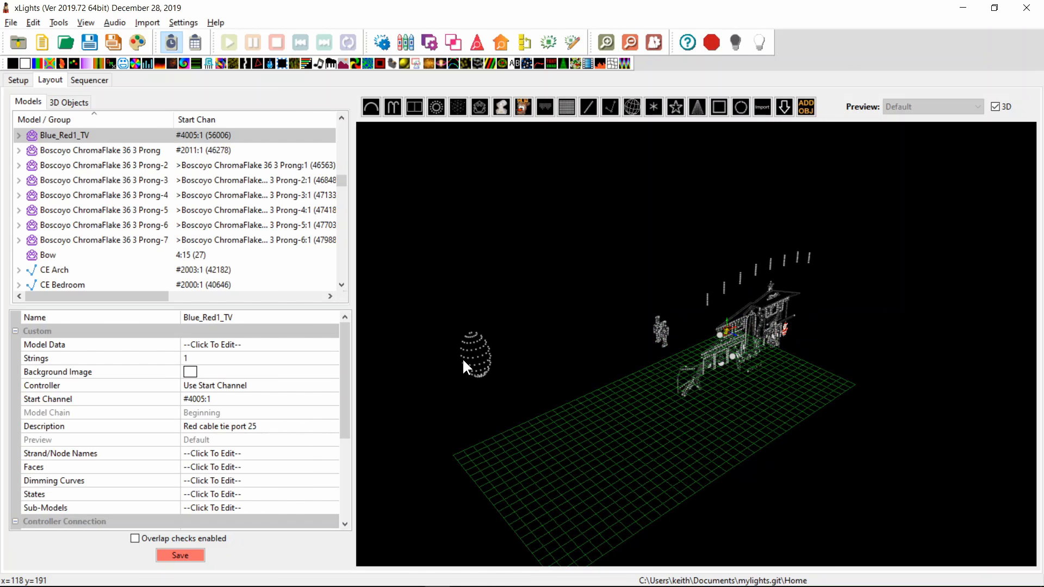
# Step: Zoom in and out around the sphere model in the 3D layout to examine how the zoom follows the pointer
pyautogui.scroll(5, 462, 358)
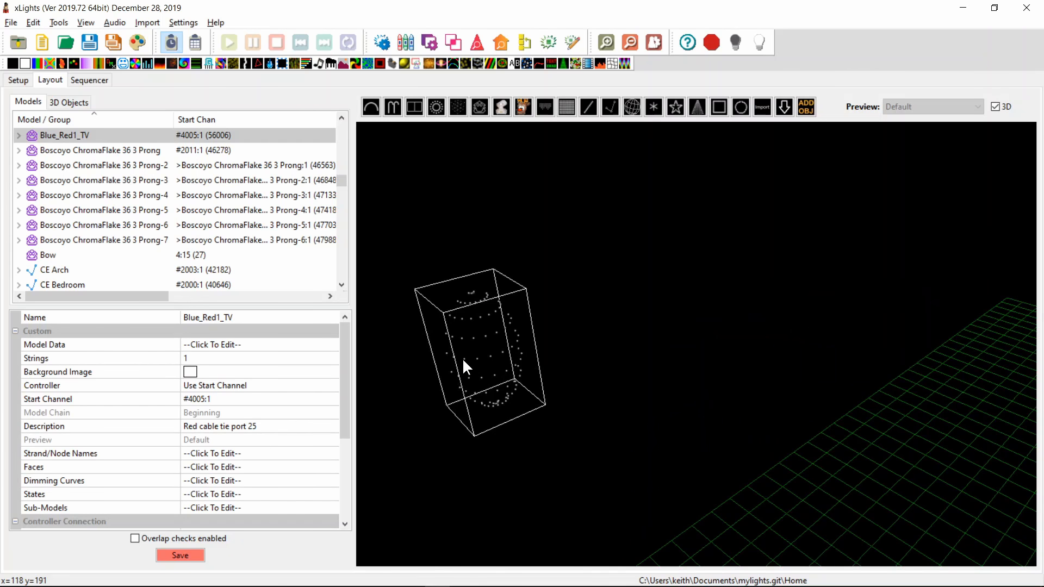
pyautogui.scroll(-5, 462, 357)
pyautogui.scroll(5, 462, 358)
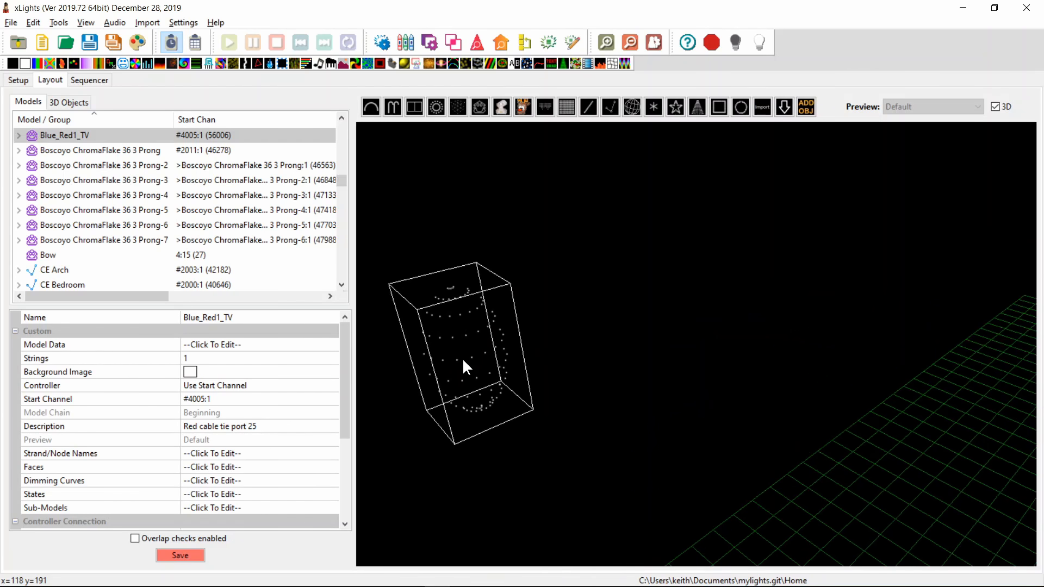
pyautogui.scroll(-6, 462, 357)
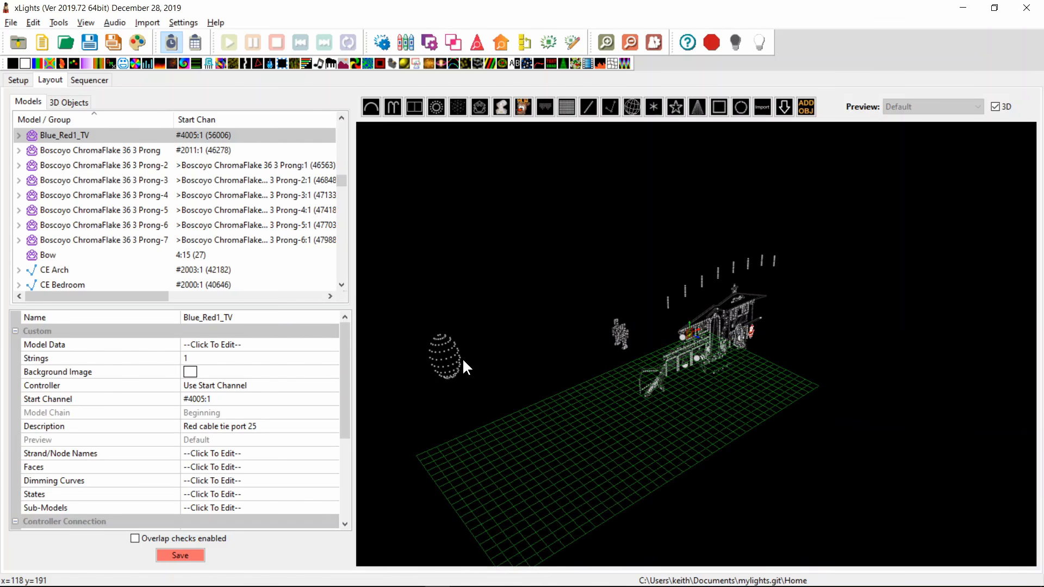
pyautogui.scroll(3, 432, 371)
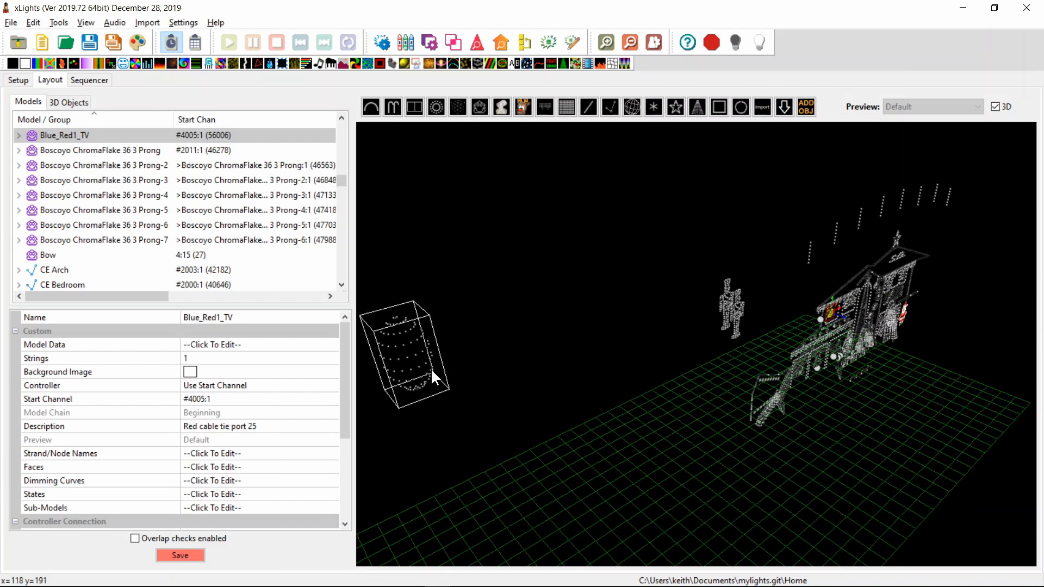
pyautogui.scroll(-4, 431, 371)
pyautogui.scroll(-1, 432, 372)
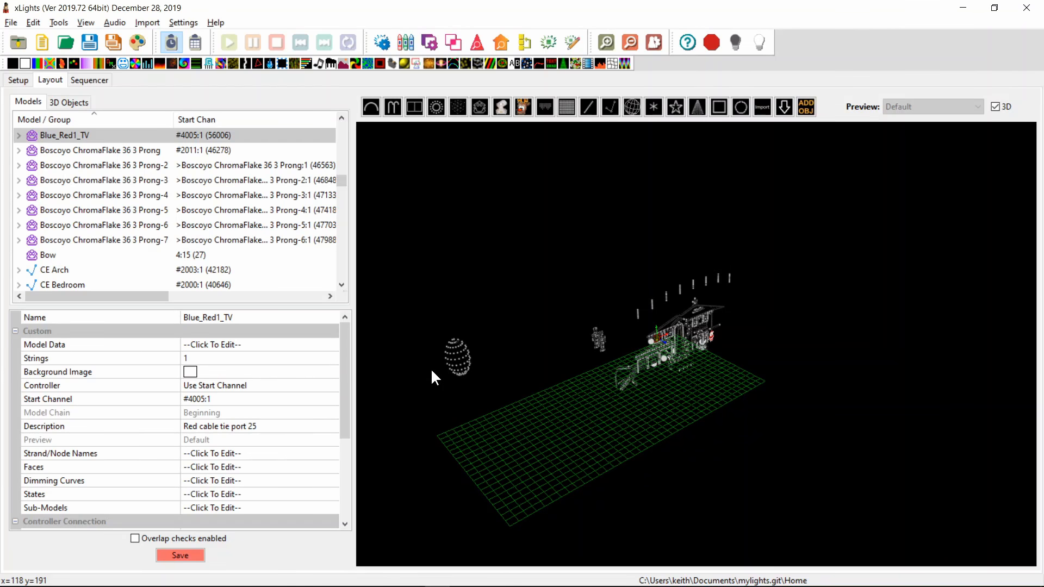
pyautogui.scroll(2, 410, 372)
pyautogui.scroll(-2, 409, 373)
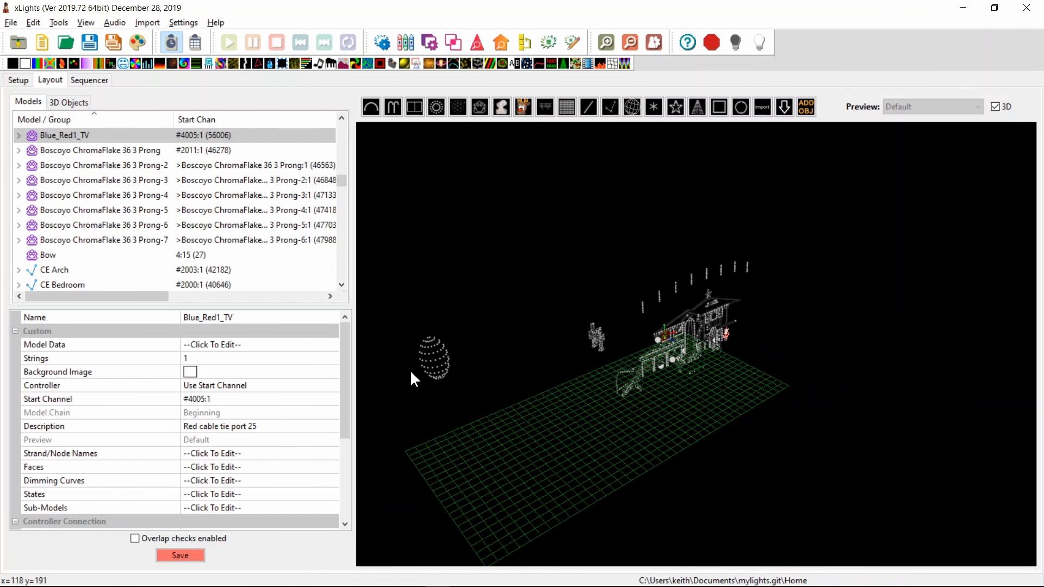
pyautogui.scroll(2, 443, 373)
pyautogui.scroll(-3, 443, 373)
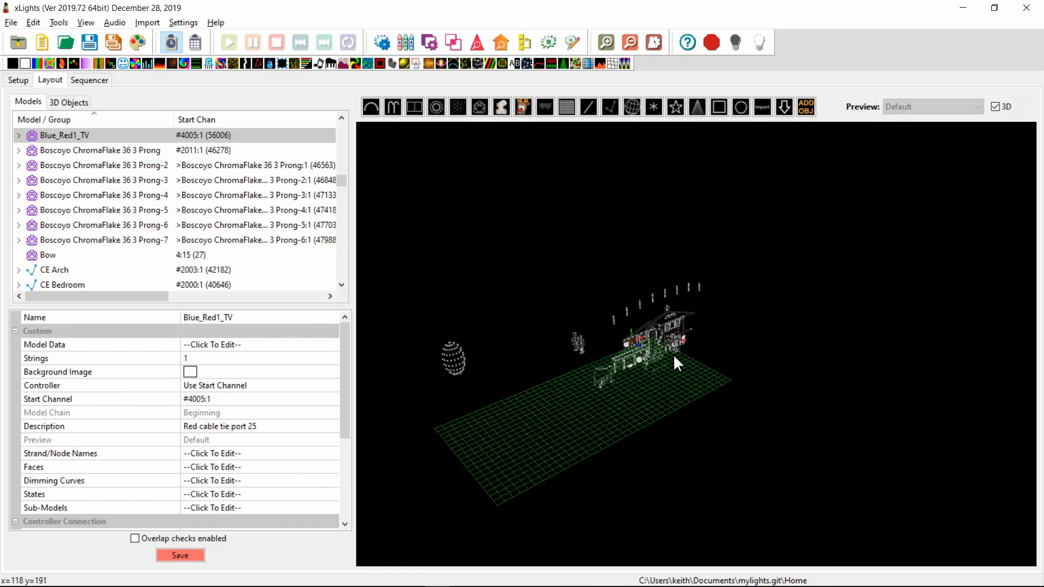
# Step: Zoom in and out around the house and the hanging vertical props in the 3D layout
pyautogui.scroll(5, 675, 357)
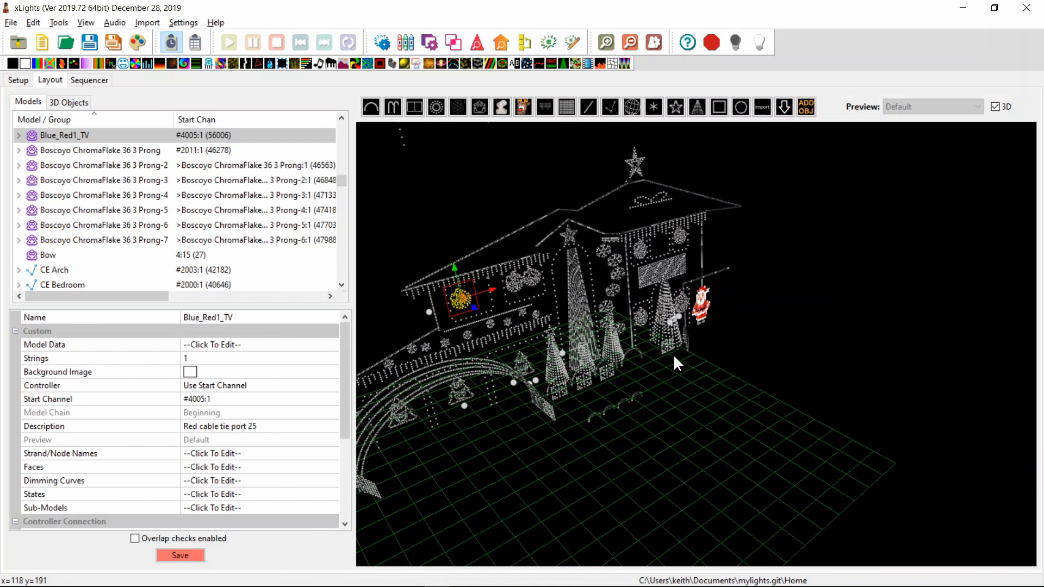
pyautogui.scroll(-5, 673, 354)
pyautogui.scroll(-2, 673, 353)
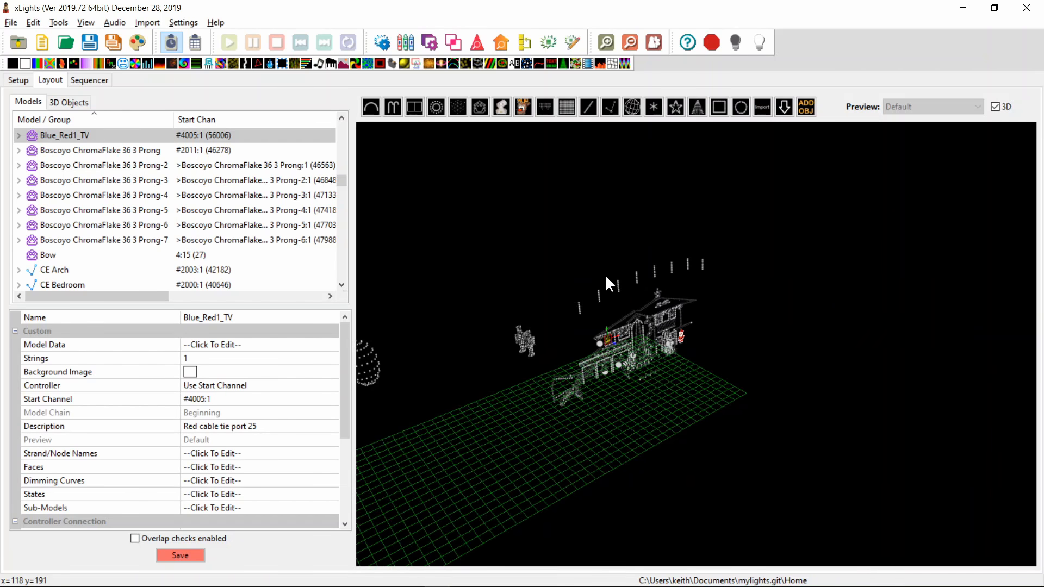
pyautogui.scroll(4, 605, 282)
pyautogui.scroll(-5, 607, 286)
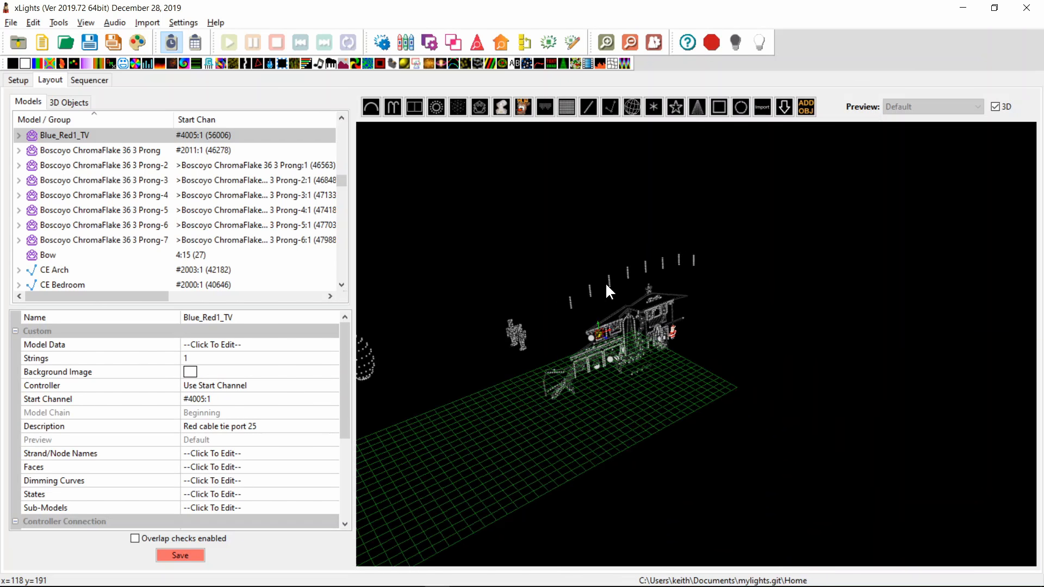
# Step: Switch to Notepad++ and highlight the 2019.72 line about DMX models working for all effects
pyautogui.hotkey('alt', 'Tab')
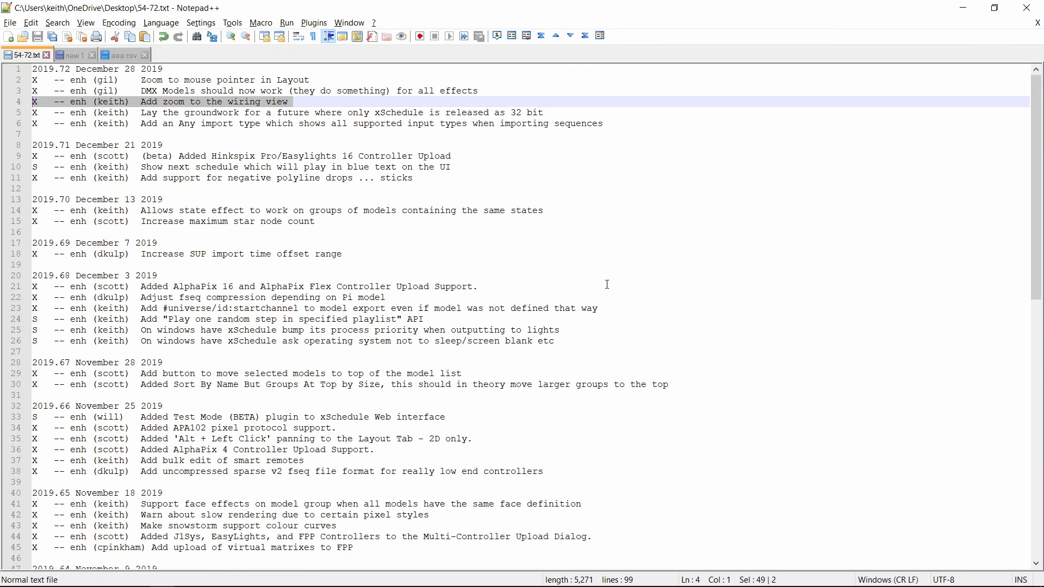
pyautogui.press('Up')
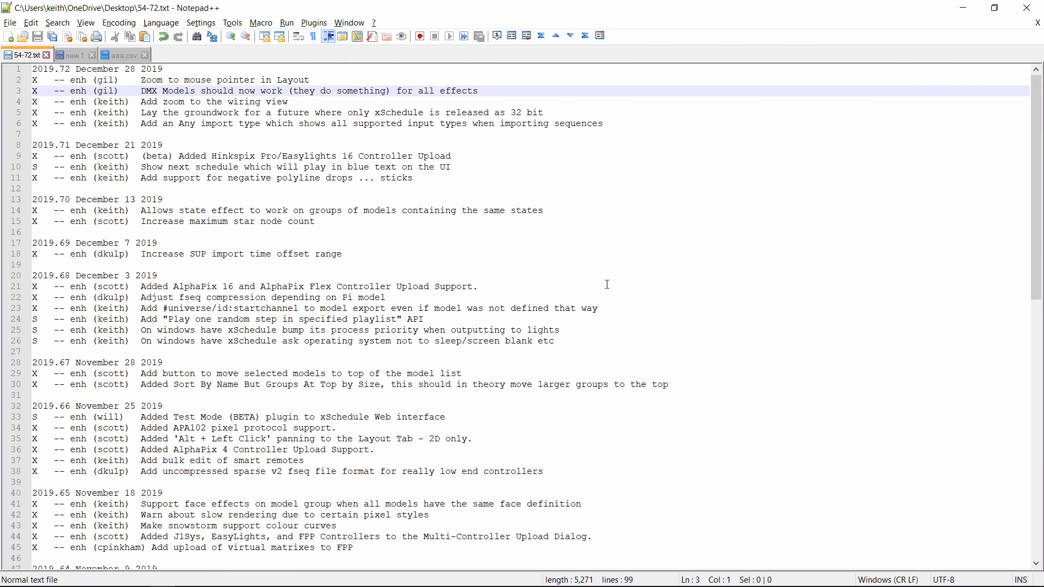
pyautogui.hotkey('shift', 'Down')
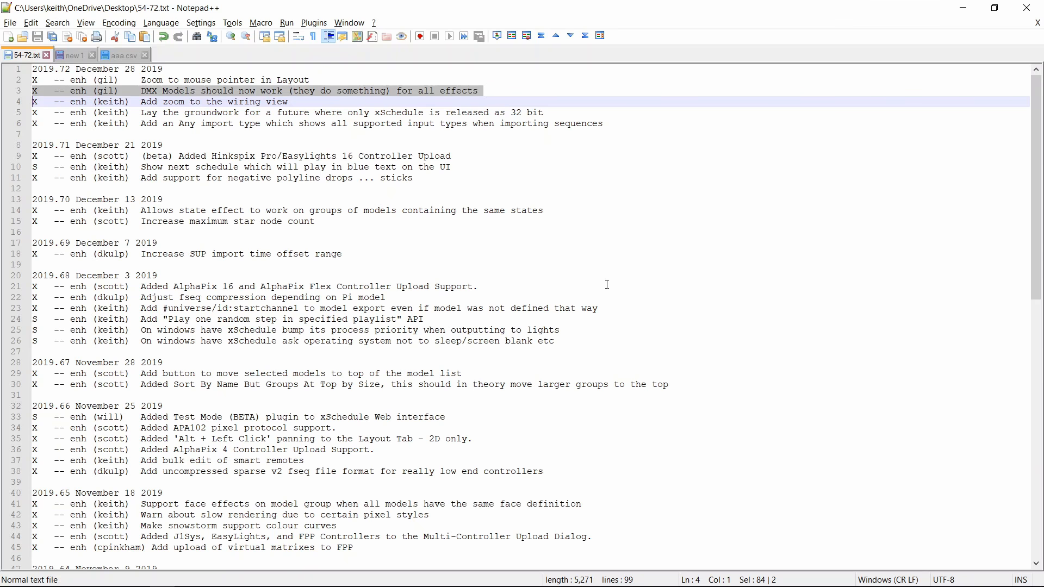
# Step: Return to xLights and add a DMX model in the empty space above the house in the 3D layout
pyautogui.hotkey('alt', 'Tab')
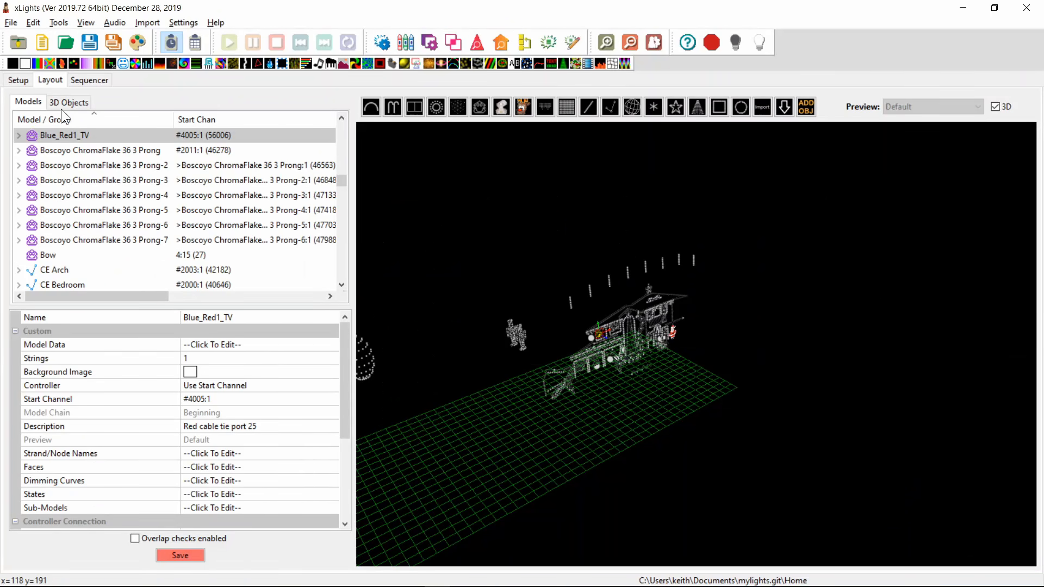
pyautogui.click(497, 107)
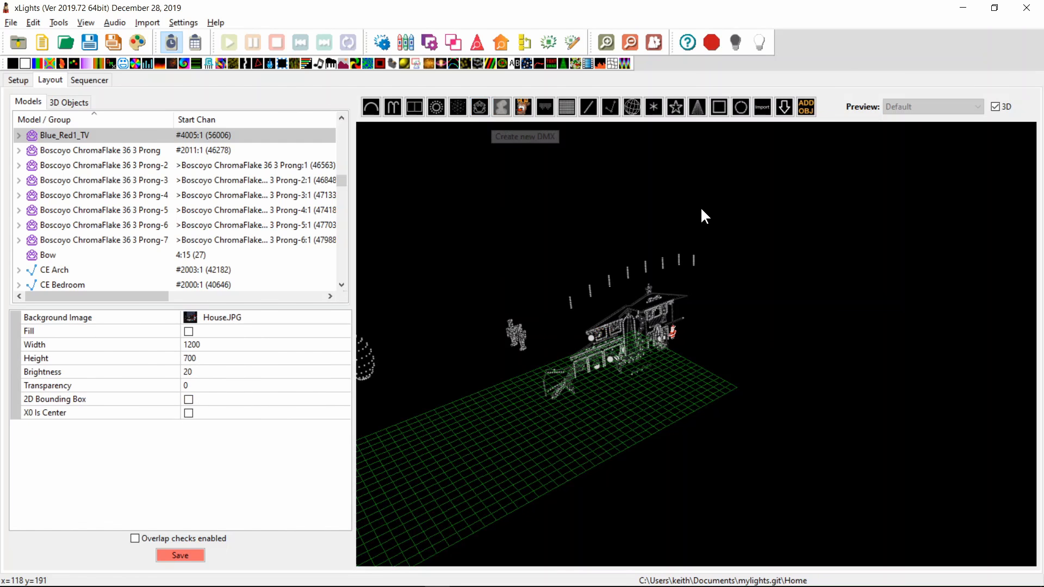
pyautogui.moveTo(785, 183); pyautogui.dragTo(749, 253)
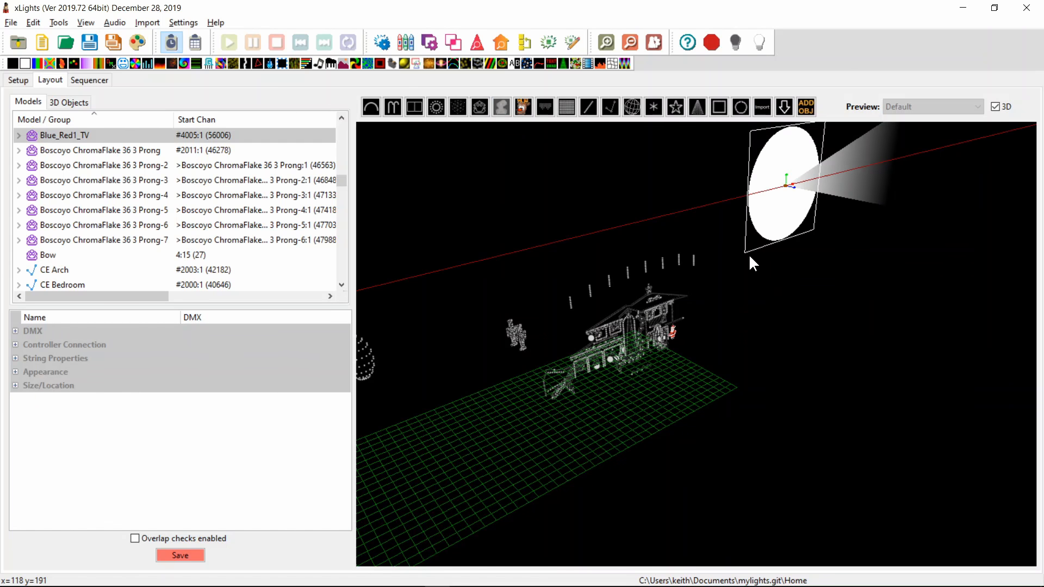
# Step: Set the new DMX model's style to Skulltronix Skull and accept resetting it to the default Skulltronix settings
pyautogui.click(283, 343)
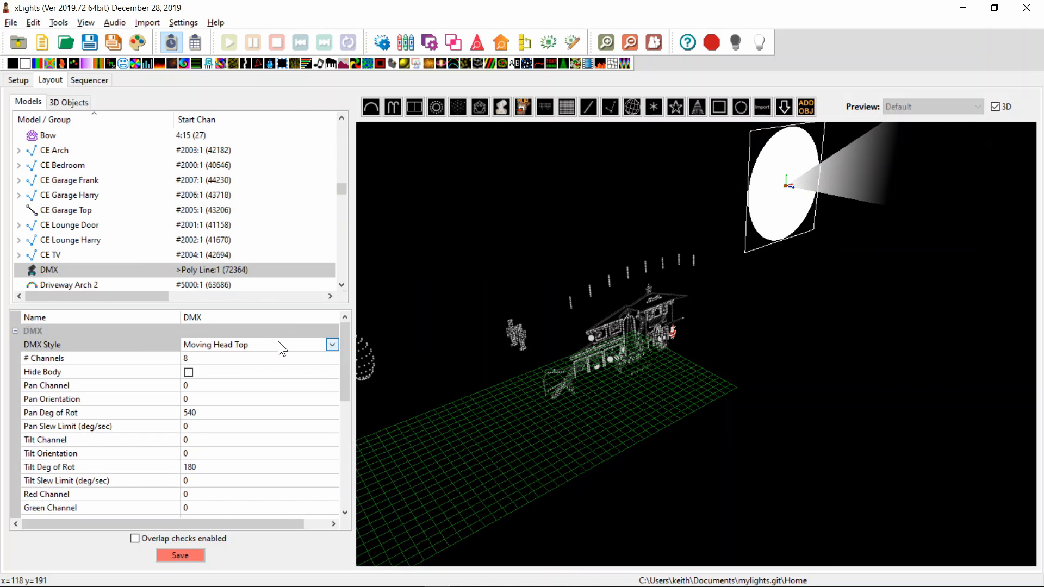
pyautogui.click(278, 342)
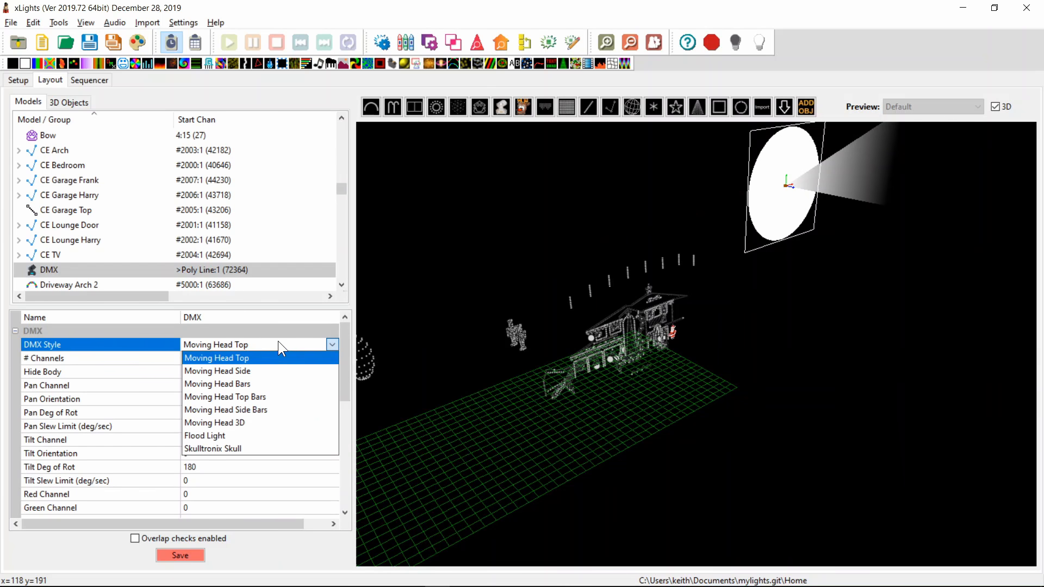
pyautogui.click(238, 446)
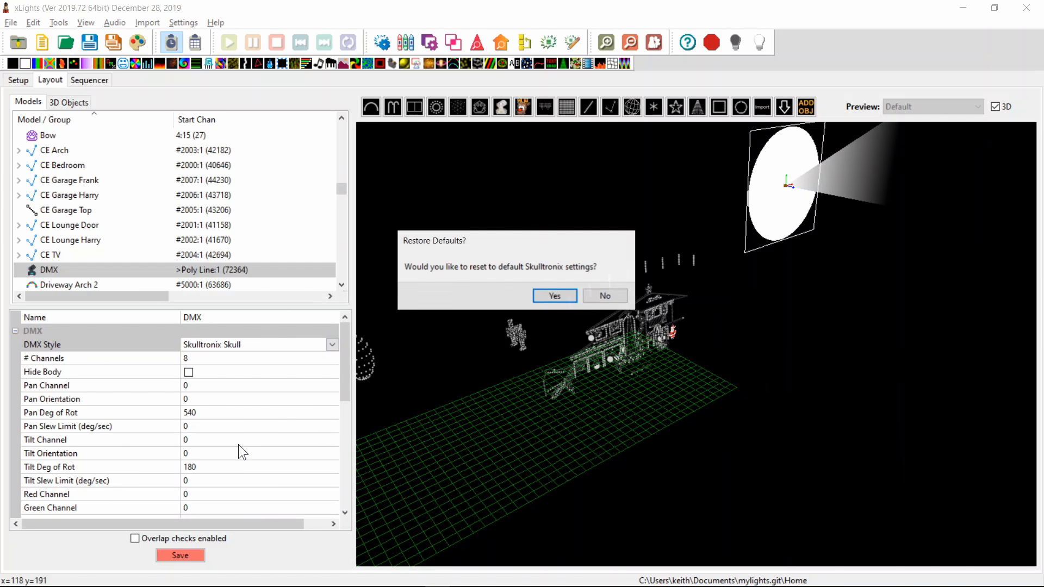
pyautogui.click(566, 296)
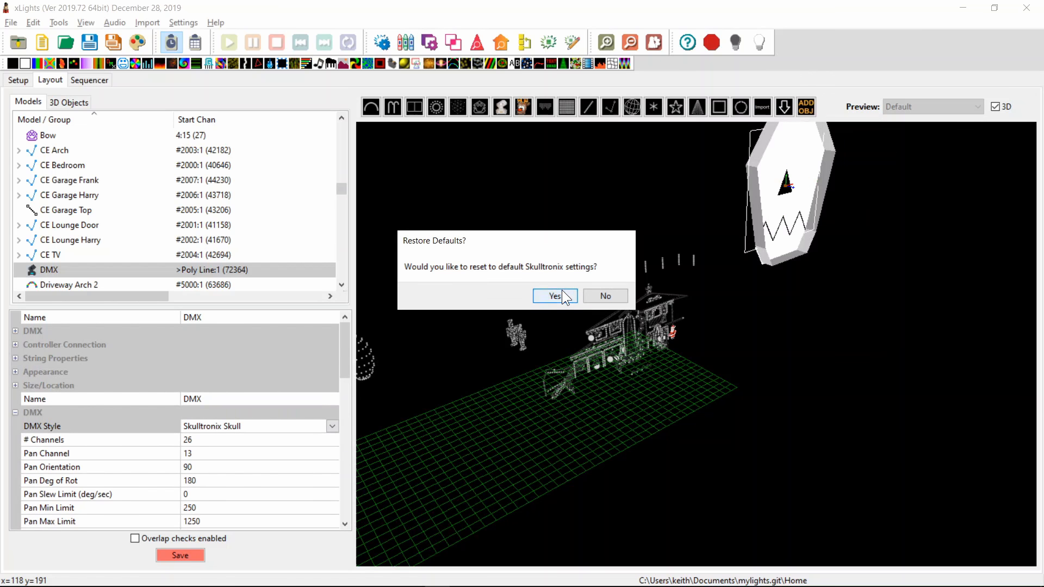
pyautogui.click(562, 293)
# Step: View the skull model from the front in the 3D layout and look through its channel and limit properties
pyautogui.moveTo(857, 325)
pyautogui.mouseDown()
pyautogui.moveTo(827, 356)
pyautogui.moveTo(805, 339)
pyautogui.moveTo(802, 297)
pyautogui.moveTo(838, 283)
pyautogui.moveTo(880, 299)
pyautogui.moveTo(945, 286)
pyautogui.moveTo(765, 309)
pyautogui.moveTo(843, 319)
pyautogui.moveTo(837, 329)
pyautogui.mouseUp()
pyautogui.scroll(-5, 837, 330)
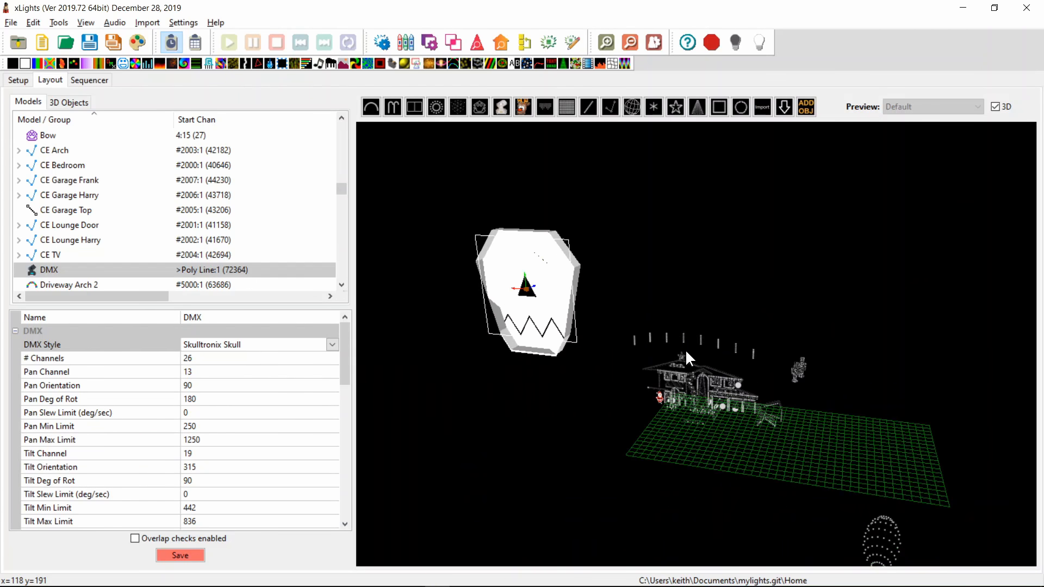
pyautogui.moveTo(685, 349); pyautogui.dragTo(710, 330)
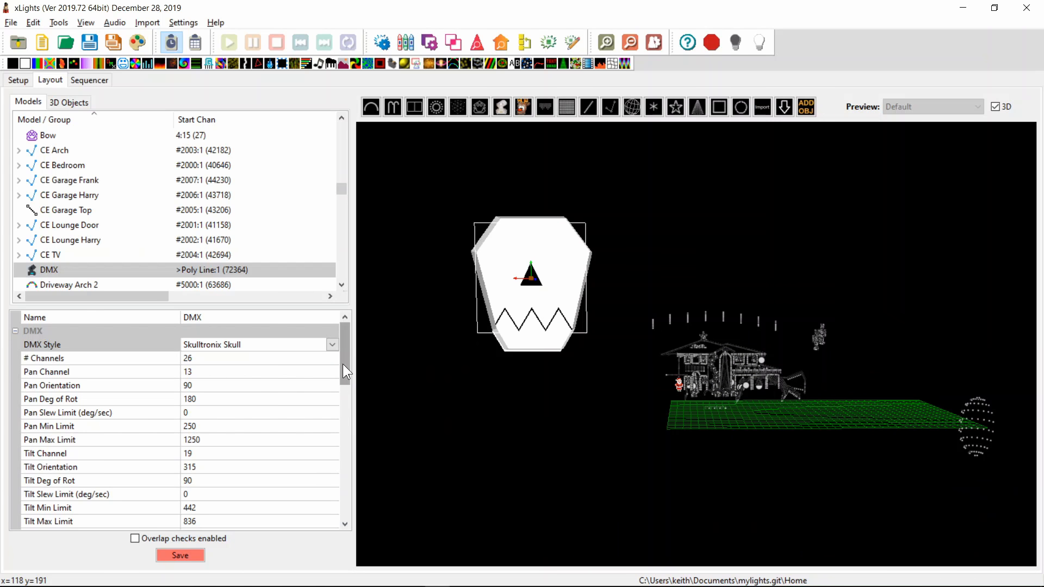
pyautogui.moveTo(342, 364); pyautogui.dragTo(347, 427)
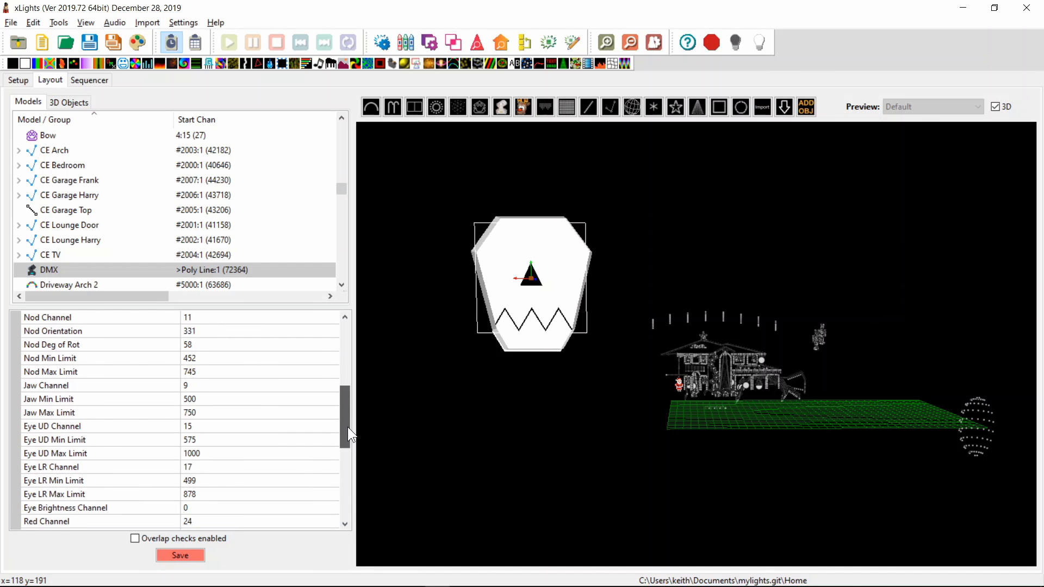
# Step: Set the DMX model's style to Moving Head 3D and inspect its head and beam in the 3D layout
pyautogui.click(350, 327)
pyautogui.click(290, 339)
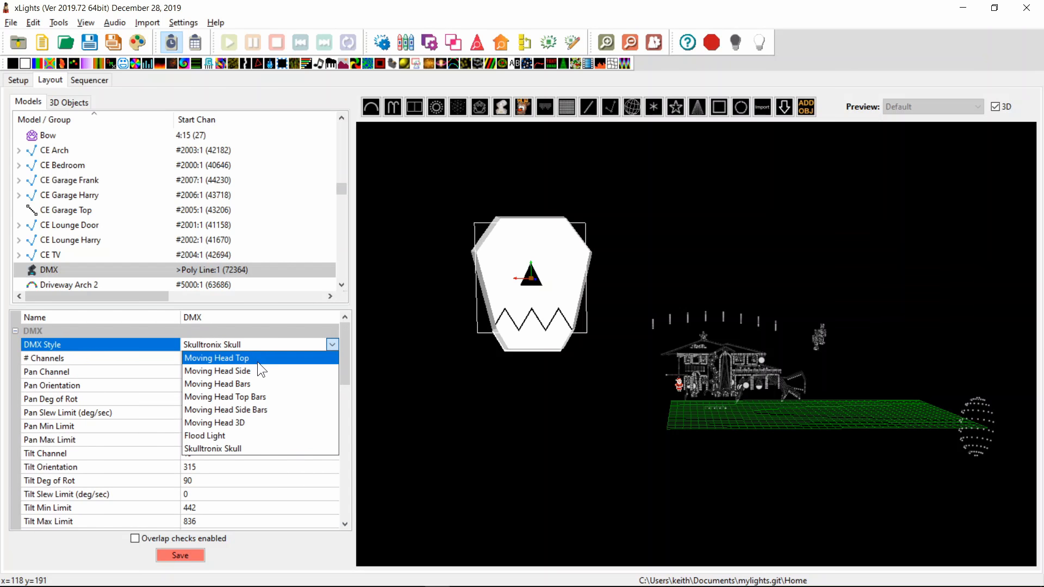
pyautogui.click(258, 421)
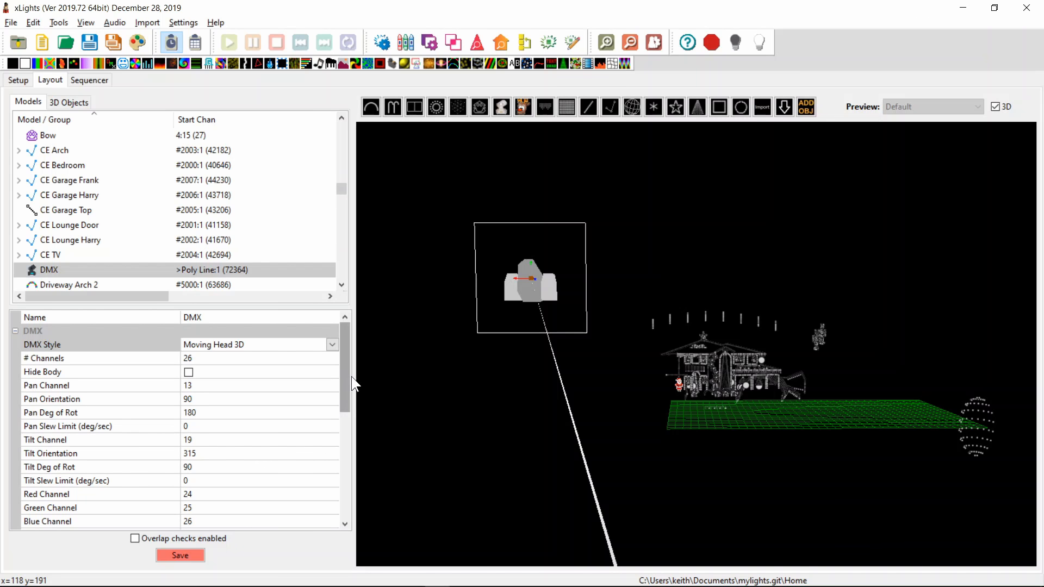
pyautogui.moveTo(347, 372)
pyautogui.mouseDown()
pyautogui.moveTo(349, 390)
pyautogui.moveTo(346, 377)
pyautogui.mouseUp()
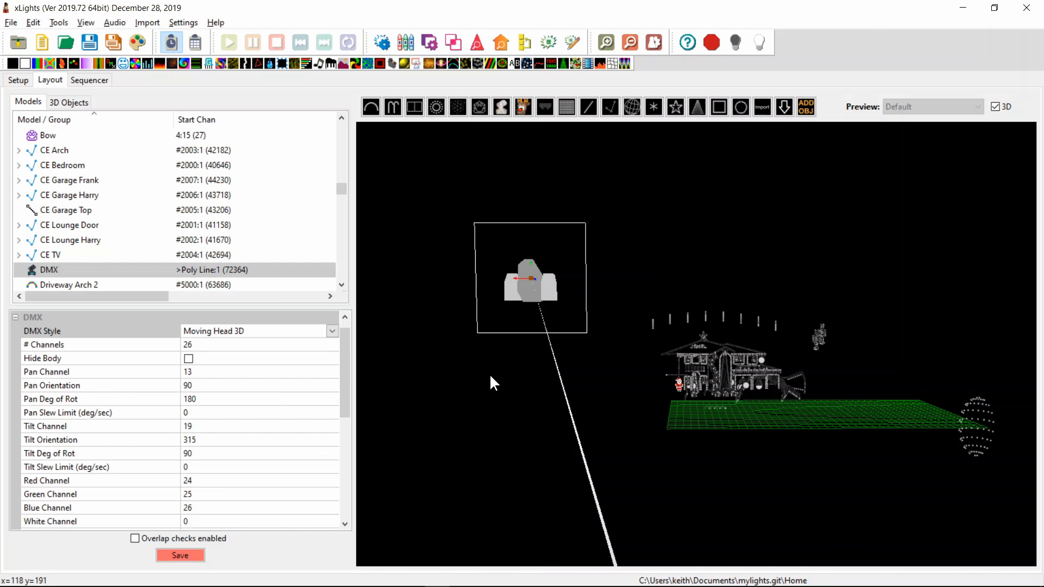
pyautogui.scroll(-3, 490, 376)
pyautogui.scroll(6, 490, 376)
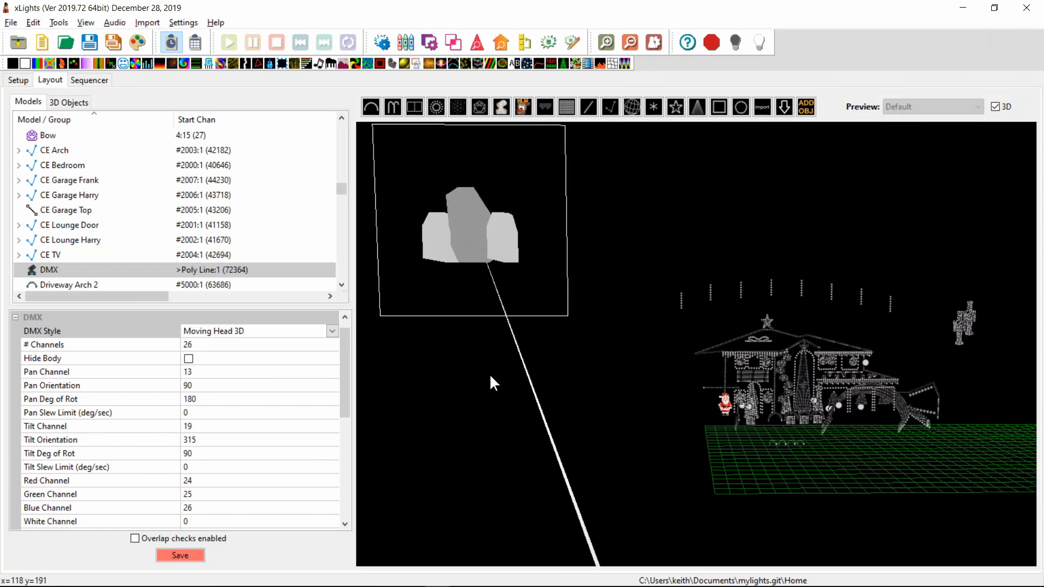
pyautogui.scroll(-2, 490, 376)
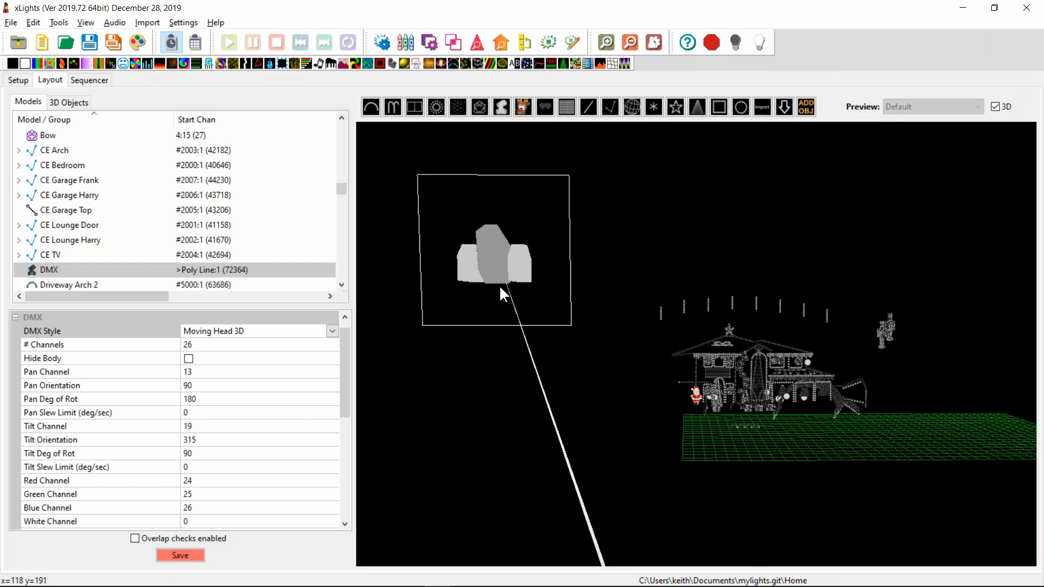
# Step: Switch to Notepad++ and look over the release notes from 2019.72 back through the older versions
pyautogui.hotkey('alt', 'Tab')
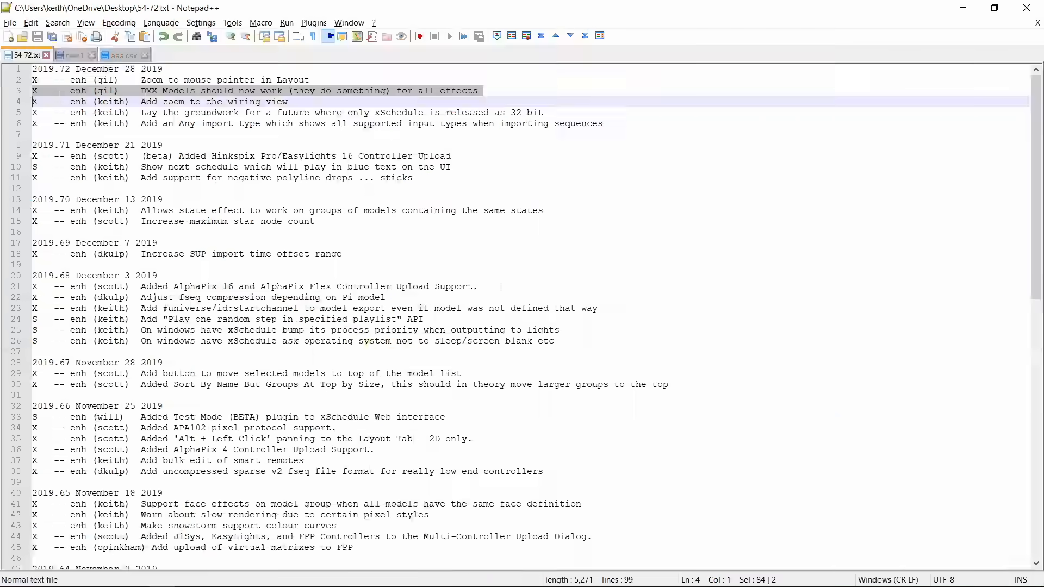
pyautogui.hotkey('alt', 'Tab')
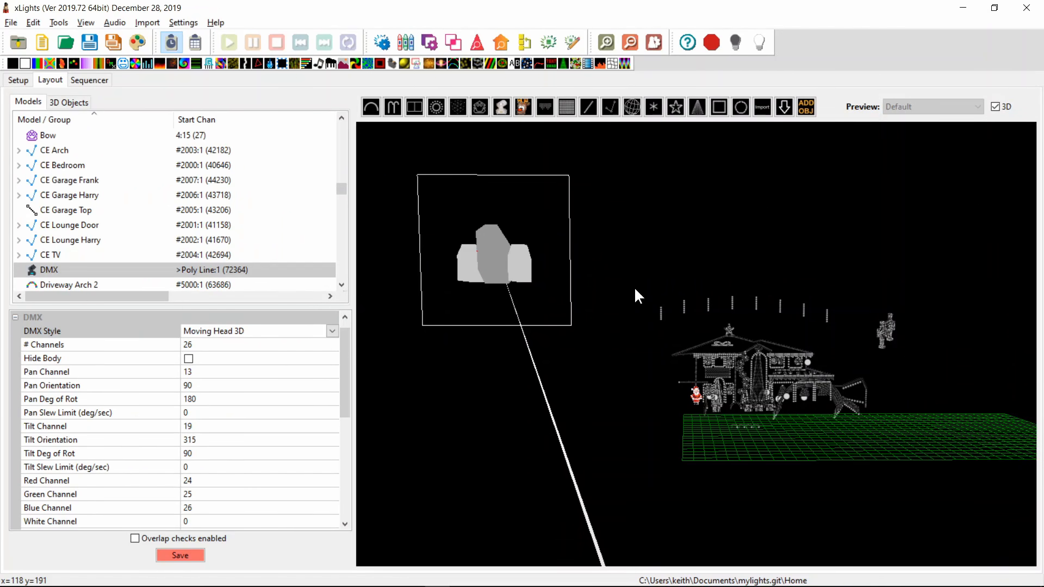
pyautogui.hotkey('alt', 'Tab')
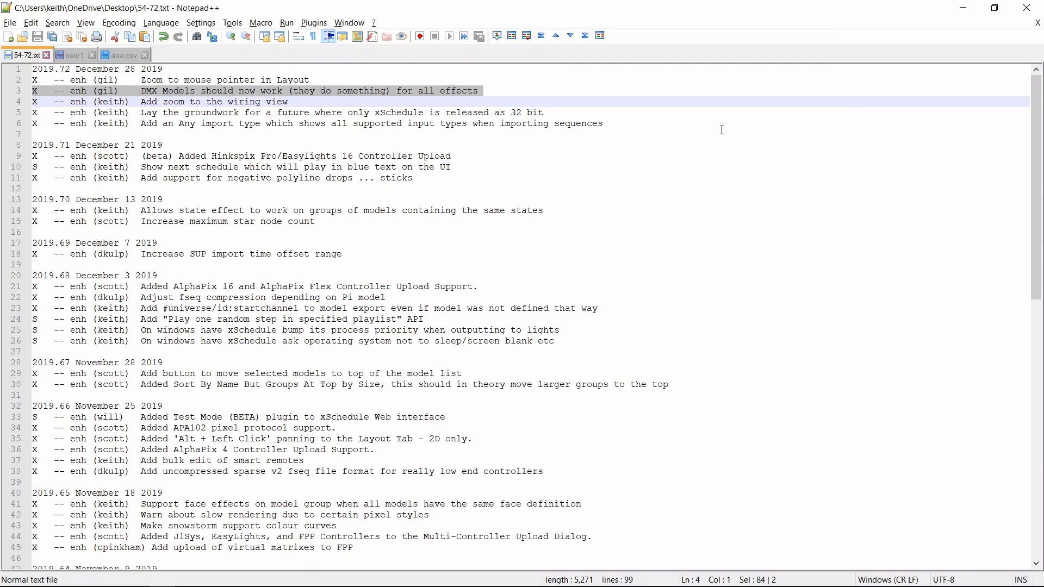
pyautogui.scroll(-11, 722, 130)
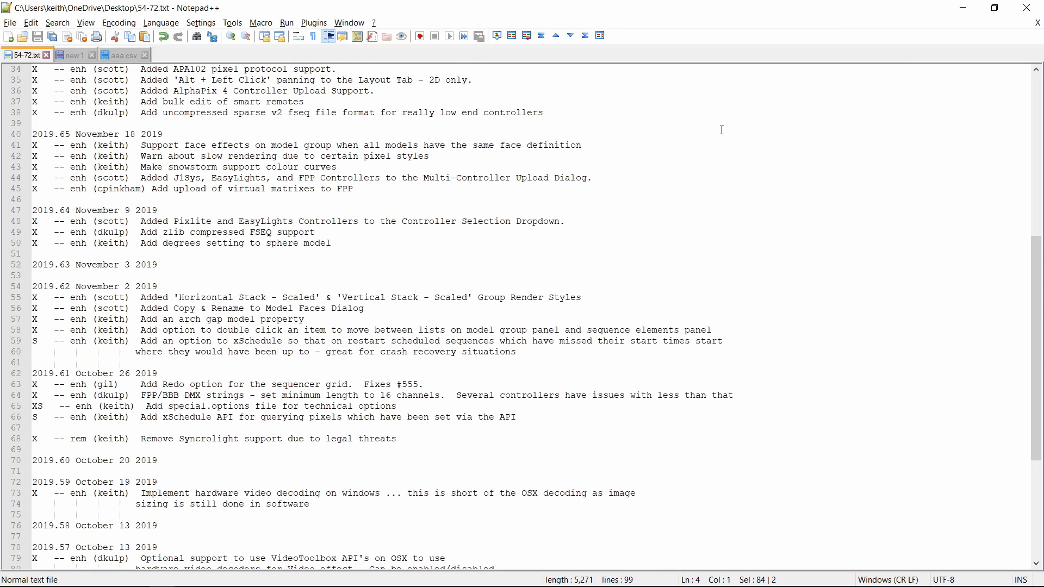
pyautogui.scroll(-7, 722, 129)
pyautogui.scroll(18, 722, 130)
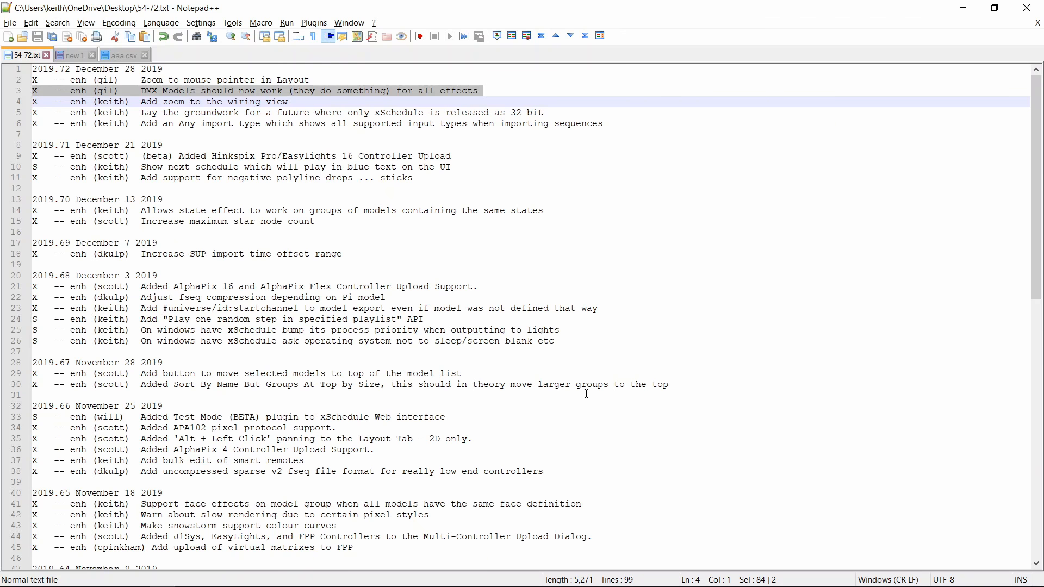
pyautogui.scroll(-6, 587, 394)
pyautogui.scroll(6, 586, 393)
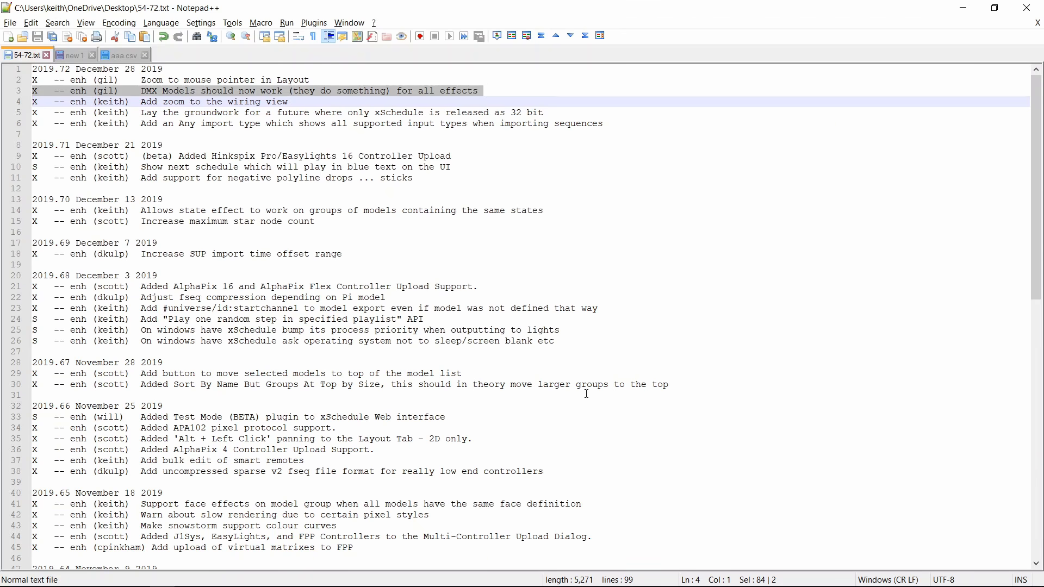